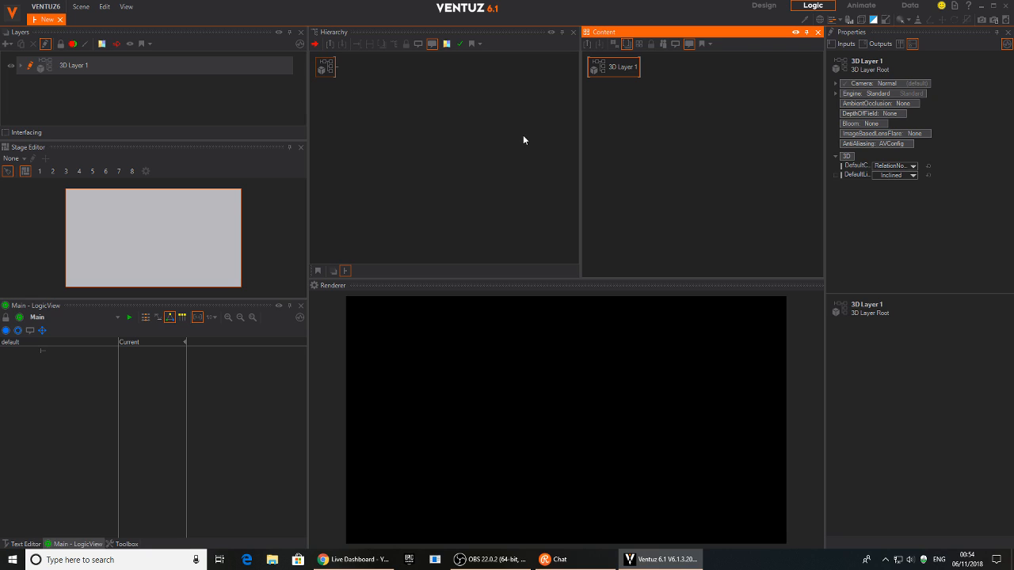
left_click(470, 144)
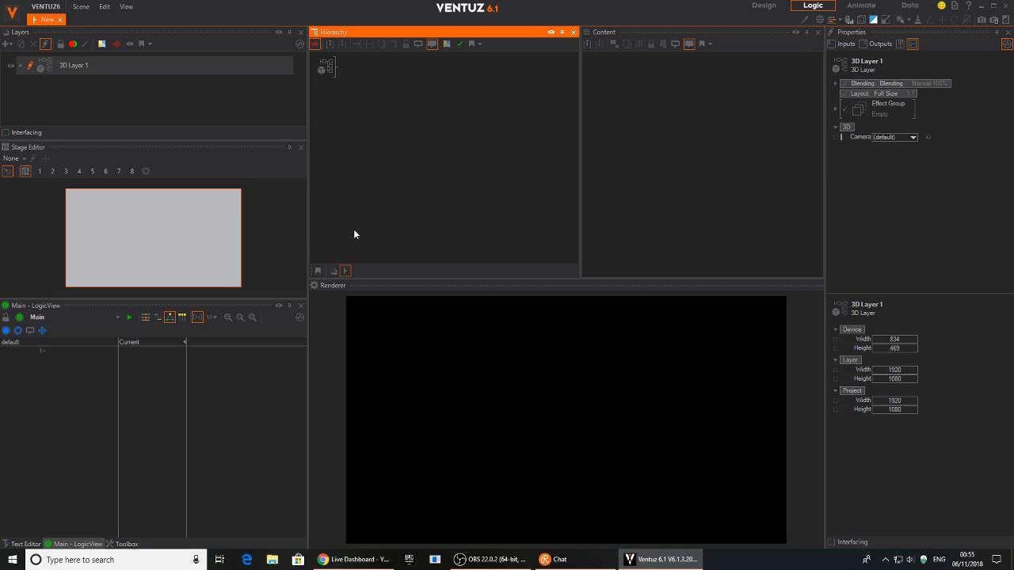
double_click(381, 145)
type("anim")
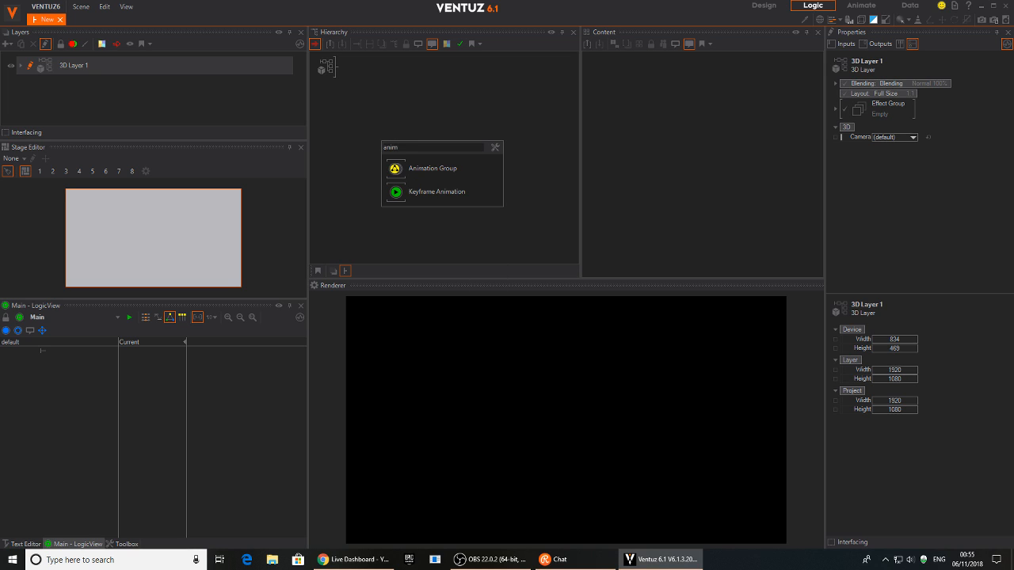
key("Escape")
Step: Add an Axis node to the hierarchy beneath the 3D Layer root
double_click(350, 125)
type("ax")
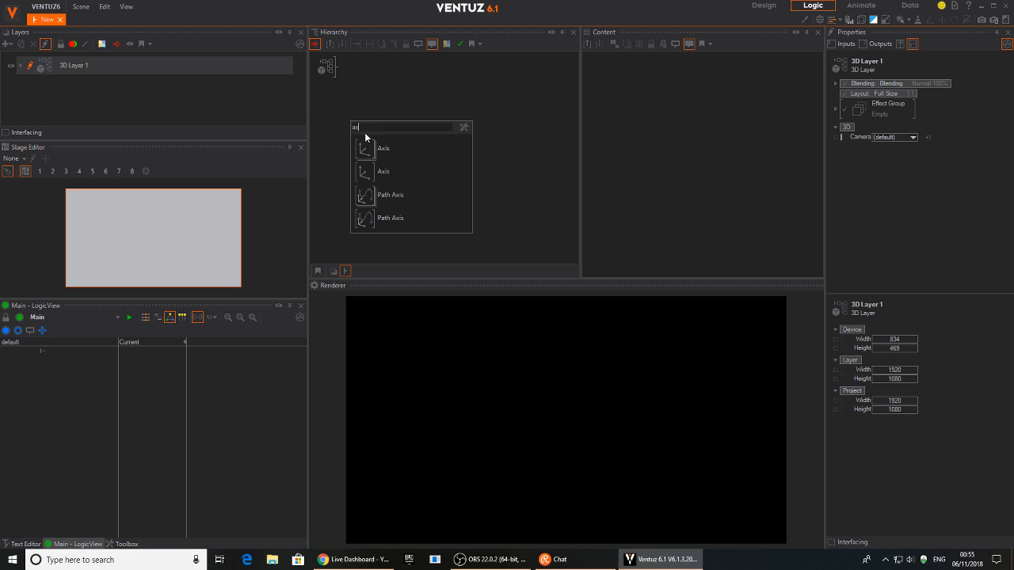
key("Return")
left_click(348, 76)
left_click(355, 102)
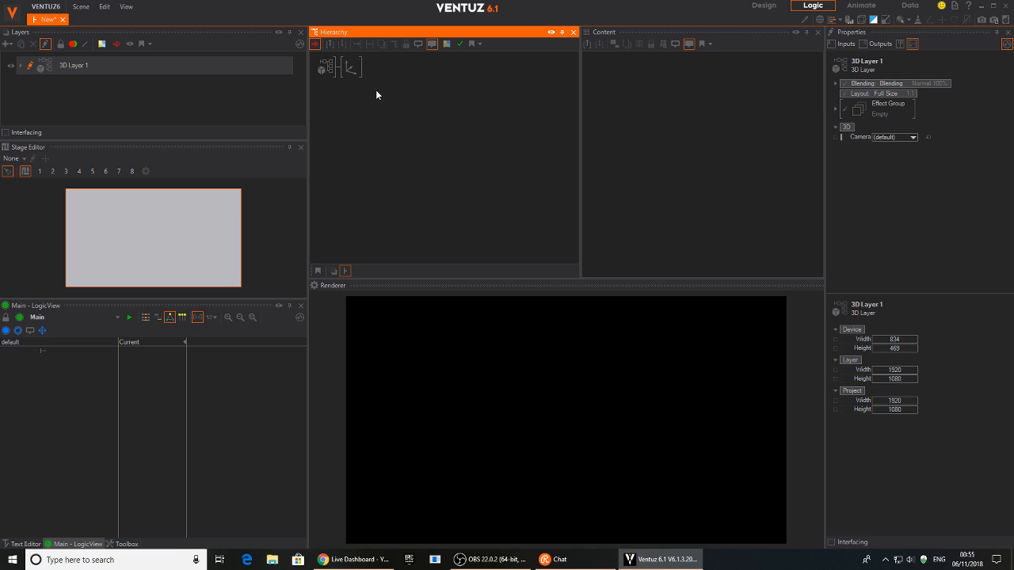
Step: Add a Rounded Rectangle node as a child of the Axis and select it
left_click(353, 79)
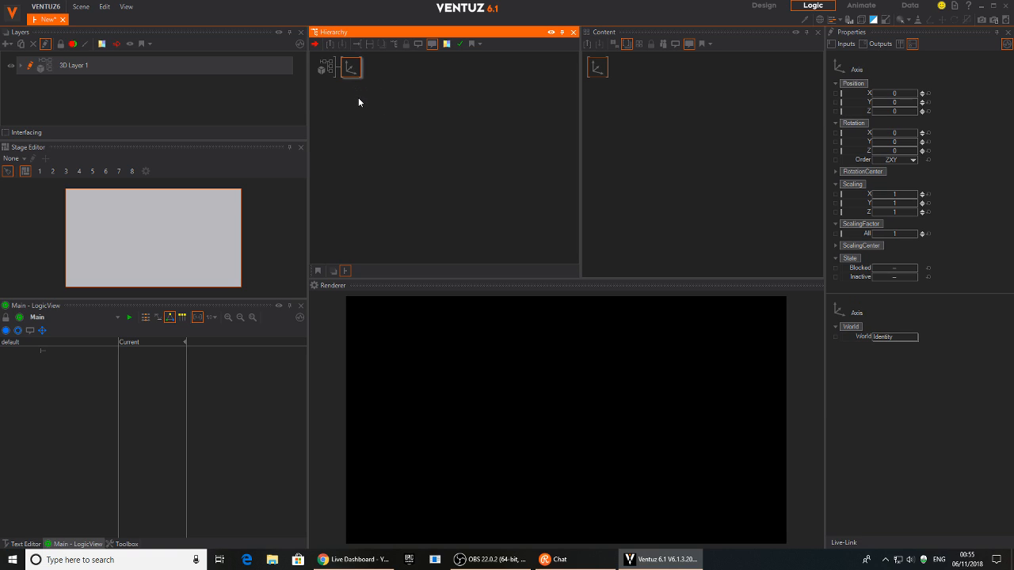
double_click(358, 98)
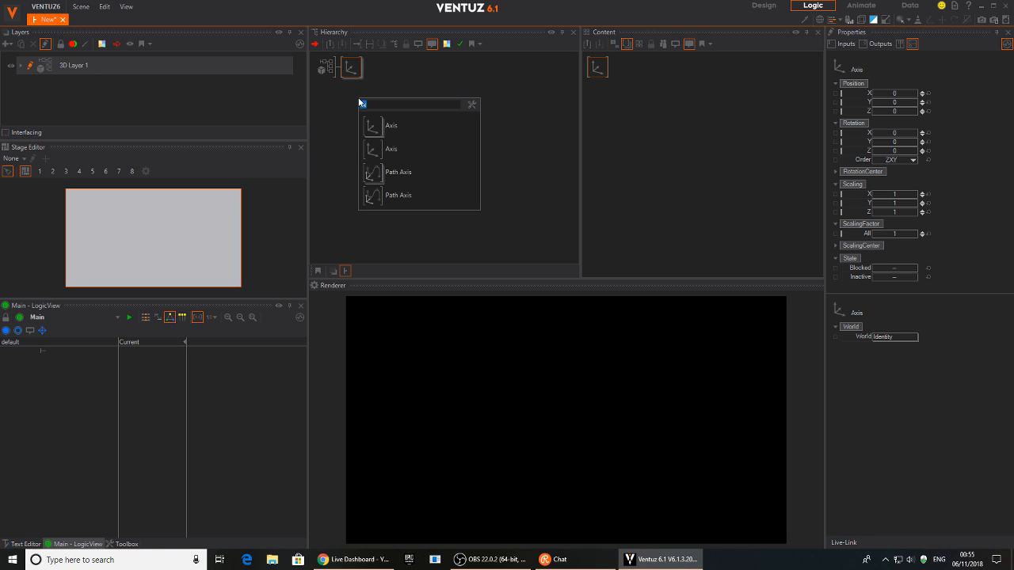
type("te")
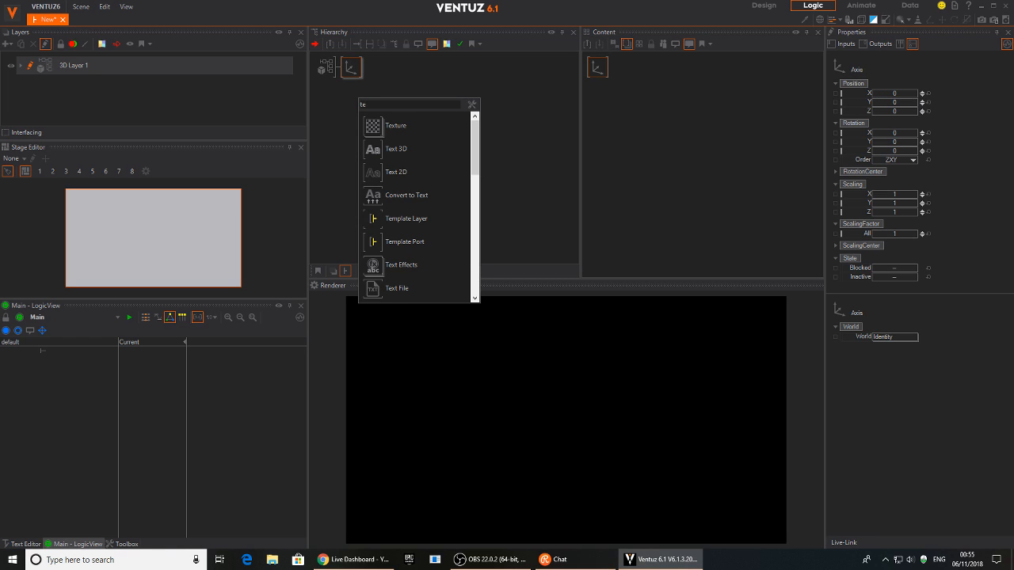
key("BackSpace")
key("BackSpace")
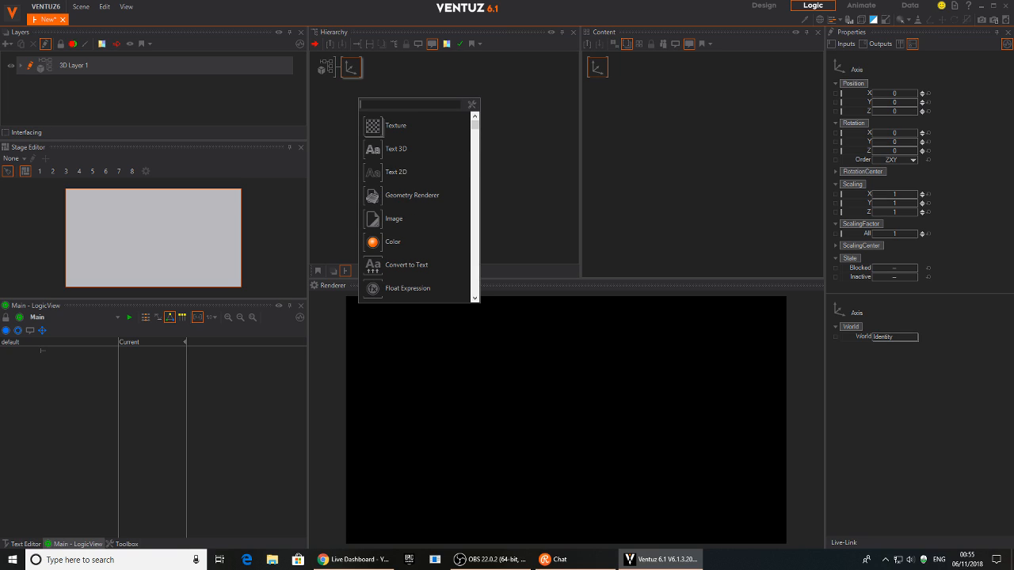
type("roun")
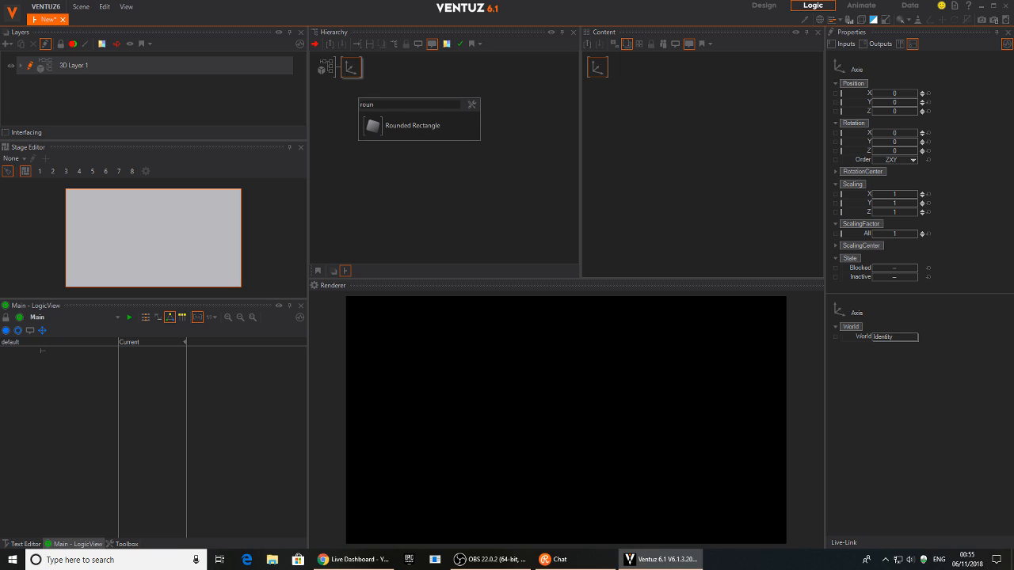
left_click(364, 127)
left_click(347, 73)
left_click(405, 68)
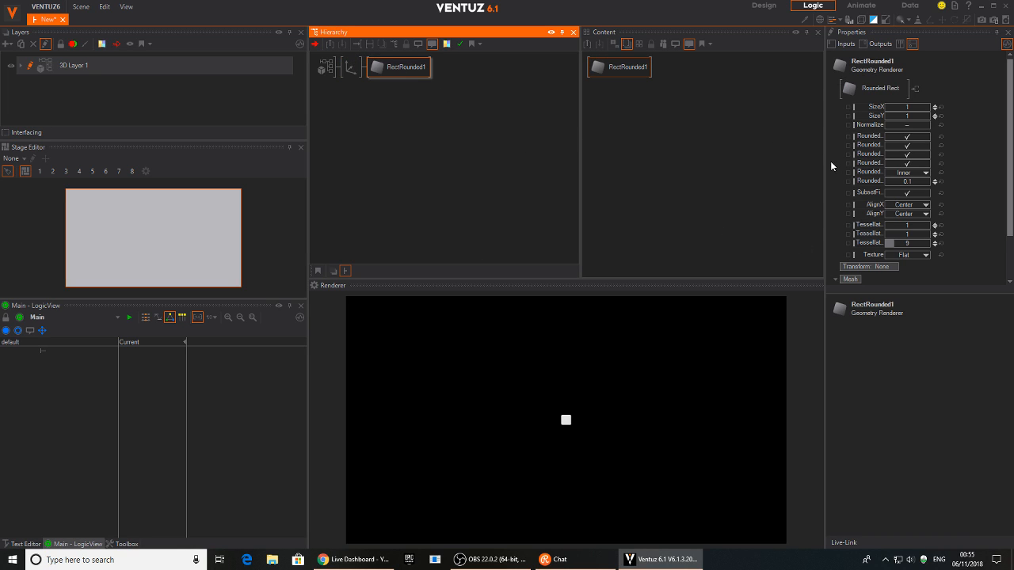
Step: Shape the rounded rectangle into a pill: SizeX about 10.3, SizeY about 3.02 and corner radius about 1.5
left_click_drag(910, 106, 916, 148)
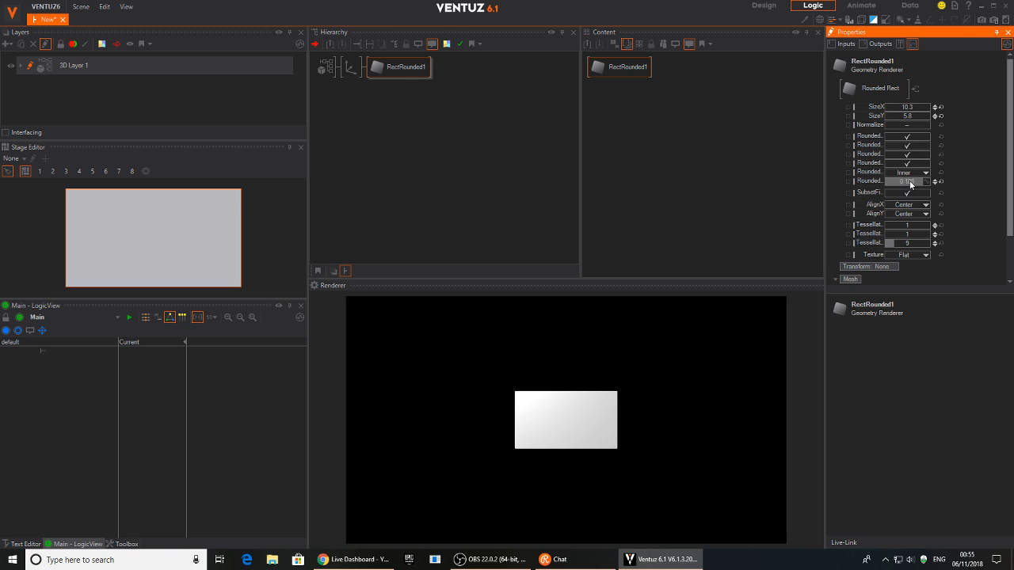
left_click_drag(913, 187, 929, 177)
left_click(399, 82)
left_click_drag(885, 115, 904, 118)
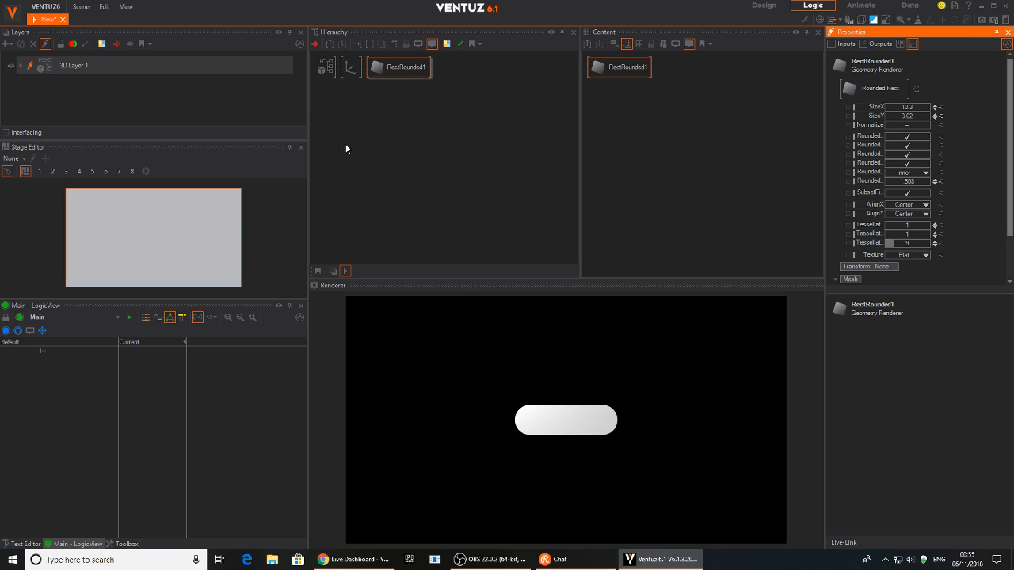
Step: Add a second Axis as another branch beneath the 3D Layer root
double_click(387, 115)
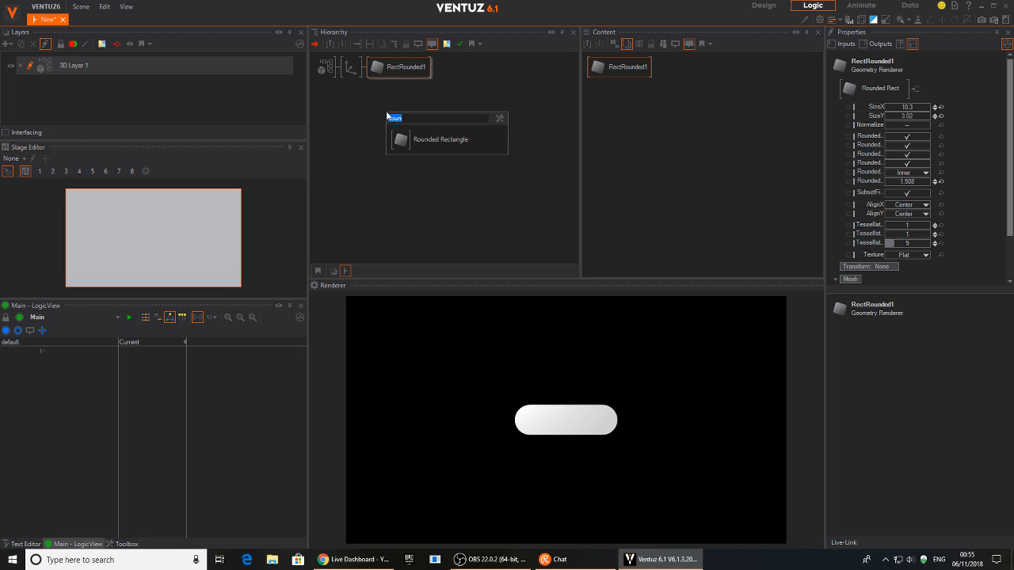
key("BackSpace")
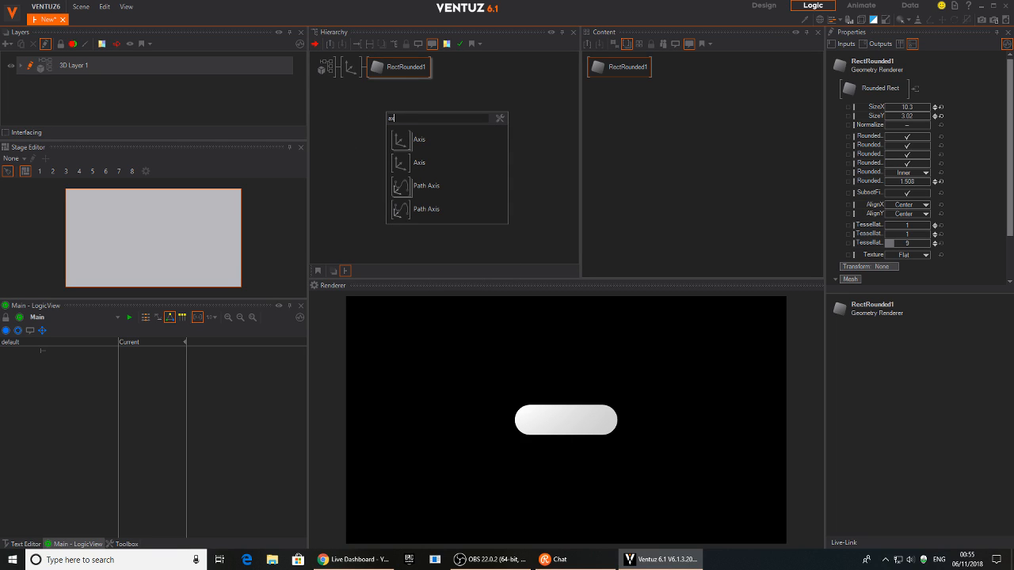
left_click(393, 163)
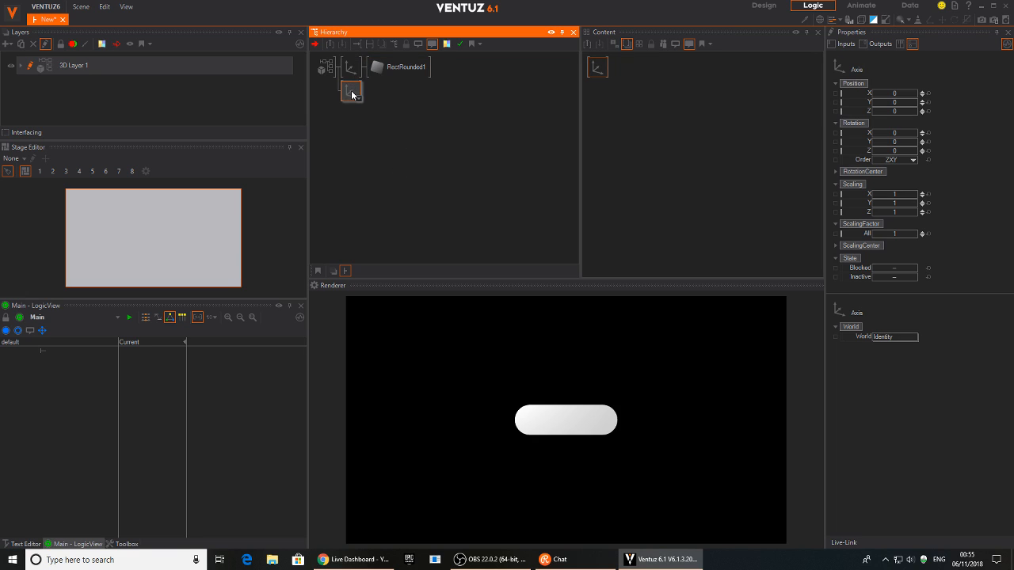
Step: Add a Text 2D node as a child of the second Axis
key("Tab")
type("te")
left_click_drag(366, 171, 363, 94)
left_click(396, 104)
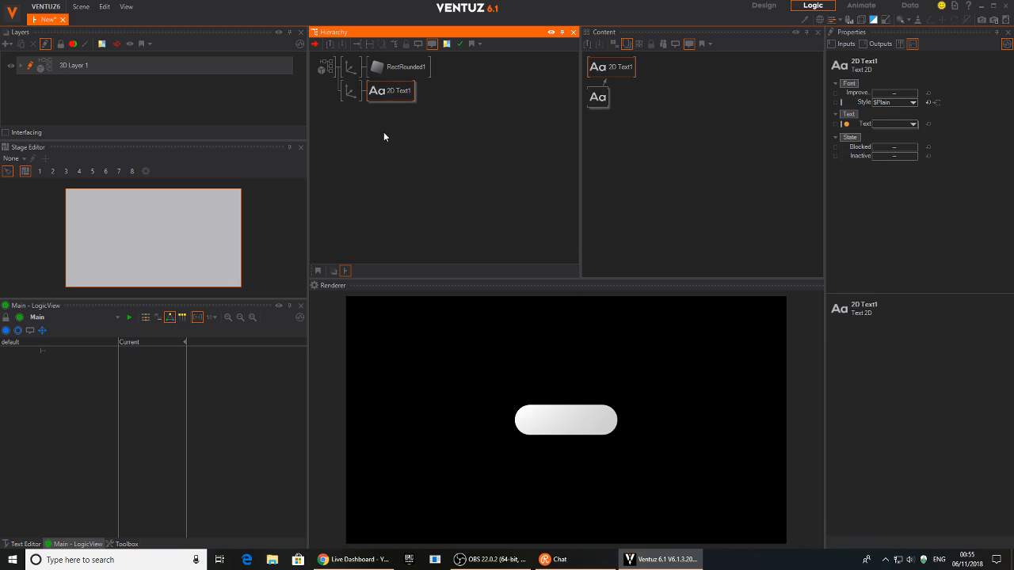
Step: Insert a Color material between the second Axis and the 2D text node
left_click(384, 137)
key("Tab")
type("col")
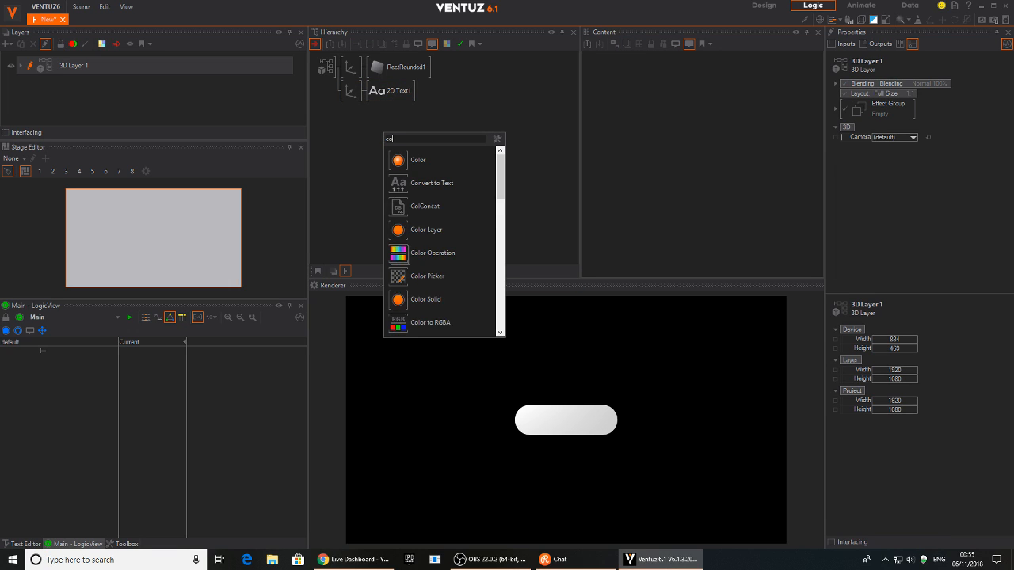
left_click(396, 277)
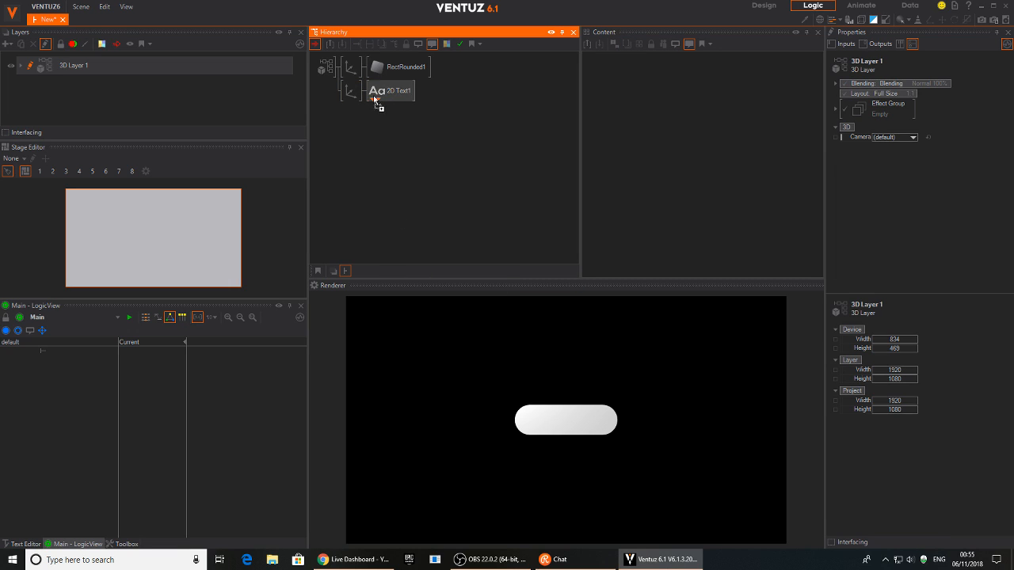
left_click(374, 94)
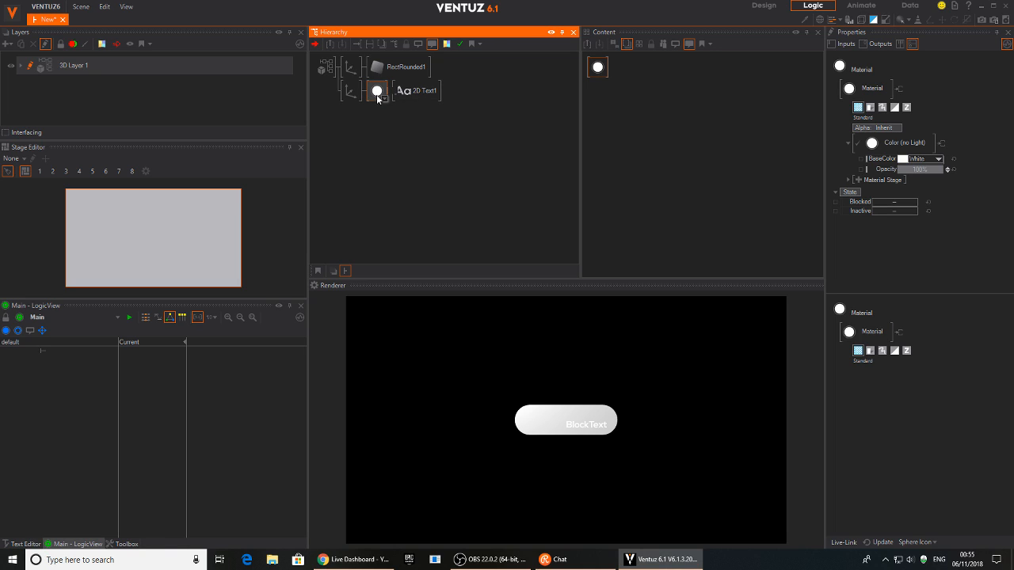
Step: Insert a Color material before the rounded rectangle and set its base color to a light blue
left_click_drag(366, 70, 376, 66)
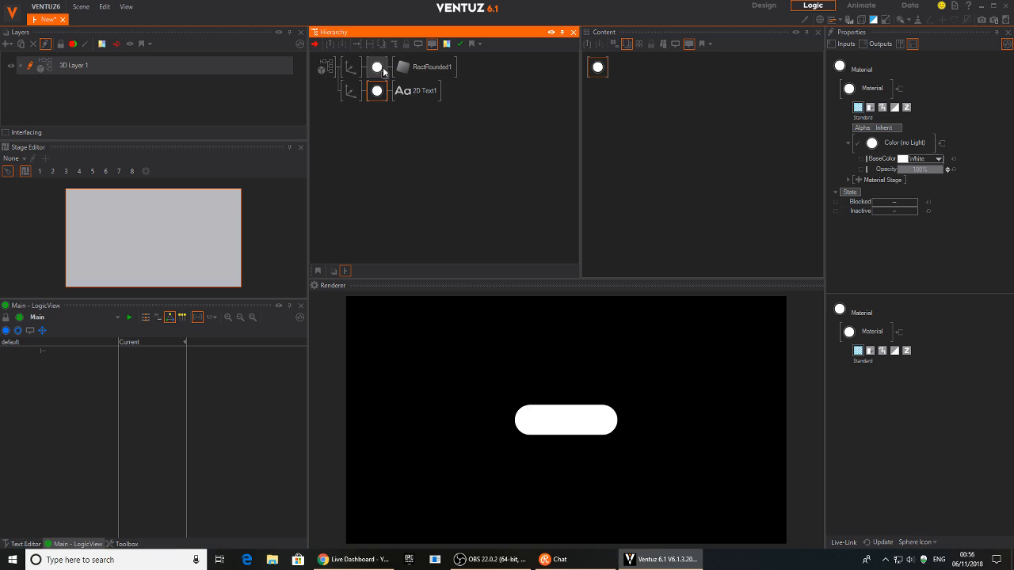
left_click(383, 66)
left_click(938, 159)
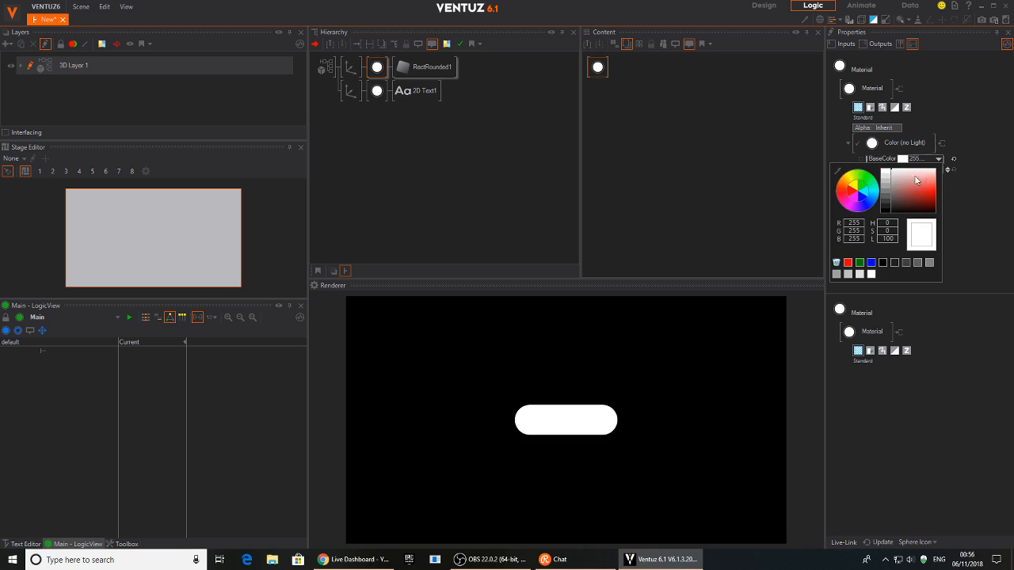
left_click(873, 206)
left_click_drag(907, 205, 946, 186)
Step: Set the block text's text alignment and line alignment both to Center
left_click(418, 91)
left_click(418, 91)
left_click(615, 107)
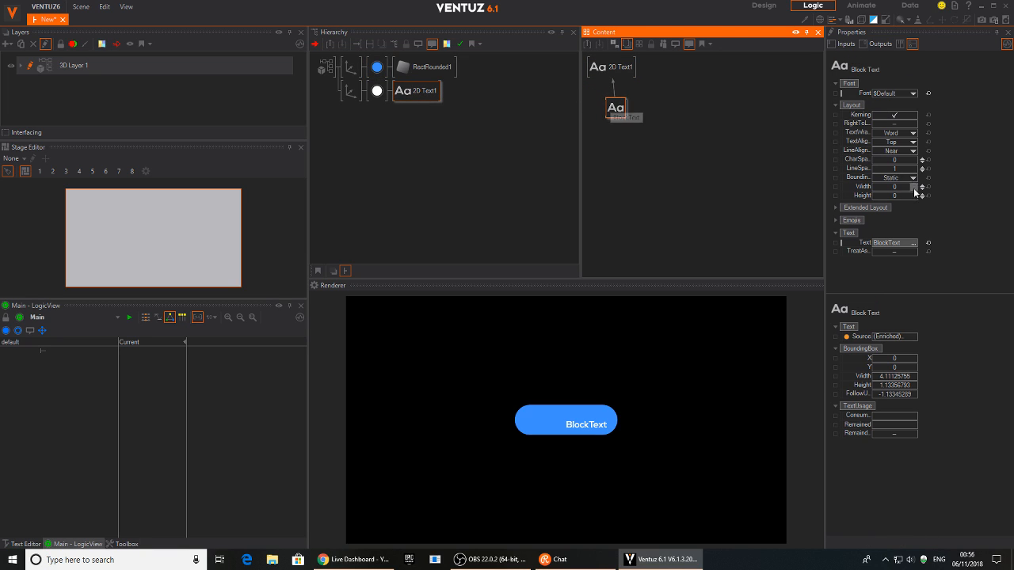
left_click(896, 141)
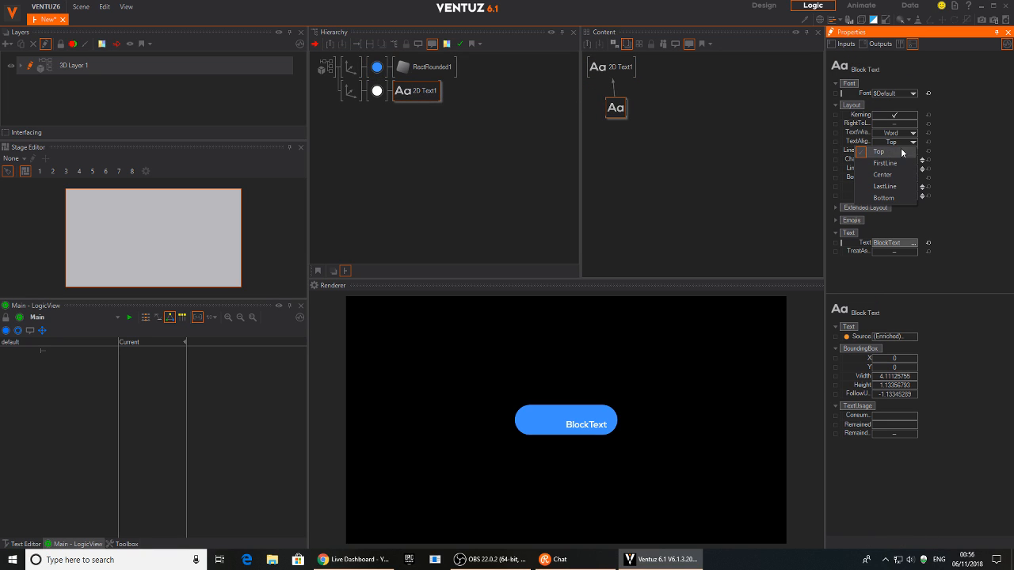
left_click(899, 174)
left_click(897, 150)
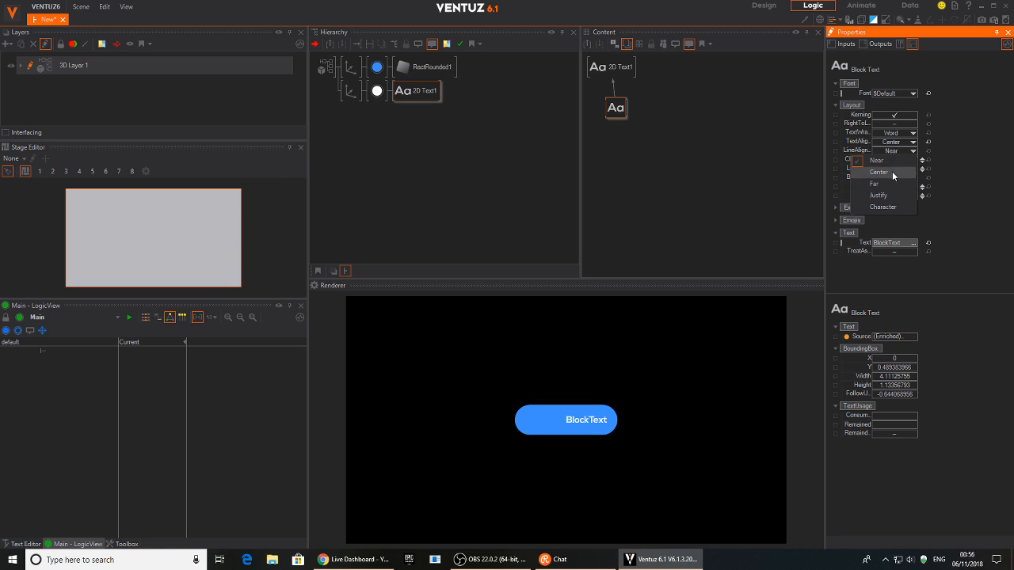
left_click(892, 171)
Step: Change the block text to SUBMIT and set its Axis's overall scaling factor to about 1.21
double_click(895, 242)
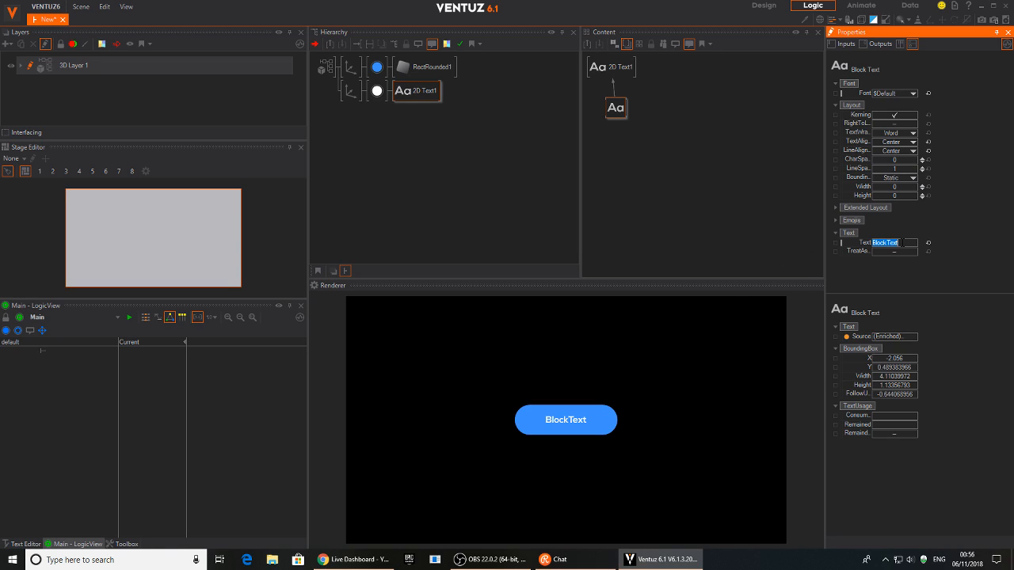
type("SUBMIT")
key("Return")
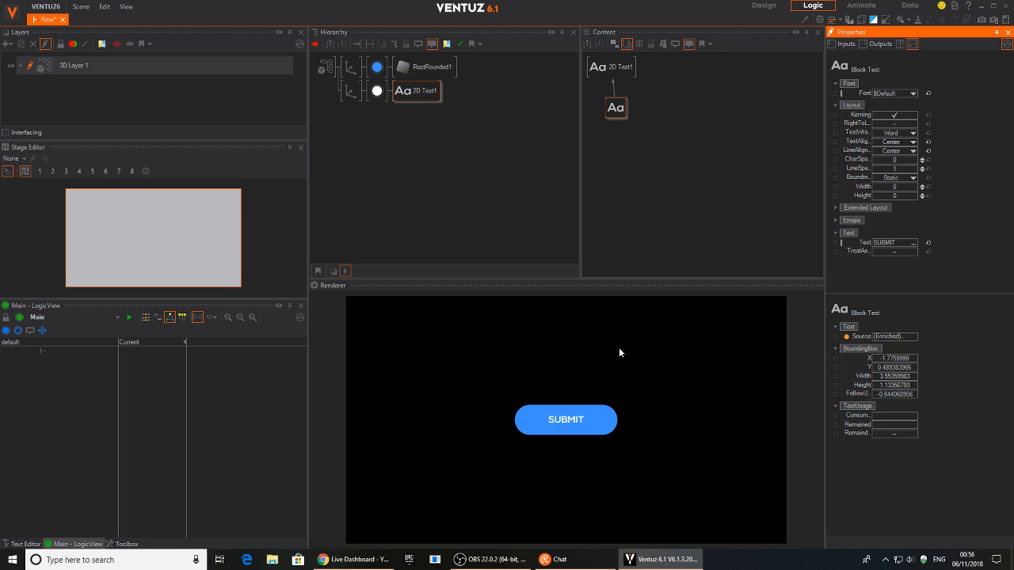
left_click(350, 90)
left_click_drag(894, 233, 903, 236)
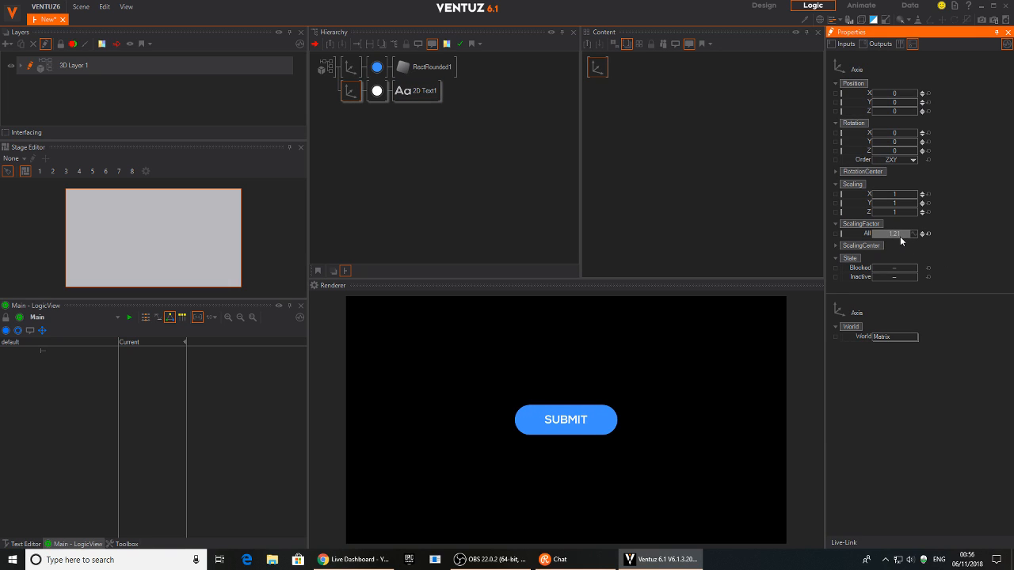
Step: Switch the SUBMIT block text's font to the MOUNTAIN preset
left_click(418, 91)
left_click(615, 107)
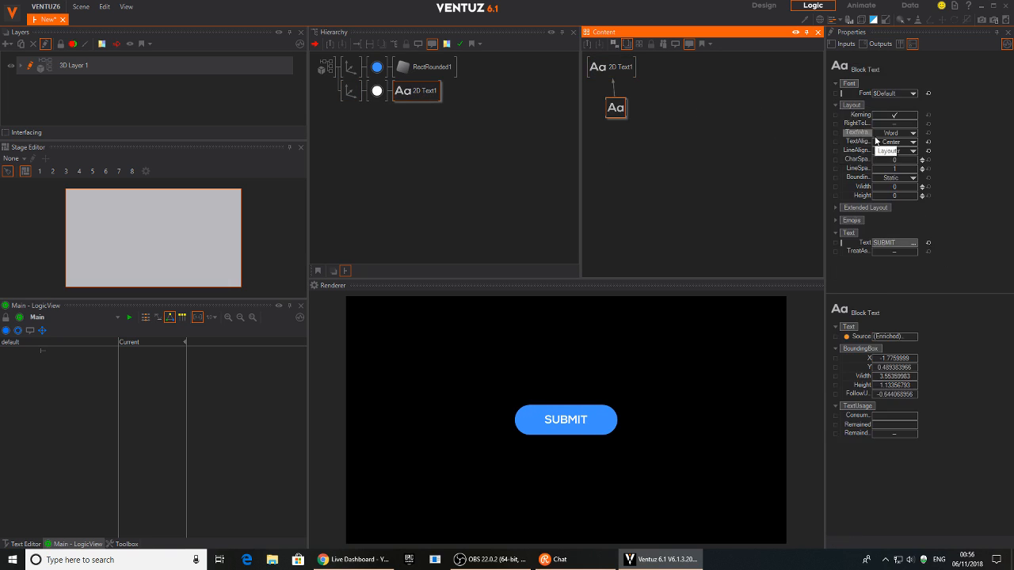
left_click(912, 94)
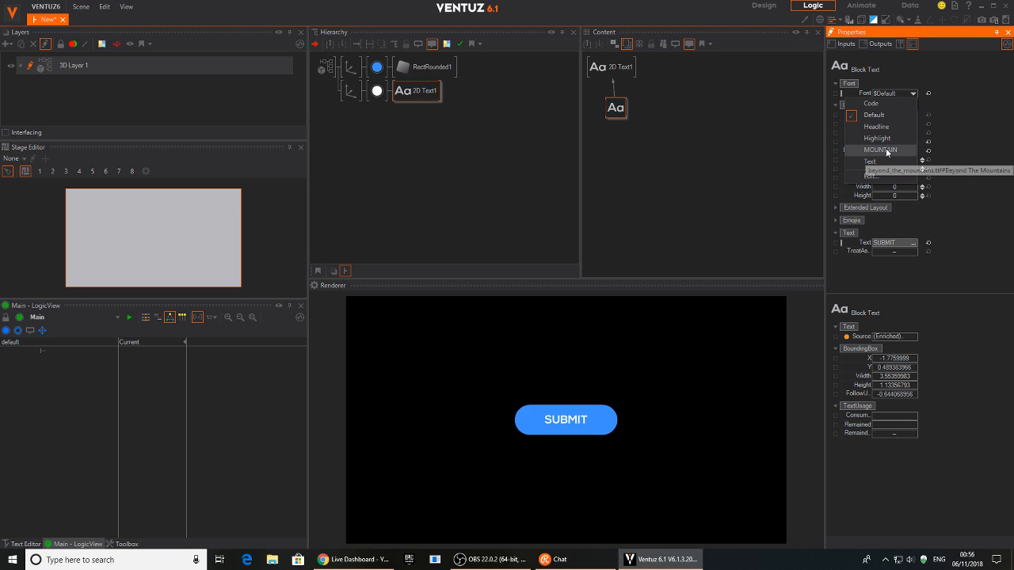
left_click(881, 150)
Step: Open the typeface editor for the SUBMIT text and preview Bahnschrift, Beon and DejaVu Sans styles
left_click(912, 94)
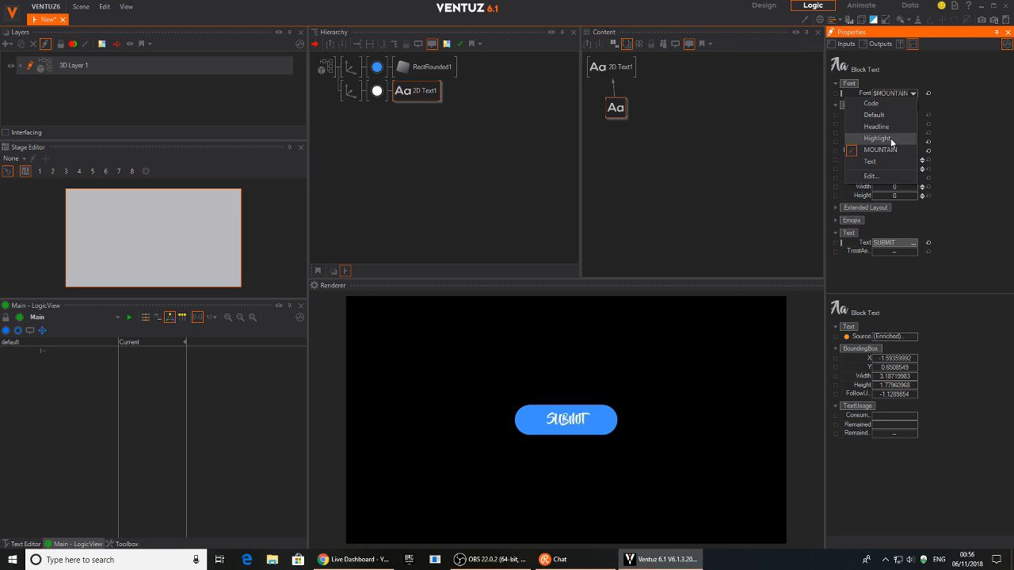
left_click(883, 179)
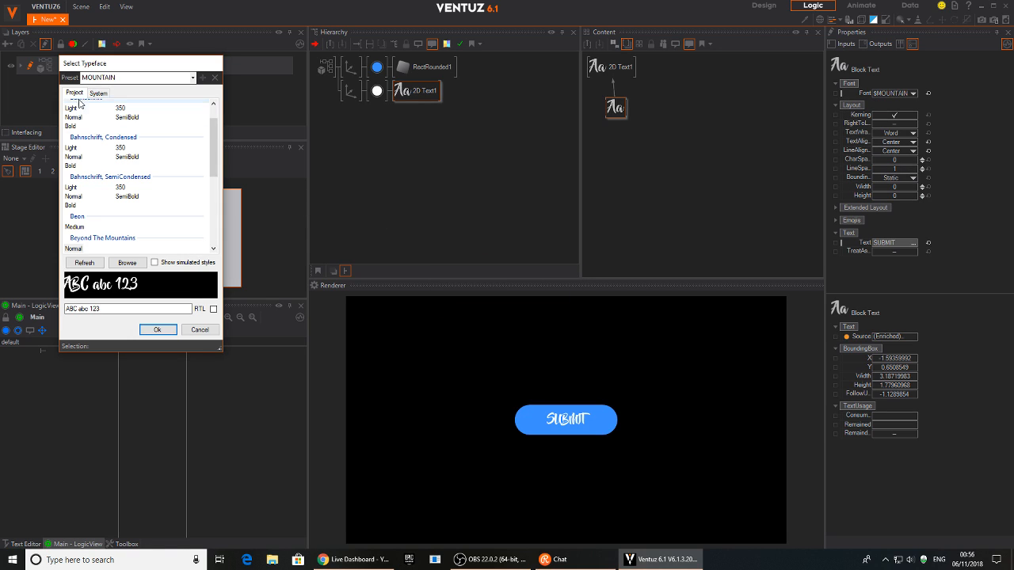
left_click(75, 159)
left_click(73, 148)
left_click(73, 166)
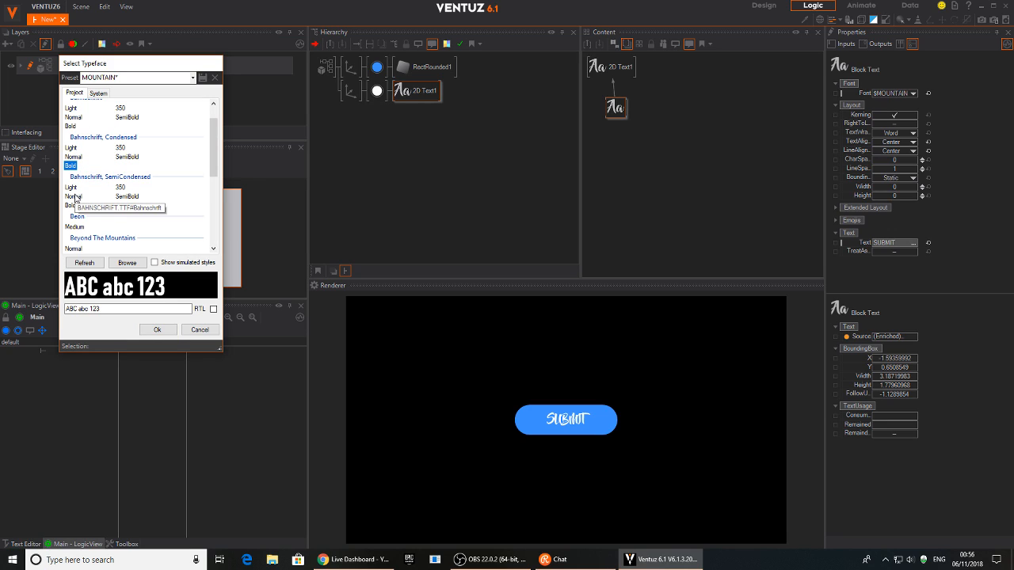
left_click(74, 196)
scroll(106, 227, "down", 3)
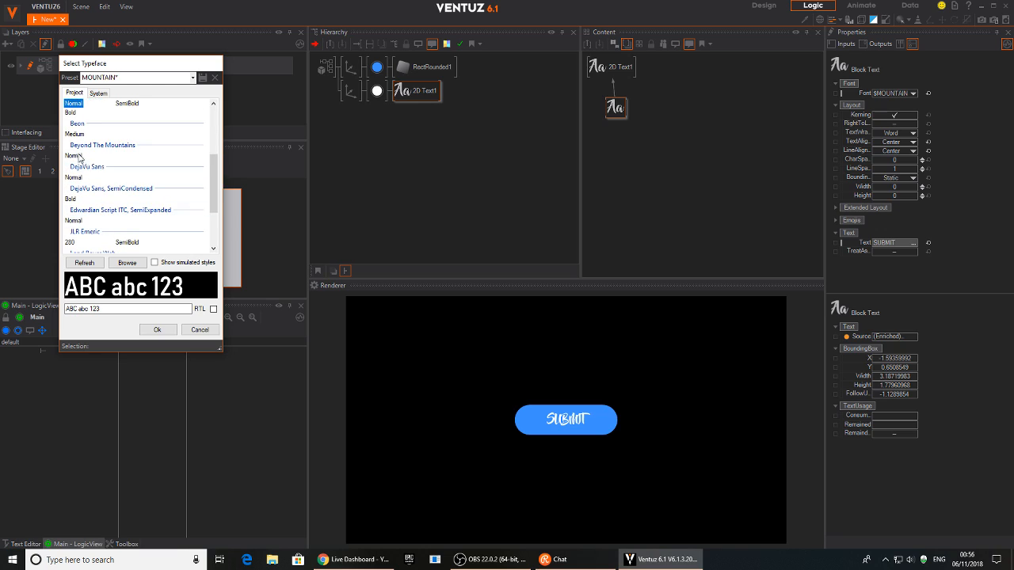
left_click(75, 134)
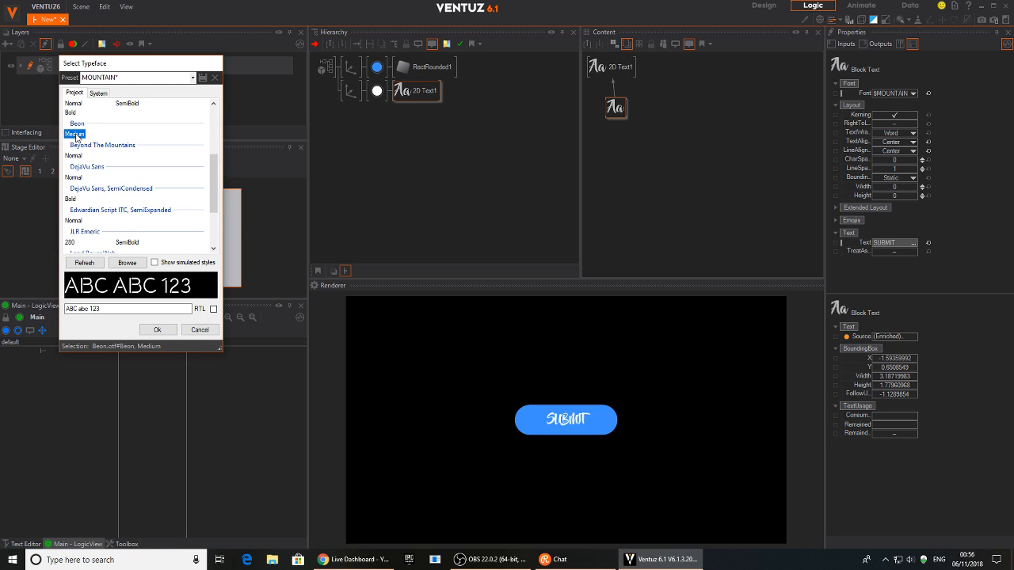
left_click(74, 177)
left_click(72, 199)
scroll(87, 226, "down", 3)
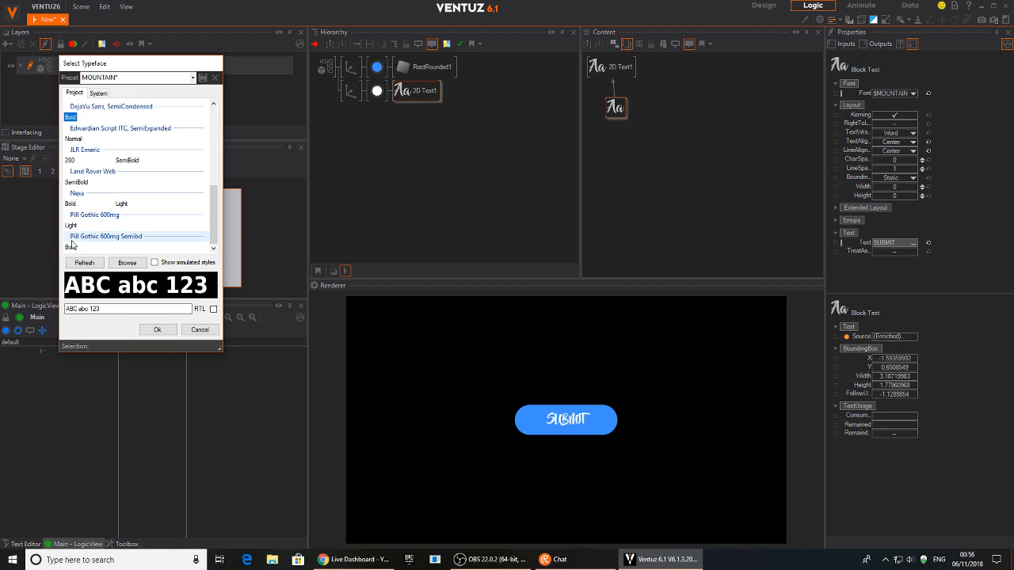
Step: Apply the Bold style of Pill Gothic 600mg Semibd to the SUBMIT text without saving the modified MOUNTAIN preset
left_click(71, 226)
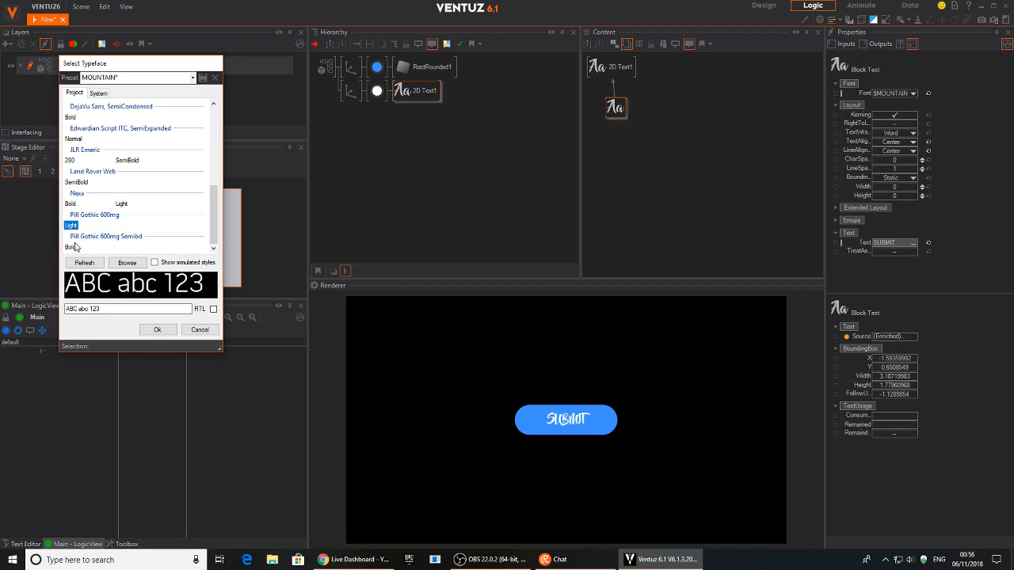
left_click(71, 246)
left_click(161, 331)
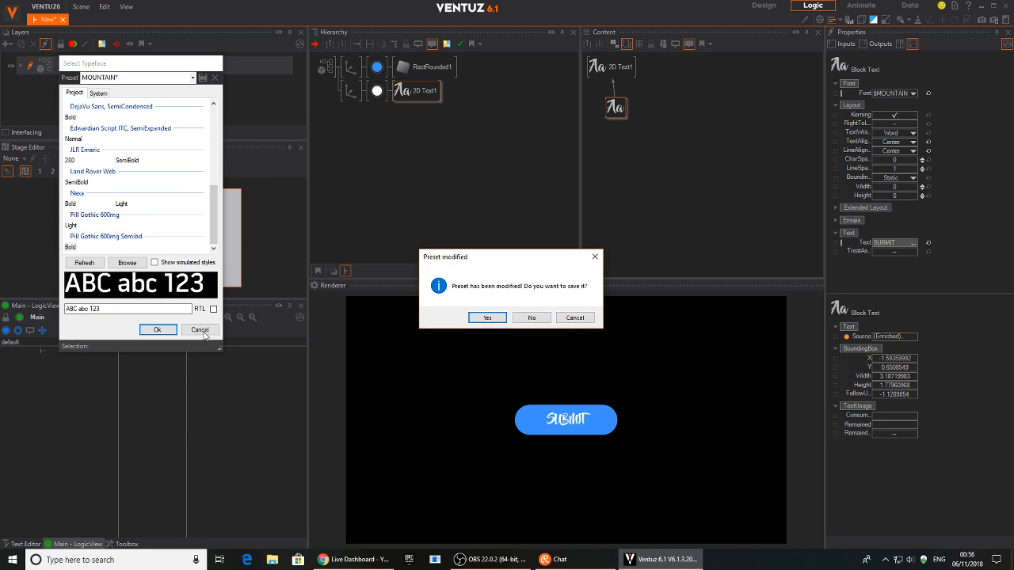
left_click(522, 317)
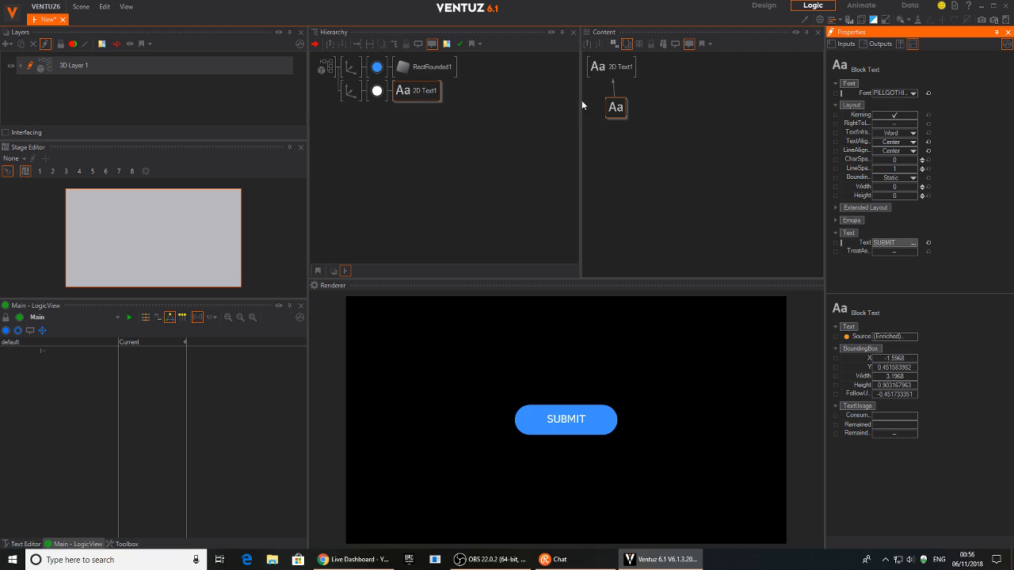
Step: Increase the SUBMIT block text's character spacing so the letters spread wider across the button
left_click(617, 108)
left_click_drag(891, 160, 890, 155)
left_click(380, 102)
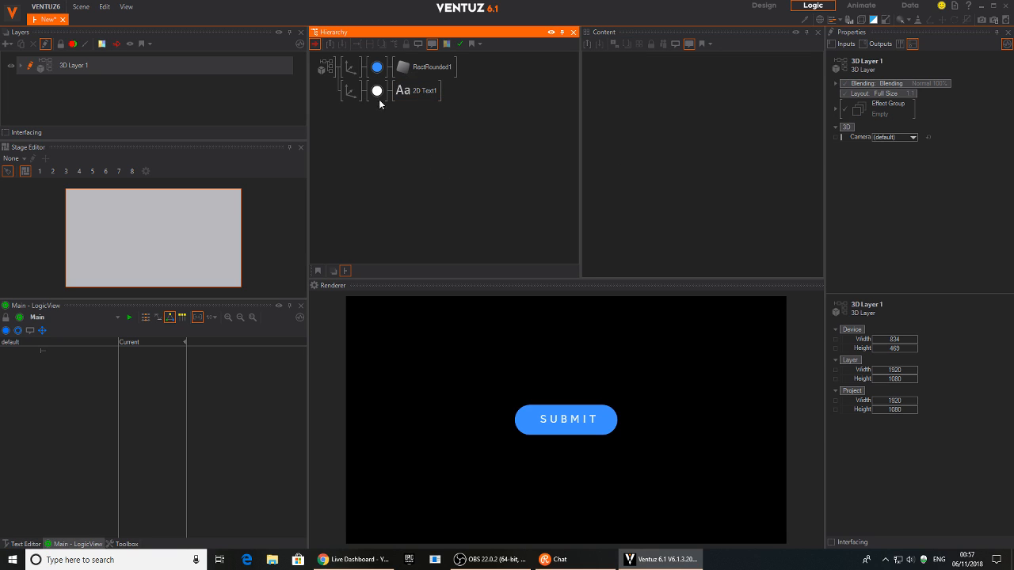
left_click(386, 70)
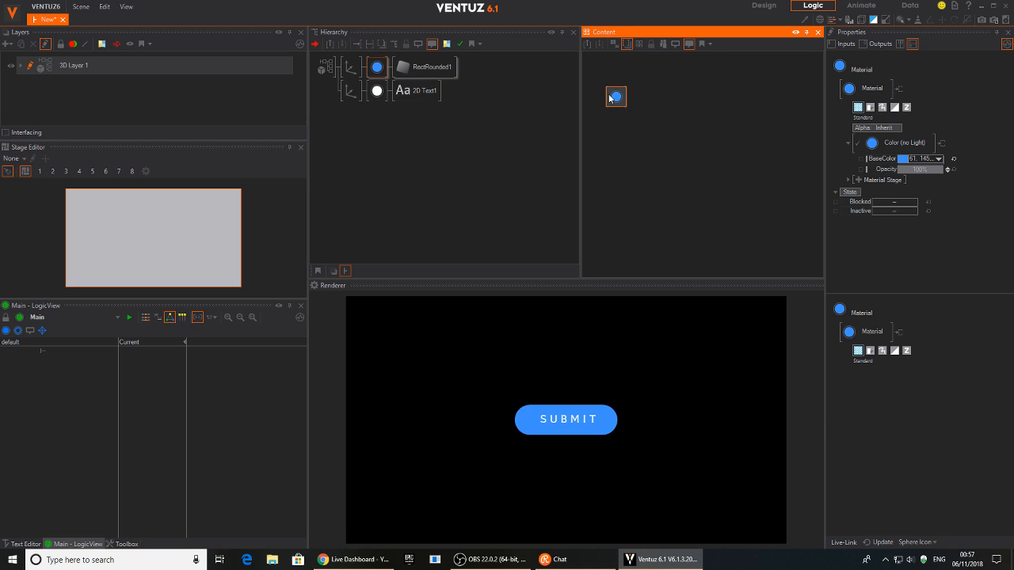
left_click(382, 121)
type("ax")
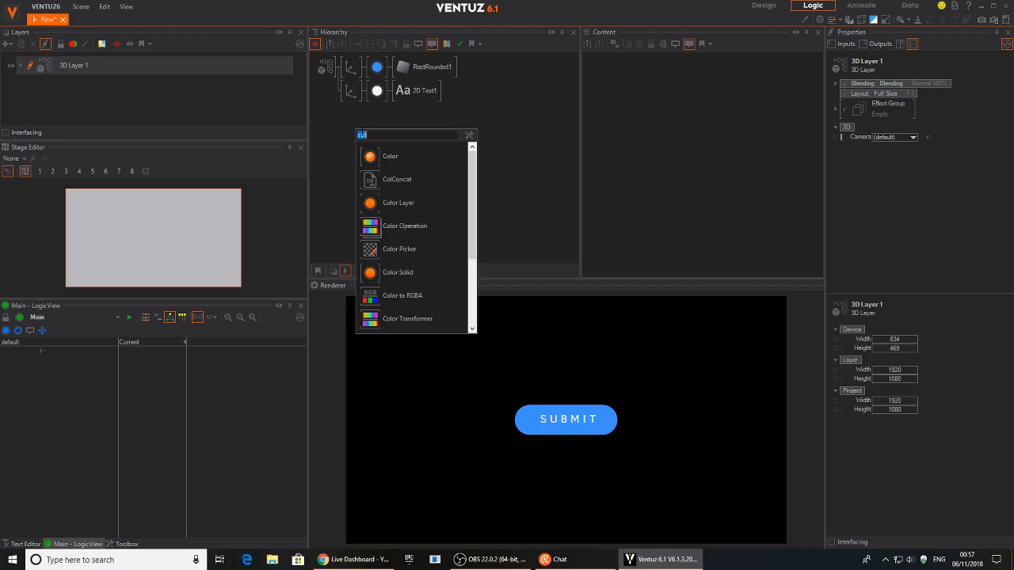
key("Down")
key("Return")
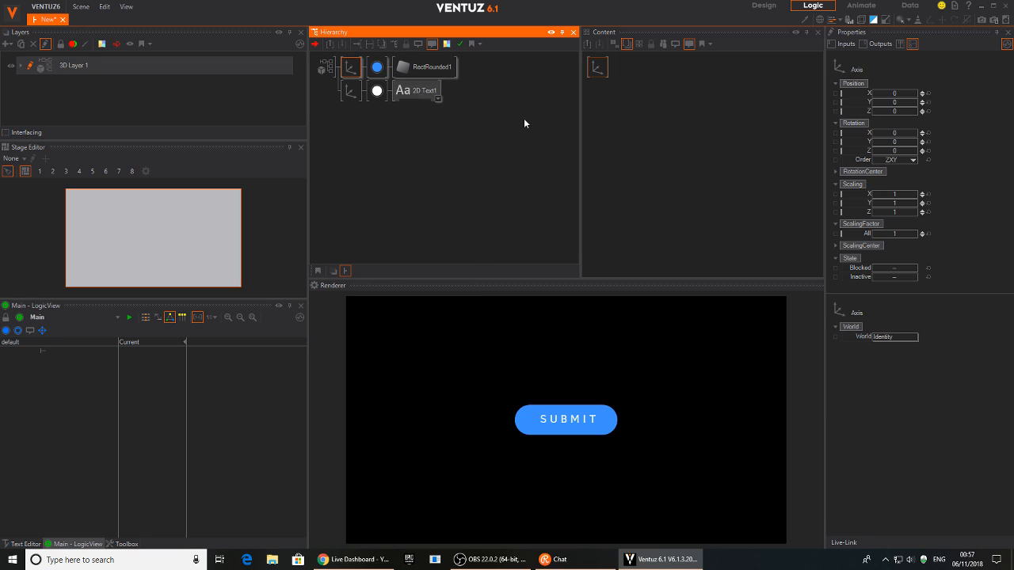
Step: Add a Mover node beside the Axis of the rounded rectangle
left_click(633, 87)
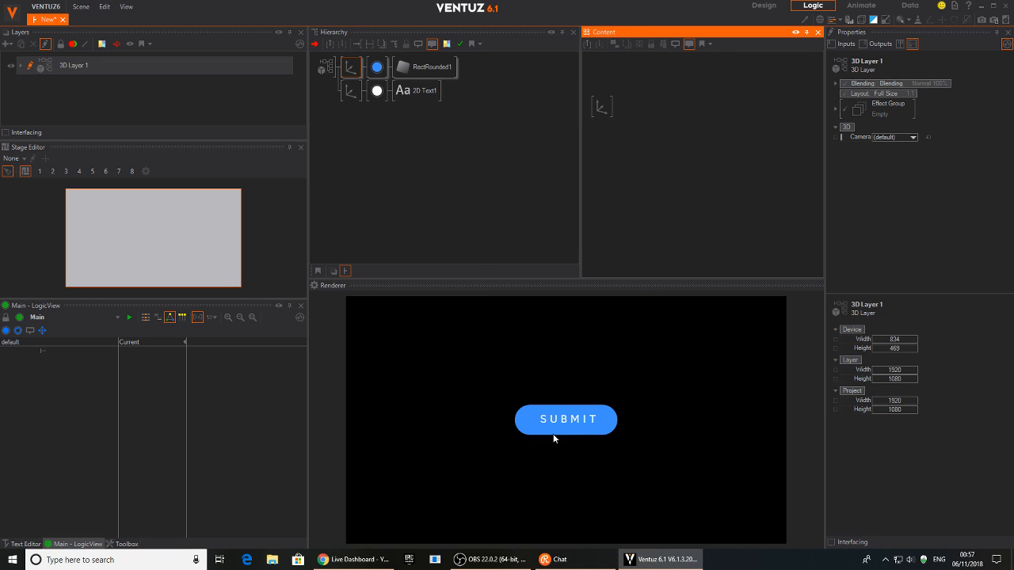
double_click(640, 117)
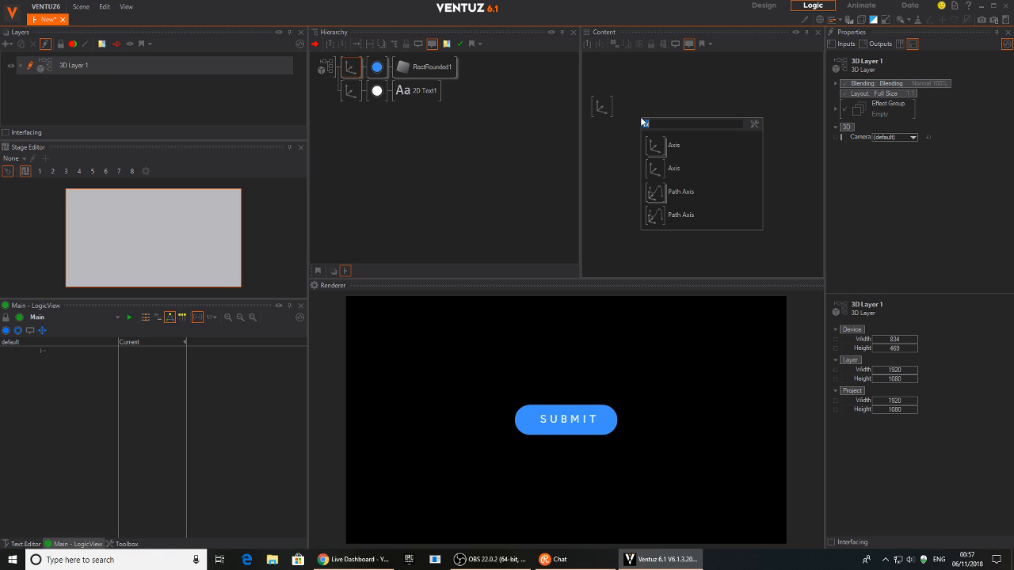
type("mo")
left_click_drag(652, 149, 653, 115)
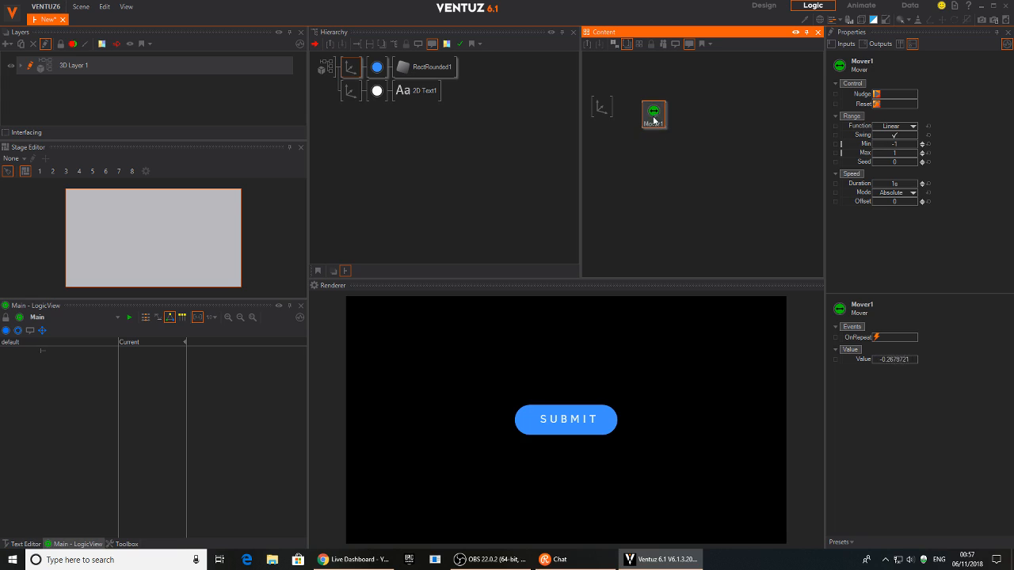
Step: Try a slightly smaller overall scaling factor of about 0.95 on the rounded rectangle's Axis, and reset it to its default
left_click(599, 108)
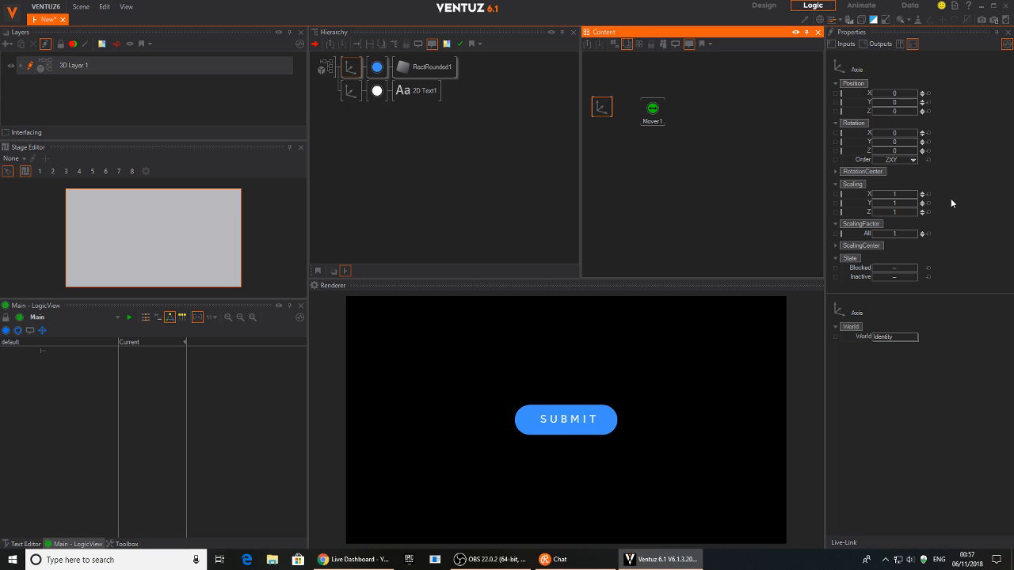
left_click_drag(895, 235, 885, 235)
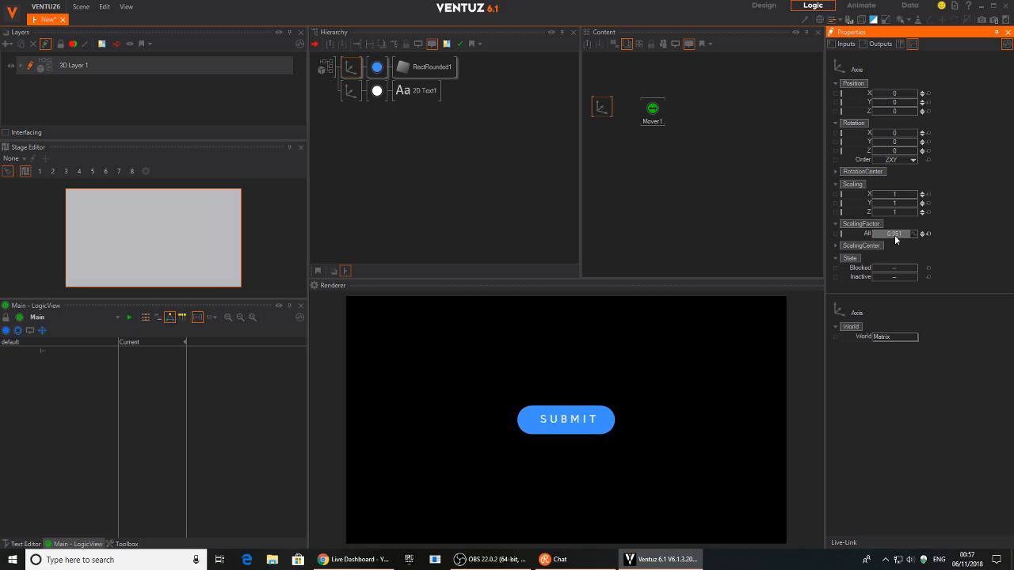
left_click(896, 235)
left_click(927, 233)
Step: Set the Mover's minimum to 0.8 and its mode to OneShot, with swing turned off
left_click(662, 117)
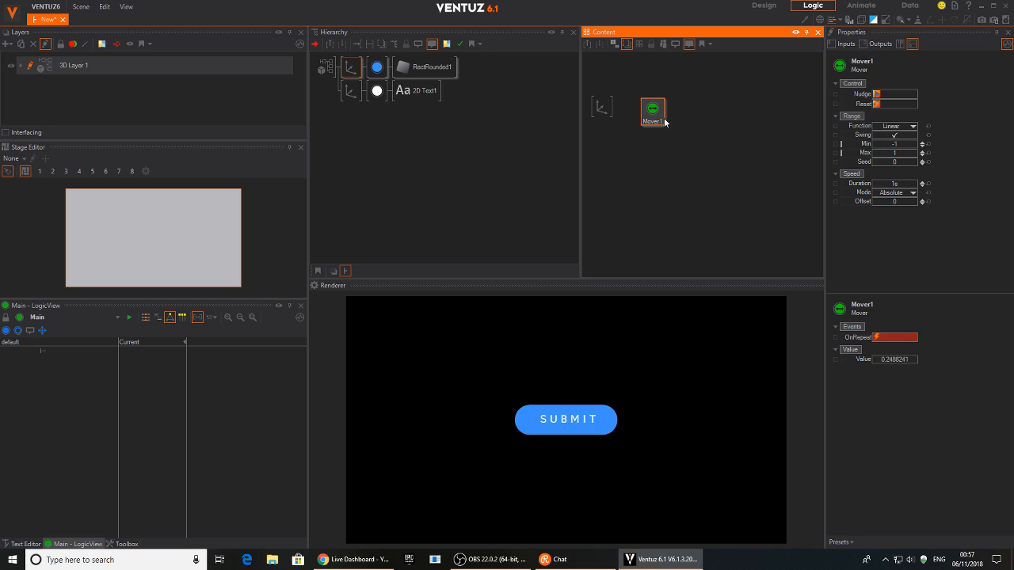
left_click(895, 145)
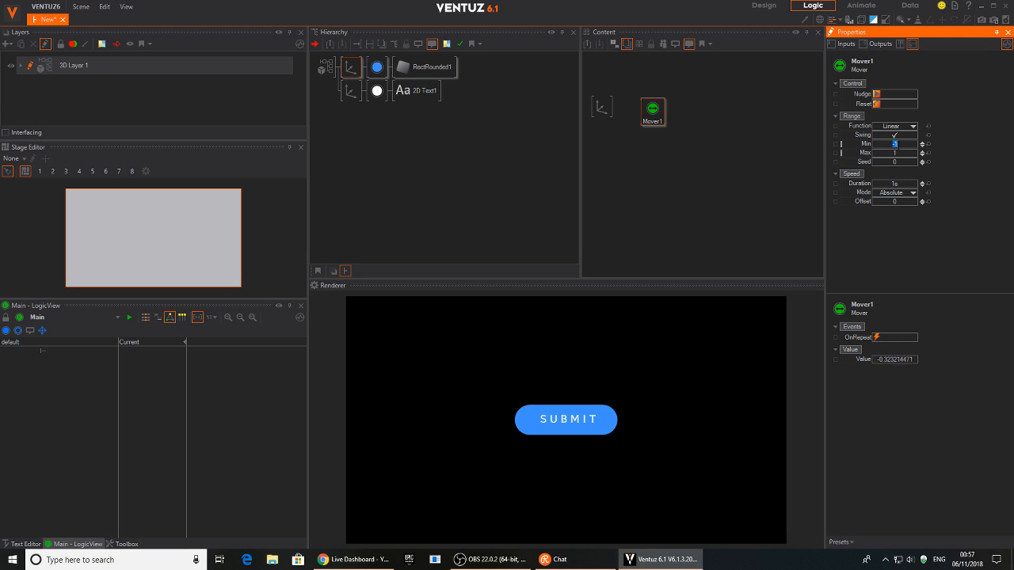
left_click(900, 153)
left_click(896, 146)
key("BackSpace")
type("0.8")
key("Return")
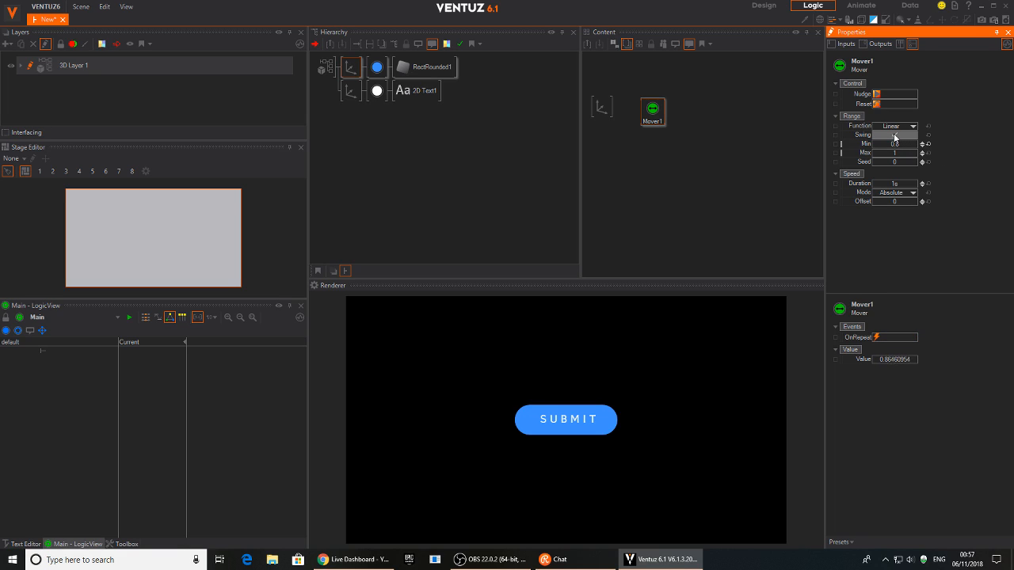
left_click(891, 193)
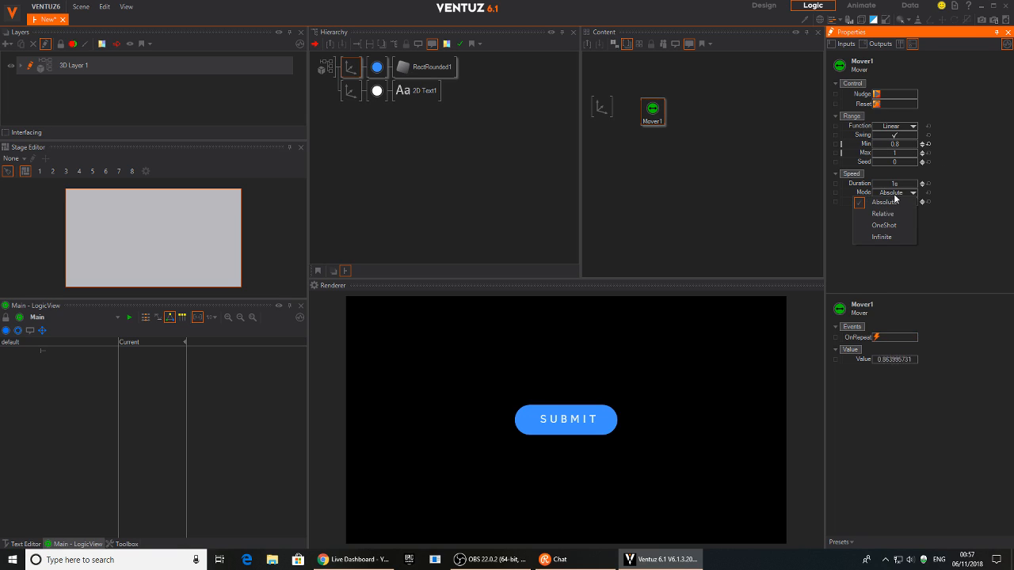
left_click(885, 225)
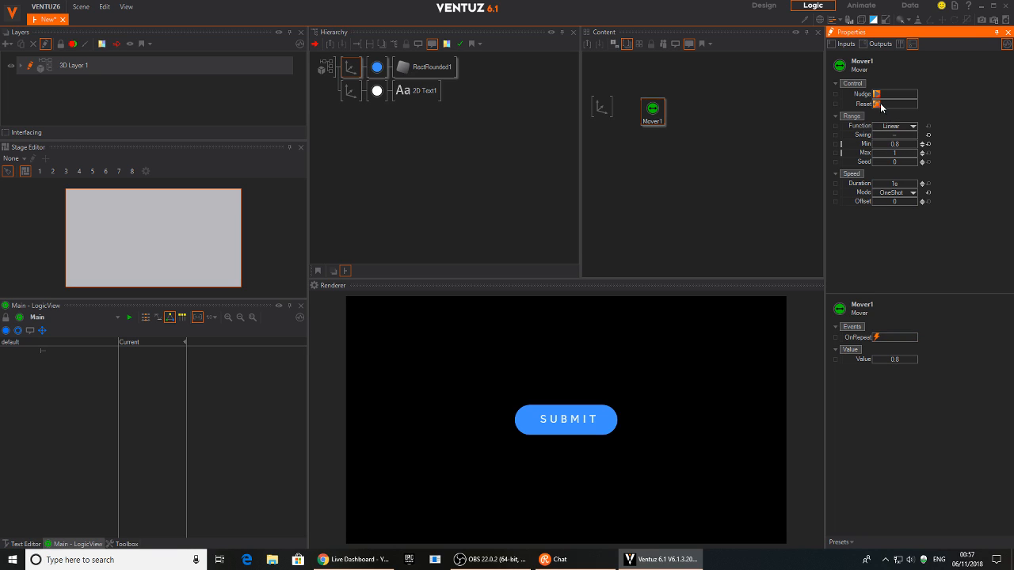
Step: Bind the overall scaling factor of the rounded rectangle's Axis to the Mover's value
left_click(601, 106)
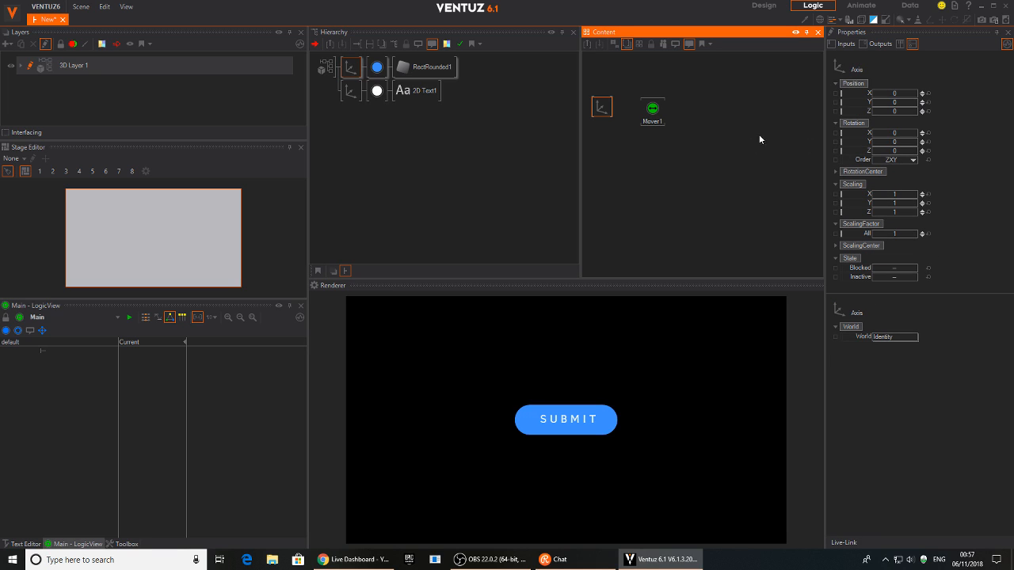
left_click_drag(863, 234, 652, 108)
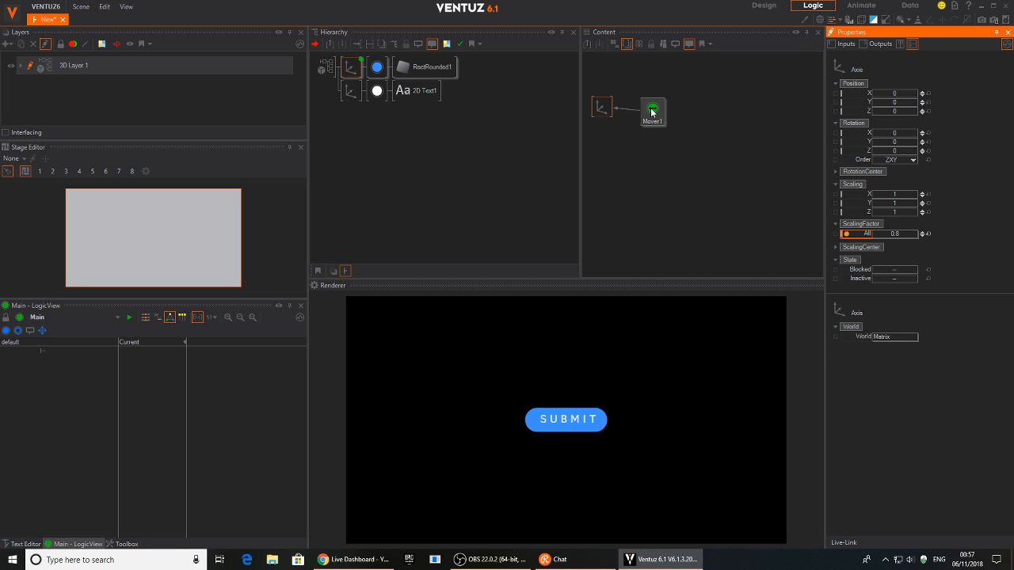
left_click(582, 422)
Step: Nudge the Mover to test the button's scaling, and turn on its swing option
left_click(652, 111)
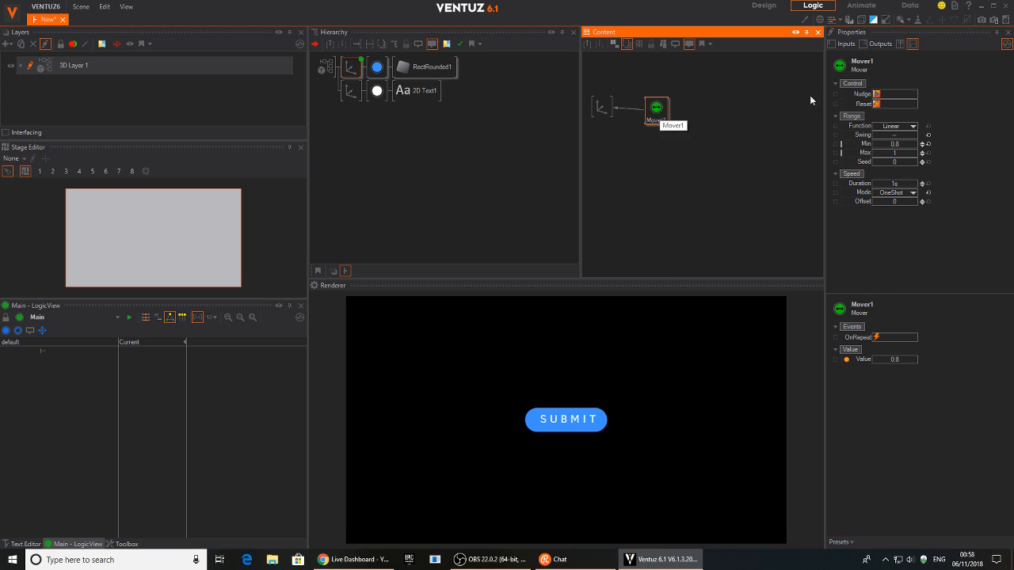
left_click(876, 94)
left_click(877, 95)
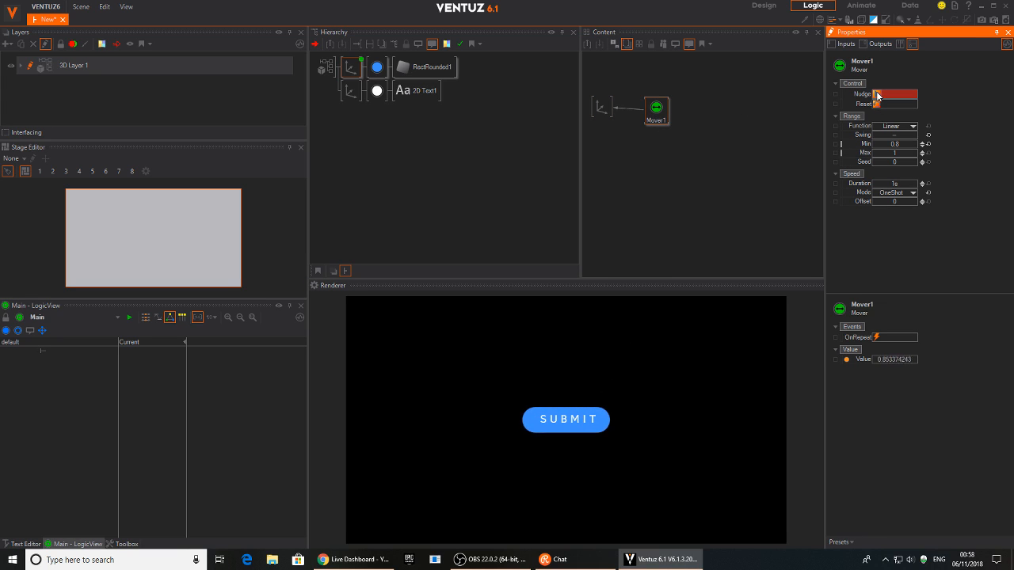
left_click(893, 135)
left_click(876, 95)
Step: Set the Mover's minimum to 1 and maximum to 0.8, and nudge it to test the shrinking motion
left_click(901, 145)
type("1")
left_click(901, 152)
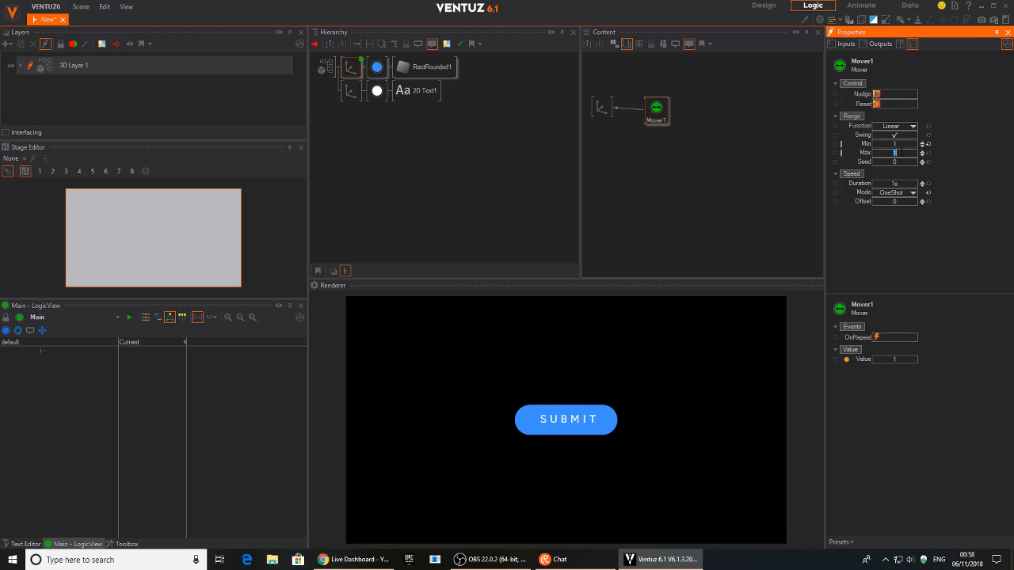
key("Return")
type(".8")
key("Return")
left_click(584, 430)
left_click(656, 111)
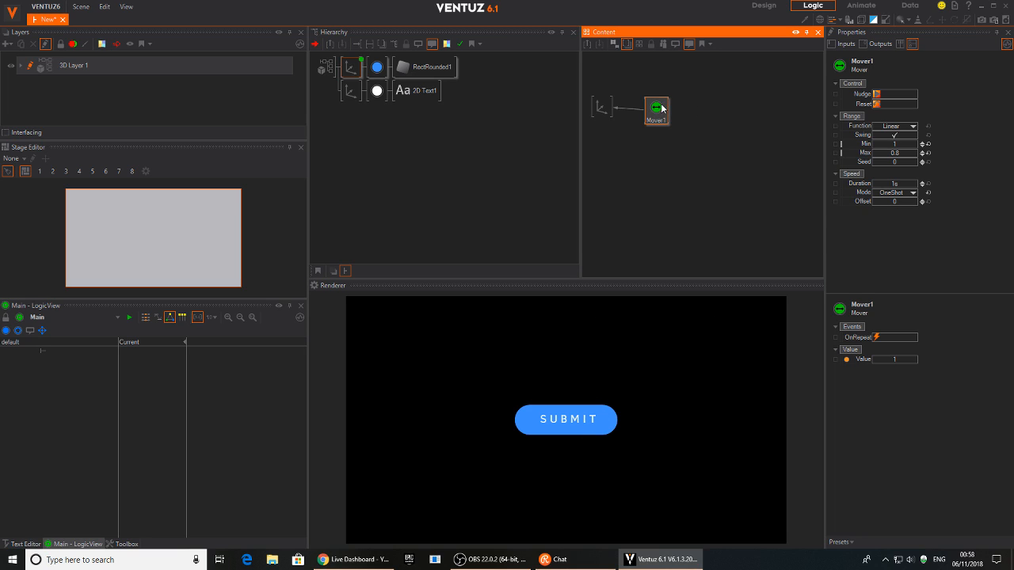
left_click(876, 94)
left_click(876, 94)
Step: Set the Mover's duration to 0.5 s and nudge it repeatedly to test the faster pulse
left_click(901, 184)
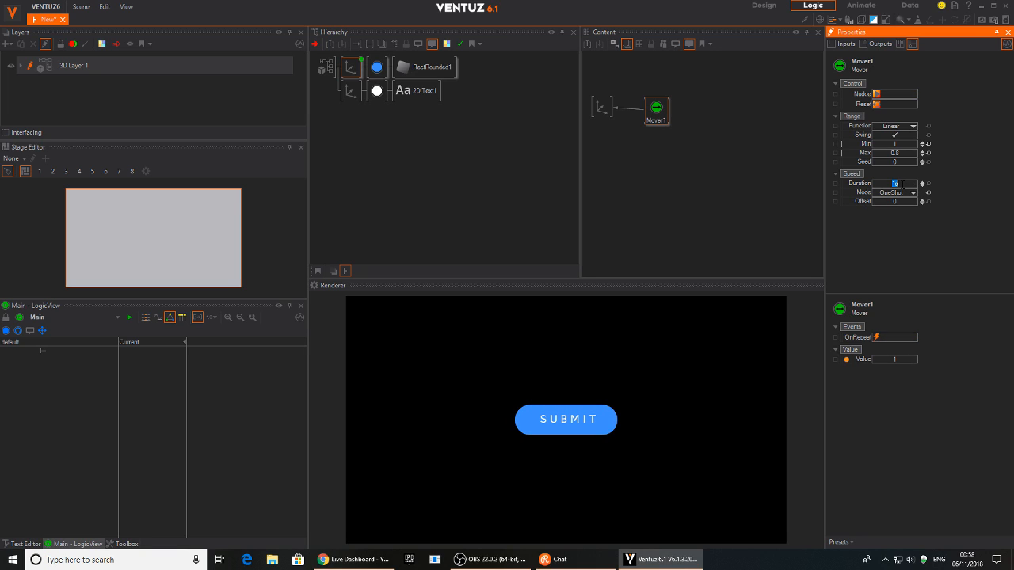
type(".5")
key("Return")
left_click(876, 94)
left_click(876, 95)
left_click(876, 94)
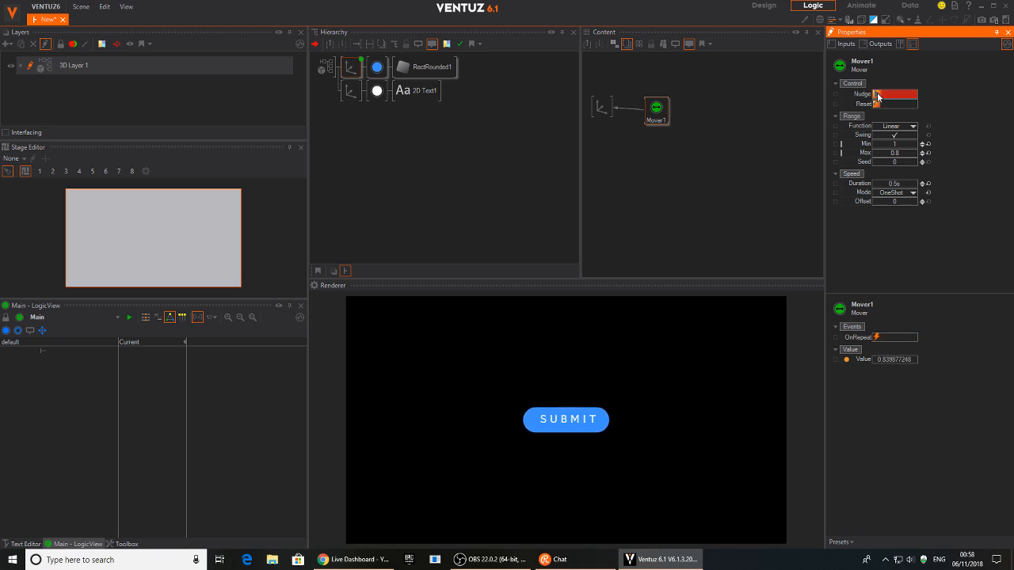
left_click(876, 95)
left_click(876, 94)
left_click(876, 94)
left_click(876, 94)
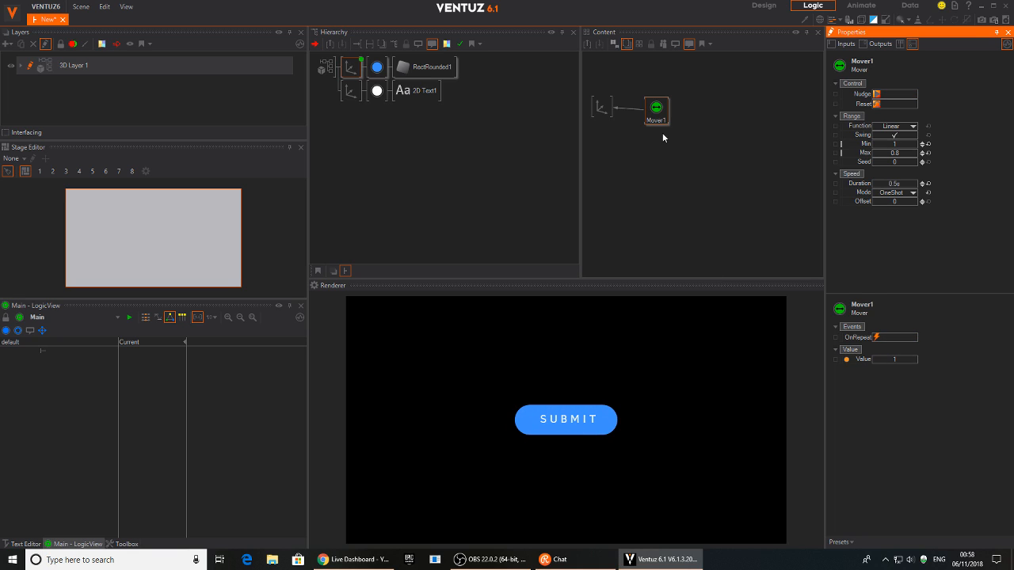
Step: Delete the Mover node linked to the rounded rectangle's Axis
left_click_drag(668, 125, 648, 117)
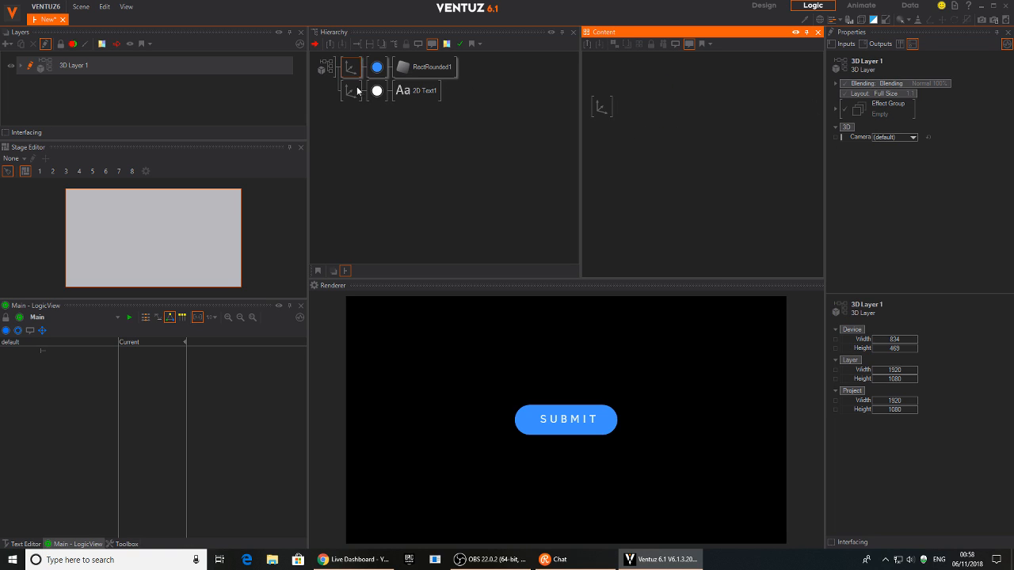
Step: Add a Keyframe Animation node and bind it to the ScalingFactor of the rounded rectangle's Axis
left_click(348, 72)
double_click(648, 127)
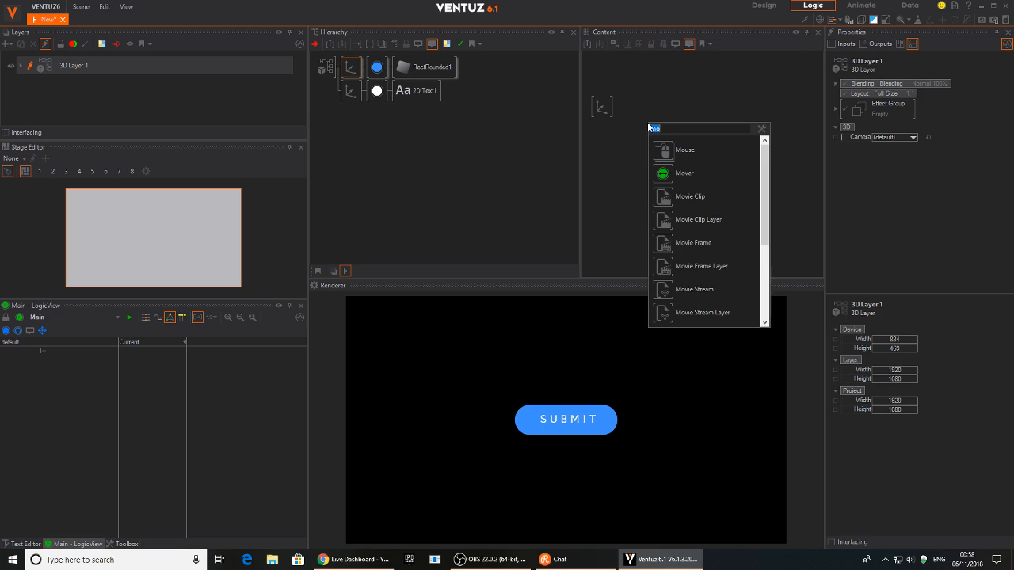
type("key")
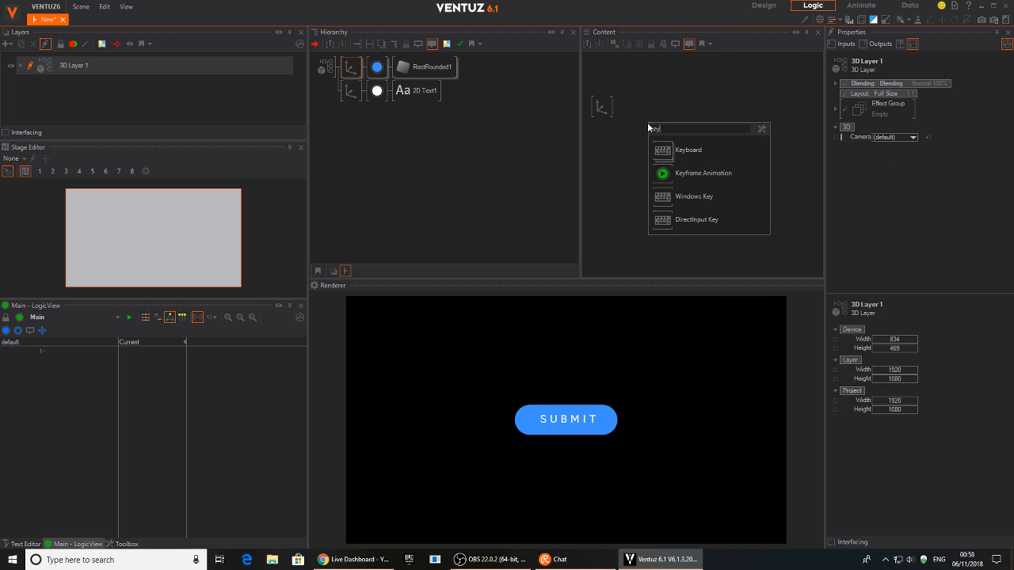
left_click(673, 174)
left_click_drag(854, 237, 665, 151)
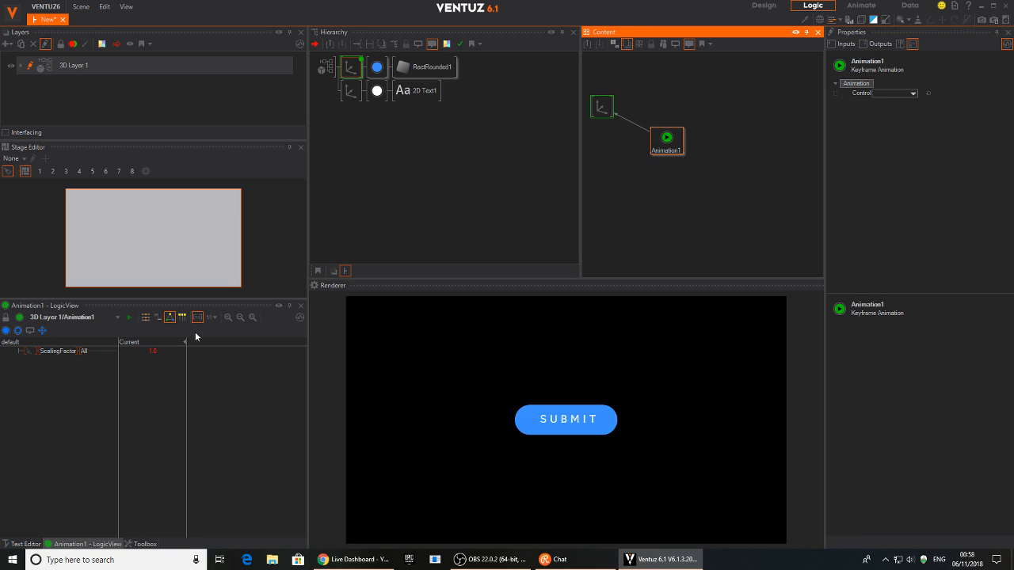
Step: In the animation's time view, keyframe the ScalingFactor at 1.0 on frames 0 and 10
left_click(145, 317)
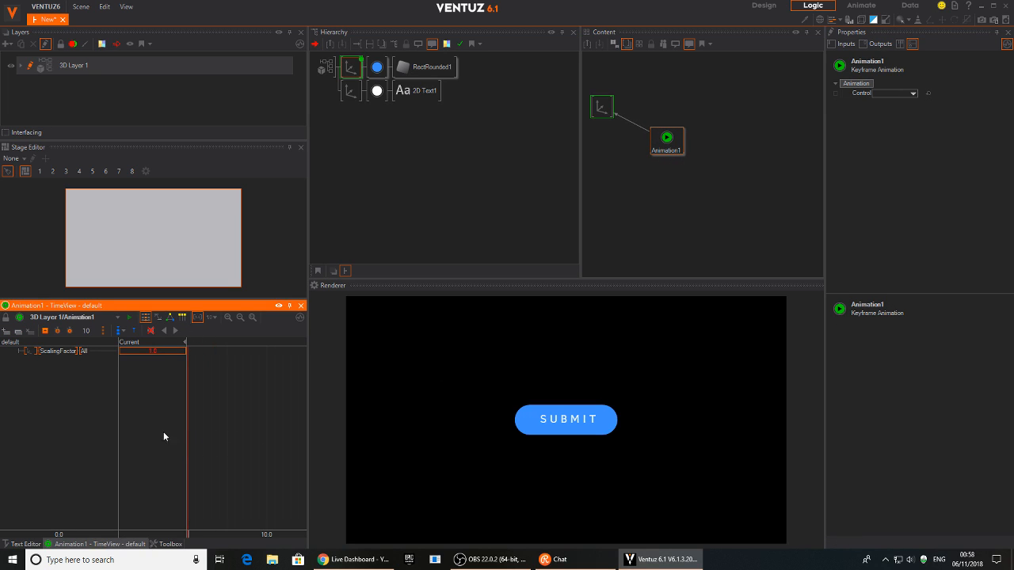
middle_click_drag(219, 445, 217, 442)
scroll(223, 445, "down", 2)
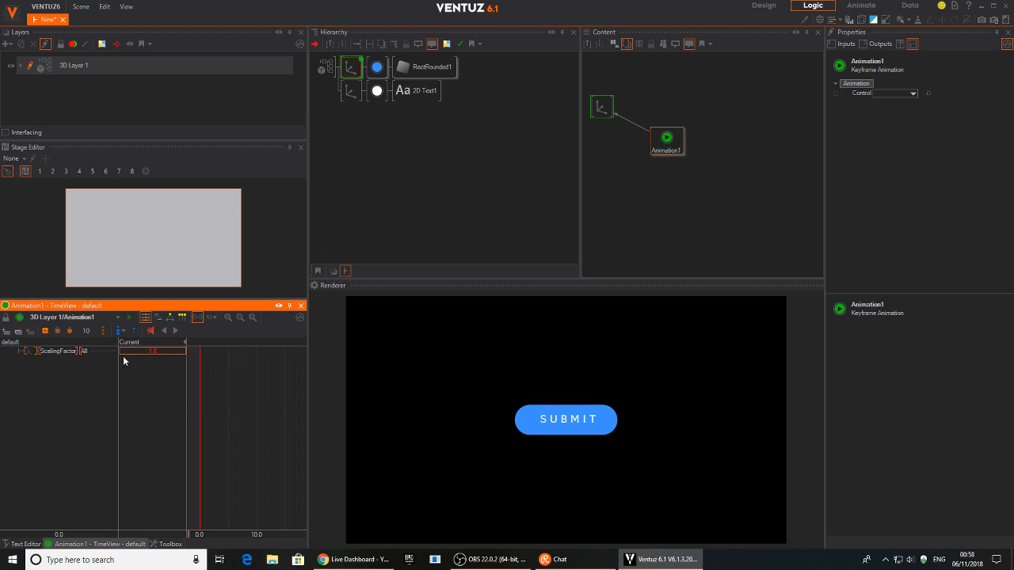
left_click(45, 330)
left_click(251, 487)
left_click_drag(251, 487, 257, 487)
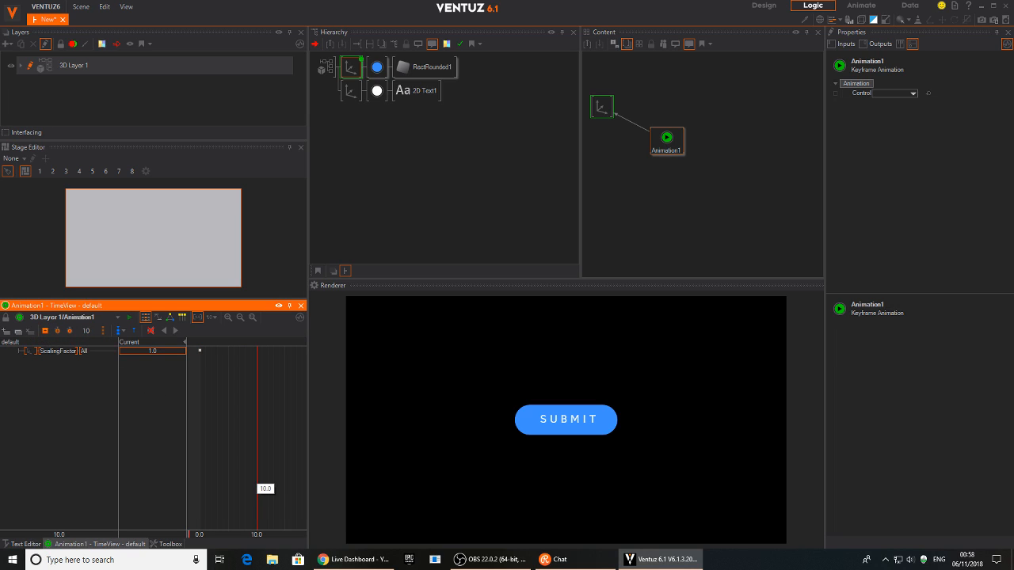
left_click(46, 330)
Step: Keyframe the ScalingFactor at 0.8 on about frame 4.8 and return the time marker to frame 0
left_click_drag(258, 424, 227, 425)
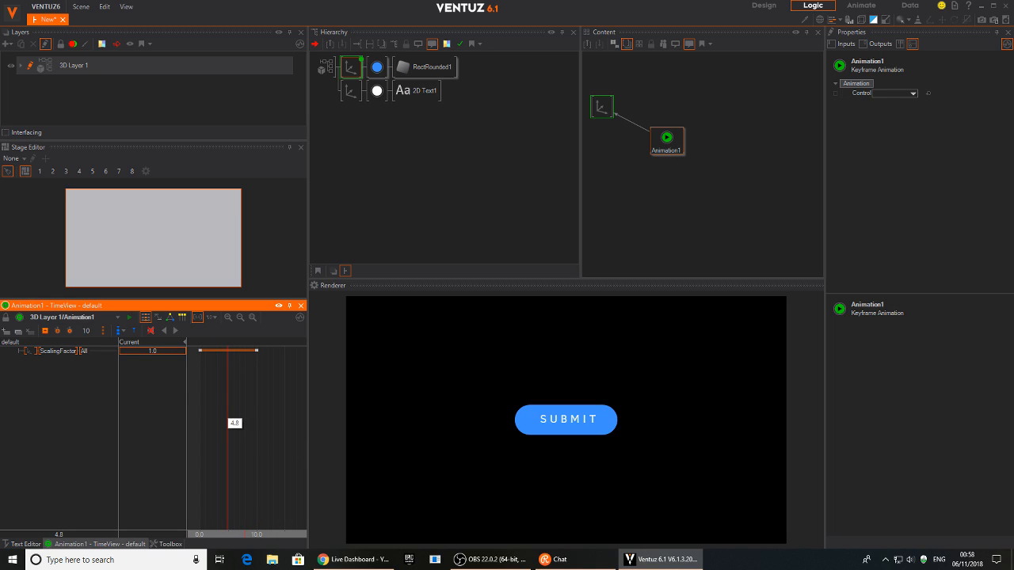
double_click(163, 352)
key("Return")
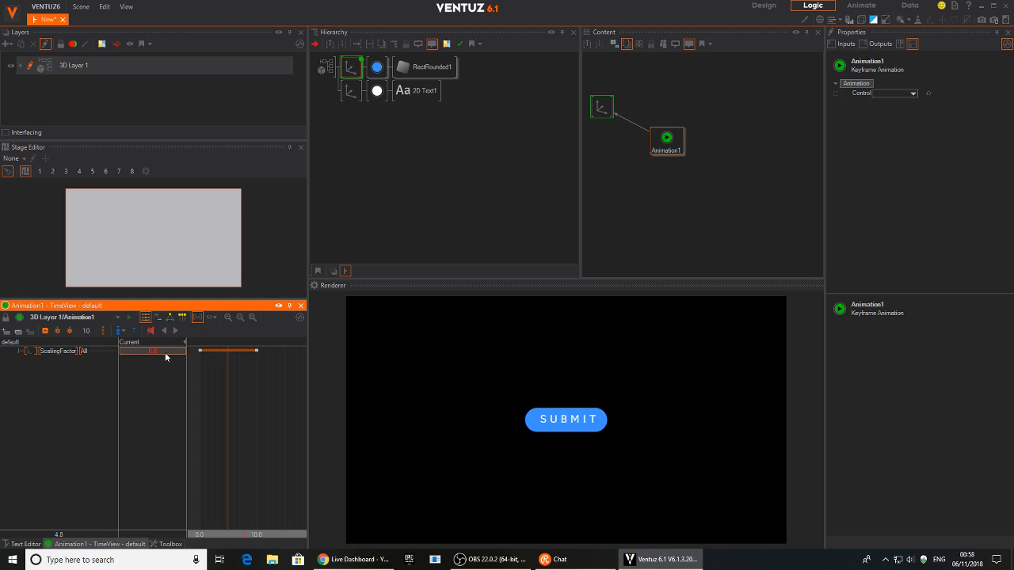
left_click(36, 332)
mouse_move(209, 401)
left_mouse_down()
mouse_move(200, 410)
mouse_move(283, 410)
mouse_move(202, 407)
left_mouse_up()
Step: Show the button's blue Material alongside the Axis and Animation1 in the Content area, arranging the nodes apart
left_click_drag(664, 147, 670, 126)
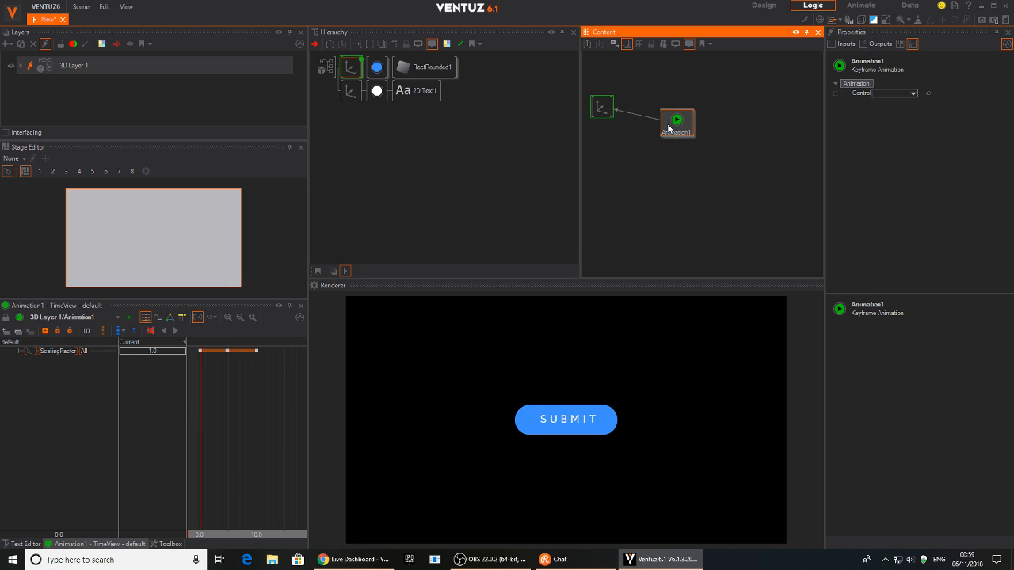
left_click(375, 70, "ctrl")
left_click(645, 189)
left_click_drag(632, 99, 611, 163)
mouse_move(204, 389)
left_mouse_down()
mouse_move(263, 388)
mouse_move(200, 389)
left_mouse_up()
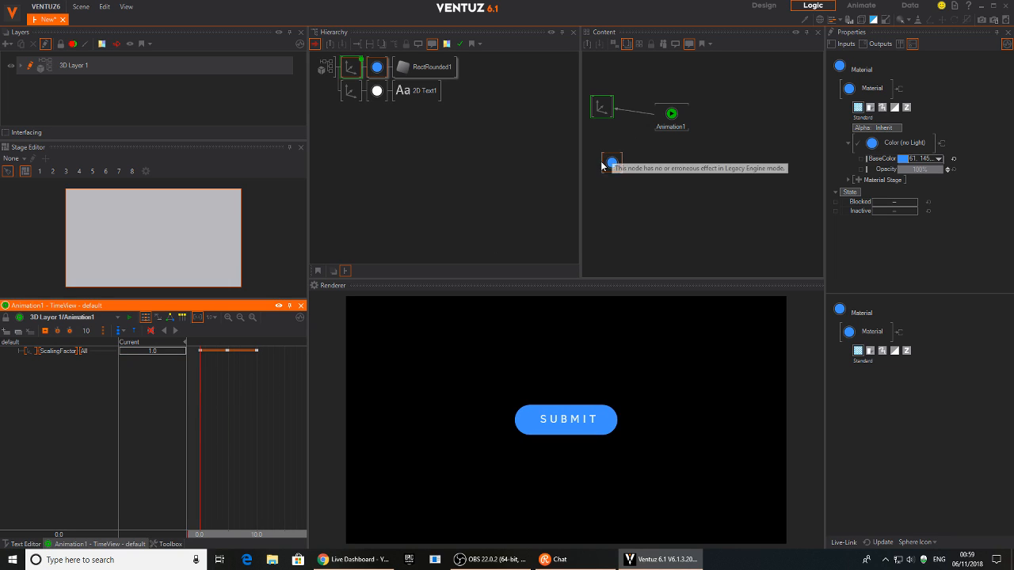
left_click_drag(608, 164, 611, 160)
left_click(662, 193)
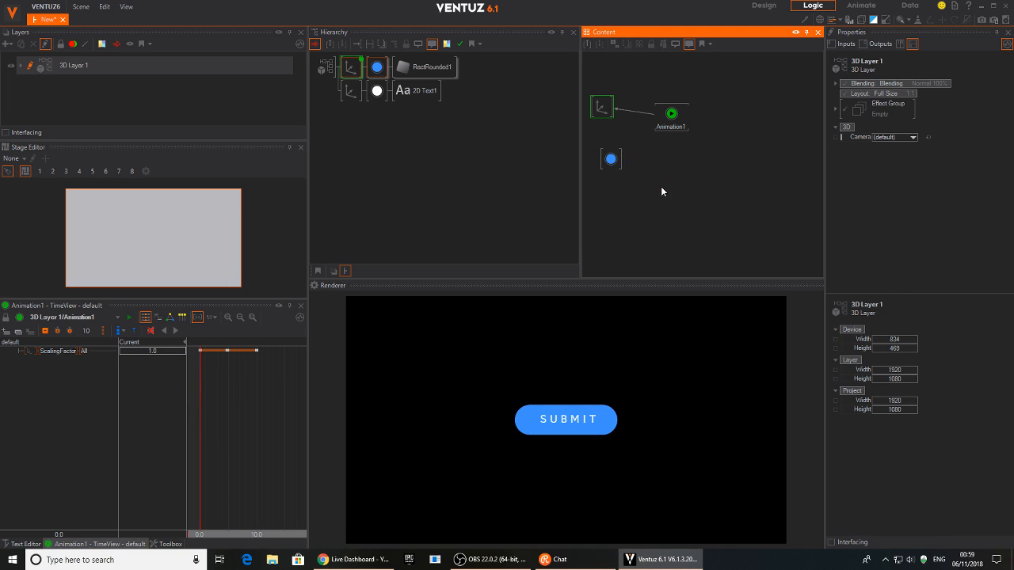
type("key")
type("rd")
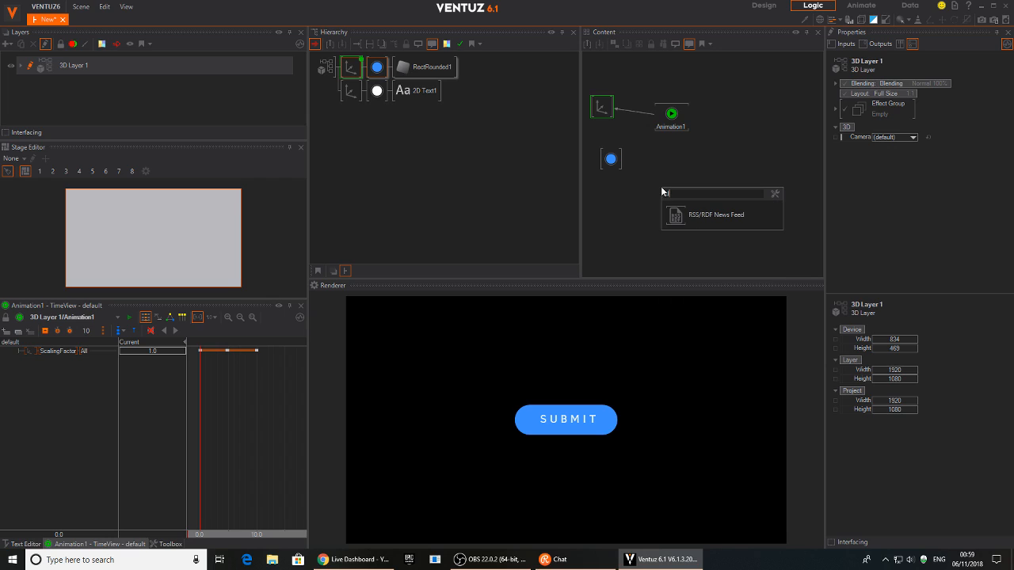
left_click(636, 197)
key("Tab")
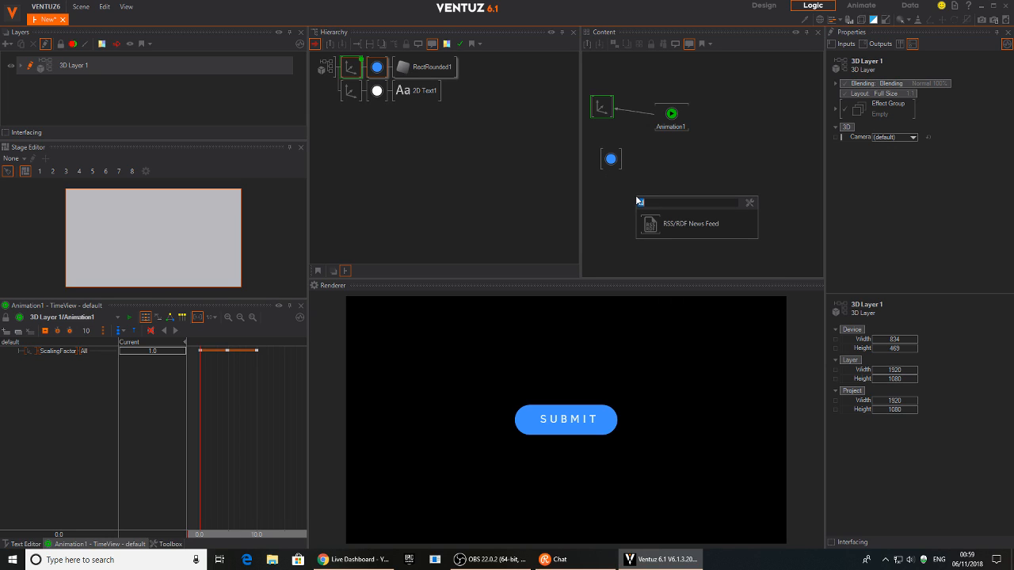
type("hs")
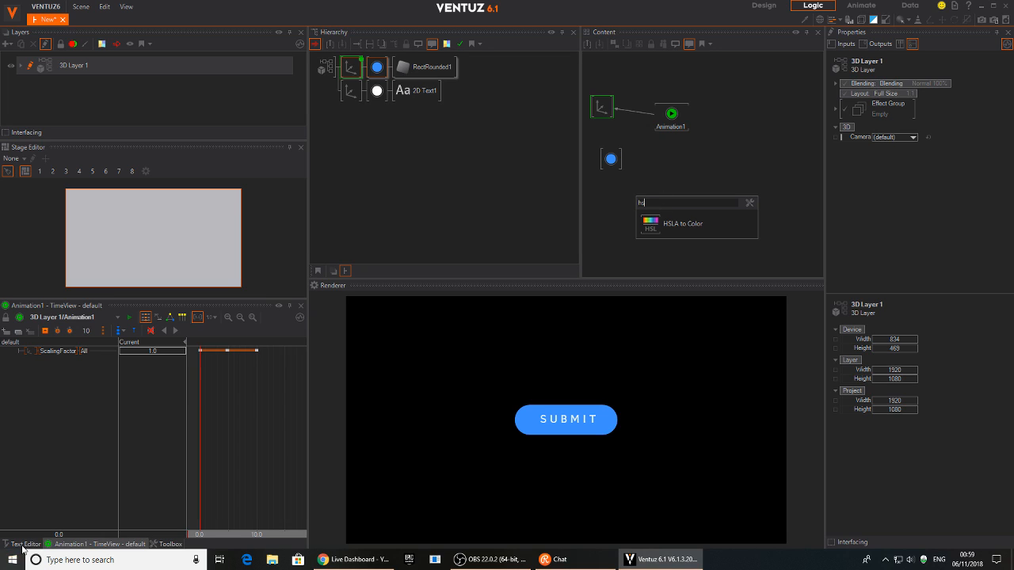
Step: Add an HSLA to Color node from the color operations and bind its color output to the Material's BaseColor
left_click(172, 544)
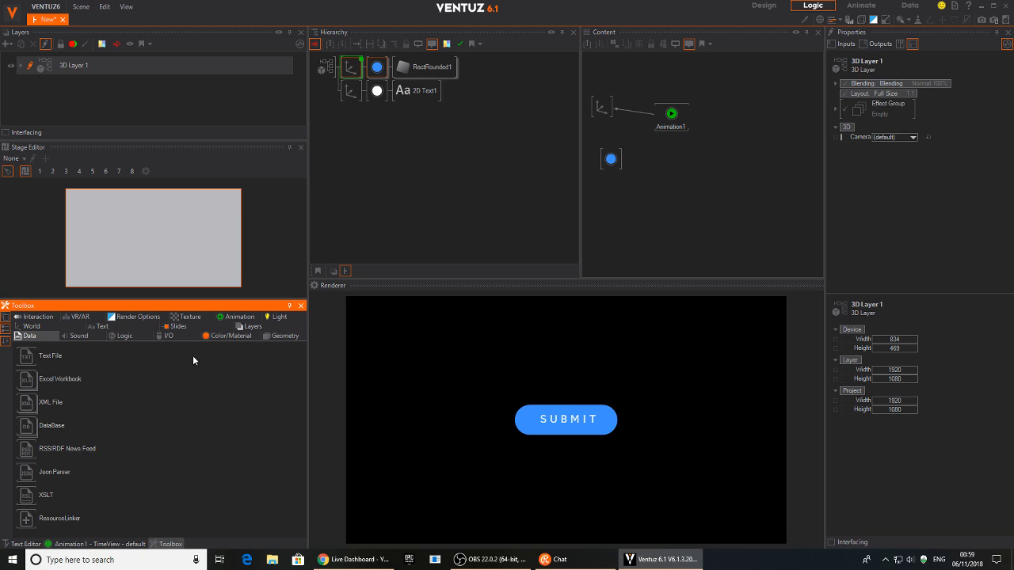
left_click(228, 337)
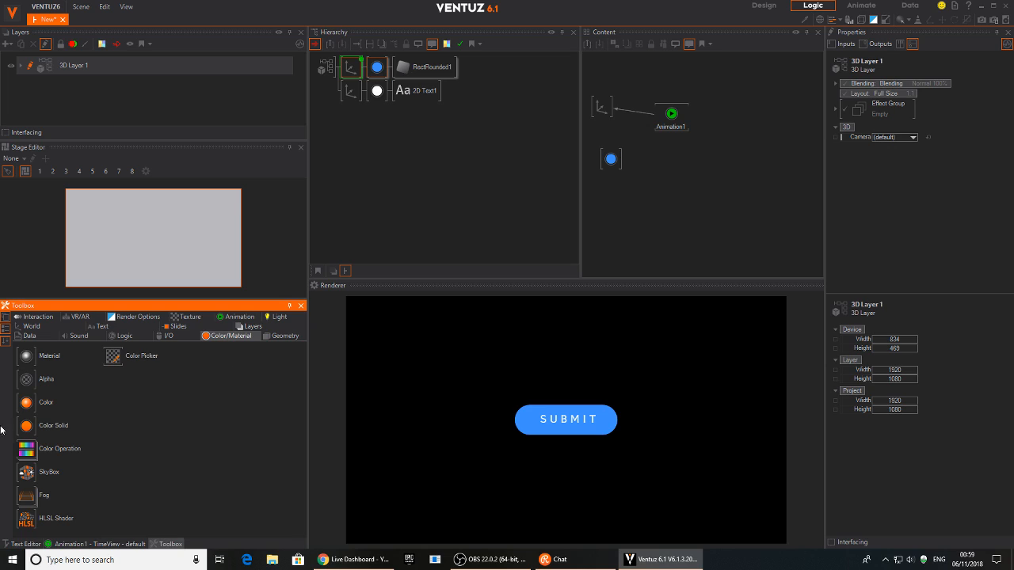
left_click(76, 450)
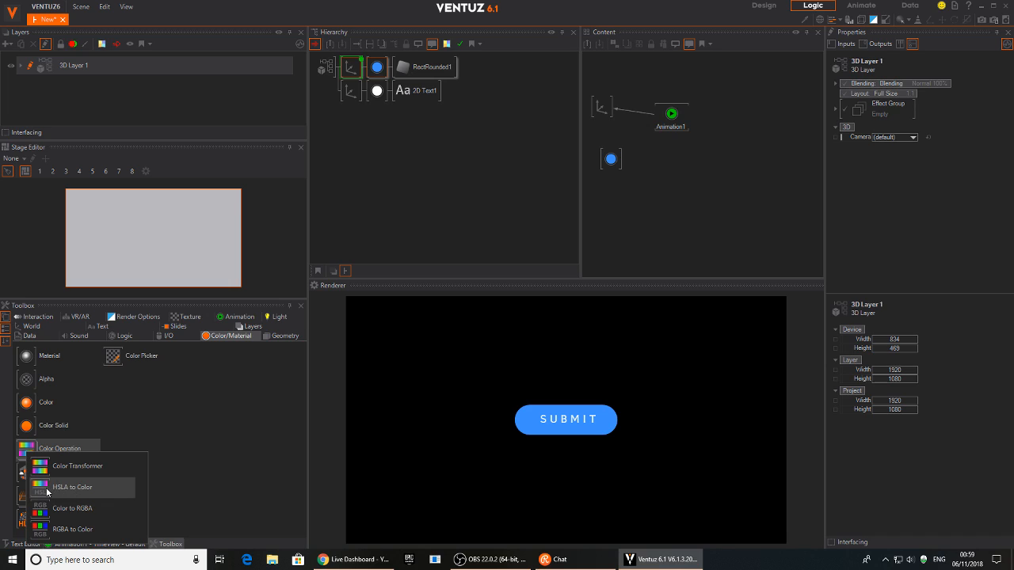
left_click_drag(43, 491, 651, 185)
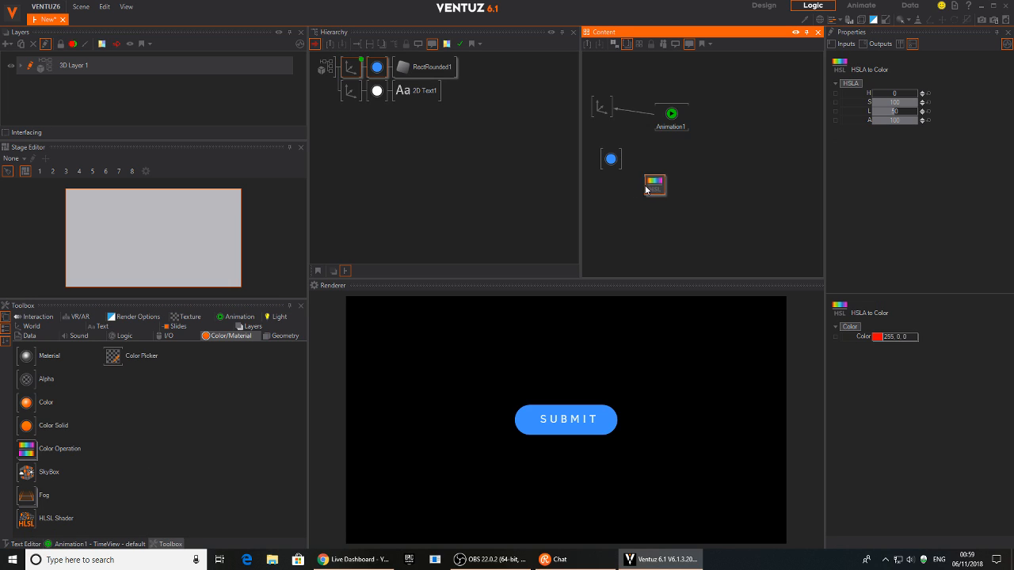
left_click(609, 158)
left_click_drag(881, 159, 671, 174)
Step: Set the HSLA node's hue to 137 and its saturation to 50
mouse_move(886, 94)
left_mouse_down()
mouse_move(911, 93)
mouse_move(867, 94)
mouse_move(917, 104)
mouse_move(888, 106)
left_mouse_up()
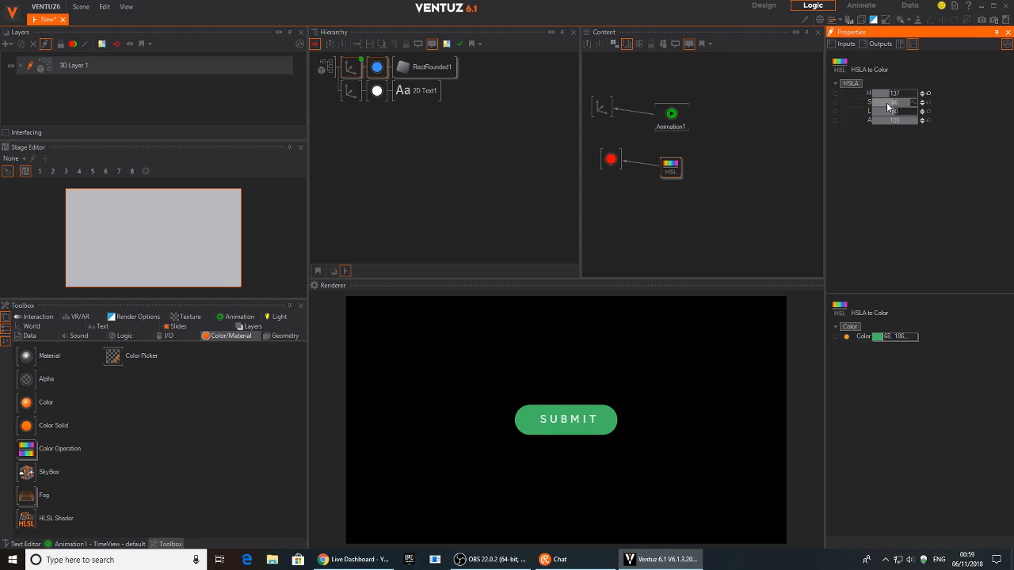
left_click(894, 104)
type("50")
key("Return")
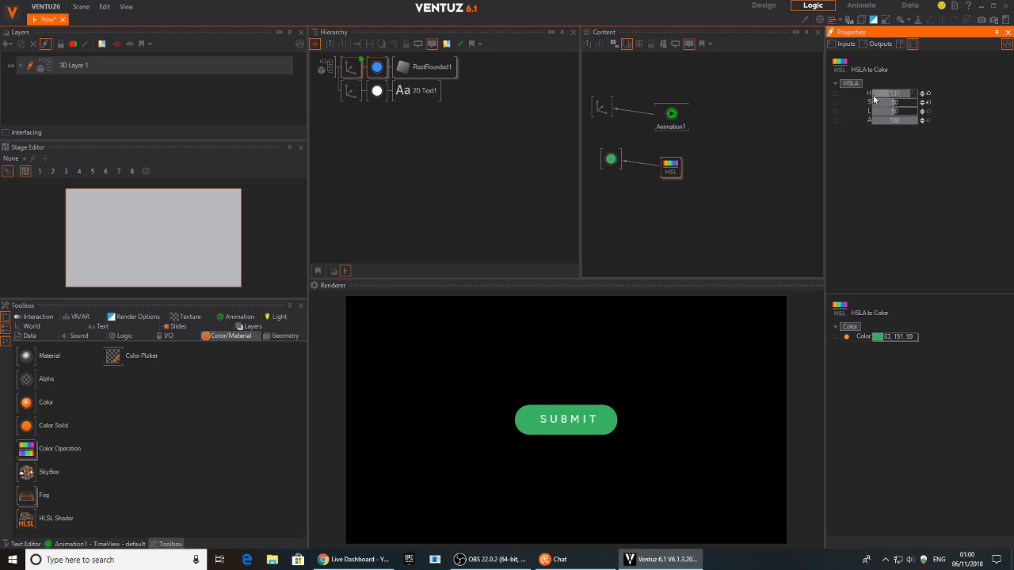
Step: Bind the HSLA node's hue to Animation1 and keyframe it at 137 on frame 10
left_click_drag(591, 144, 675, 121)
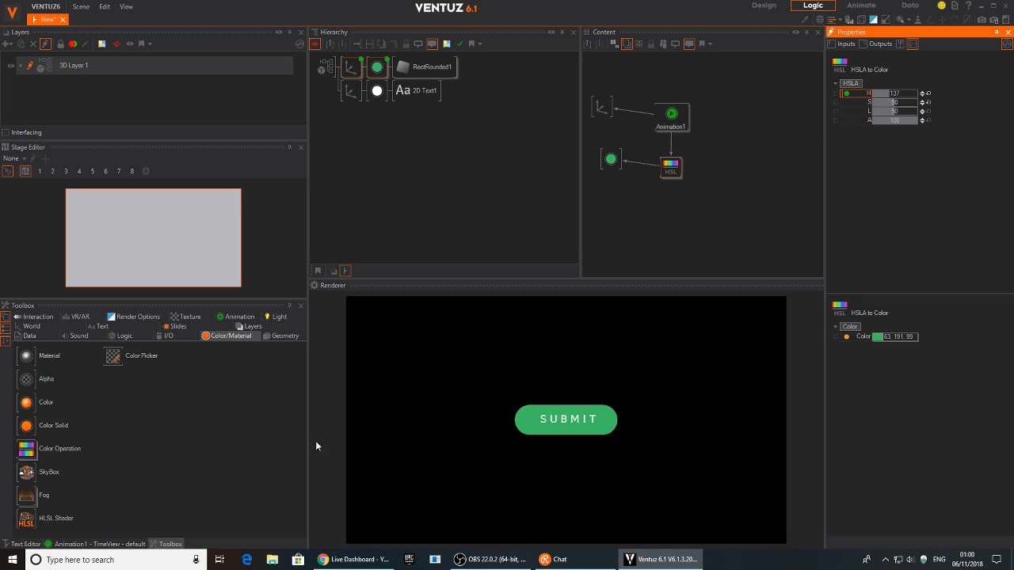
left_click(119, 544)
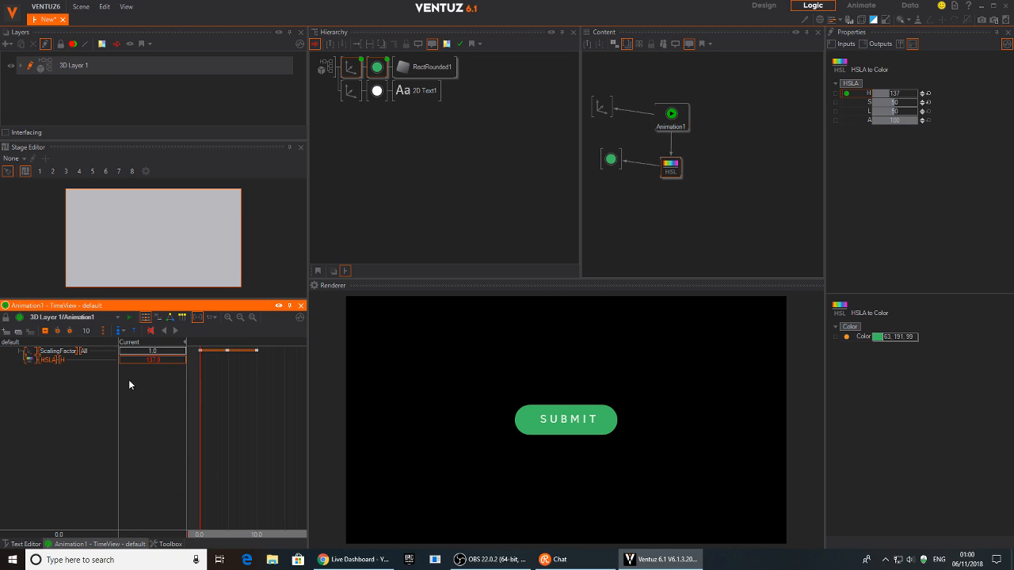
left_click(47, 360)
left_click_drag(193, 386, 256, 399)
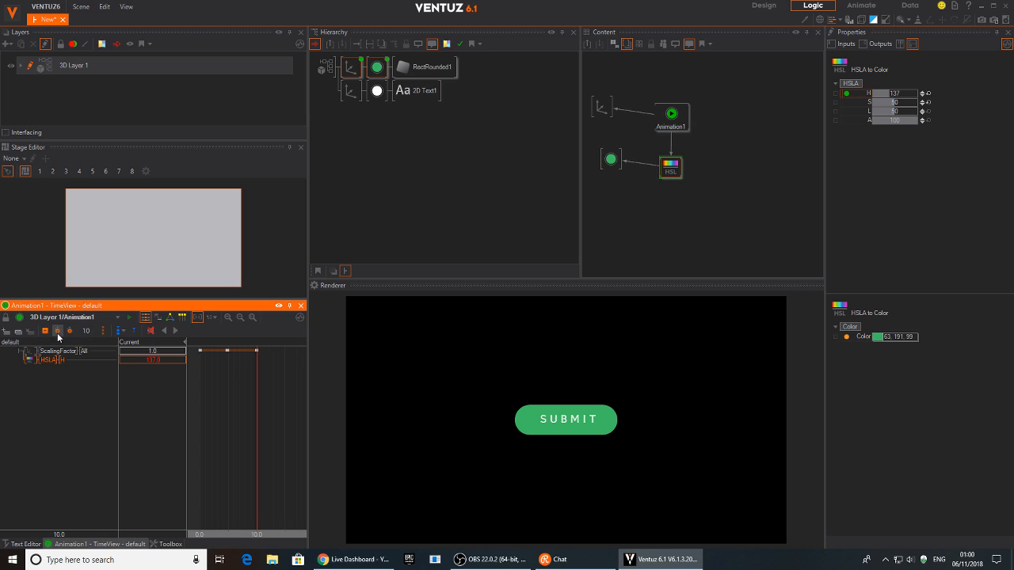
Step: Keyframe the hue at 0 on frame 0 of Animation1
left_click_drag(225, 409, 204, 409)
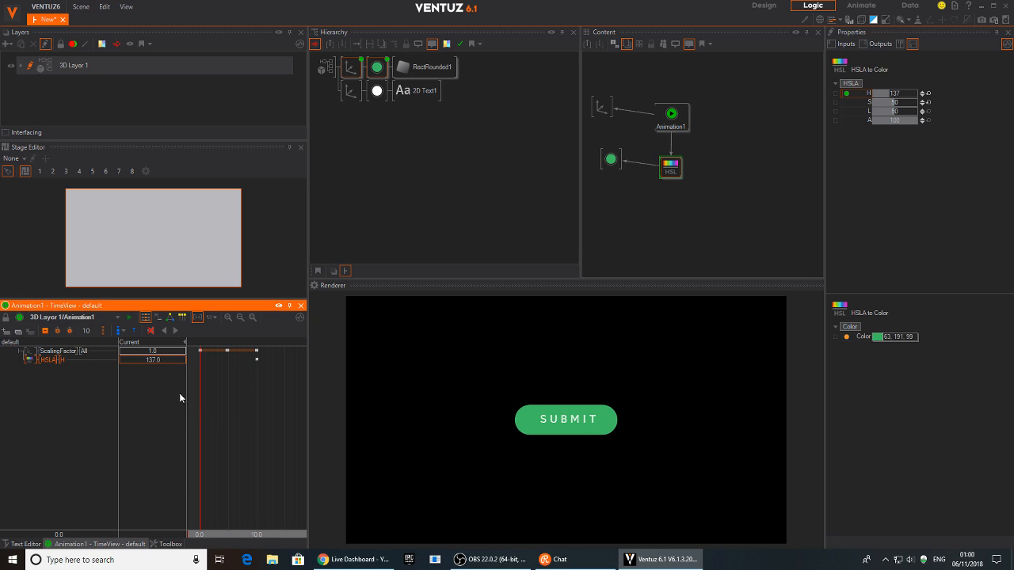
left_click_drag(128, 362, 119, 361)
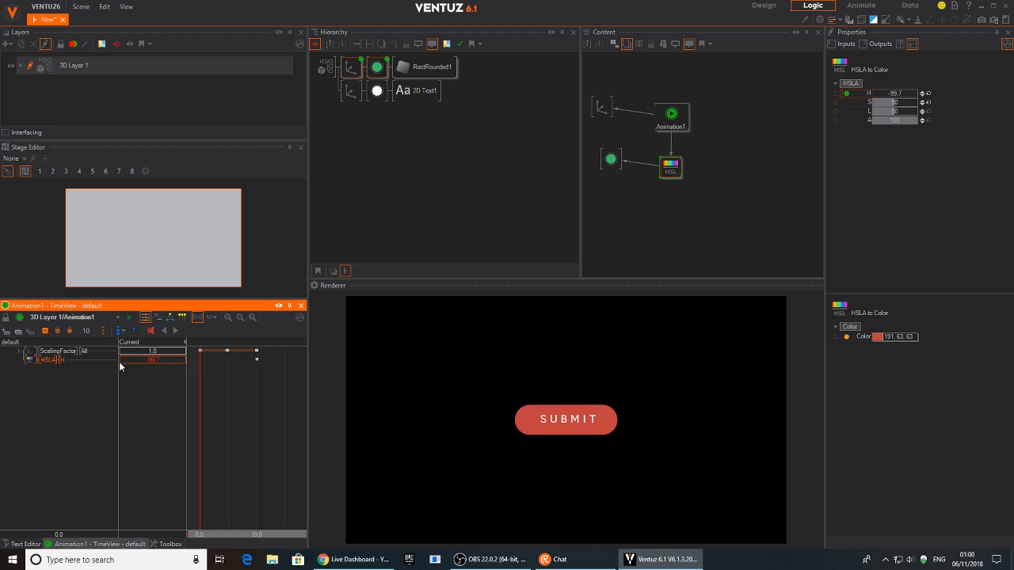
double_click(163, 359)
type("100")
key("Return")
double_click(146, 360)
type("0")
key("Return")
left_click(46, 331)
Step: Move both hue keyframes close around the middle scaling keyframe, the 137 one to position 6.3, and rewind the timeline to frame 0
left_click_drag(200, 402, 234, 410)
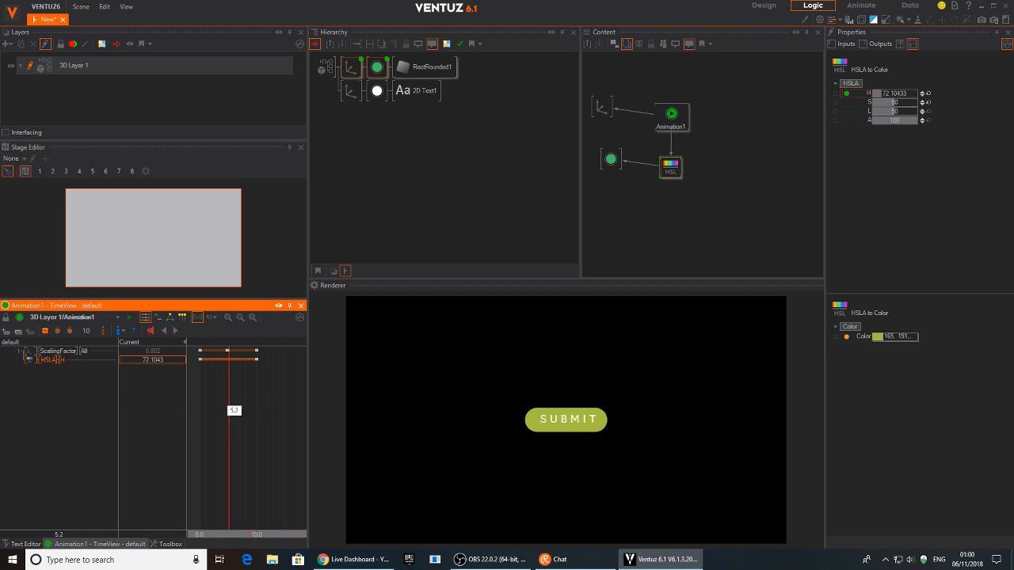
left_click_drag(201, 361, 240, 366)
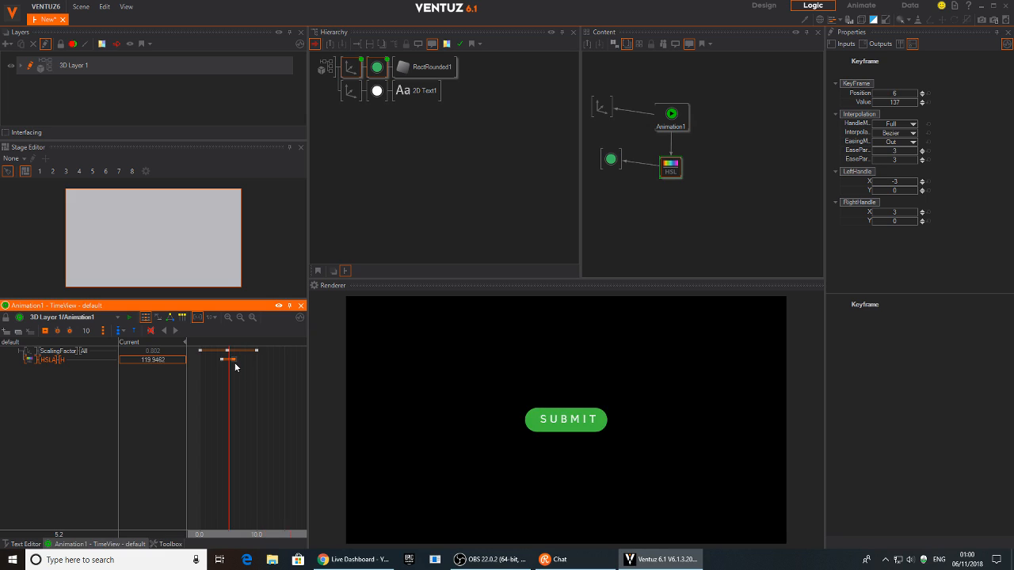
left_click_drag(231, 400, 199, 407)
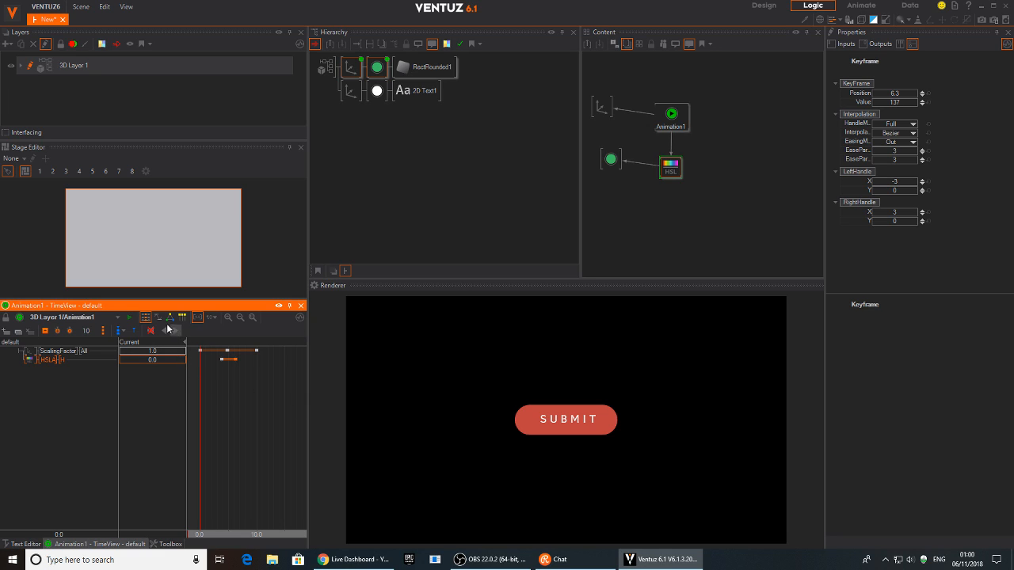
Step: Add one state to the animation at frame 0 and another at about frame 10, and rewind to the start
left_click(125, 331)
left_click(136, 345)
left_click_drag(227, 393, 255, 408)
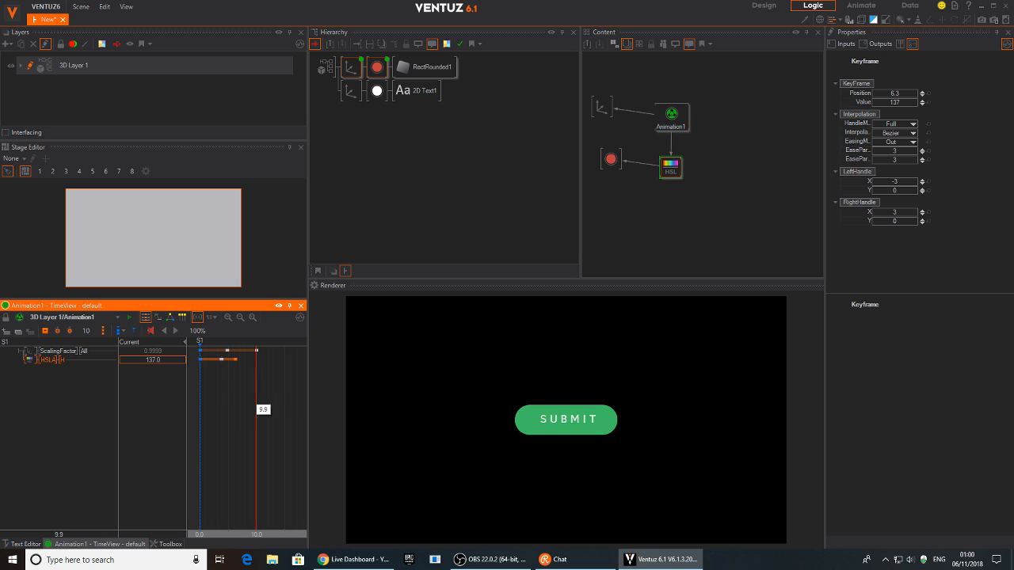
left_click(118, 334)
left_click(136, 345)
mouse_move(247, 412)
left_mouse_down()
mouse_move(203, 412)
mouse_move(258, 408)
mouse_move(198, 411)
left_mouse_up()
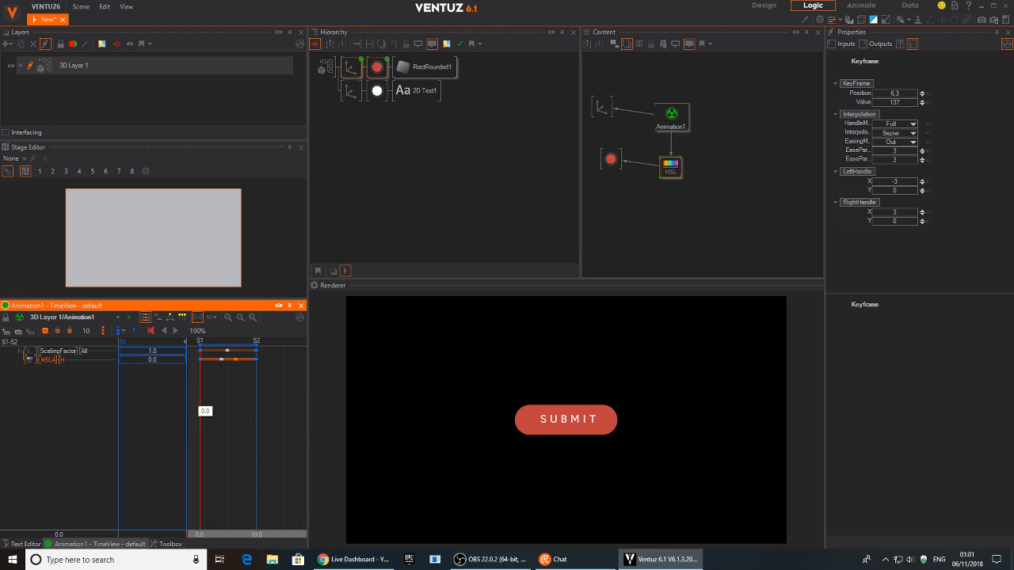
Step: Add a Touch Button node to the hierarchy, ahead of the button's shape and text branches
double_click(374, 140)
type("touch")
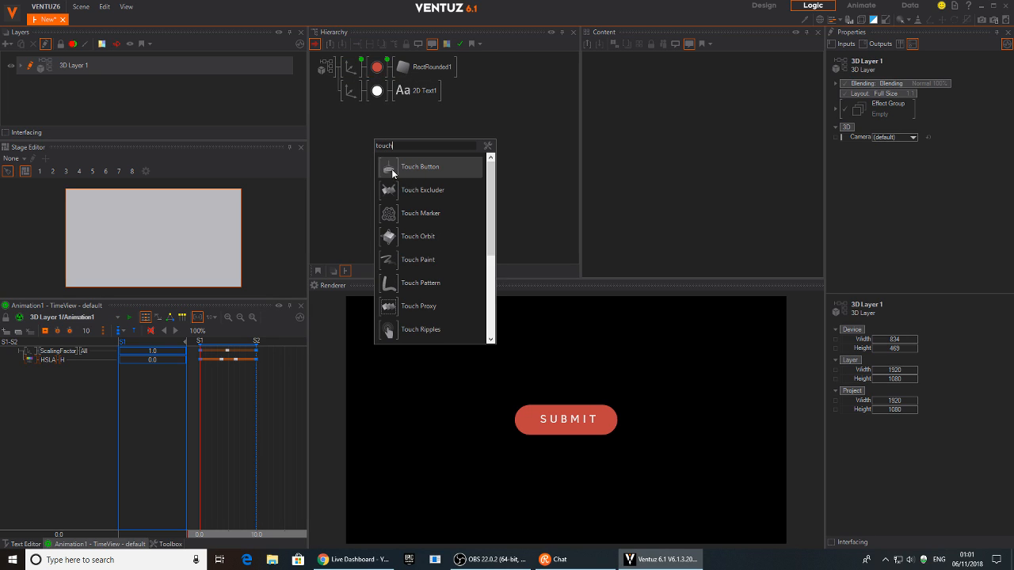
left_click(405, 174)
left_click(343, 70)
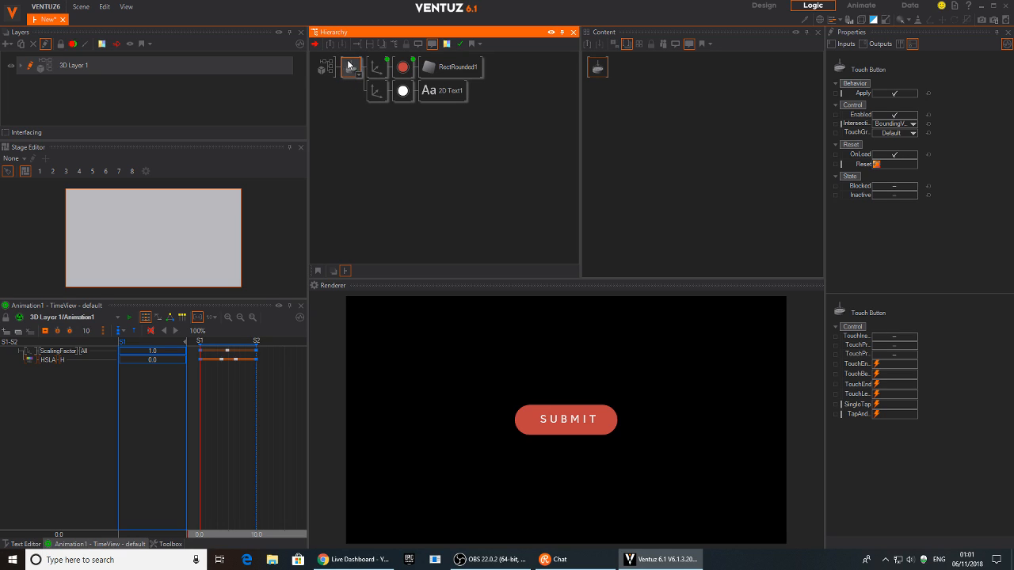
Step: Show the Touch Button together with the rectangle's Axis in the Content area and place it beside Animation1
left_click(377, 68)
left_click(349, 72, "ctrl")
left_click(597, 68)
left_click_drag(597, 67, 746, 106)
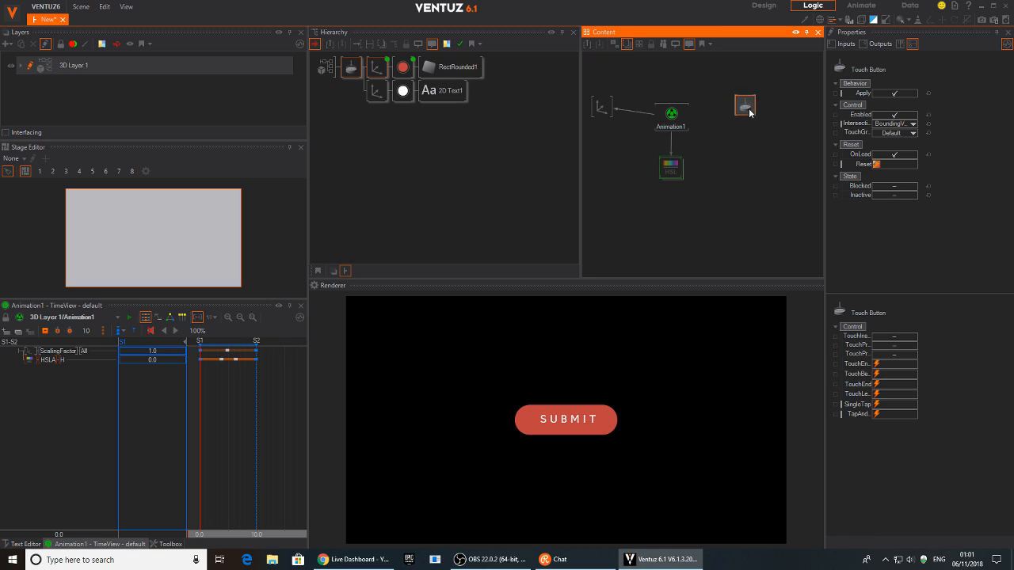
Step: Open Animation1's state logic, widen its view, and move state S2 farther away from S1
left_click(673, 127)
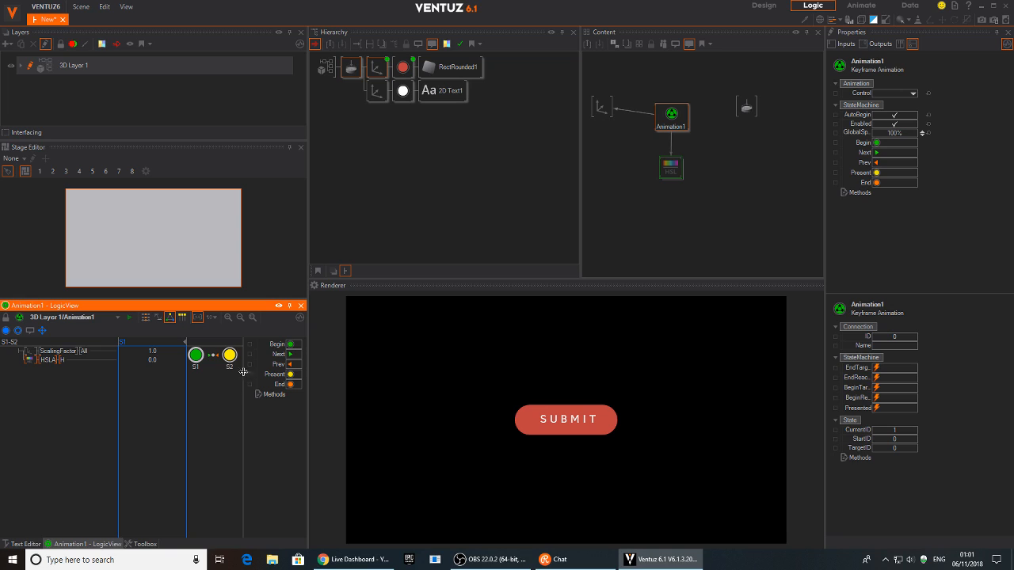
left_click_drag(307, 335, 478, 340)
left_click_drag(230, 355, 297, 362)
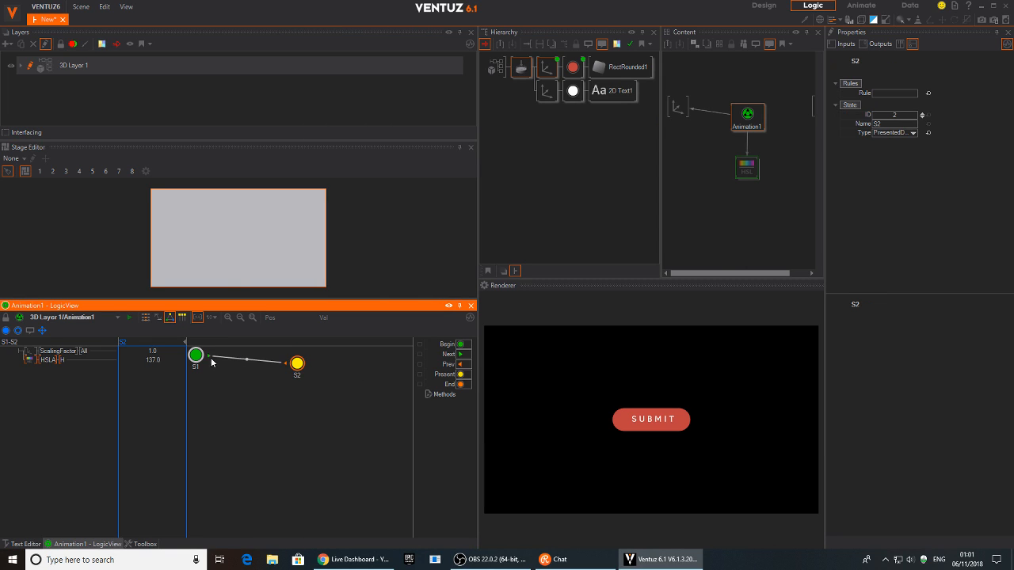
Step: Nudge state S1 down in the logic view and assign the Next transition to S2 so it leads back to S1
left_click_drag(196, 355, 204, 371)
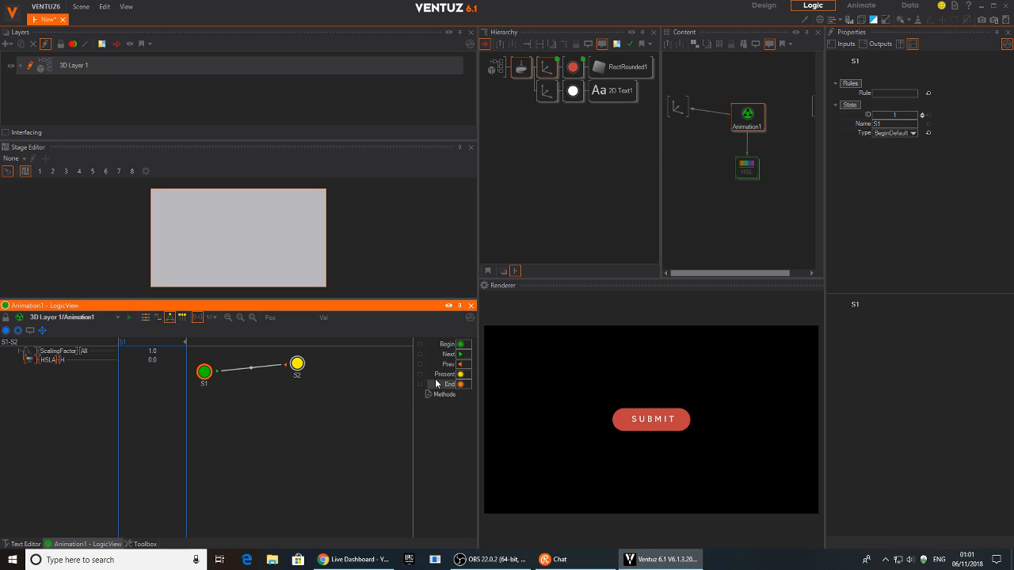
left_click_drag(447, 354, 288, 366)
Step: Test Animation1 by firing its Next method repeatedly to play between S1 and S2
left_click(748, 117)
left_click(876, 153)
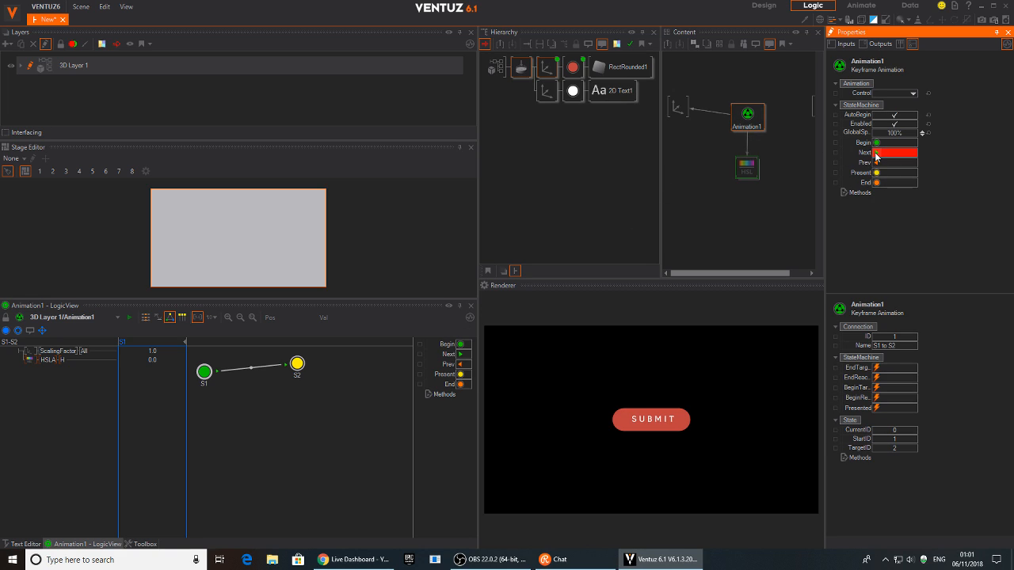
left_click(876, 153)
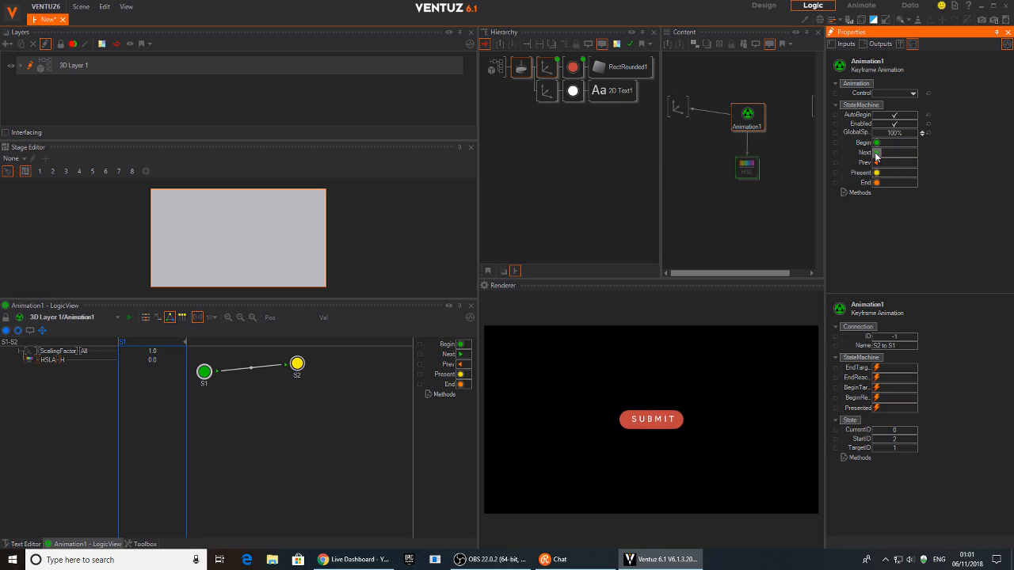
left_click(876, 153)
left_click(876, 152)
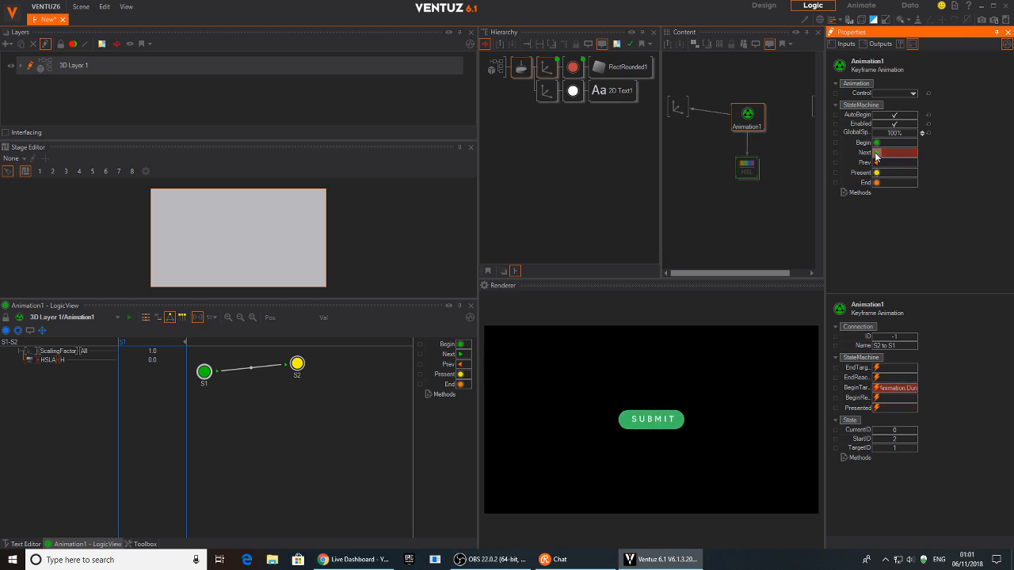
left_click(876, 153)
Step: Bind Animation1's Next method to the Touch Button's single-tap event
left_click(728, 128)
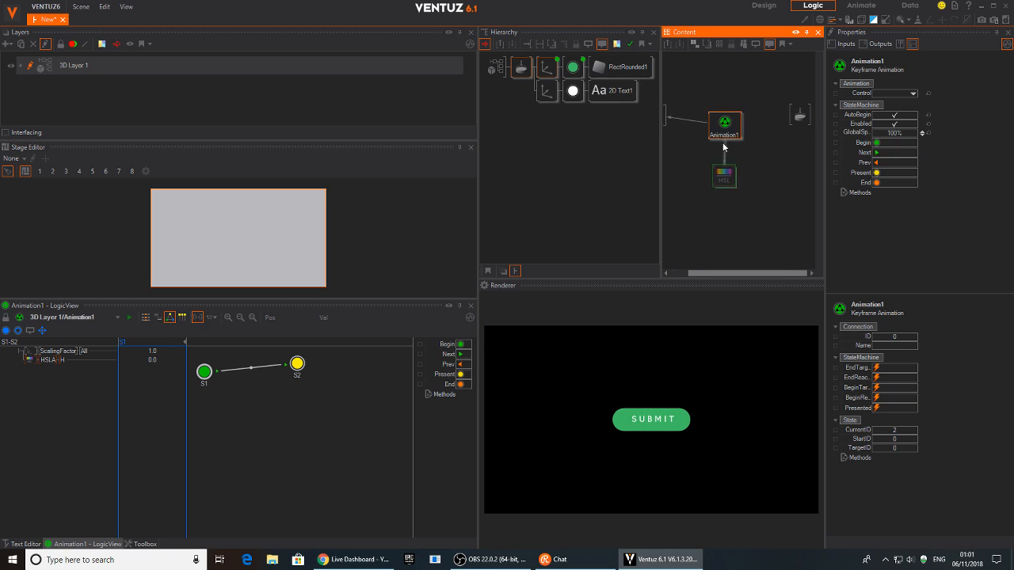
left_click_drag(861, 155, 799, 118)
left_click(801, 130)
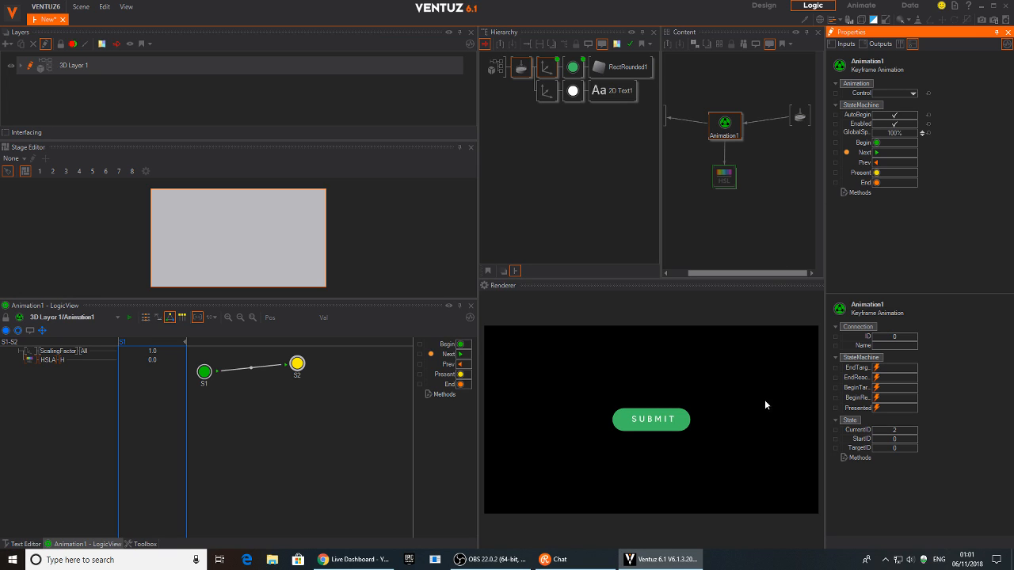
Step: Test the SUBMIT button in the render preview by tapping it several times
left_click(666, 427)
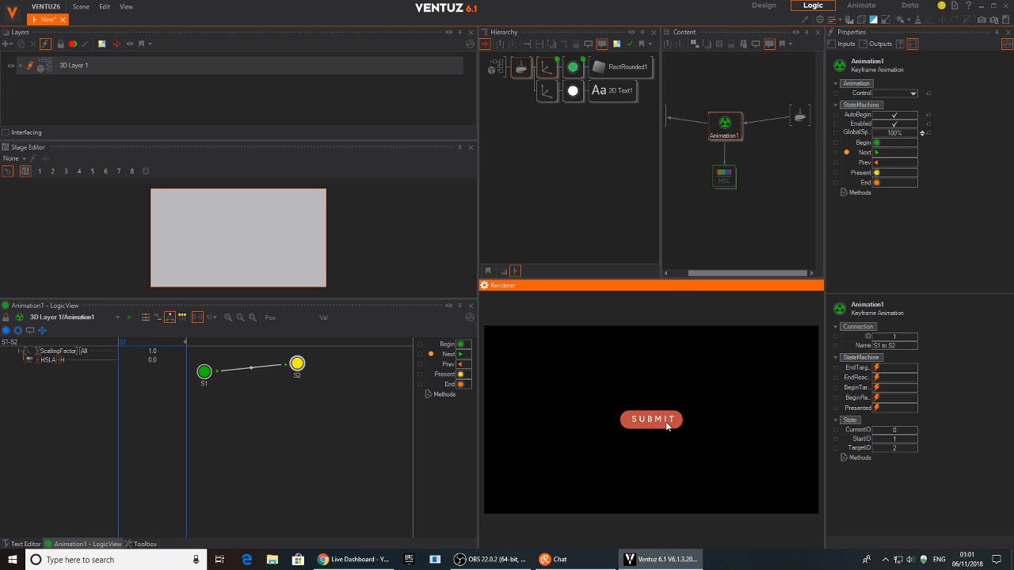
left_click(665, 424)
left_click(664, 425)
left_click(664, 424)
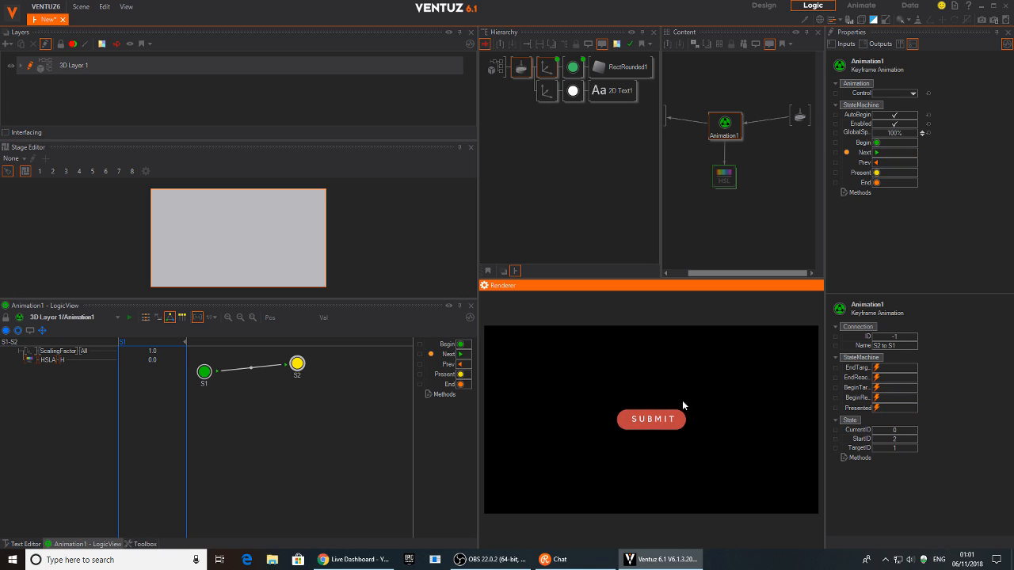
left_click(662, 426)
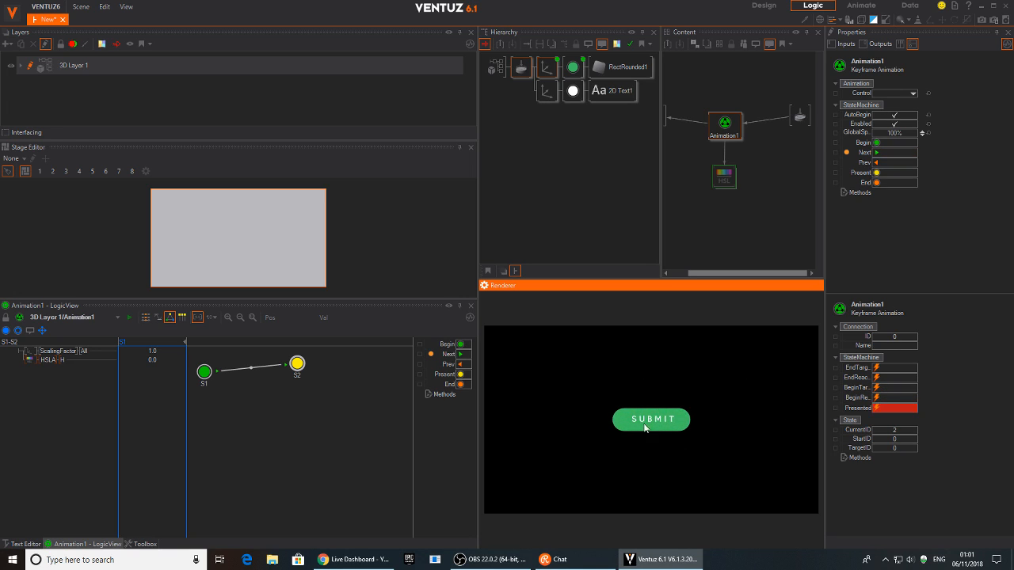
Step: Show Animation1's S1–S2 keyframe timeline with its time scale in seconds
left_click(144, 317)
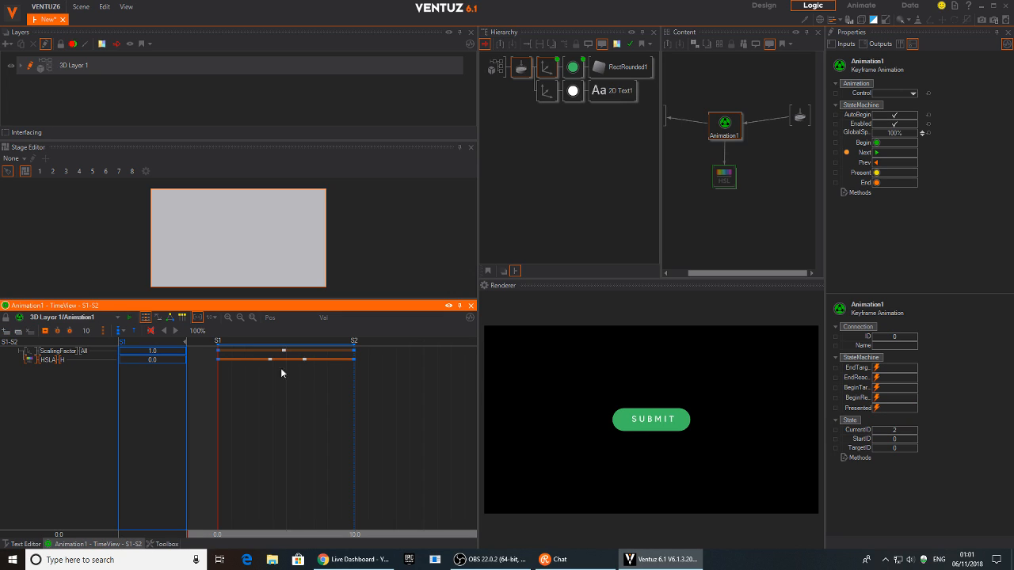
left_click(213, 319)
left_click(230, 341)
Step: Try Animation1 at a global speed of 50% and trigger it from the SUBMIT button
left_click(889, 133)
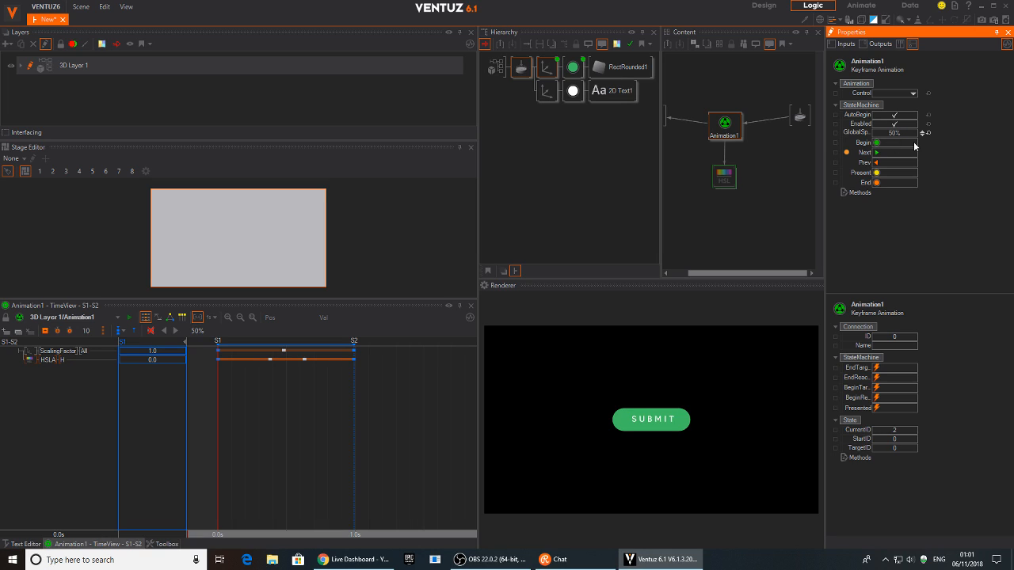
left_click(711, 409)
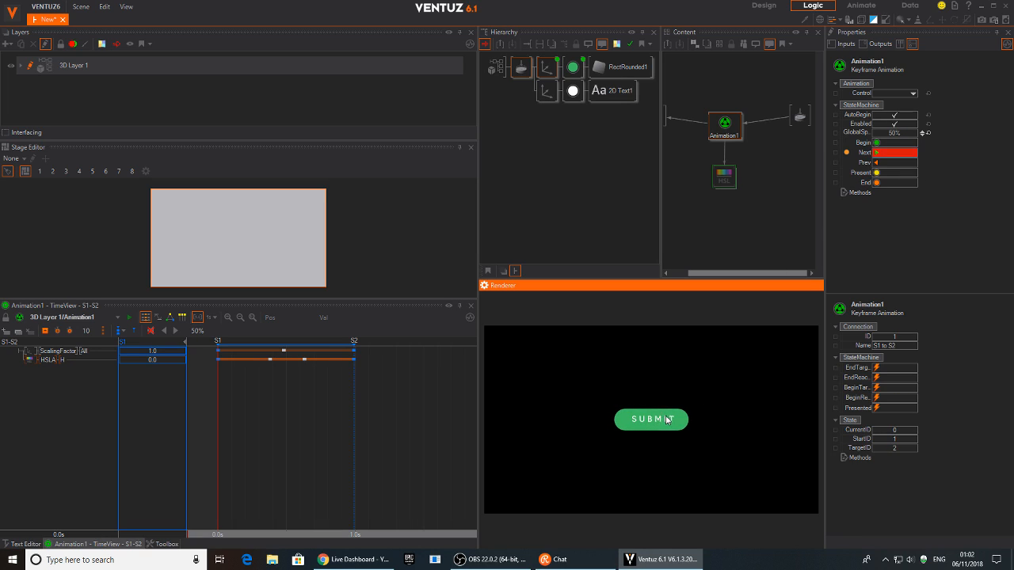
left_click(673, 408)
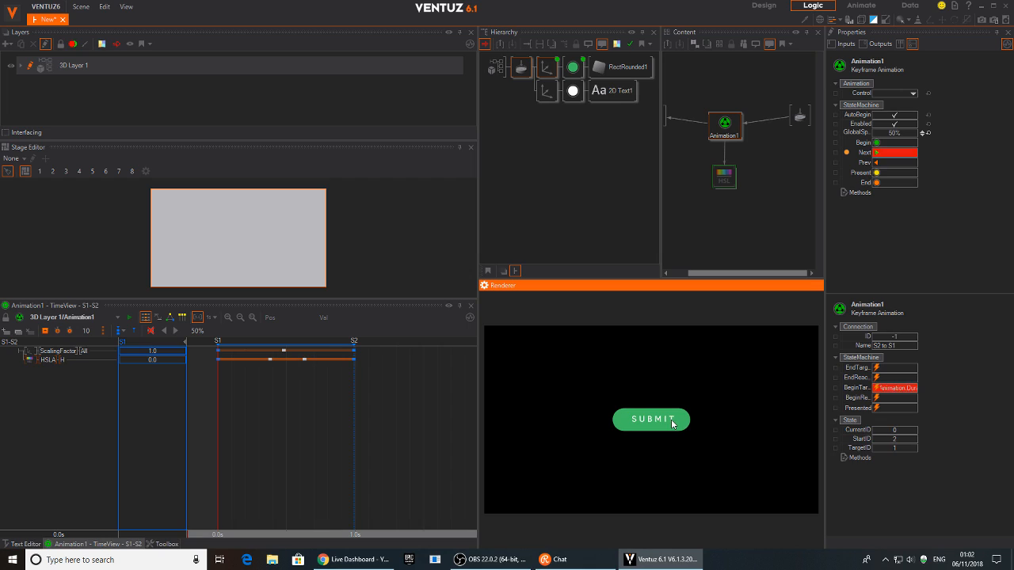
Step: Try Animation1 at a global speed of 300% and trigger it from the SUBMIT button
left_click(894, 135)
left_click(894, 134)
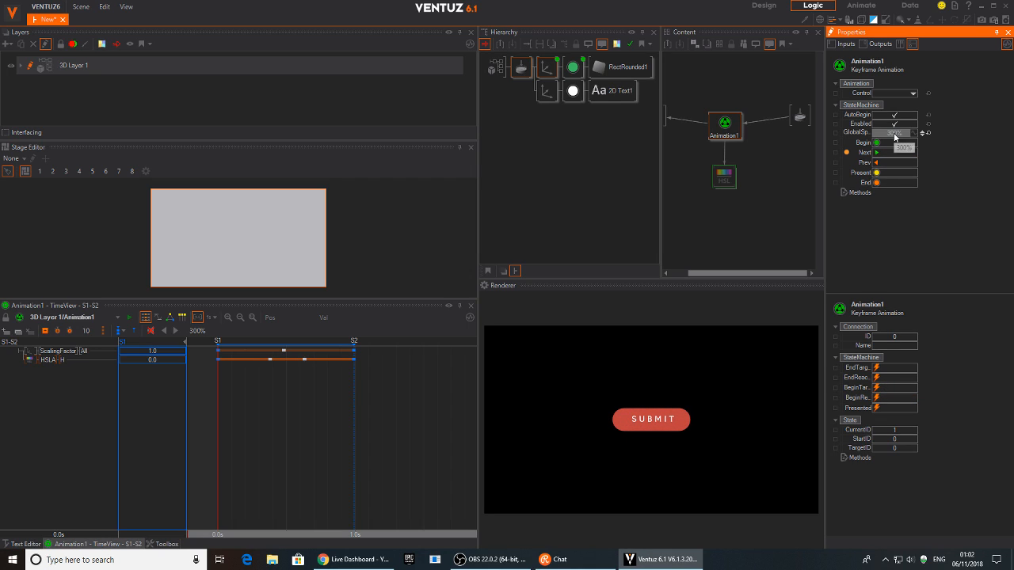
left_click(670, 426)
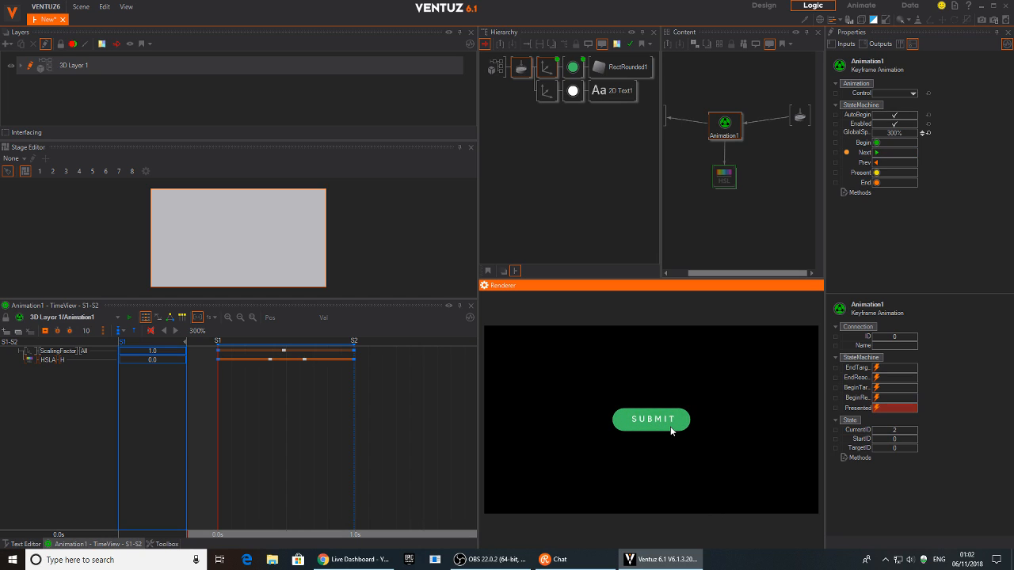
left_click(670, 426)
left_click(670, 426)
left_click(671, 430)
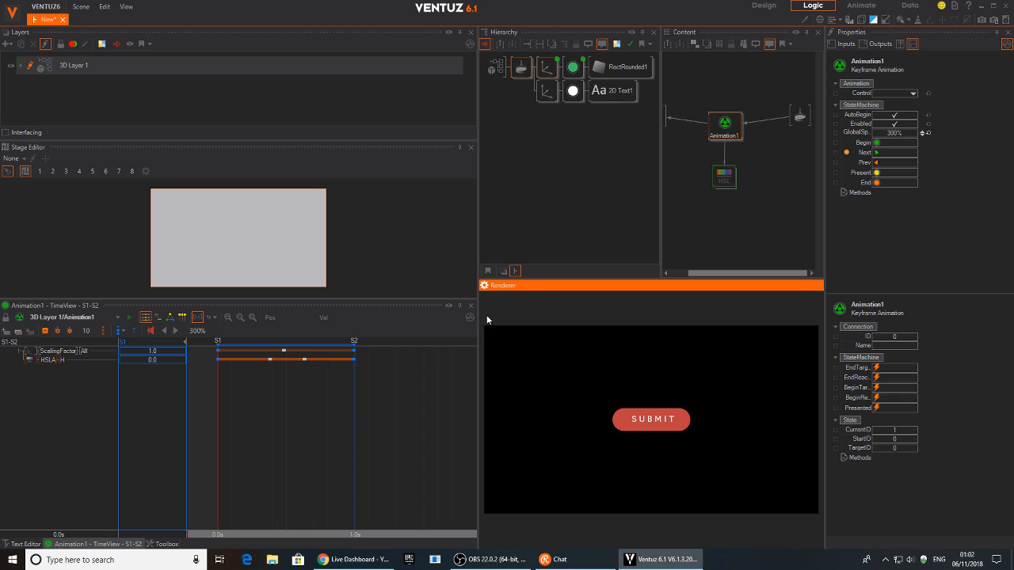
Step: Enlarge the render preview, then set Animation1's global speed to 200% and test it from the SUBMIT button
left_click_drag(478, 308, 340, 308)
left_click(681, 133)
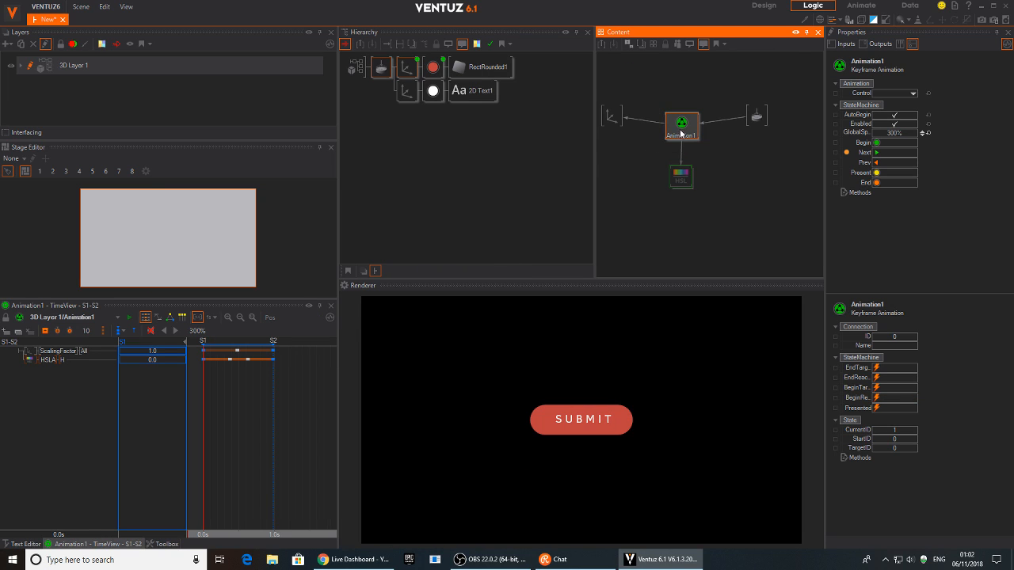
left_click(893, 133)
key("Return")
left_click(602, 422)
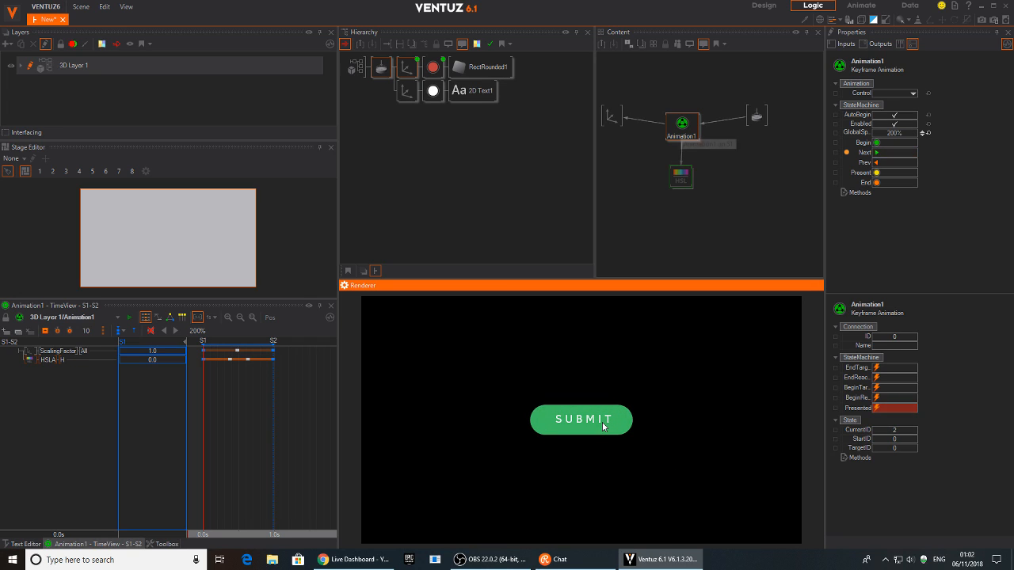
left_click(602, 423)
left_click(602, 422)
left_click(601, 422)
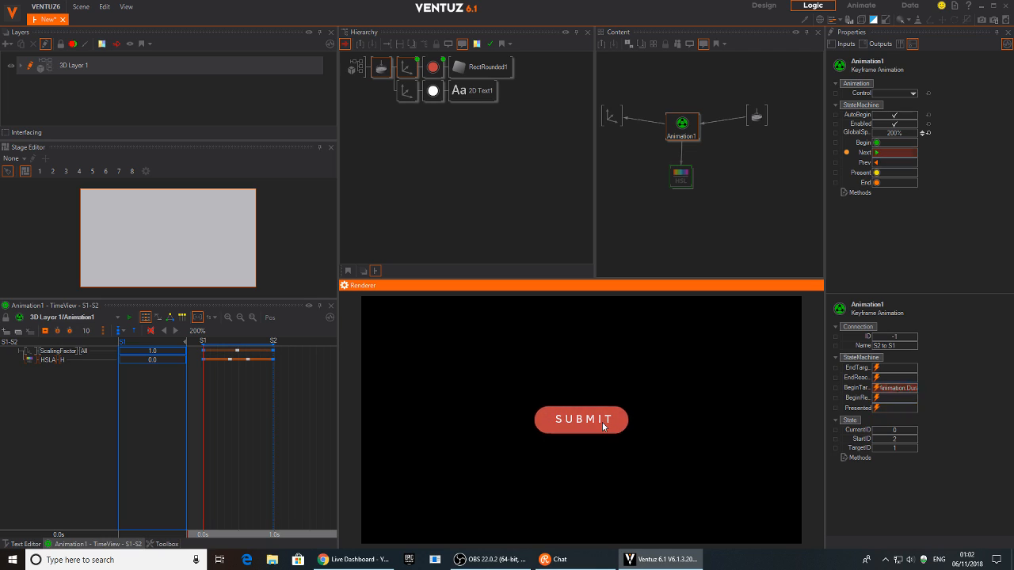
mouse_move(204, 408)
left_mouse_down()
mouse_move(267, 411)
mouse_move(206, 421)
left_mouse_up()
Step: Insert a Rotate text effect on the link between the SUBMIT Block Text node and 2D Text1
left_click(473, 91)
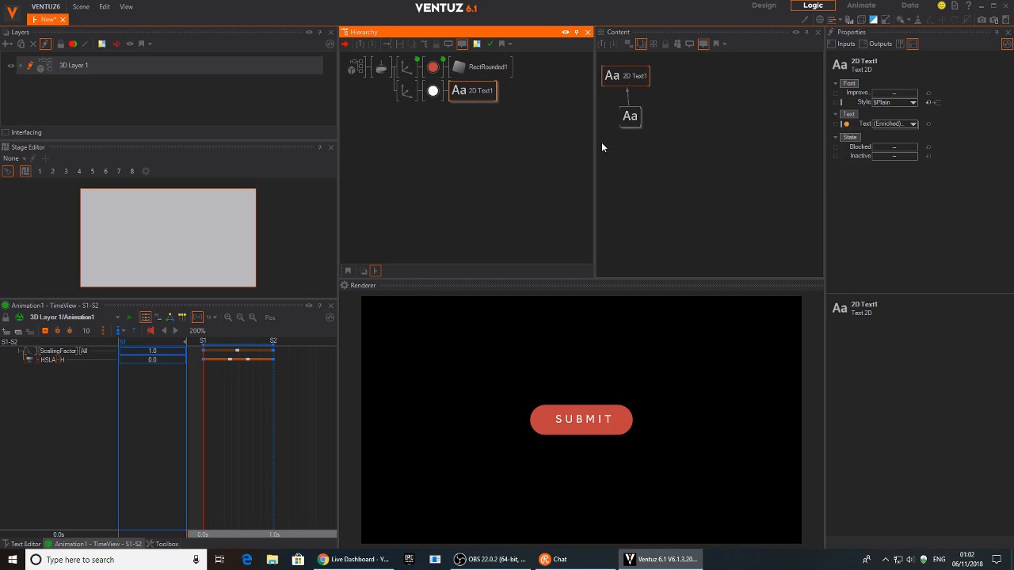
left_click(627, 119)
left_click_drag(633, 118, 631, 154)
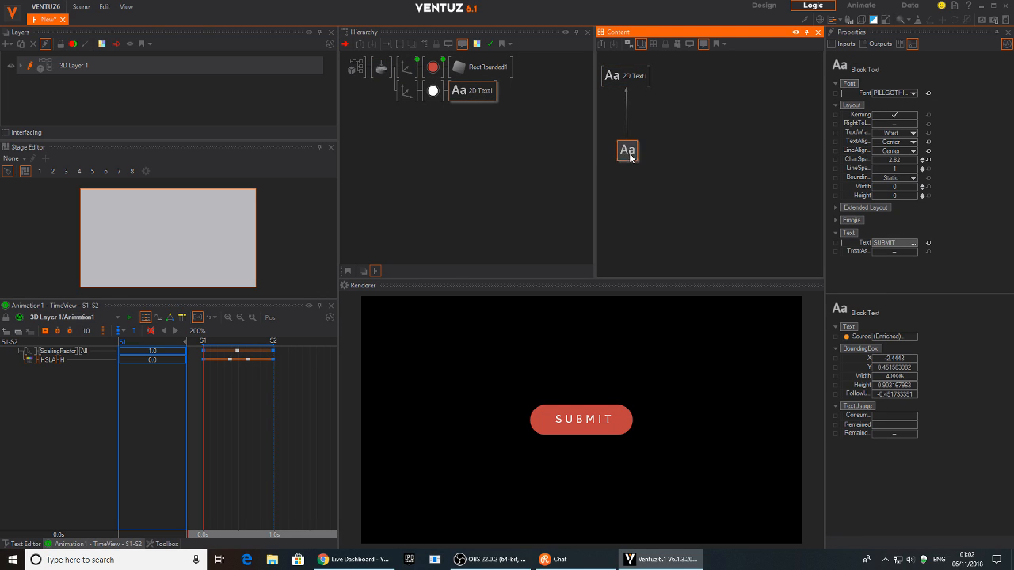
double_click(678, 119)
type("text")
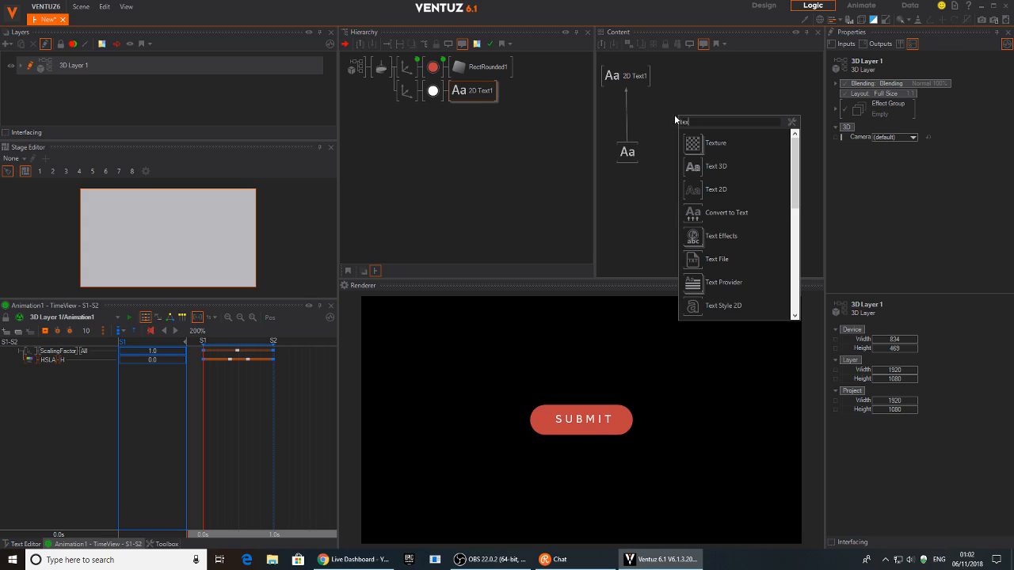
left_click_drag(684, 241, 630, 85)
left_click(627, 119)
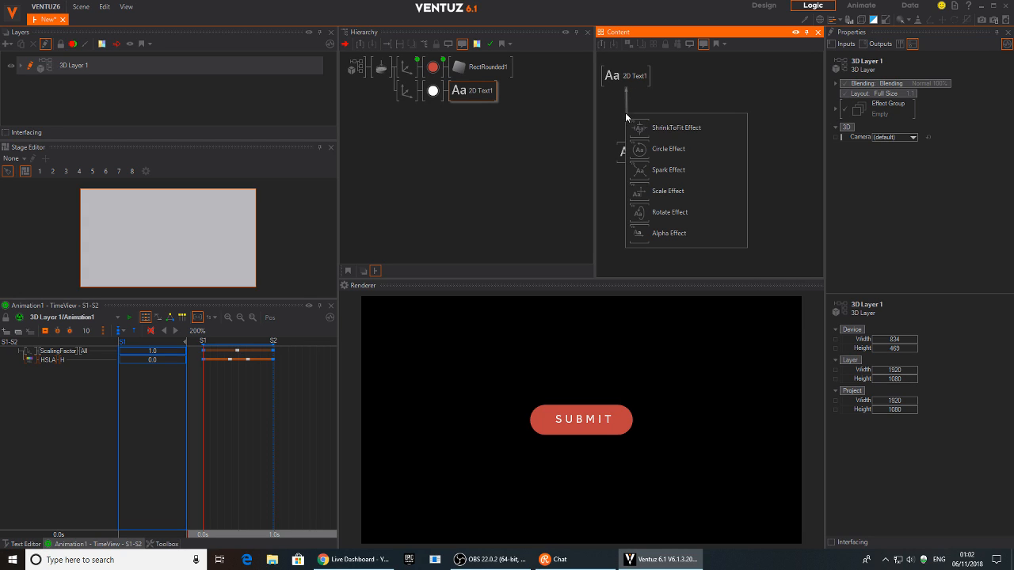
left_click(641, 212)
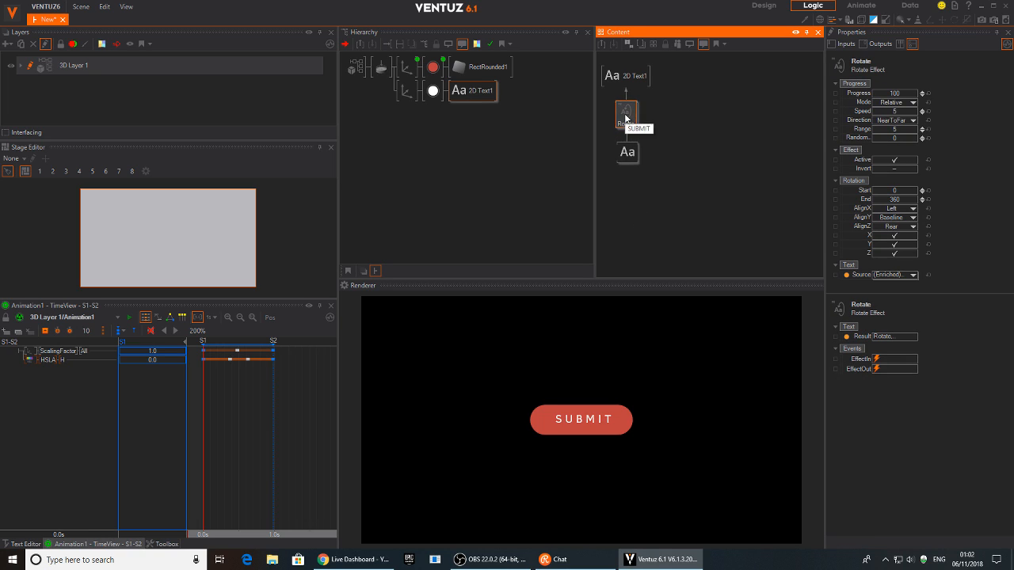
Step: Show the rectangle Axis's content beside the Rotate effect, set Rotate's Progress to 0 and bind it to Animation1
left_click(411, 69)
left_click(626, 118)
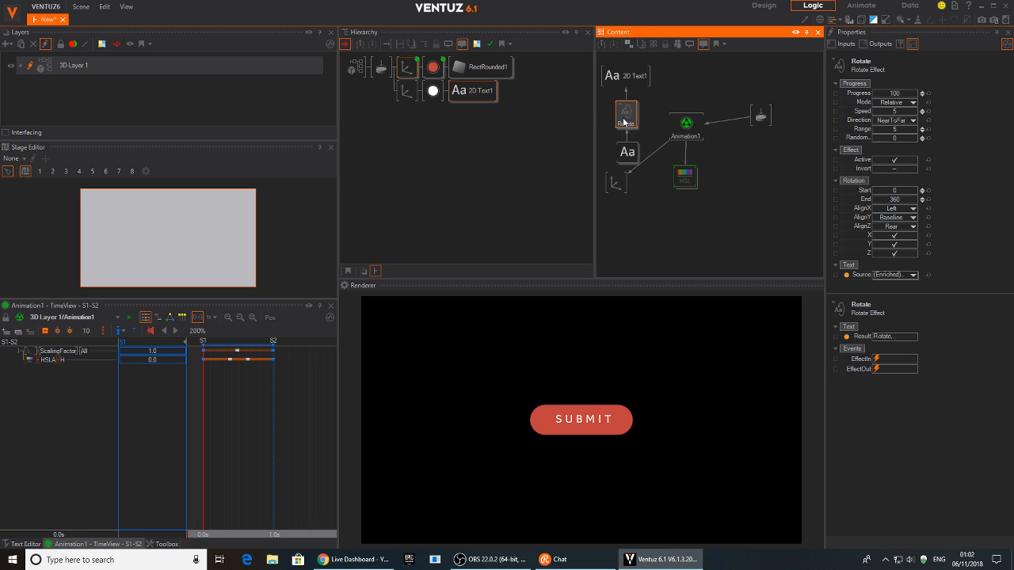
left_click(894, 101)
left_click_drag(873, 91, 686, 125)
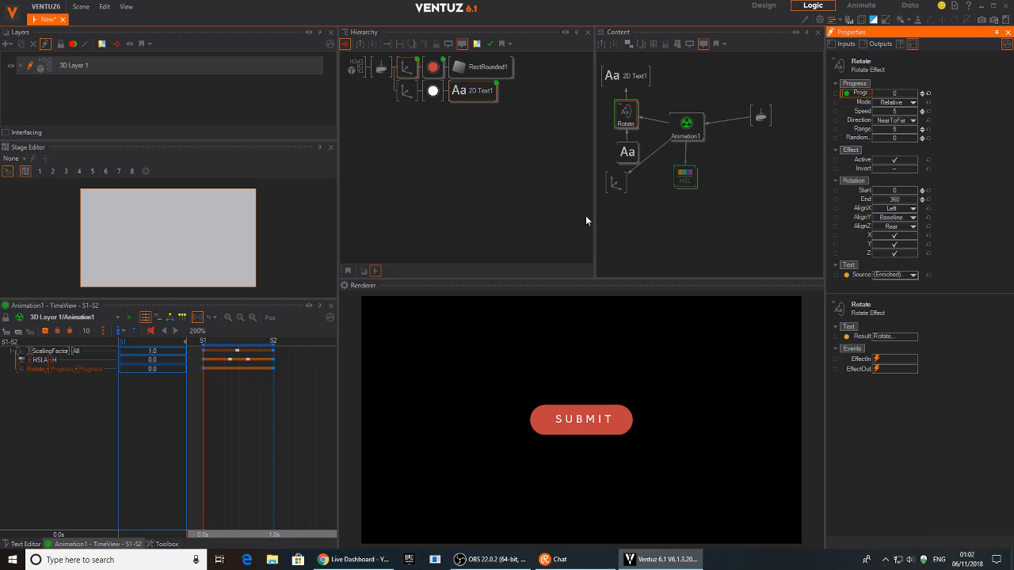
Step: Key the Rotate effect's Progress at 100 at 0.5 s in Animation1
mouse_move(233, 392)
left_mouse_down()
mouse_move(267, 393)
mouse_move(237, 391)
left_mouse_up()
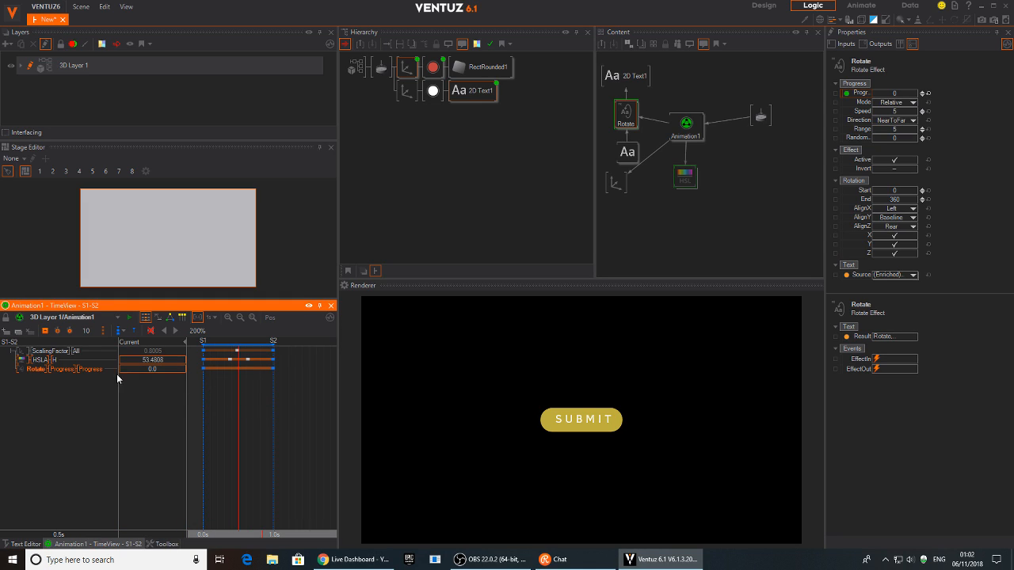
double_click(151, 370)
type("100")
key("Return")
left_click(45, 331)
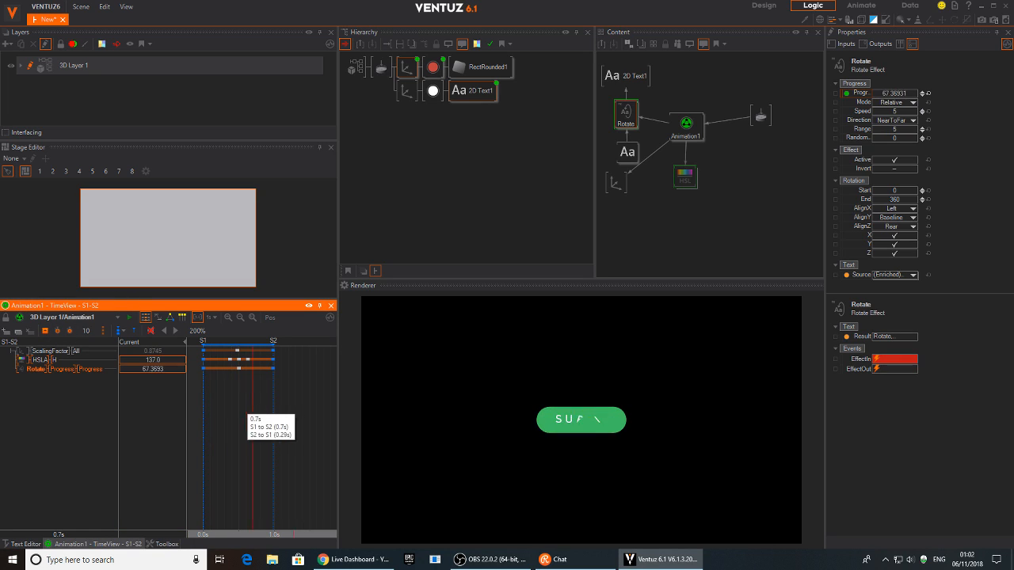
Step: Test the letter rotation by tapping the SUBMIT button in the render preview several times
left_click(578, 428)
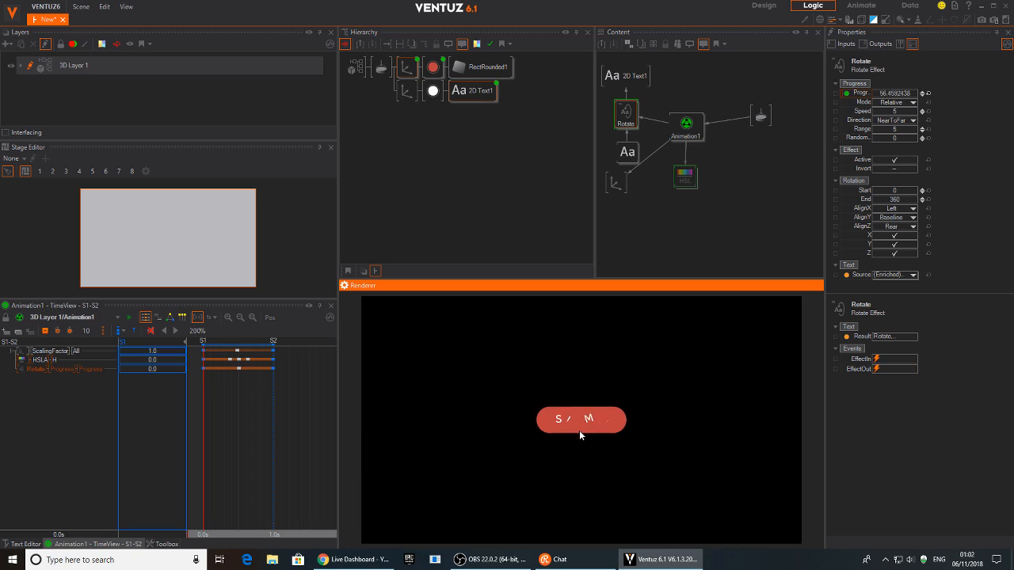
left_click(582, 423)
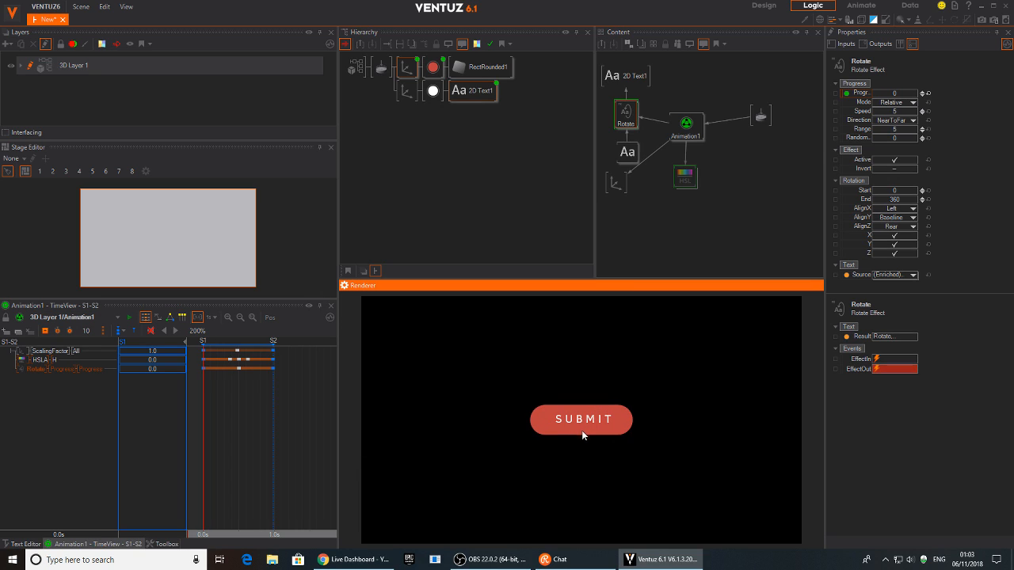
left_click(590, 433)
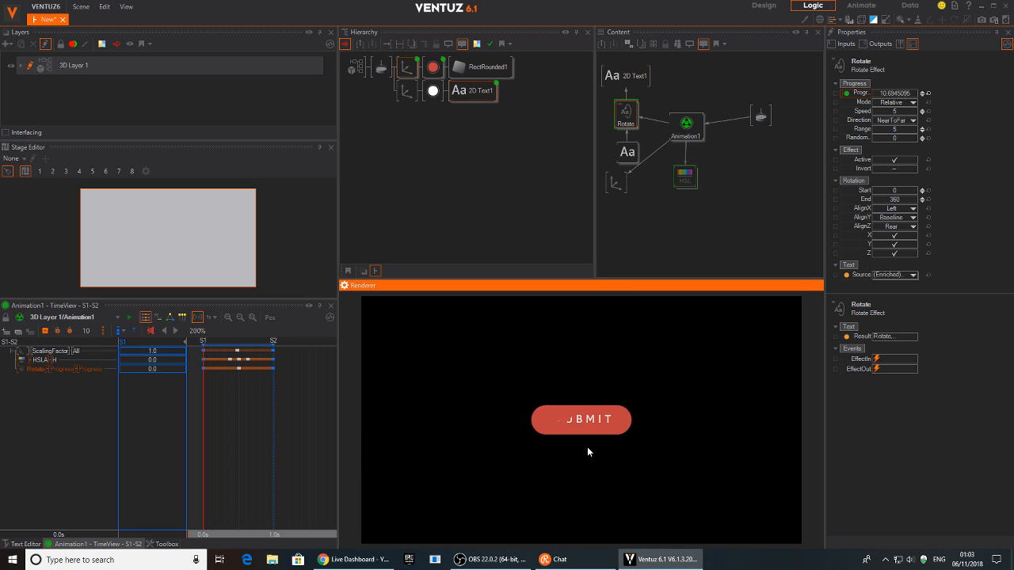
left_click(593, 423)
left_click(558, 423)
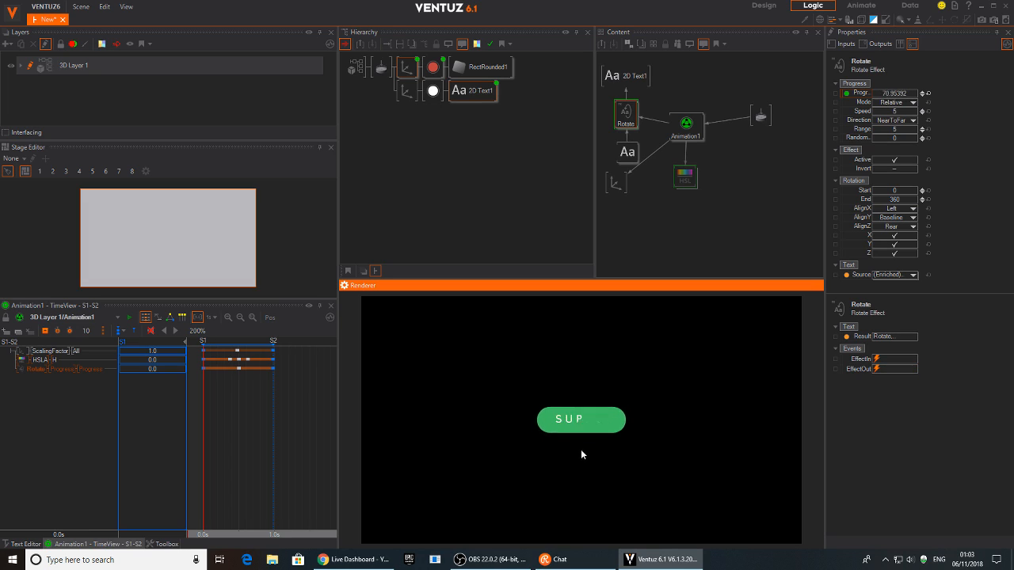
Step: Place the HSL node beside Animation1 with the button's Material below it, and trigger the SUBMIT button once
left_click_drag(686, 176, 747, 162)
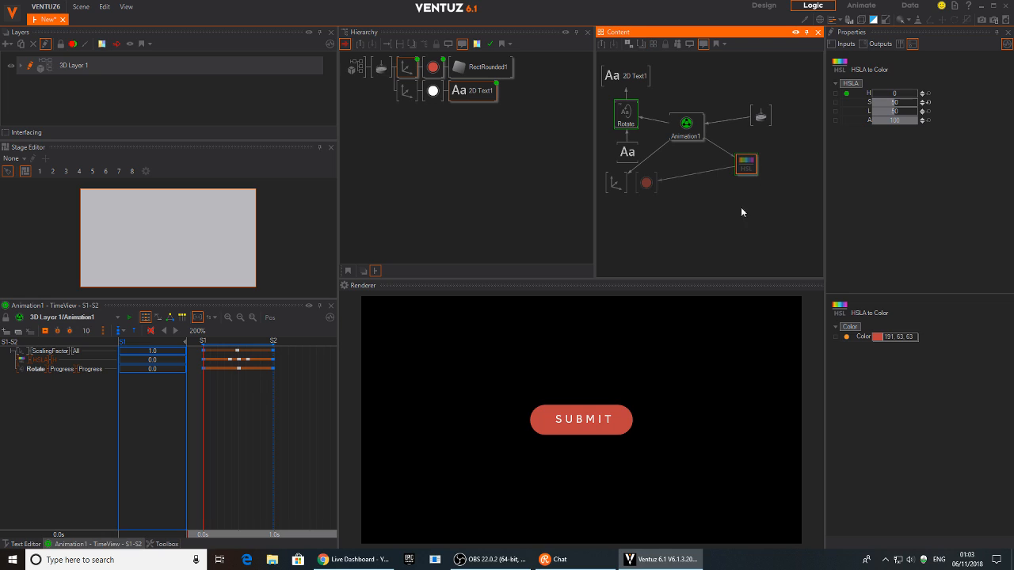
left_click_drag(649, 186, 751, 202)
left_click(596, 418)
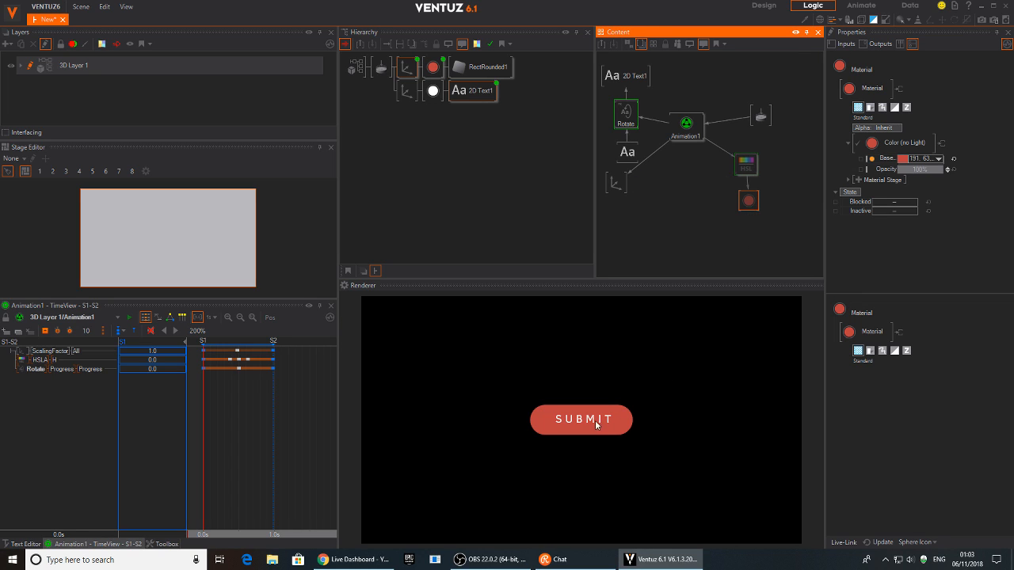
Step: Rename the Touch Button node in the hierarchy as BUTTON1
left_click(319, 124)
left_click(385, 121)
left_click(381, 68)
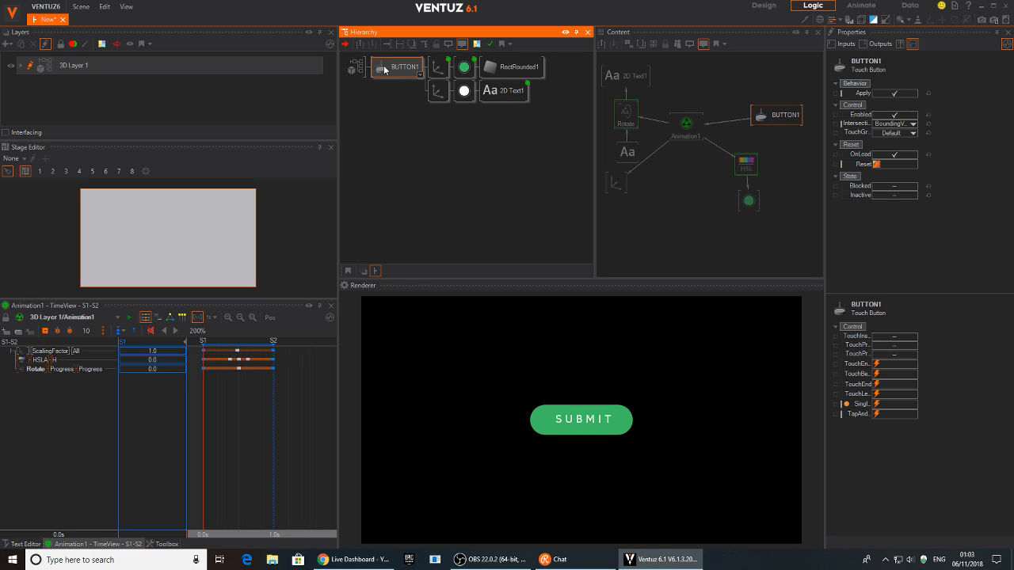
Step: Insert an Axis in front of BUTTON1 and move the whole button to Position X -13.9, Y 7.5
left_click(390, 117)
double_click(368, 60)
type("ax")
left_click(379, 103)
left_click(374, 69)
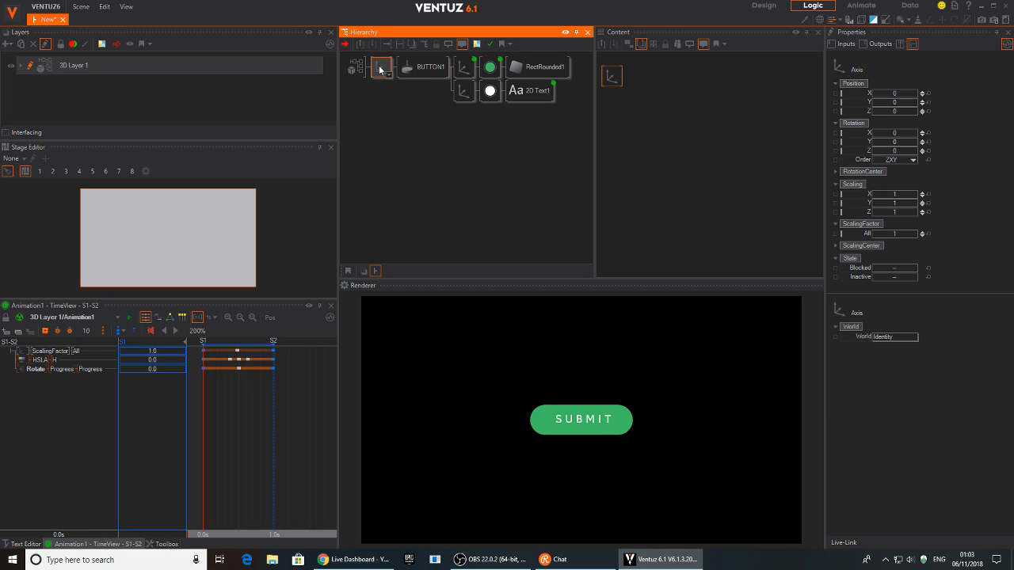
left_click_drag(895, 106, 872, 89)
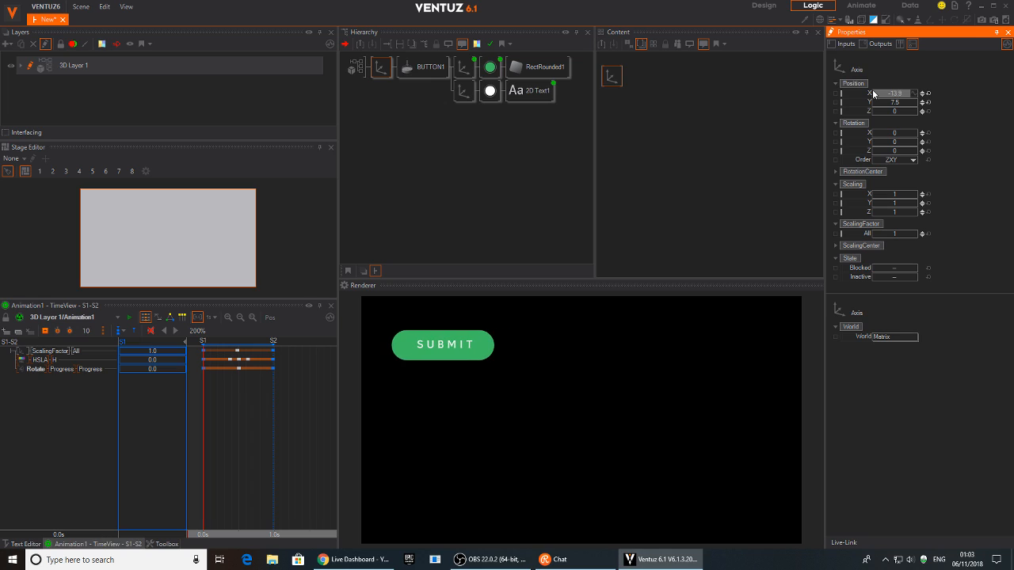
Step: Copy the new Axis and paste the duplicate as a separate branch above the BUTTON1 branch
left_click(377, 86)
left_click(381, 68)
key("ctrl+c")
key("ctrl+v")
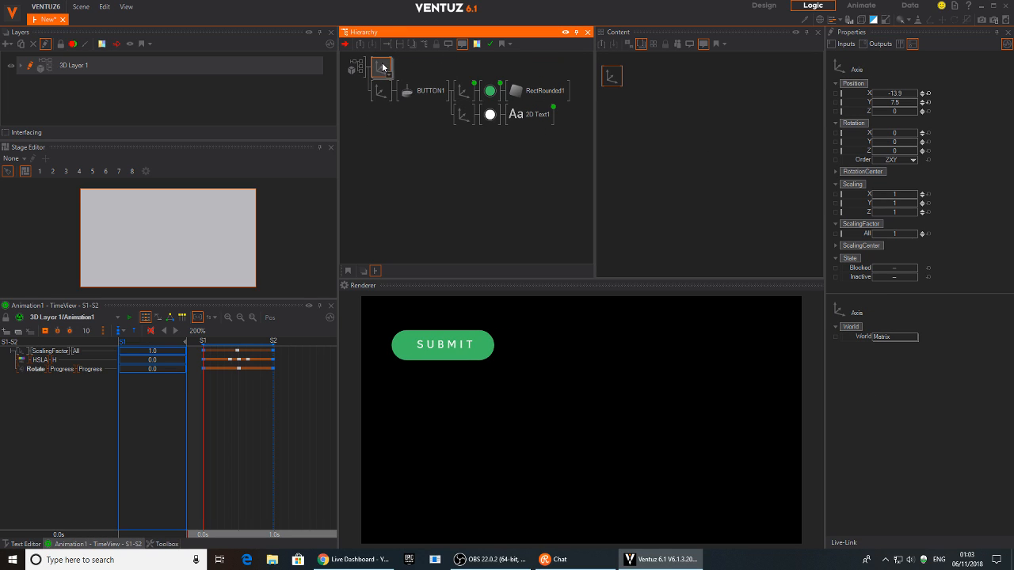
double_click(379, 68)
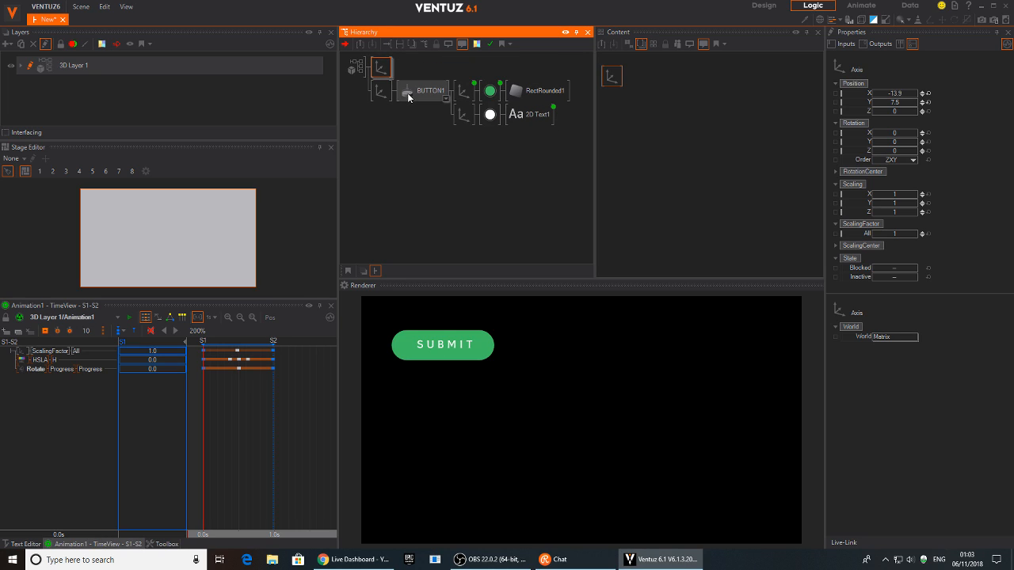
Step: Delete the HSL node that links Animation1 to the button's green Material
left_click(493, 90)
left_click(685, 125)
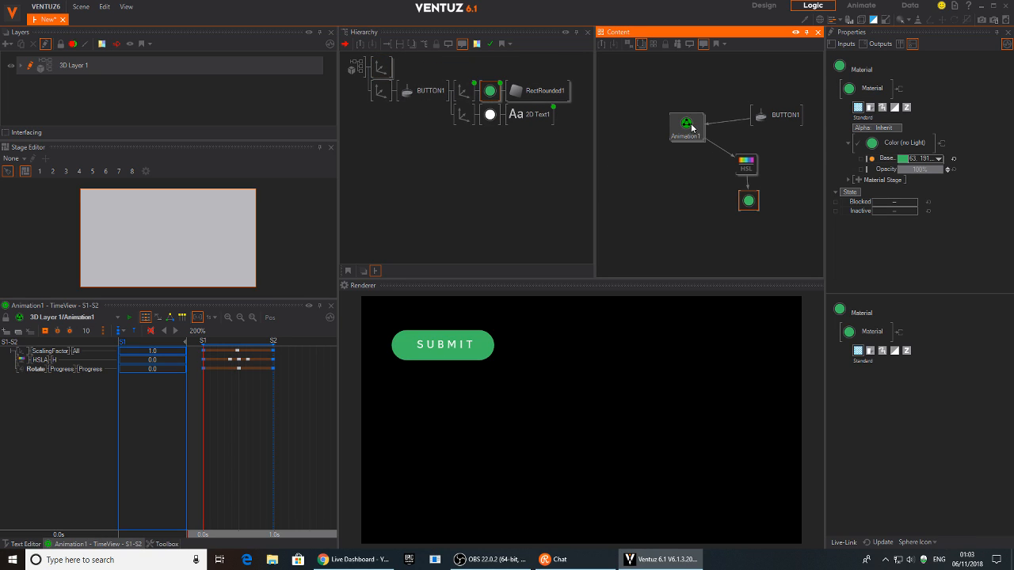
left_click_drag(748, 164, 728, 166)
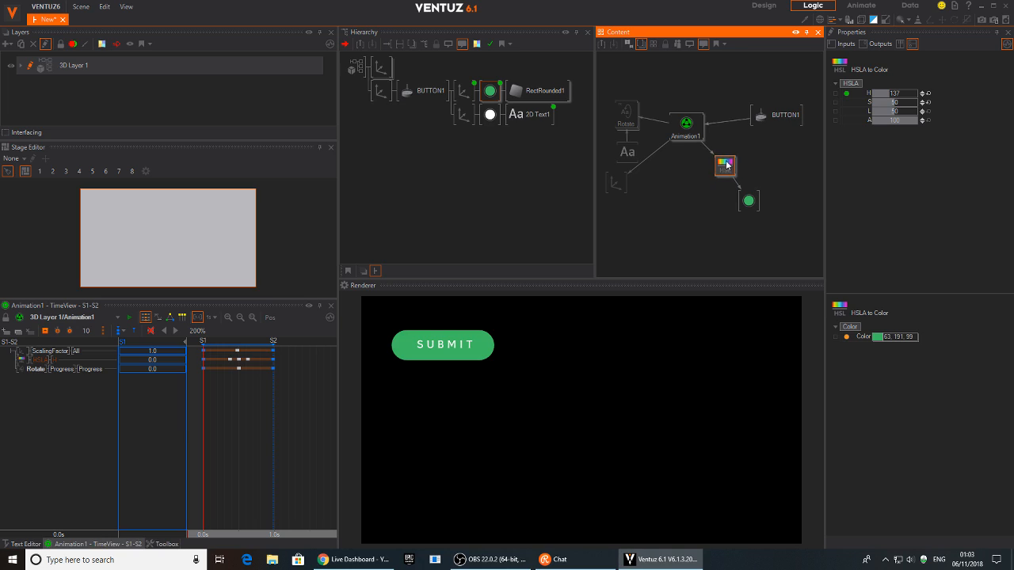
key("Delete")
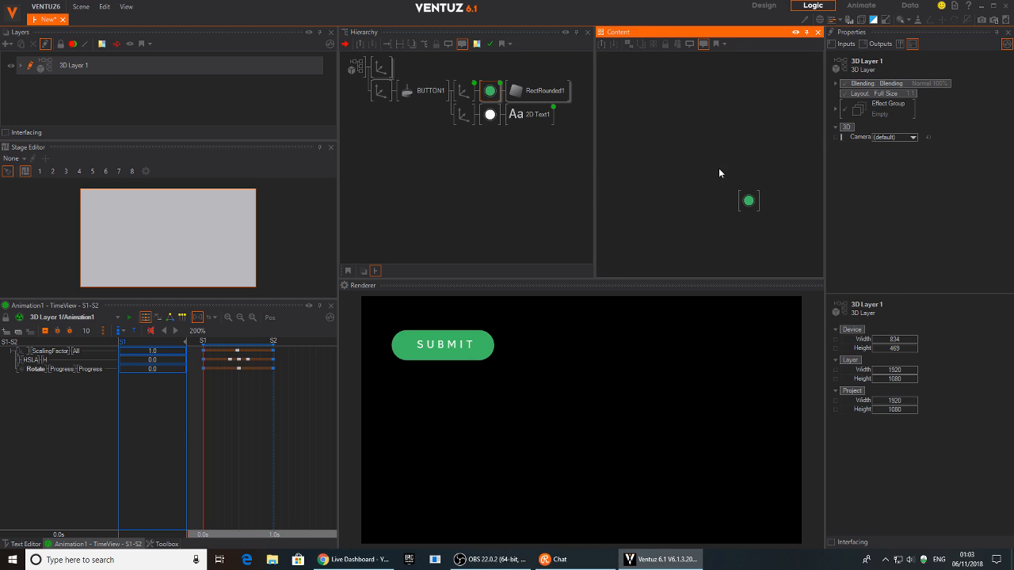
left_click(745, 199)
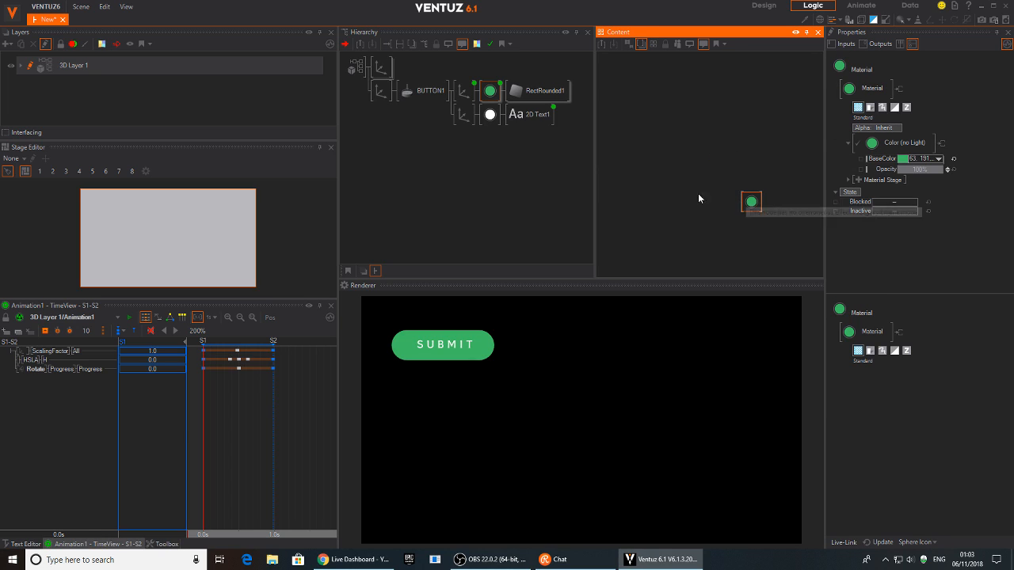
left_click(475, 92)
left_click(687, 128)
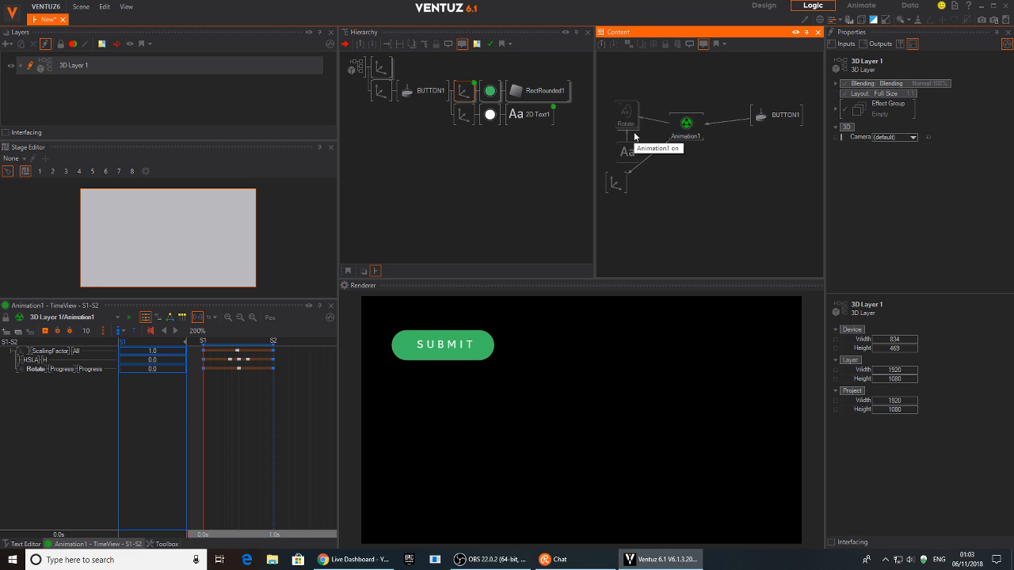
left_click_drag(226, 435, 204, 432)
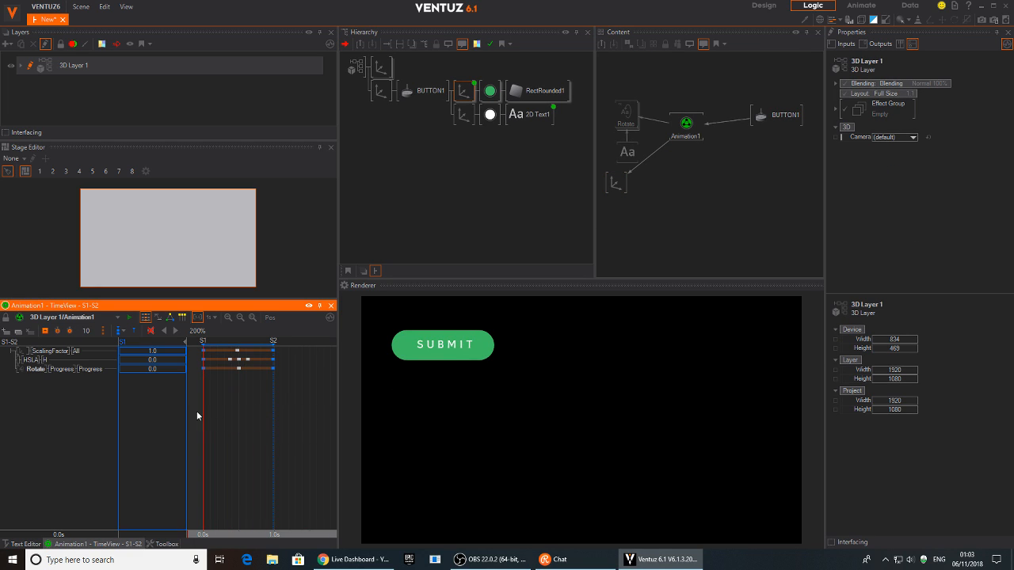
left_click(459, 337)
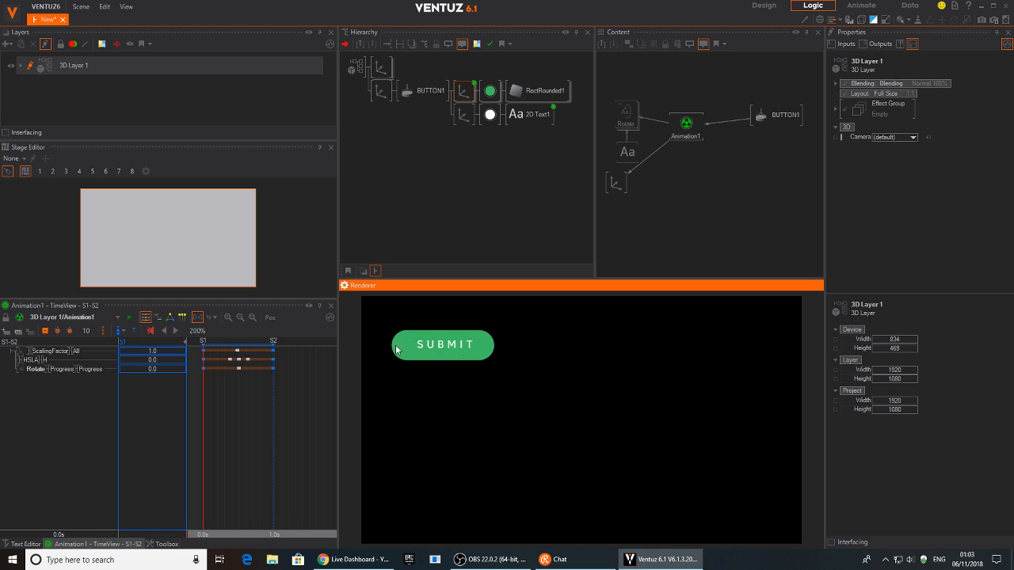
Step: Add a Base texture stage to the button's Material and reset its BaseColor to White
left_click(490, 90)
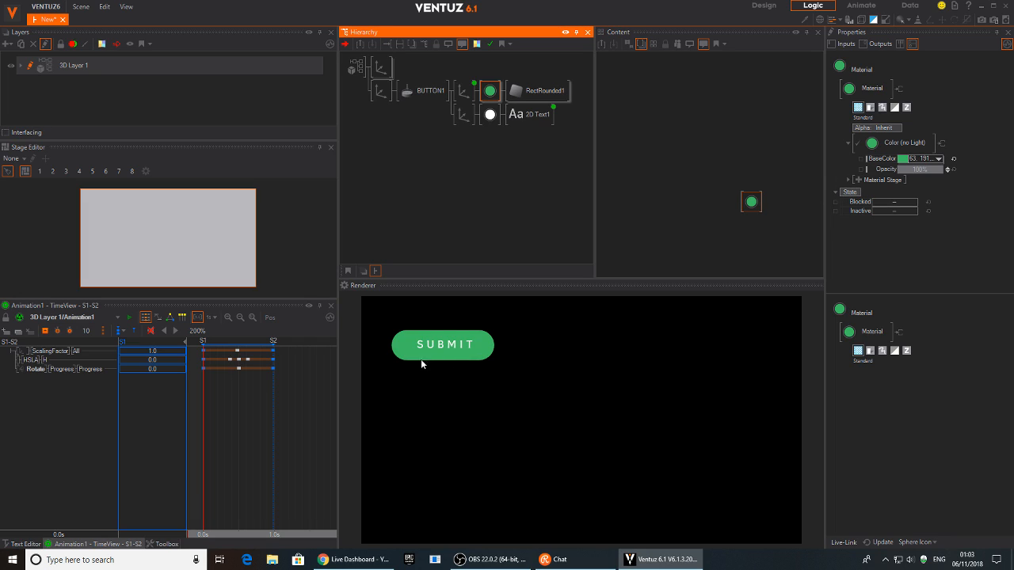
left_click(856, 181)
mouse_move(819, 183)
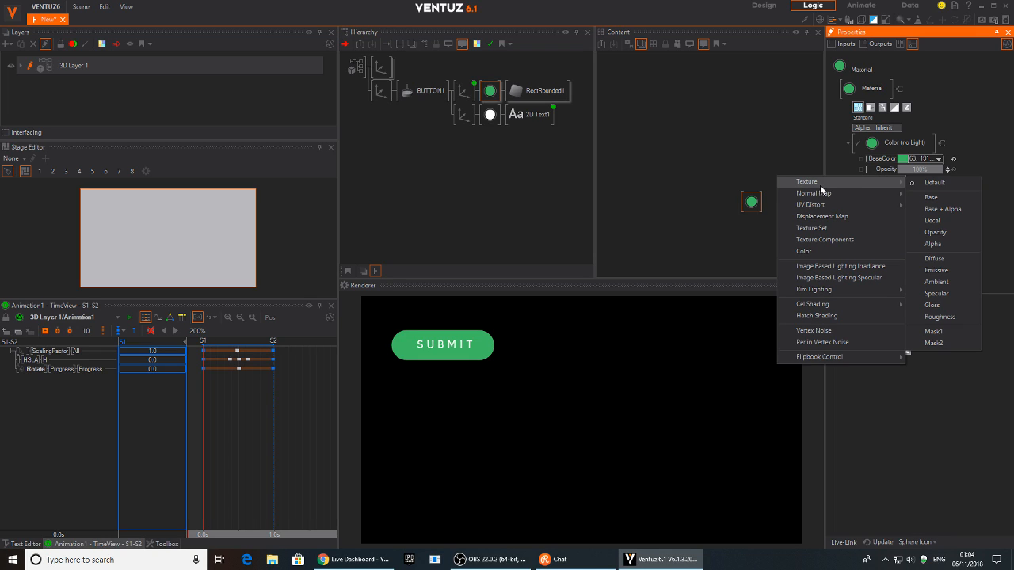
left_click(931, 198)
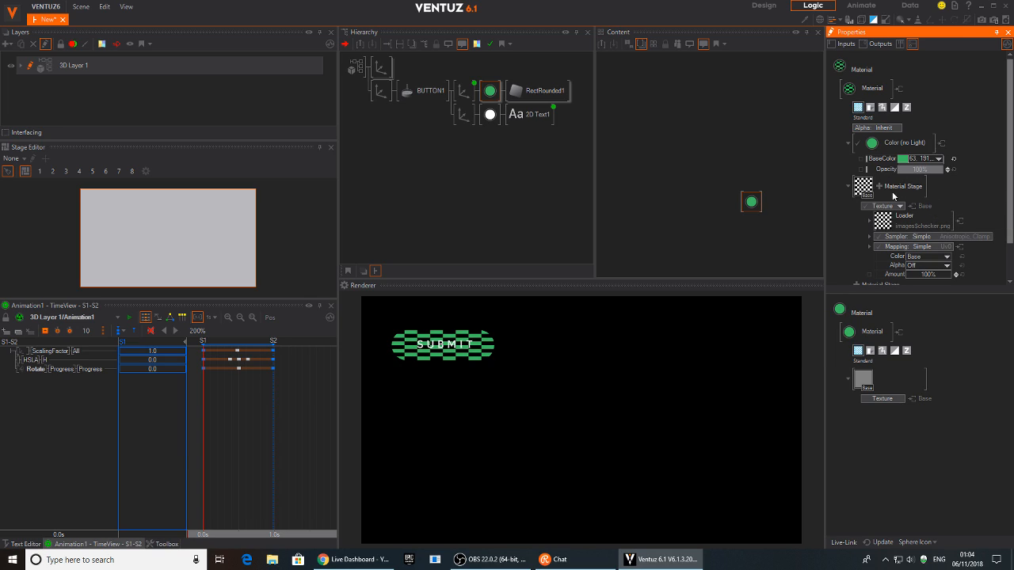
left_click(953, 159)
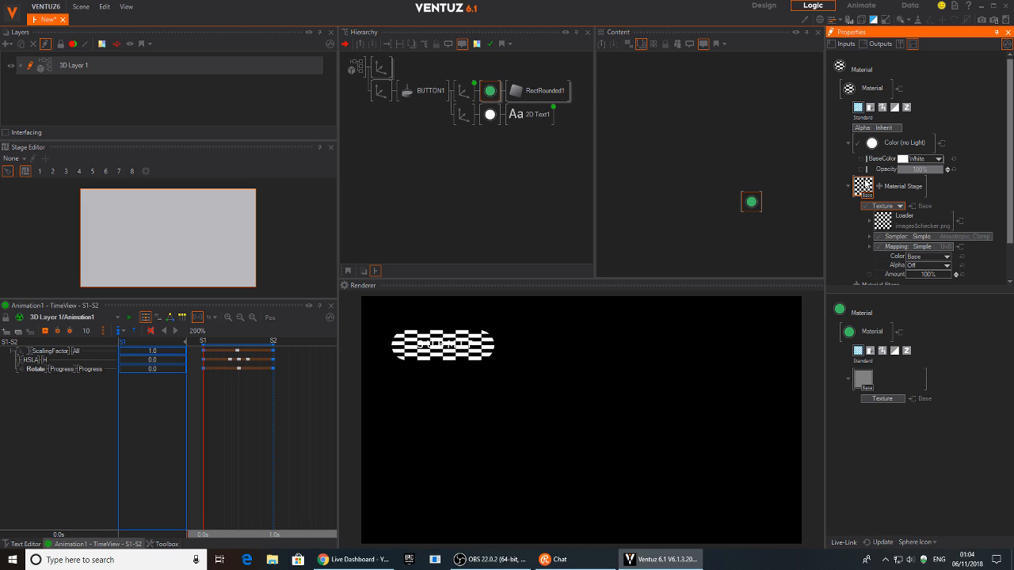
Step: Replace the Base texture's checker image with the rainbow 1D Gradient preset and turn off its Vertical option
left_click(900, 206)
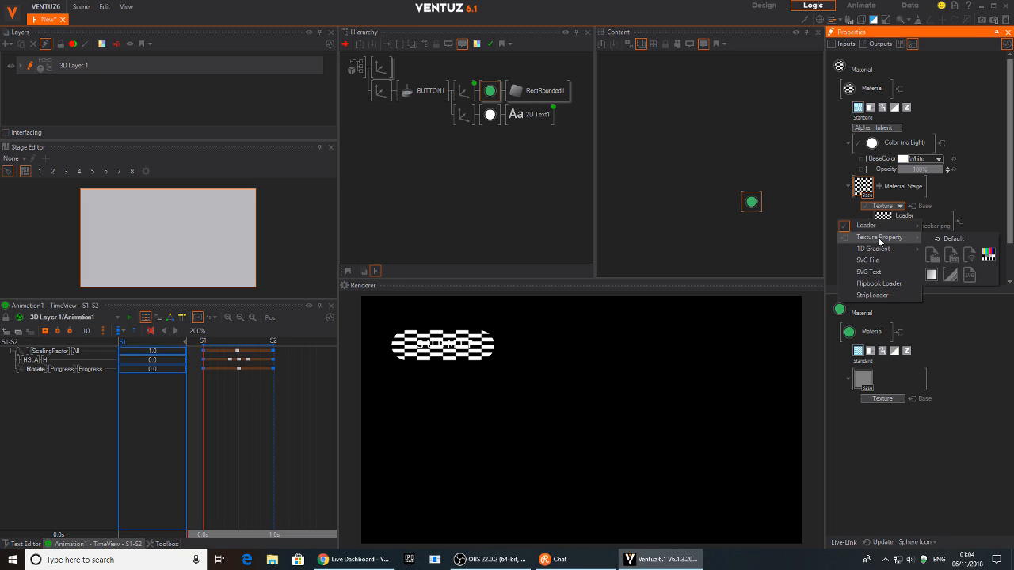
mouse_move(886, 228)
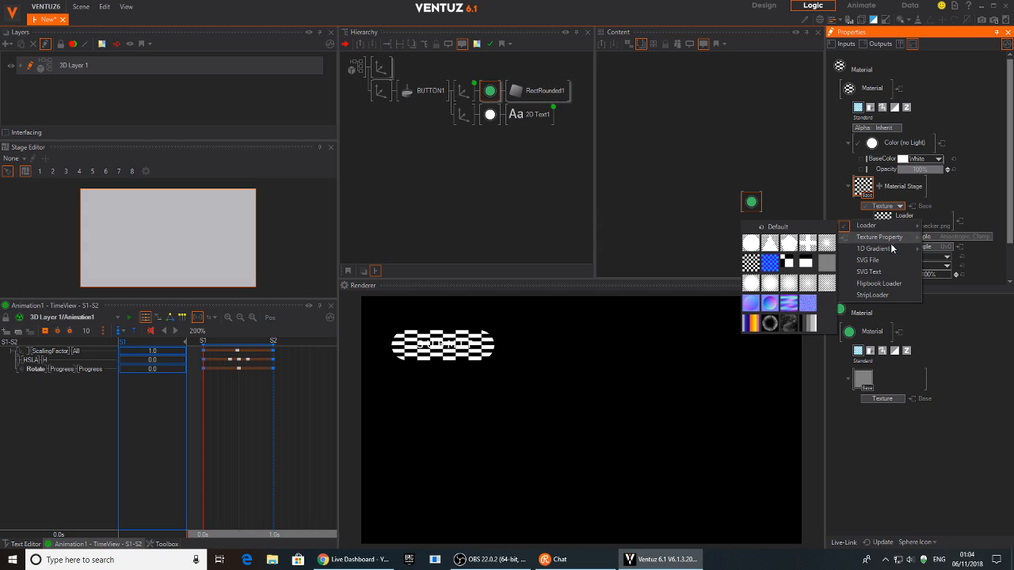
mouse_move(889, 247)
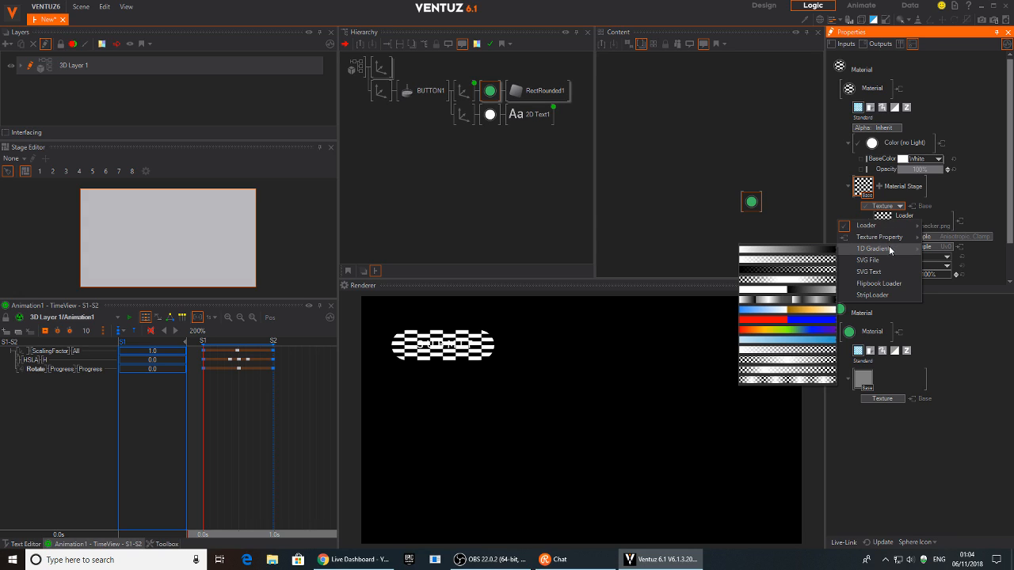
left_click(785, 333)
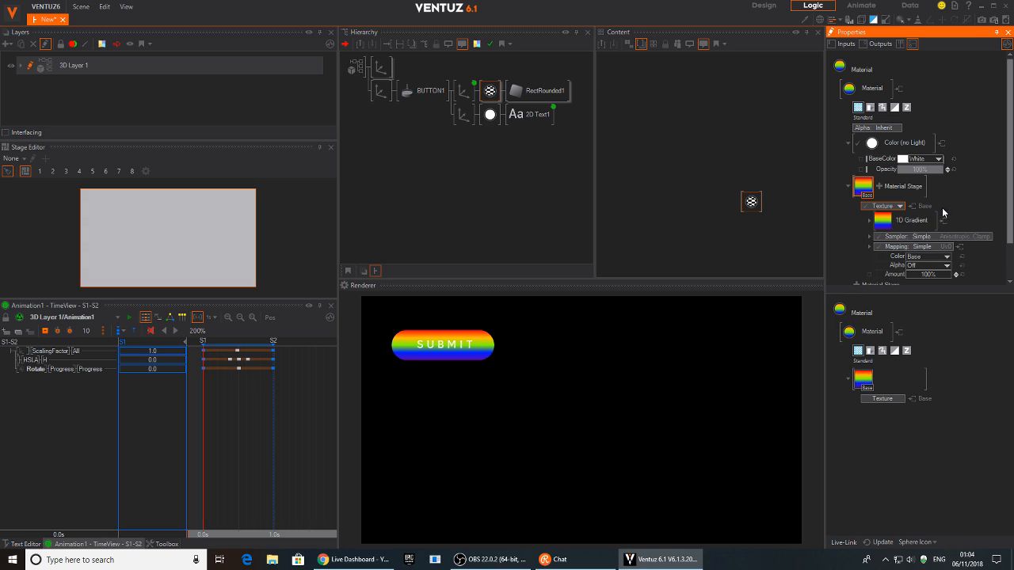
scroll(977, 211, "down", 1)
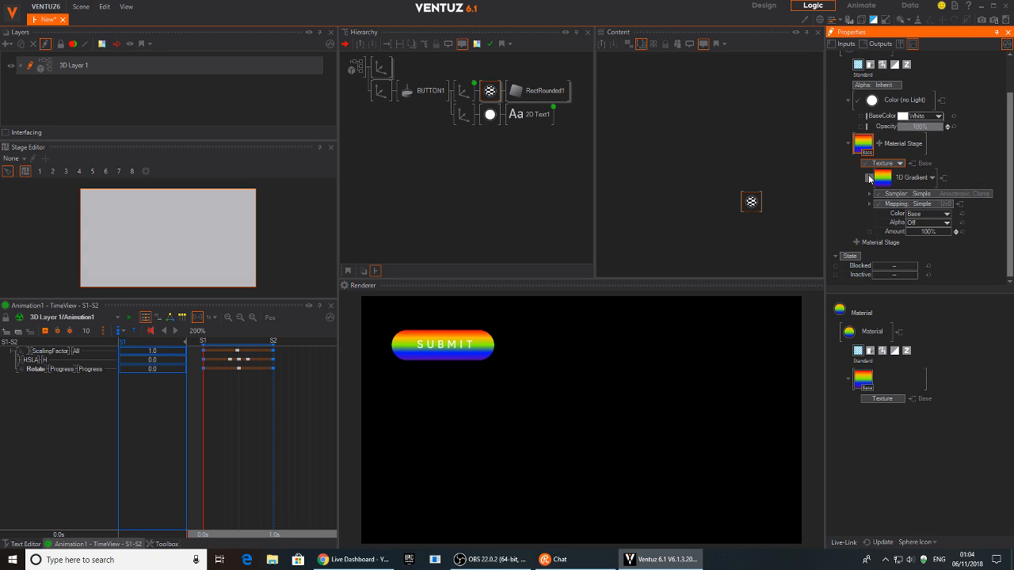
left_click(869, 178)
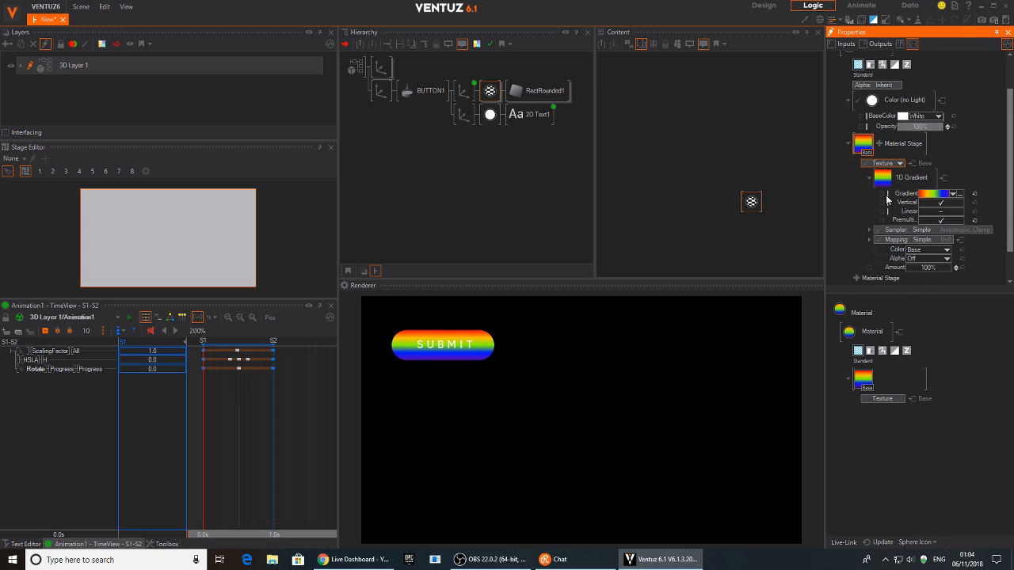
left_click(935, 204)
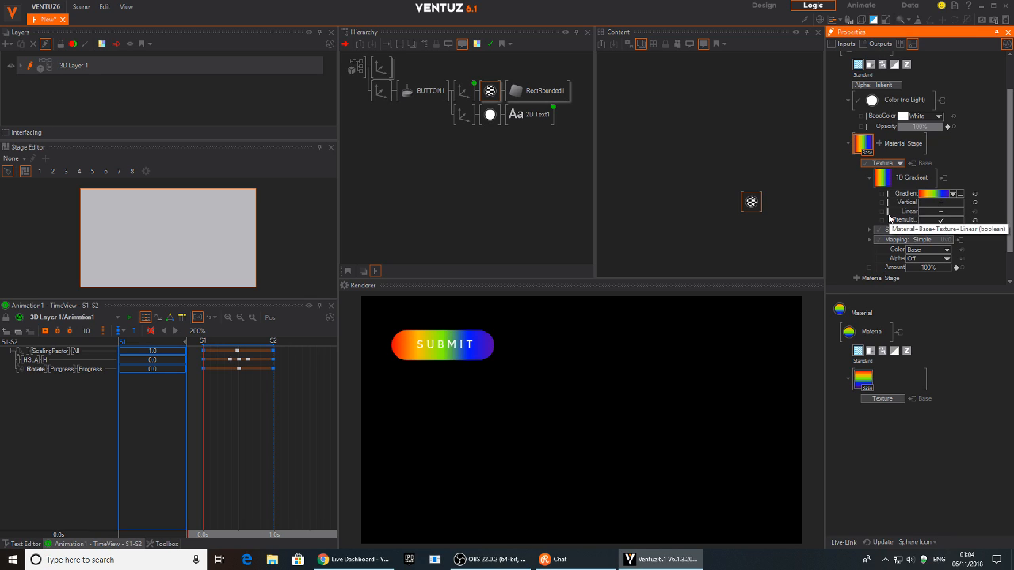
Step: Recolor the gradient's first stop blue (RGB 0, 80, 255) and its second stop cyan (RGB 0, 250, 255)
left_click(928, 195)
left_click(884, 183)
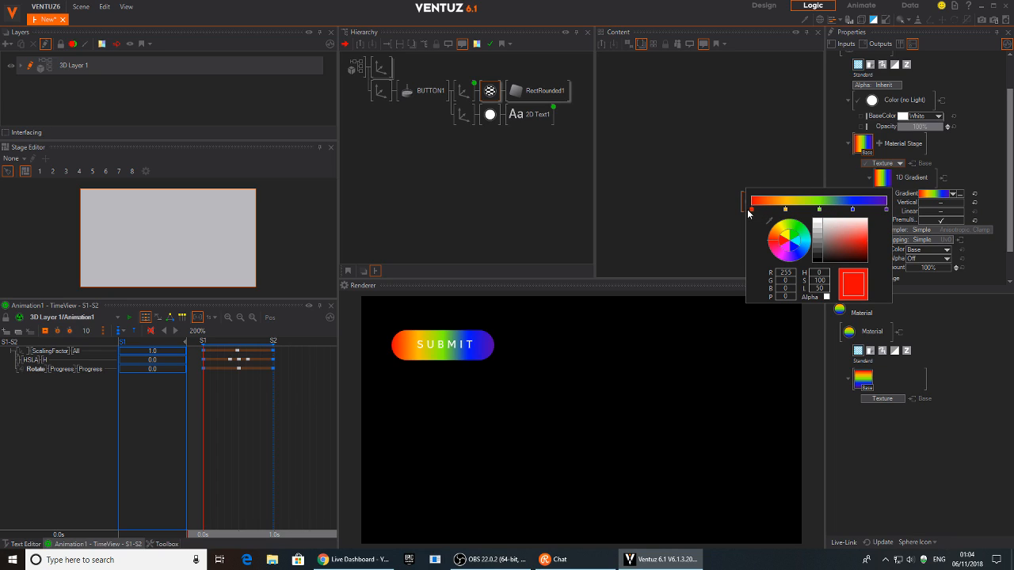
left_click(805, 257)
left_click(808, 257)
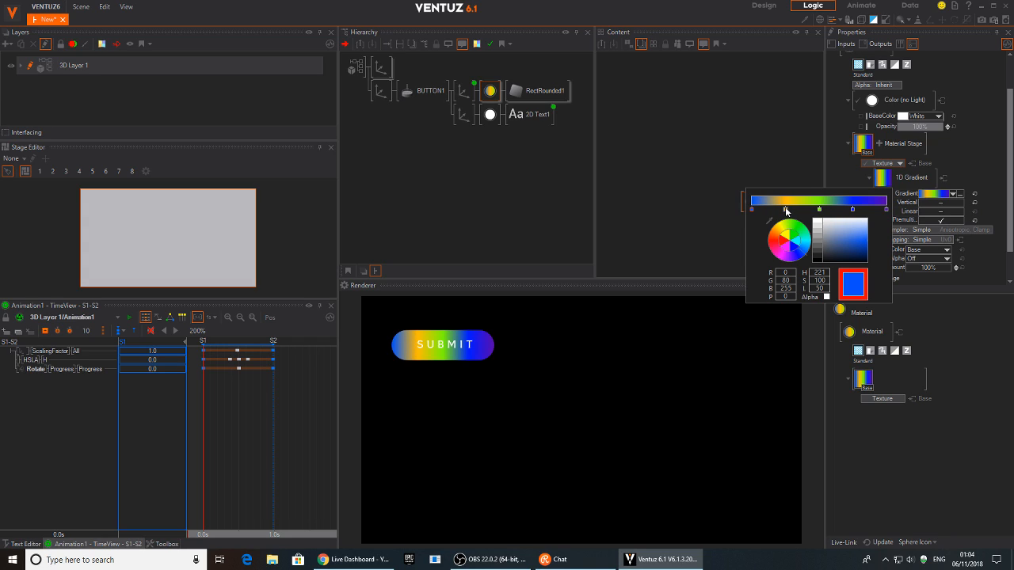
left_click(785, 210)
left_click(805, 253)
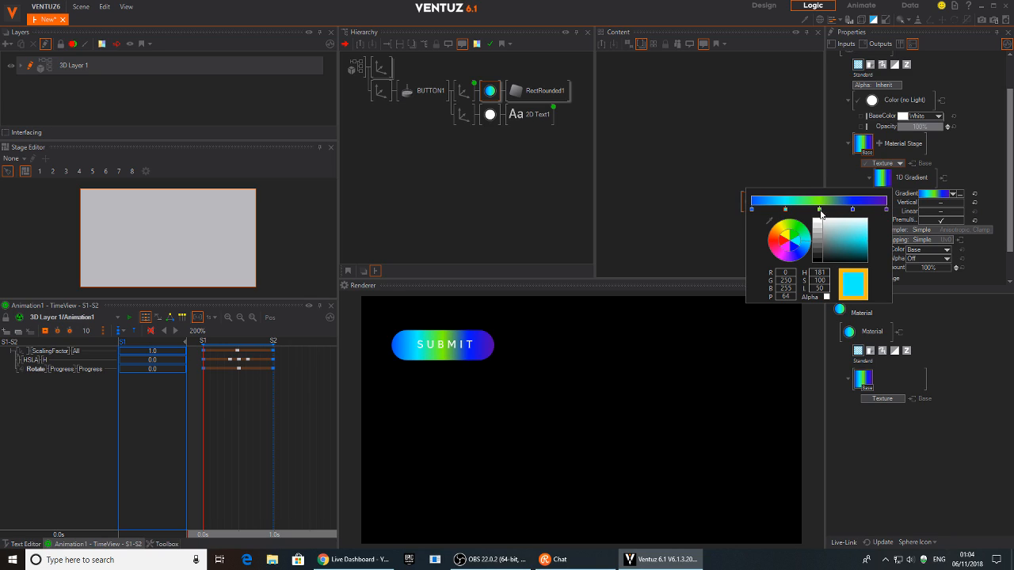
Step: Move the gradient's green stop to position 186 and delete the neighboring blue stop
left_click_drag(819, 209, 850, 210)
left_click(853, 210)
key("Delete")
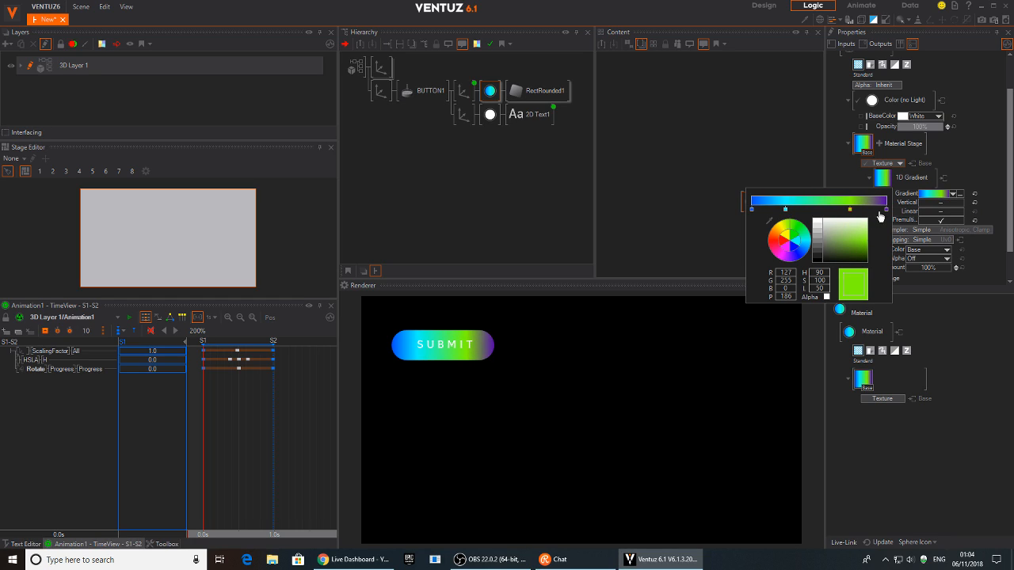
Step: Recolor the gradient's last stop turquoise (RGB 25, 254, 224) and shift the cyan stop to position 80
left_click(885, 210)
left_click_drag(806, 246, 871, 241)
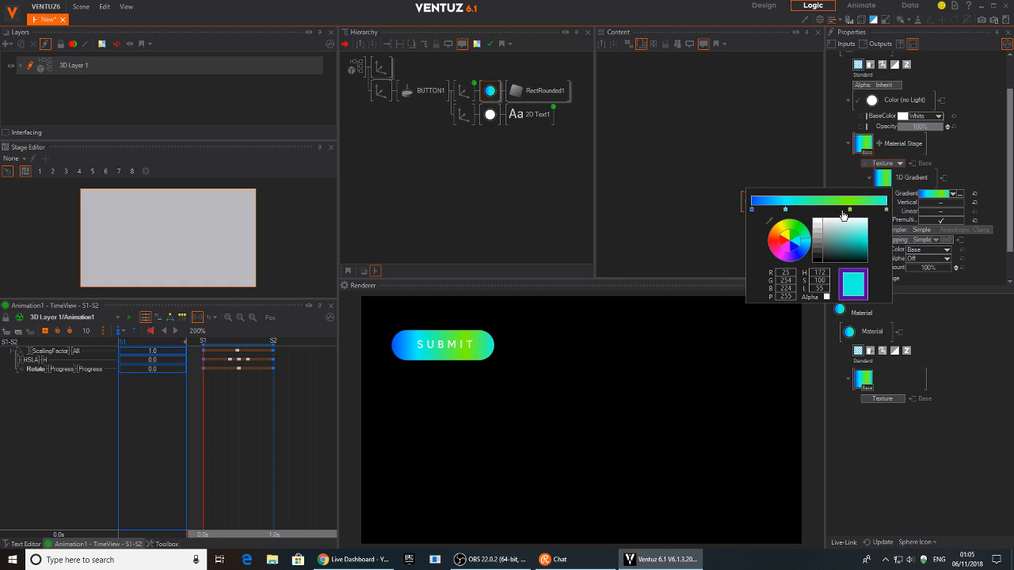
left_click(787, 210)
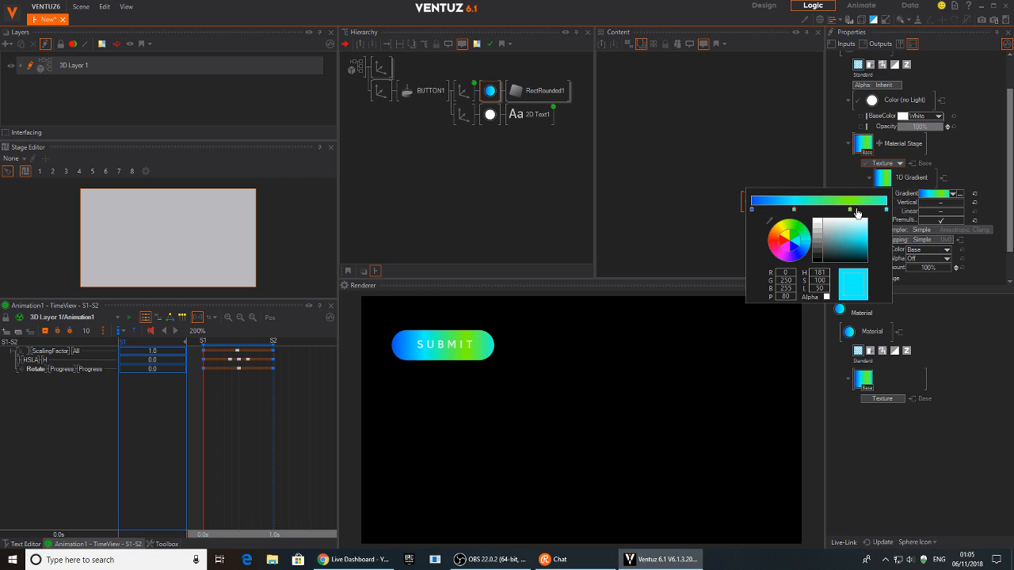
left_click(886, 210)
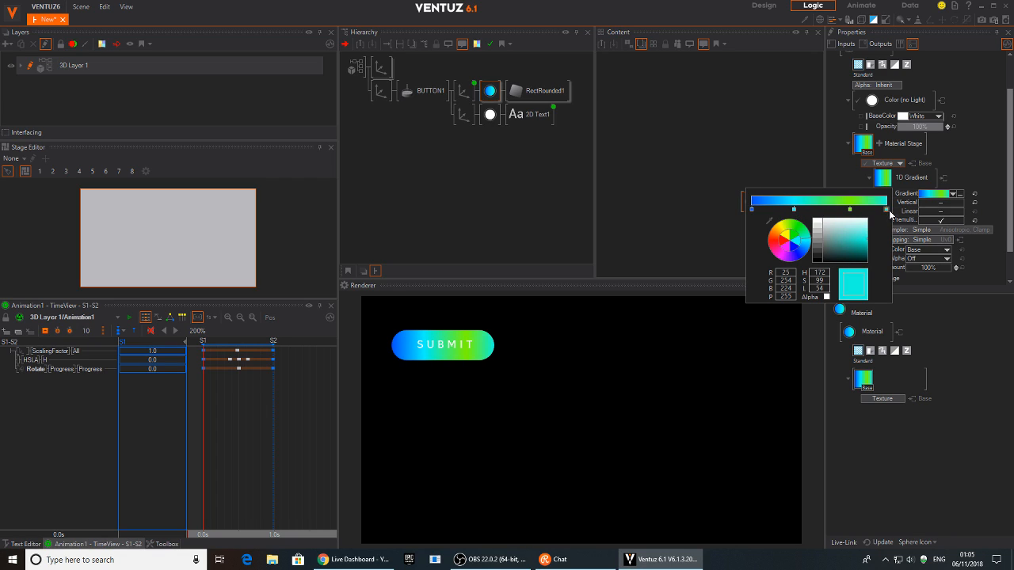
left_click(948, 167)
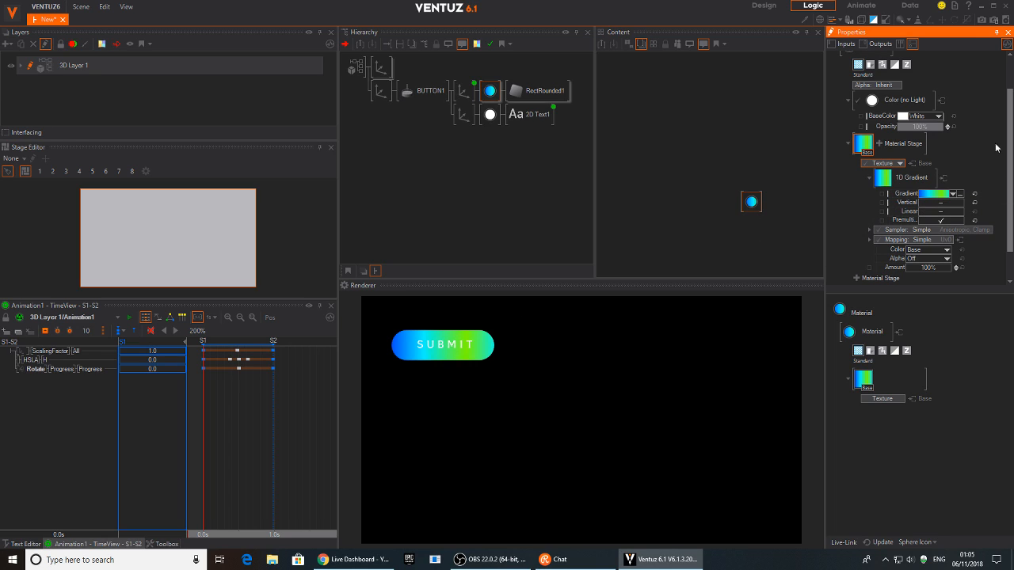
Step: Change the gradient texture's mapping to 2D Mapping with the UV0 source
left_click(923, 239)
mouse_move(891, 265)
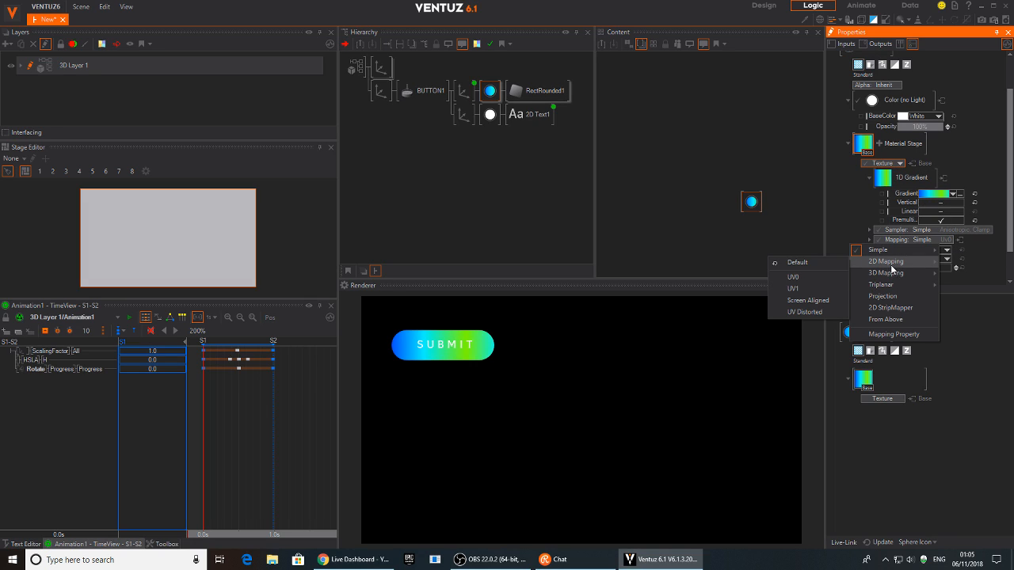
left_click(795, 277)
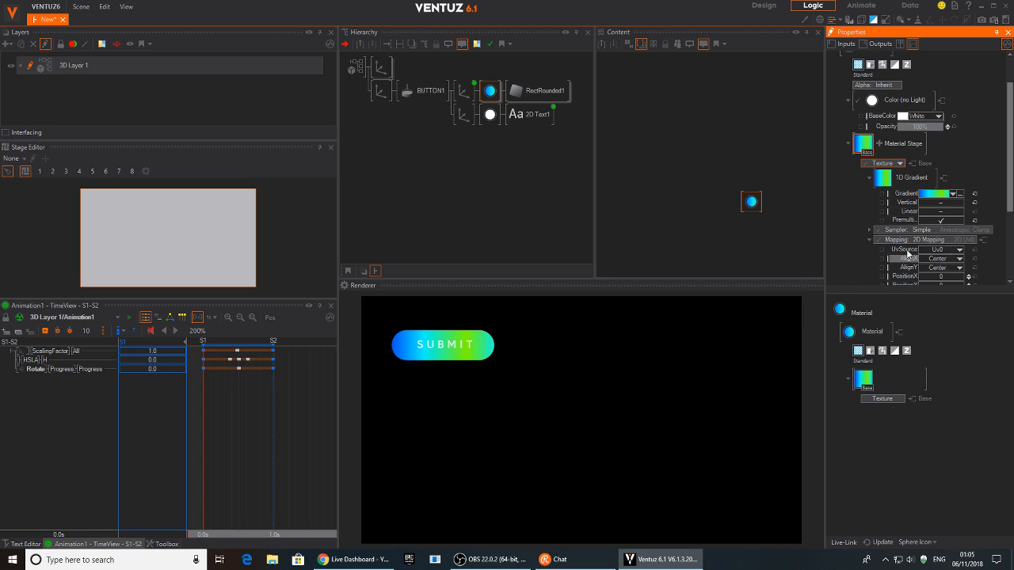
Step: Stretch the gradient mapping to a ScalingX of about 8.18 and offset its PositionX to 3.19
scroll(965, 214, "down", 1)
scroll(965, 215, "down", 3)
mouse_move(940, 204)
left_mouse_down()
mouse_move(965, 203)
mouse_move(942, 210)
left_mouse_up()
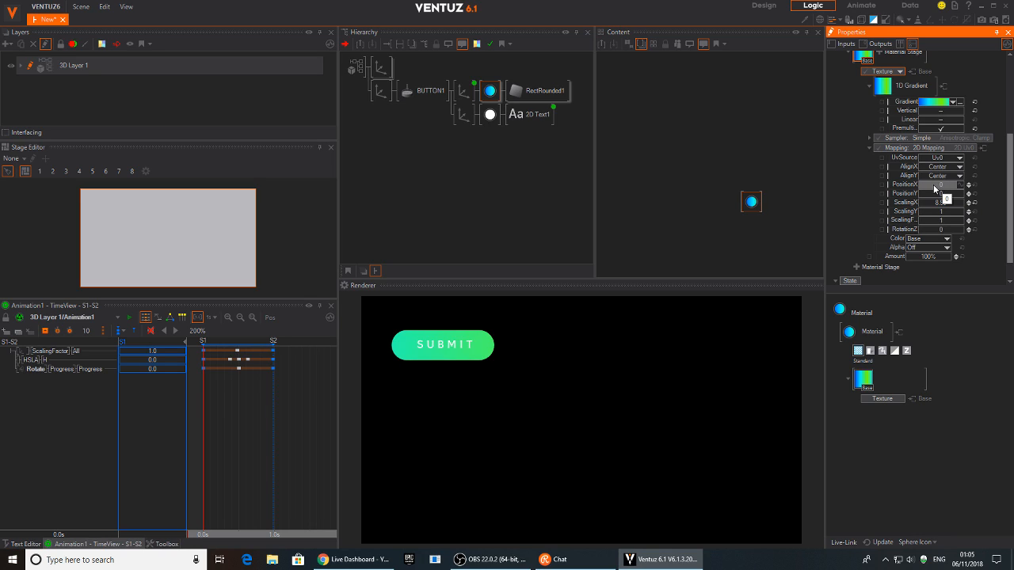
left_click_drag(935, 188, 965, 185)
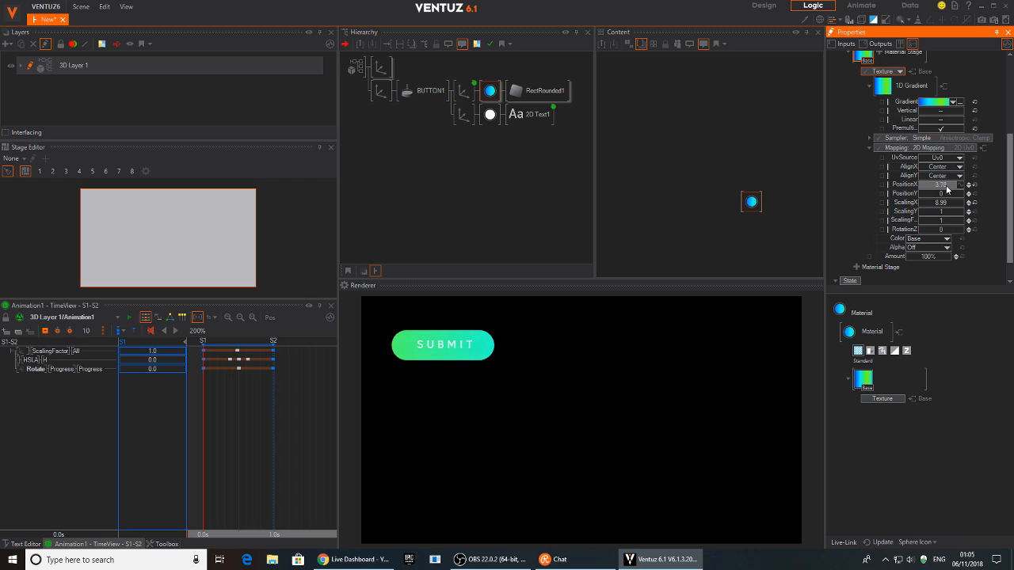
mouse_move(938, 186)
left_mouse_down()
mouse_move(953, 186)
mouse_move(928, 187)
left_mouse_up()
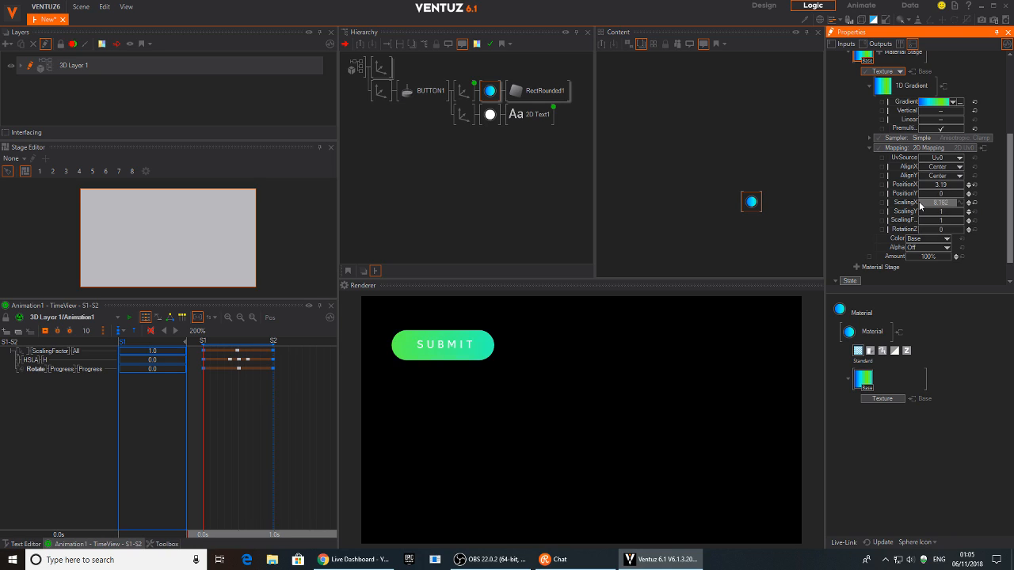
Step: Adjust the gradient mapping's ScalingX to 7.882 and its PositionX to -0.72
left_click_drag(926, 203, 930, 202)
left_click_drag(920, 184, 966, 187)
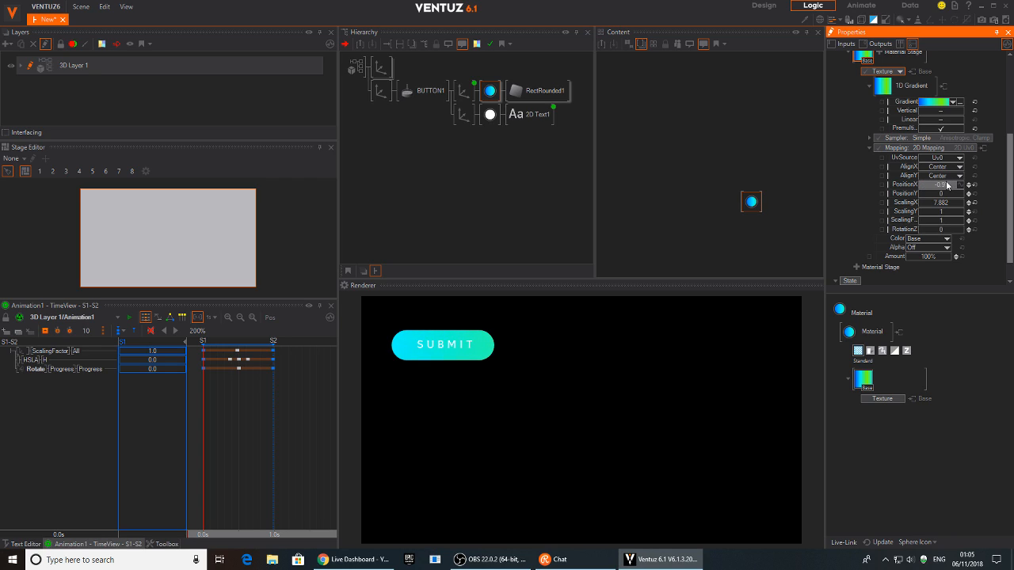
left_click_drag(963, 185, 965, 185)
Step: Link the button material's gradient mapping PositionX to Animation1 and scrub through the timeline
left_click(463, 90)
left_click(750, 201)
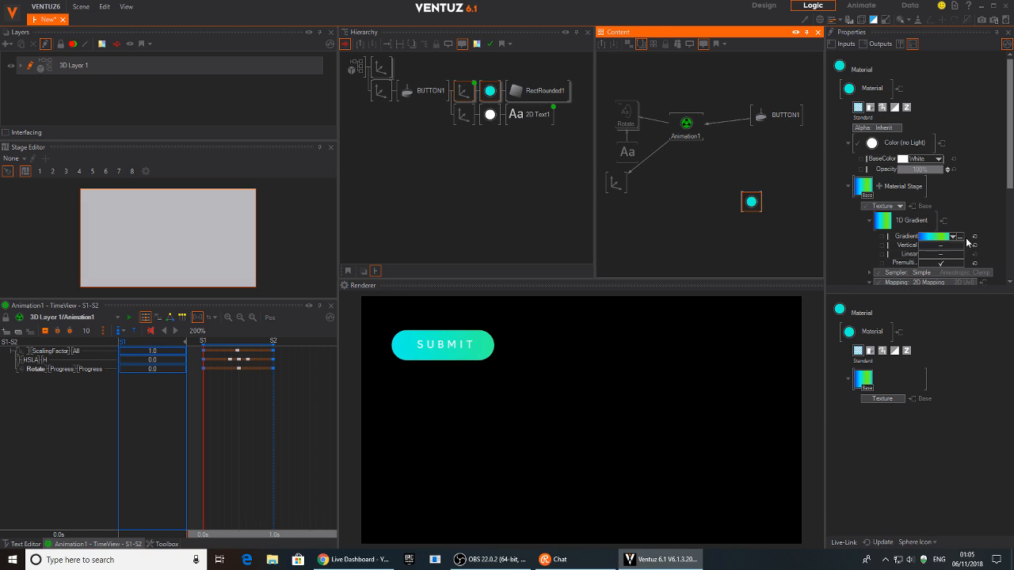
scroll(947, 206, "down", 3)
left_click_drag(904, 211, 686, 125)
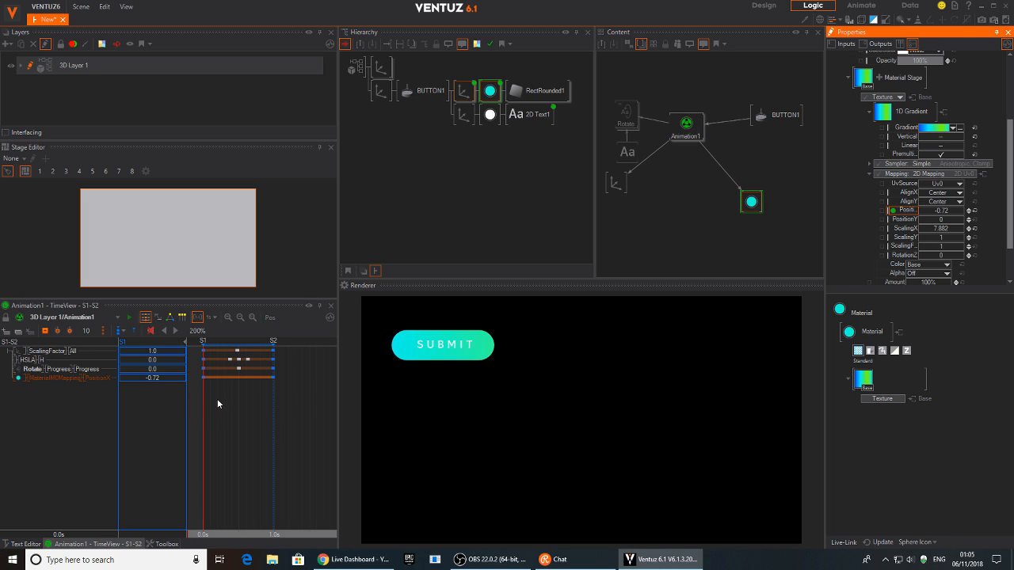
left_click_drag(210, 415, 267, 415)
Step: Move the gradient button's parent axis to position X 0.6 and Y -0.6
left_click(381, 90)
mouse_move(901, 102)
left_mouse_down()
mouse_move(872, 103)
mouse_move(919, 93)
left_mouse_up()
Step: Go to state S2 at 1.0 s and set the gradient mapping's PositionX key to 0.75
left_click_drag(241, 437, 274, 448)
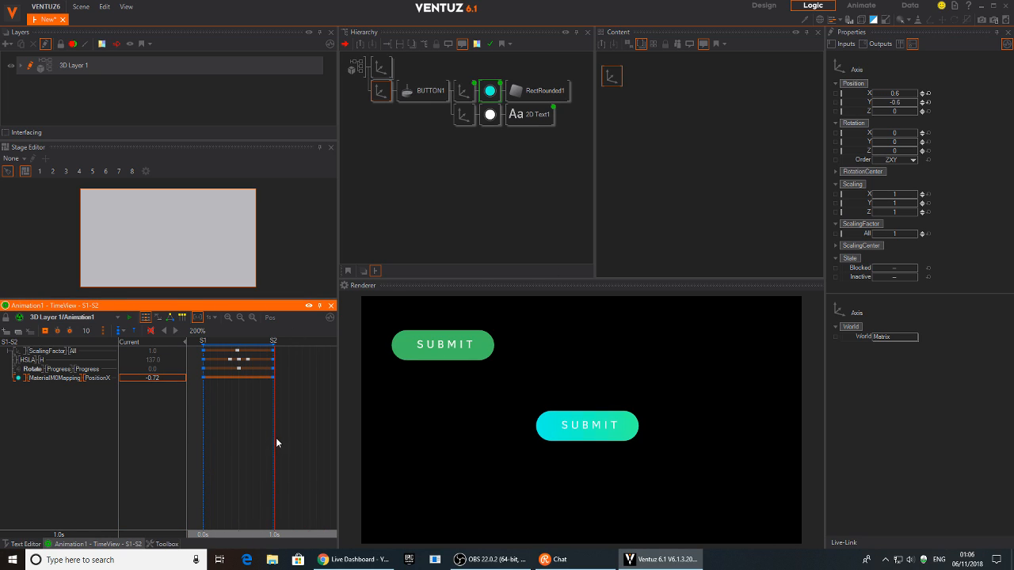
scroll(281, 425, "right", 2)
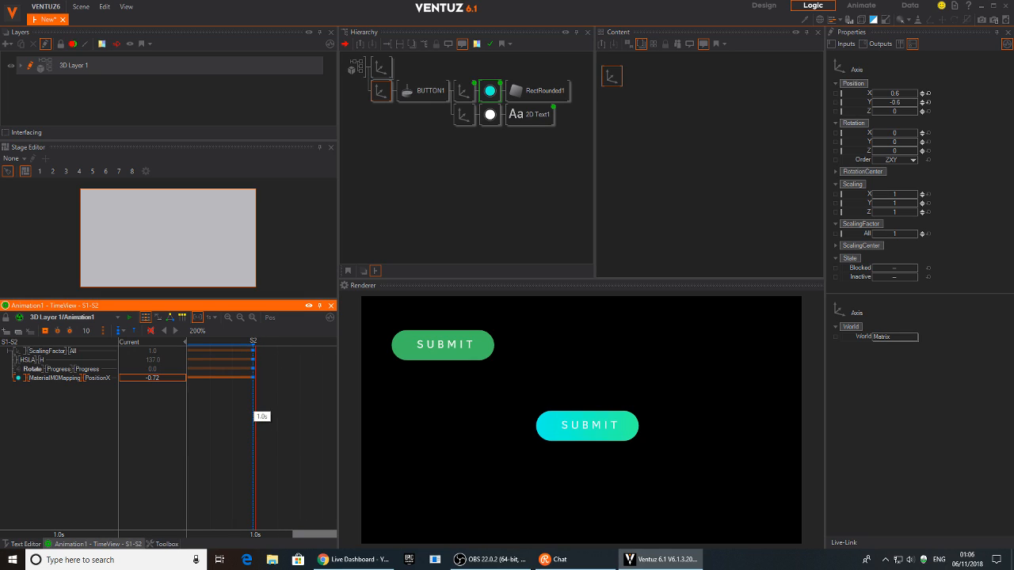
left_click(255, 341)
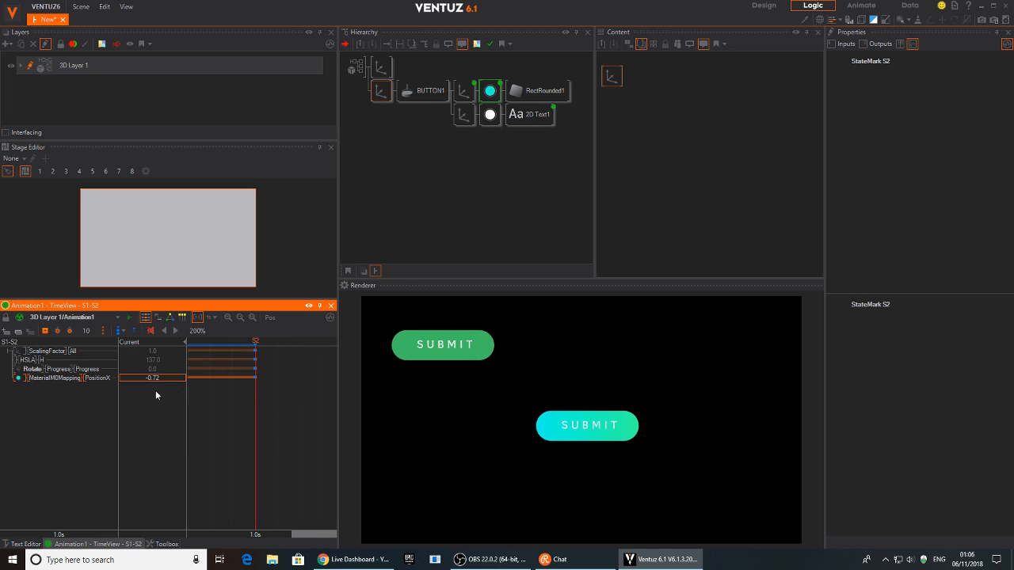
left_click_drag(137, 379, 179, 376)
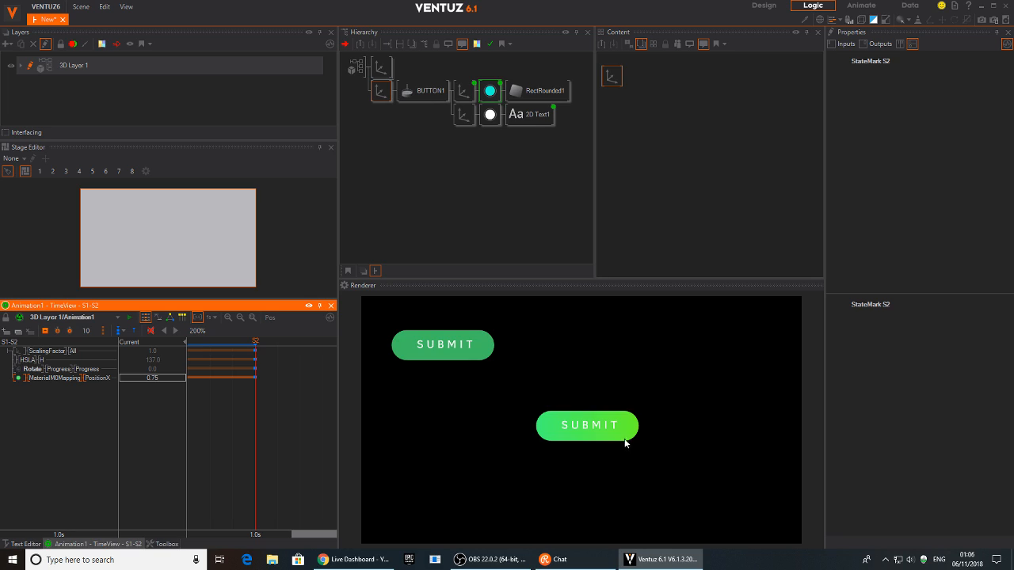
Step: Test the touch animations of the gradient and solid-color SUBMIT buttons in the renderer
left_click(589, 431)
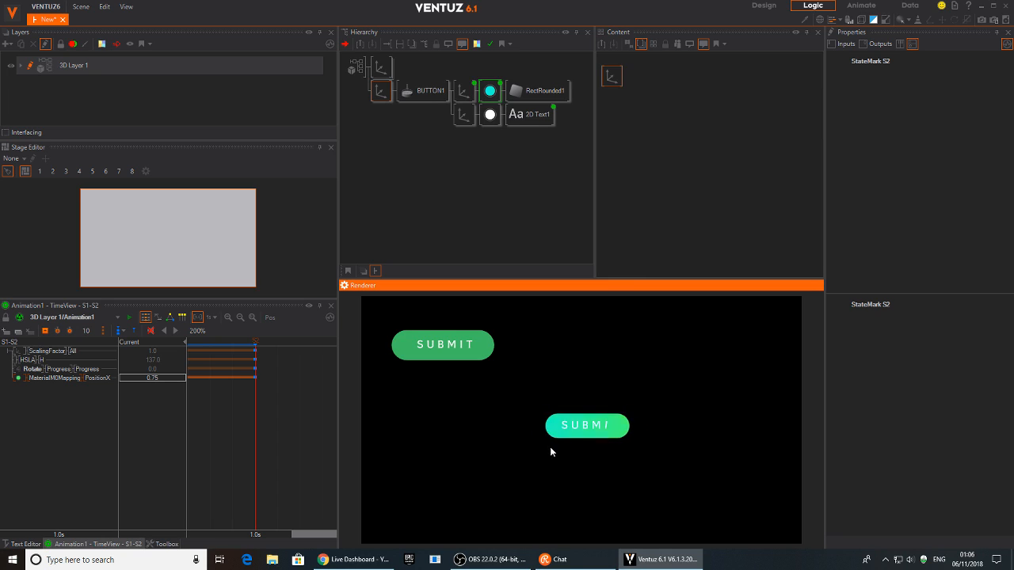
left_click(451, 351)
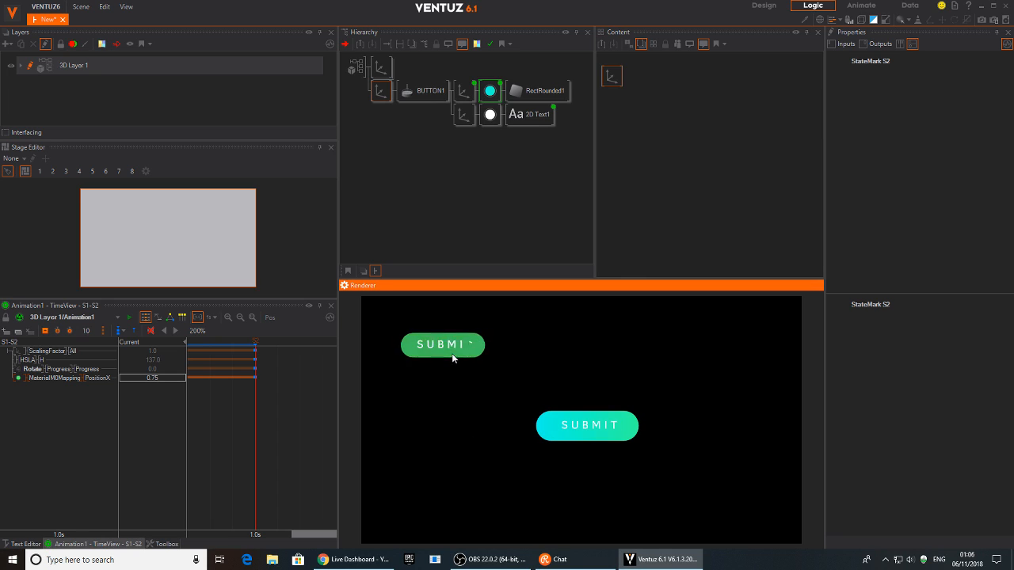
left_click(466, 348)
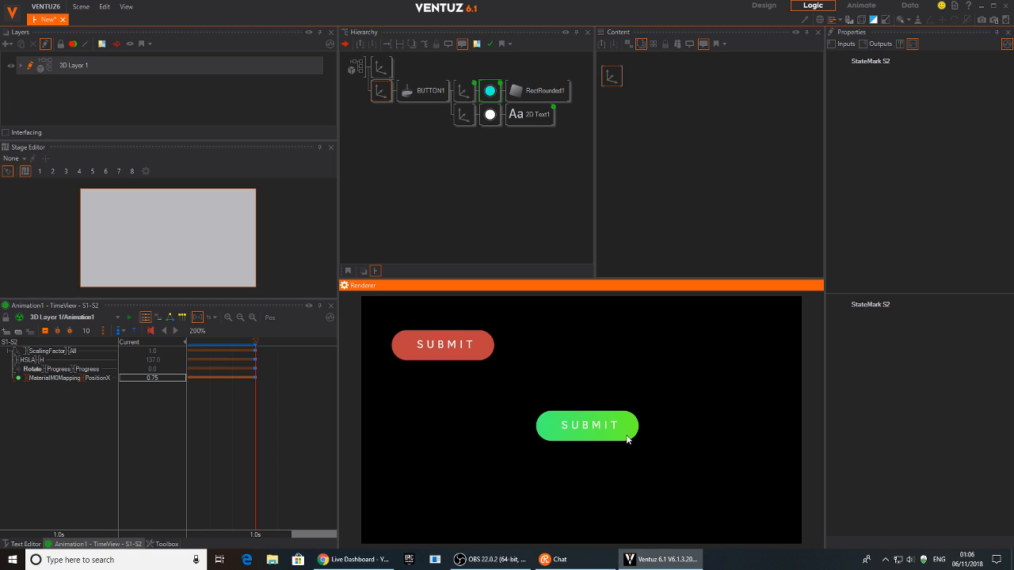
Step: Insert a Linear interpolation node between Animation1 and the gradient material's PositionX
left_click(493, 92)
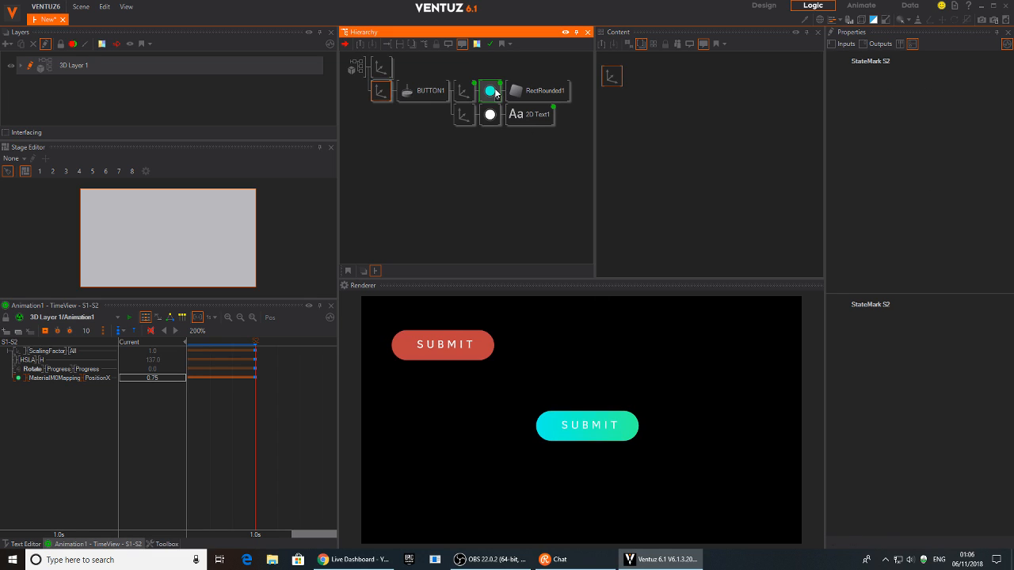
left_click(700, 194)
double_click(700, 196)
type("li")
left_click_drag(711, 241, 722, 173)
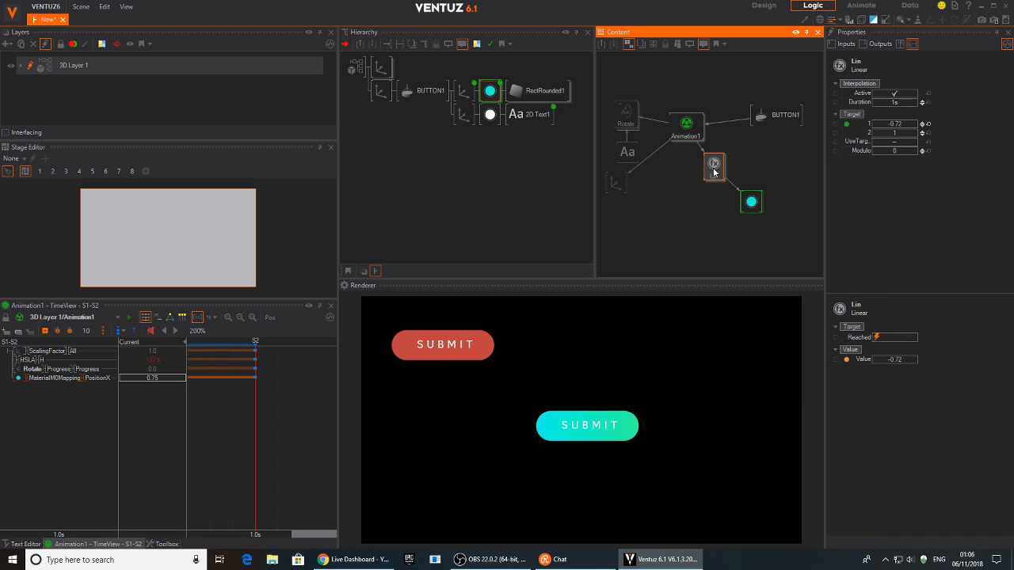
Step: Trigger the gradient SUBMIT button several times in the renderer to test its interpolated color transition
left_click(618, 423)
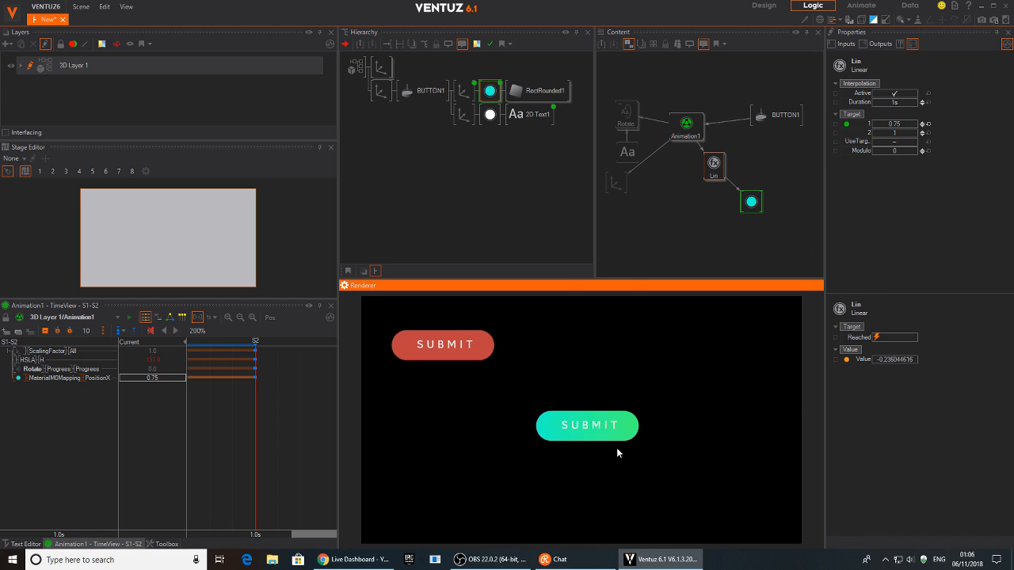
left_click(616, 438)
left_click(576, 439)
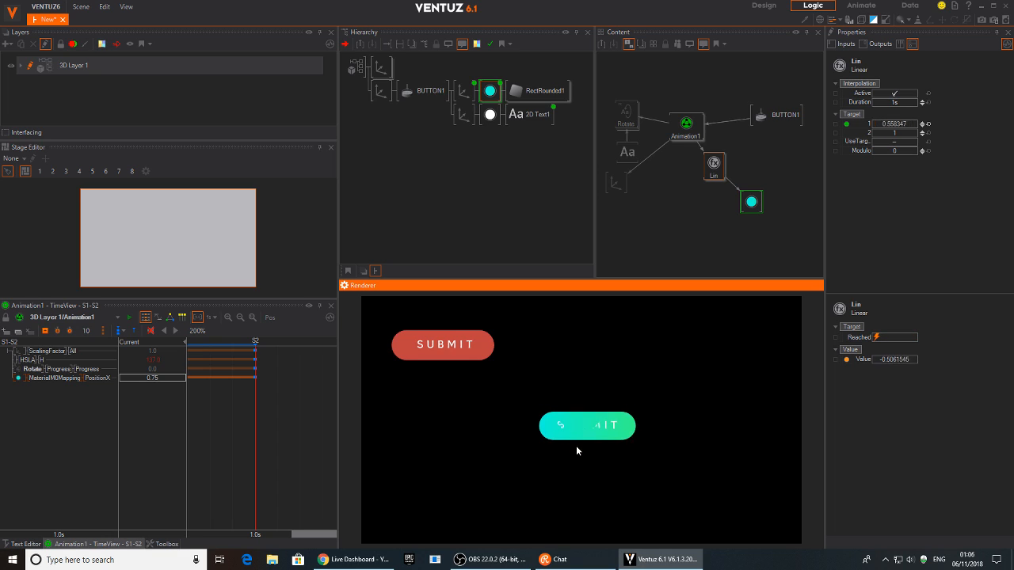
Step: Recolor the 1D Gradient's green stop at position 186 orange (RGB 255, 123, 0)
left_click(750, 204)
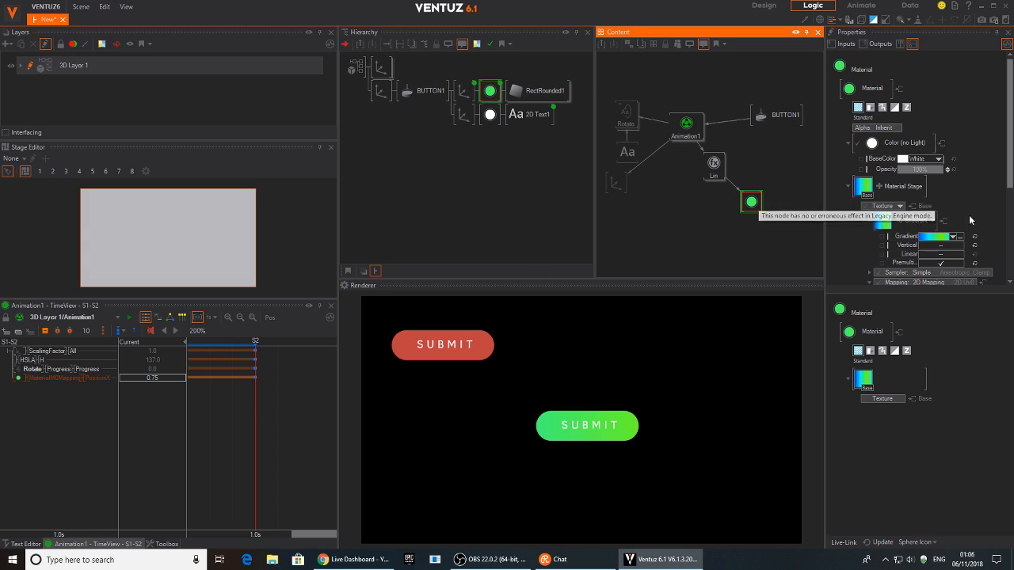
left_click(913, 237)
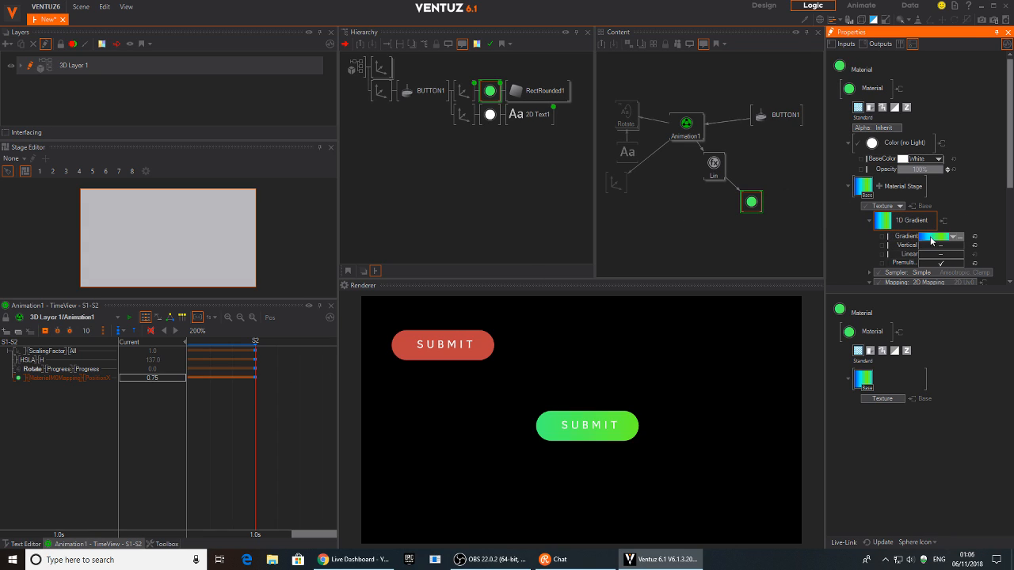
left_click(886, 222)
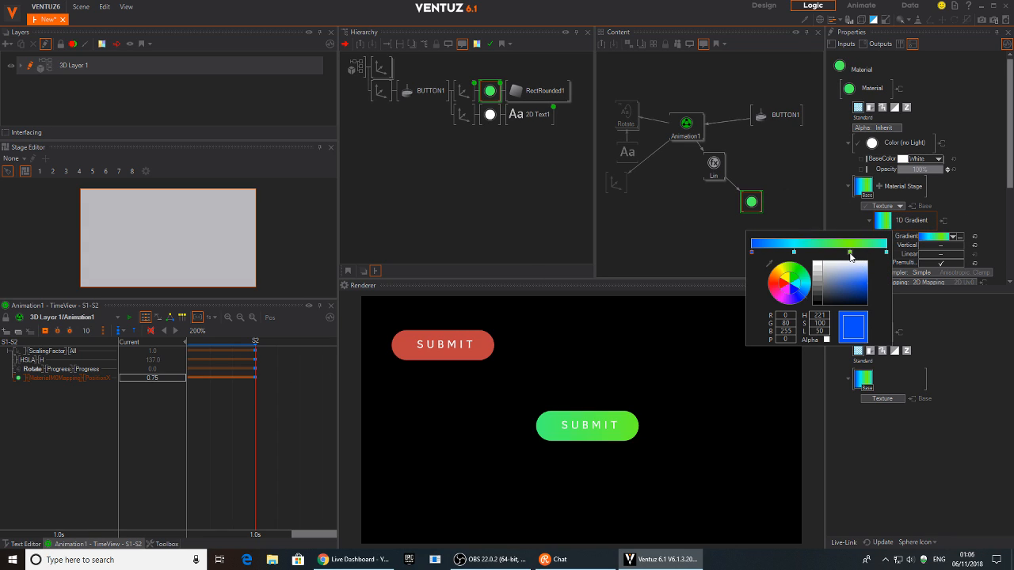
left_click(850, 253)
left_click_drag(772, 280, 775, 279)
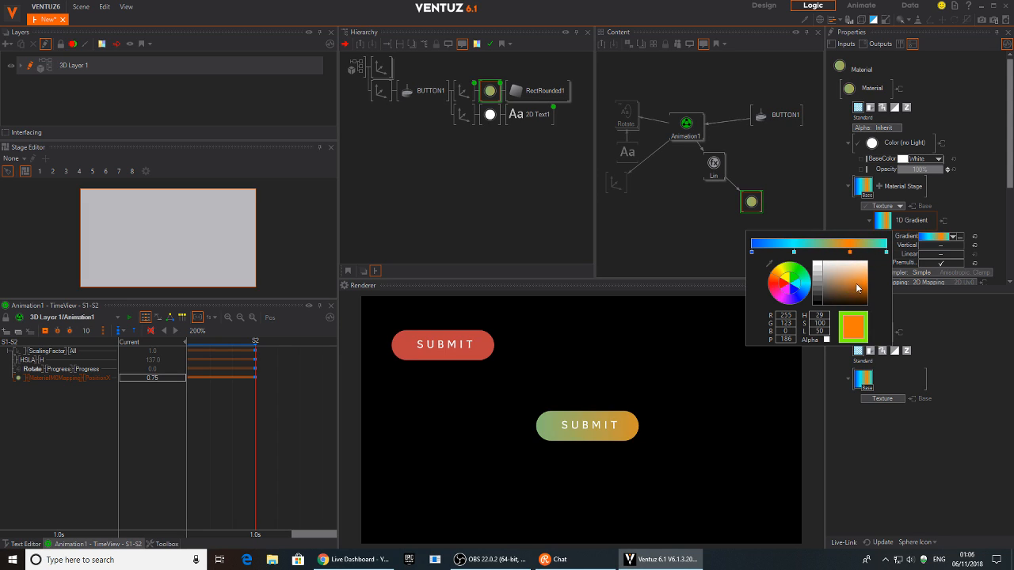
Step: Recolor the gradient's last stop red-orange and close the color editor
left_click(886, 252)
left_click(780, 282)
left_click_drag(852, 285, 873, 287)
left_click_drag(778, 284, 774, 287)
left_click(972, 216)
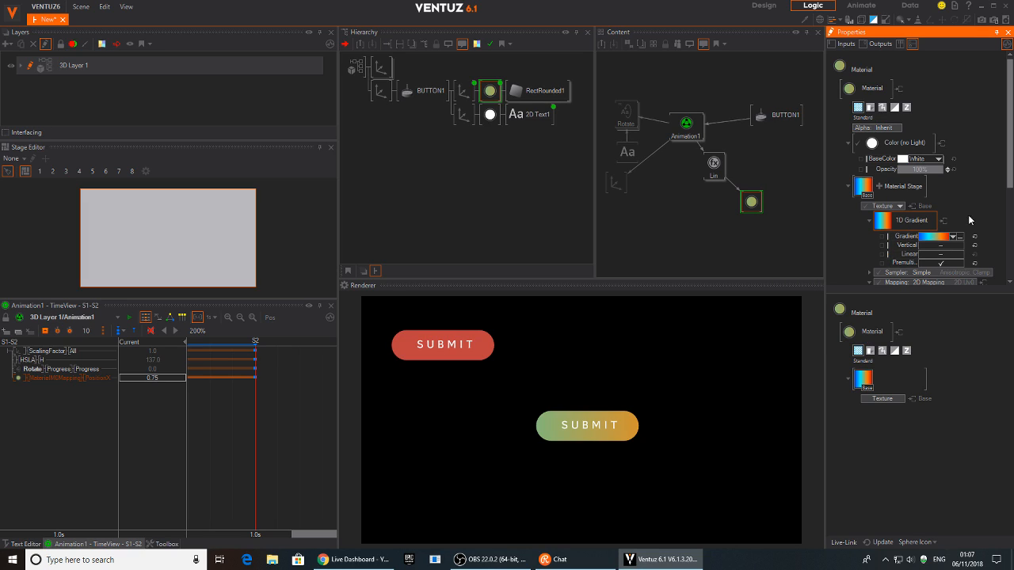
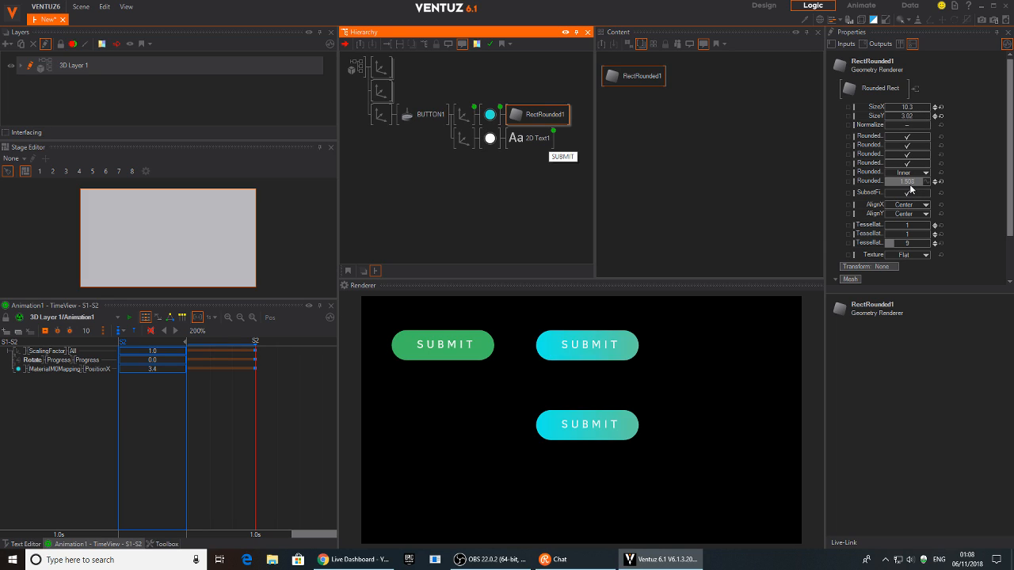
Step: Reduce the lower SUBMIT button's rounded corner radius to 0.917 and select its material
left_click_drag(910, 184, 884, 178)
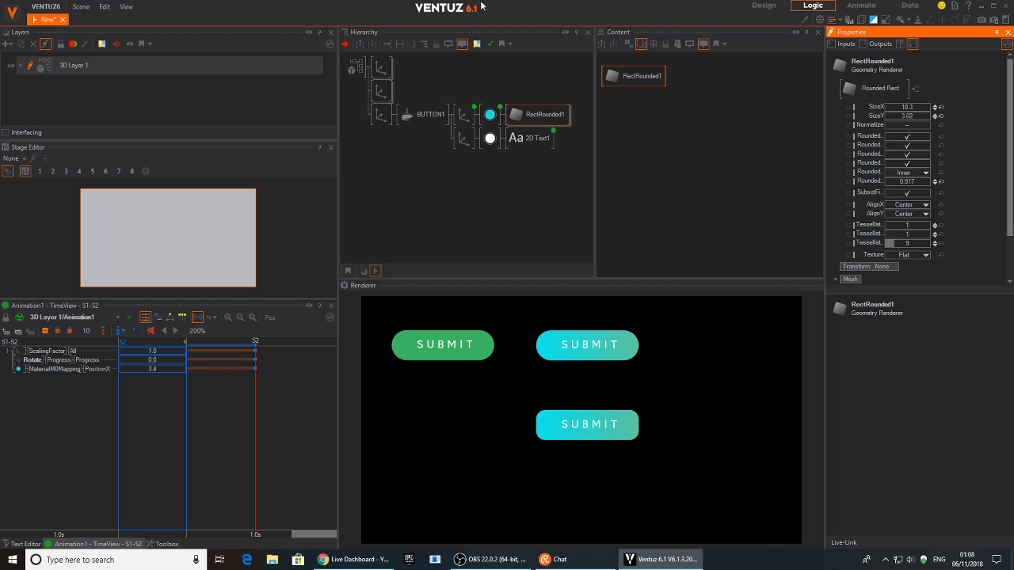
left_click(489, 115)
Step: Find and launch Adobe Photoshop CC 2019
left_click(12, 560)
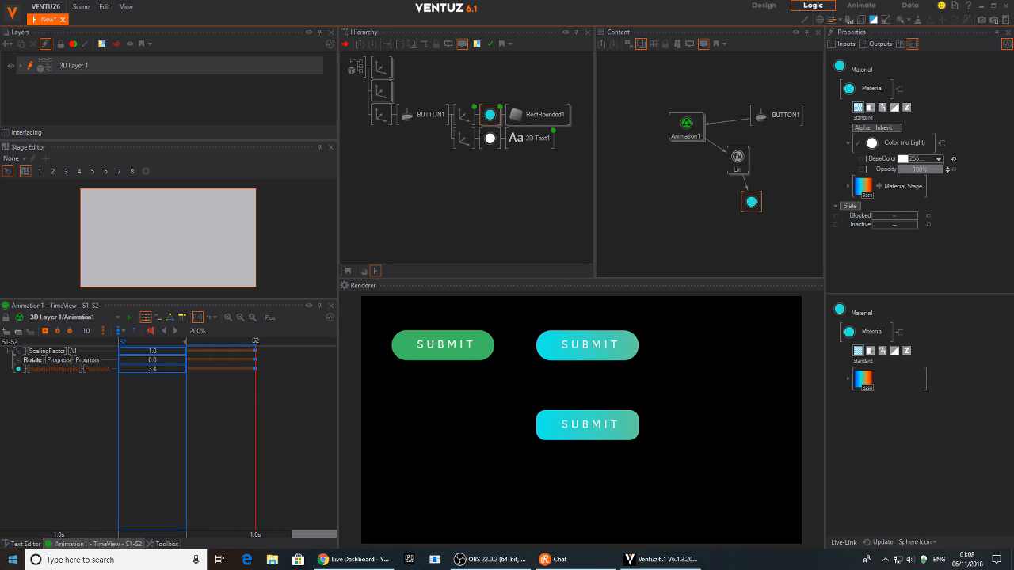
type("pho")
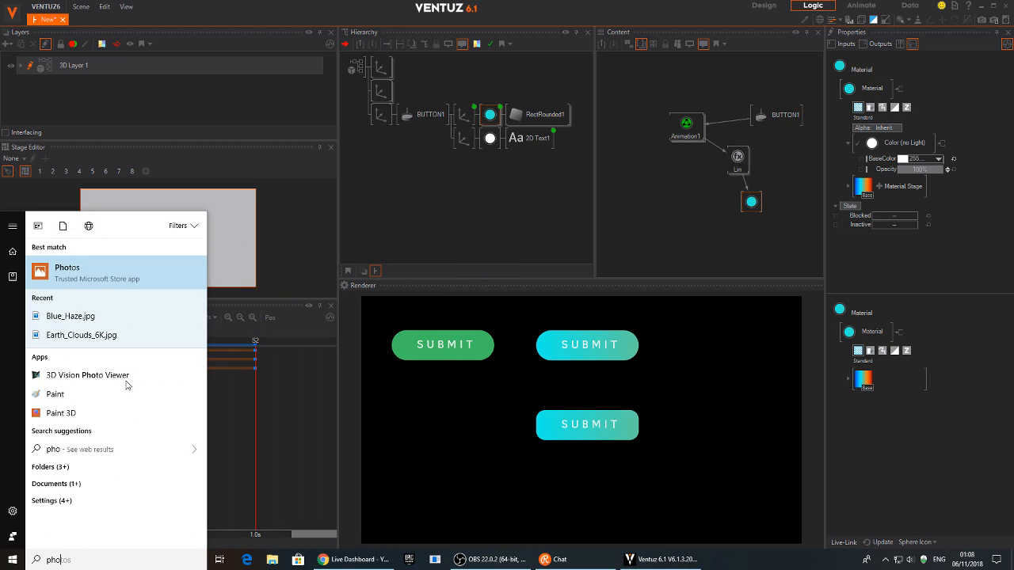
key("BackSpace")
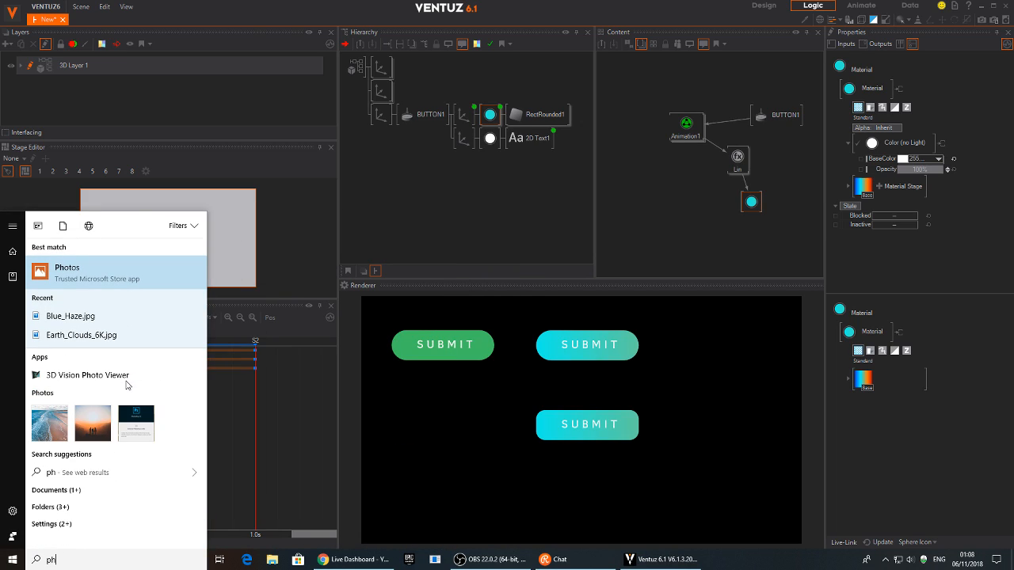
type("ot")
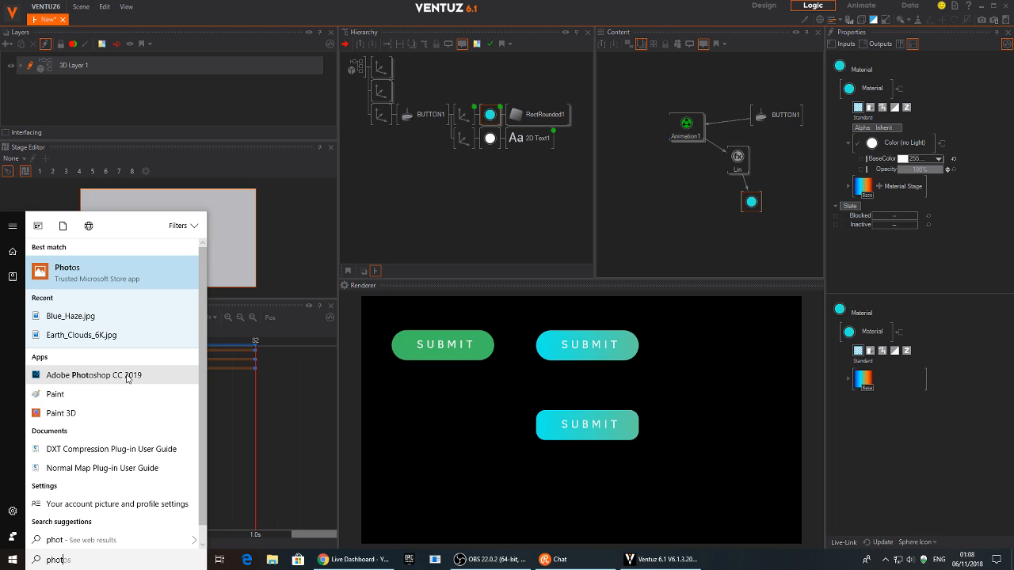
left_click(111, 378)
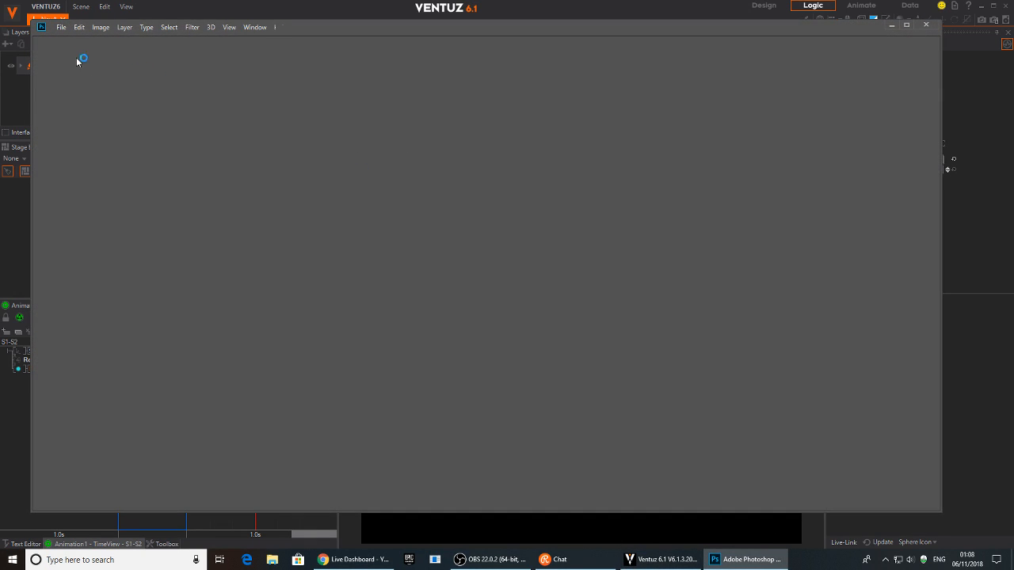
Step: Create a new 1024 x 1024 px RGB document at 72 ppi with a white background
left_click(64, 30)
left_click(68, 40)
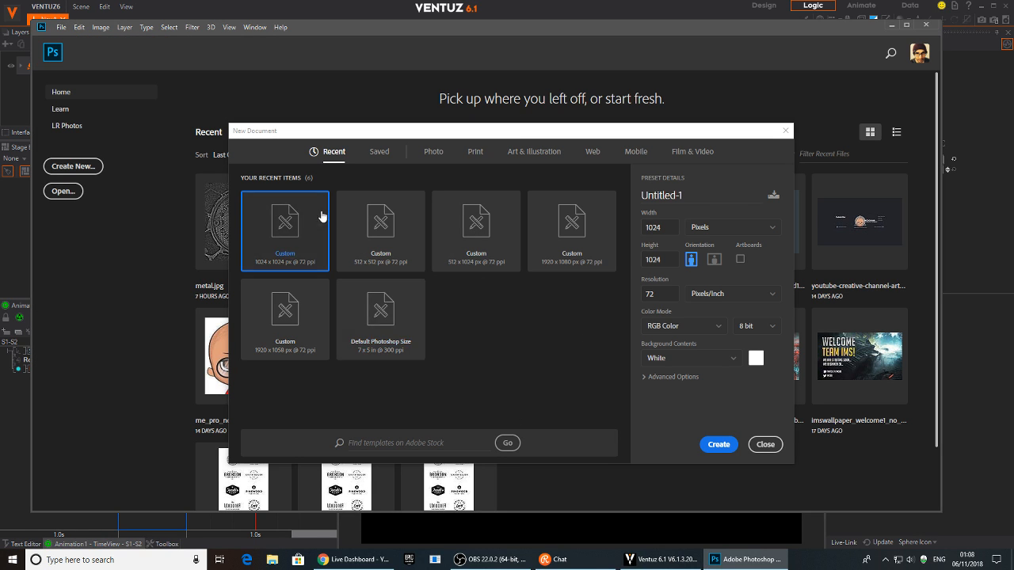
left_click(719, 445)
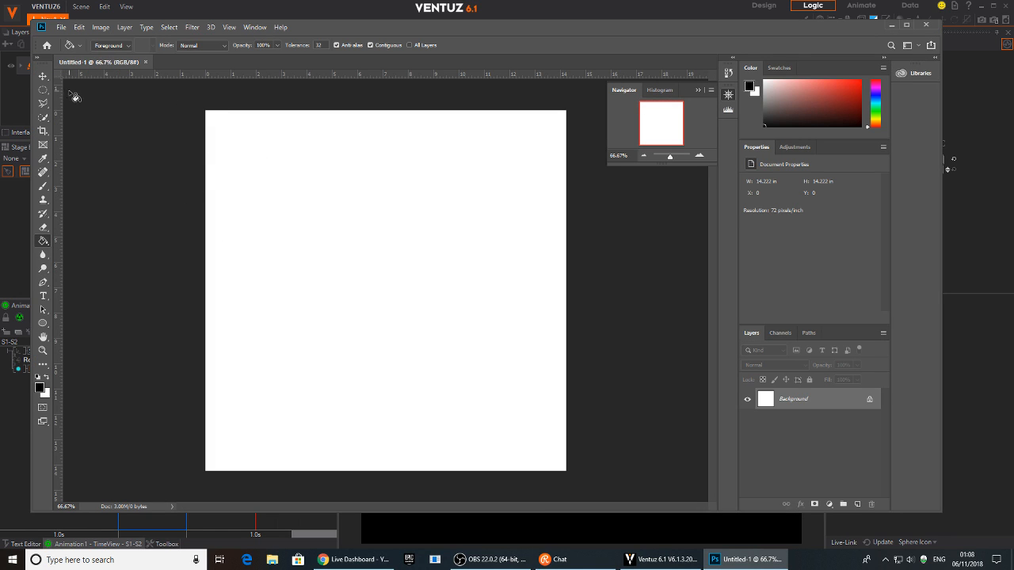
Step: Switch to the Move tool, float the document in its own window and enlarge that window
left_click(42, 76)
left_click_drag(95, 62, 213, 89)
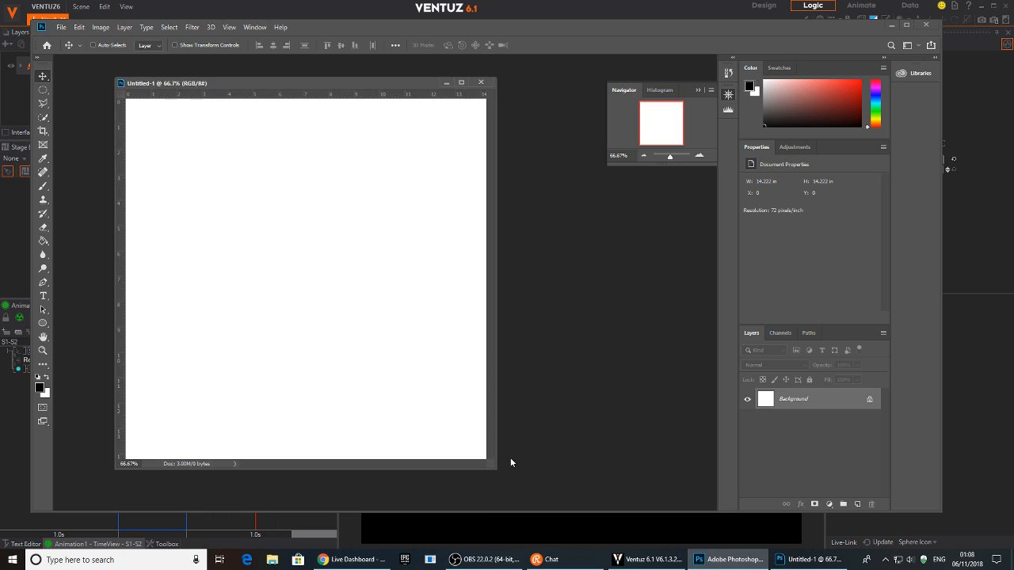
left_click_drag(489, 467, 610, 486)
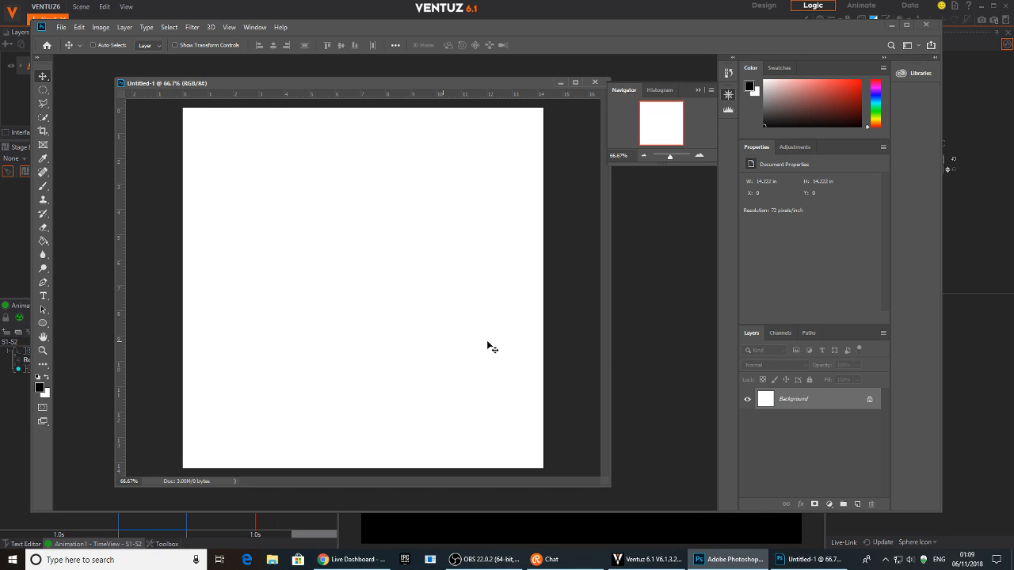
Step: Add a hidden blank layer above the background and select the Background layer
left_click(853, 505)
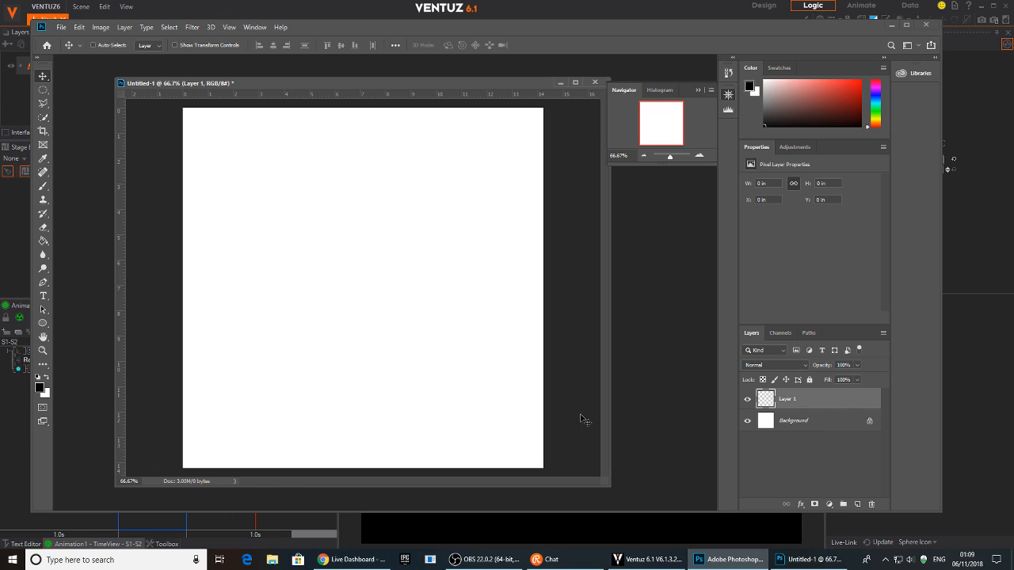
left_click(745, 401)
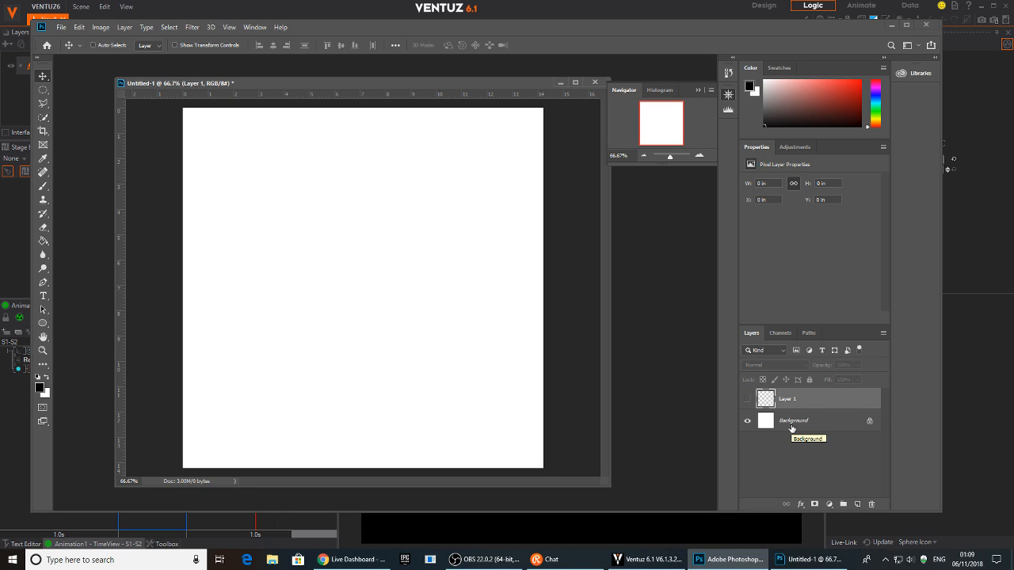
left_click(787, 424)
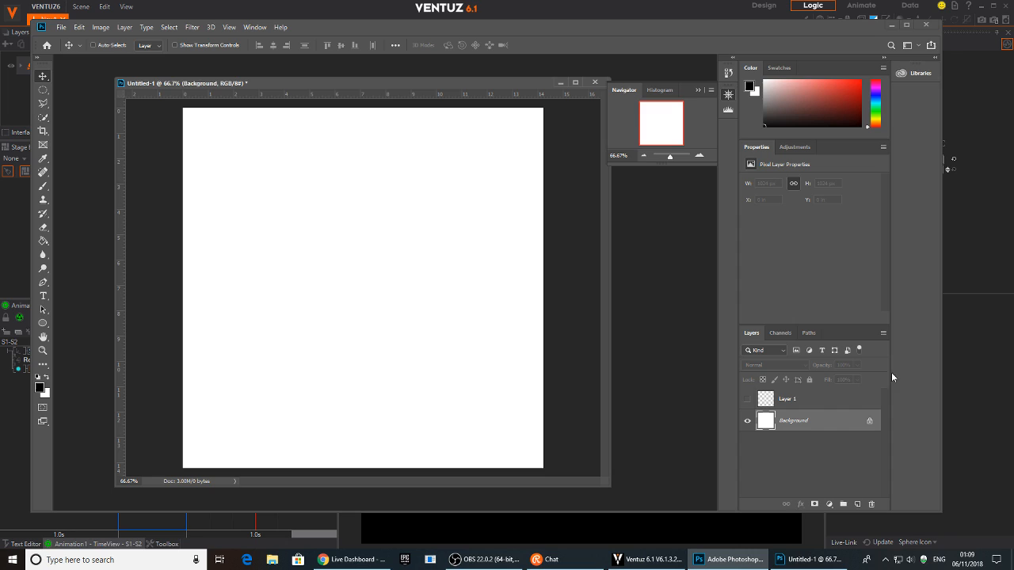
Step: Switch to Ventuz and replace the 1D Gradient texture of BUTTON1's material with the default circle image from the Loader
left_click(277, 5)
left_click(750, 201)
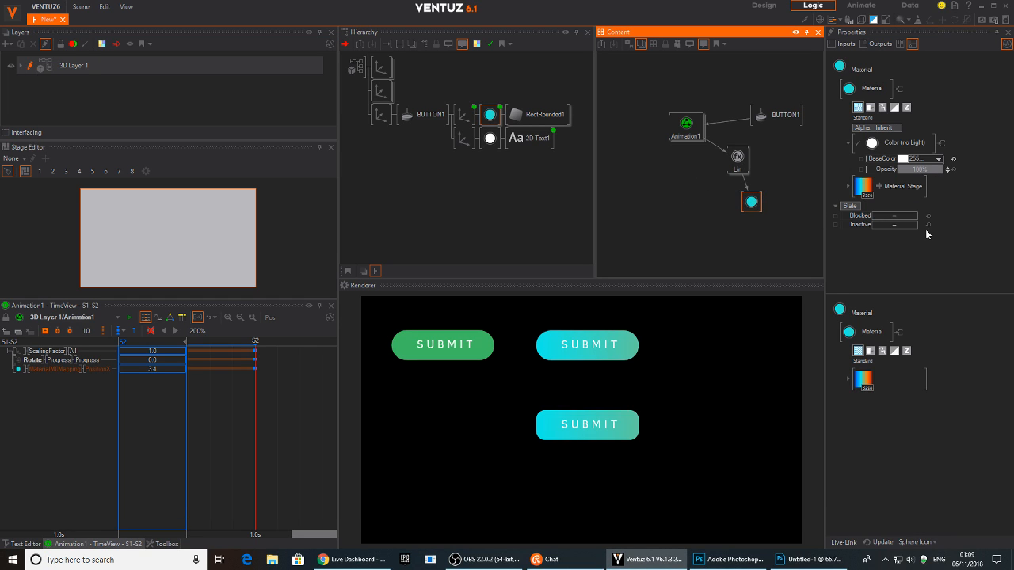
left_click(862, 186)
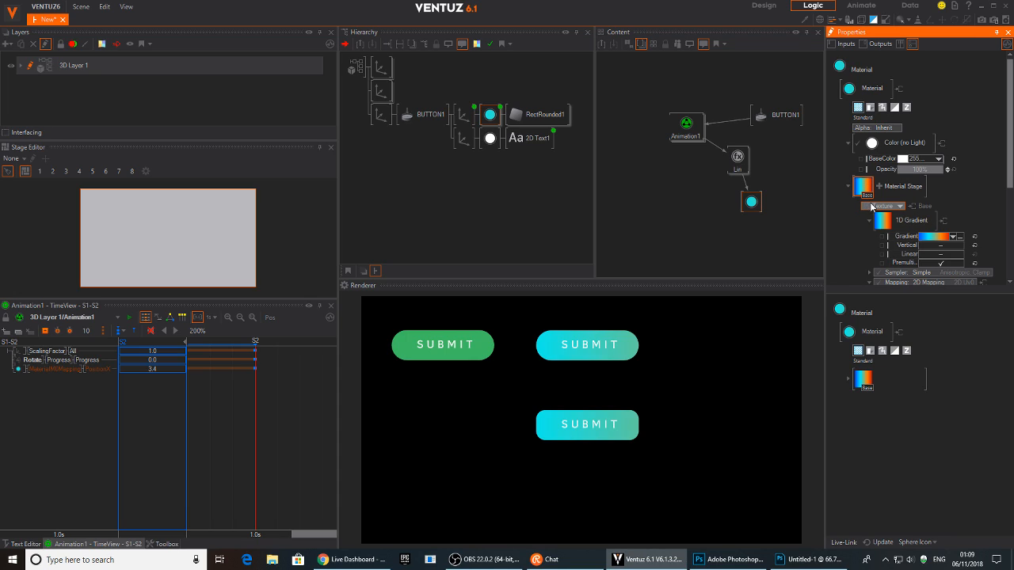
left_click(881, 206)
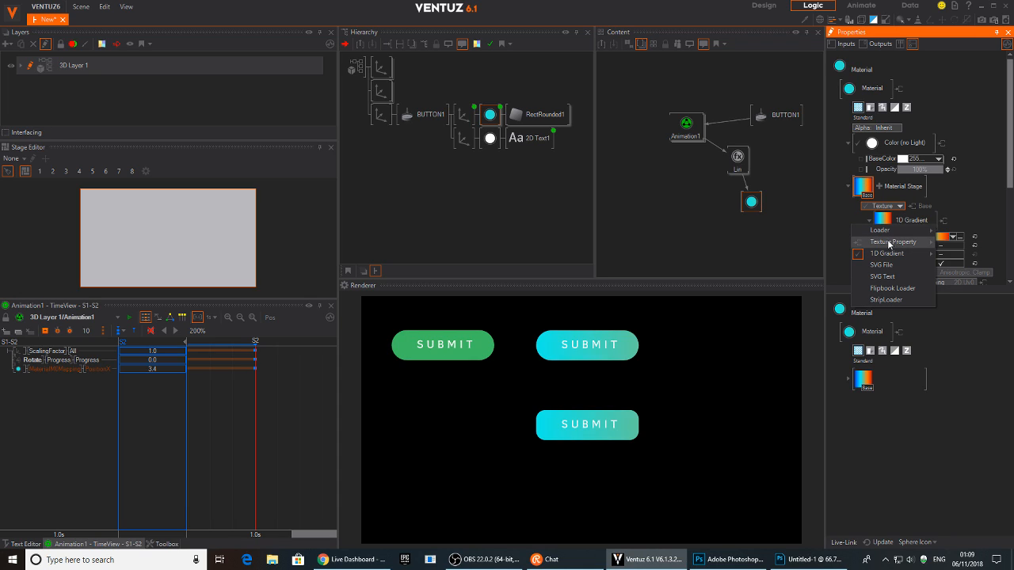
mouse_move(886, 252)
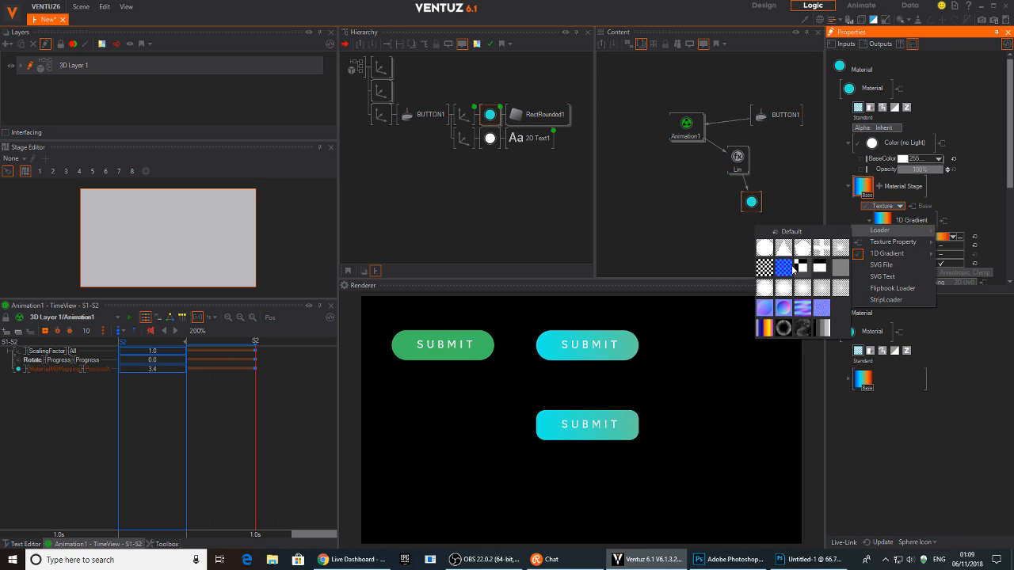
left_click(764, 248)
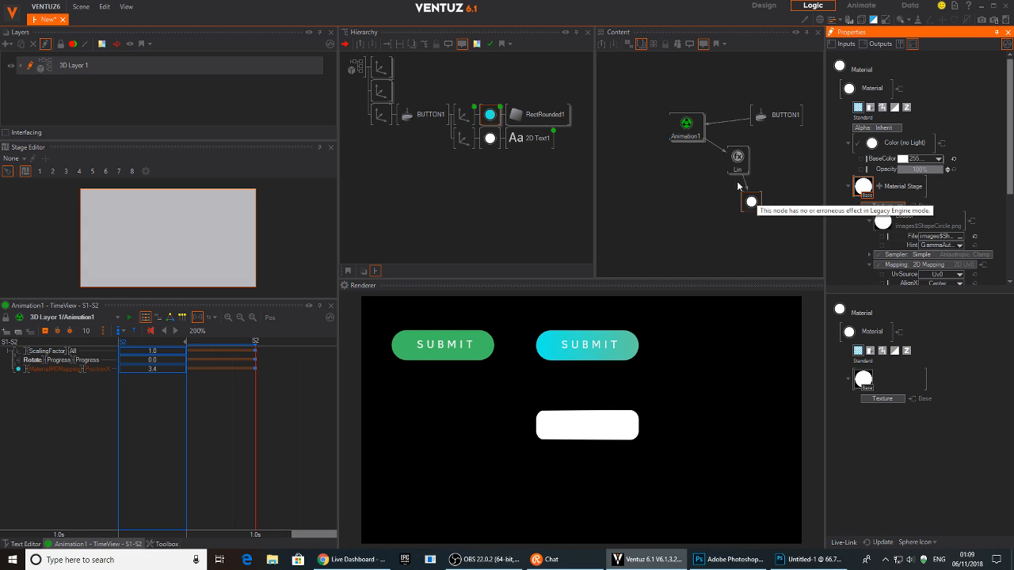
Step: Reposition the material node slightly in the content graph and change its texture's Sampler type from Simple to Advanced
left_click_drag(743, 202, 722, 210)
scroll(963, 150, "down", 5)
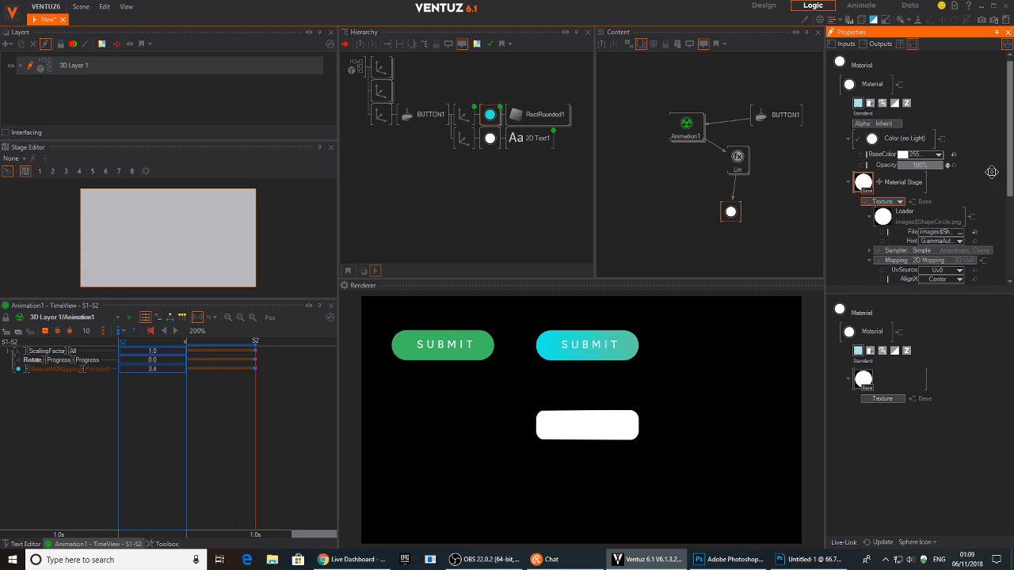
scroll(968, 136, "up", 1)
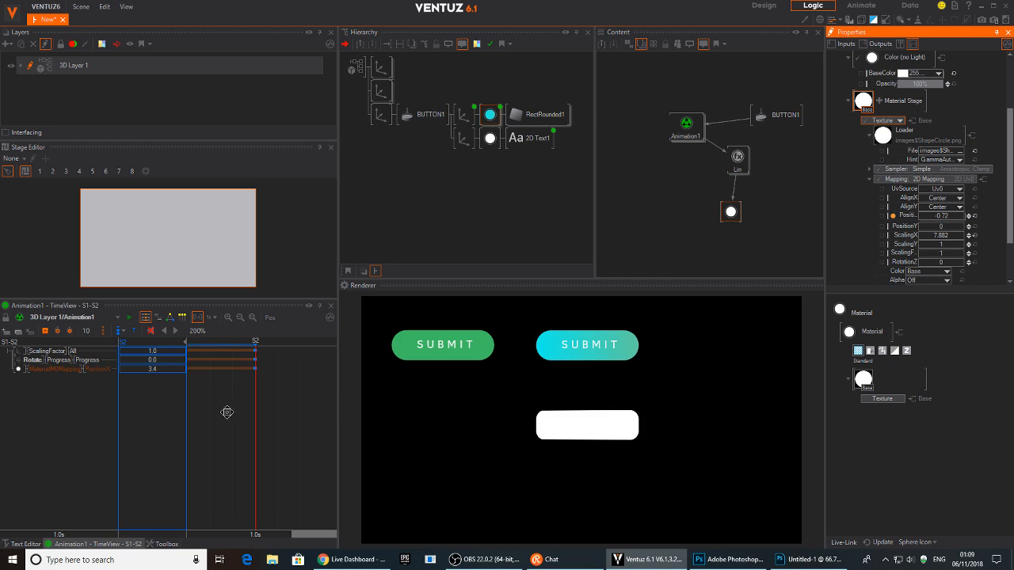
middle_click_drag(226, 412, 326, 411)
scroll(280, 417, "down", 5)
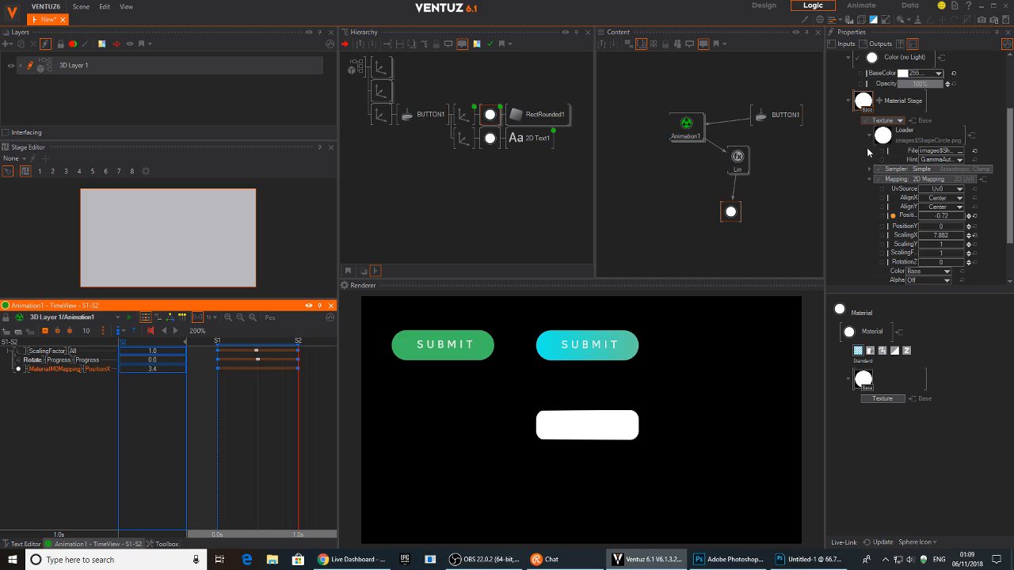
left_click(983, 171)
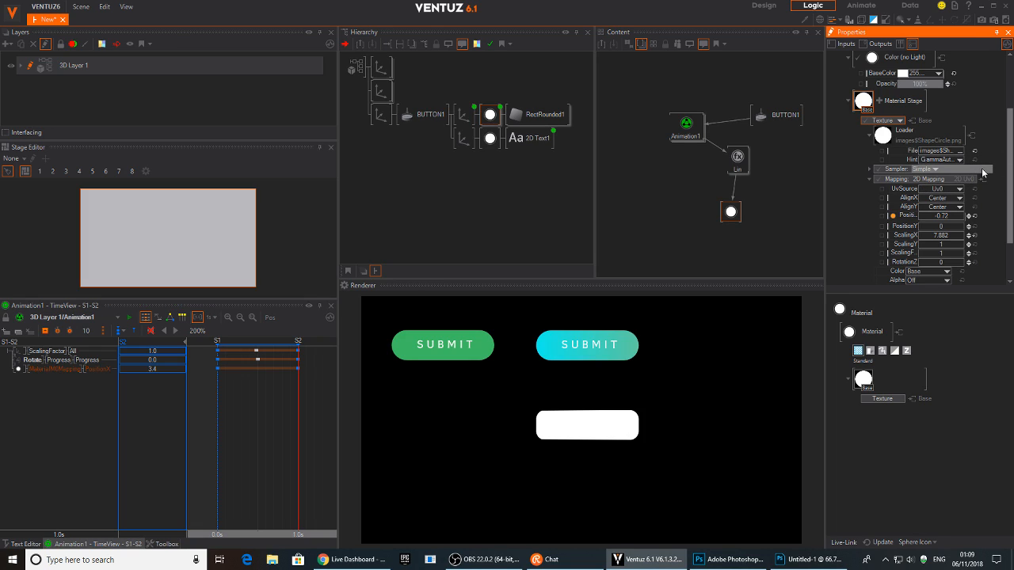
left_click(934, 170)
mouse_move(927, 184)
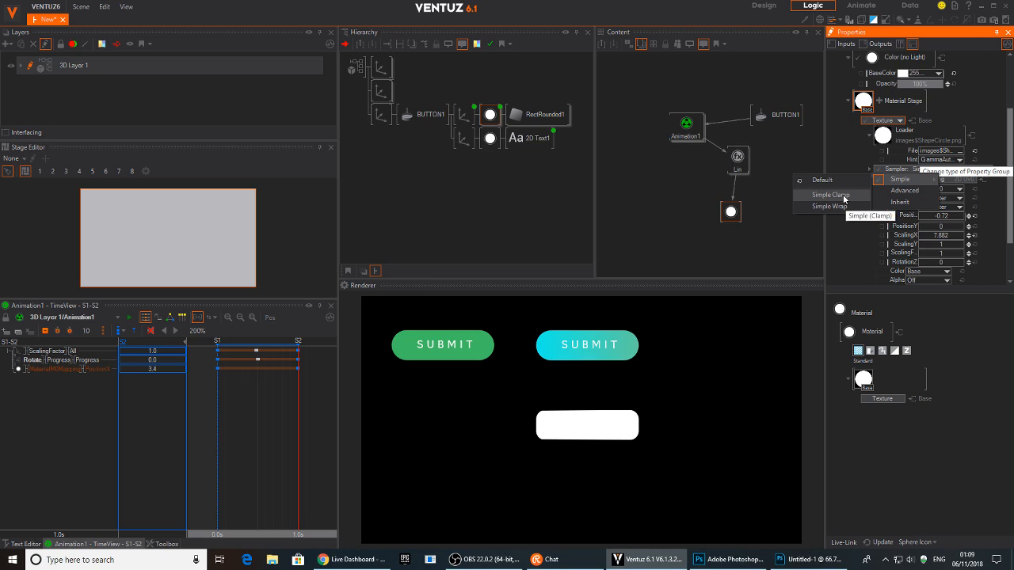
left_click(912, 197)
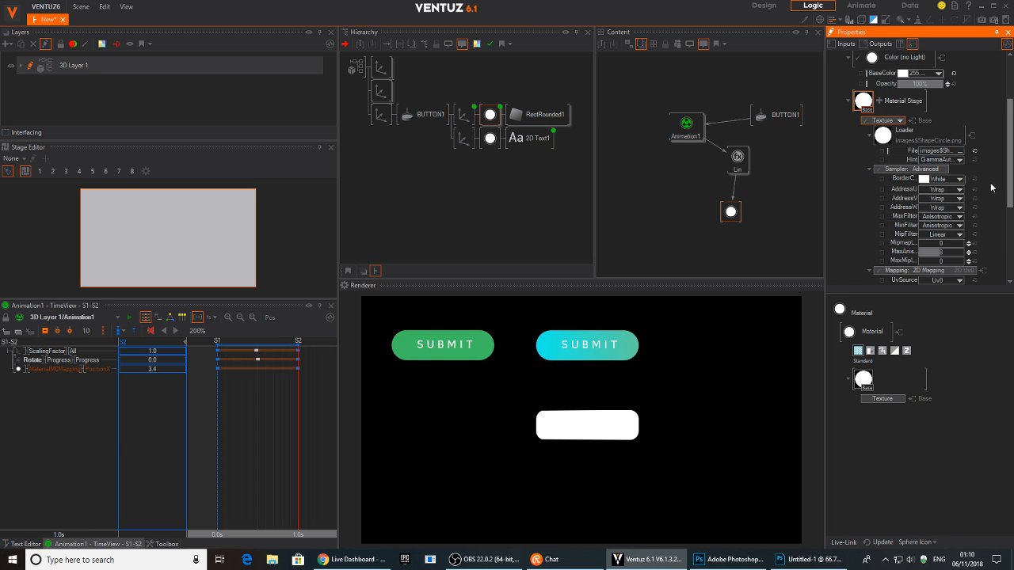
Step: Set the sampler's AddressU, AddressV and AddressW modes to Border
scroll(970, 181, "down", 2)
scroll(971, 180, "up", 1)
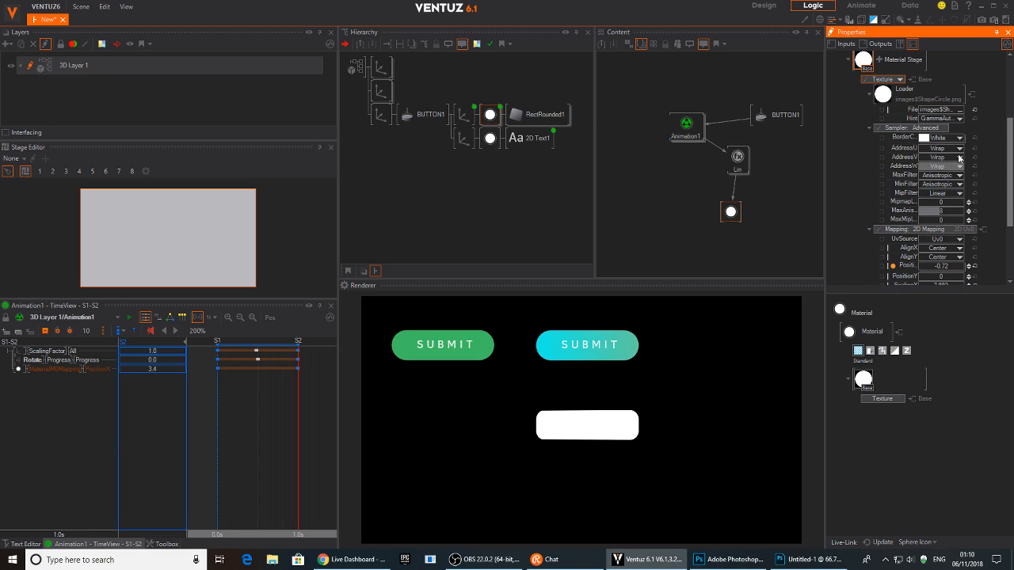
left_click(947, 148)
left_click(929, 193)
left_click(943, 156)
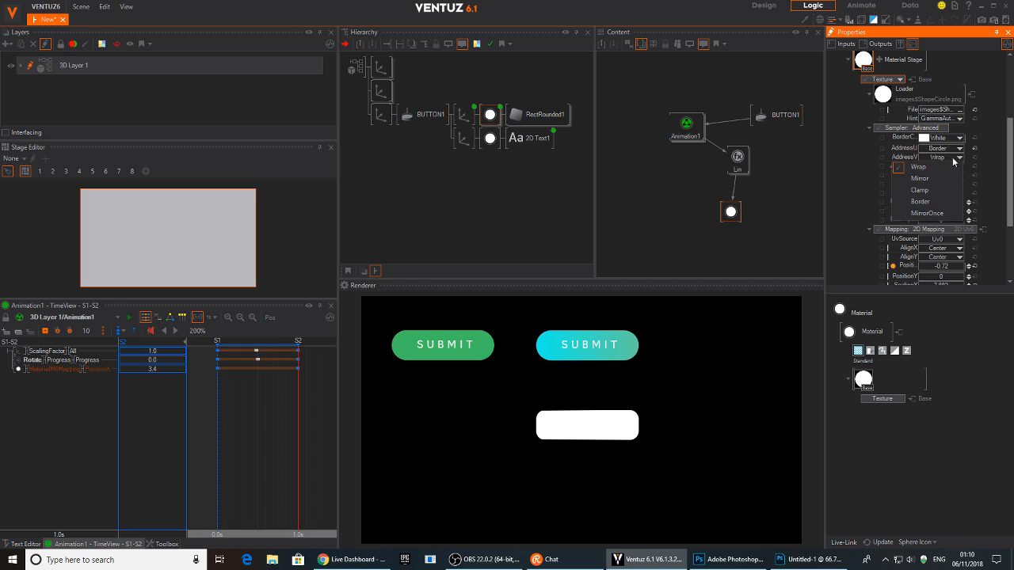
left_click(927, 190)
left_click(942, 157)
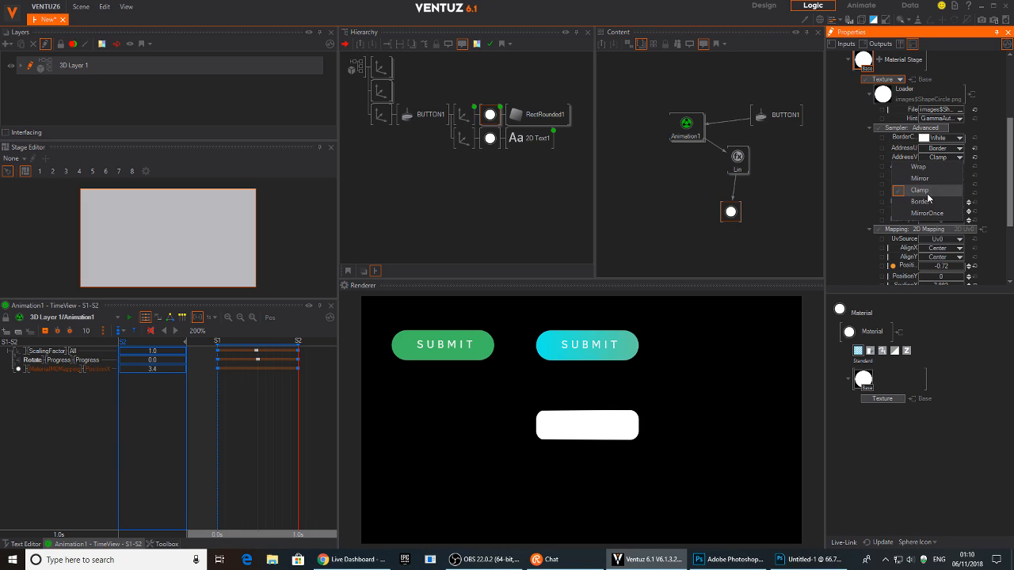
left_click(929, 200)
left_click(956, 166)
left_click(934, 210)
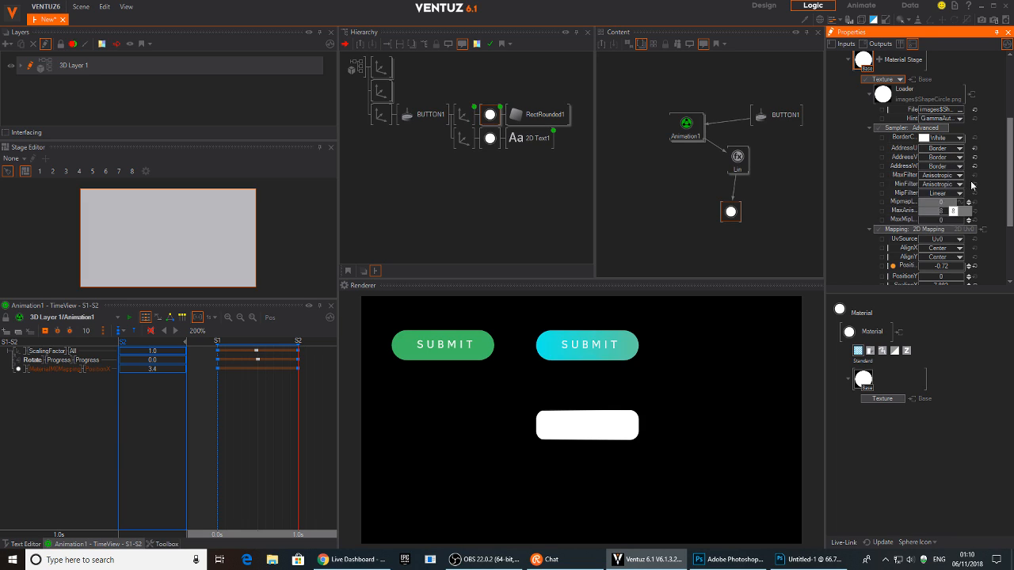
Step: Move Animation1's time cursor to keyframe S1 and set the material mapping's PositionX there to -0.071
scroll(975, 142, "down", 3)
scroll(975, 135, "down", 1)
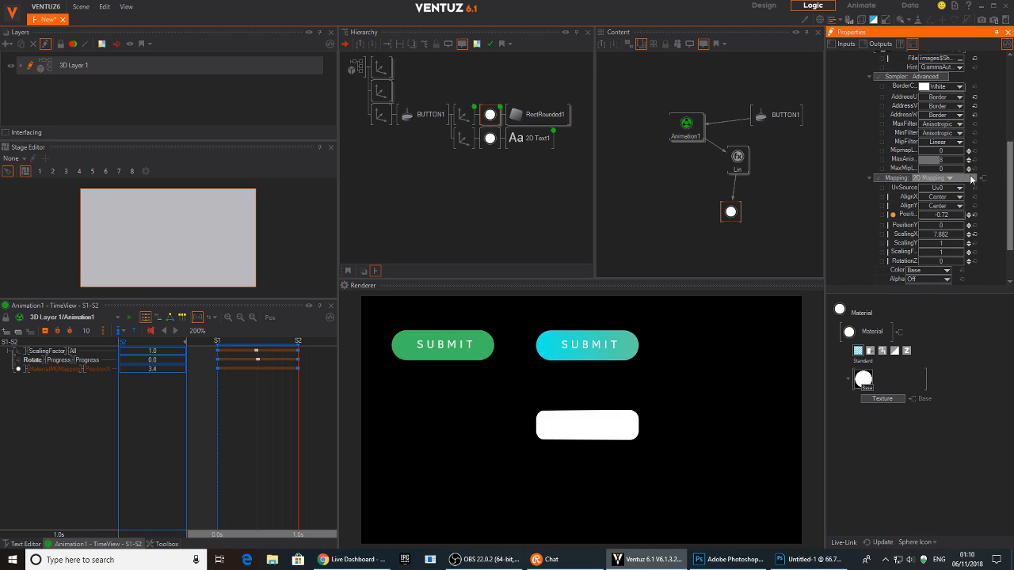
scroll(973, 151, "down", 3)
scroll(971, 146, "up", 2)
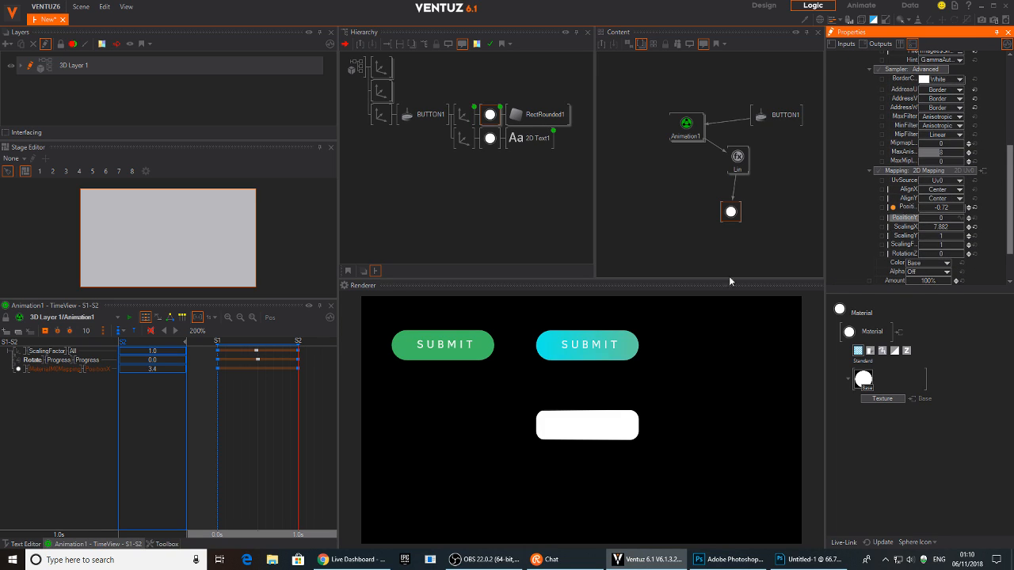
left_click(225, 404)
left_click_drag(225, 409, 188, 413)
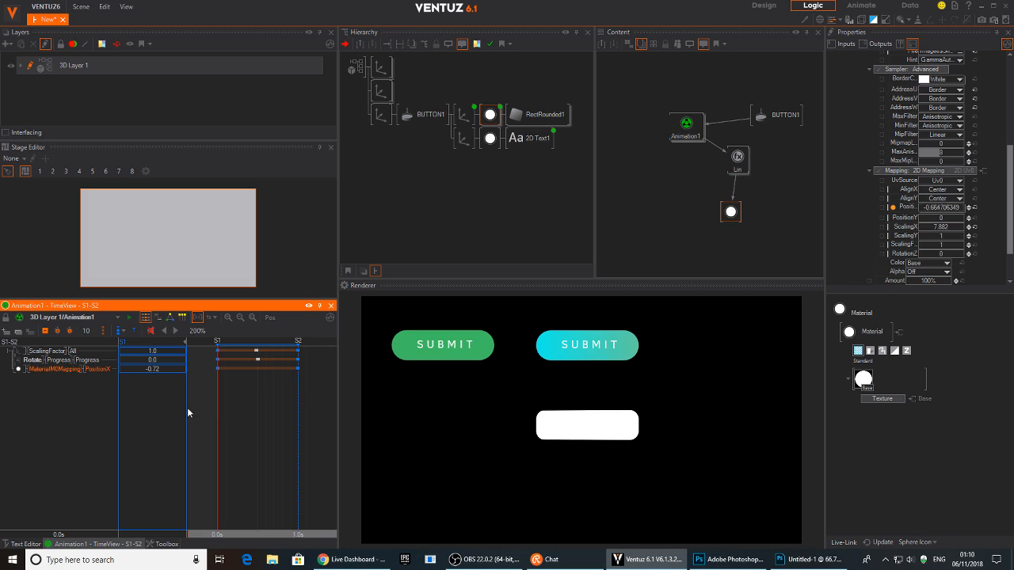
mouse_move(153, 379)
left_mouse_down()
mouse_move(125, 375)
mouse_move(187, 373)
mouse_move(122, 375)
mouse_move(160, 374)
mouse_move(151, 366)
mouse_move(139, 377)
left_mouse_up()
double_click(159, 369)
type("0")
key("Return")
Step: Delete the Lin interpolation node between Animation1 and the material, then set PositionX at S1 to -3.708
left_click(735, 161)
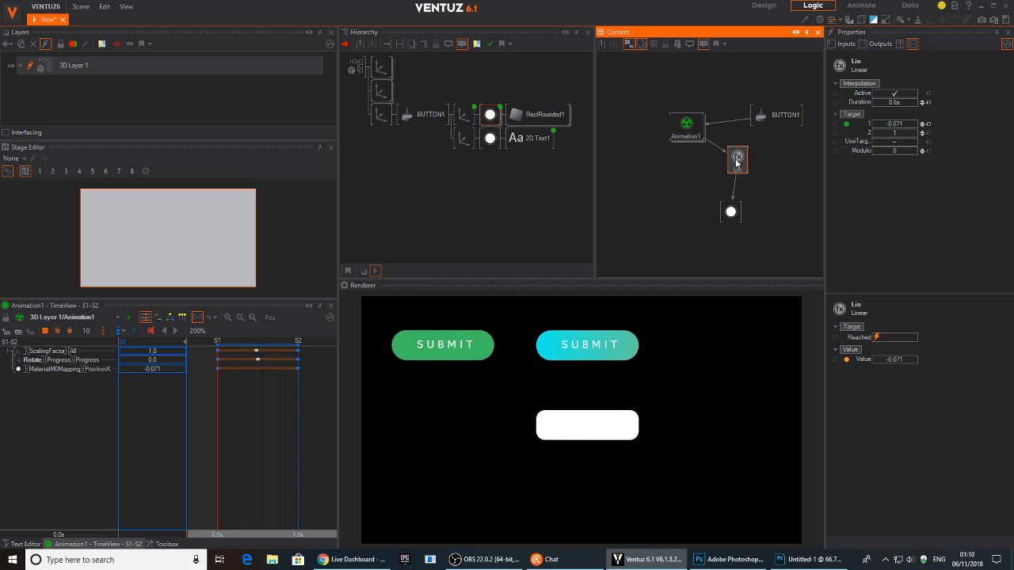
key("Delete")
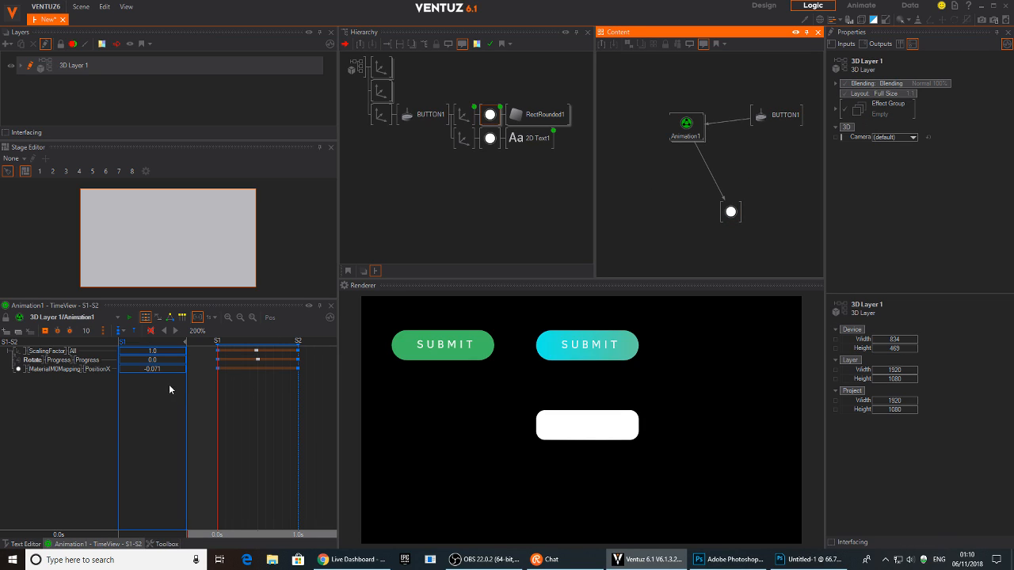
left_click_drag(131, 369, 115, 369)
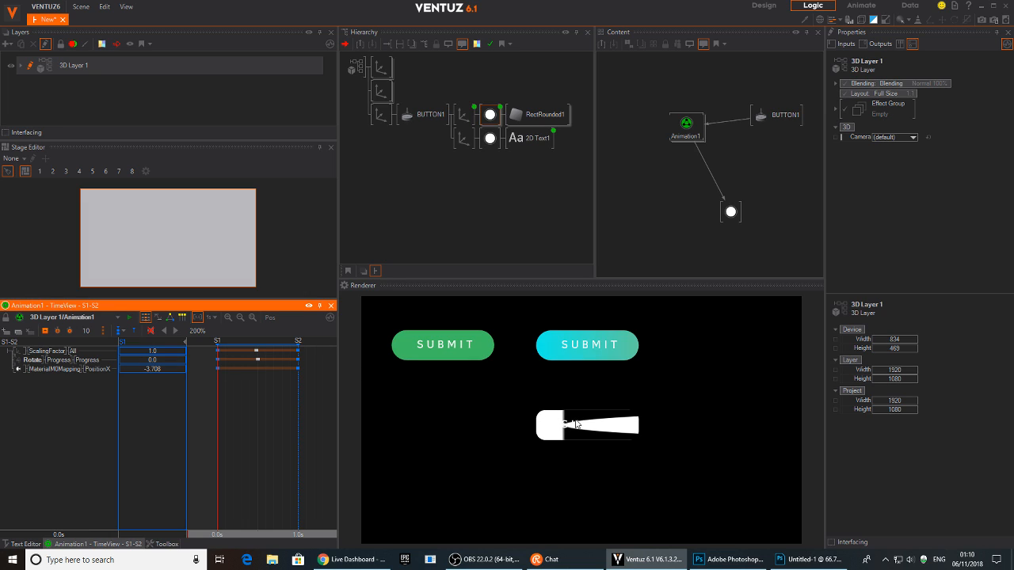
Step: Select the button's material and widen its properties area and label column so the full sampler property names are readable
left_click(730, 212)
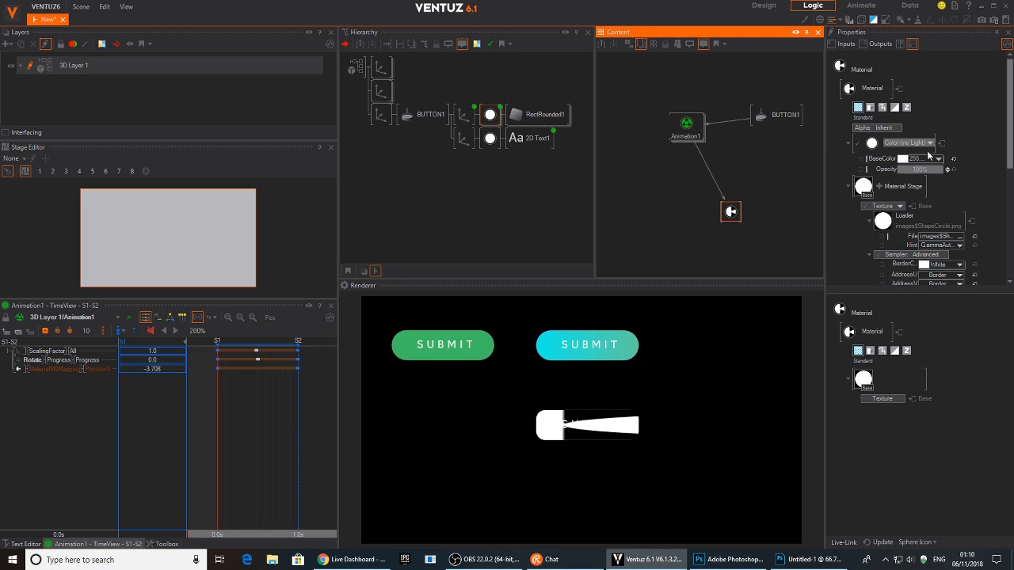
scroll(971, 83, "down", 5)
scroll(994, 142, "down", 4)
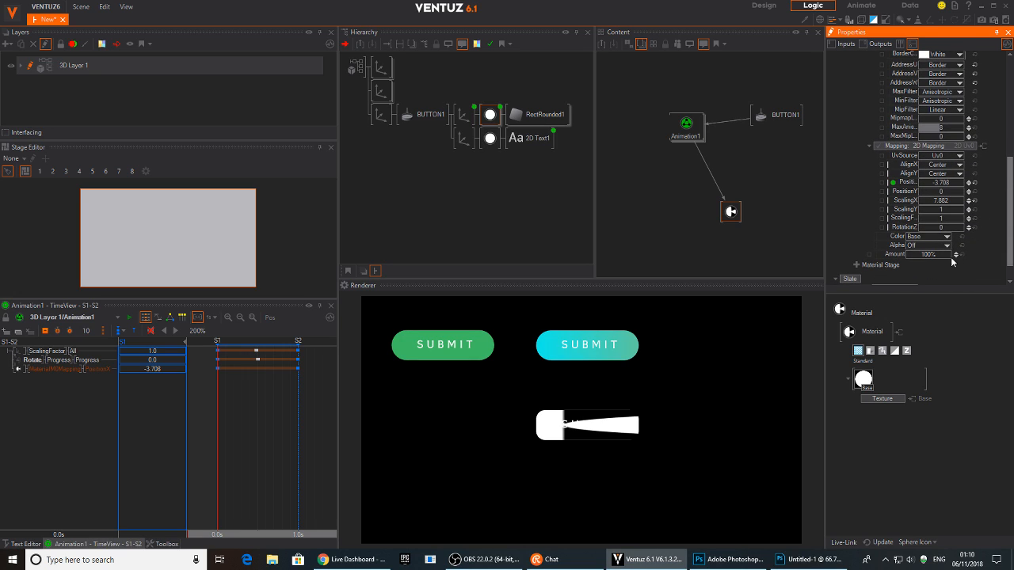
scroll(978, 121, "up", 3)
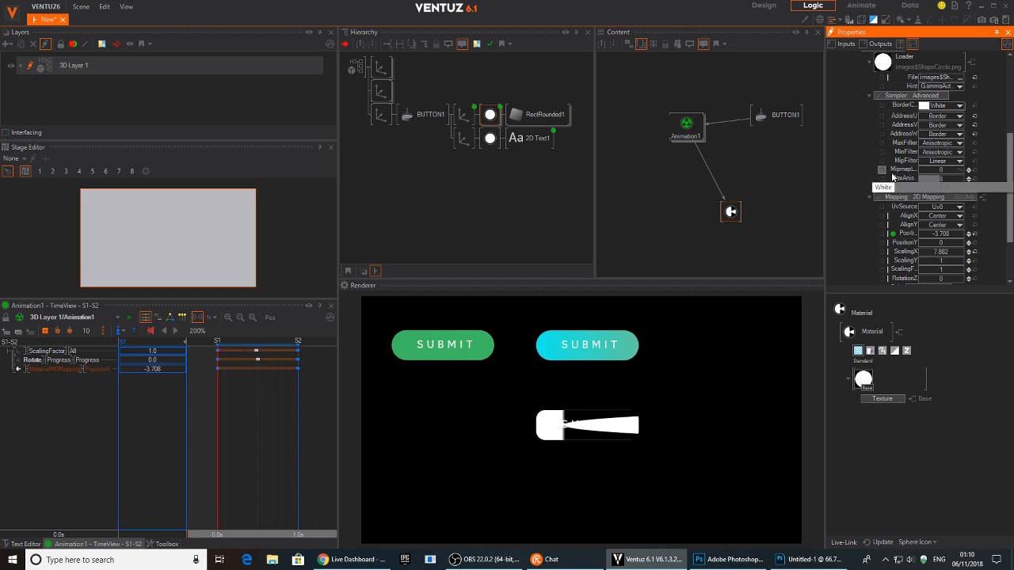
left_click_drag(825, 113, 724, 113)
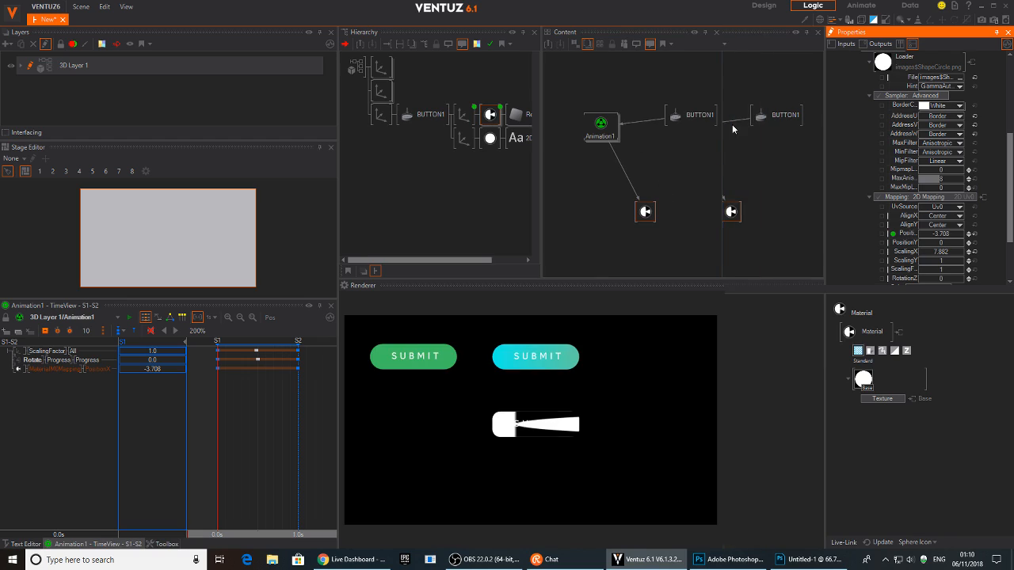
left_click(859, 106)
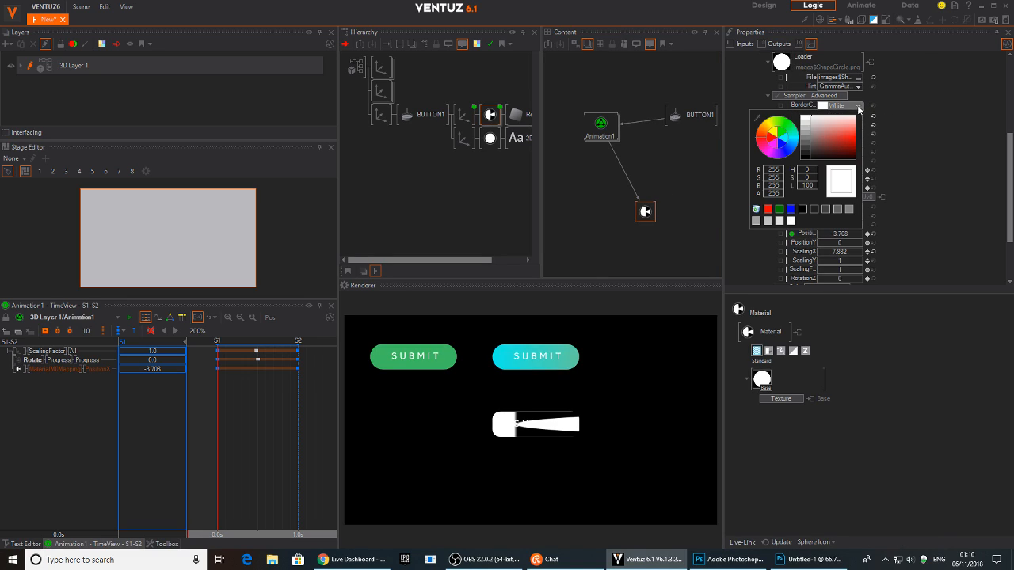
left_click(932, 111)
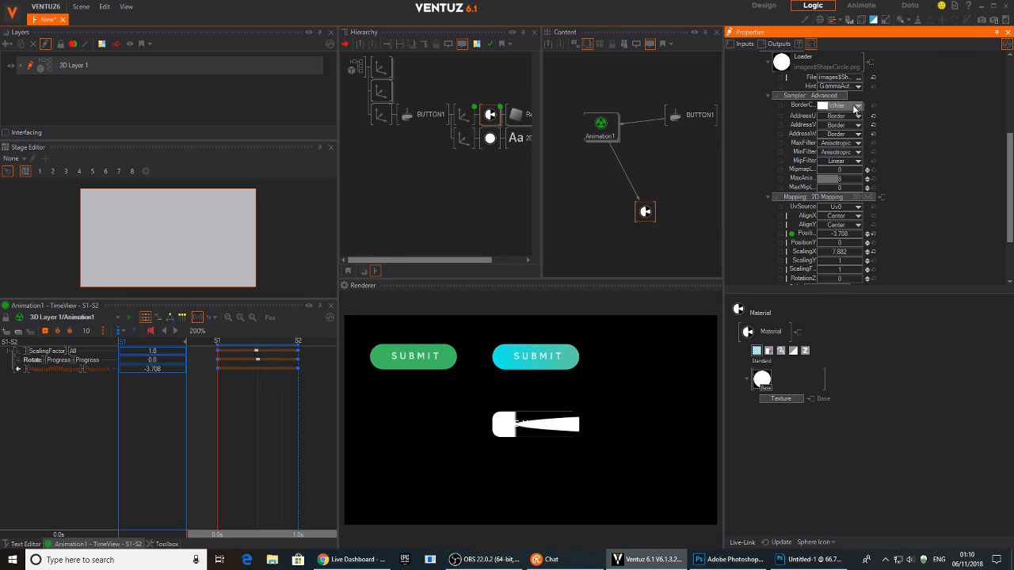
scroll(898, 99, "up", 1)
scroll(895, 107, "up", 2)
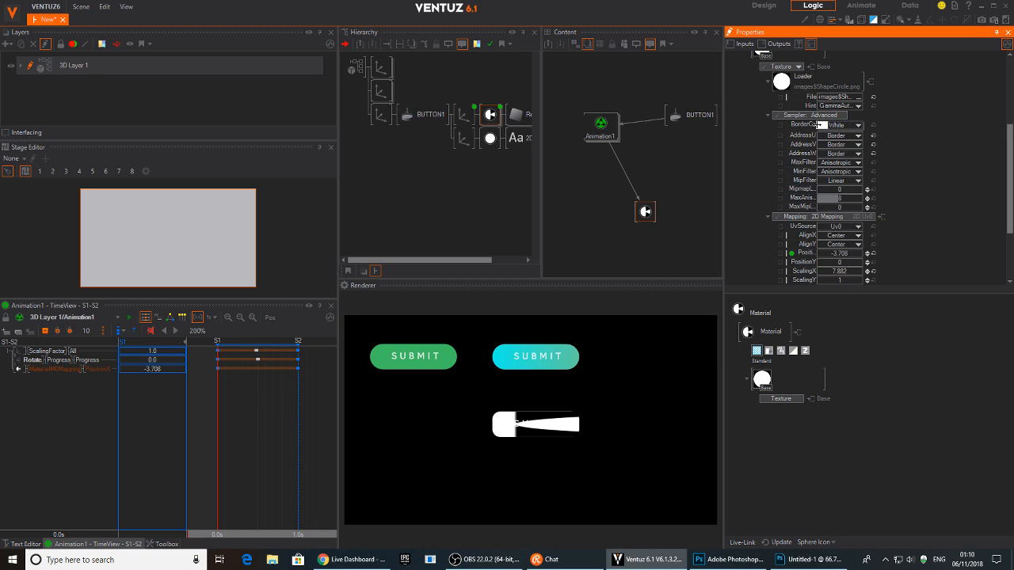
left_click_drag(815, 124, 853, 115)
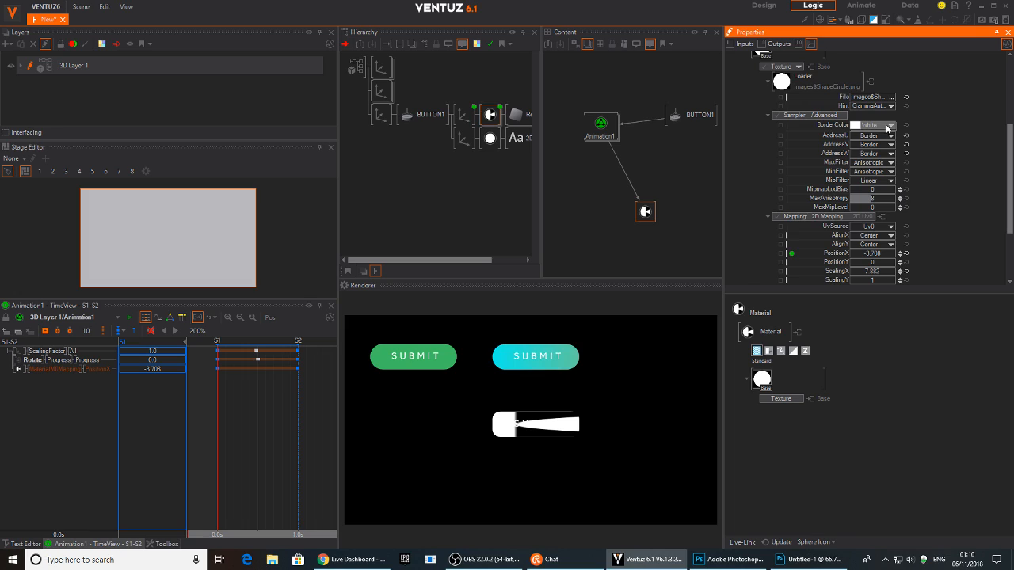
Step: Make the sampler's BorderColor fully transparent by setting its alpha to 0
left_click(887, 128)
left_click(955, 108)
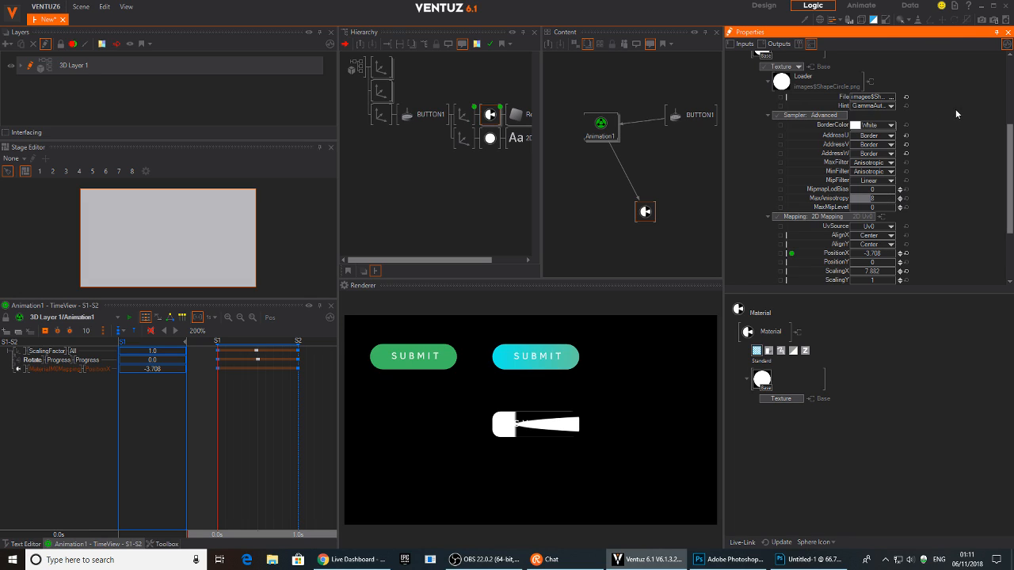
left_click(889, 129)
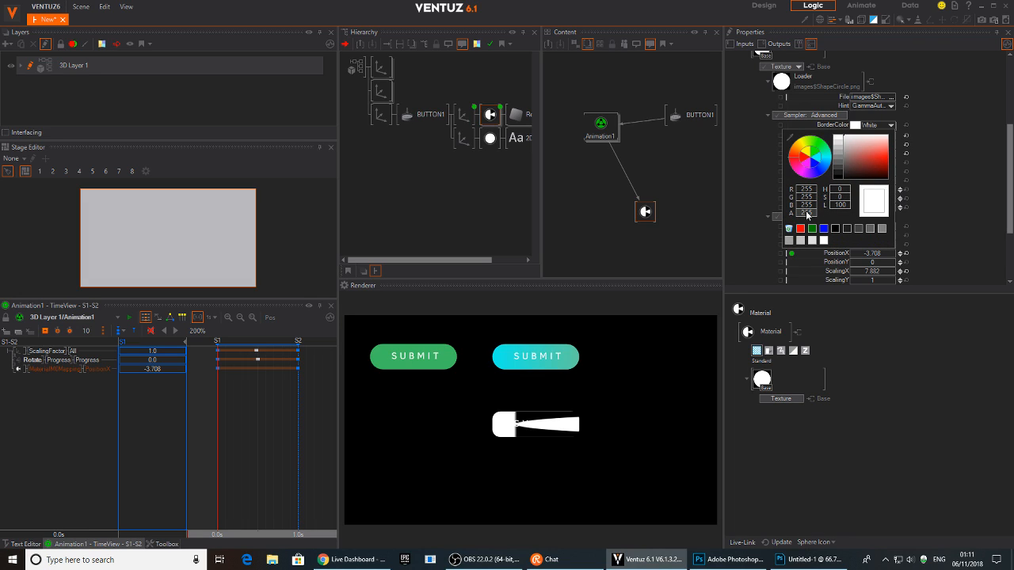
double_click(806, 213)
type("0")
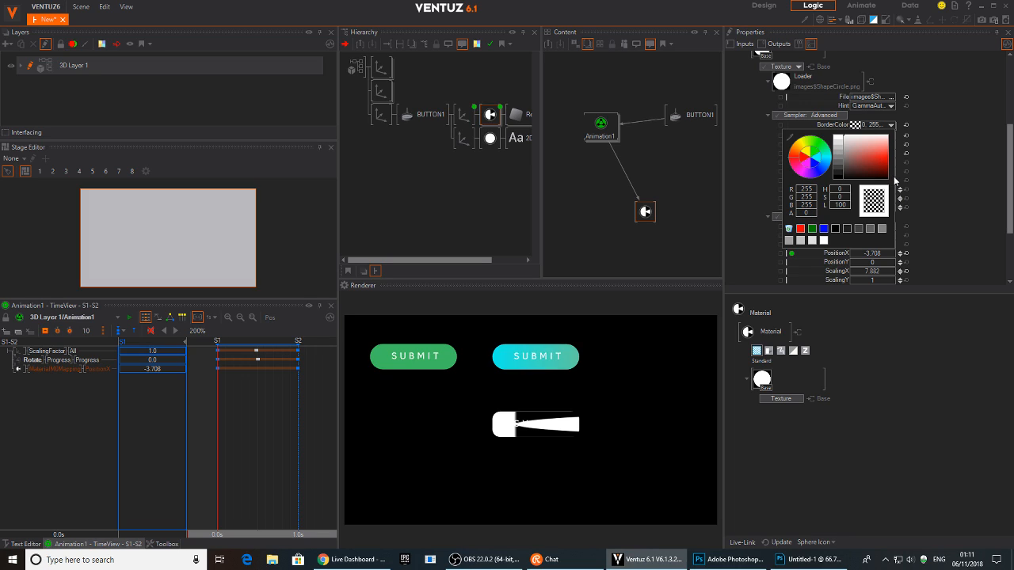
left_click(939, 123)
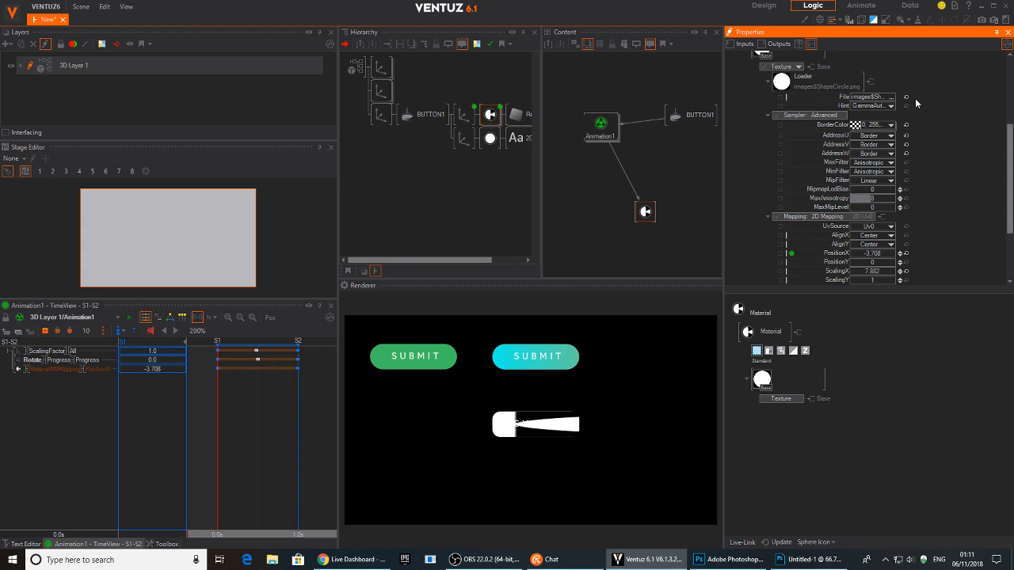
Step: Switch the material's texture sampler from Advanced to the Simple Default preset
scroll(915, 98, "up", 2)
scroll(863, 119, "up", 1)
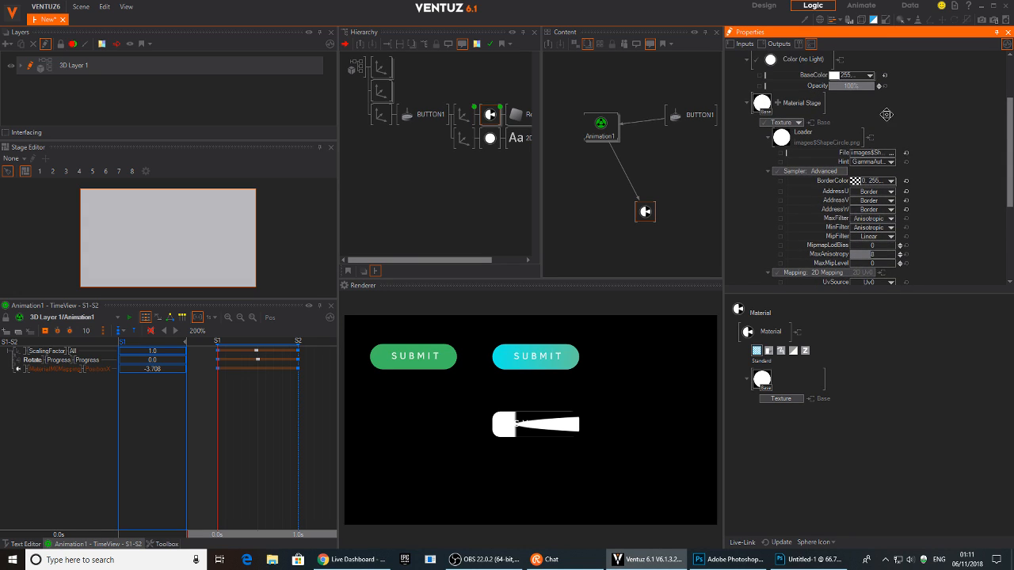
left_click(829, 154)
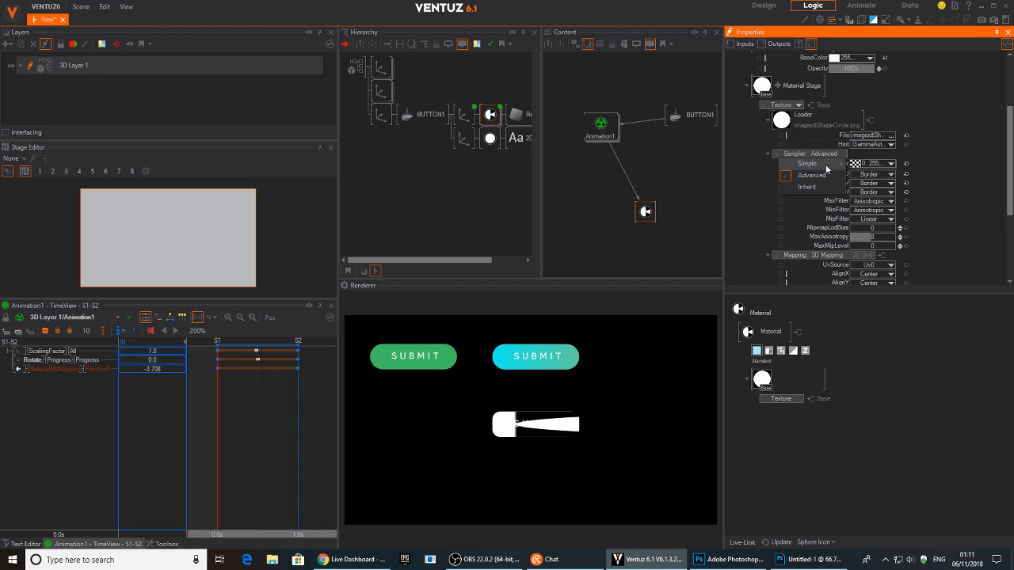
mouse_move(827, 163)
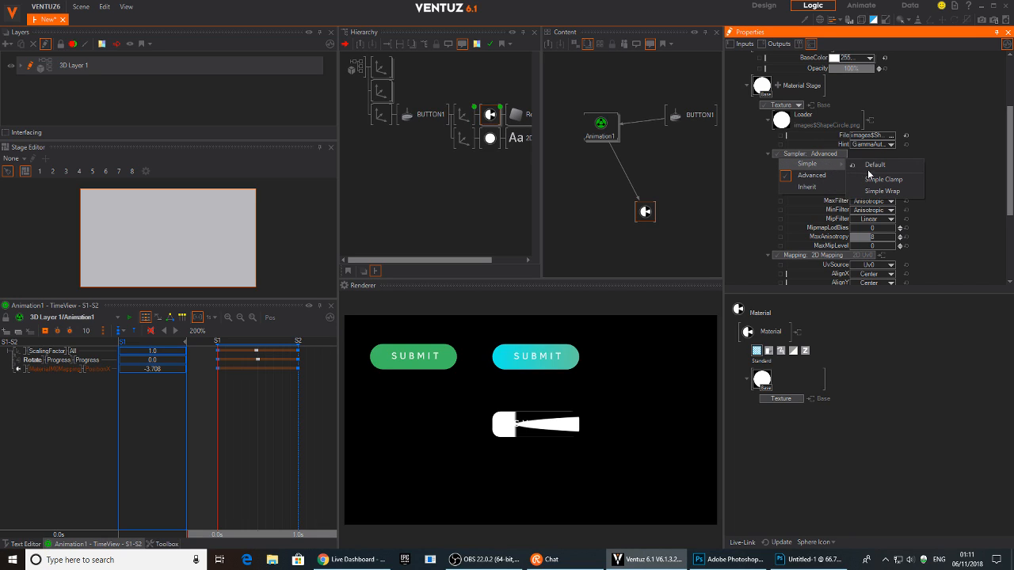
left_click(874, 166)
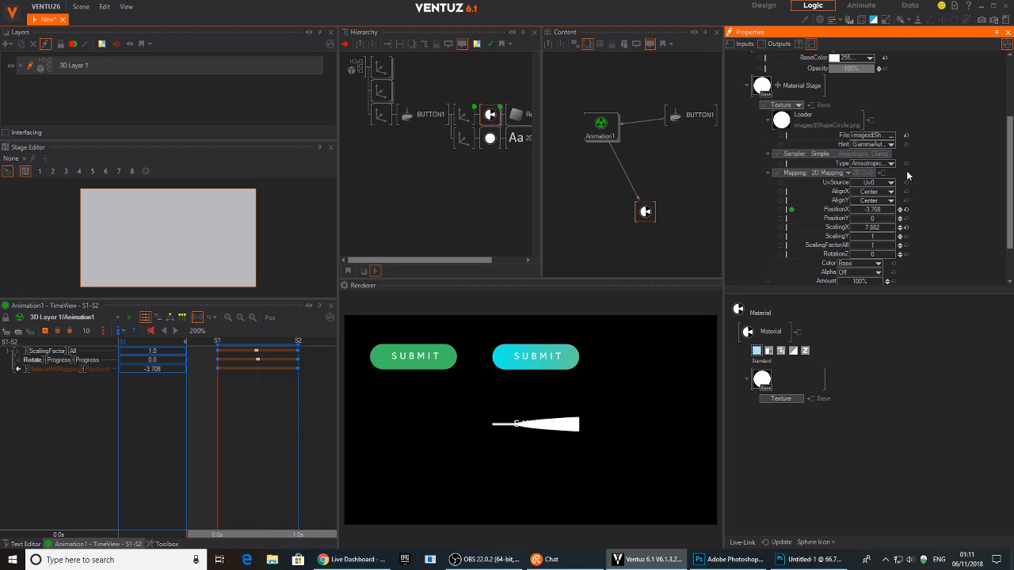
scroll(930, 205, "down", 1)
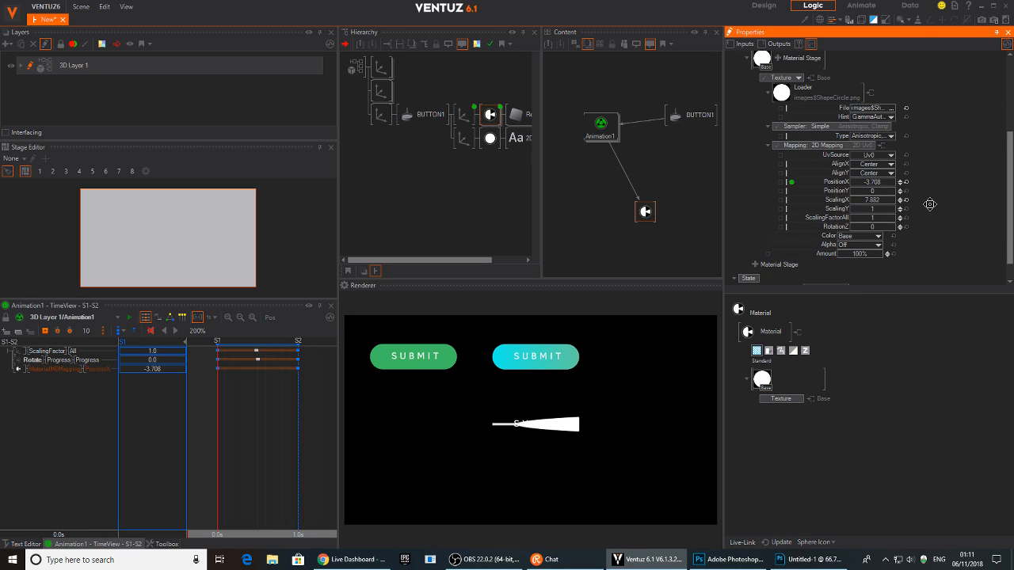
Step: Switch the texture sampler back to Advanced and set AddressU, AddressV and AddressW to Border
scroll(927, 214, "up", 1)
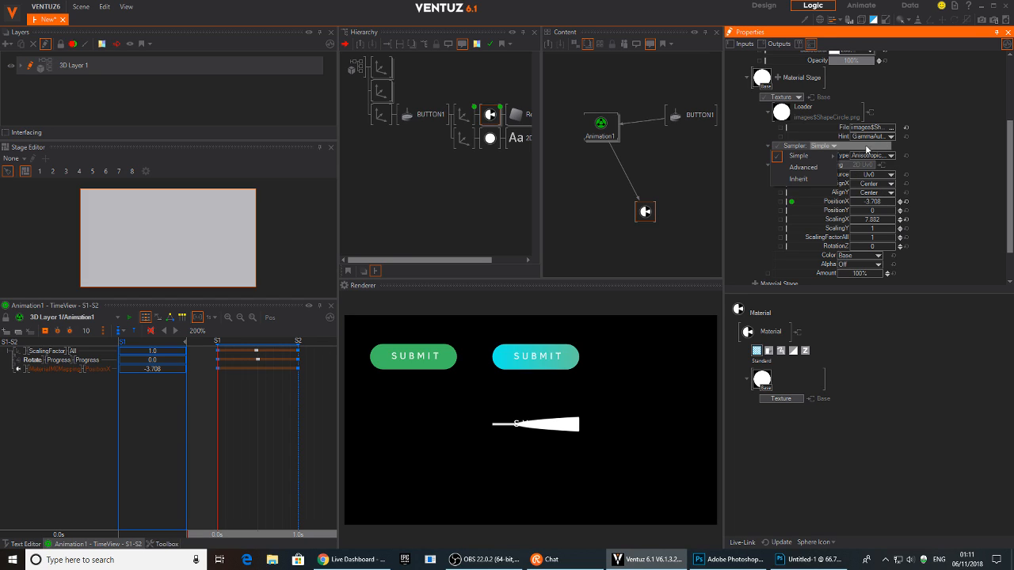
left_click(809, 168)
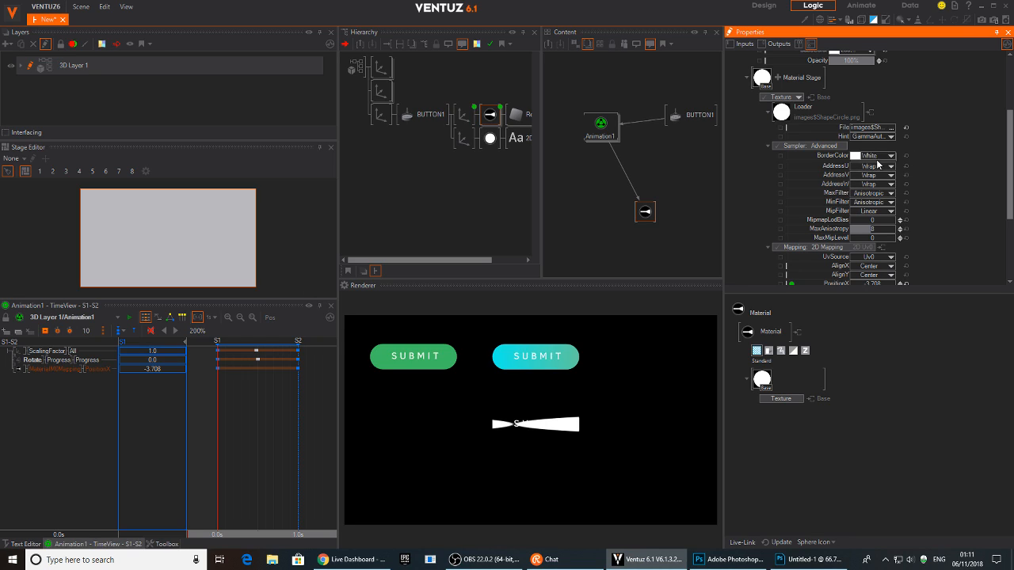
left_click(879, 168)
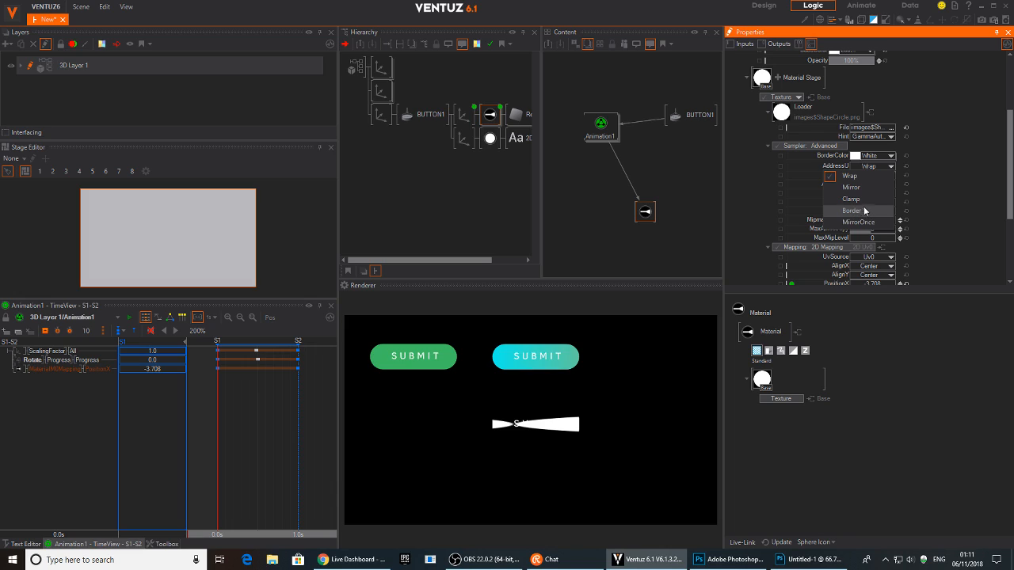
left_click(862, 212)
left_click(875, 175)
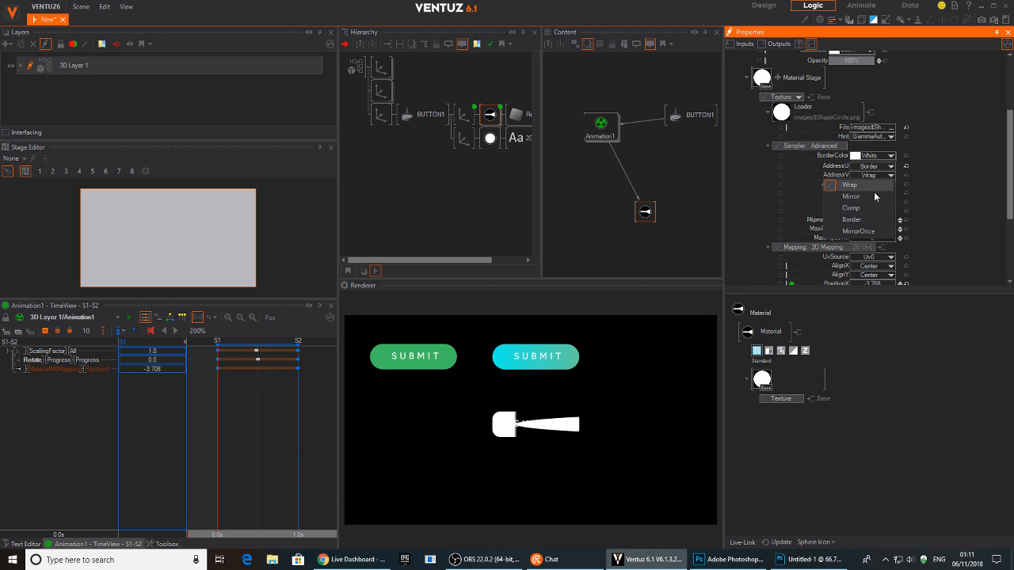
left_click(857, 220)
left_click(885, 185)
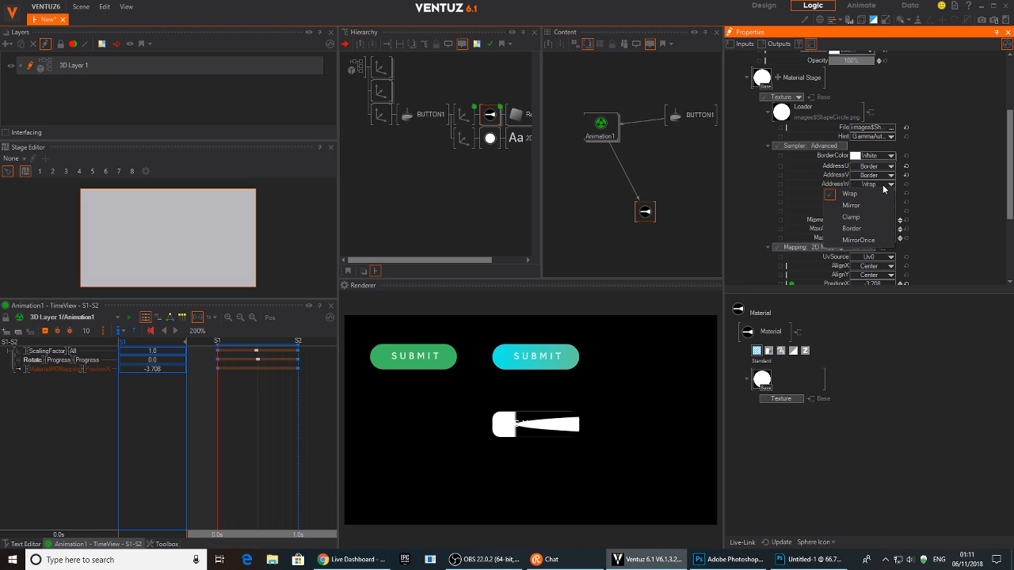
left_click(865, 228)
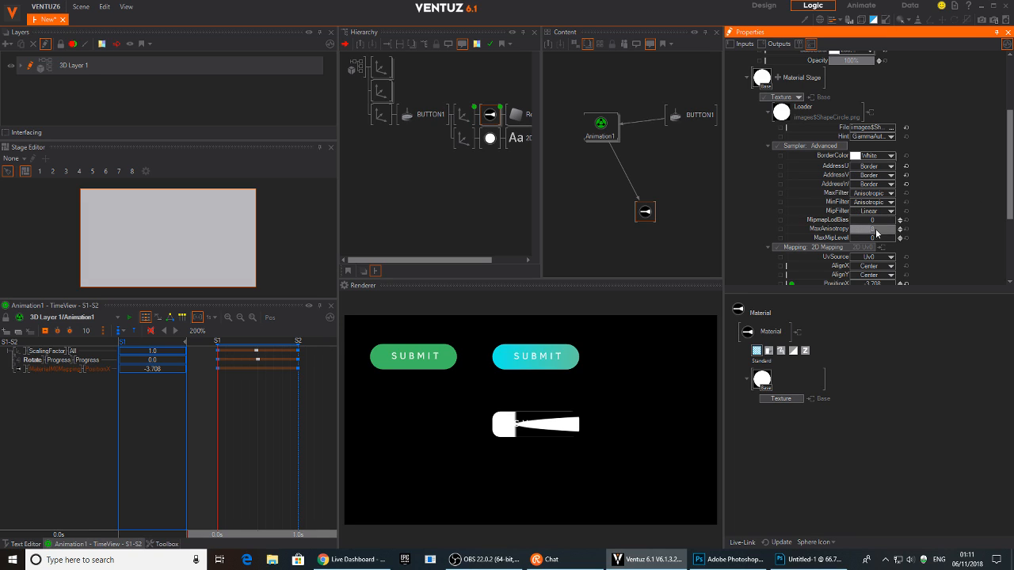
Step: Try adjusting the texture stage's Amount in the material's mapping settings
scroll(873, 221, "down", 5)
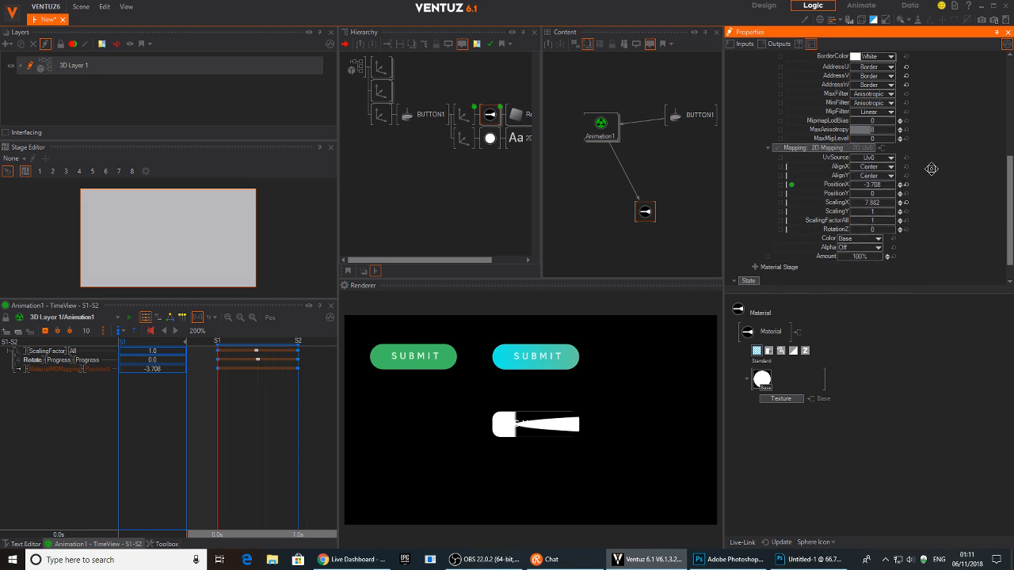
scroll(927, 158, "down", 1)
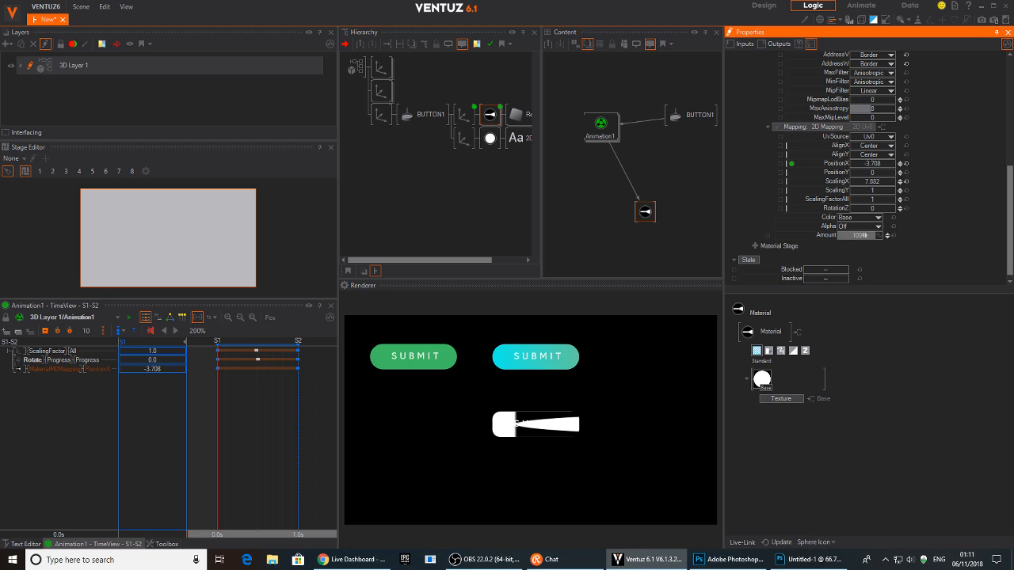
left_click_drag(864, 235, 883, 238)
scroll(911, 190, "up", 3)
scroll(919, 164, "up", 4)
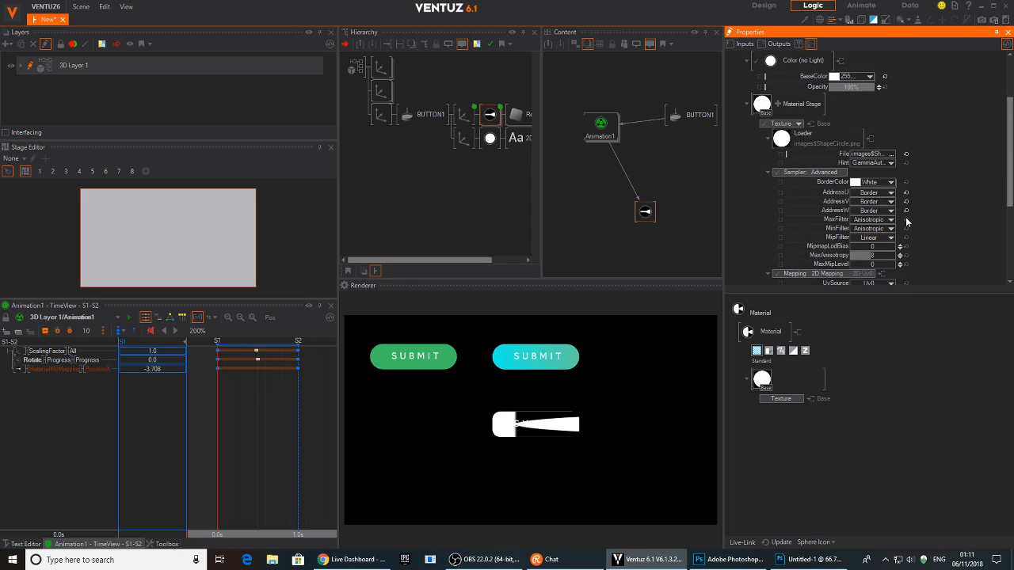
scroll(907, 213, "down", 1)
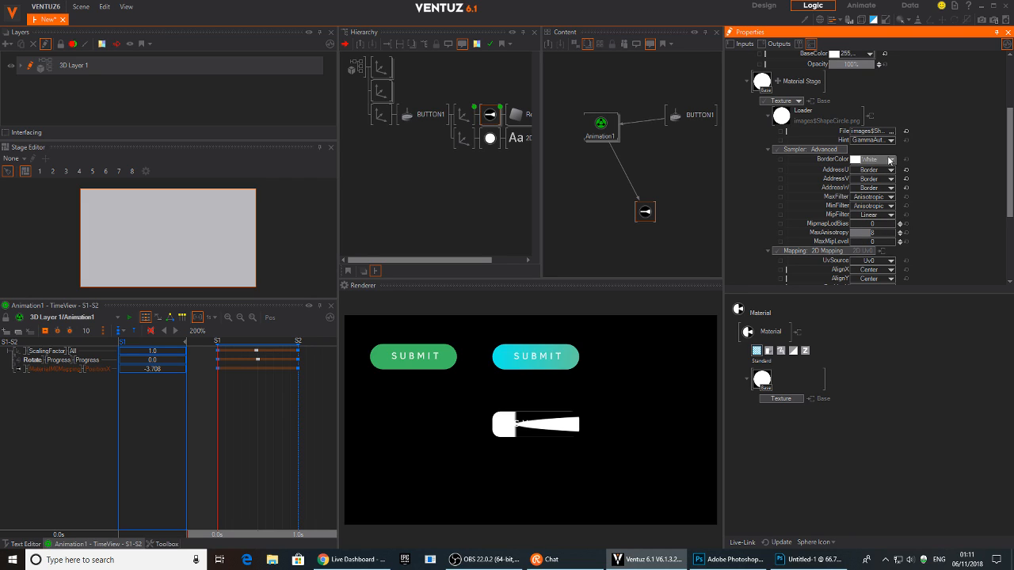
Step: Delete the texture stage from the third button's material so only its plain base color remains
left_click(487, 115)
left_click(815, 119)
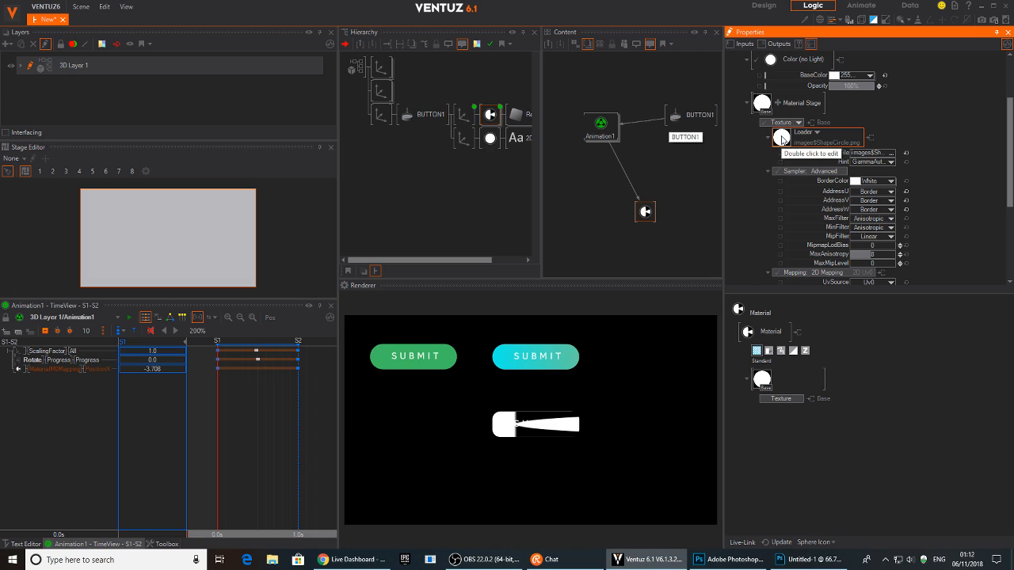
left_click(765, 109)
key("Delete")
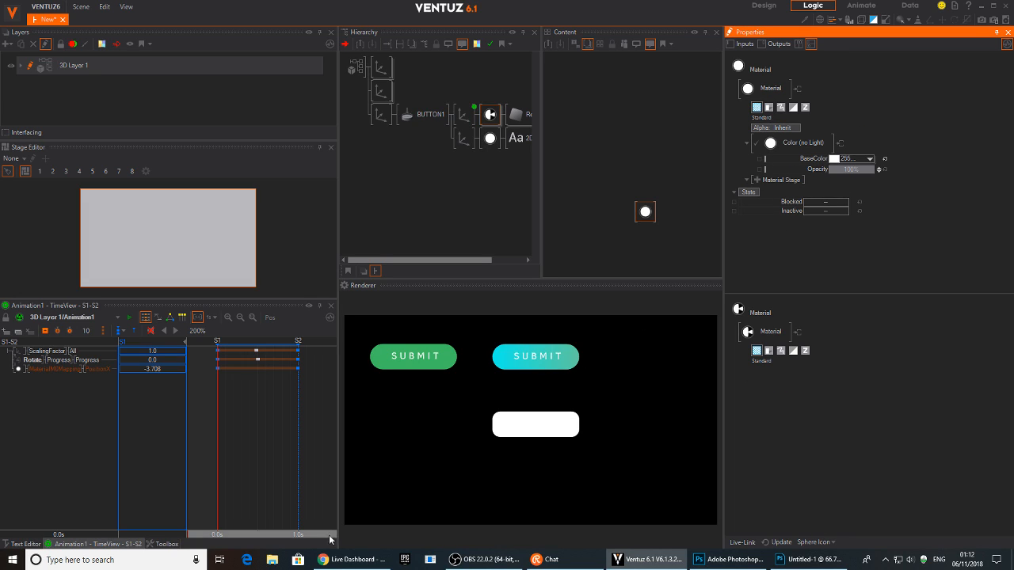
Step: In Photoshop, duplicate the Background layer and colorize the copy blue with Hue 219, Saturation 100 and Lightness -58
left_click(729, 559)
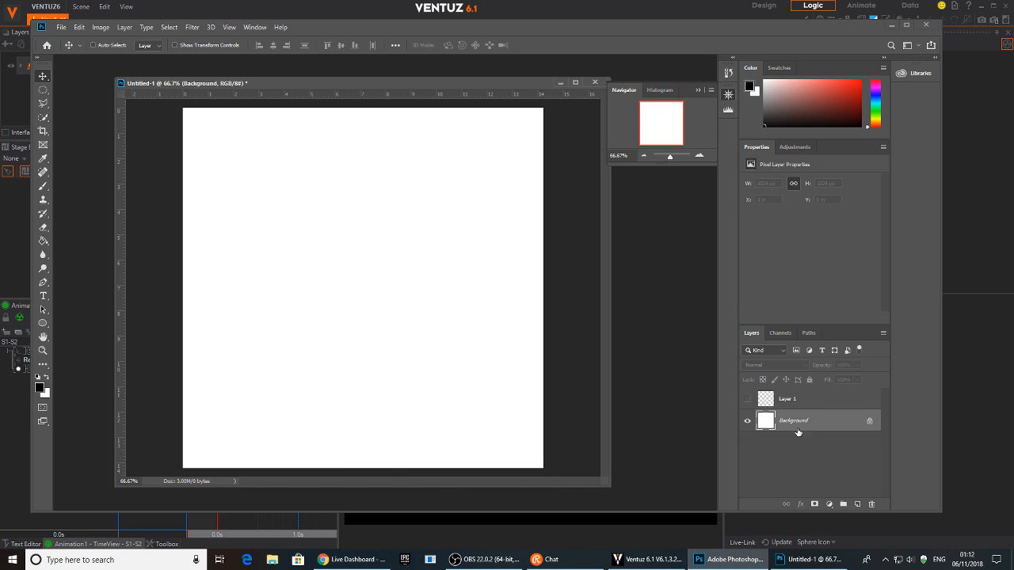
key("ctrl+j")
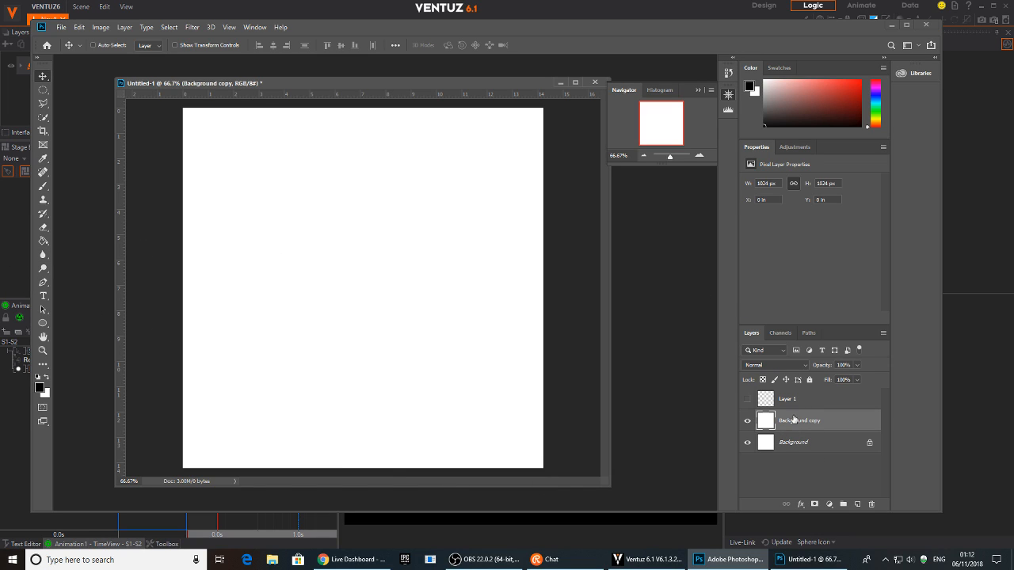
key("ctrl+u")
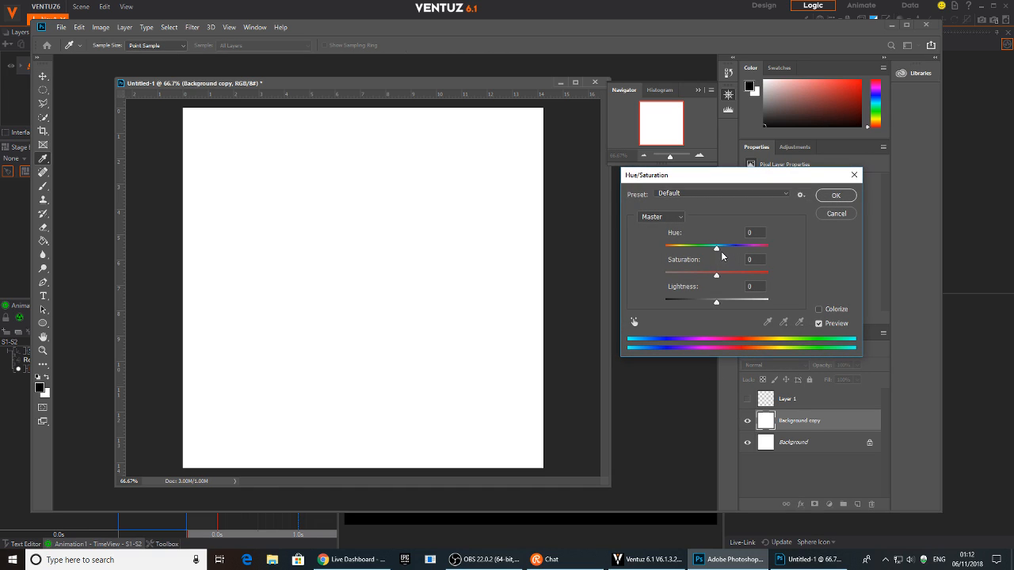
left_click_drag(717, 248, 761, 247)
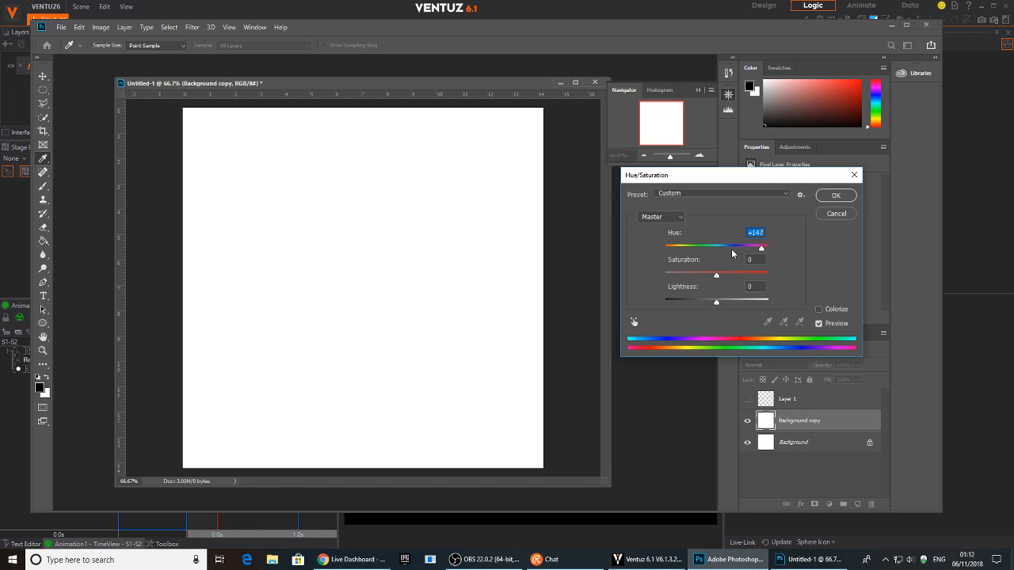
left_click(716, 274)
left_click(819, 309)
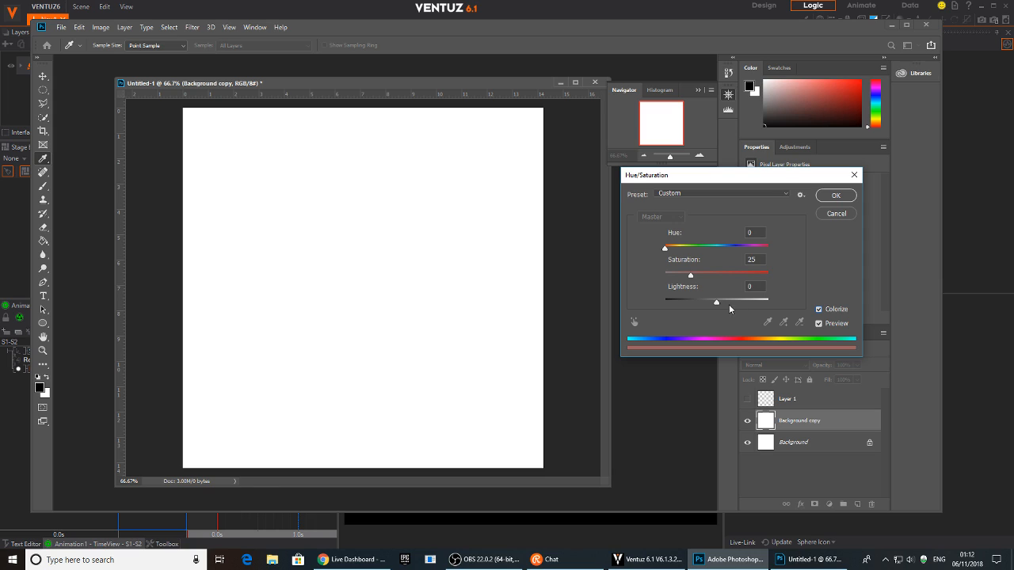
left_click_drag(717, 303, 767, 275)
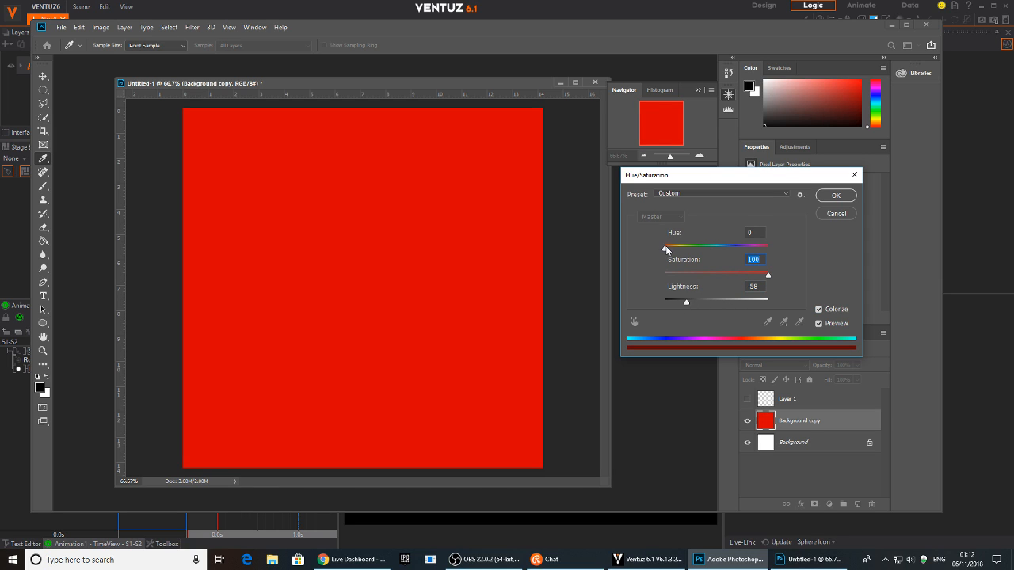
left_click_drag(665, 247, 728, 247)
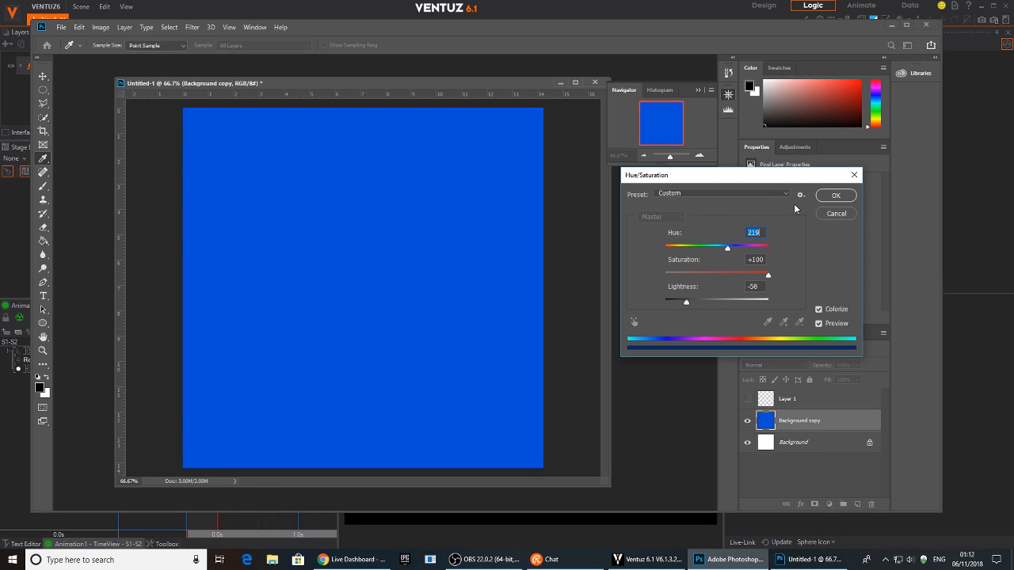
left_click(836, 196)
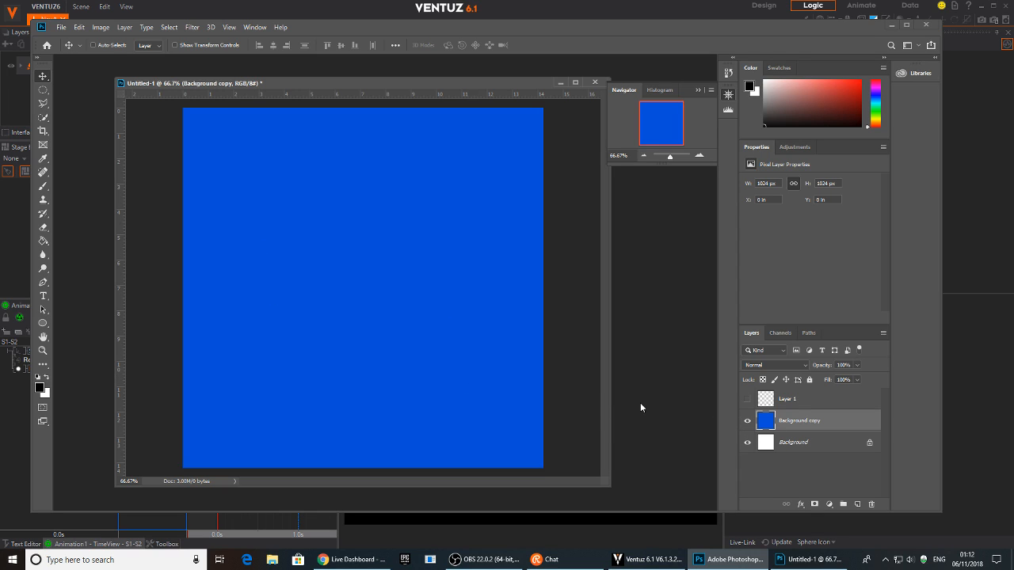
key("ctrl+u")
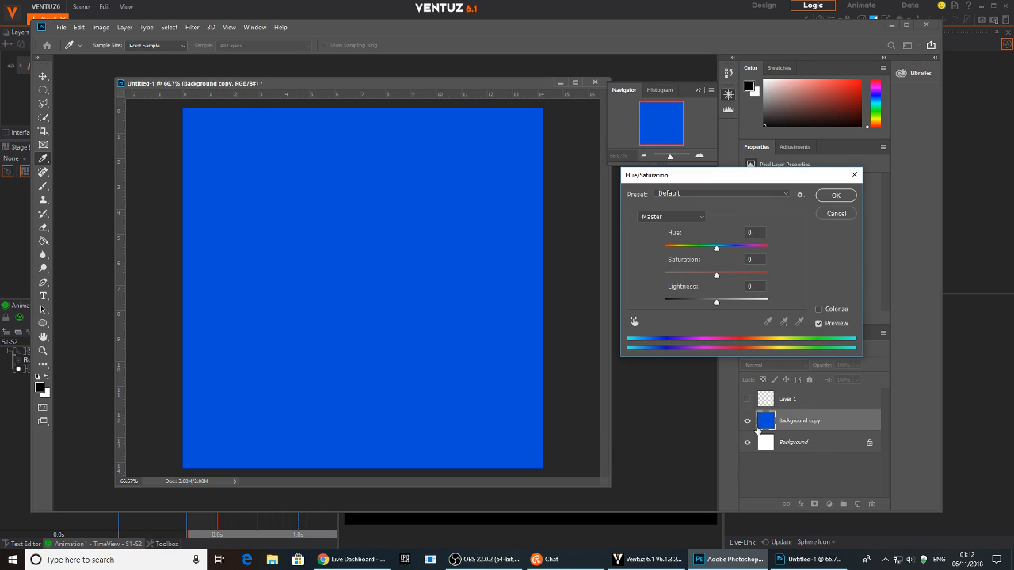
left_click(836, 214)
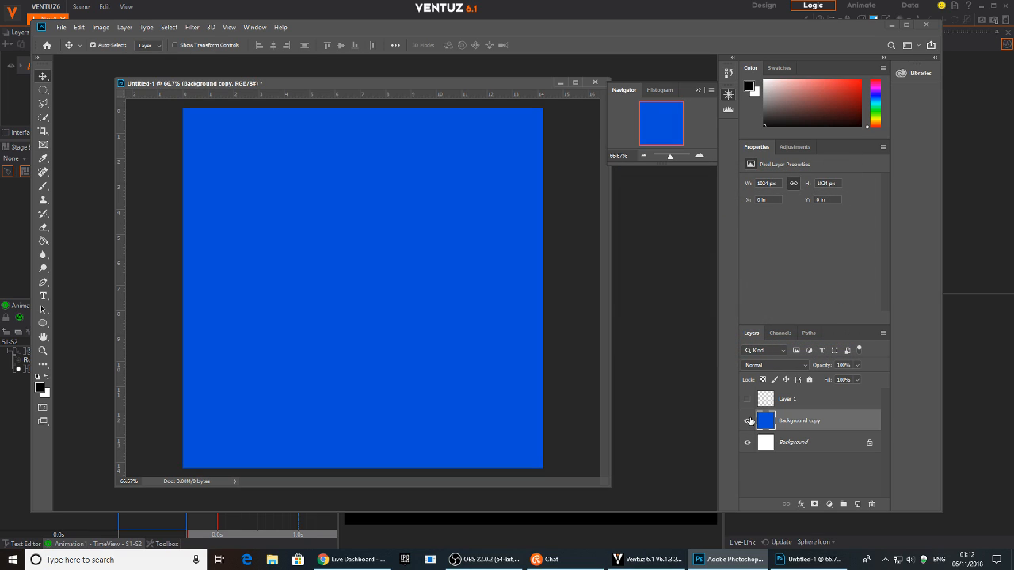
Step: Duplicate the blue layer and narrow the new copy to 512 px, covering the left half of the canvas
key("ctrl+j")
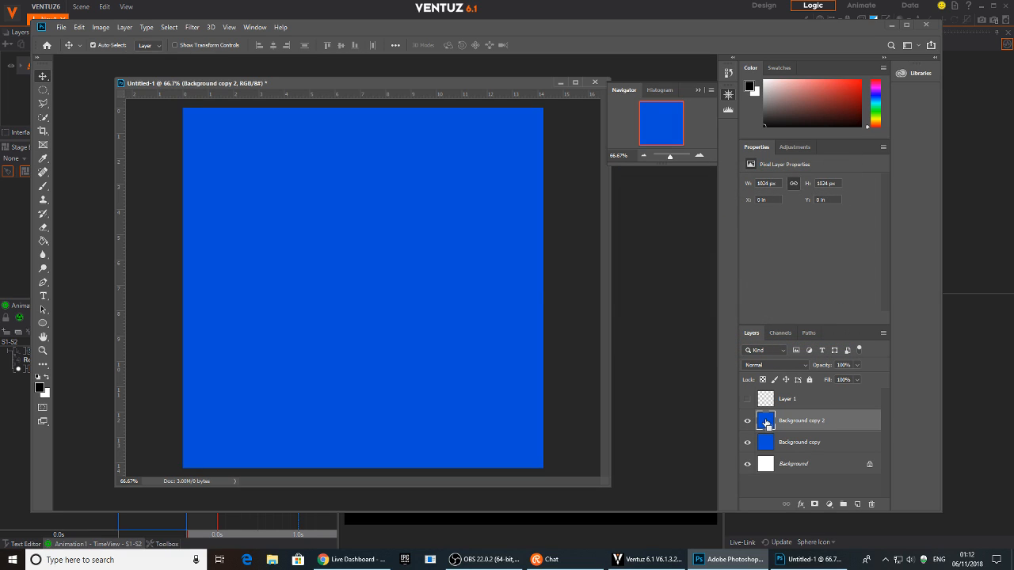
key("ctrl+t")
left_click_drag(542, 289, 379, 294)
key("ctrl+z")
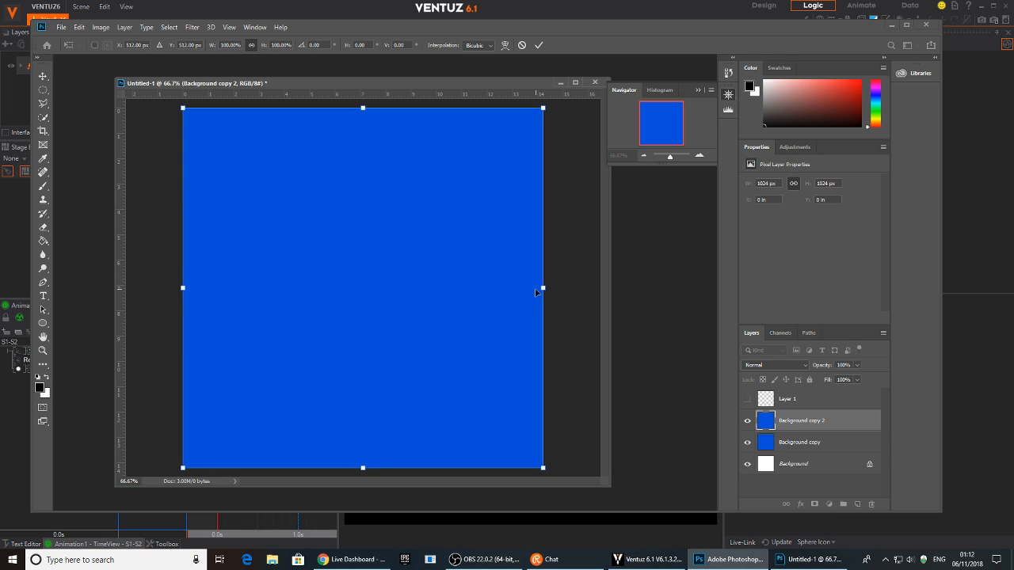
left_click_drag(536, 293, 362, 290)
key("Return")
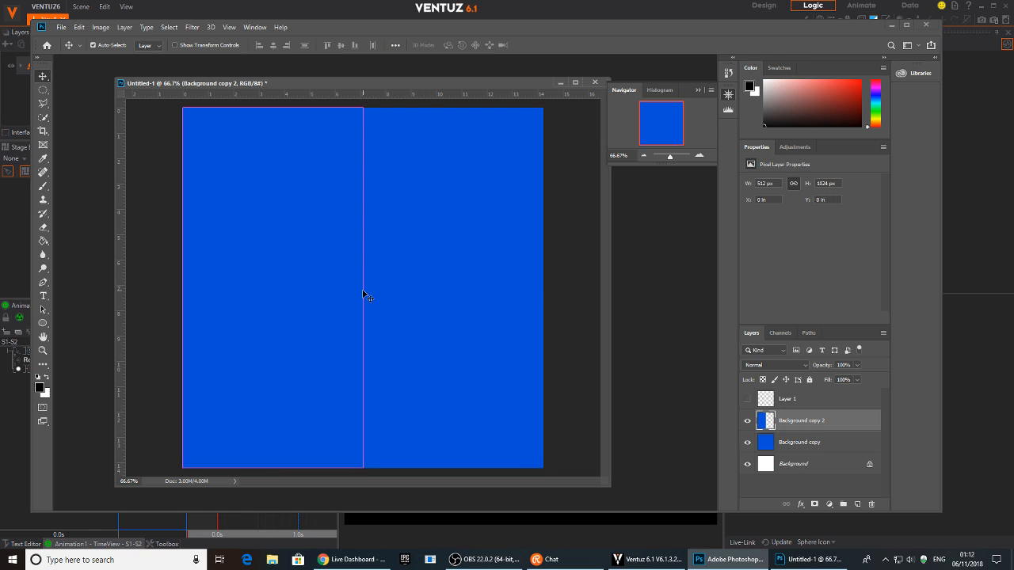
Step: Shift the hue of the half-width layer by +75 to turn it magenta
key("ctrl+u")
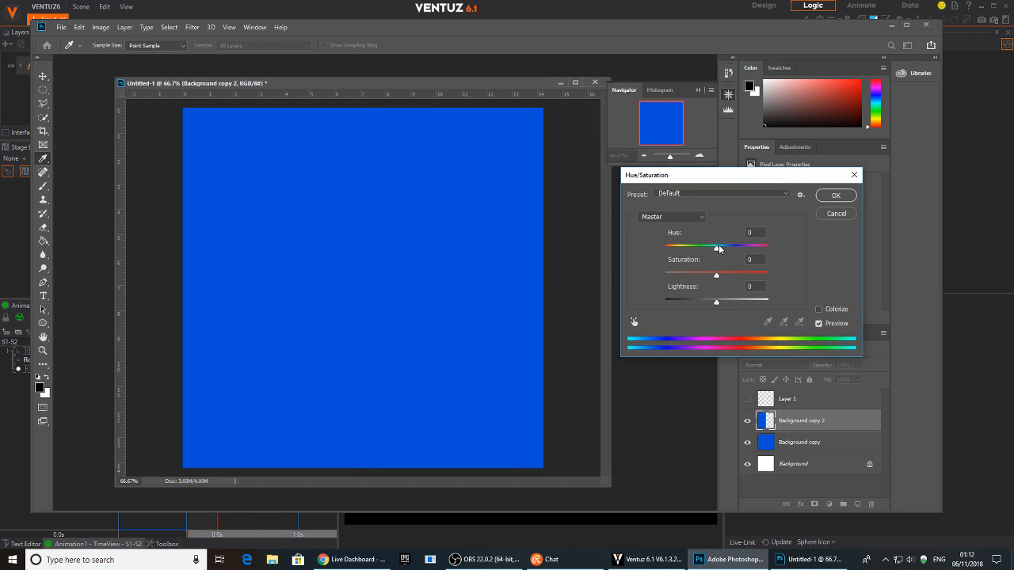
left_click_drag(718, 249, 747, 249)
left_click(835, 195)
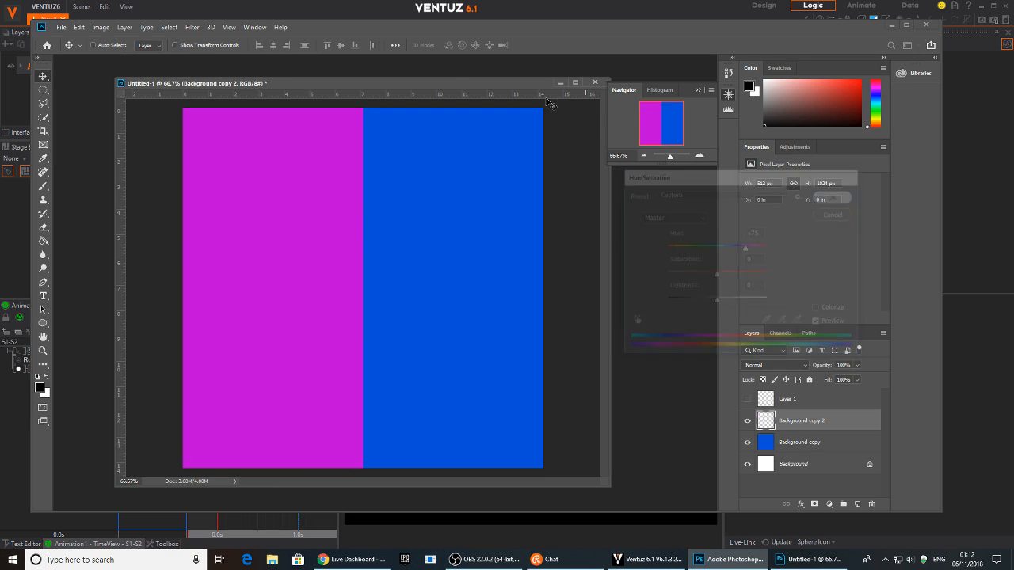
Step: Apply a Gaussian Blur with a radius of about 104 pixels to the half-width magenta layer
left_click(192, 28)
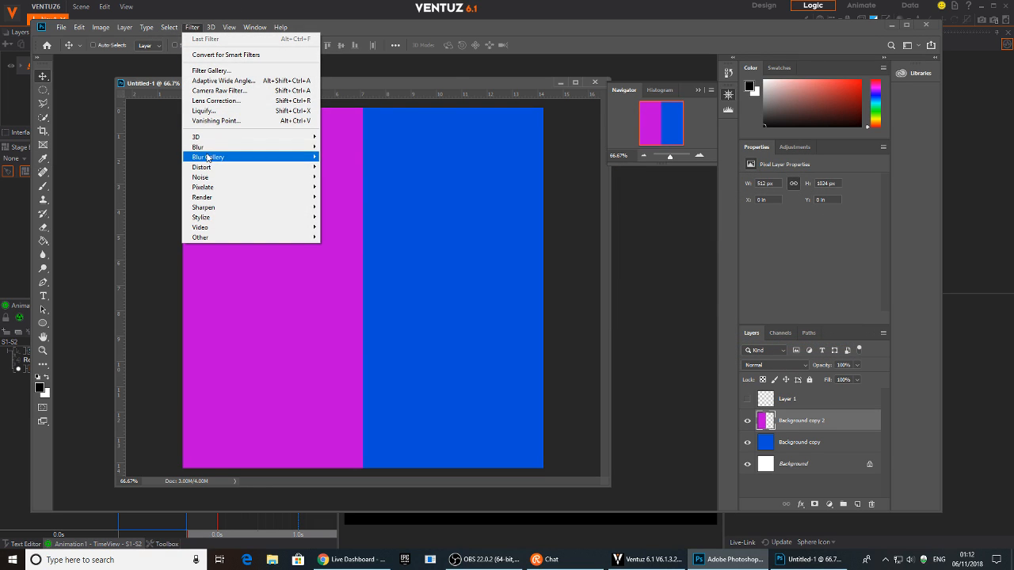
mouse_move(207, 148)
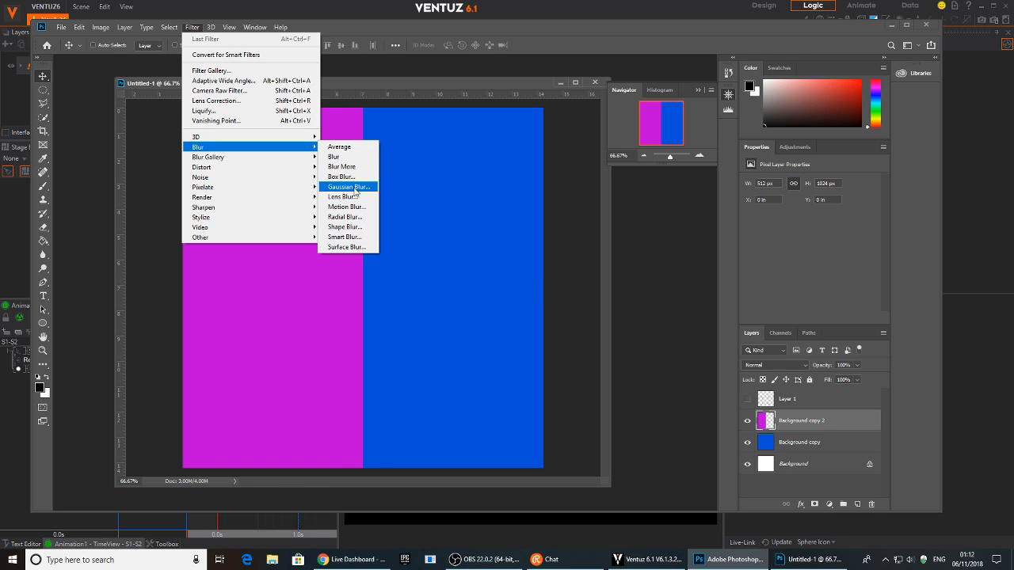
left_click(349, 187)
left_click_drag(485, 280, 492, 278)
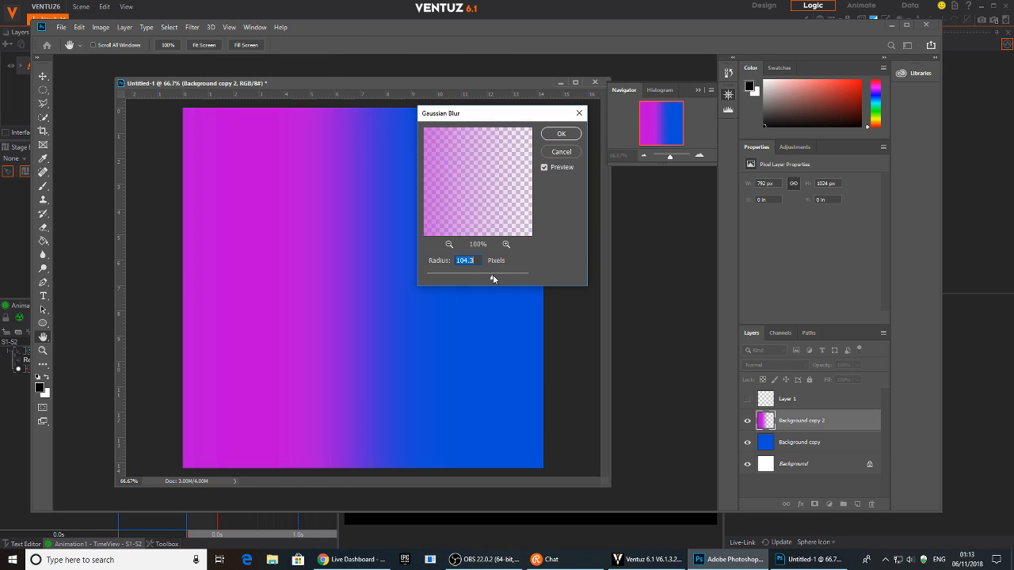
left_click(577, 135)
key("v")
left_click_drag(346, 274, 344, 274)
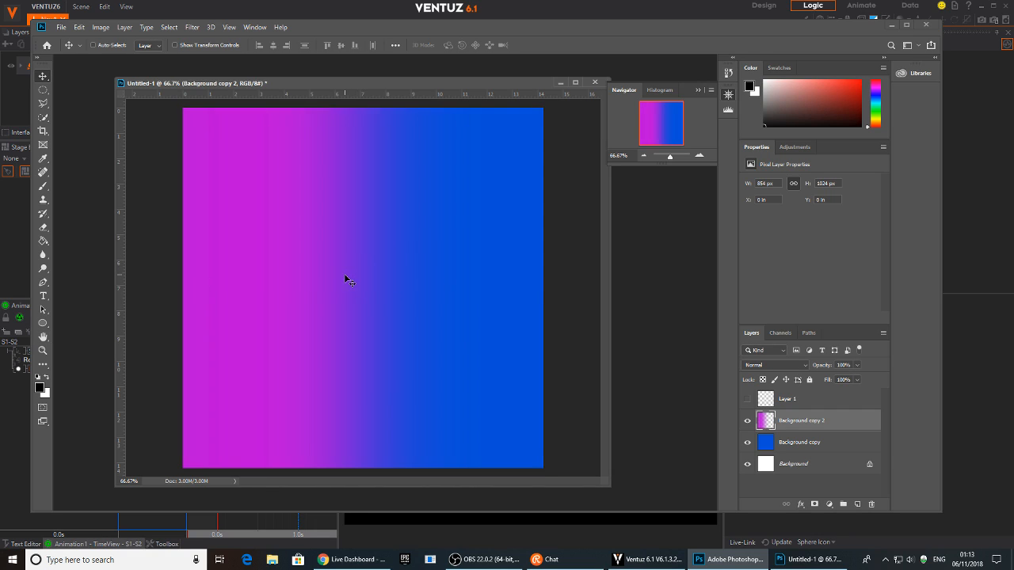
Step: Scale the blurred magenta layer up to about 989 by 1186 px, extending it farther over the blue half
key("ctrl+t")
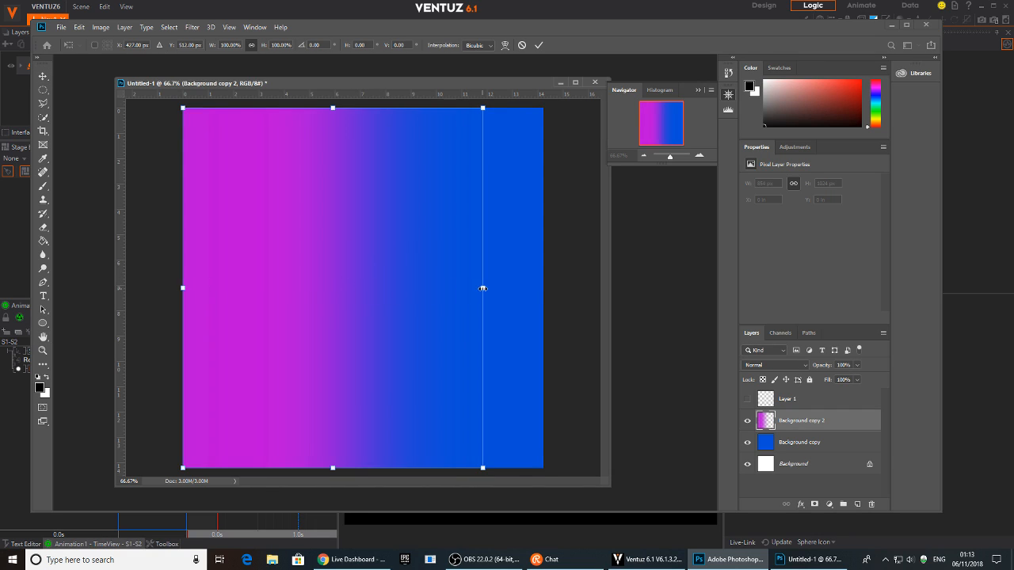
left_click_drag(482, 288, 531, 288)
key("Return")
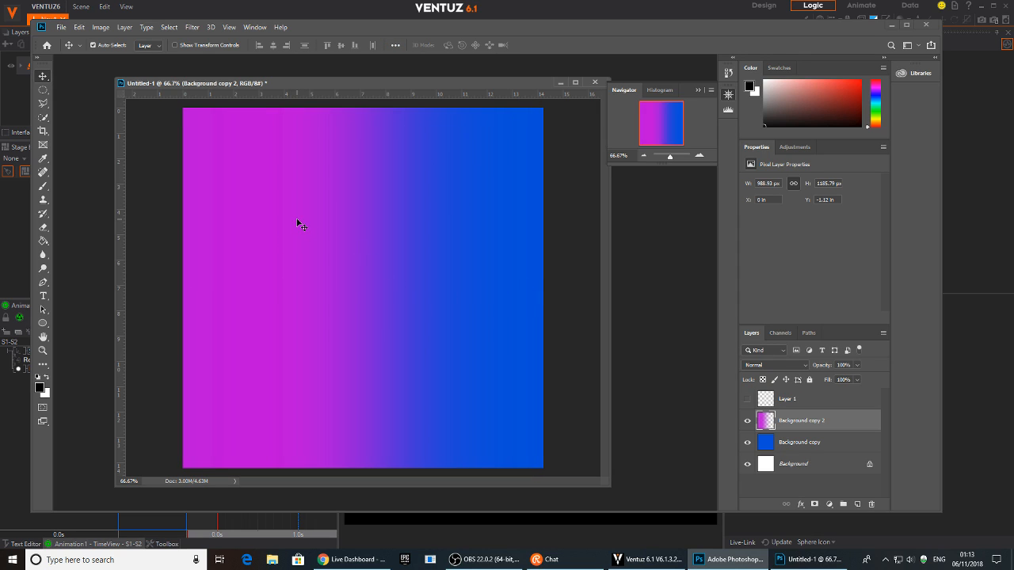
Step: Save the gradient image to the Desktop as a JPEG named grad1
key("ctrl+shift+s")
left_click(238, 347)
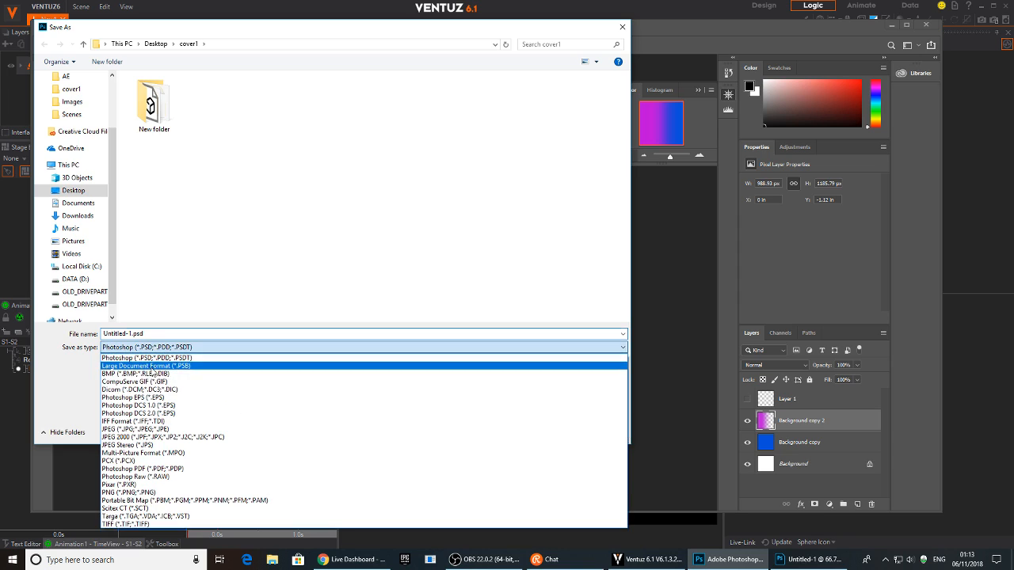
left_click(125, 429)
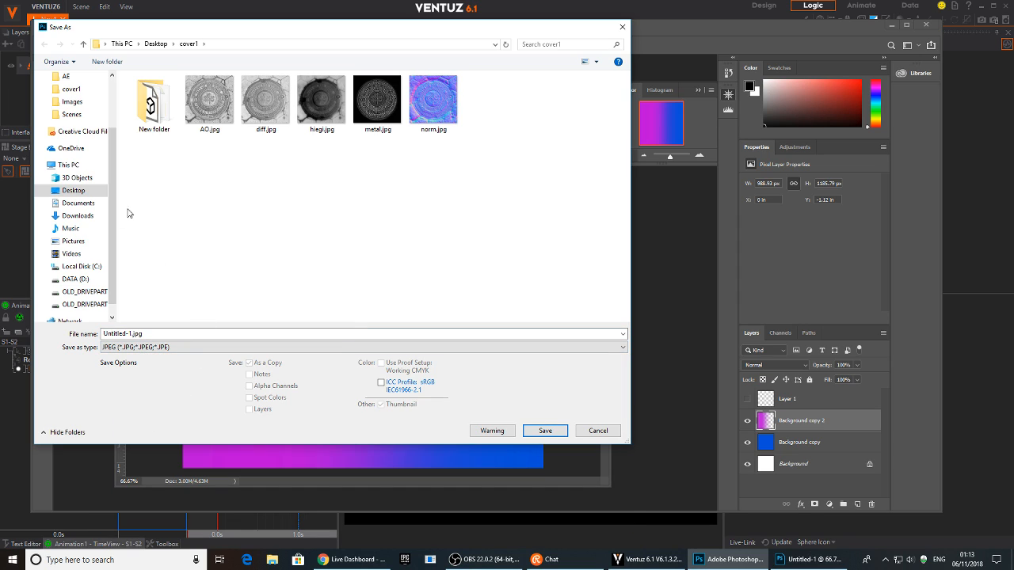
scroll(79, 170, "up", 2)
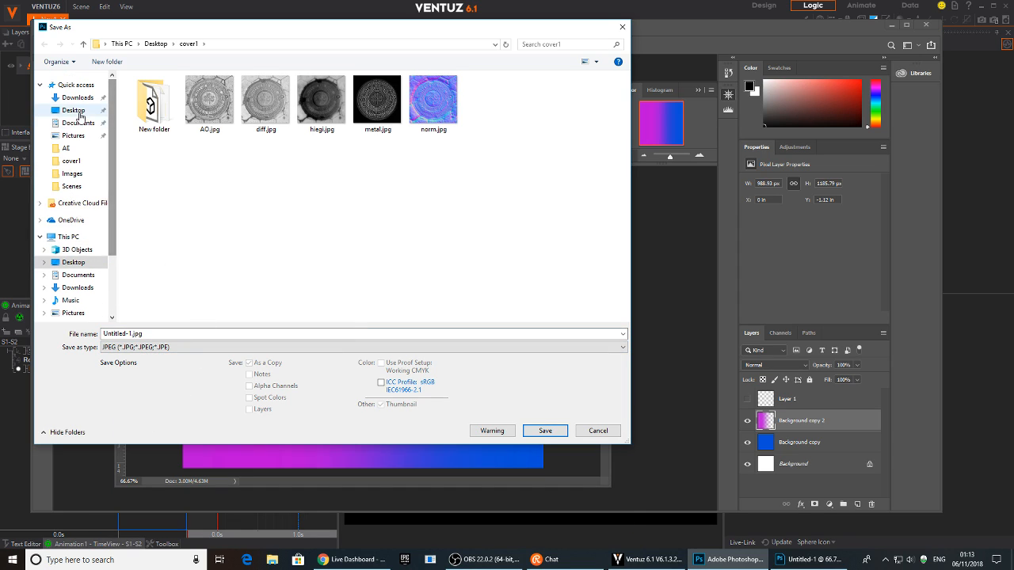
left_click(75, 110)
left_click(196, 333)
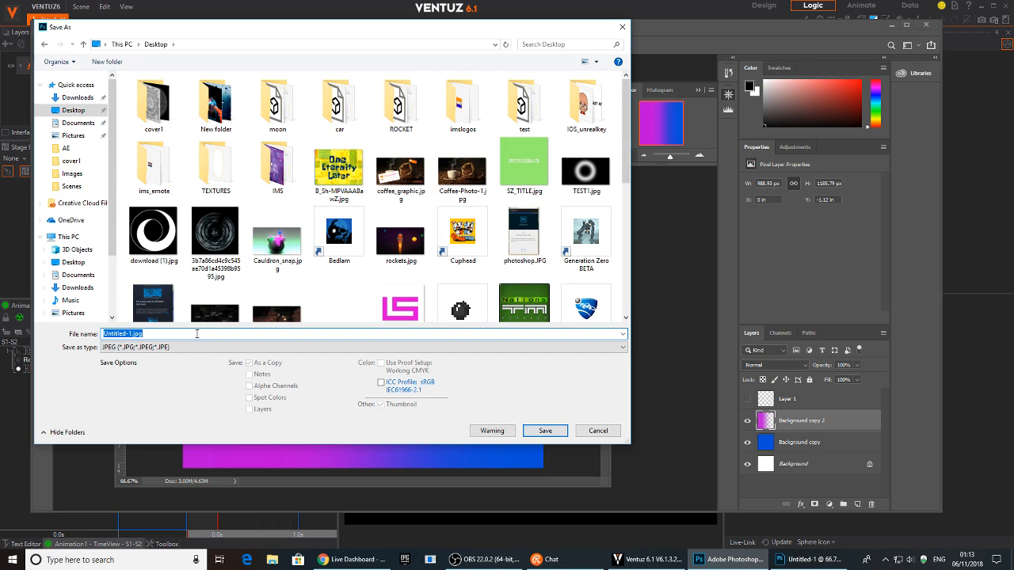
type("grad1")
key("Return")
left_click(580, 138)
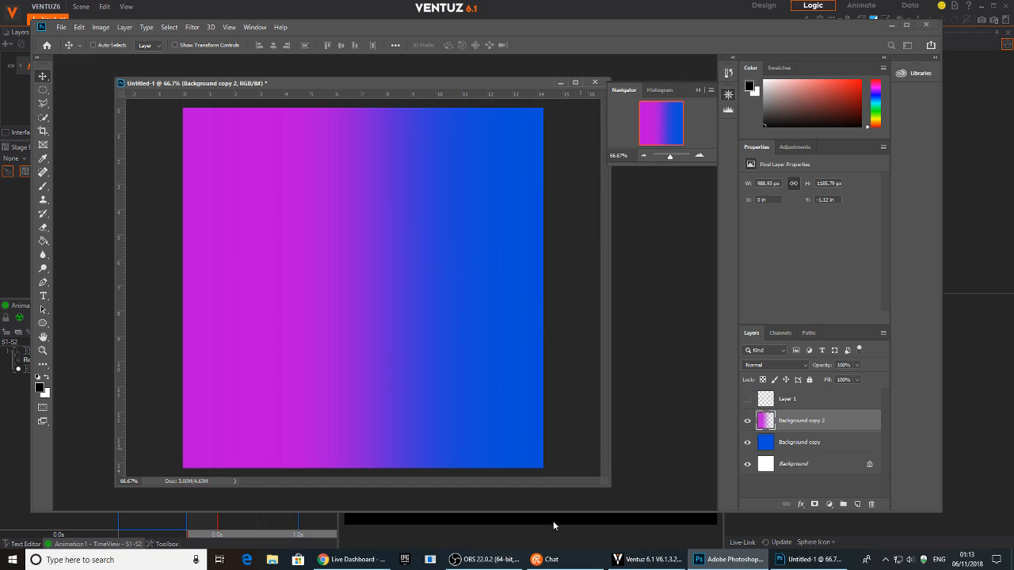
Step: Switch back to Ventuz and bring up BUTTON1's Animation1 node alongside the third button's material in the content view
left_click(733, 560)
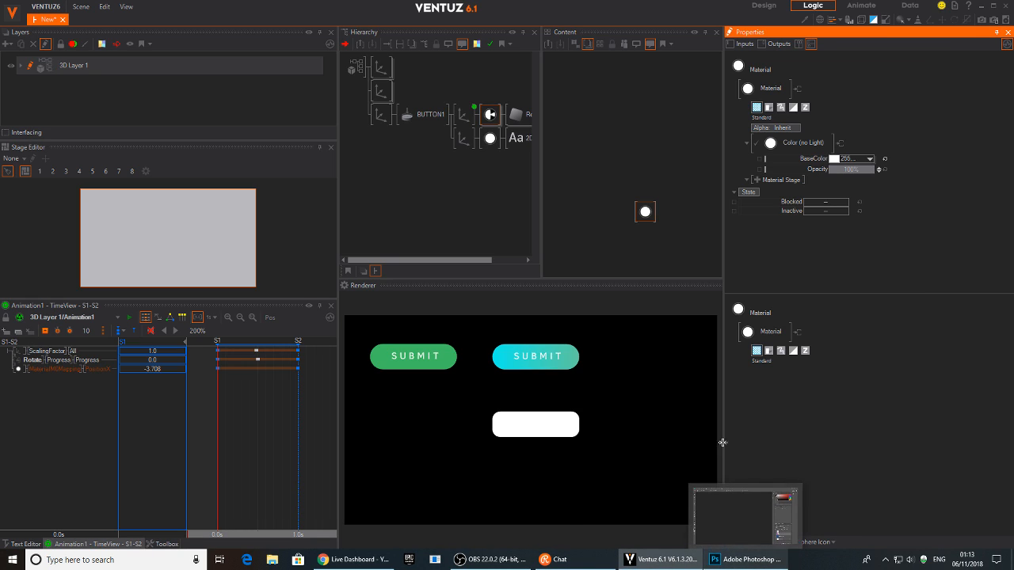
left_click(538, 366)
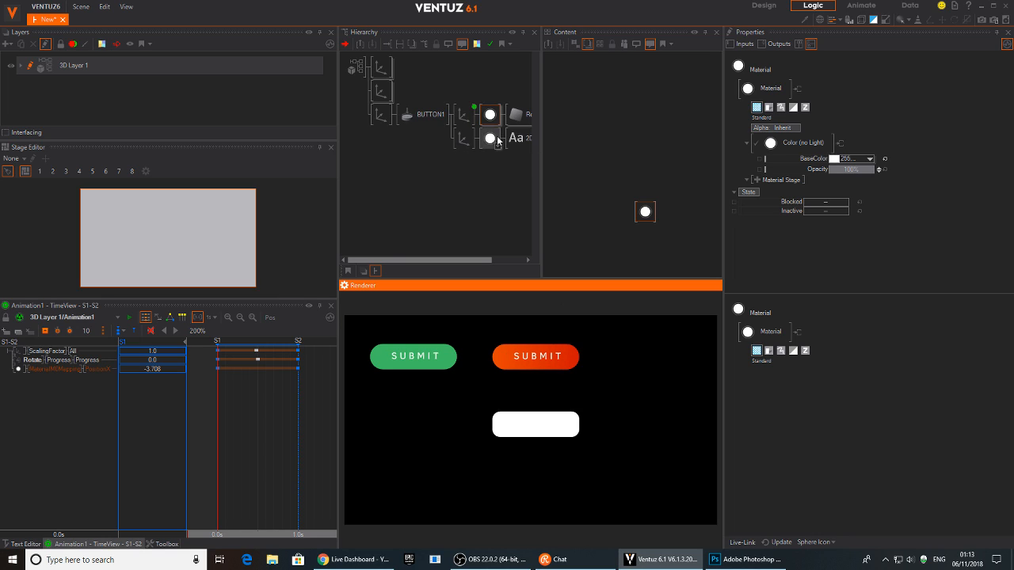
middle_click_drag(498, 140, 415, 138)
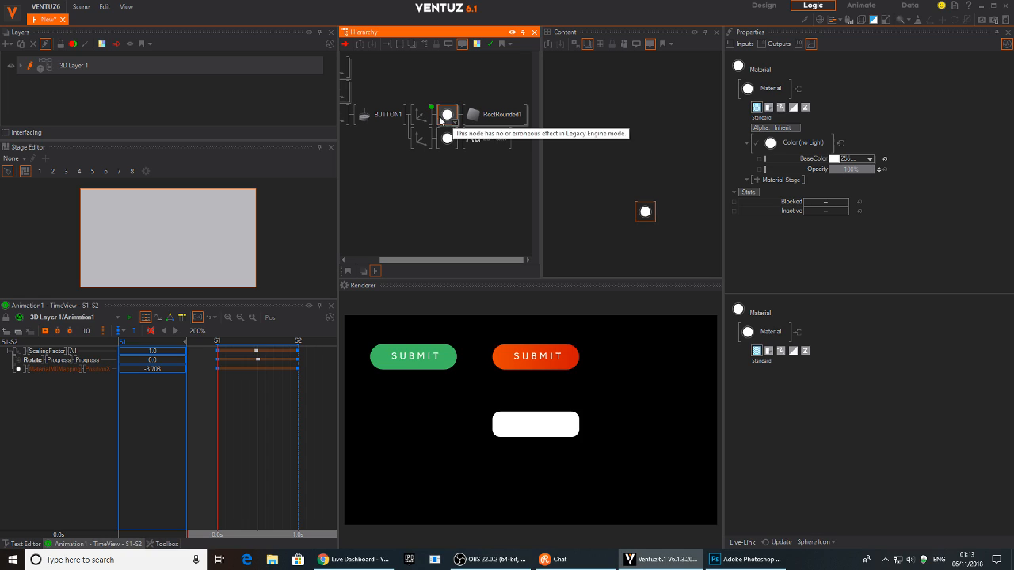
left_click(420, 115, "ctrl")
left_click(632, 184)
left_click_drag(645, 212, 642, 198)
left_click(603, 126)
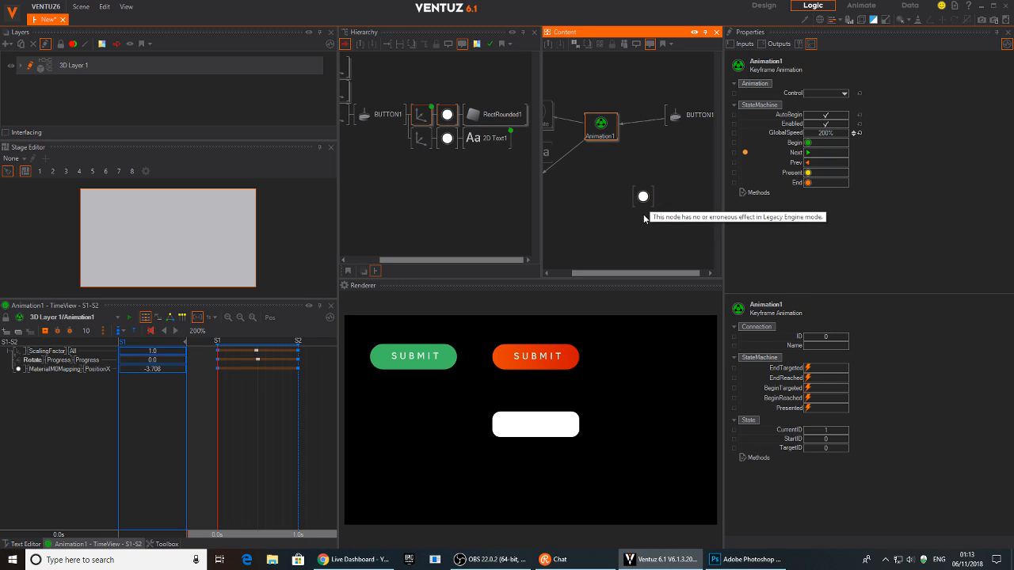
Step: Add a Base texture stage to the third button's material
left_click(644, 196)
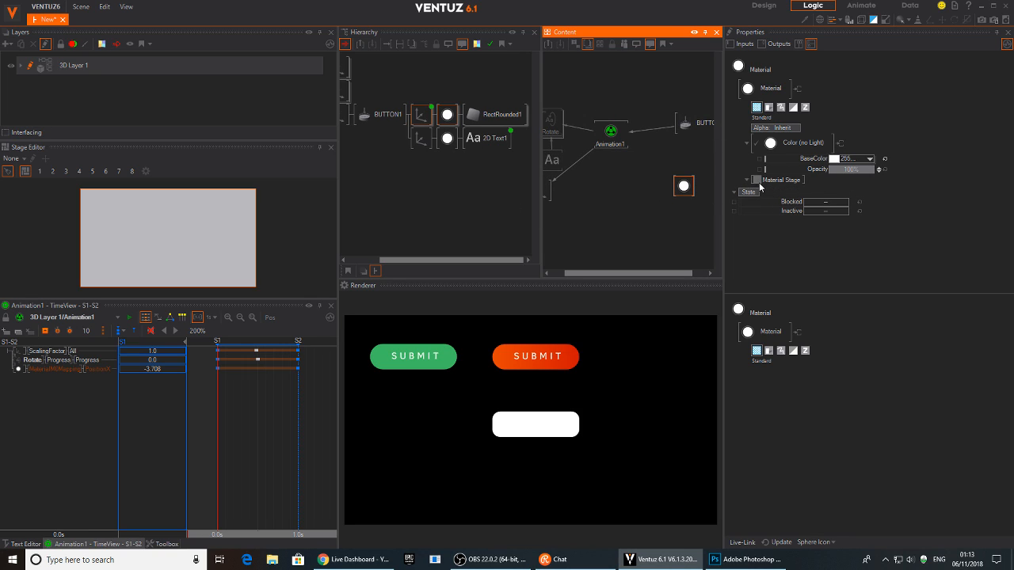
left_click(765, 181)
mouse_move(746, 182)
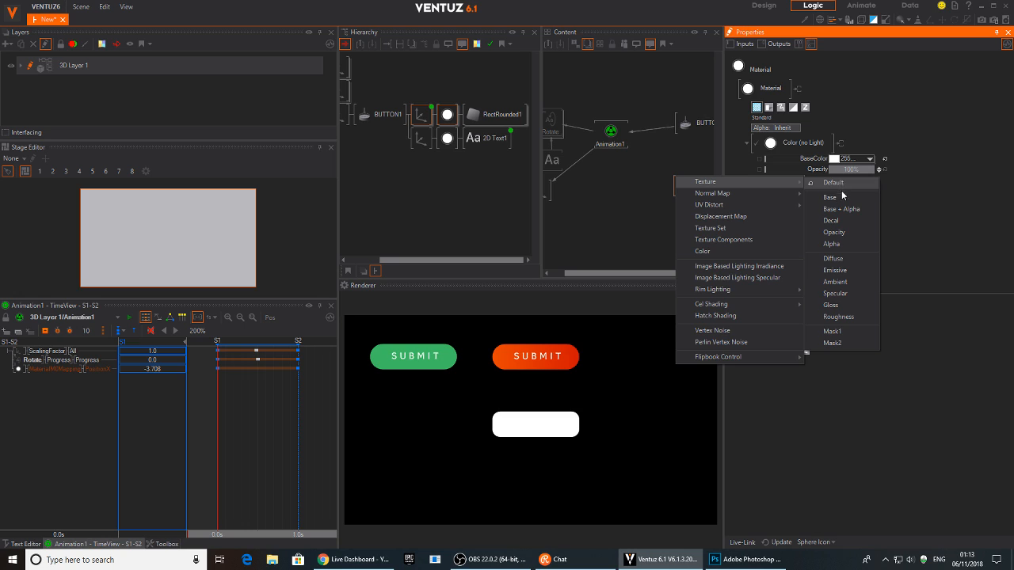
left_click(836, 198)
Step: Load grad1.jpg from the Desktop as the image of the new texture stage
left_click(783, 223)
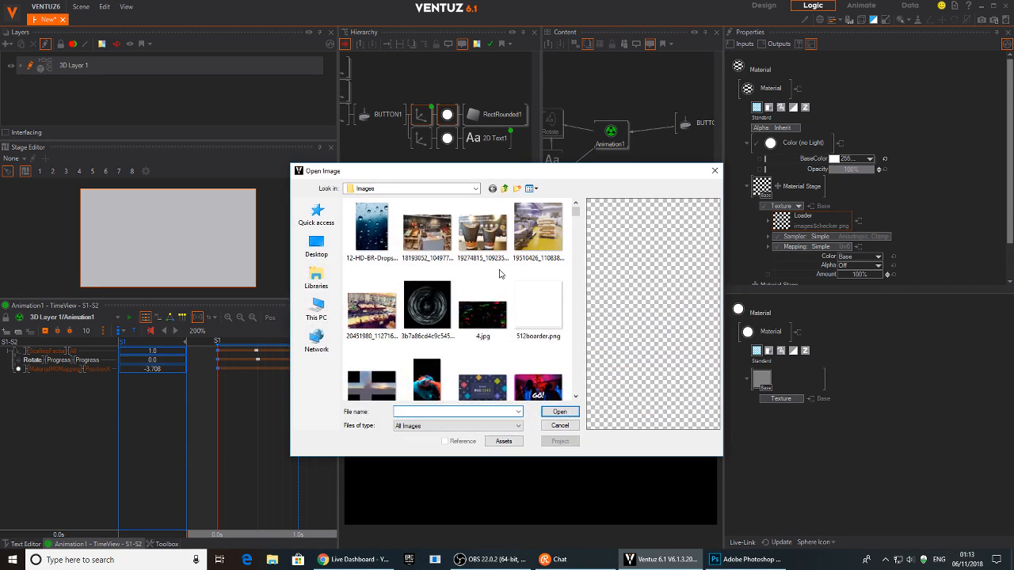
left_click(316, 246)
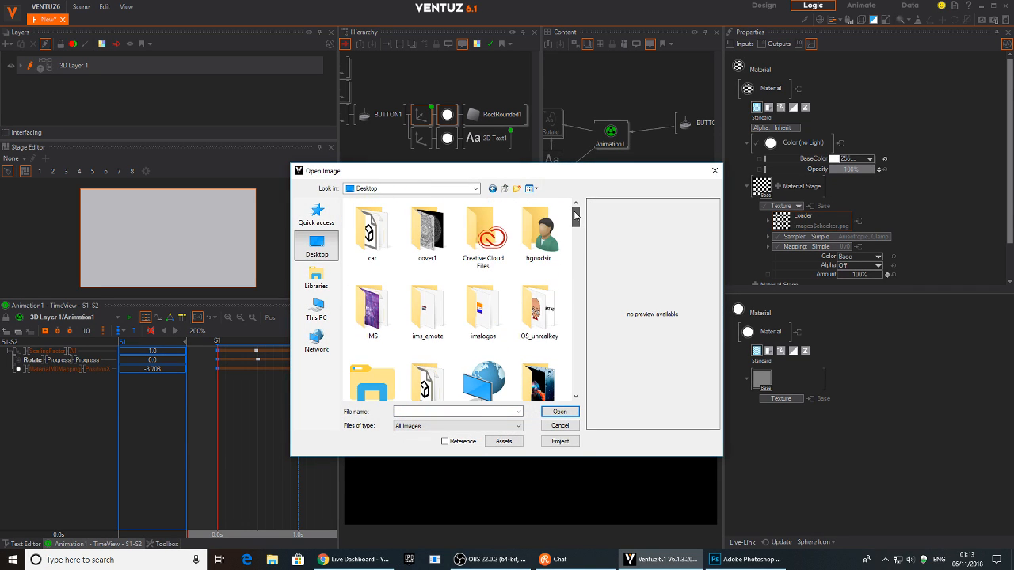
scroll(558, 298, "down", 3)
scroll(558, 298, "down", 10)
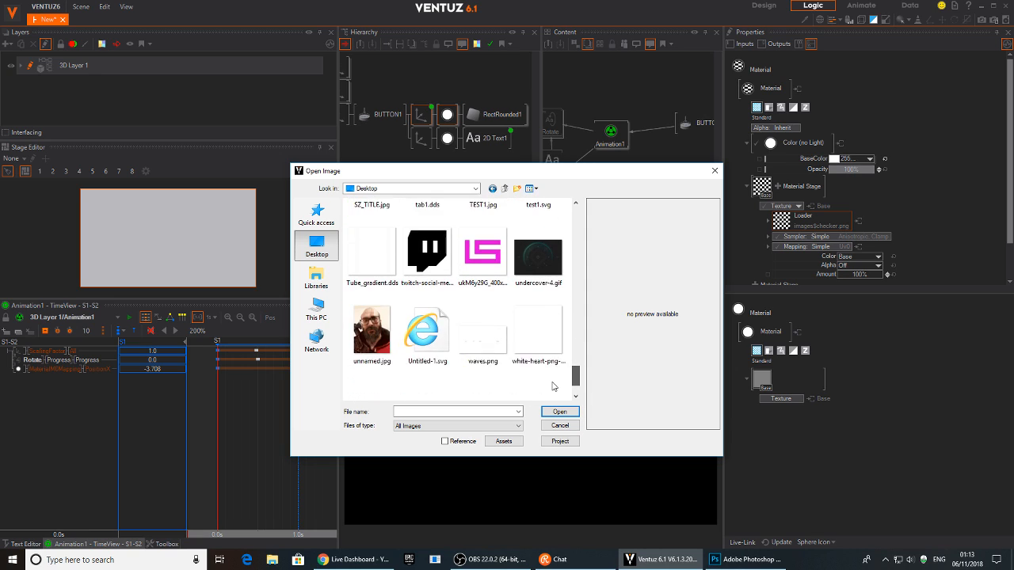
scroll(554, 386, "up", 15)
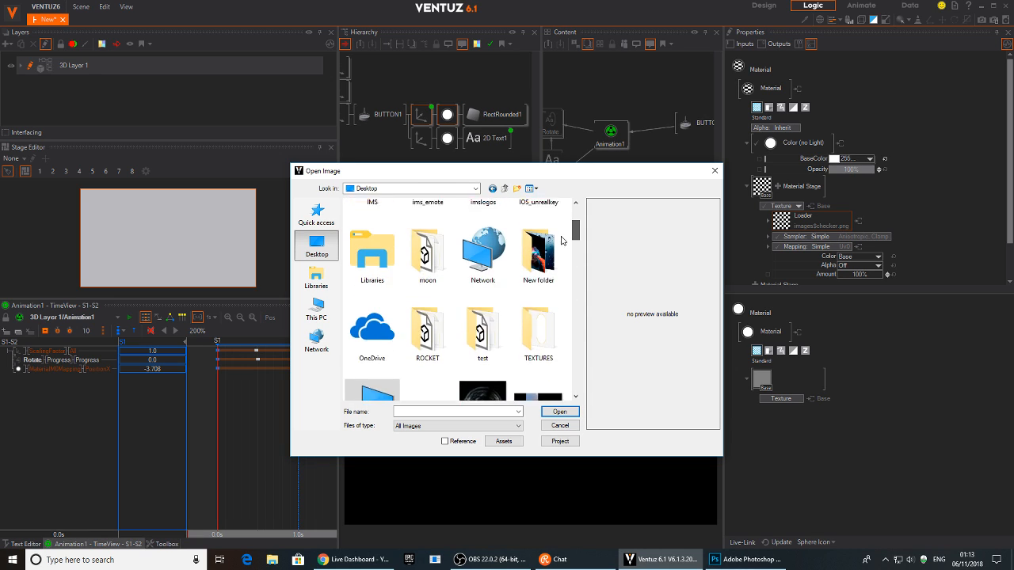
scroll(554, 243, "down", 15)
left_click(431, 411)
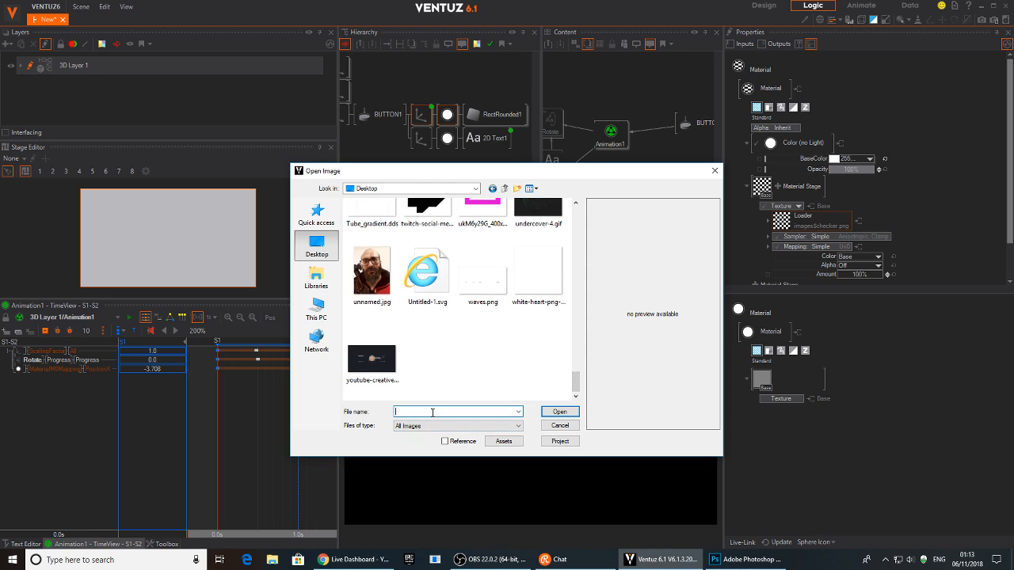
type("gr")
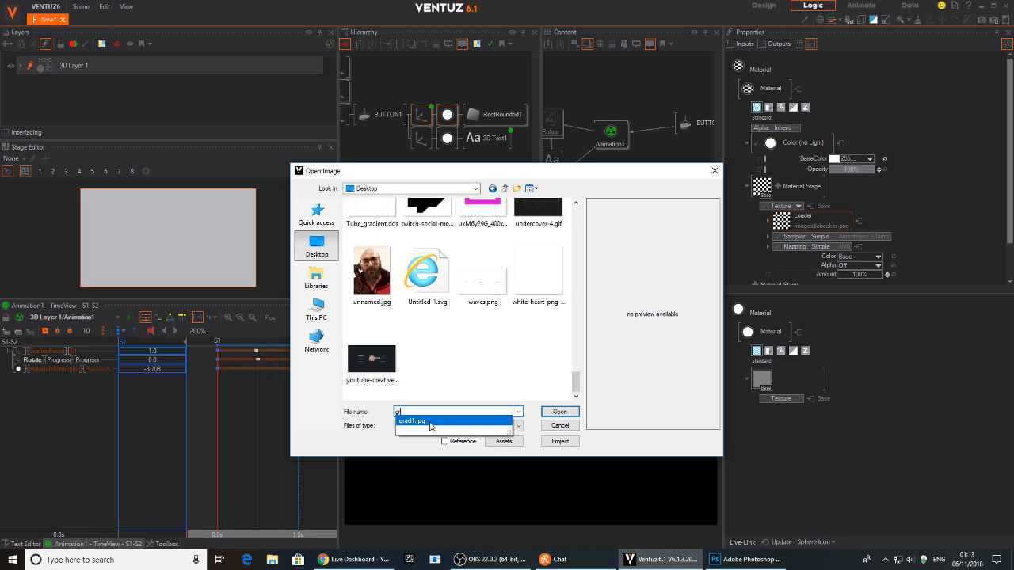
left_click(430, 421)
left_click(559, 412)
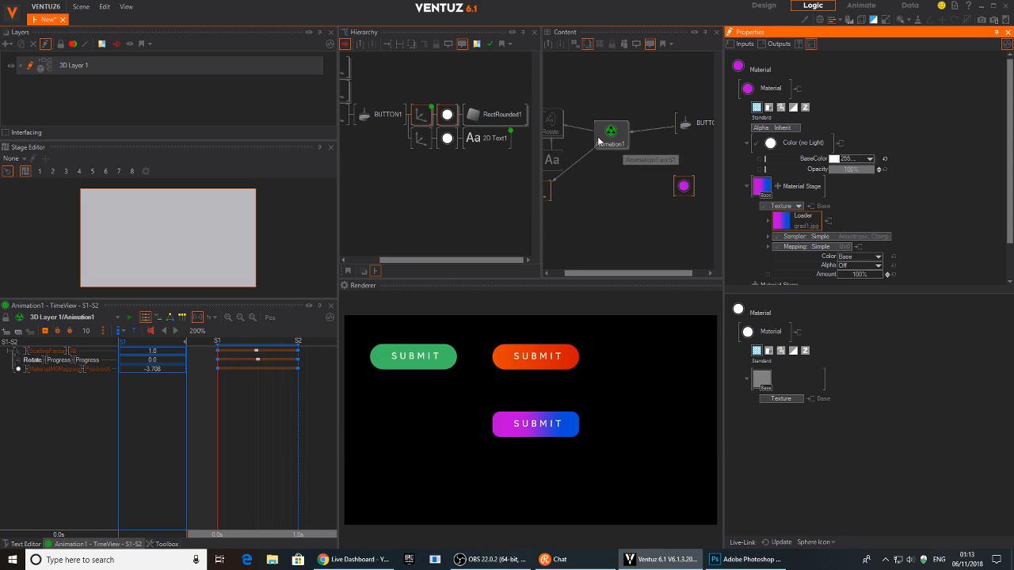
Step: Change the gradient texture's mapping to 2D Mapping with UV0 and set its ScalingX to 5.5
middle_click_drag(619, 214, 636, 205)
left_click(702, 178)
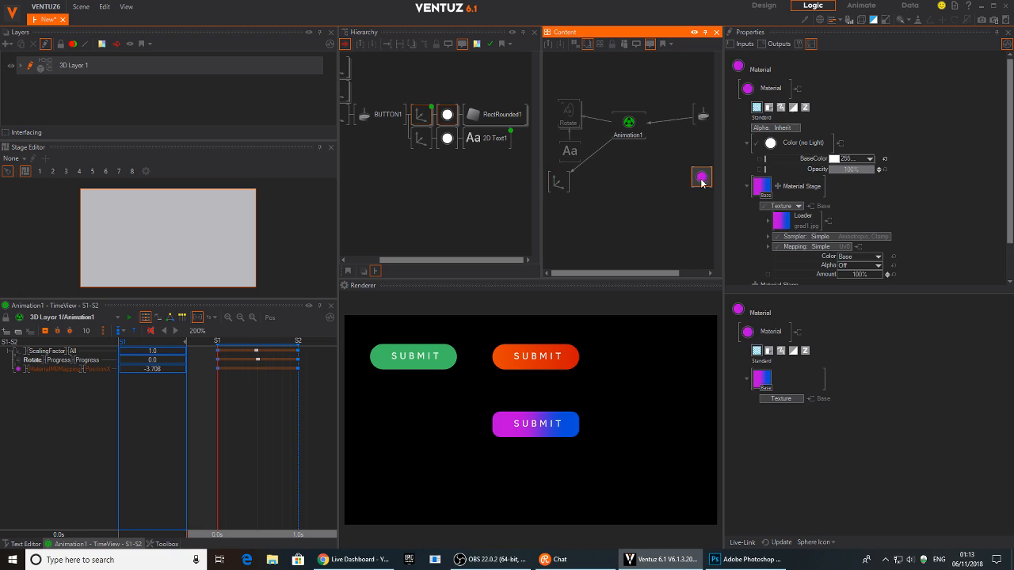
middle_click_drag(891, 222, 893, 124)
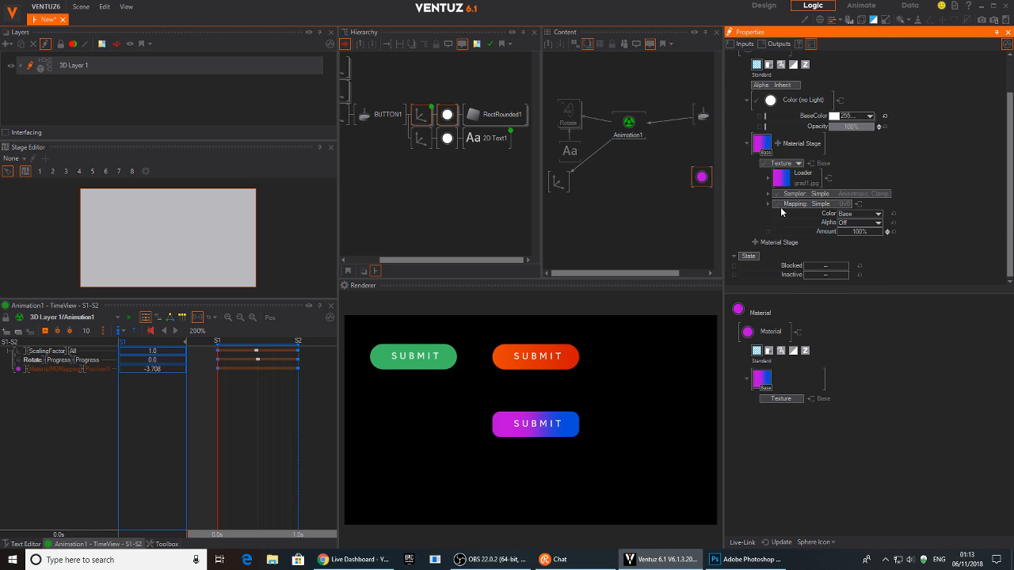
left_click(840, 206)
mouse_move(808, 224)
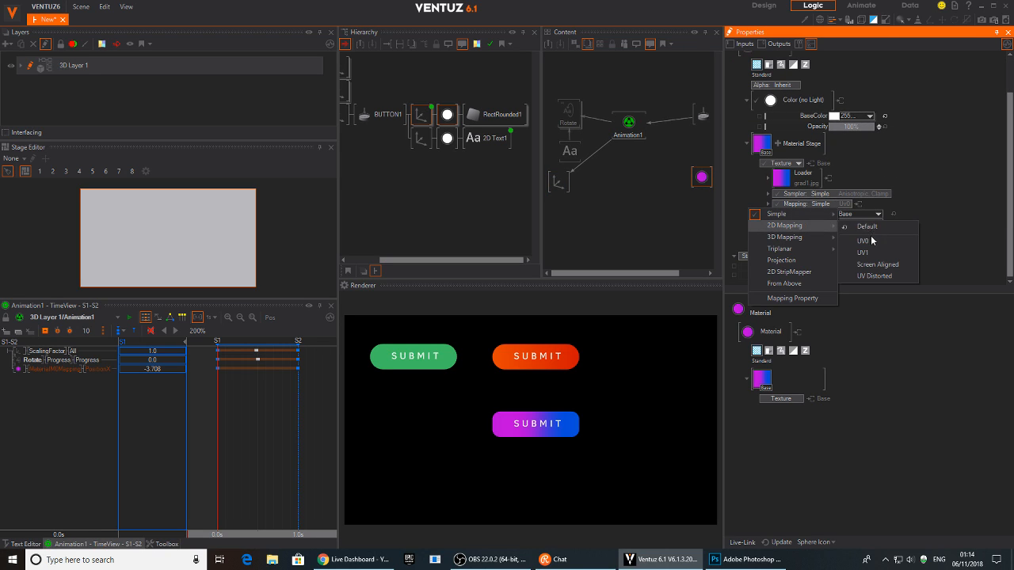
left_click(870, 240)
scroll(934, 244, "down", 2)
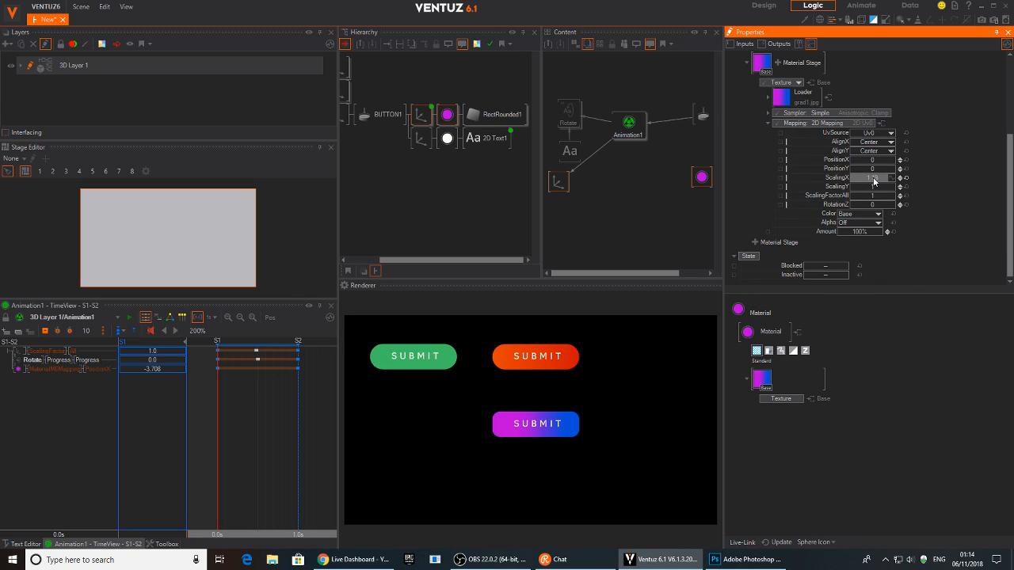
left_click_drag(896, 179, 893, 179)
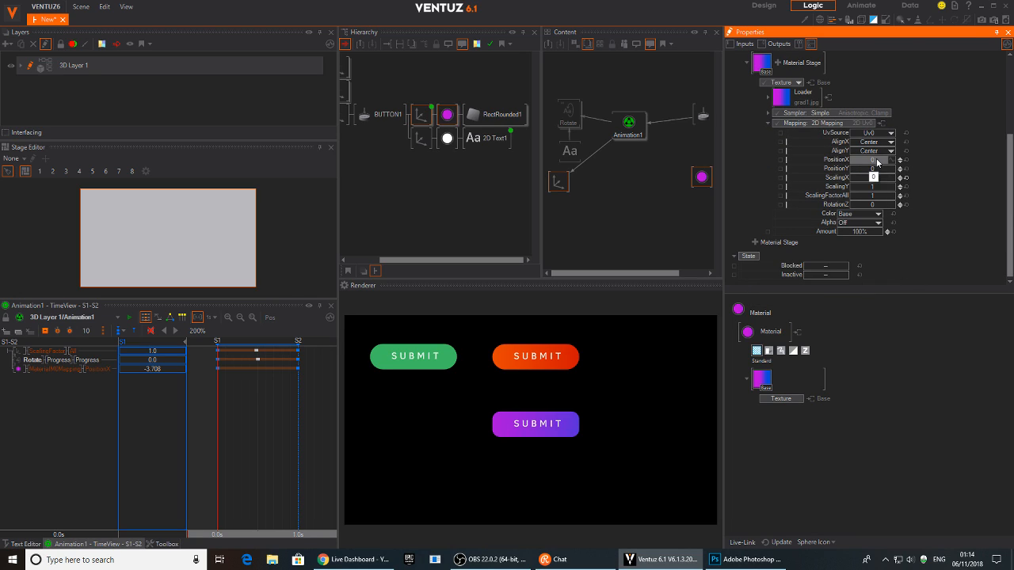
Step: Bind the texture's PositionX to Animation1, set it to -0.52 at keyframe S2, and test the third button
left_click_drag(832, 161, 635, 140)
left_click_drag(226, 406, 298, 406)
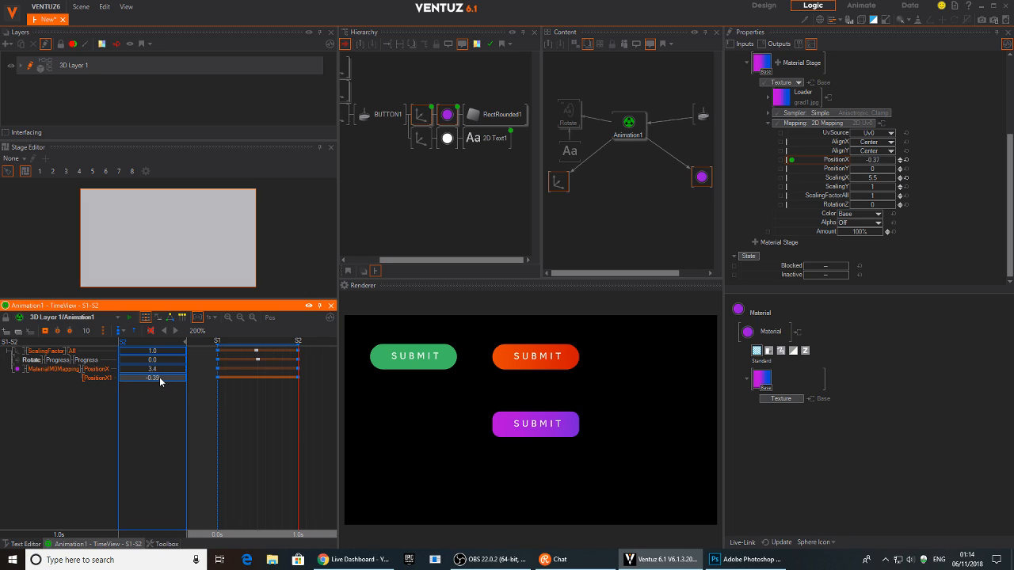
left_click_drag(159, 377, 156, 377)
left_click(549, 447)
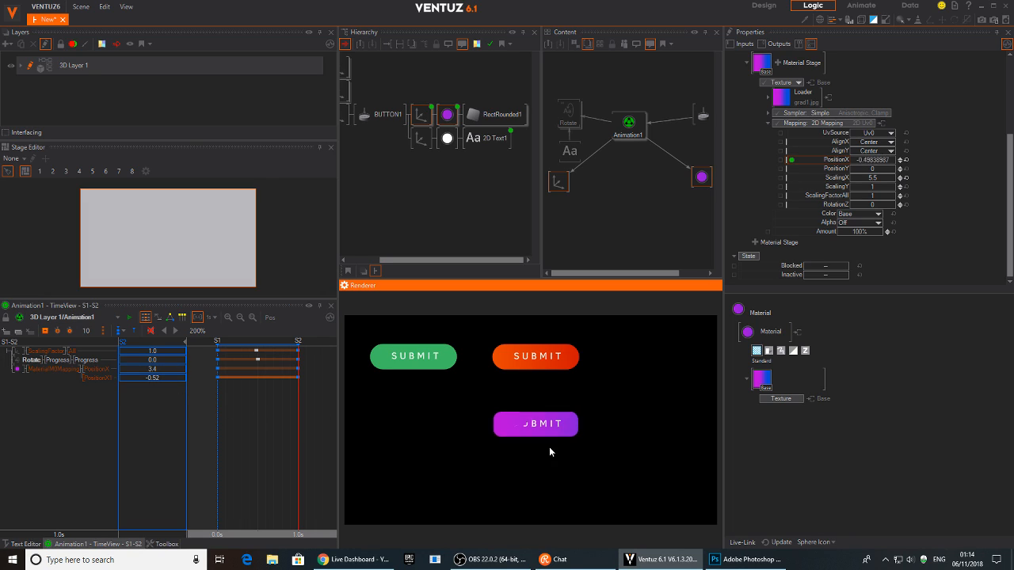
Step: Try a PositionX1 value of -1.3 at keyframe S1 and test the third button's transition
left_click(218, 402)
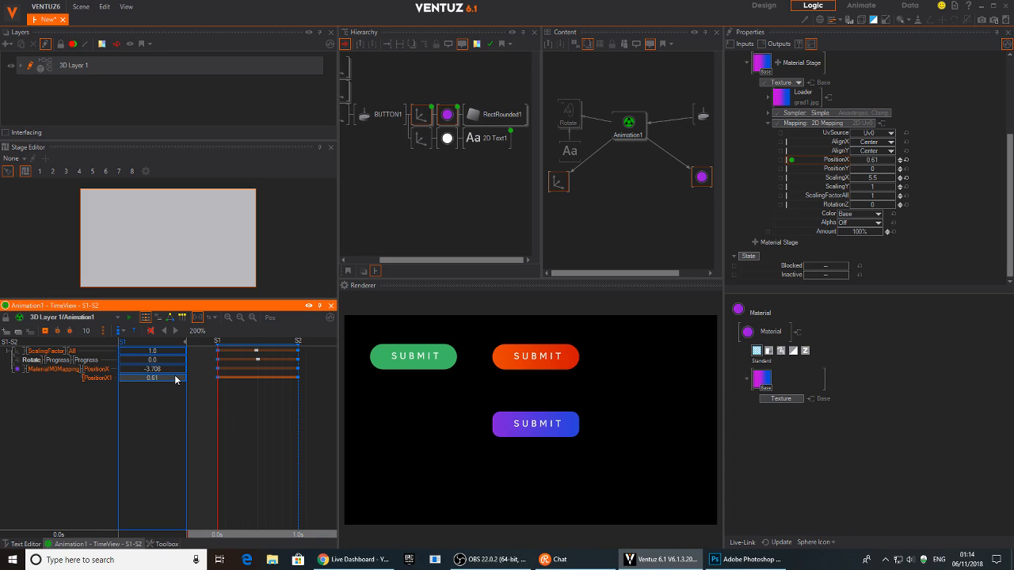
left_click_drag(121, 379, 124, 378)
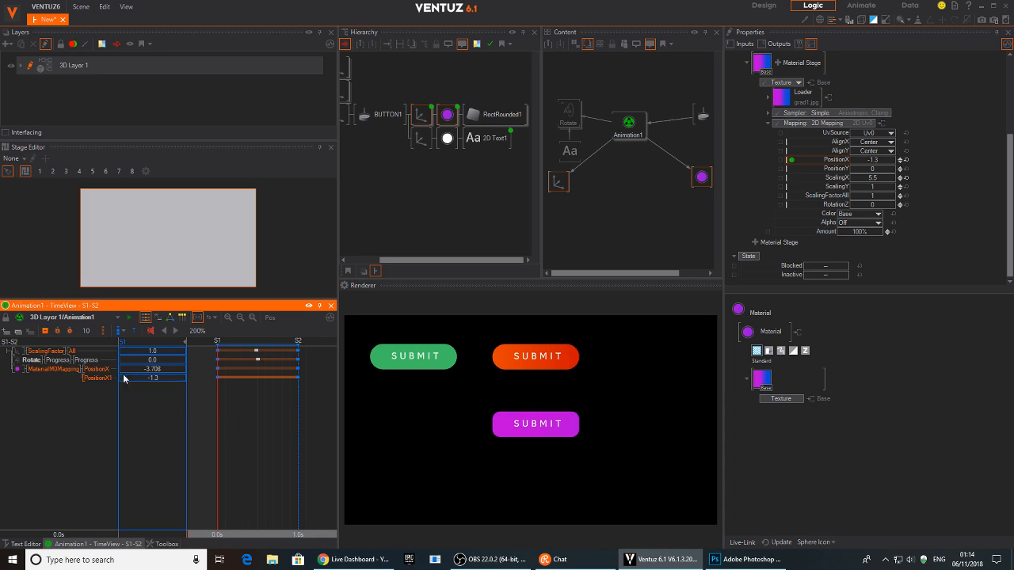
left_click(525, 432)
left_click(540, 435)
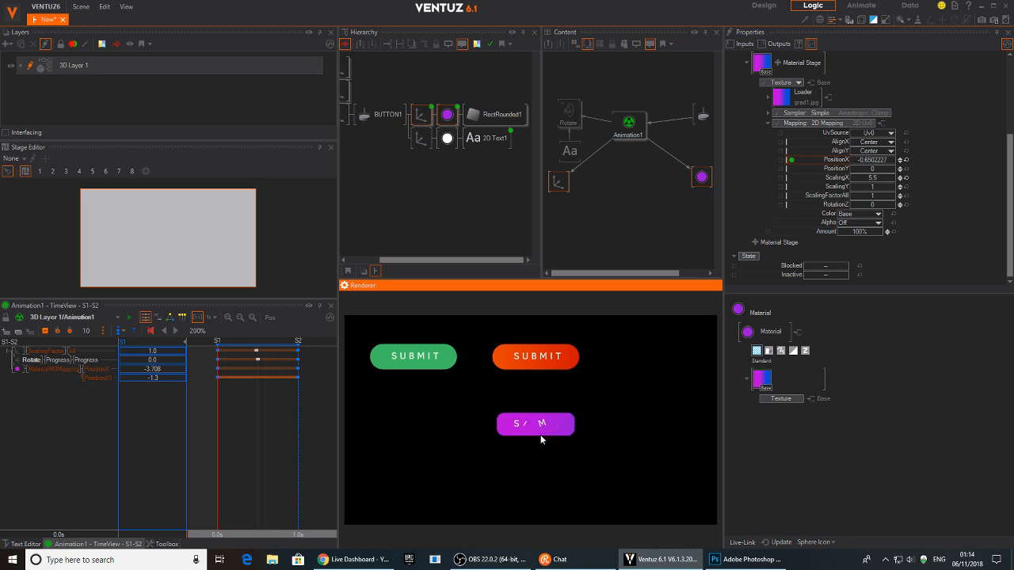
Step: Set the PositionX1 value at keyframe S1 to 0
left_click(251, 405)
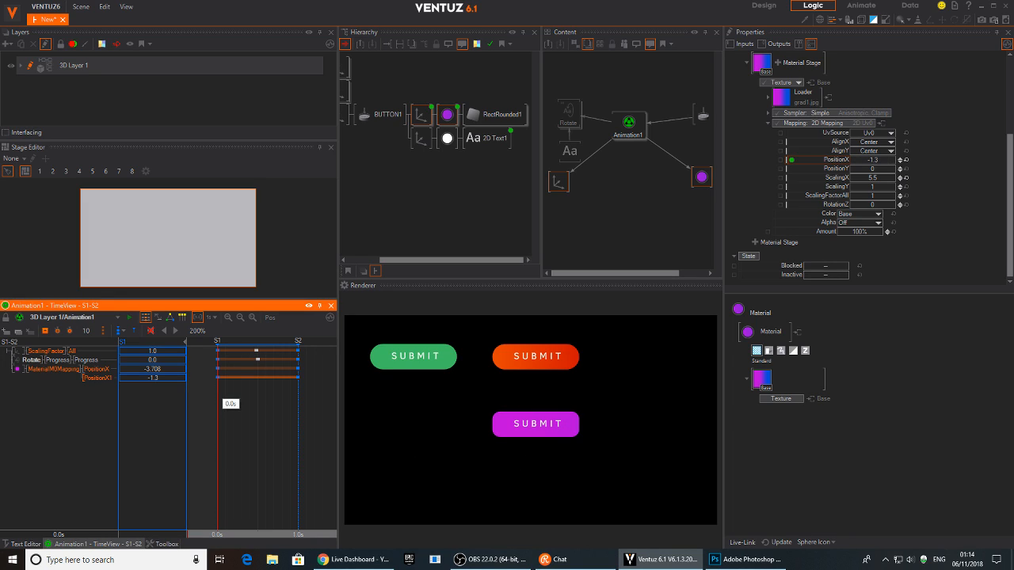
left_click(166, 379)
type("0")
key("Return")
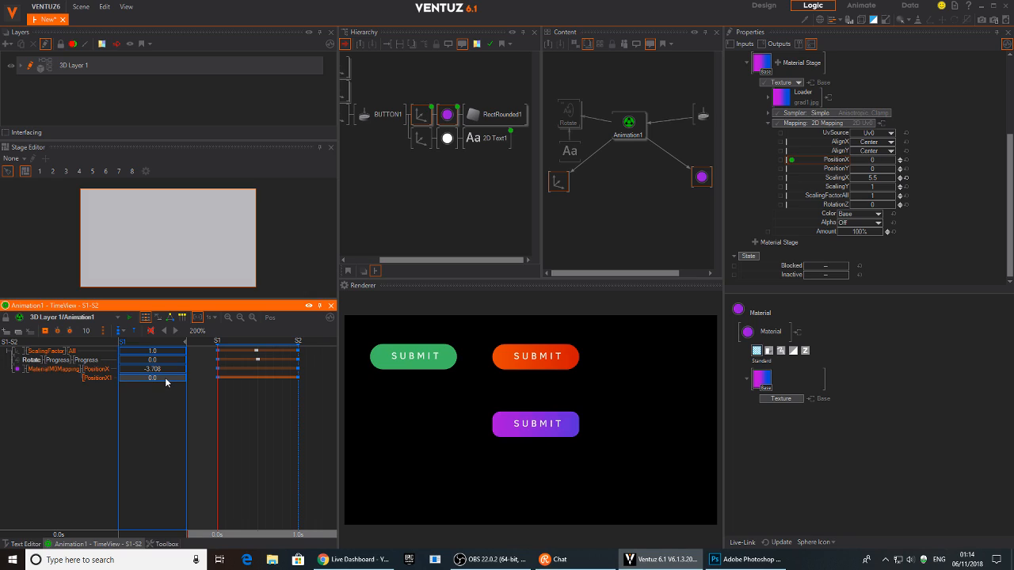
Step: Set the purple button material's PositionX1 keyframe at S2 to -2.9 and trigger that button in the render preview
left_click_drag(230, 401, 303, 400)
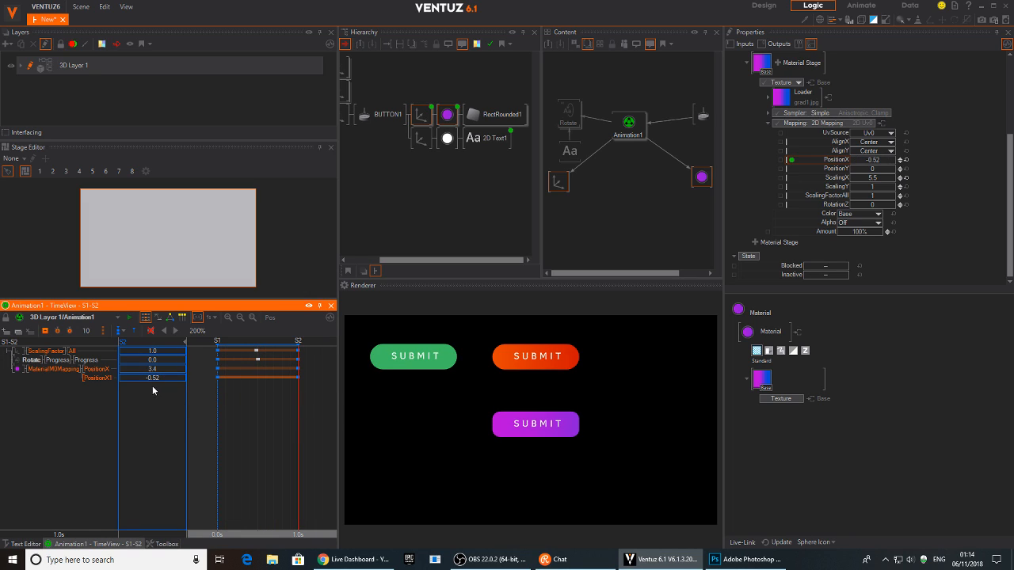
left_click_drag(179, 381, 122, 379)
left_click(567, 436)
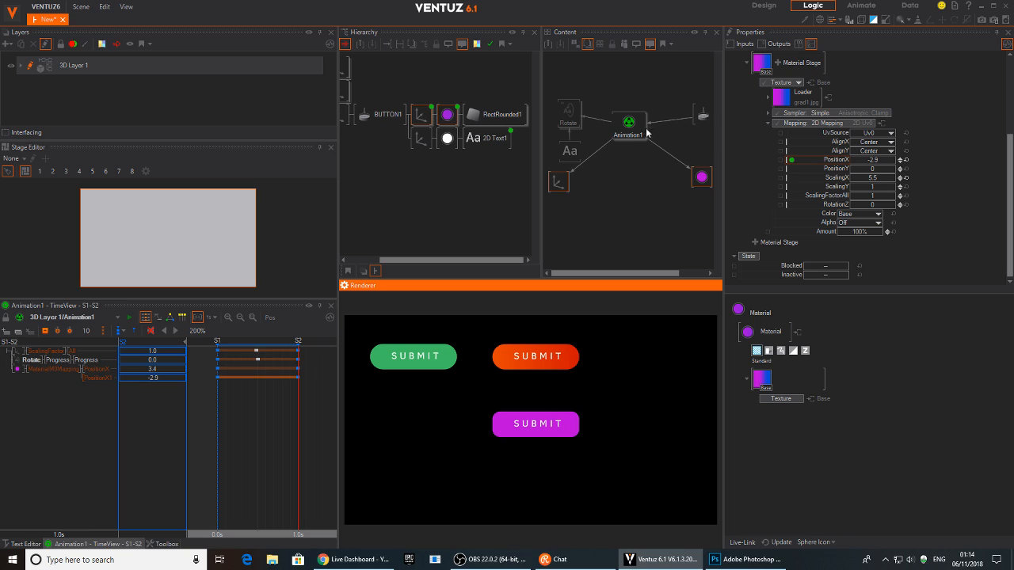
Step: Insert a Linear interpolation node on the connection between Animation1 and the purple material, with a duration of 0.5 s
double_click(655, 174)
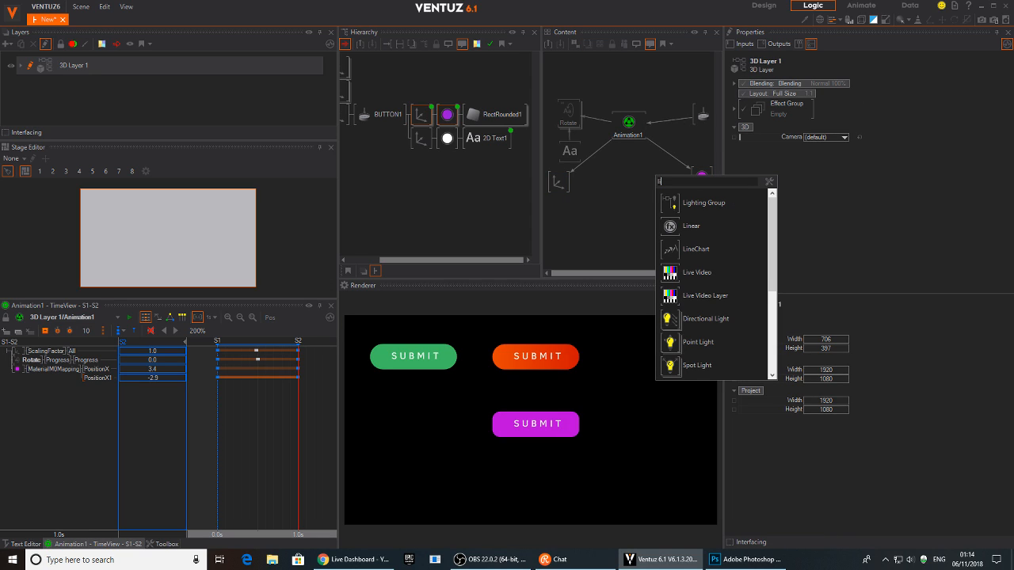
left_click(681, 226)
left_click(666, 164)
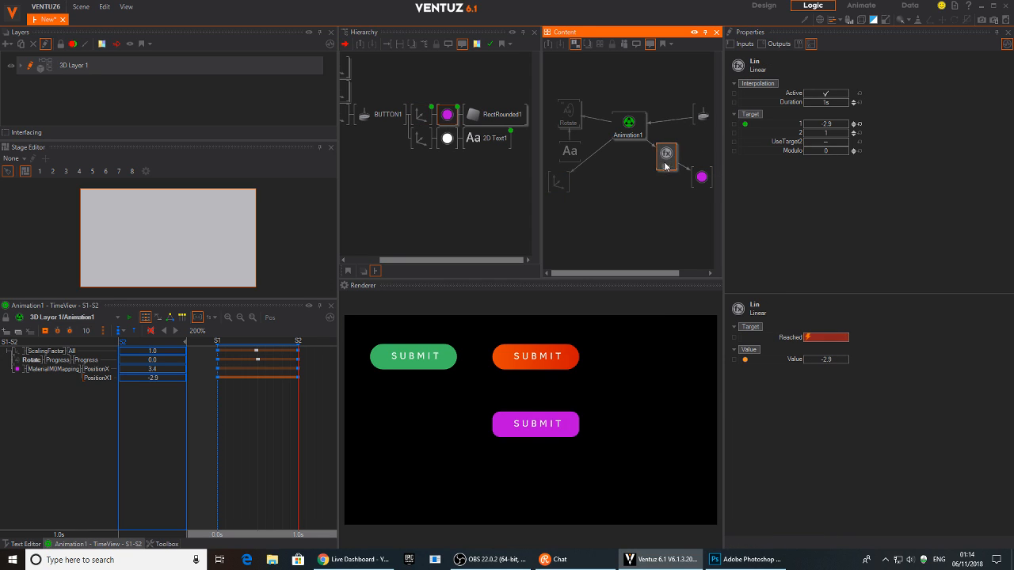
left_click(834, 101)
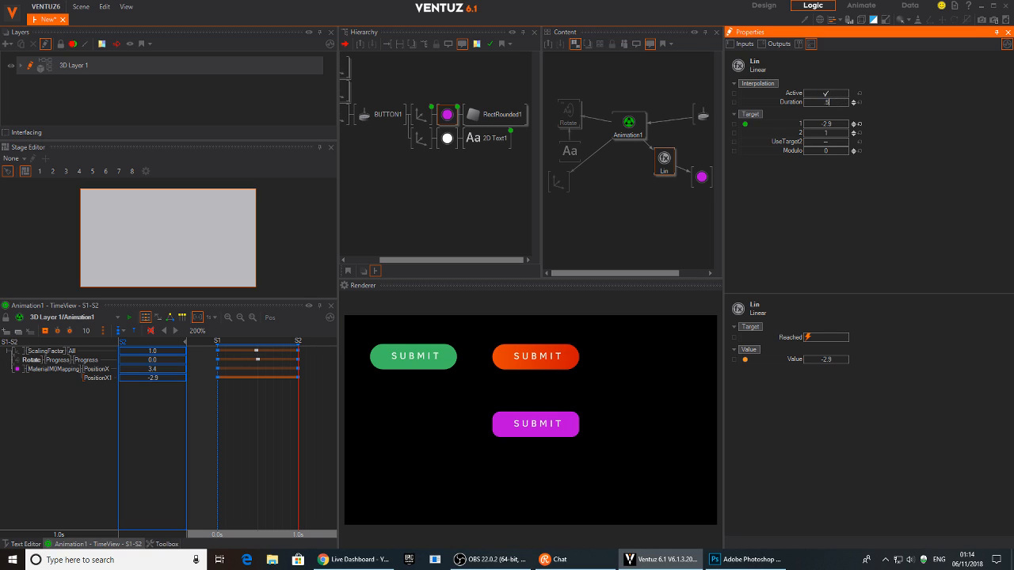
type(".5")
key("Return")
Step: Test the animations of all three SUBMIT buttons repeatedly in the render preview
left_click(554, 420)
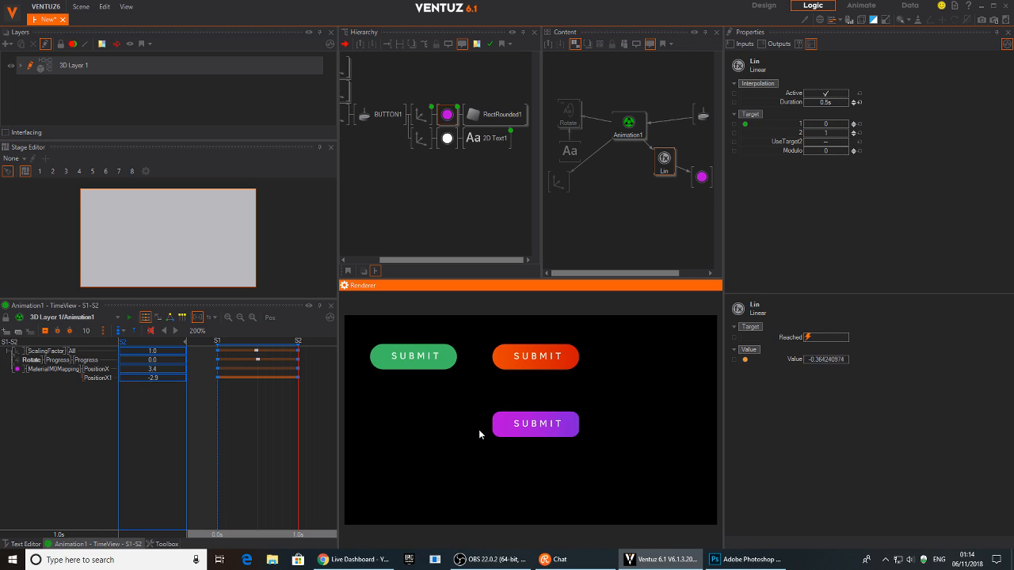
left_click(527, 364)
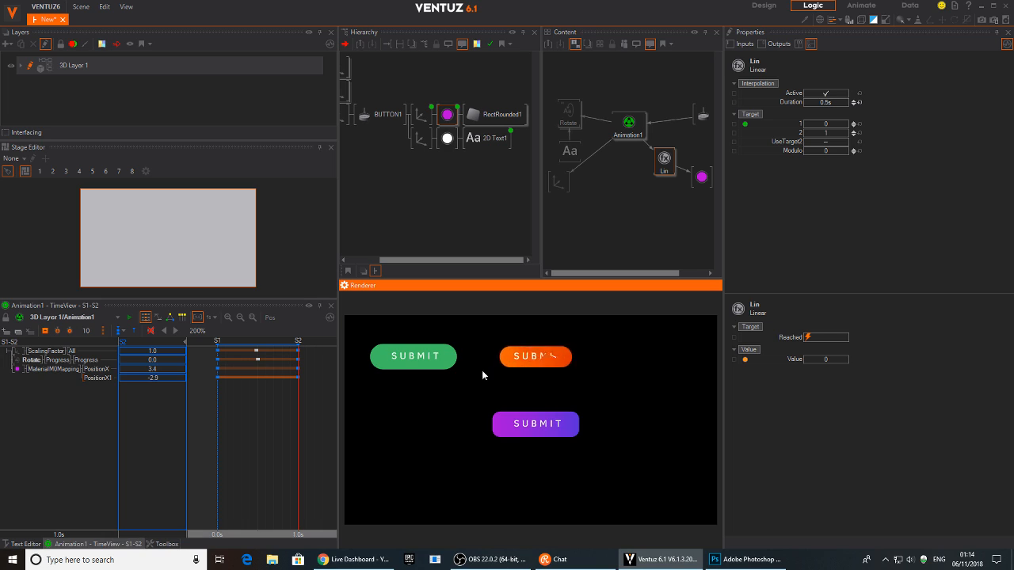
left_click(413, 358)
left_click(526, 428)
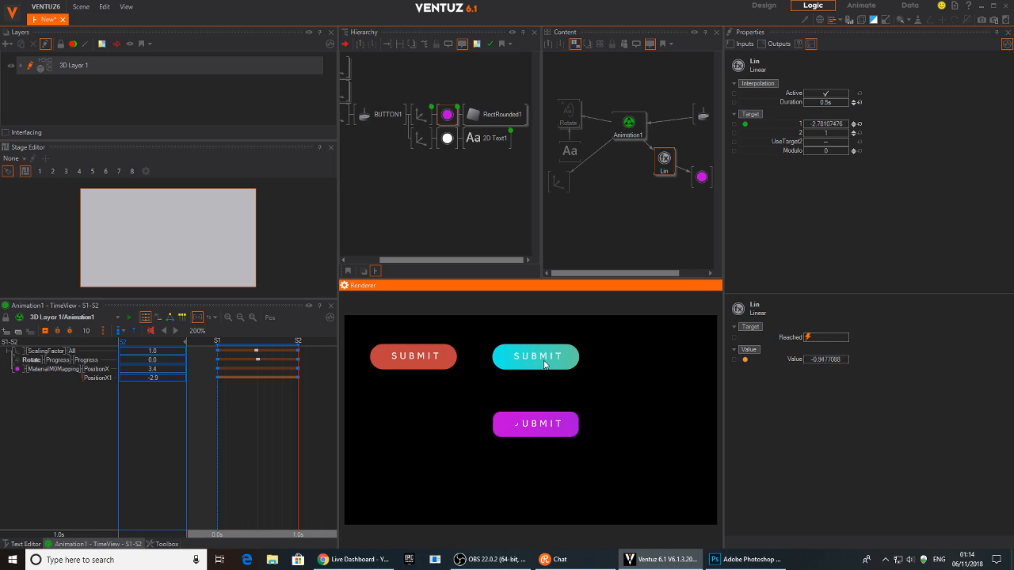
left_click(544, 362)
left_click(419, 362)
left_click(518, 422)
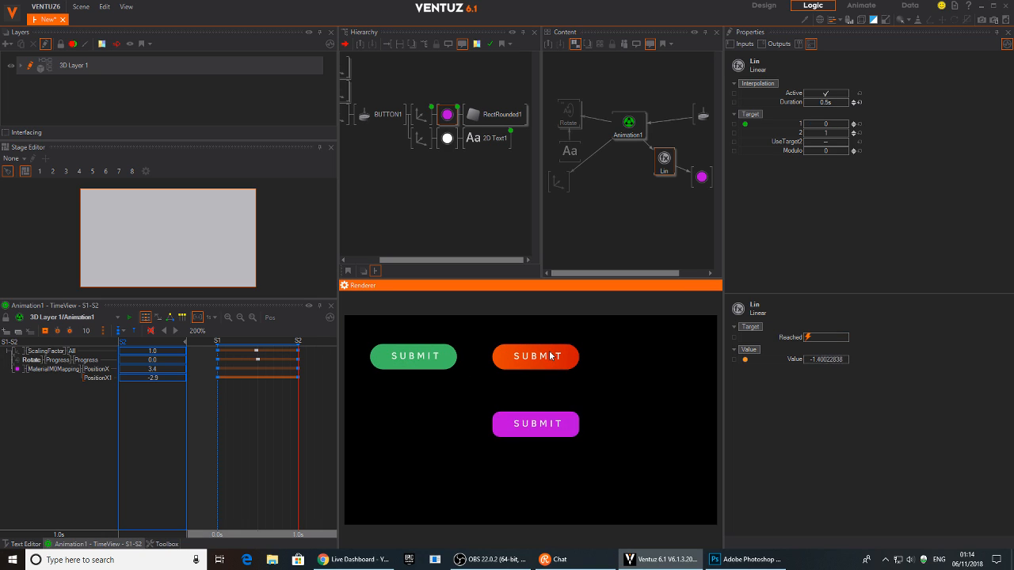
left_click(550, 359)
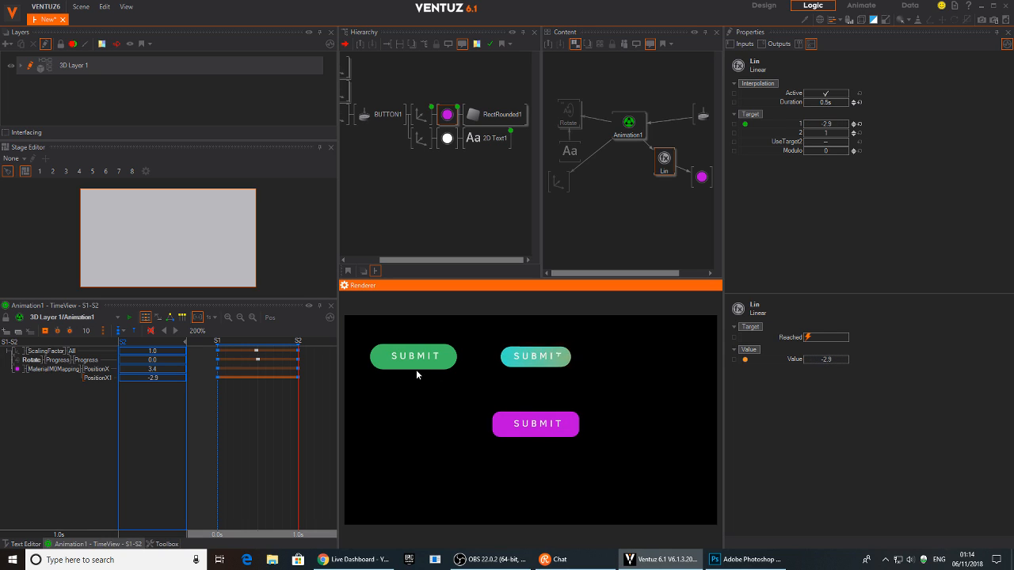
left_click(415, 364)
left_click(538, 434)
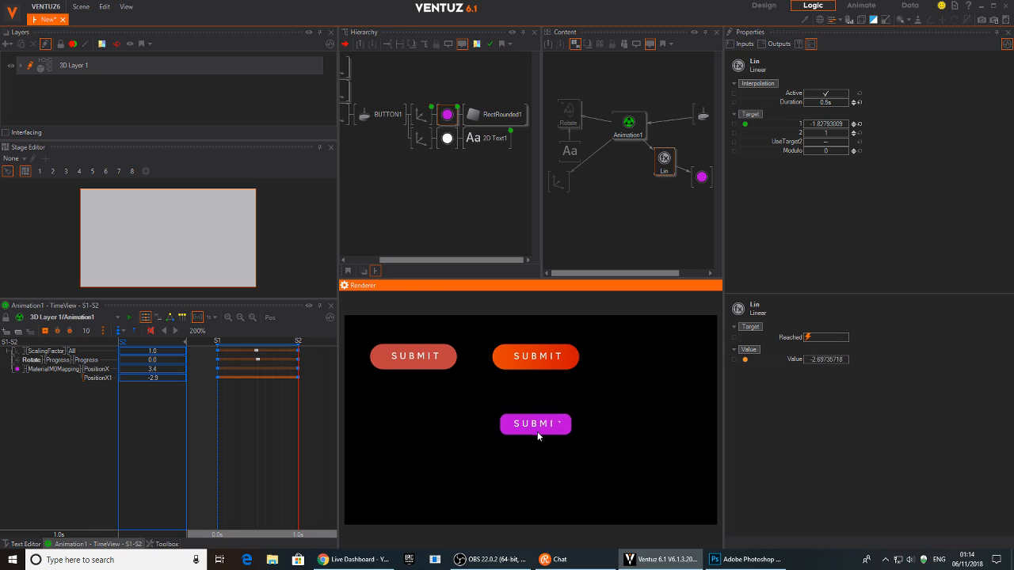
left_click(536, 361)
left_click(411, 361)
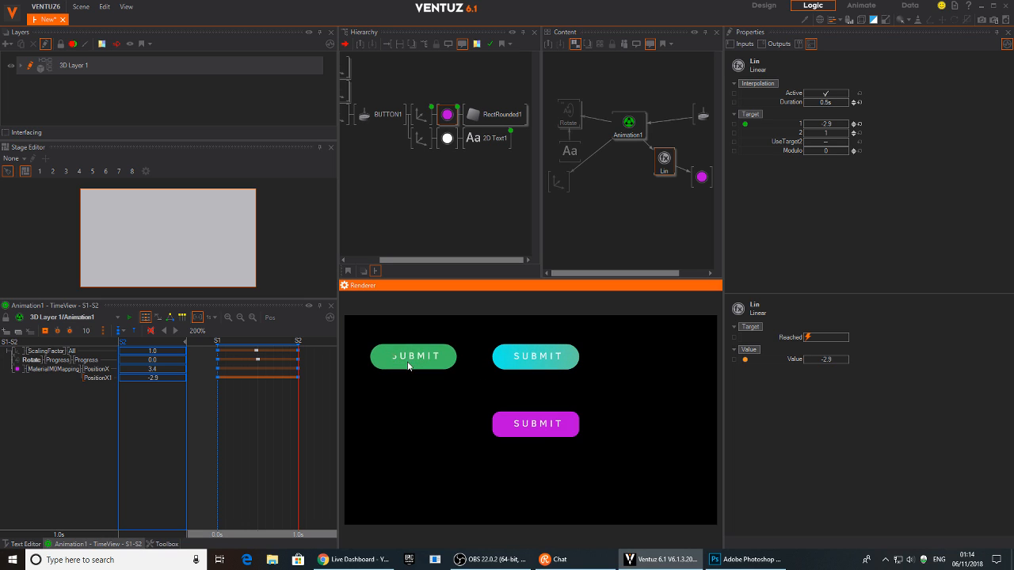
left_click(406, 364)
Step: Expand the two other BUTTON1 branches in the hierarchy and display the red button material's connection from the HSL node
middle_click_drag(393, 111, 459, 135)
left_click(382, 127)
double_click(368, 117)
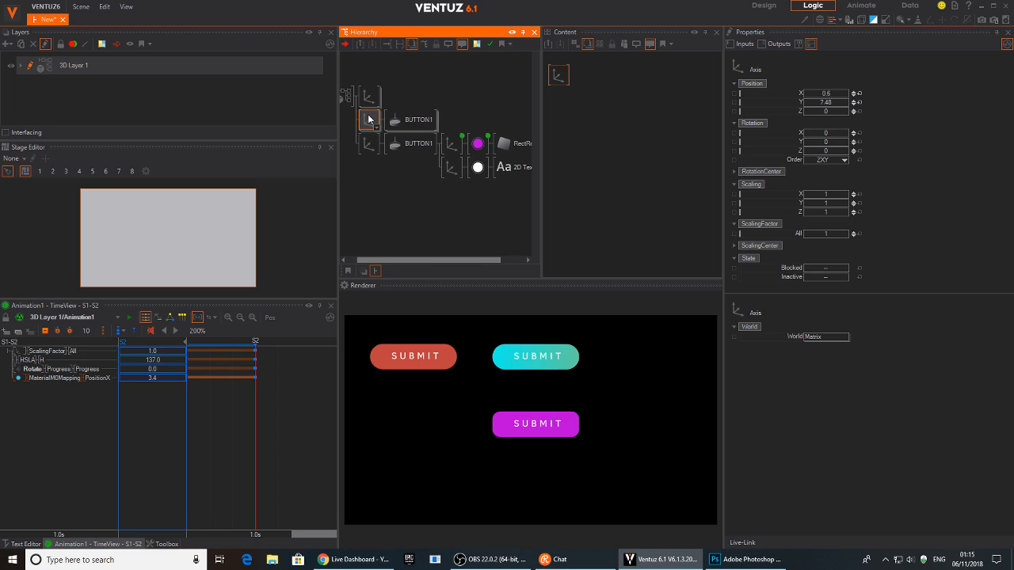
left_click(479, 120)
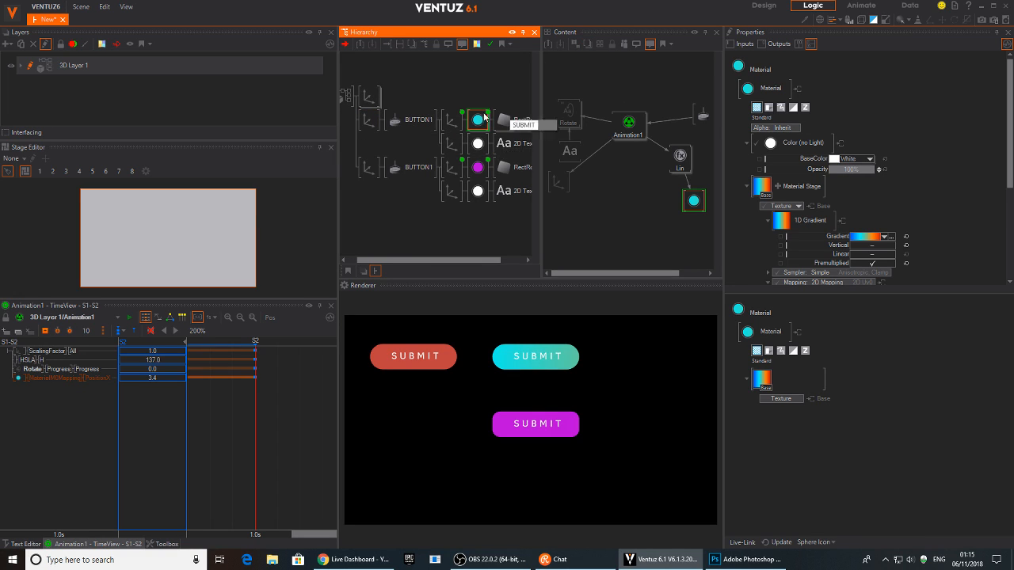
double_click(369, 97)
left_click(478, 96)
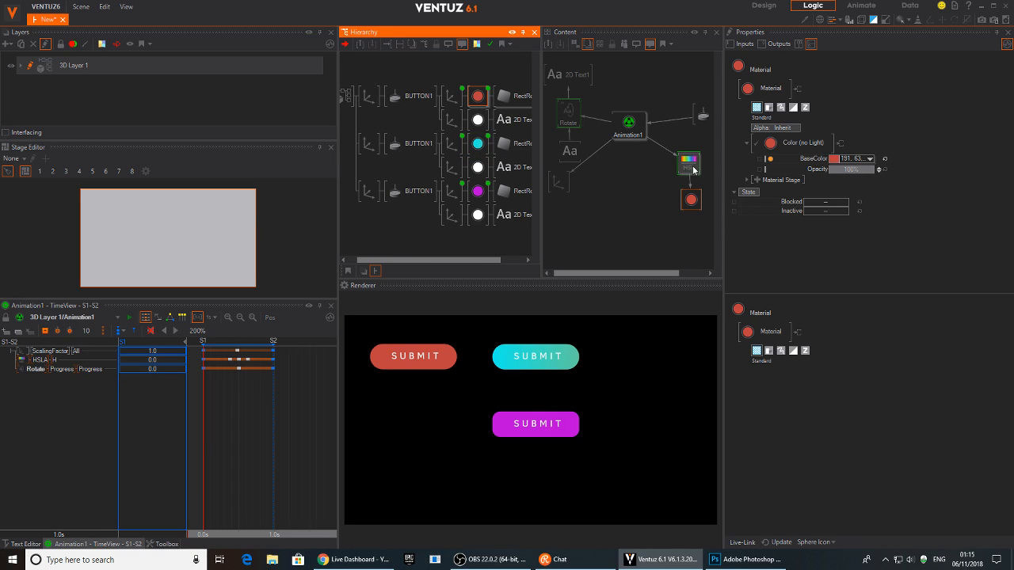
left_click_drag(693, 168, 683, 167)
Step: Add a Color Transformer node below the HSL node in the content graph
double_click(618, 220)
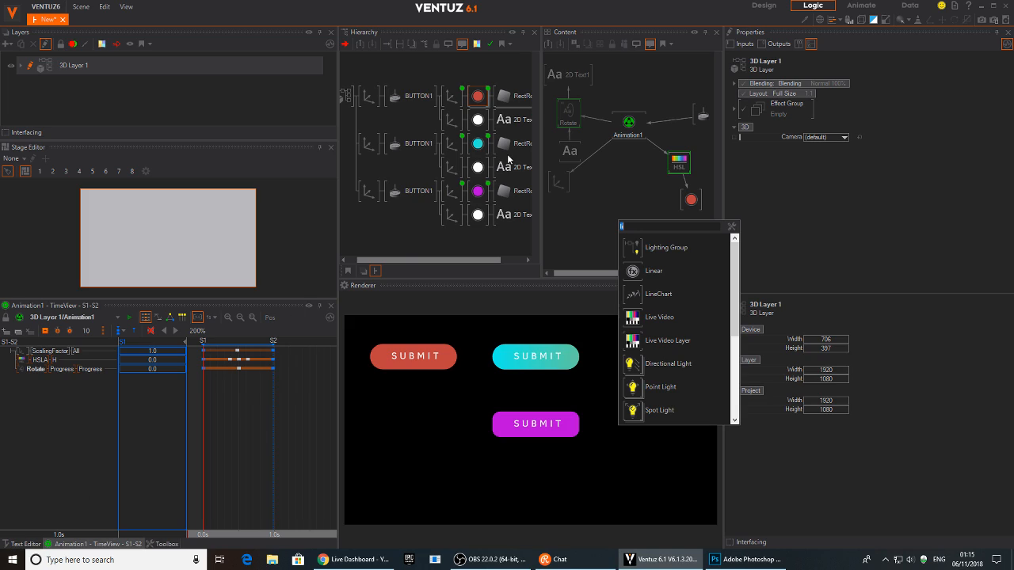
type("colo")
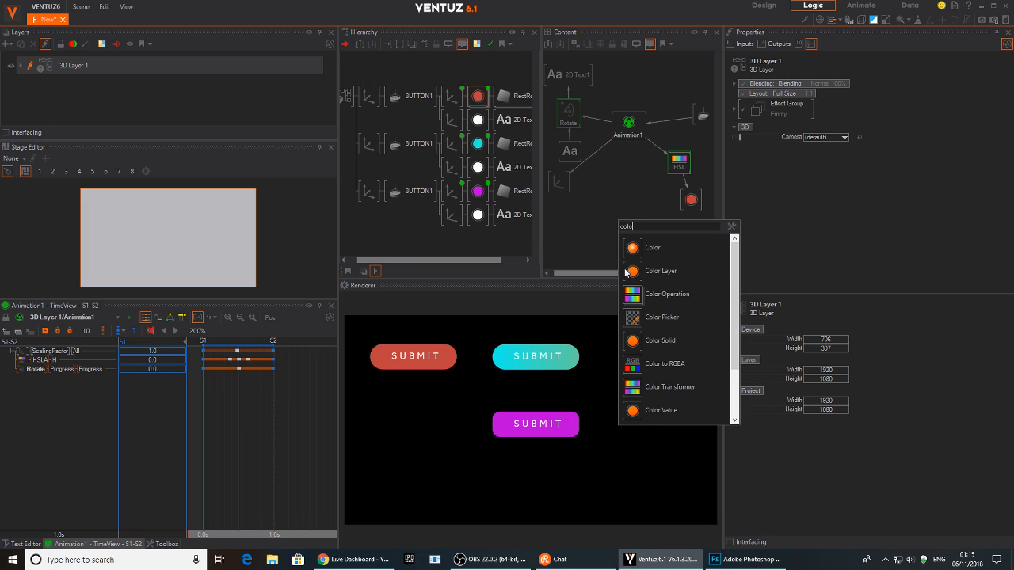
left_click(634, 295)
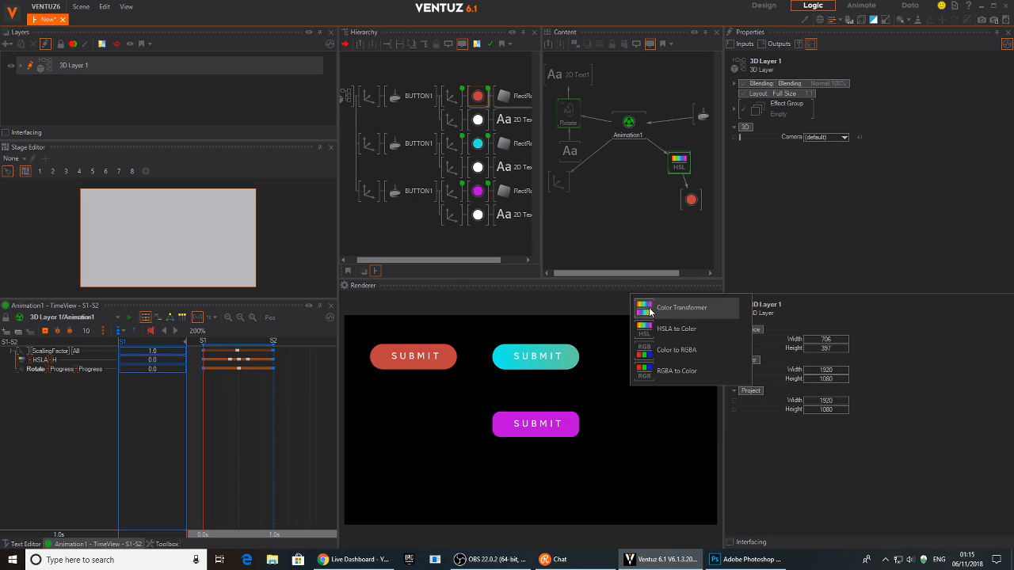
left_click_drag(650, 312, 617, 202)
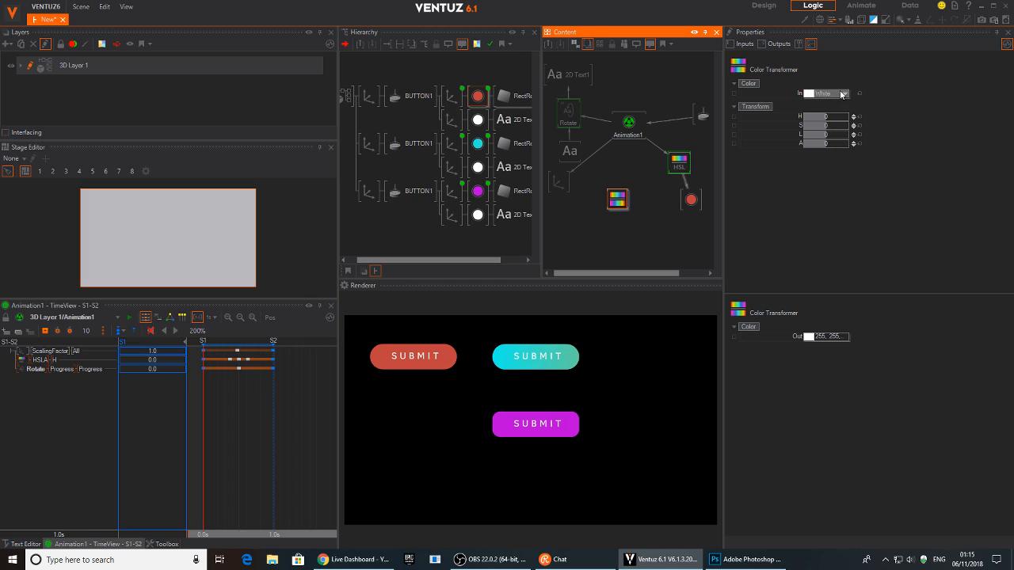
left_click_drag(620, 205, 611, 230)
Step: Add a Color Solid node beside the Color Transformer and bind the transformer's input color to it
double_click(637, 239)
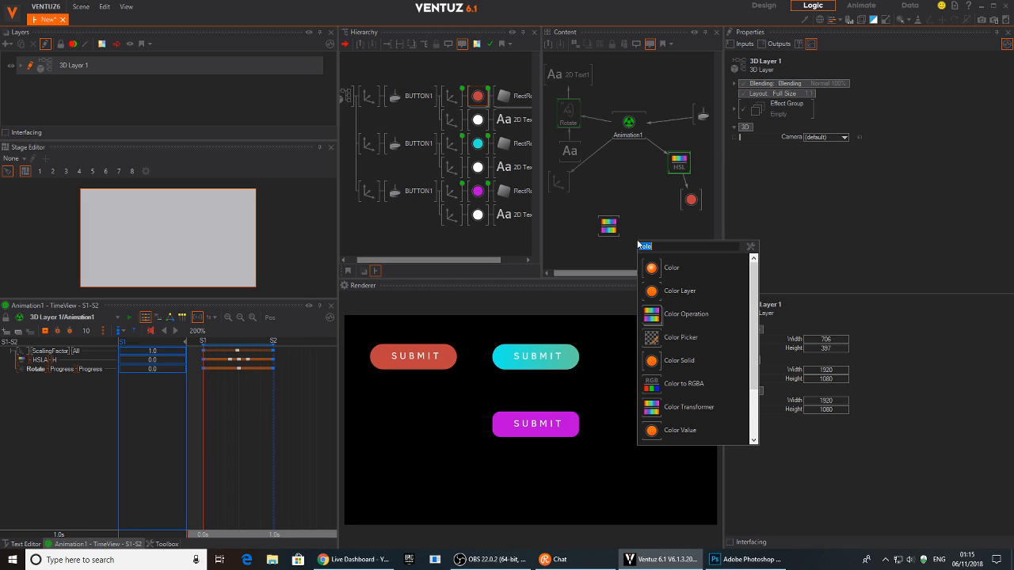
type("colo")
left_click(594, 231)
double_click(644, 239)
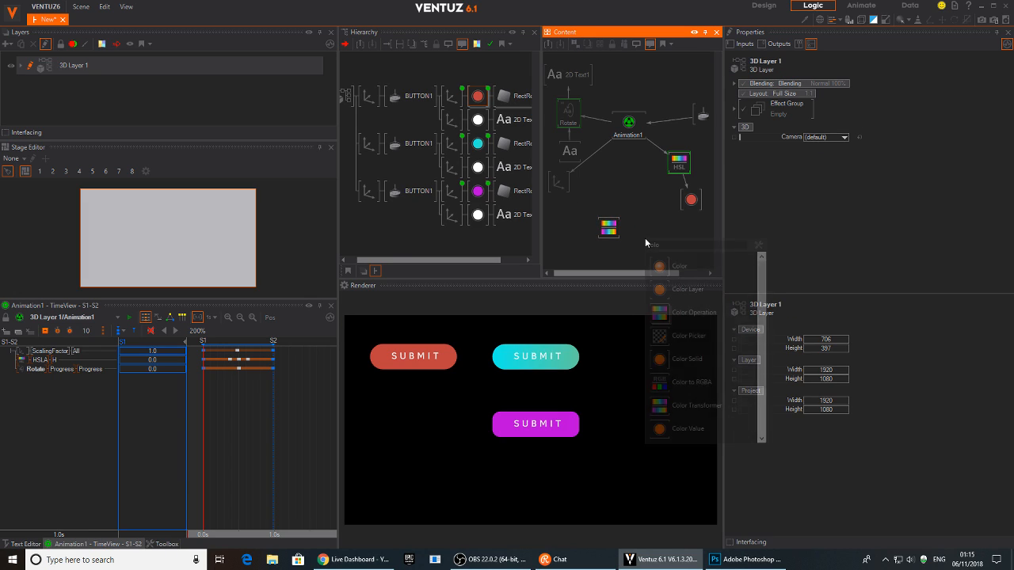
left_click(683, 359)
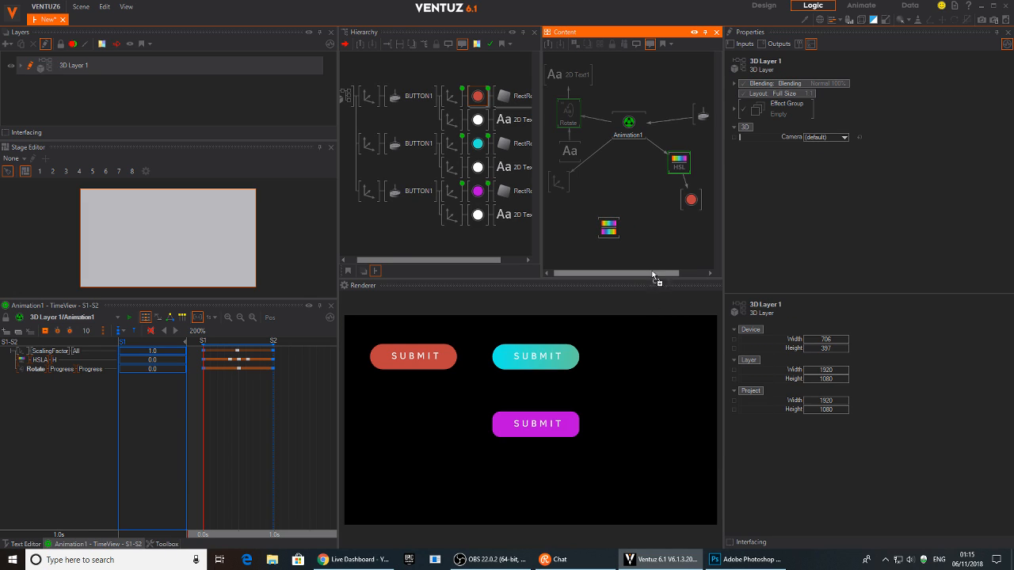
left_click_drag(647, 227, 647, 233)
left_click(608, 228)
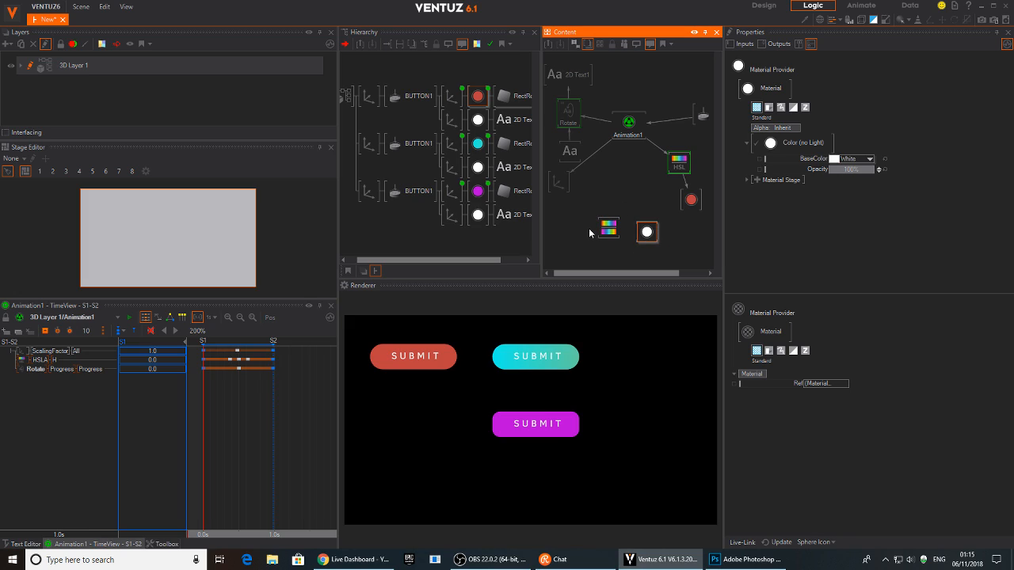
left_click_drag(790, 96, 649, 232)
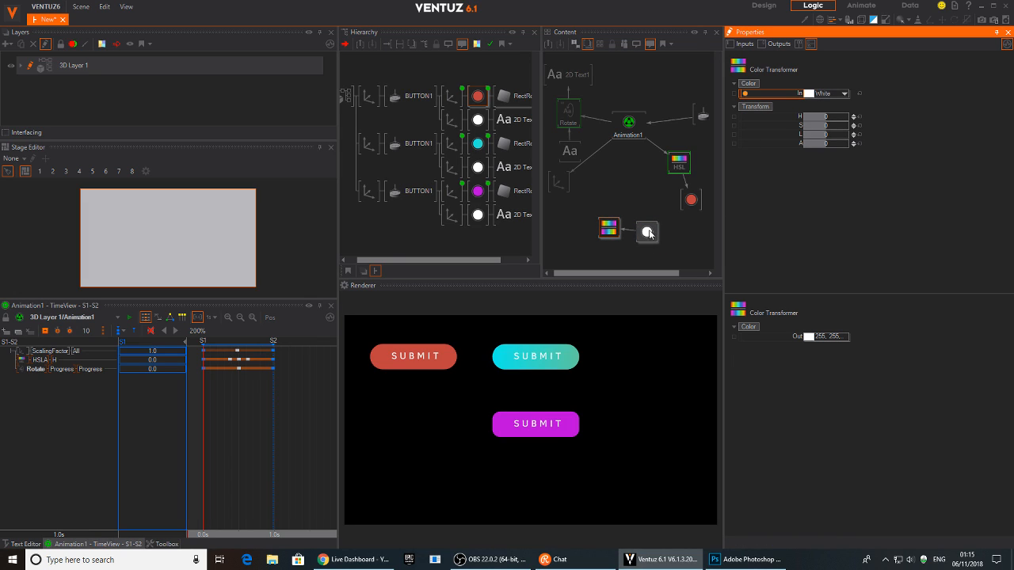
Step: Add a second Color Solid node on the transformer's other side and bind its BaseColor to the transformer's output color
double_click(565, 227)
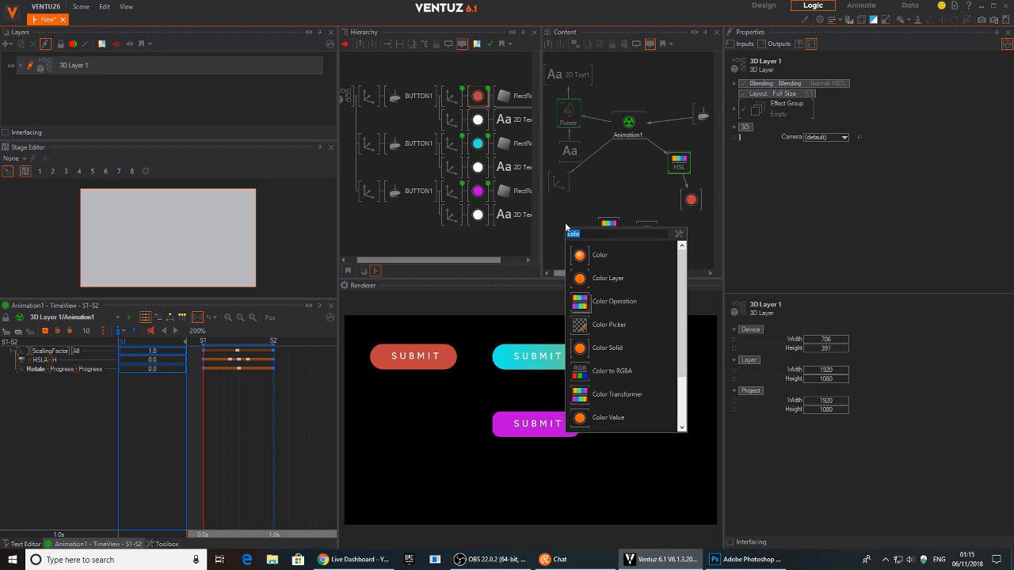
type("colo")
left_click(607, 348)
left_click(563, 235)
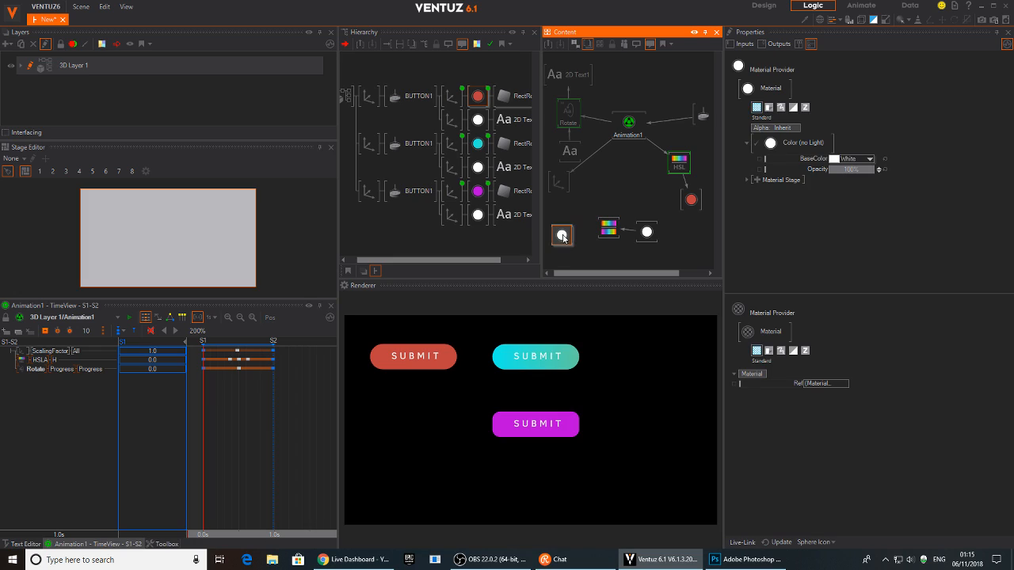
left_click_drag(563, 237, 570, 234)
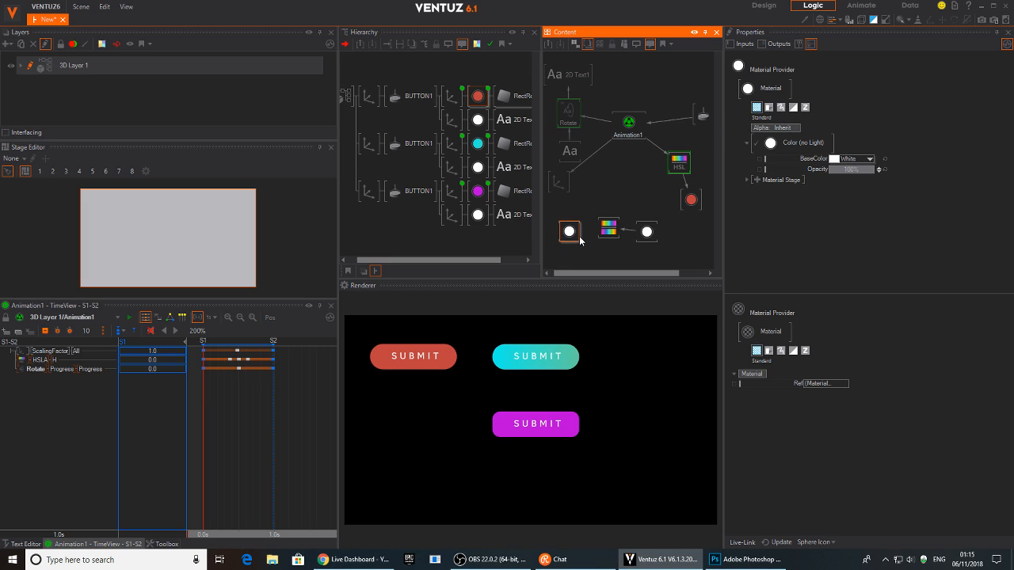
left_click_drag(816, 158, 608, 229)
left_click(618, 256)
left_click(601, 237)
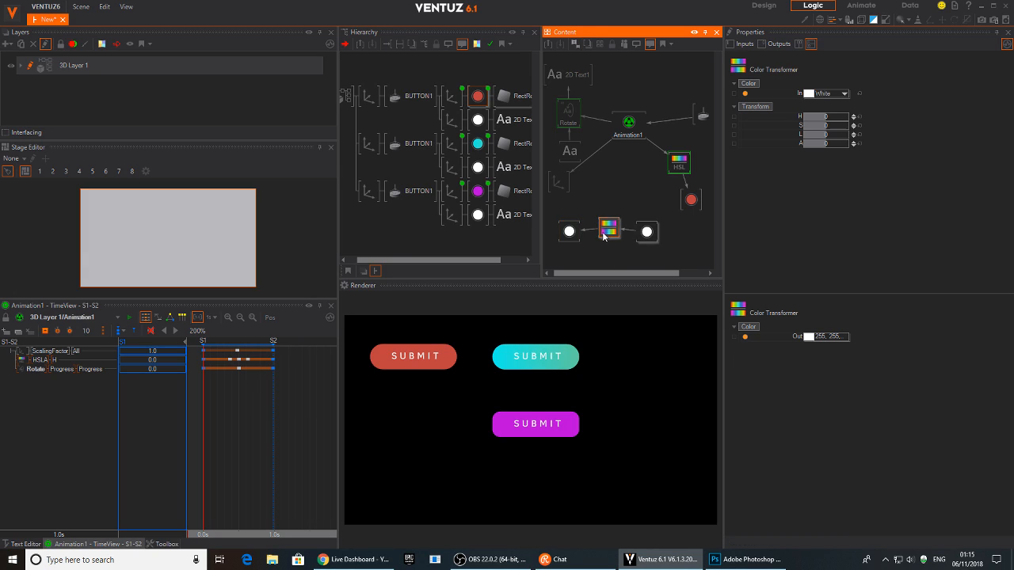
Step: Set the Color Transformer's H to about 160, S to 100 and L to 57, and select the source color node
left_click(837, 118)
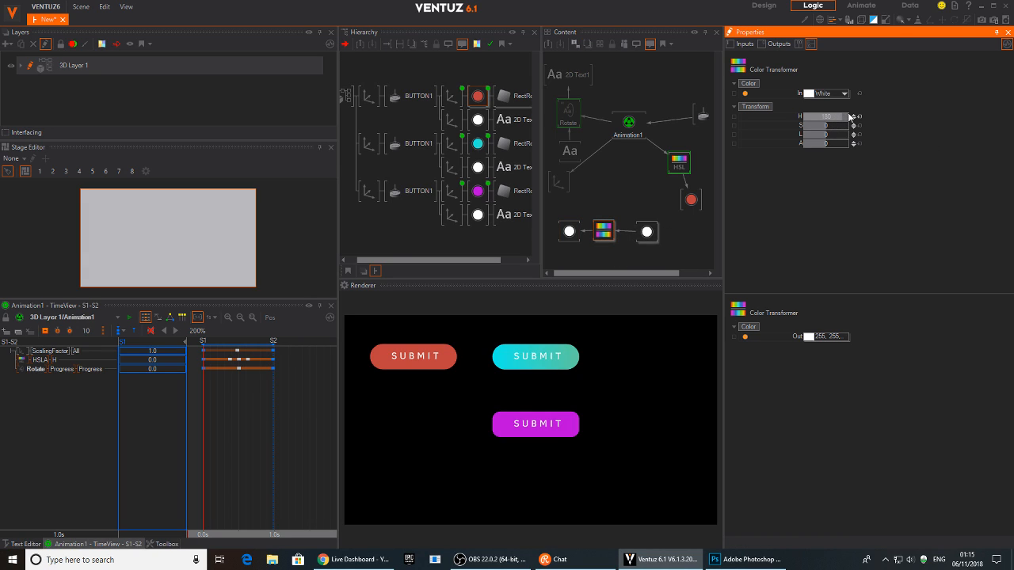
left_click(592, 252)
left_click(571, 235)
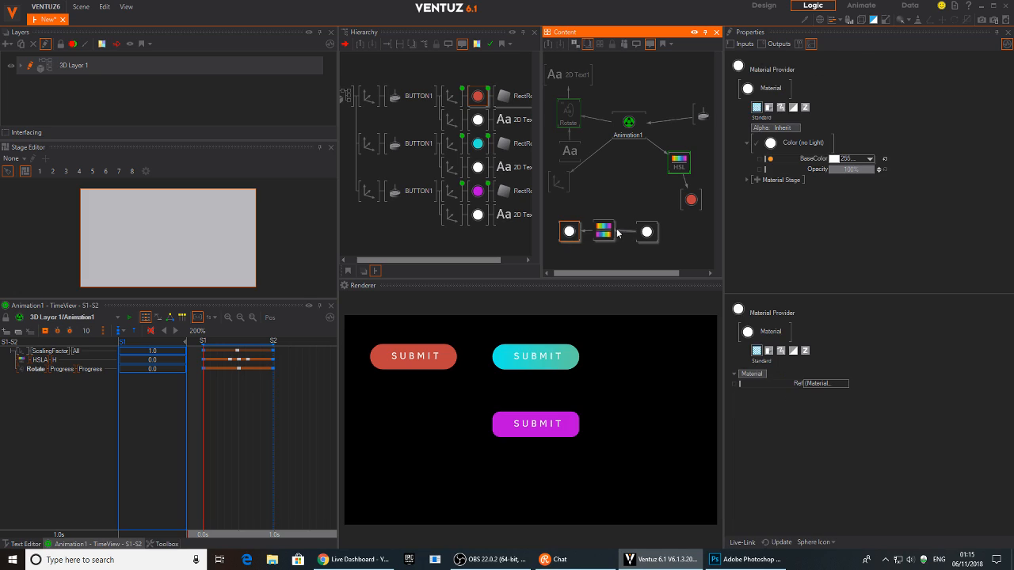
left_click(607, 236)
left_click_drag(806, 140, 839, 138)
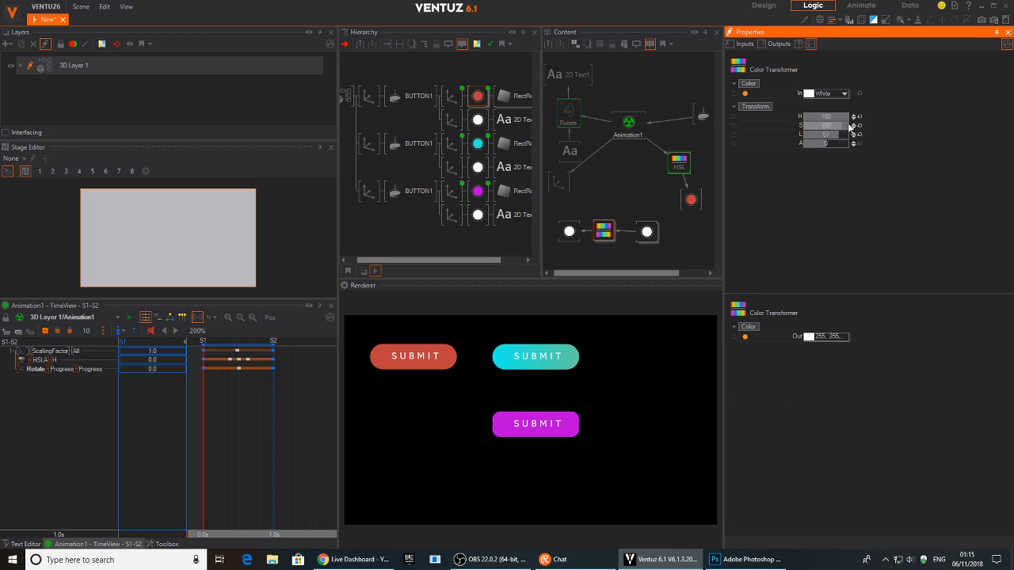
left_click_drag(603, 234, 602, 220)
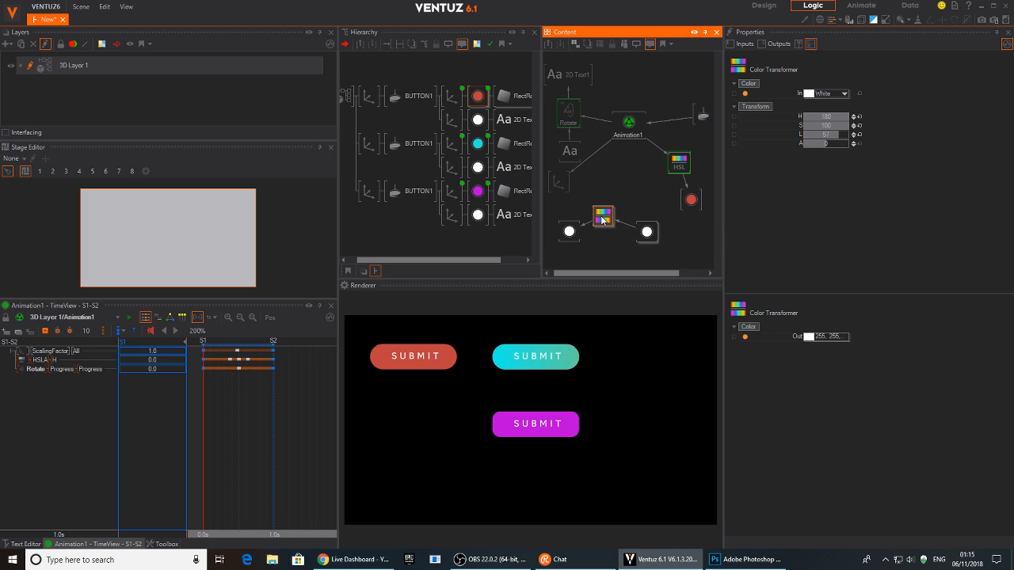
left_click(827, 120)
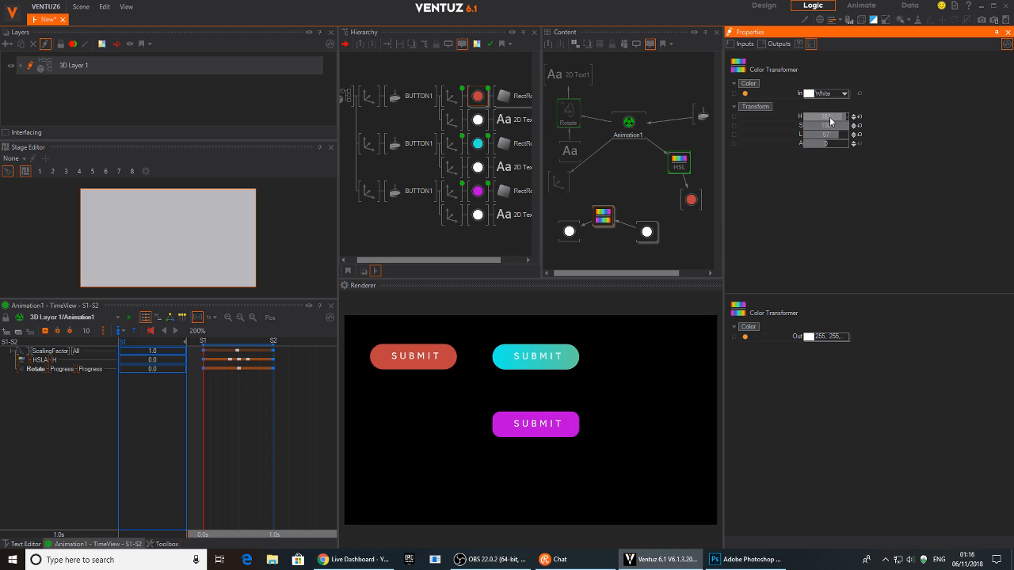
left_click(586, 240)
mouse_move(603, 220)
left_mouse_down()
mouse_move(619, 214)
mouse_move(610, 219)
left_mouse_up()
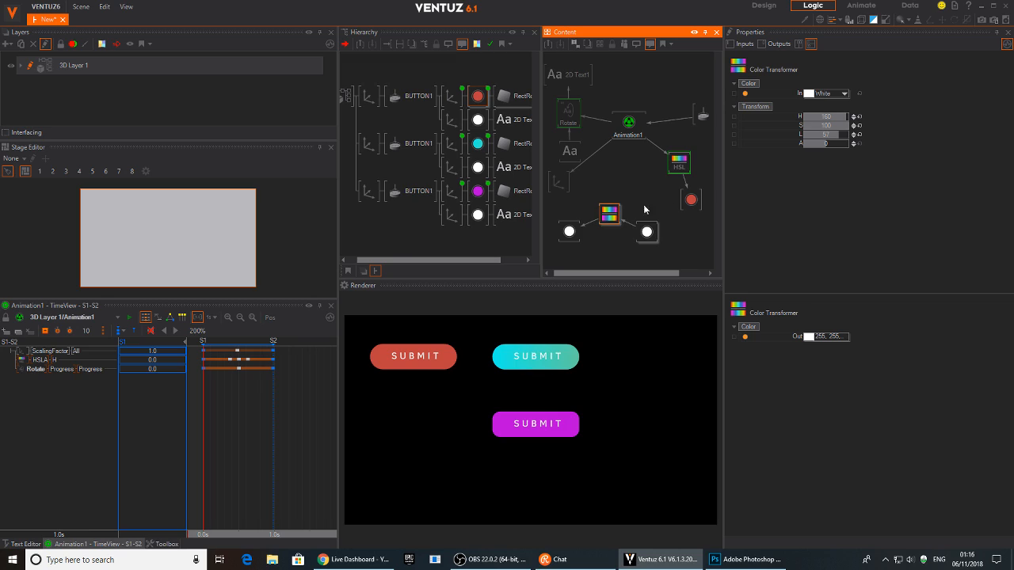
left_click(647, 231)
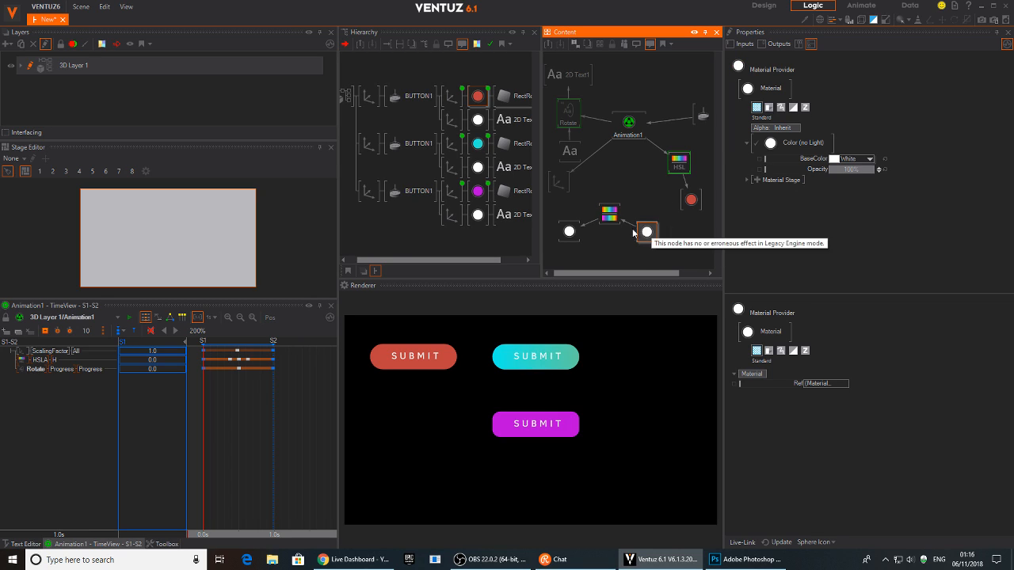
Step: Set the source color node's BaseColor to a light red with R 255 and G 86
left_click(609, 214)
left_click(809, 94)
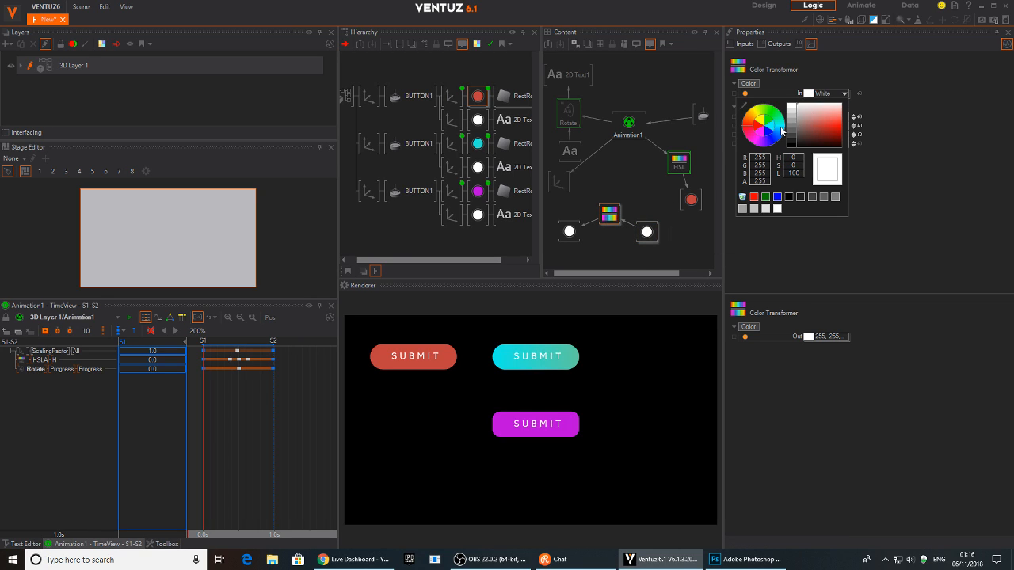
left_click(903, 189)
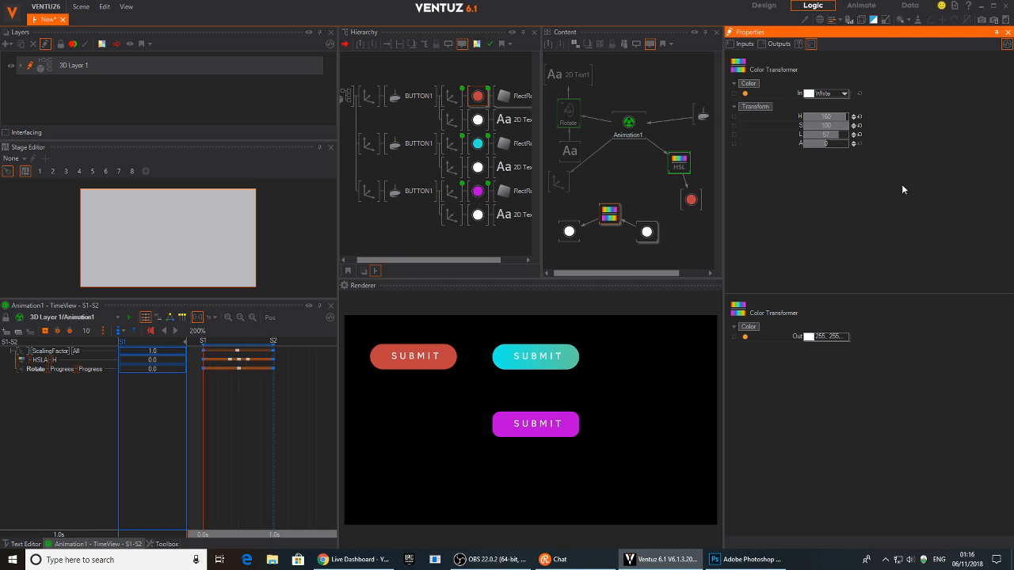
left_click(647, 229)
left_click(869, 160)
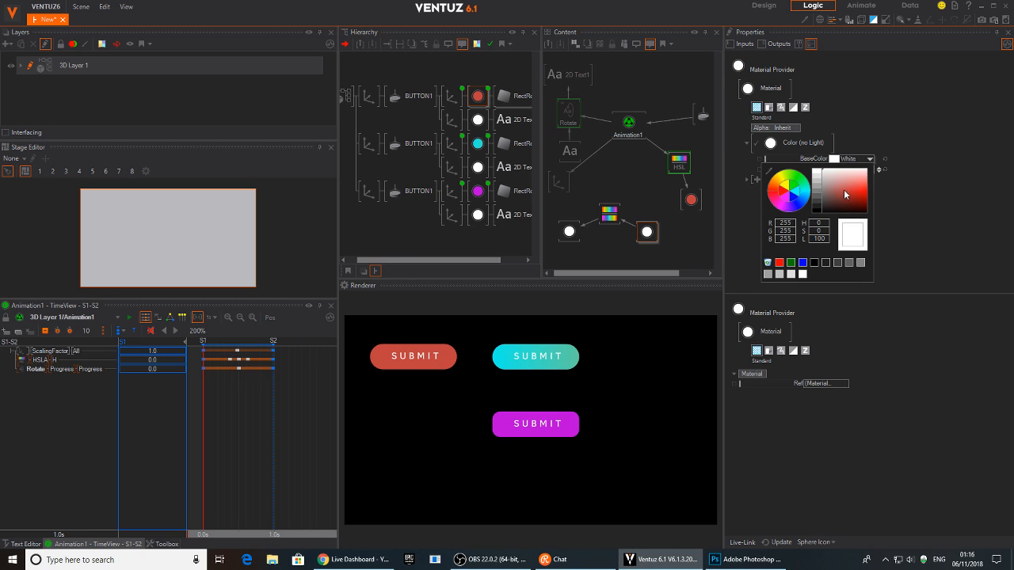
left_click_drag(844, 190, 871, 186)
Step: Set the Color Transformer's H to 107, and move the transformer and its output color node closer together
left_click_drag(646, 231, 605, 222)
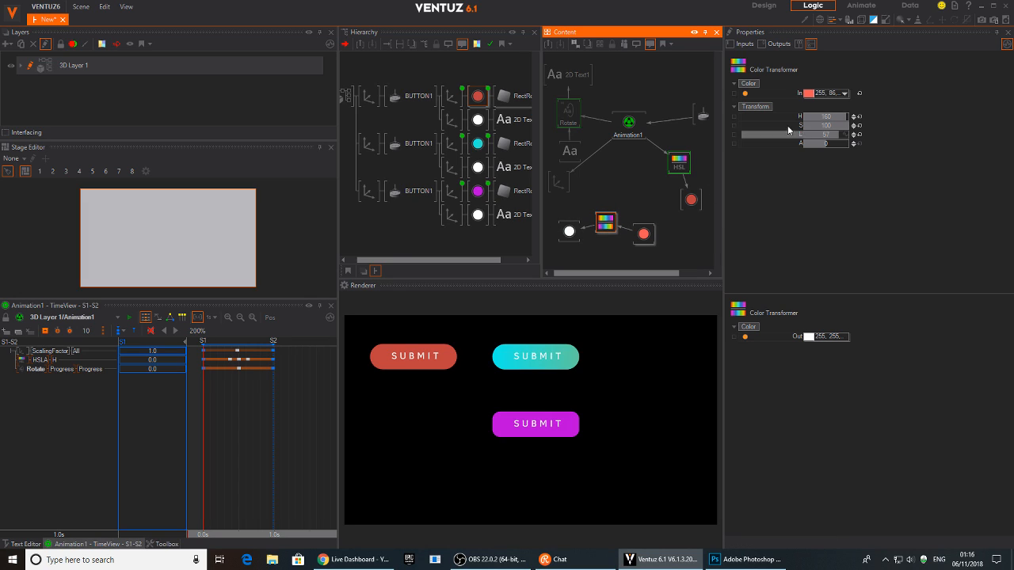
left_click(853, 117)
left_click(830, 113)
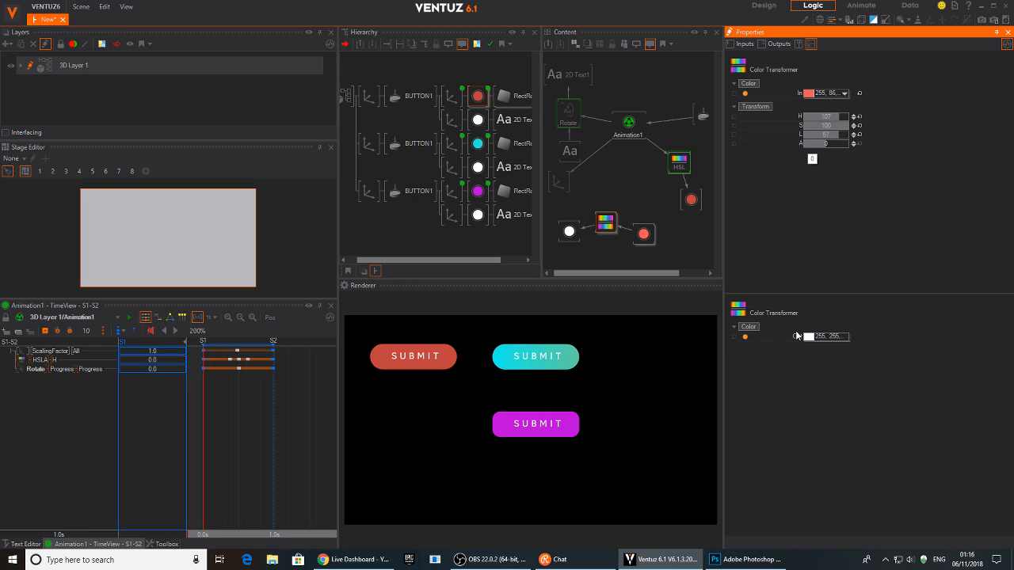
left_click(569, 232)
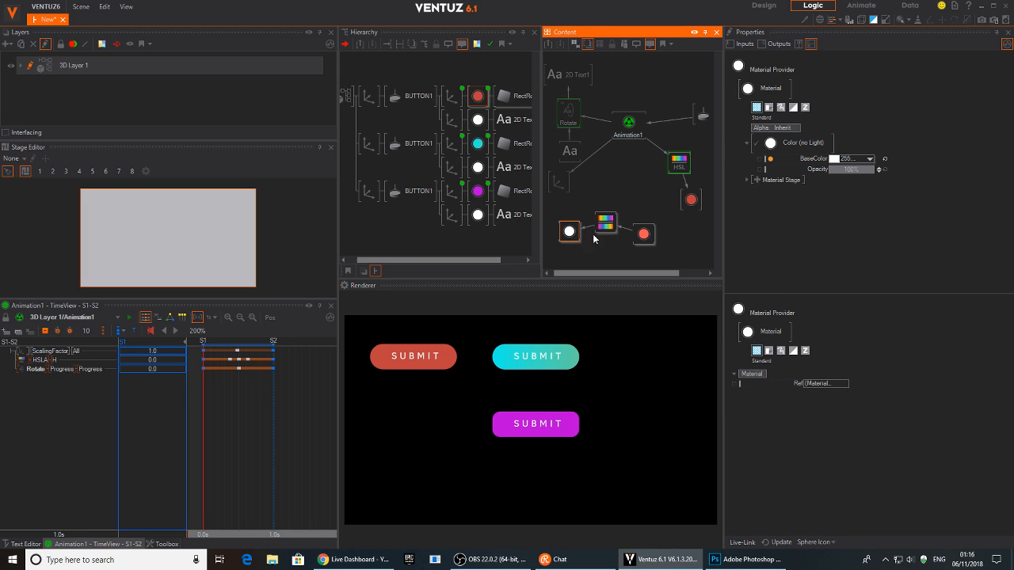
left_click_drag(608, 223, 563, 247)
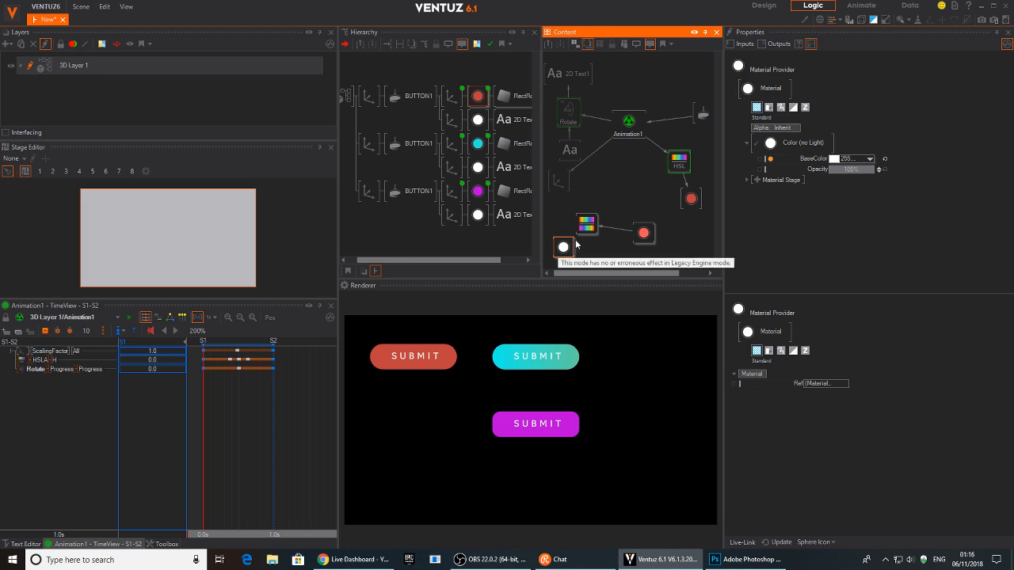
Step: Delete the Color Transformer and its output color node from the content graph
left_click(584, 228)
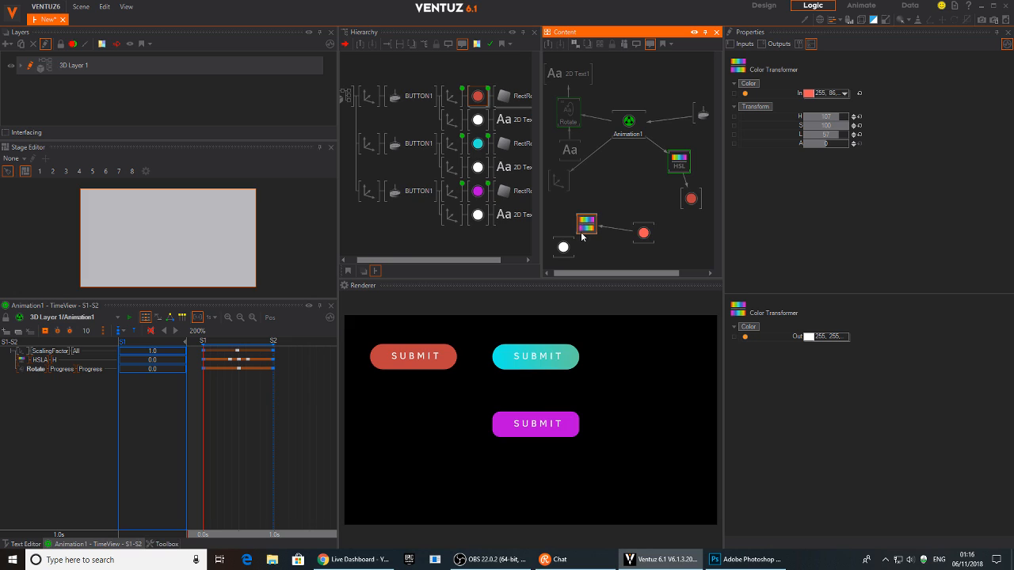
key("Delete")
left_click(567, 249)
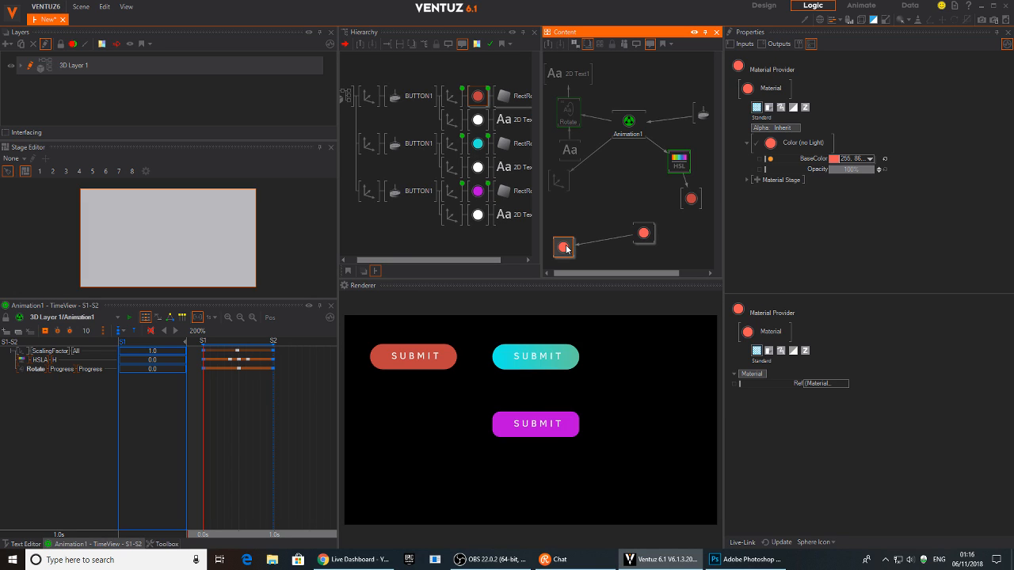
key("Delete")
Step: Add a Color to RGBA node beside the remaining light red node and set its color to red (224, 0, 0)
double_click(600, 228)
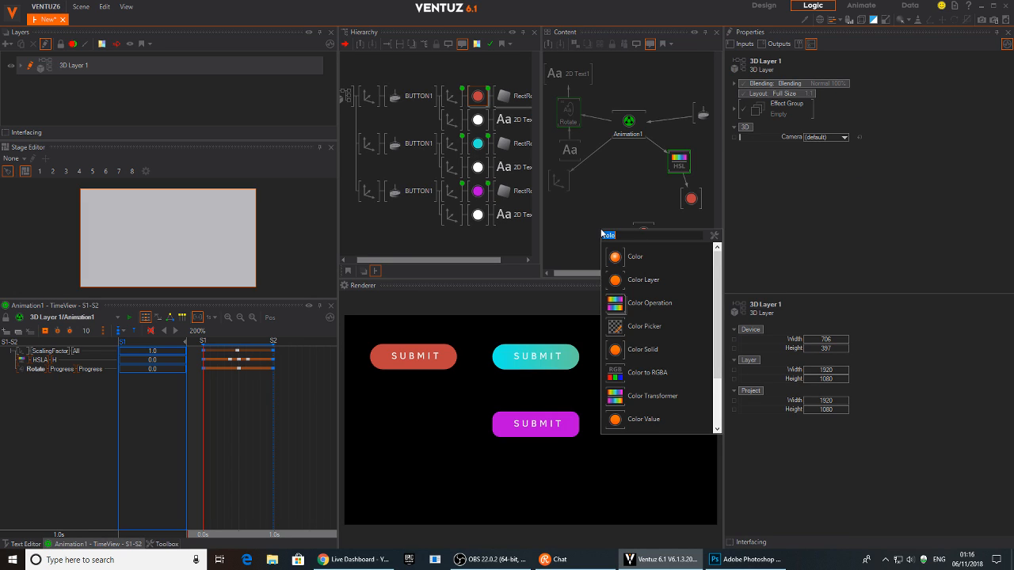
left_click(617, 304)
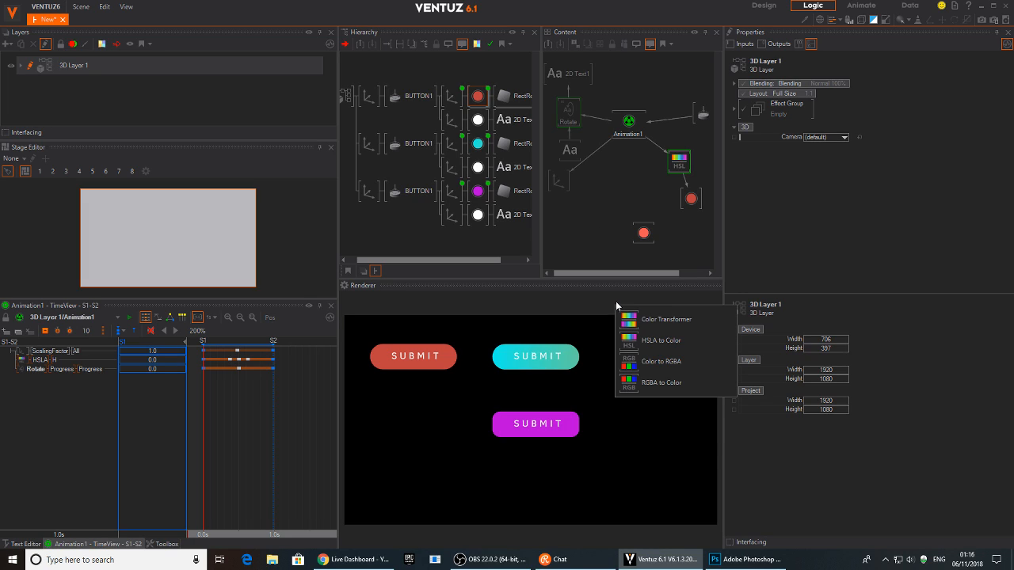
left_click(628, 366)
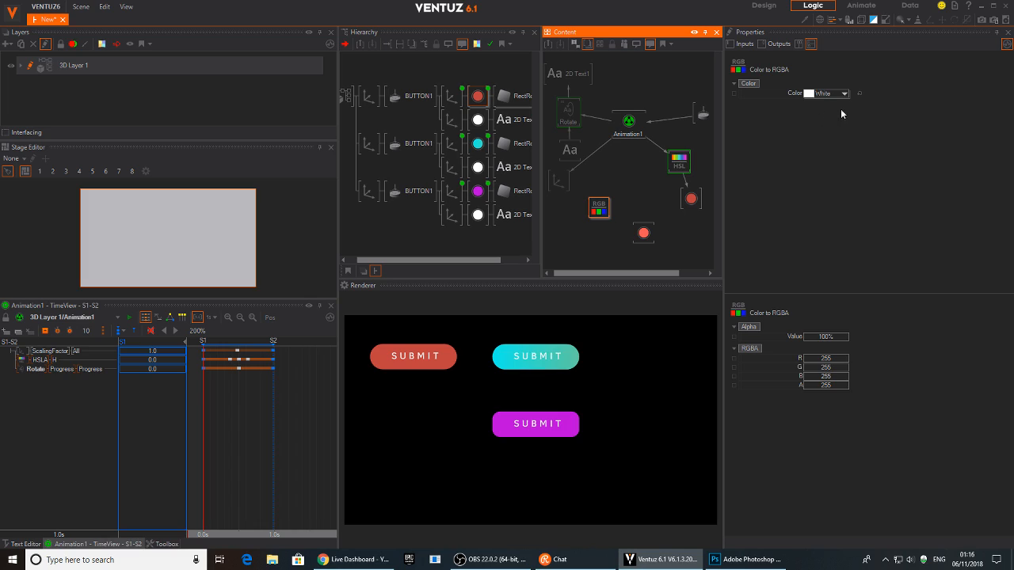
left_click(845, 94)
left_click_drag(838, 127, 860, 128)
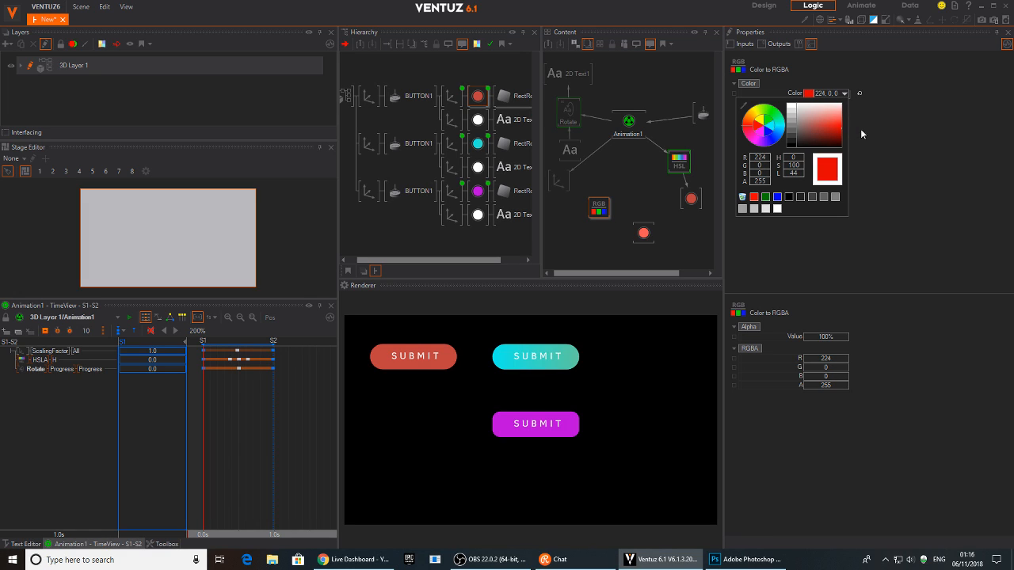
left_click(861, 129)
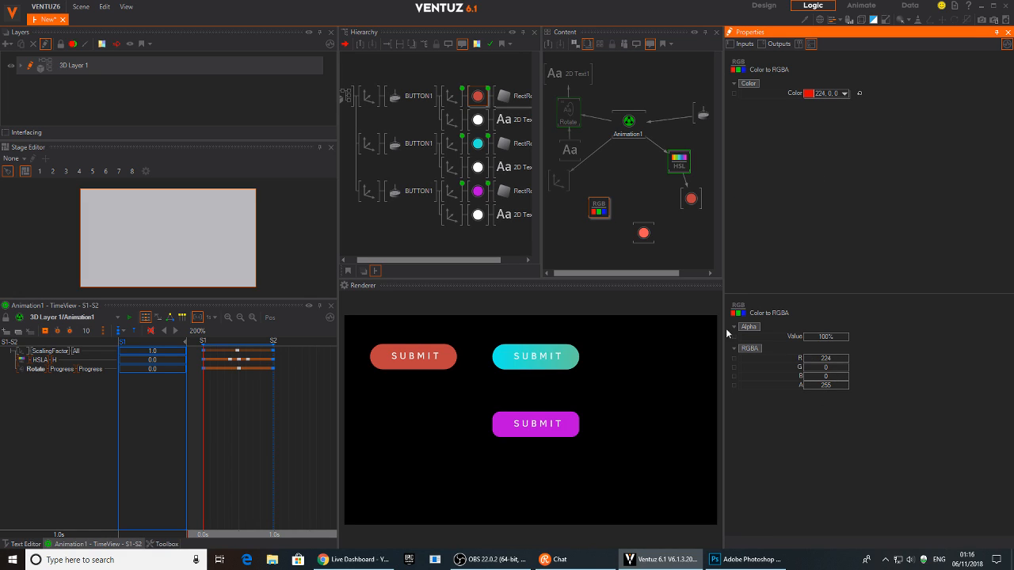
Step: Change the Color to RGBA node's color to green (0, 198, 109)
left_click(845, 93)
left_click(814, 128)
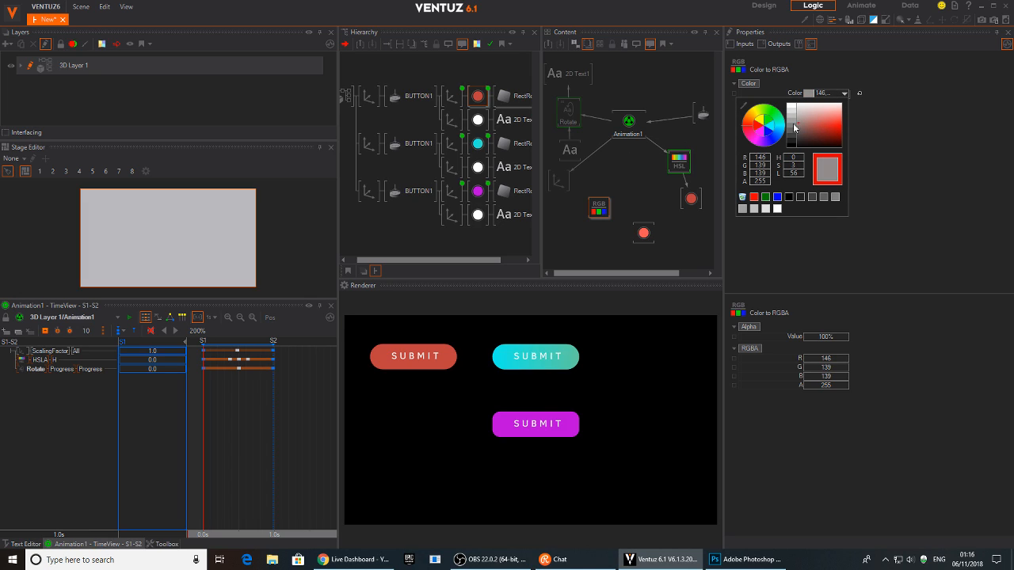
left_click(783, 125)
left_click(842, 135)
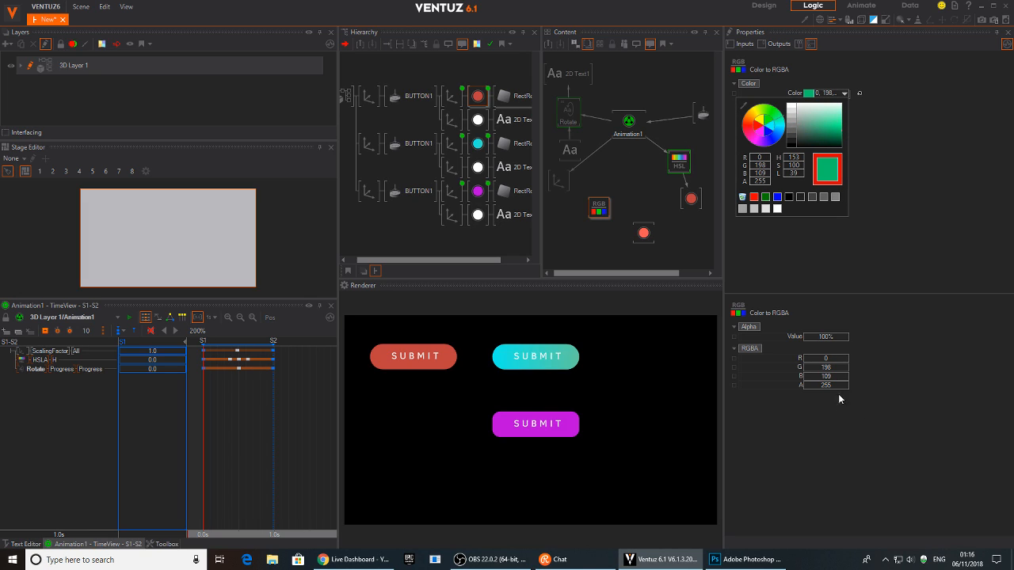
left_click(842, 94)
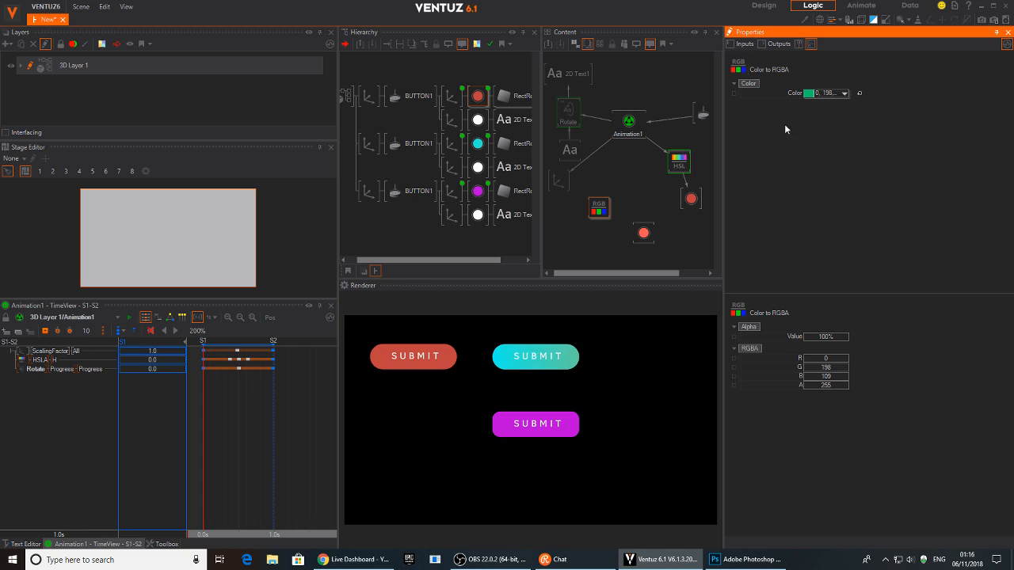
Step: Delete the Color to RGBA node and the unlinked light red node, and move the linked material node directly below the HSL node
left_click(600, 241)
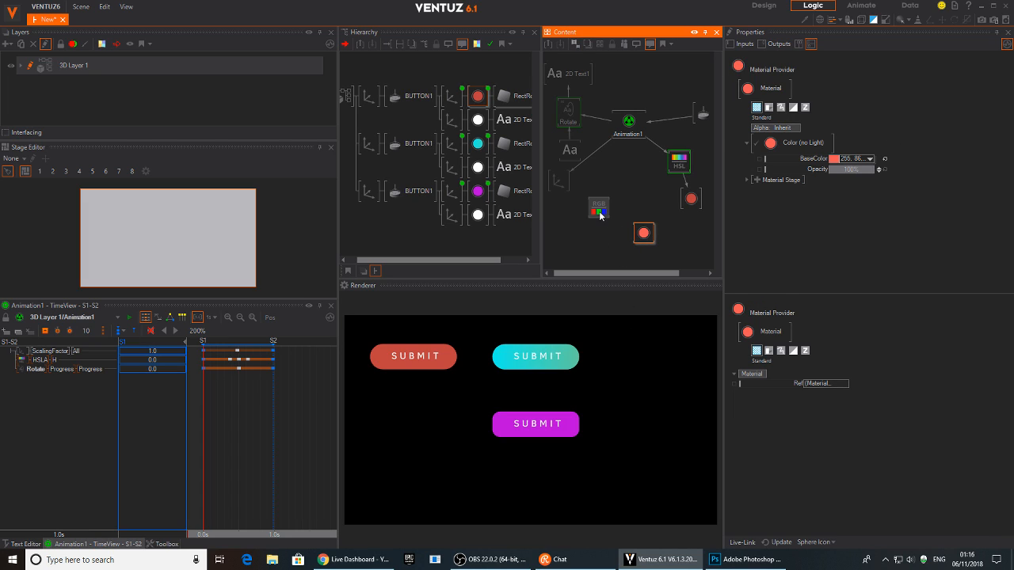
key("Delete")
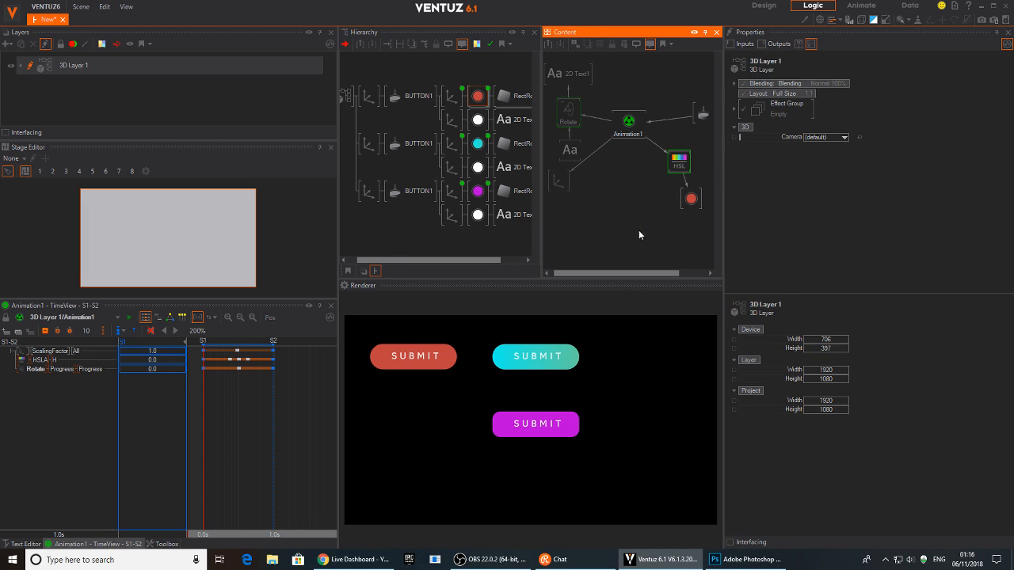
left_click_drag(690, 199, 666, 202)
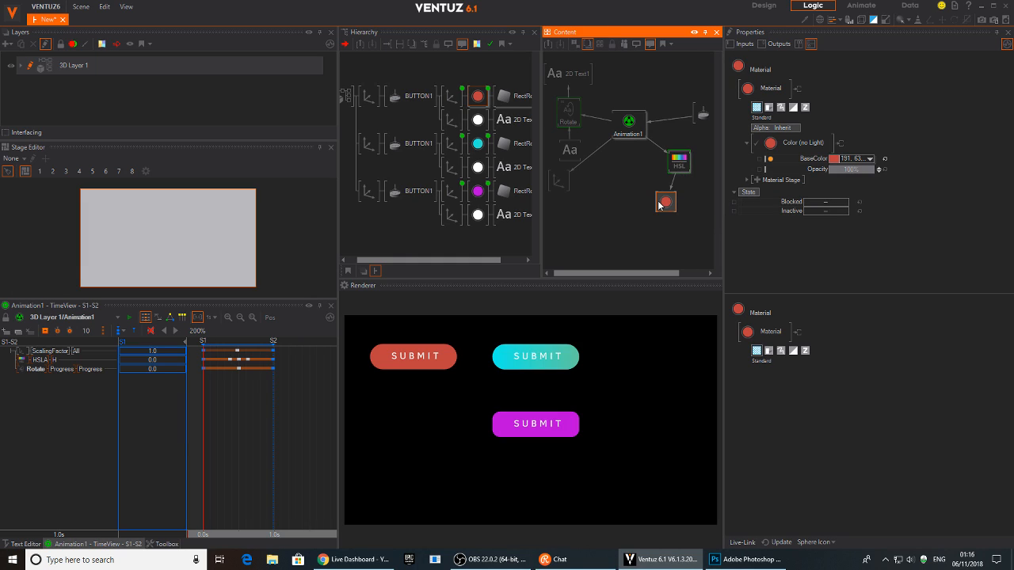
Step: Try to overwrite the HSL-linked material's BaseColor with 256.8.26
left_click(859, 161)
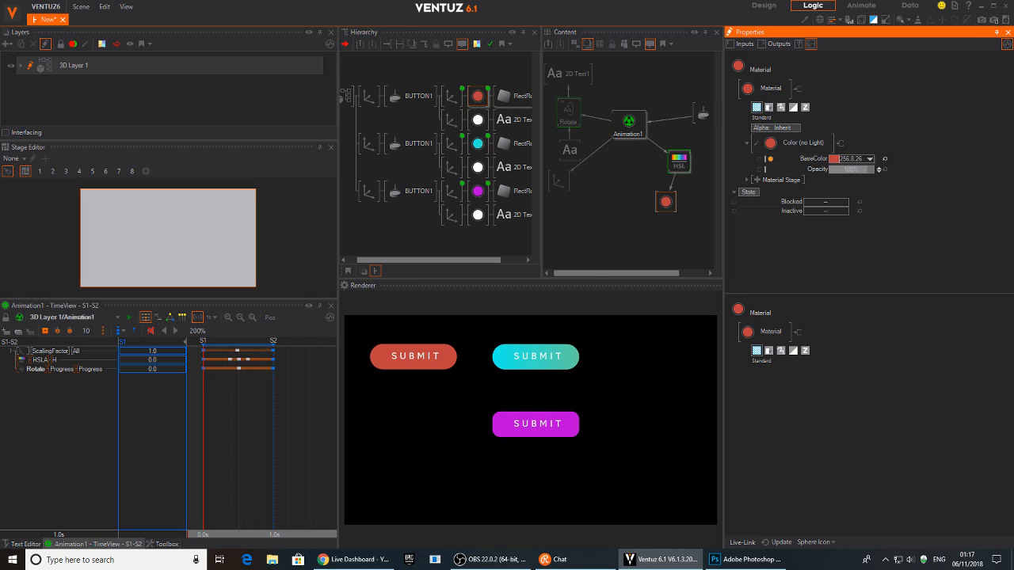
left_click_drag(868, 170, 853, 169)
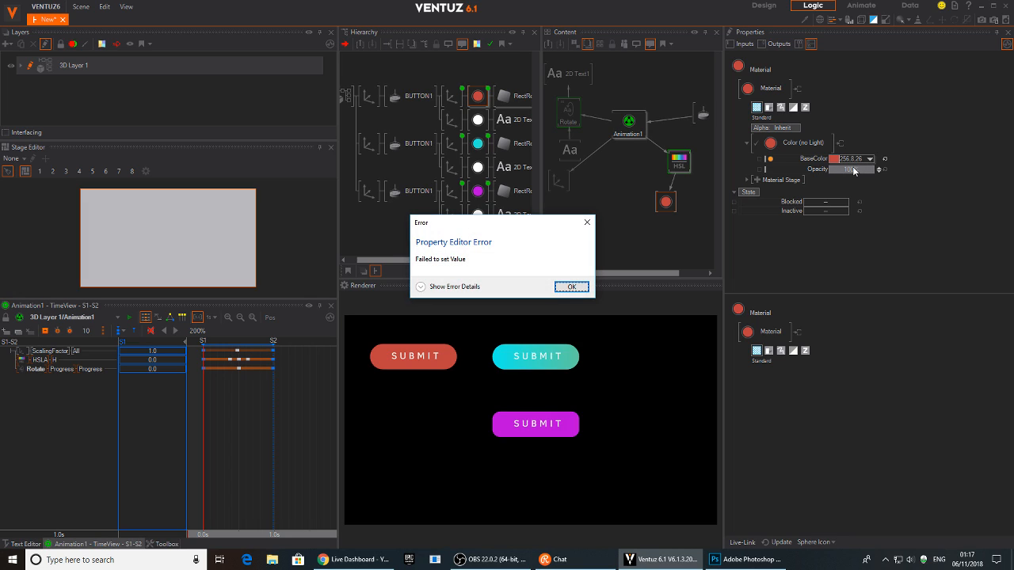
left_click(571, 287)
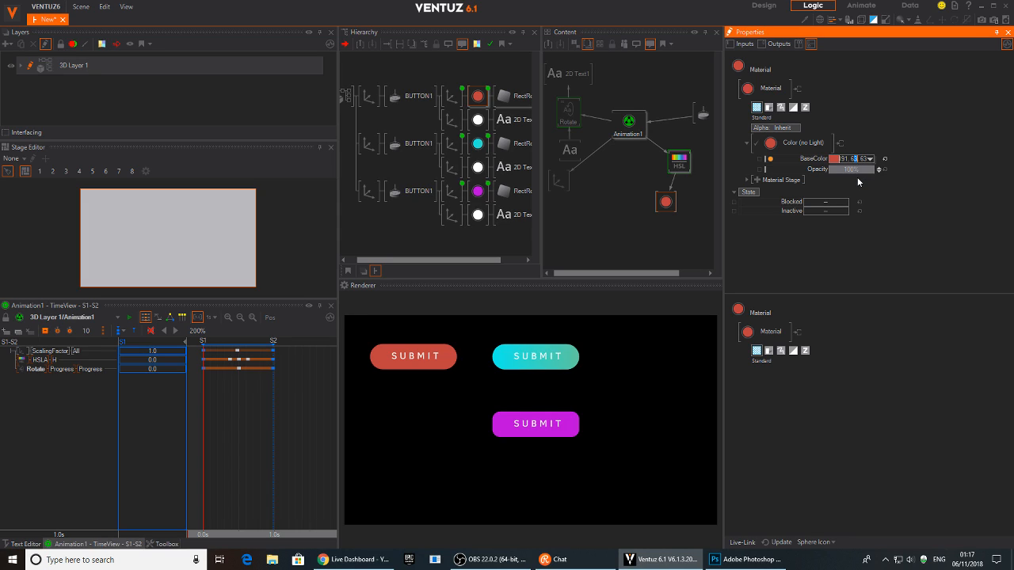
type("25")
left_click(613, 251)
Step: Trigger the red, cyan and purple SUBMIT buttons repeatedly in the rendered scene to check their click animations and color transitions
left_click(507, 429)
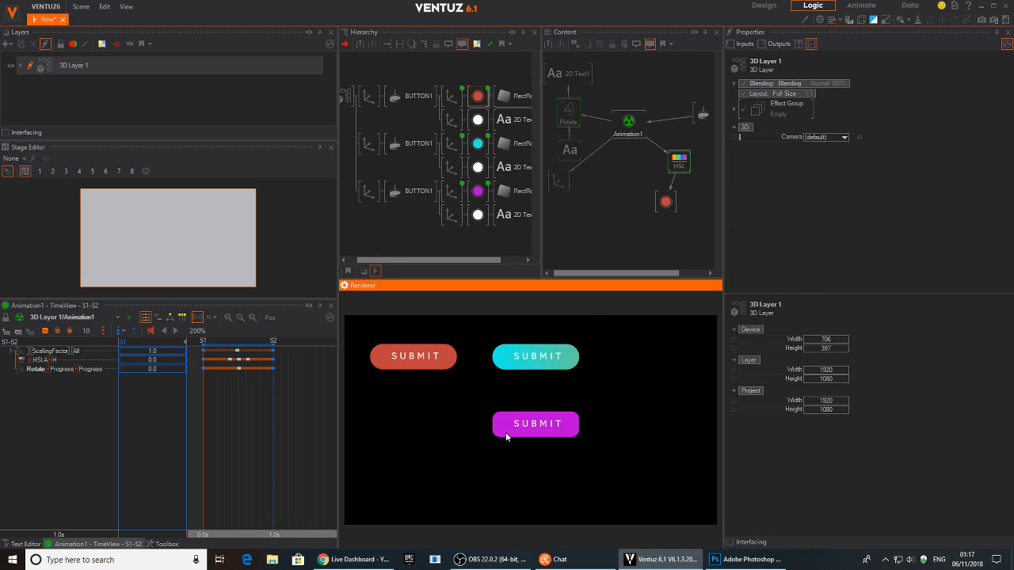
left_click(428, 362)
left_click(532, 365)
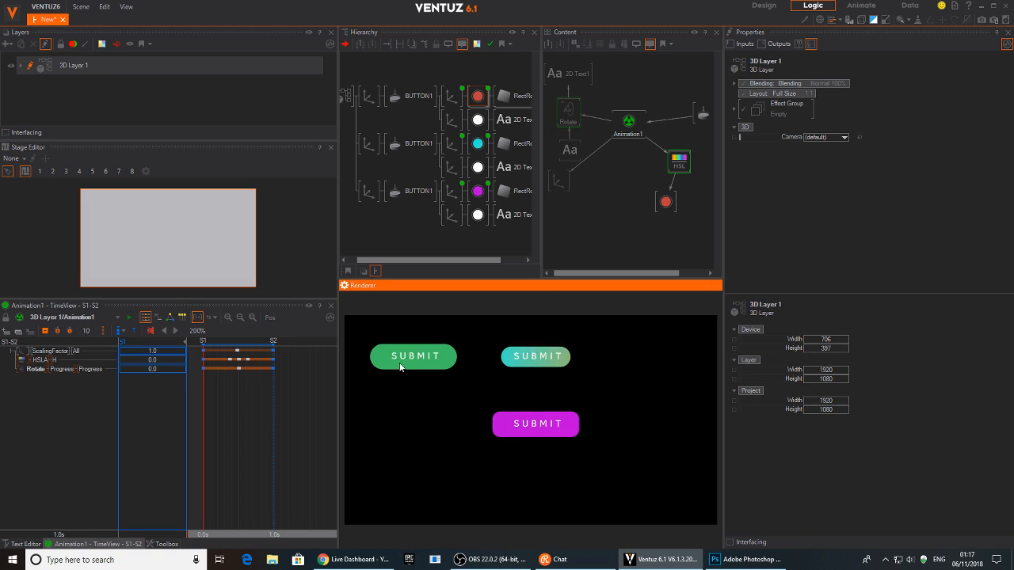
left_click(407, 364)
left_click(515, 426)
left_click(541, 363)
left_click(422, 358)
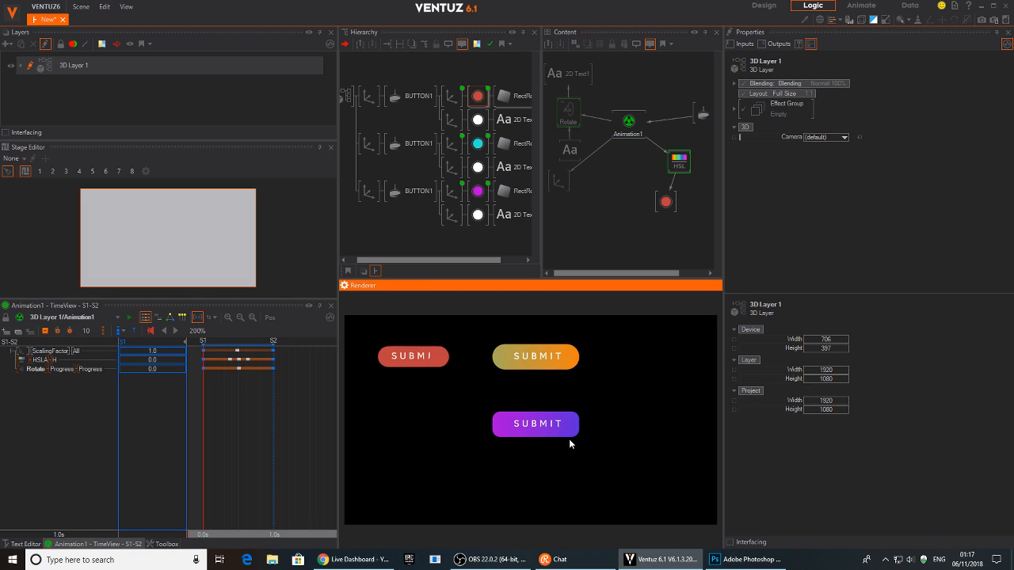
left_click(541, 367)
left_click(534, 424)
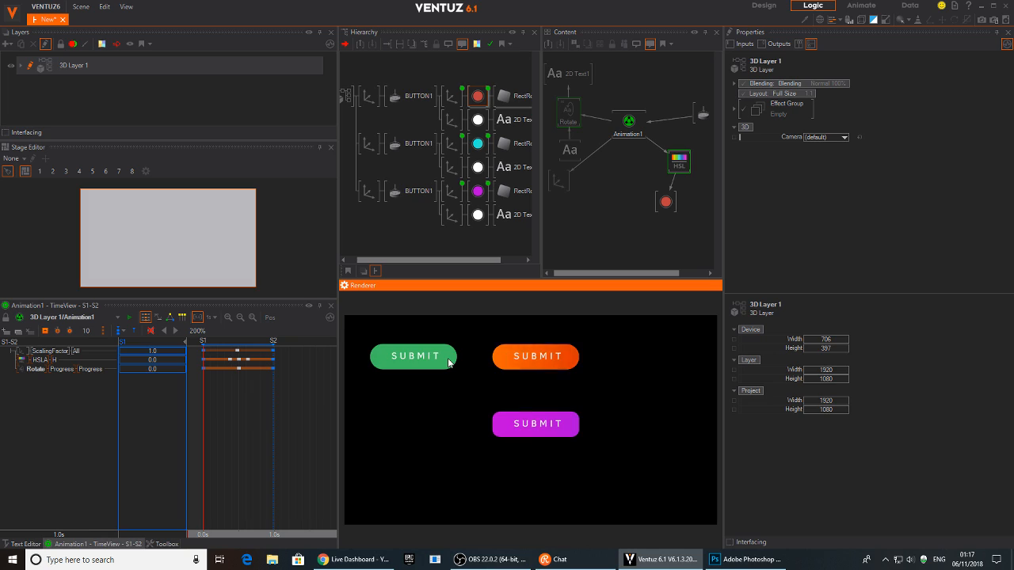
left_click(449, 361)
left_click(536, 357)
left_click(447, 360)
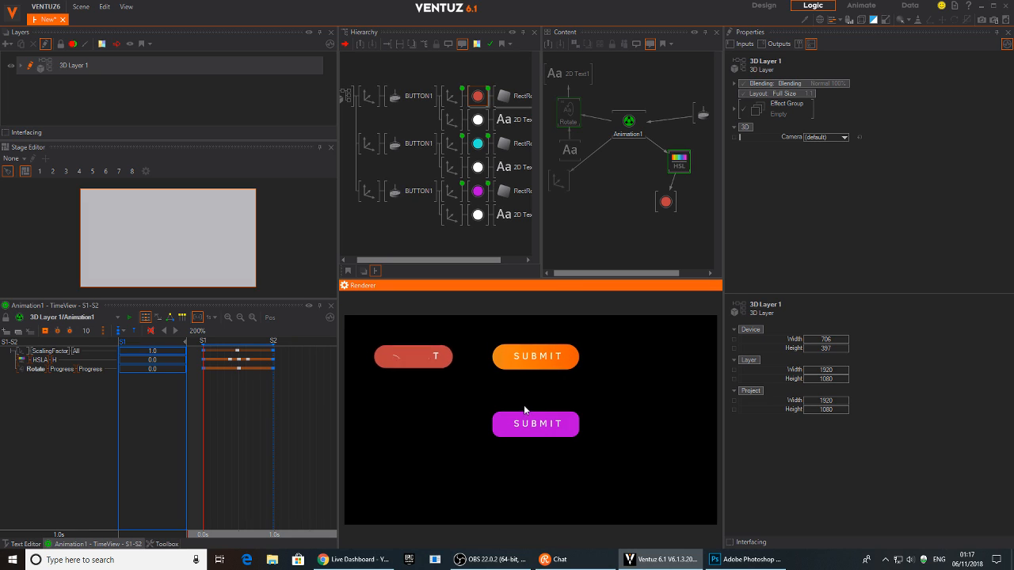
left_click(526, 418)
Step: Move the purple button into the upper row beside the cyan one and set its rounded rectangle's RoundedSize to 0
left_click(375, 195)
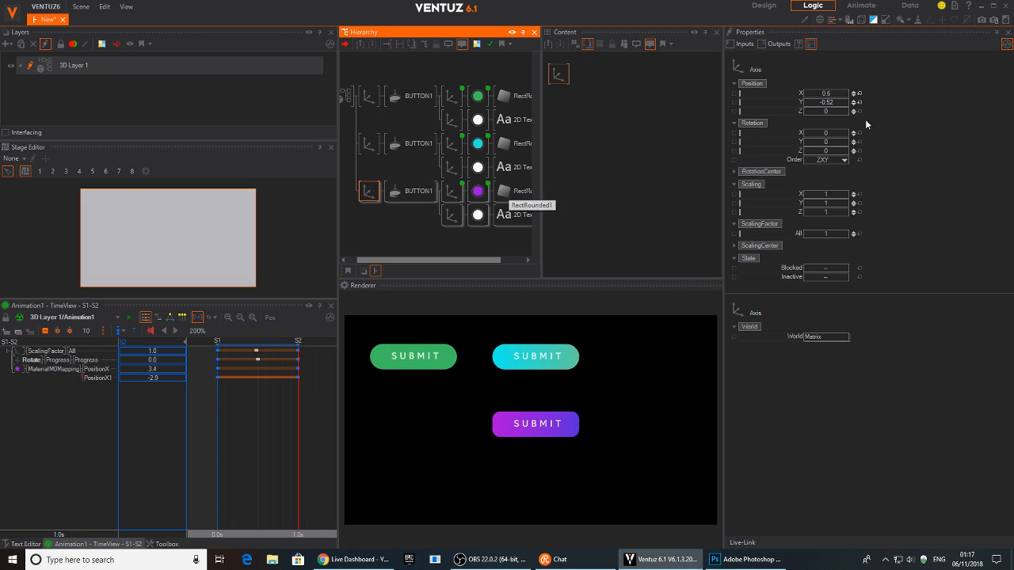
left_click_drag(827, 96, 796, 117)
left_click(511, 191)
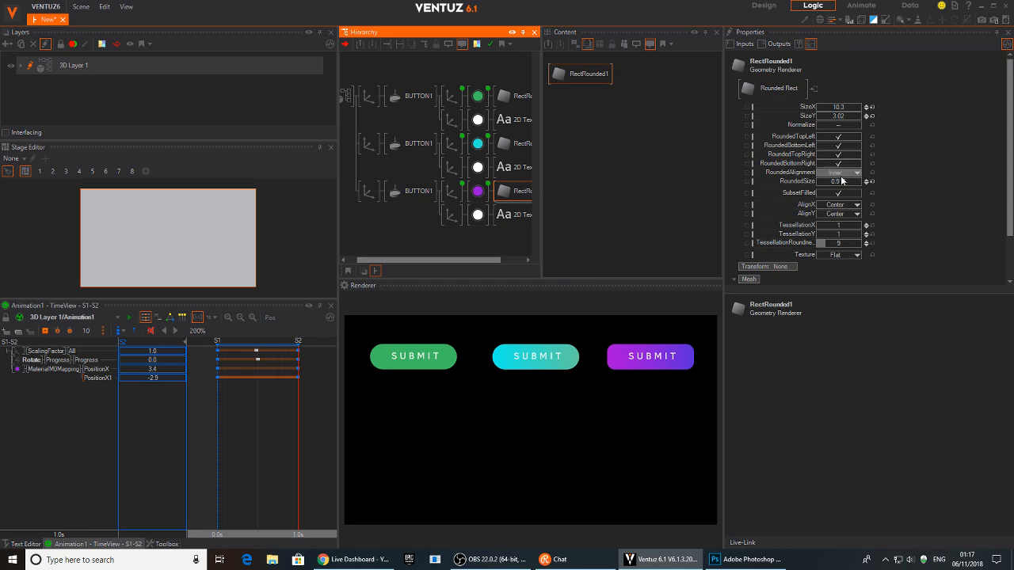
left_click(832, 187)
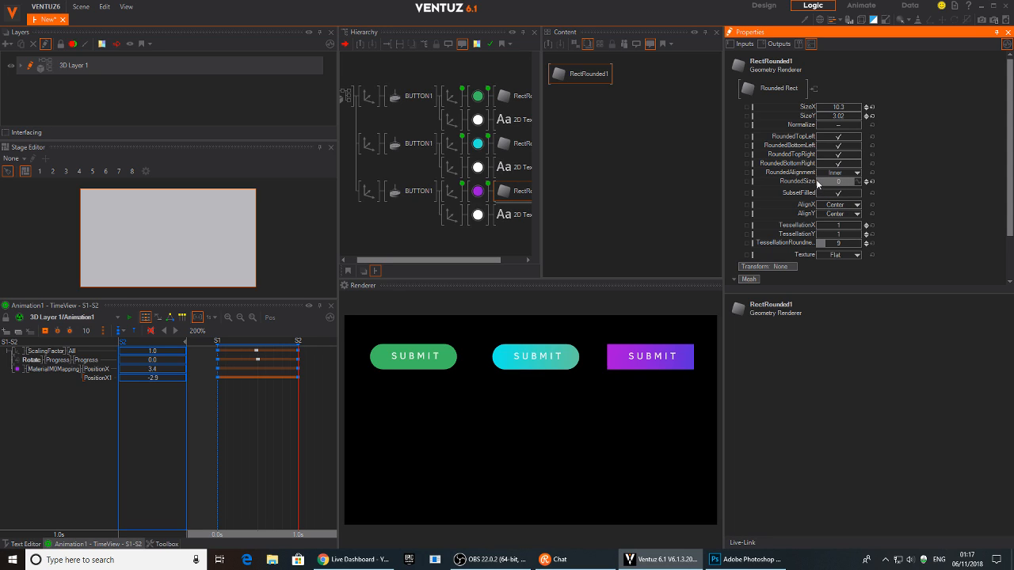
Step: Set the cyan button's RoundedSize to 1.508 and disable rounding on its bottom-left and bottom-right corners
left_click(505, 150)
left_click_drag(860, 182, 862, 186)
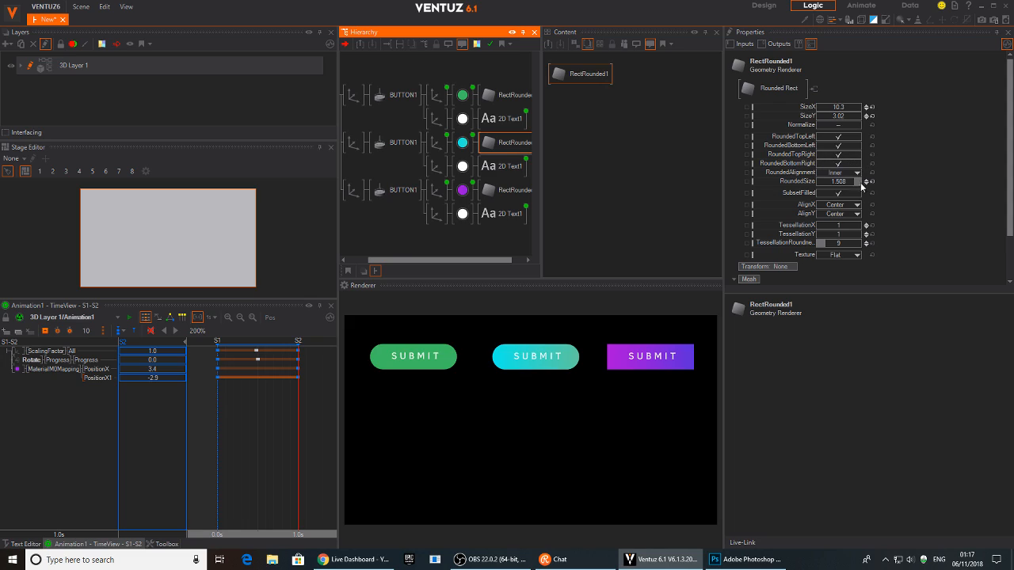
left_click(839, 146)
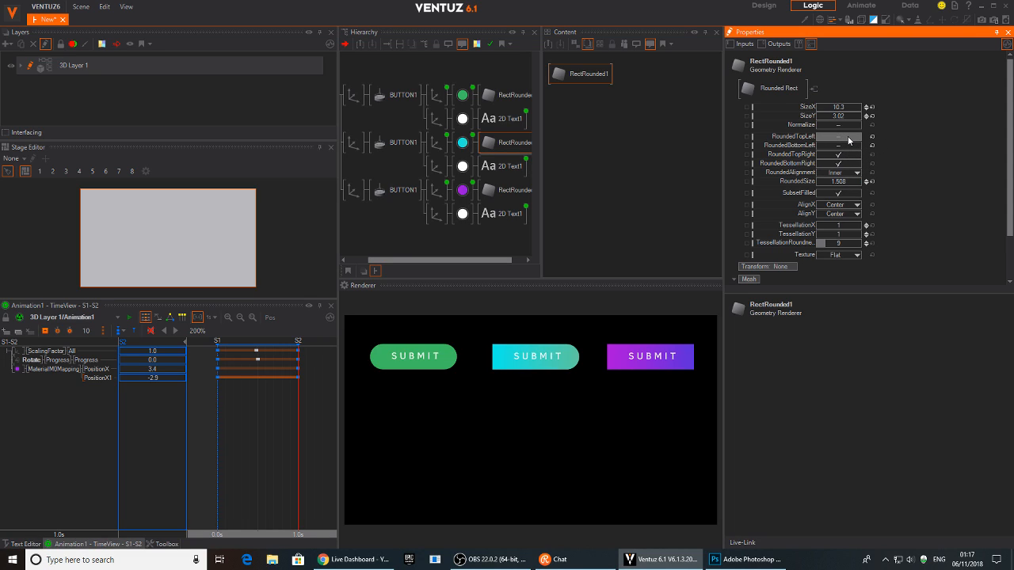
left_click(840, 163)
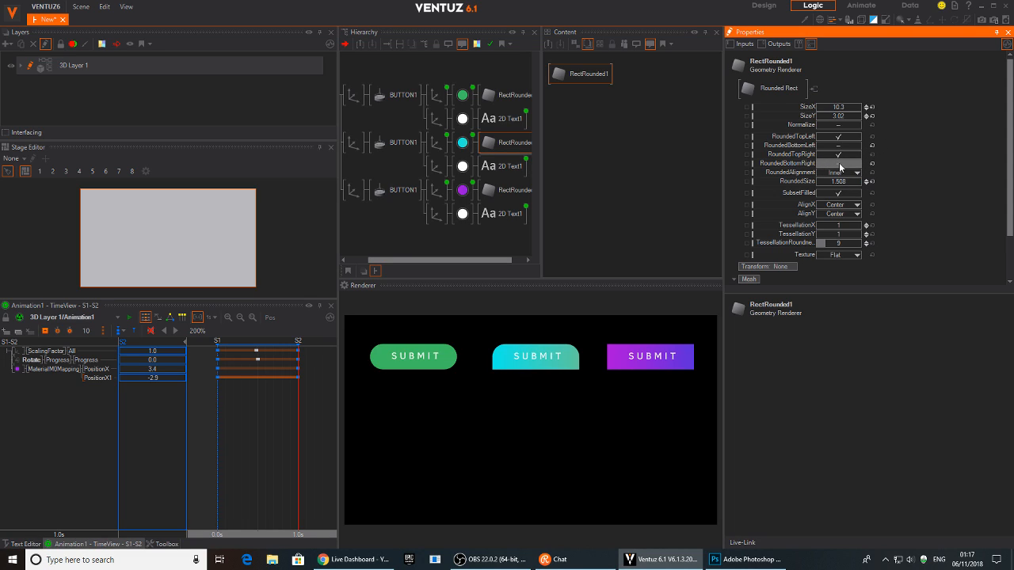
left_click(839, 164)
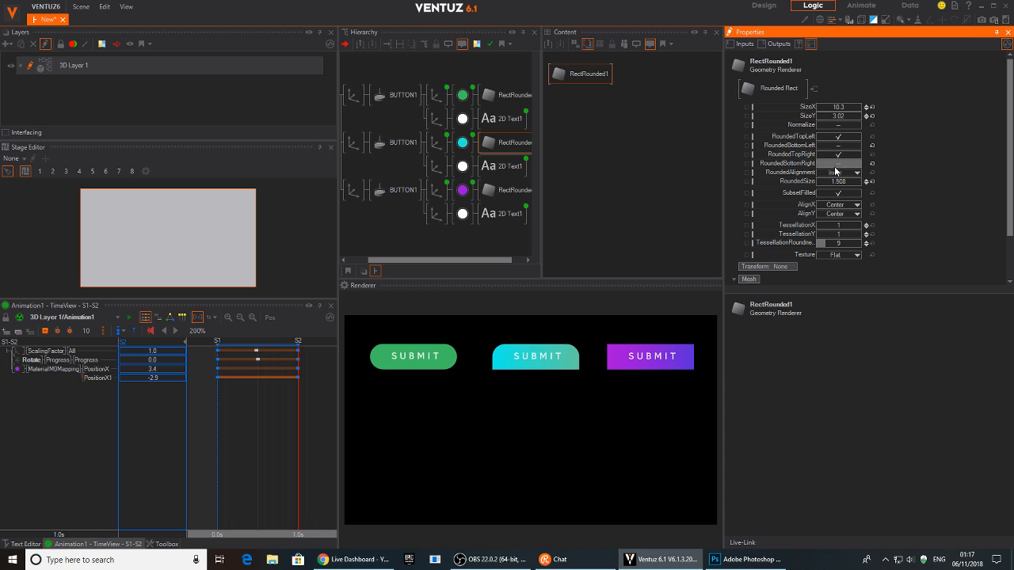
Step: Switch the cyan button's rounding to its top-left and bottom-right corners and trigger the cyan and green buttons in the rendered scene
left_click(525, 369)
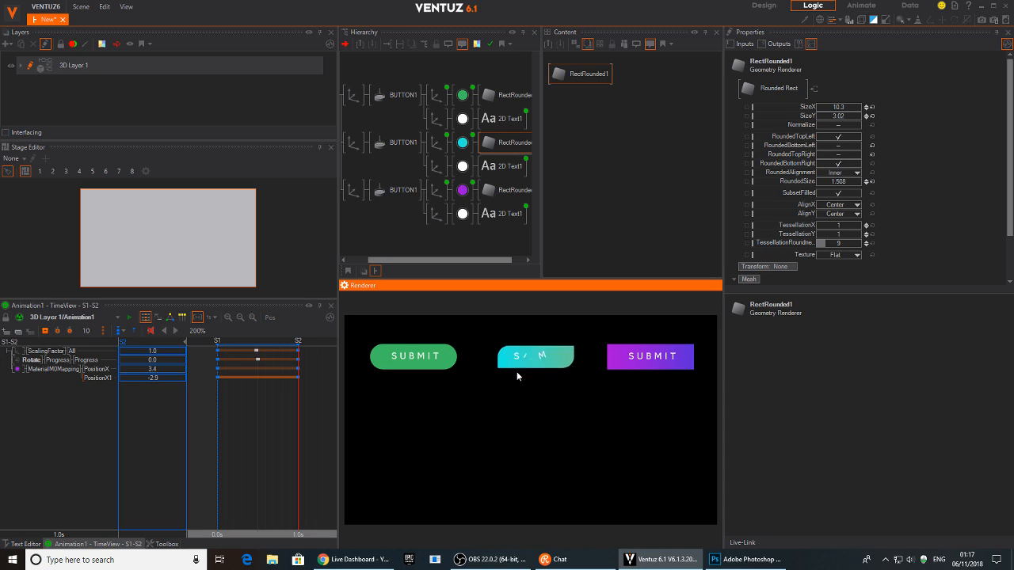
left_click(425, 358)
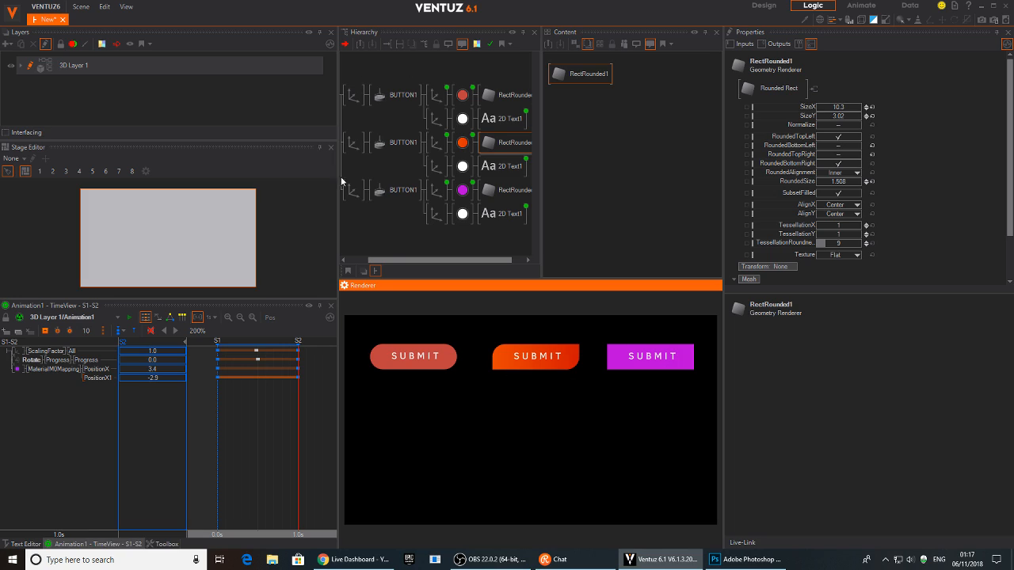
Step: Collapse all three BUTTON1 branches in the scene hierarchy
middle_click_drag(385, 148, 412, 133)
left_click(425, 125)
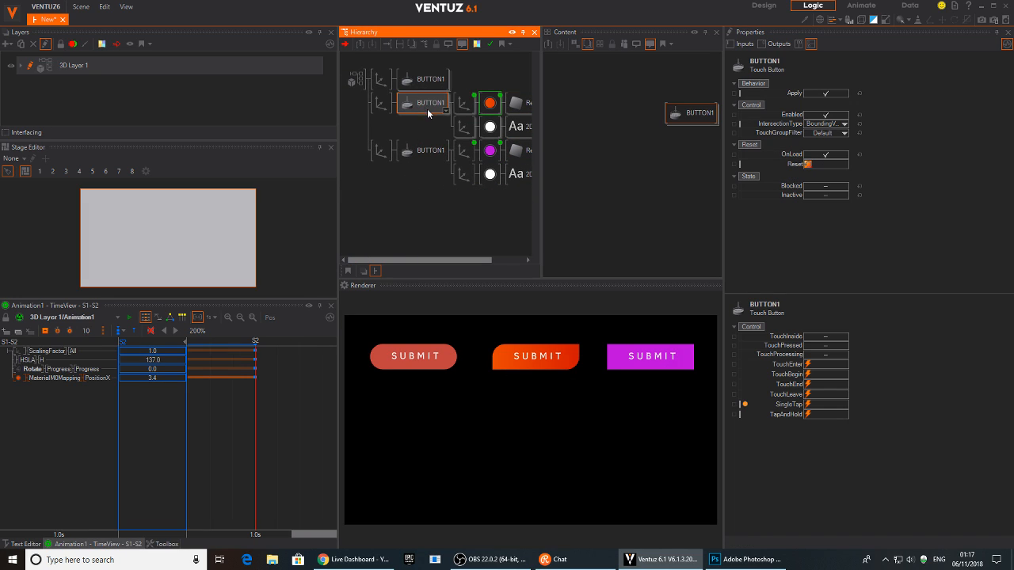
middle_click_drag(463, 126, 420, 118)
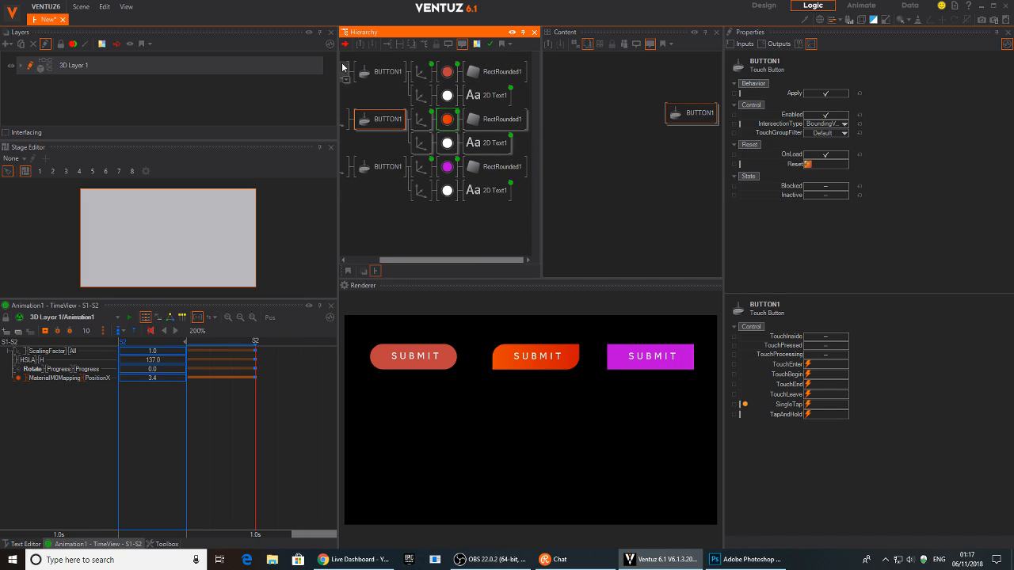
left_click(375, 72)
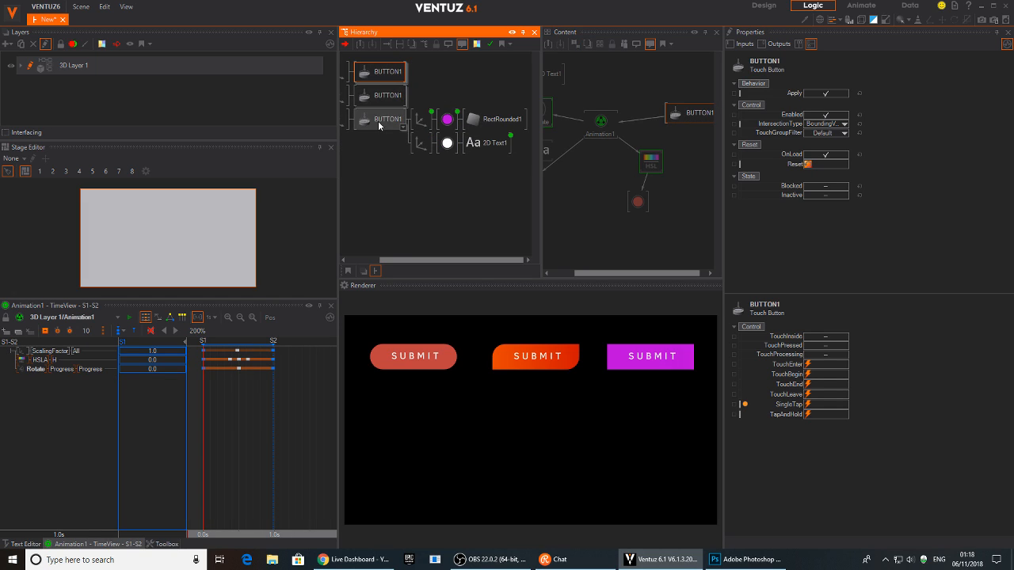
left_click(431, 180)
middle_click_drag(431, 182, 390, 180)
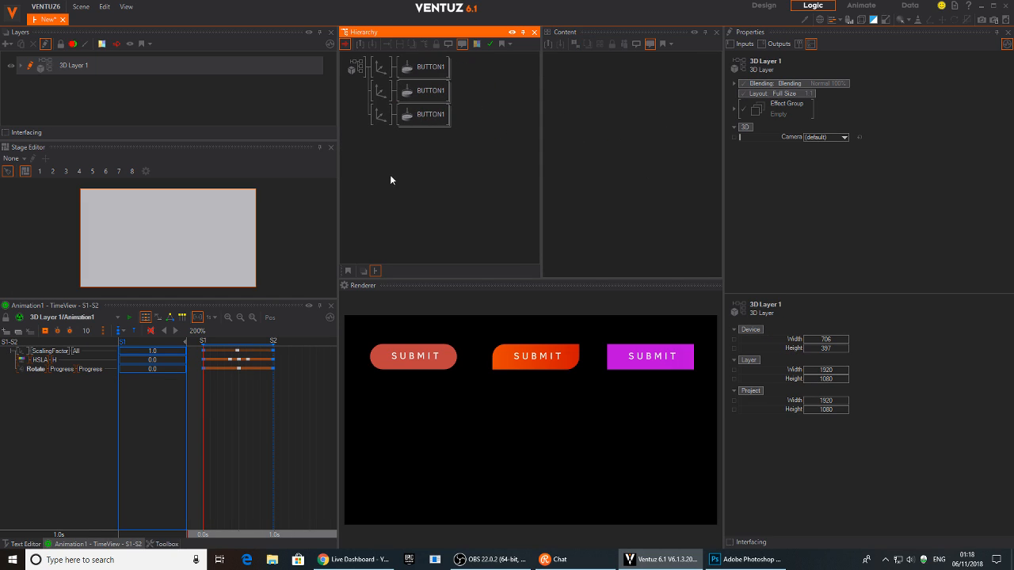
Step: Duplicate the purple button's branch and reset the copy's X and Y position to 0
left_click(381, 115)
key("ctrl+d")
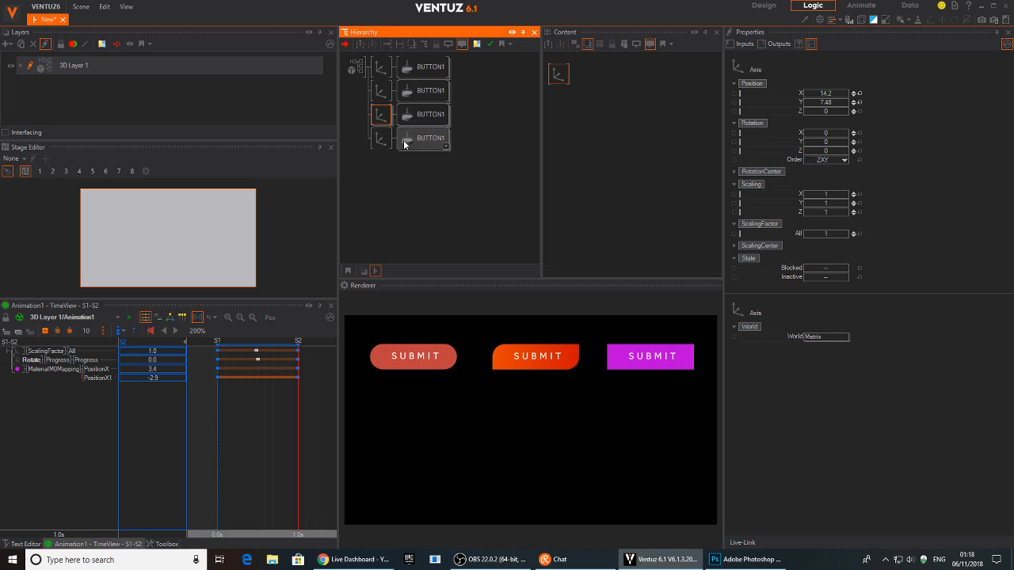
left_click(859, 102)
left_click(858, 94)
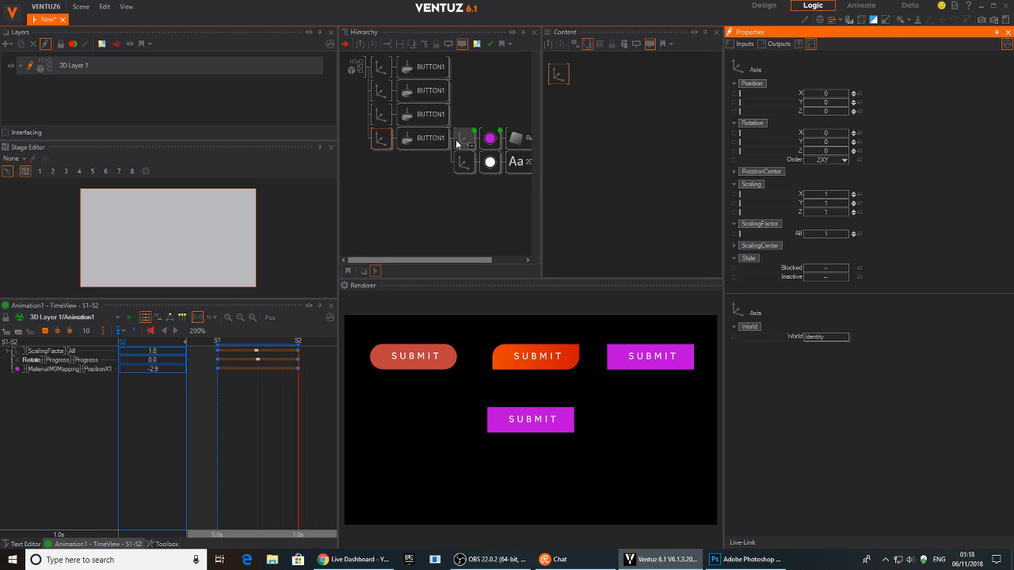
Step: Replace the rounded rectangle of the duplicated button with a Cube geometry under the same material
middle_click_drag(452, 191, 409, 190)
left_click(483, 147)
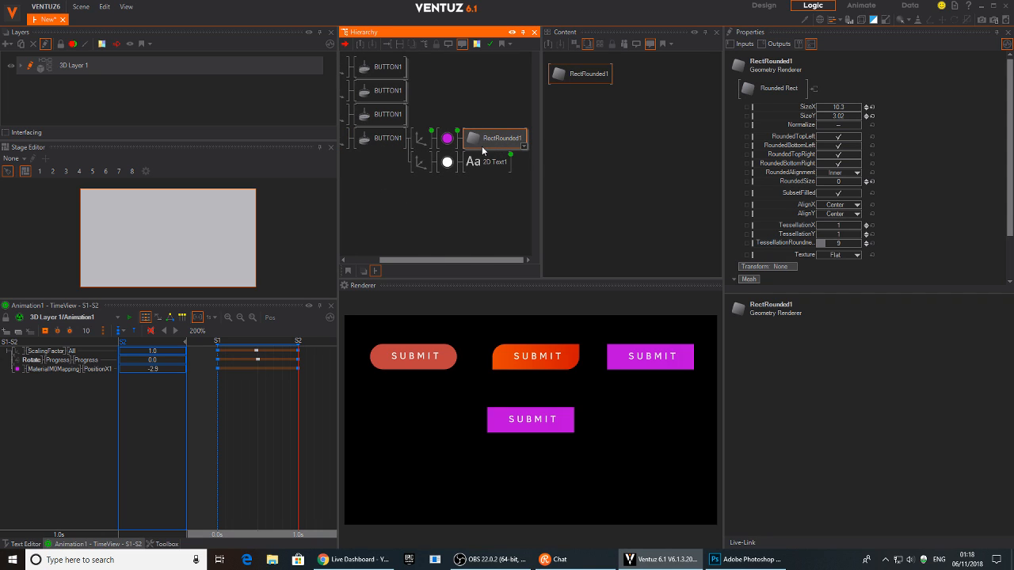
key("Delete")
type("colo")
type("re")
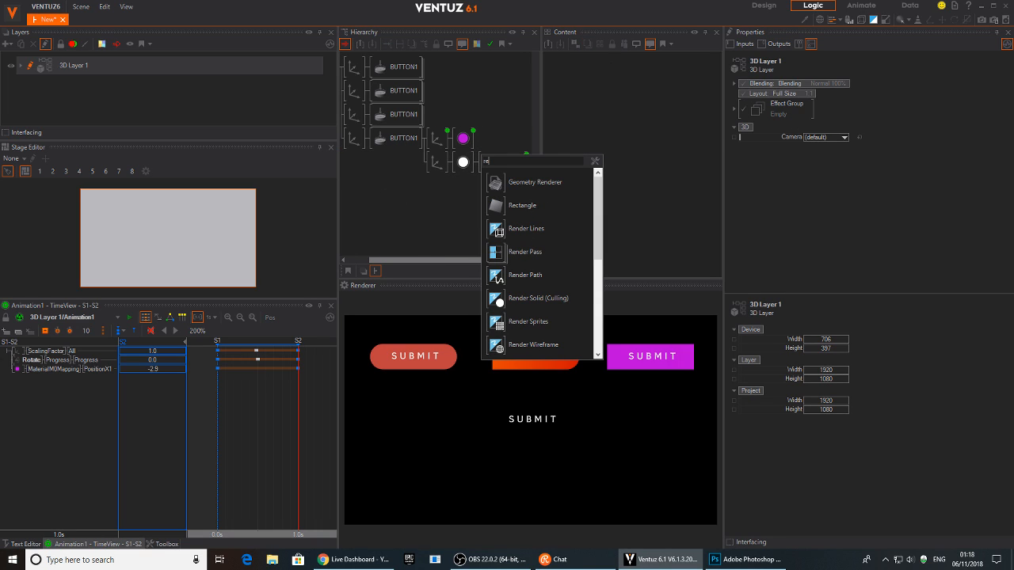
key("BackSpace")
key("BackSpace")
type("cub")
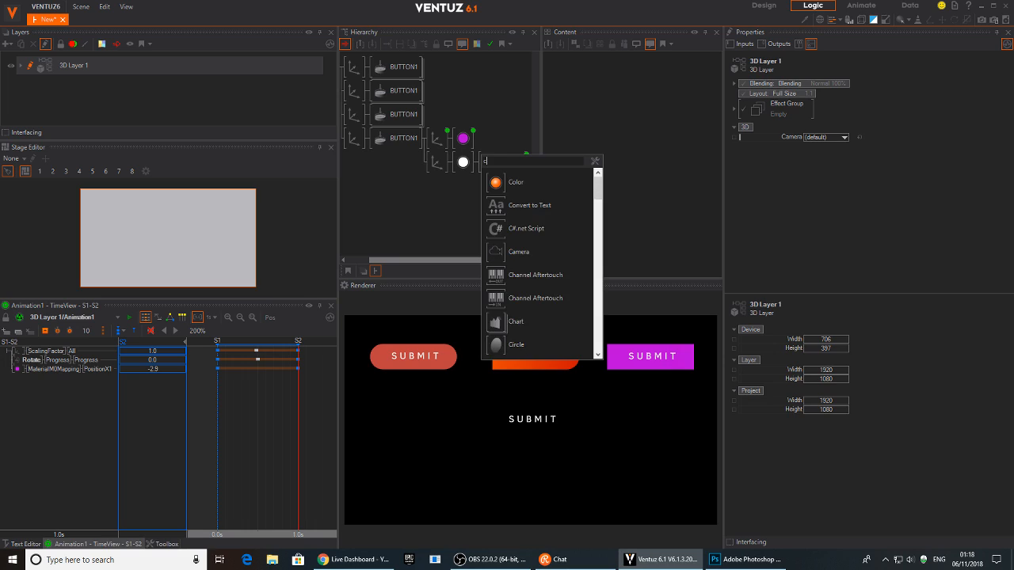
left_click(499, 184)
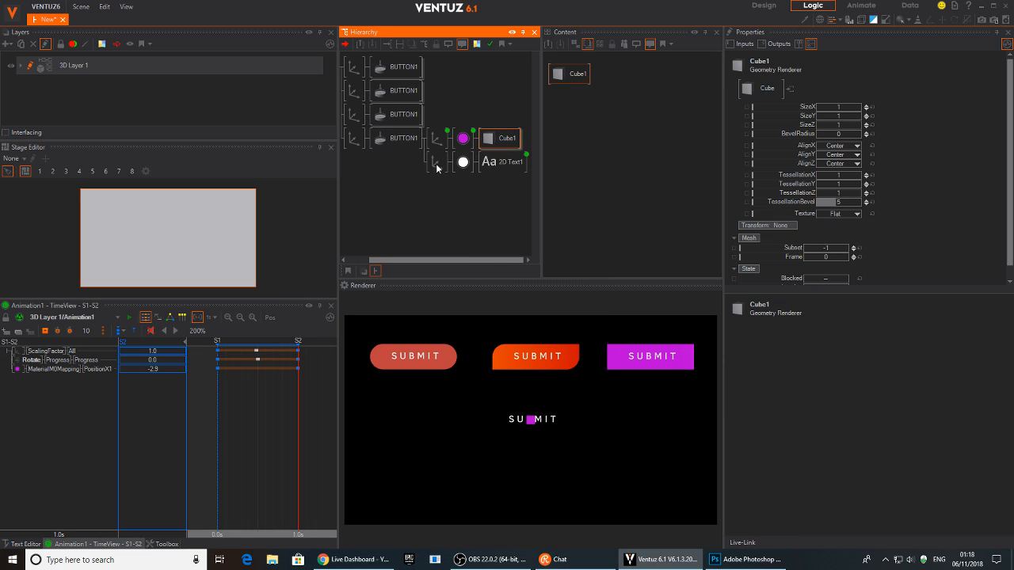
Step: Set the cube to SizeX 8.41, SizeY 2.8 and BevelRadius 0.4, and its axis to Z position 0.78
mouse_move(836, 107)
left_mouse_down()
mouse_move(861, 114)
mouse_move(849, 113)
left_mouse_up()
left_click(436, 138)
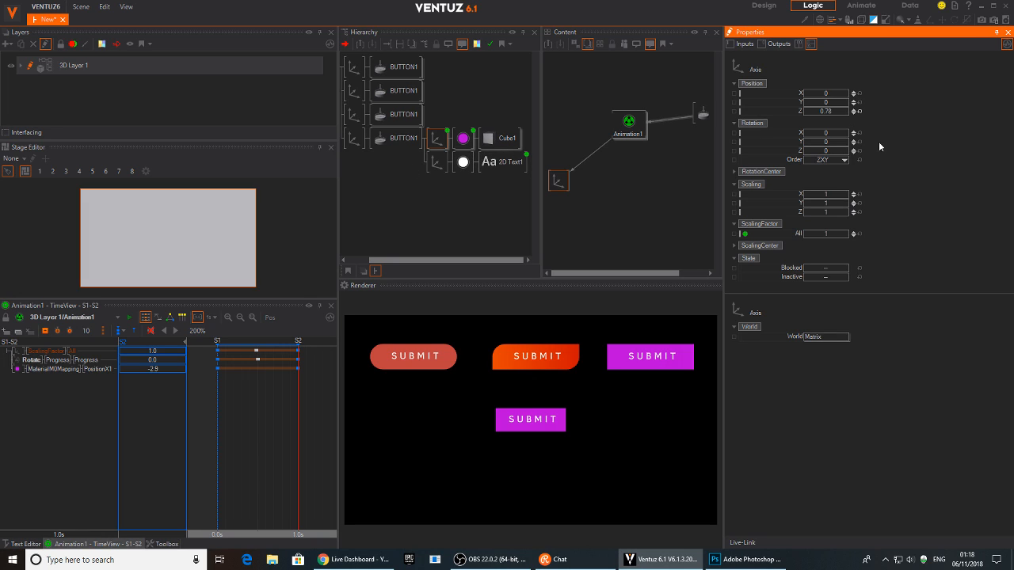
left_click(507, 138)
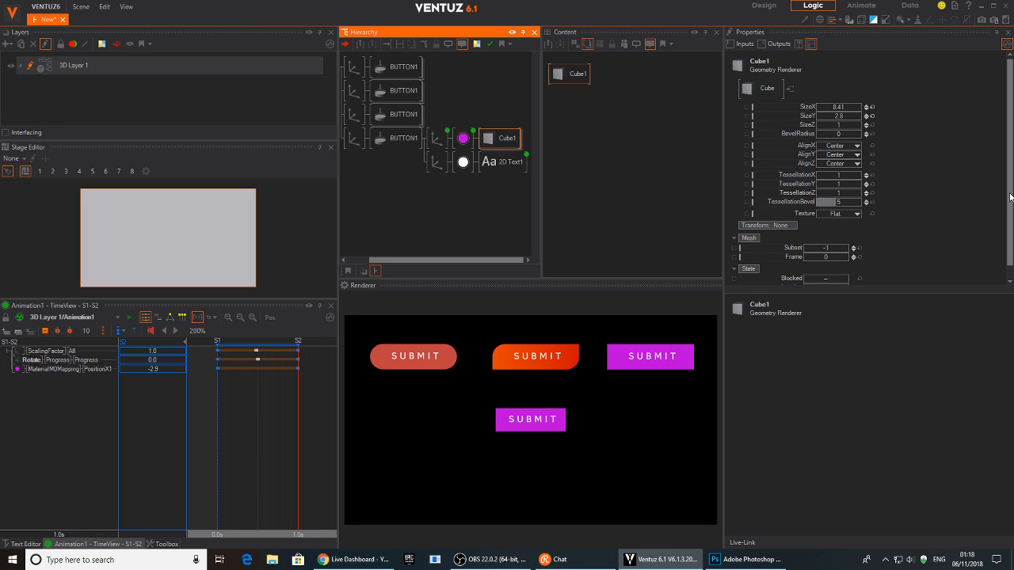
left_click(838, 133)
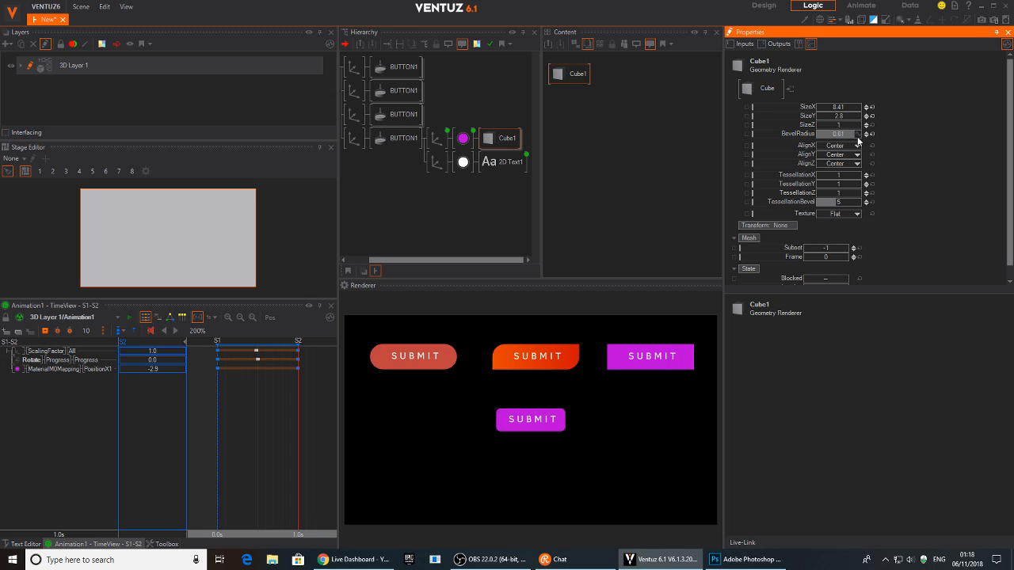
Step: Change the cube material's shading to Phong and trigger the button in the rendered scene to check its look
left_click(463, 138)
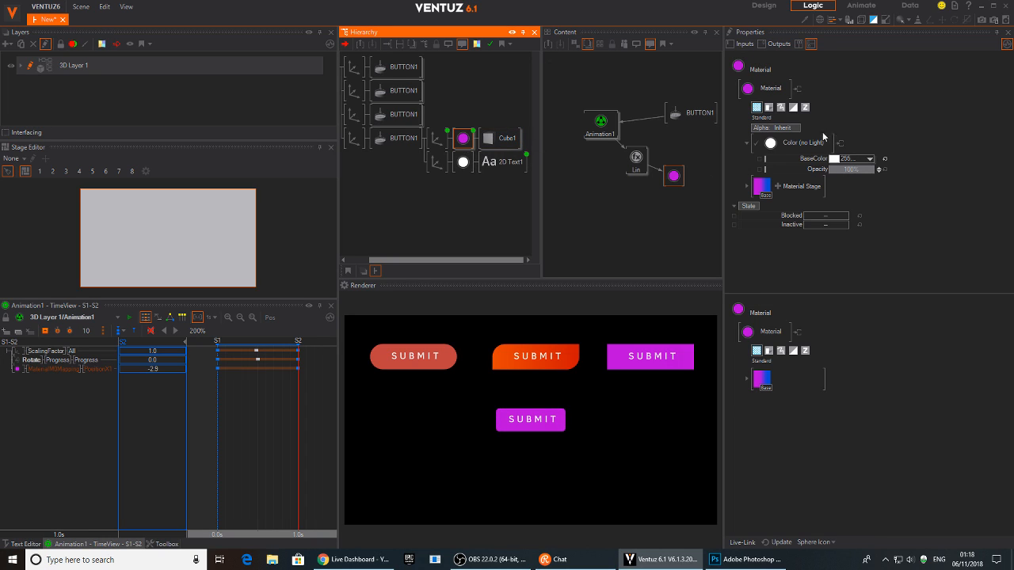
left_click(801, 144)
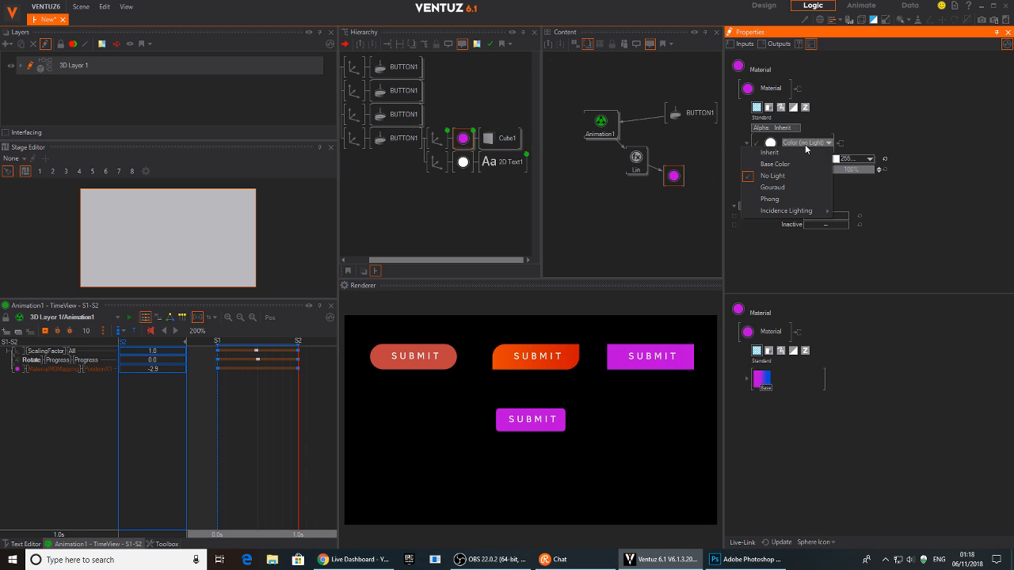
left_click(780, 199)
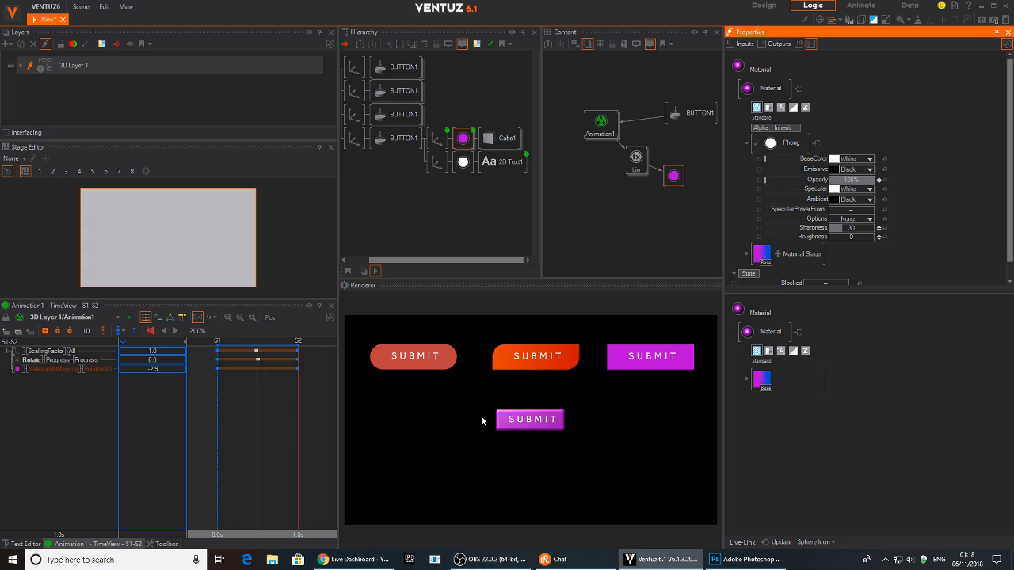
left_click(545, 424)
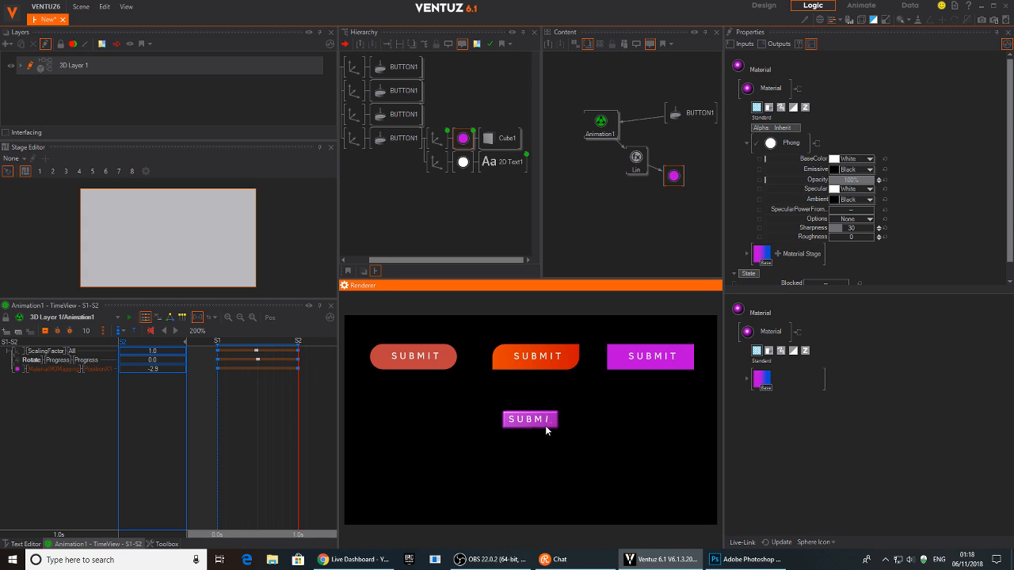
left_click(549, 418)
Step: Rotate the cube's axis 91 degrees about X
left_click(436, 139)
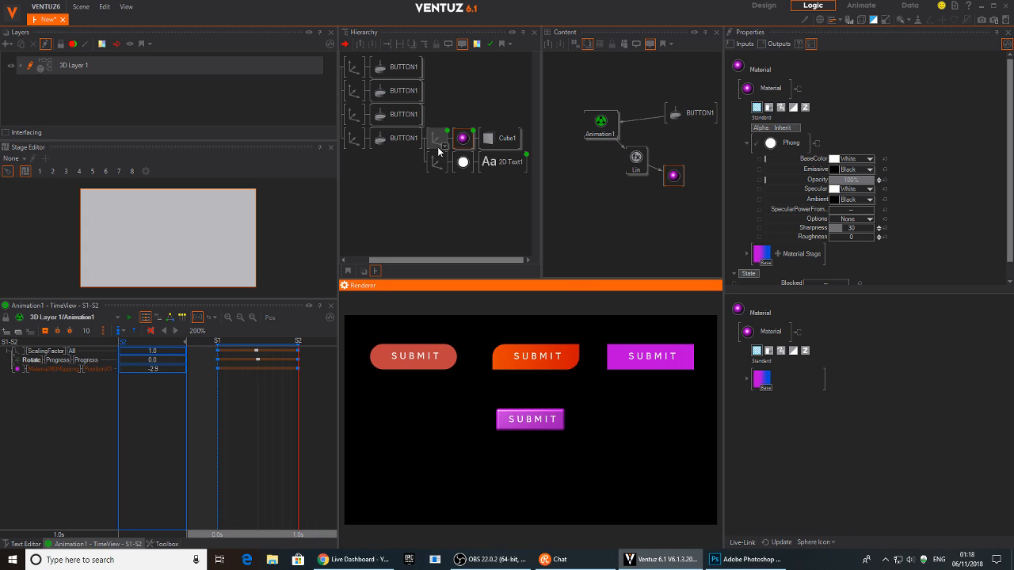
left_click(566, 181)
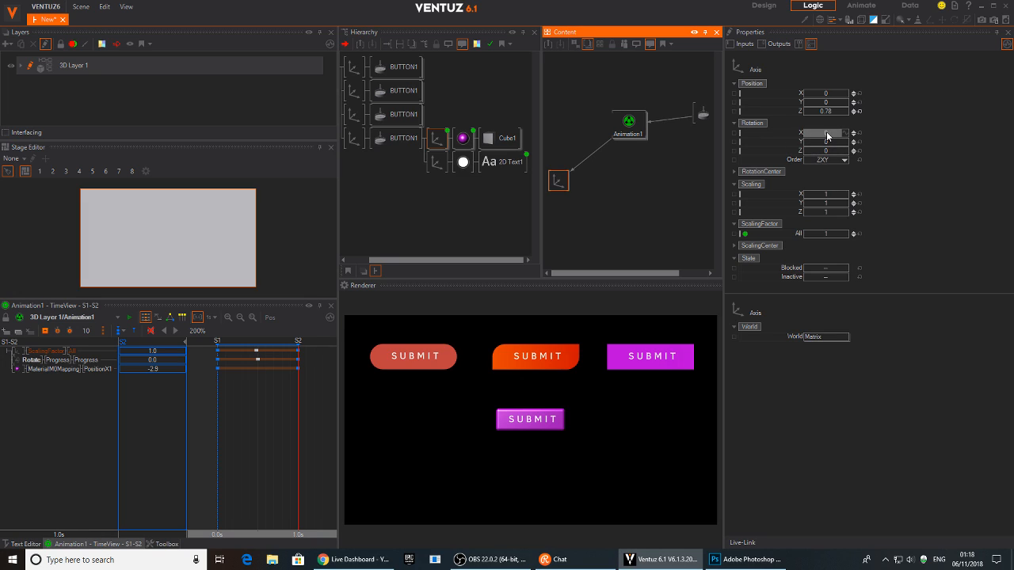
left_click_drag(826, 132, 850, 139)
Step: Set the cube's SizeY and SizeZ to 2.74 and its SizeX to 8.7
left_click(507, 139)
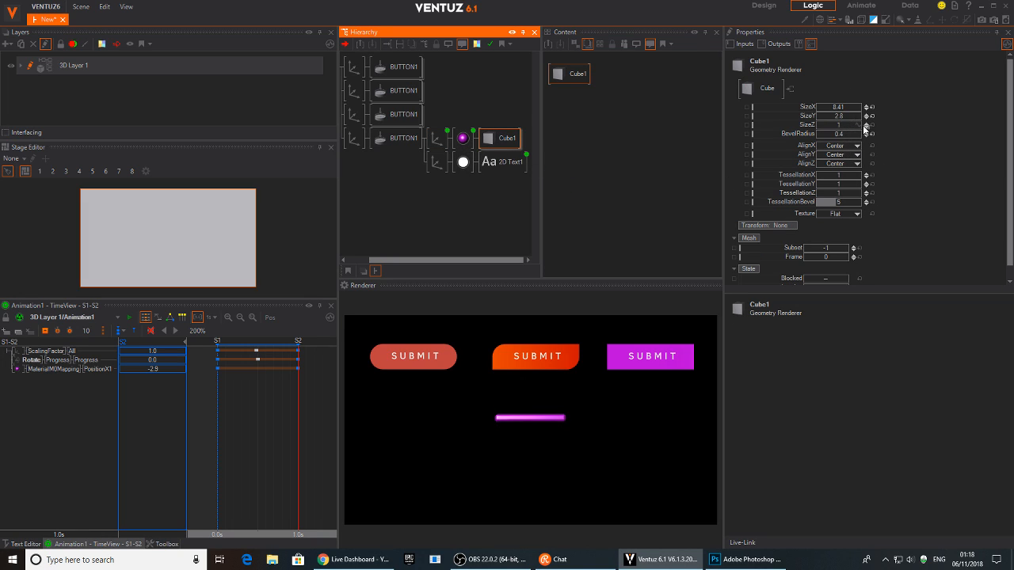
left_click_drag(860, 125, 858, 123)
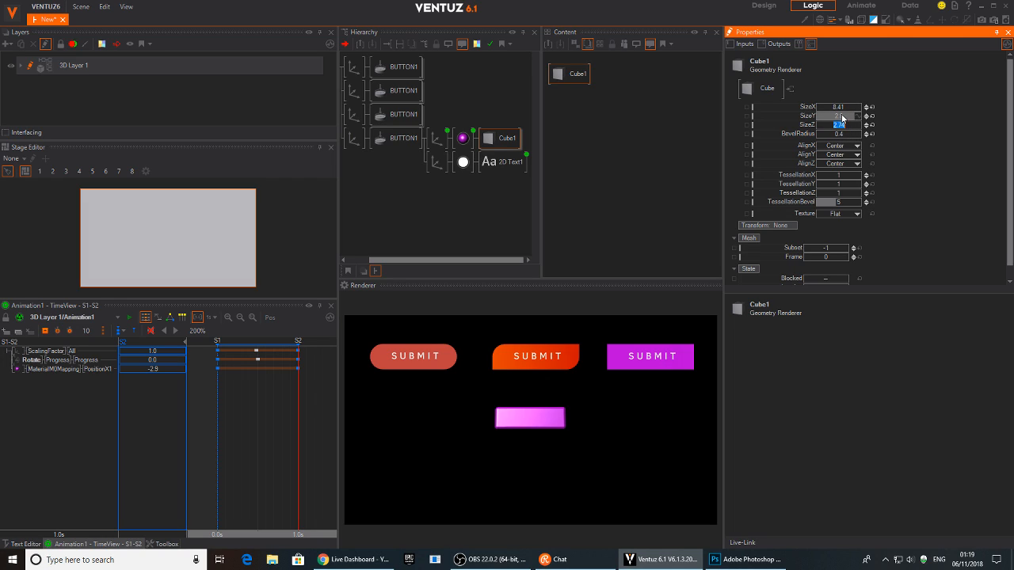
left_click(846, 107)
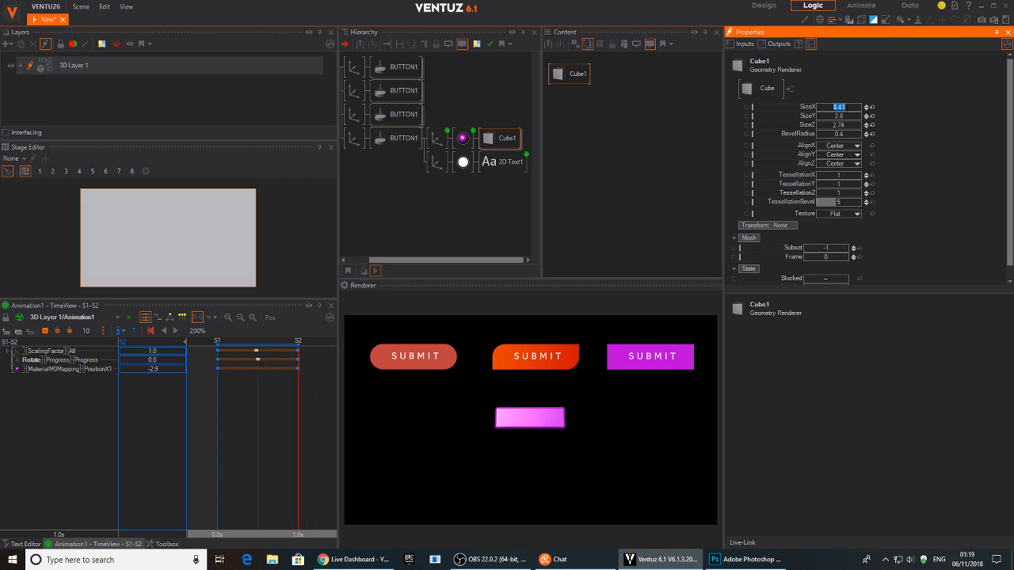
left_click(846, 107)
key("Return")
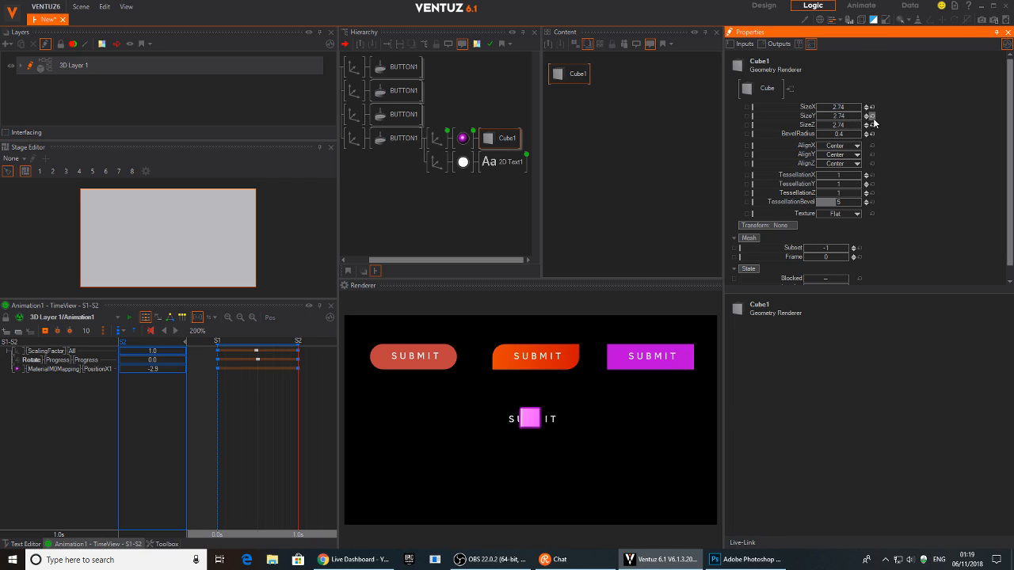
left_click(849, 108)
type("8.7")
key("Return")
Step: Add the cube axis's X rotation as a channel of Animation1 and scrub the timeline between keyframes S1 and S2
left_click(437, 138)
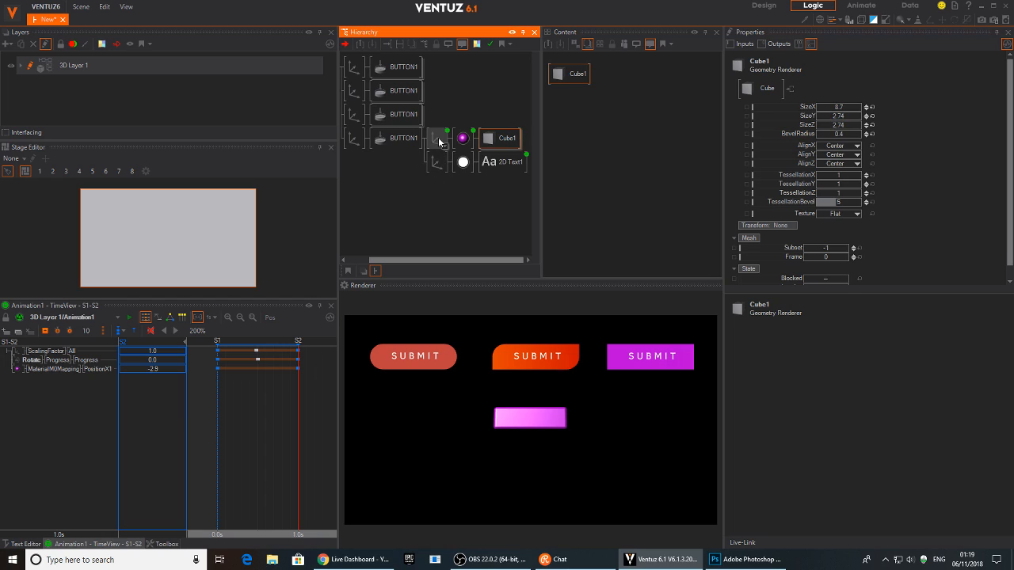
left_click_drag(816, 111, 628, 127)
left_click_drag(266, 417, 298, 413)
left_click(219, 412)
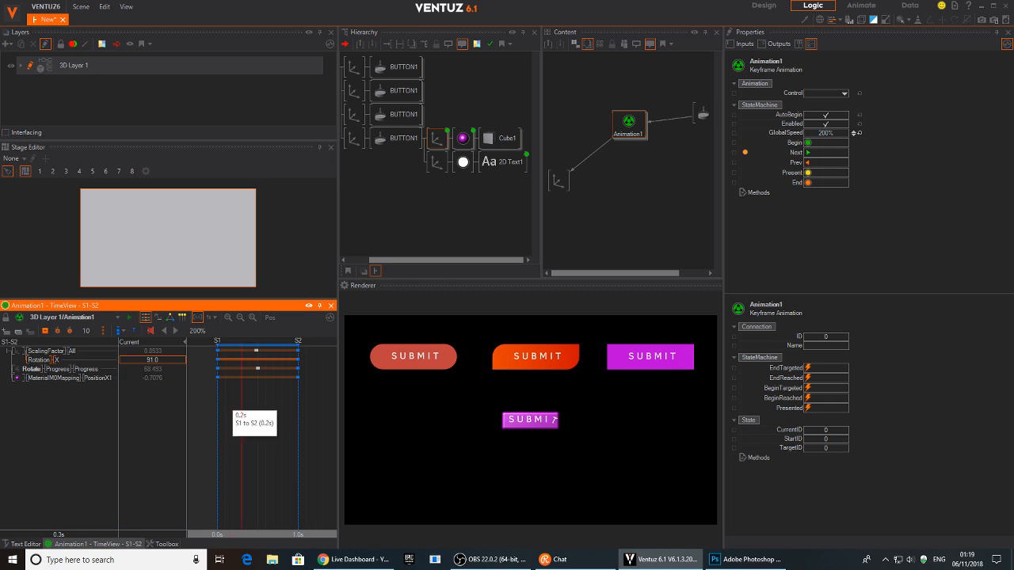
left_click(297, 409)
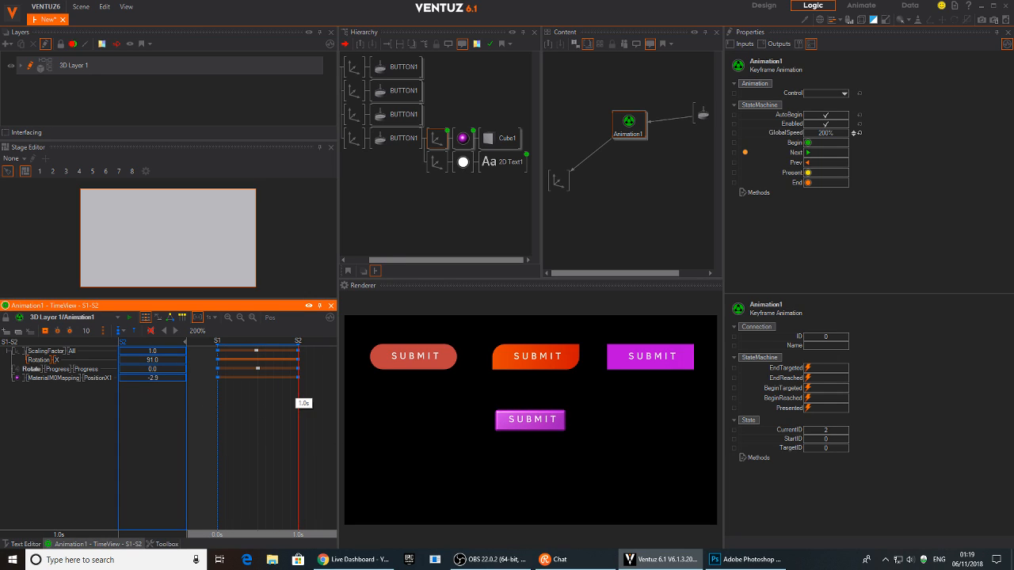
Step: Set the material mapping's PositionX1 to 90 at keyframe S2
double_click(180, 377)
type("60")
key("Return")
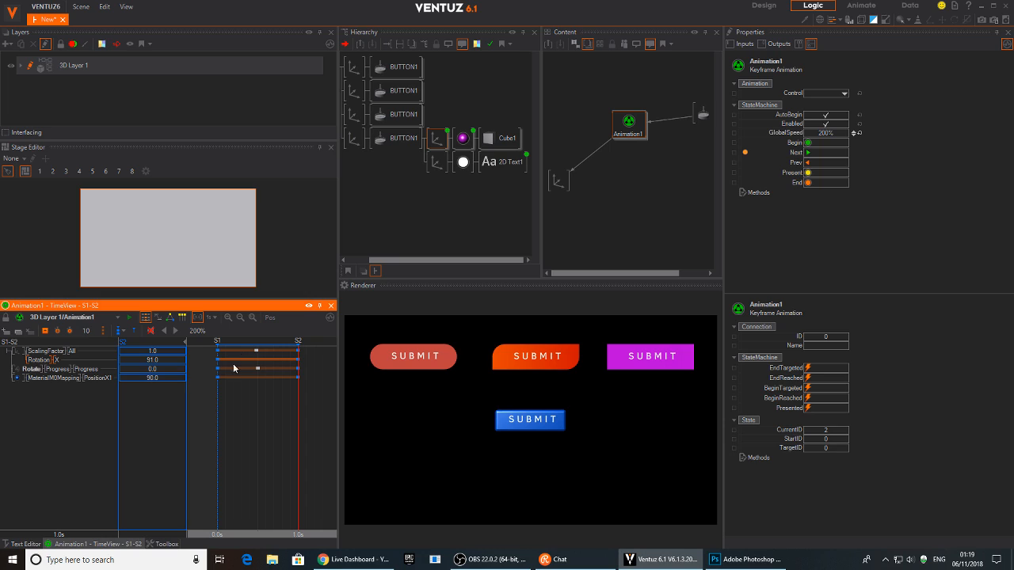
Step: Set the cube axis's X rotation to 0 at keyframe S1 in Animation1
left_click_drag(259, 404, 219, 409)
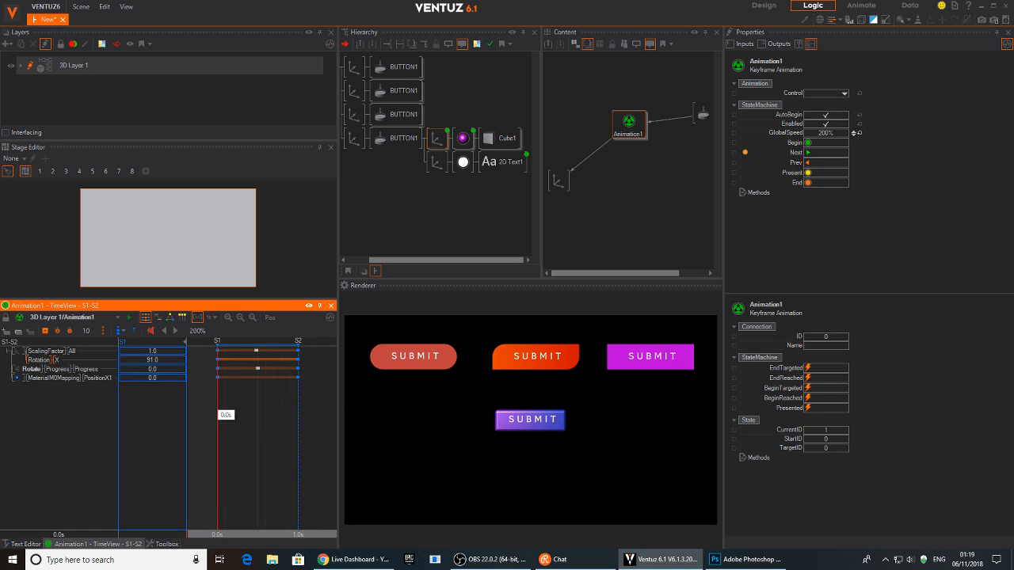
left_click(624, 135)
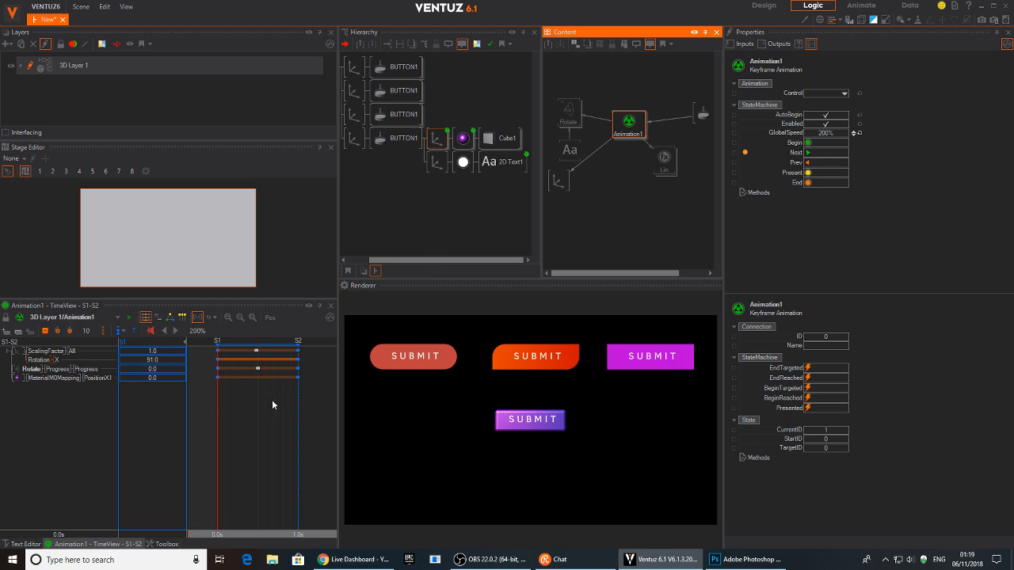
left_click(42, 362)
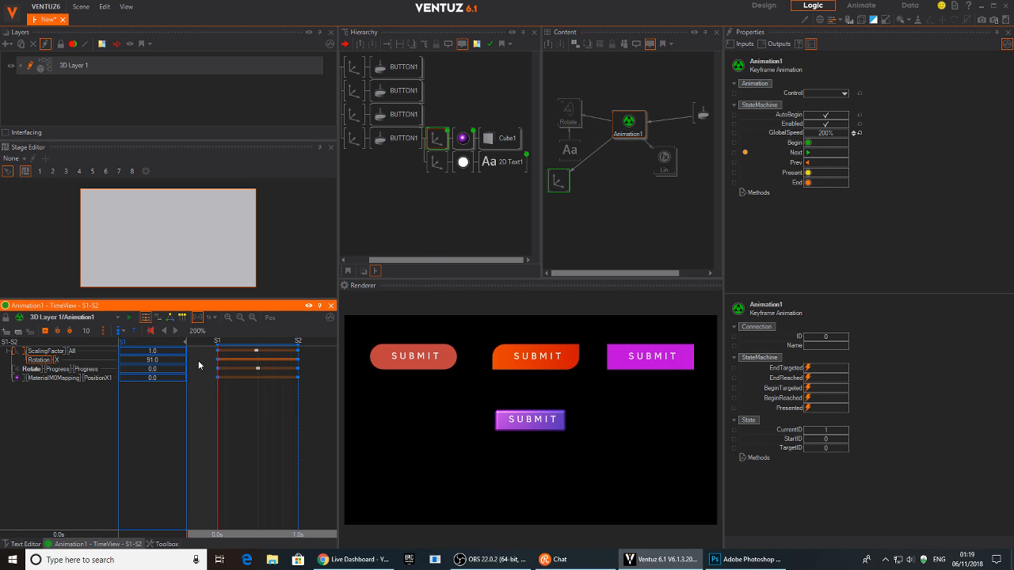
double_click(170, 359)
type("0")
key("Return")
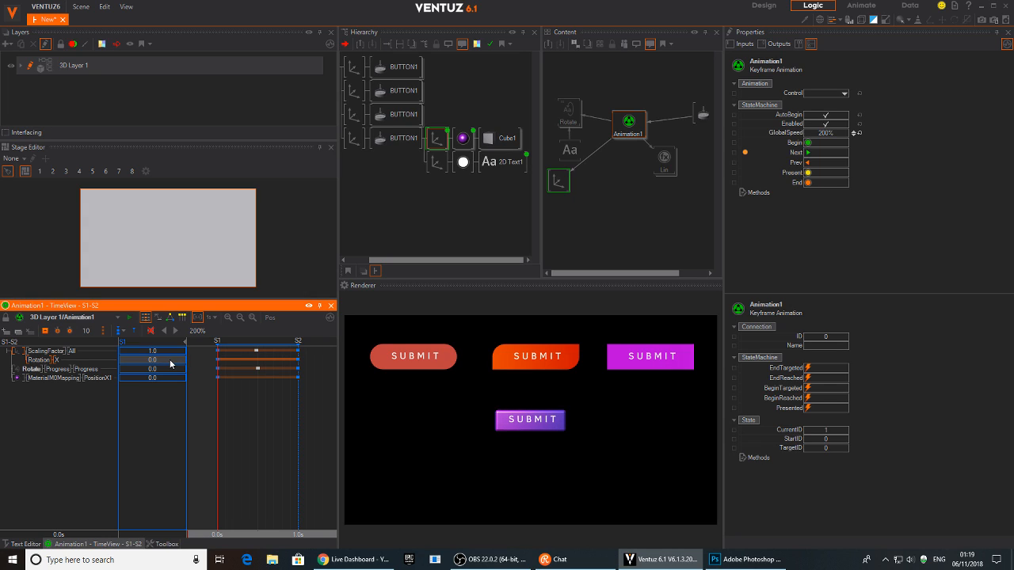
Step: Trigger the cube button repeatedly in the rendered scene to check its rotation and color animation
left_click(548, 424)
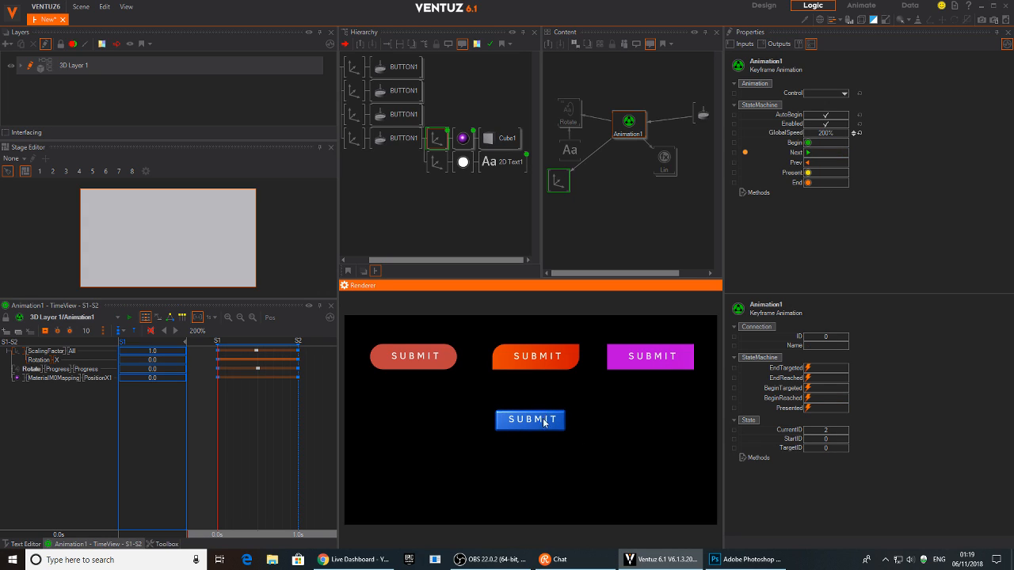
left_click(542, 425)
left_click(541, 425)
left_click(530, 426)
Step: Set the cube axis's Z position to 1.82 and trigger the cube button in the rendered scene to check the animation
left_click(437, 163)
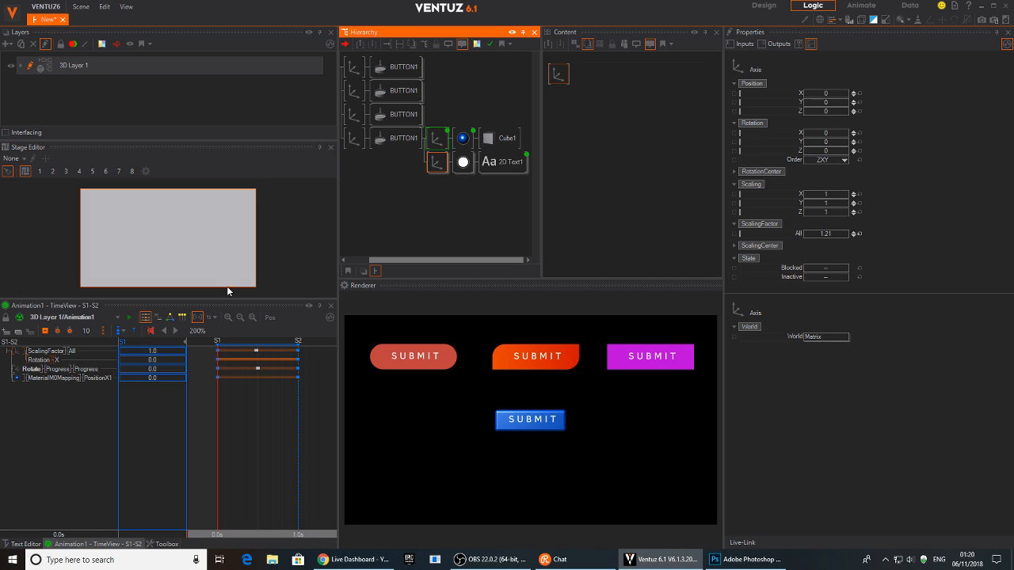
left_click(437, 139)
left_click_drag(820, 103, 853, 105)
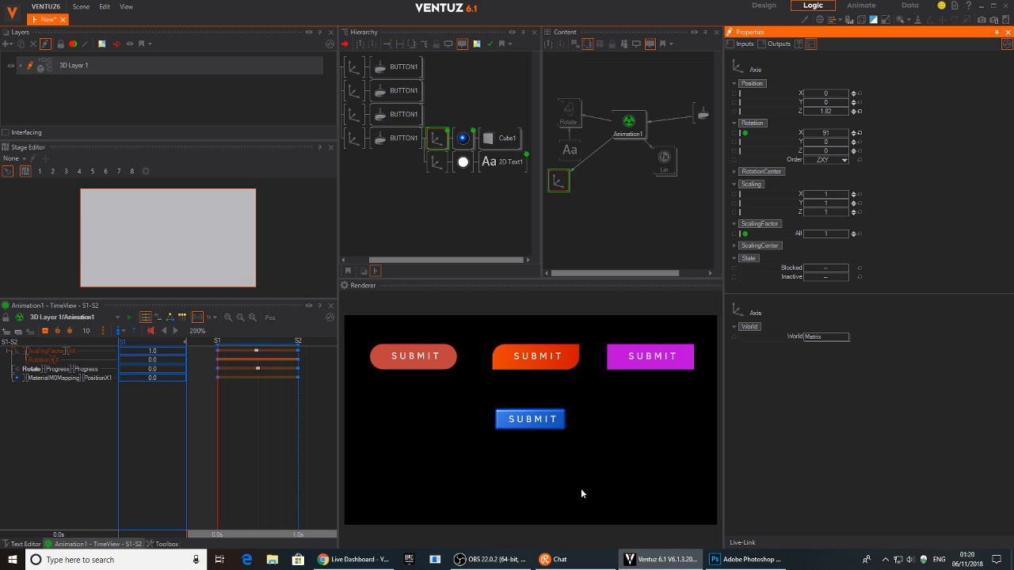
left_click(534, 429)
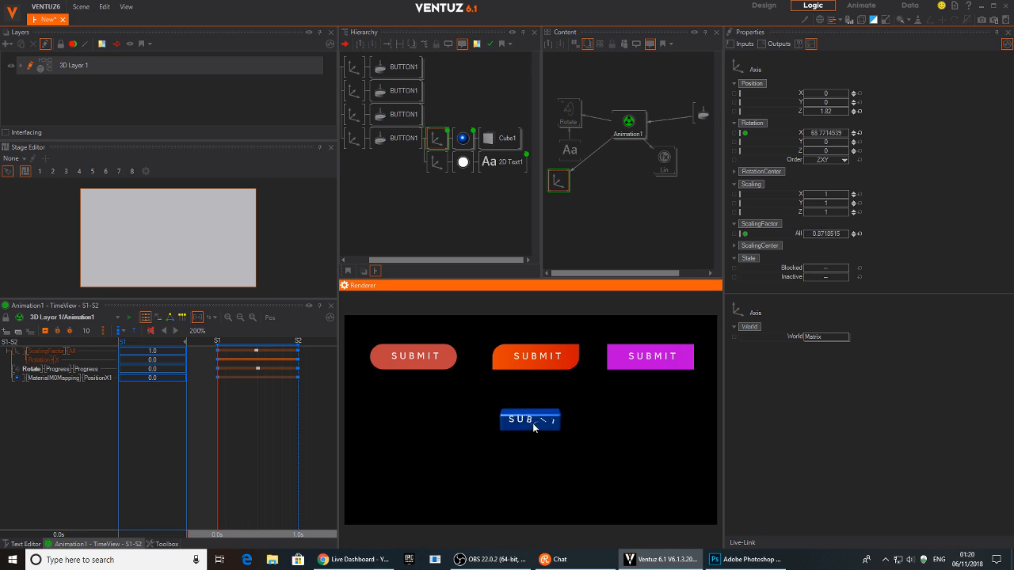
left_click(531, 428)
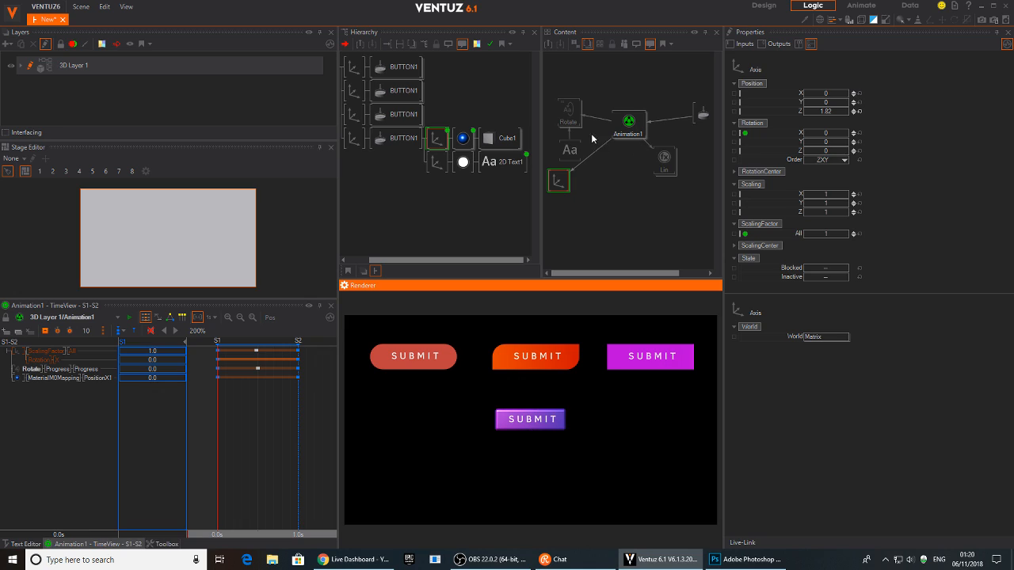
Step: Delete the Rotate effect from the cube button's 2D text
left_click(570, 113)
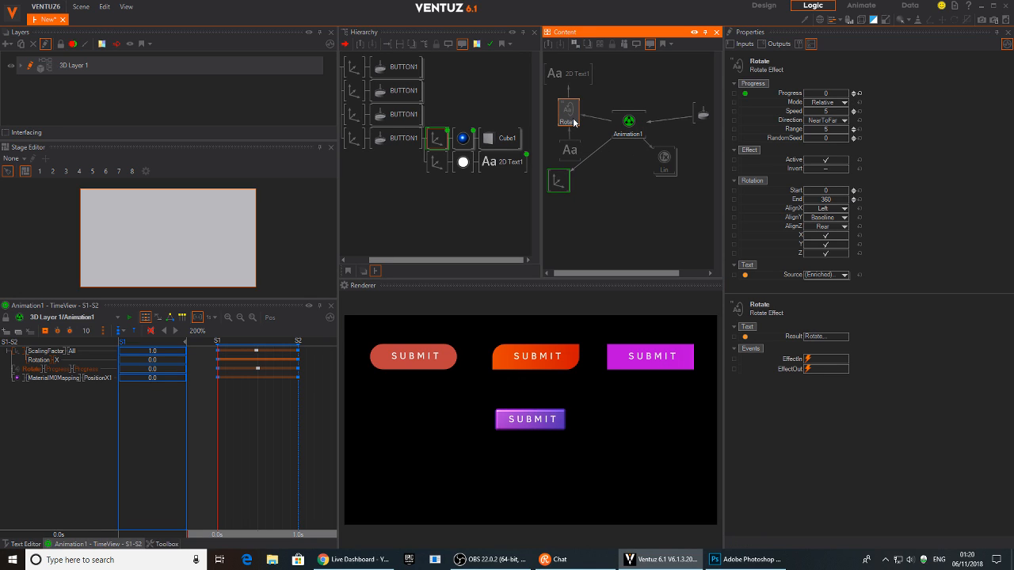
key("Delete")
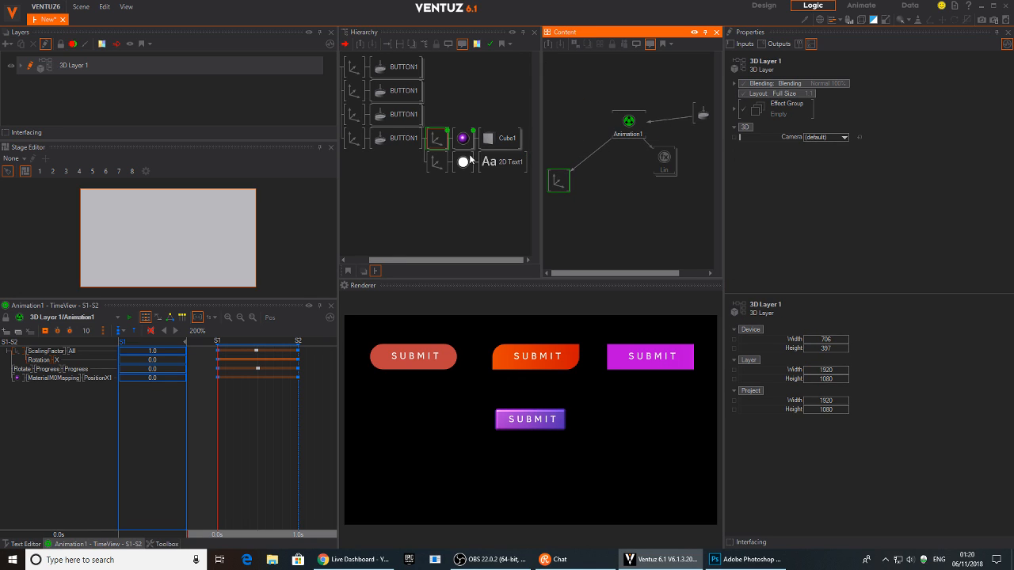
left_click(502, 162)
double_click(592, 108)
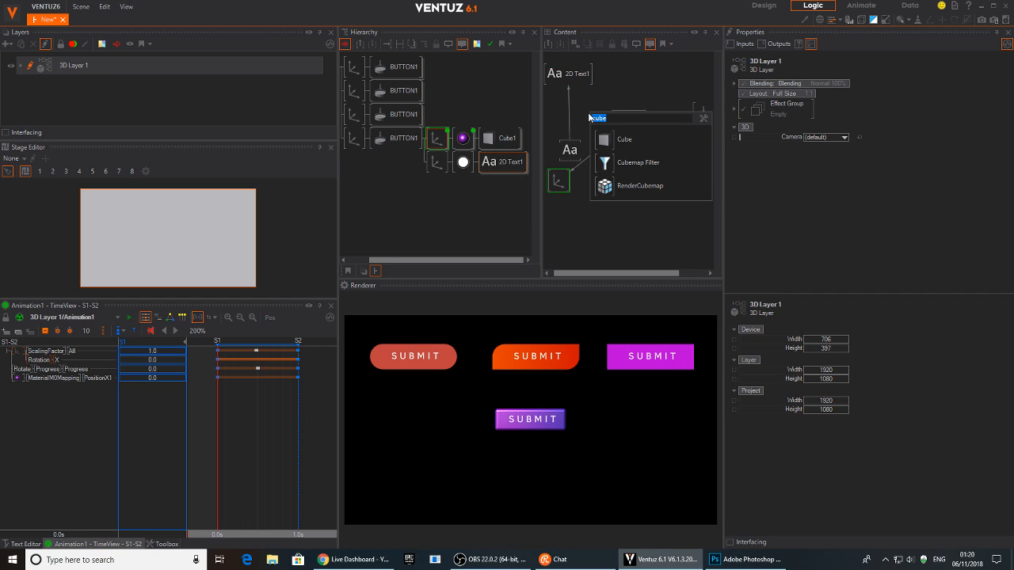
type("tex")
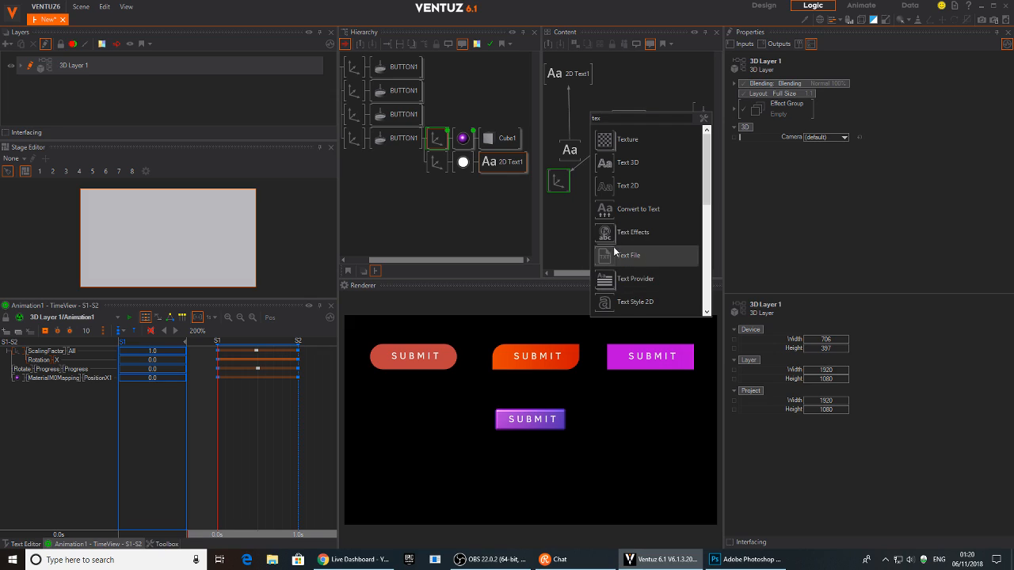
left_click_drag(608, 236, 584, 127)
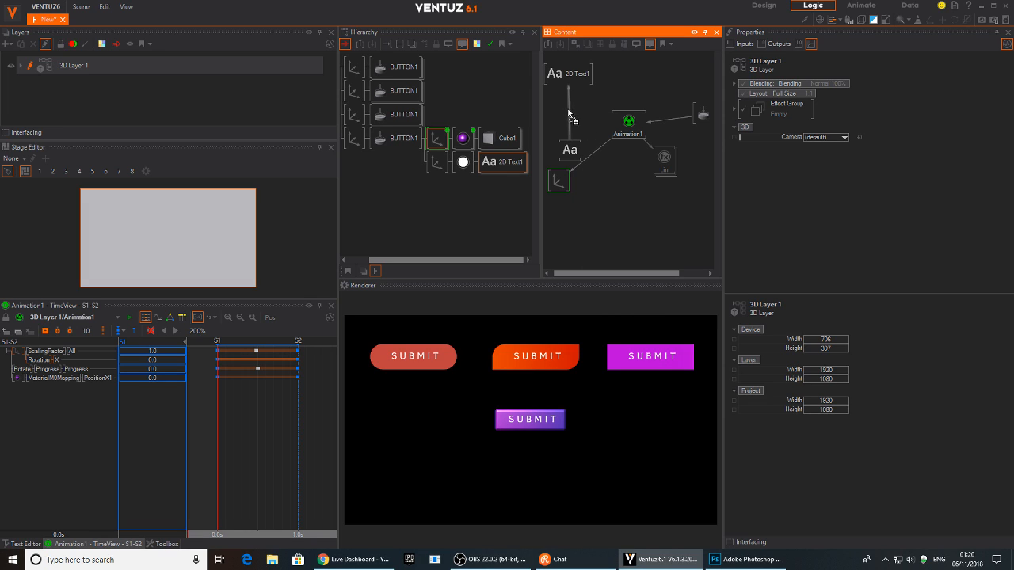
left_click(614, 226)
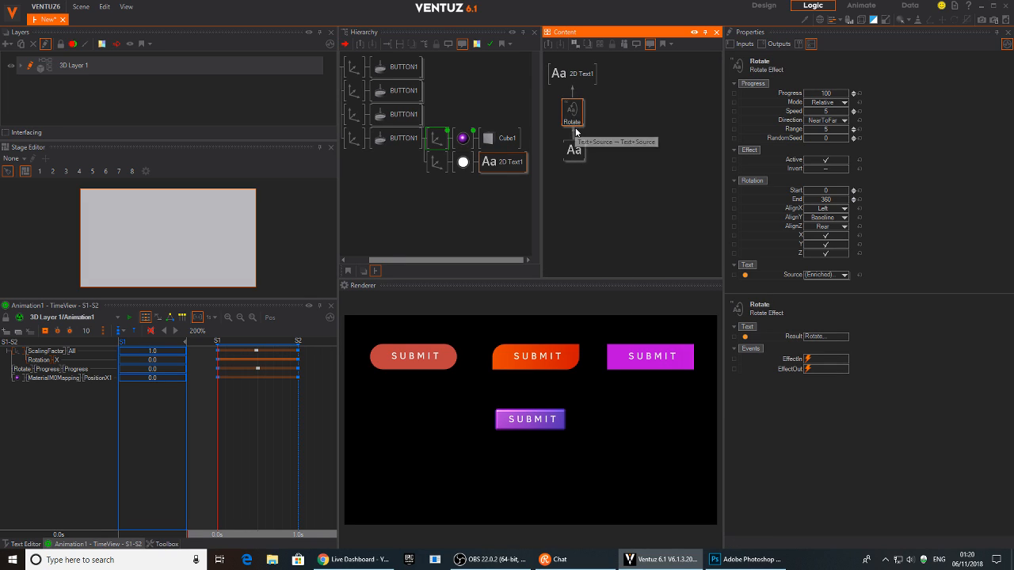
left_click(462, 137)
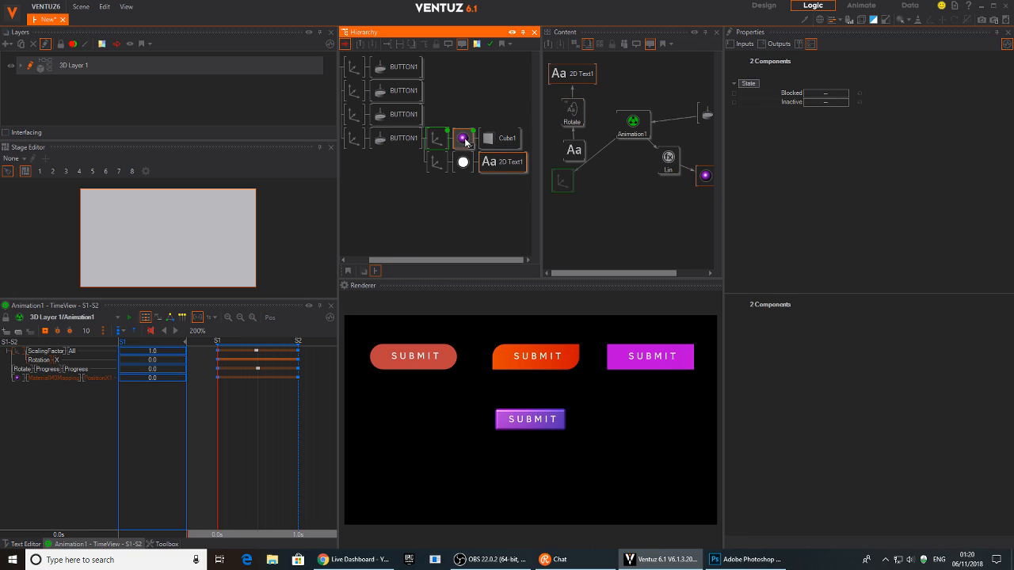
left_click(611, 118)
left_click(573, 113)
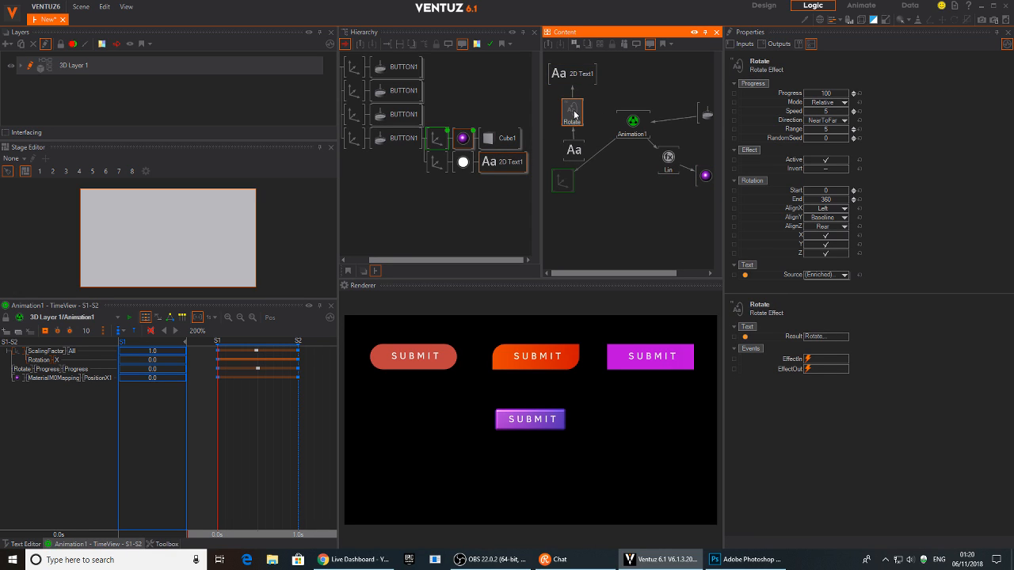
key("Delete")
Step: Insert an Alpha text effect between the cube button's text source and 2D Text1
double_click(575, 109)
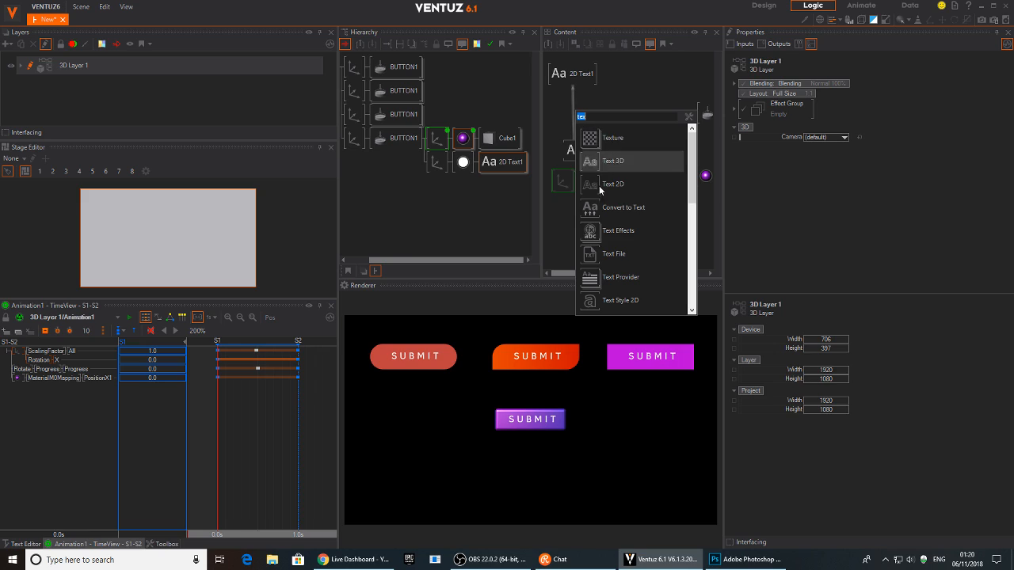
left_click(592, 234)
left_click(625, 349)
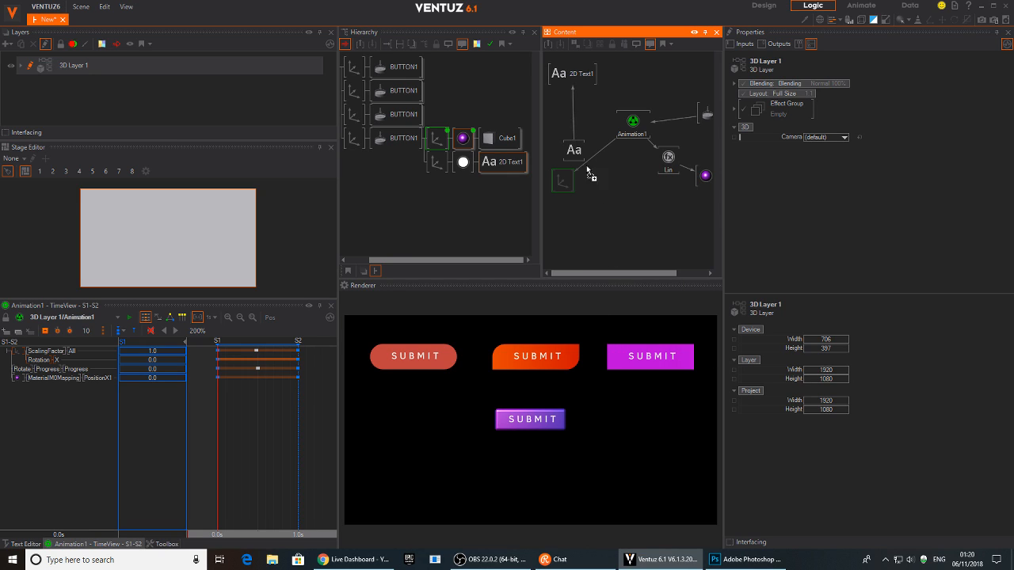
left_click(577, 119)
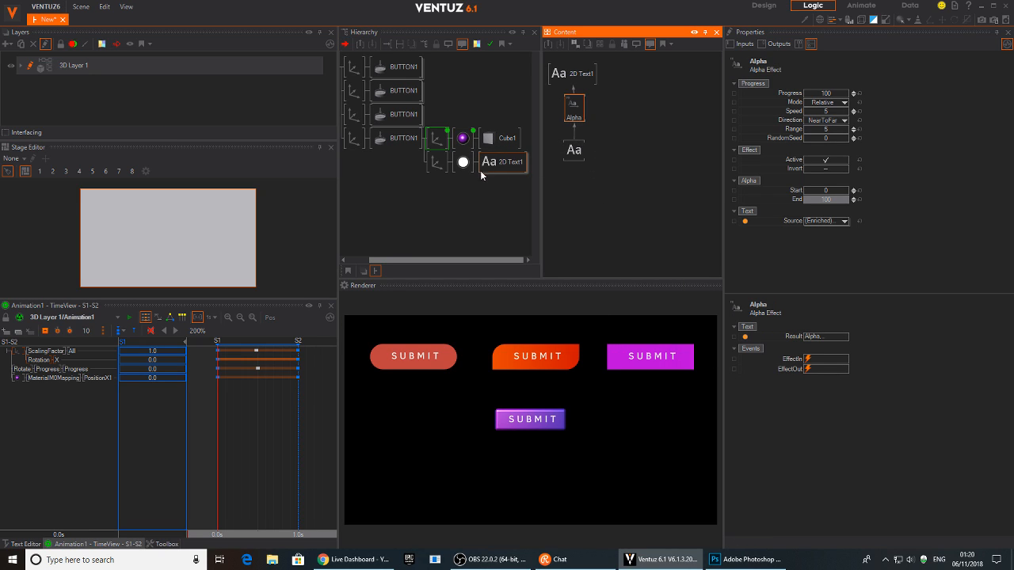
Step: Add the Alpha effect's Progress as a channel of Animation1
left_click(468, 140)
left_click(608, 103)
left_click(574, 108)
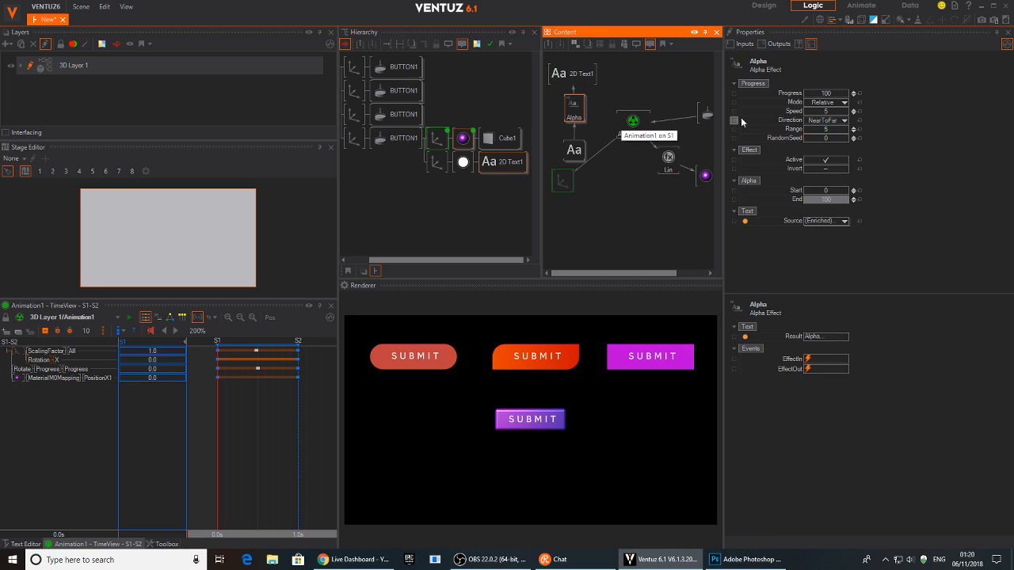
left_click_drag(771, 92, 632, 122)
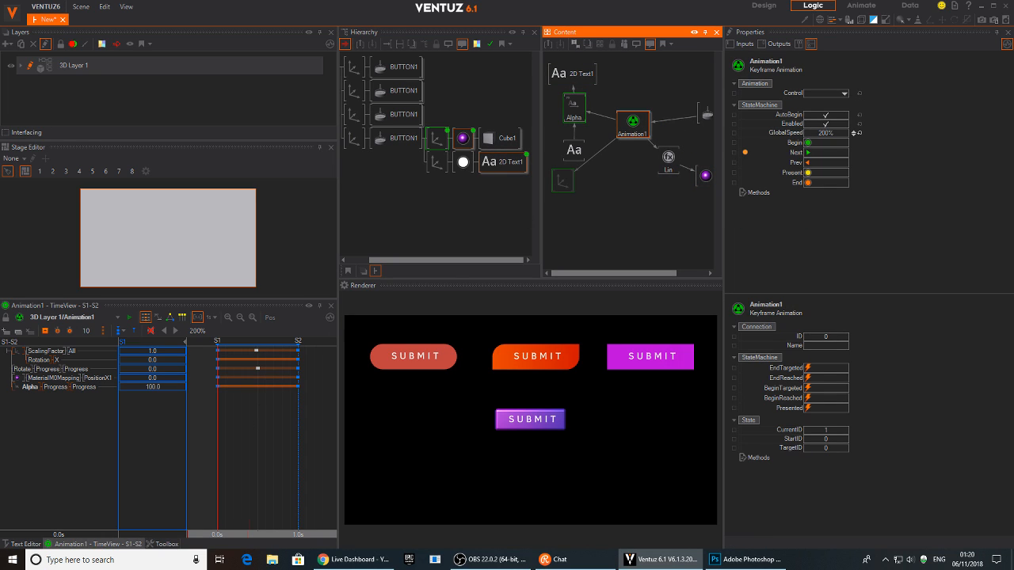
Step: Set the Alpha effect's Progress to 0 at 0.5 s, midway between keyframes S1 and S2
left_click(218, 417)
left_click_drag(218, 417, 258, 417)
double_click(155, 388)
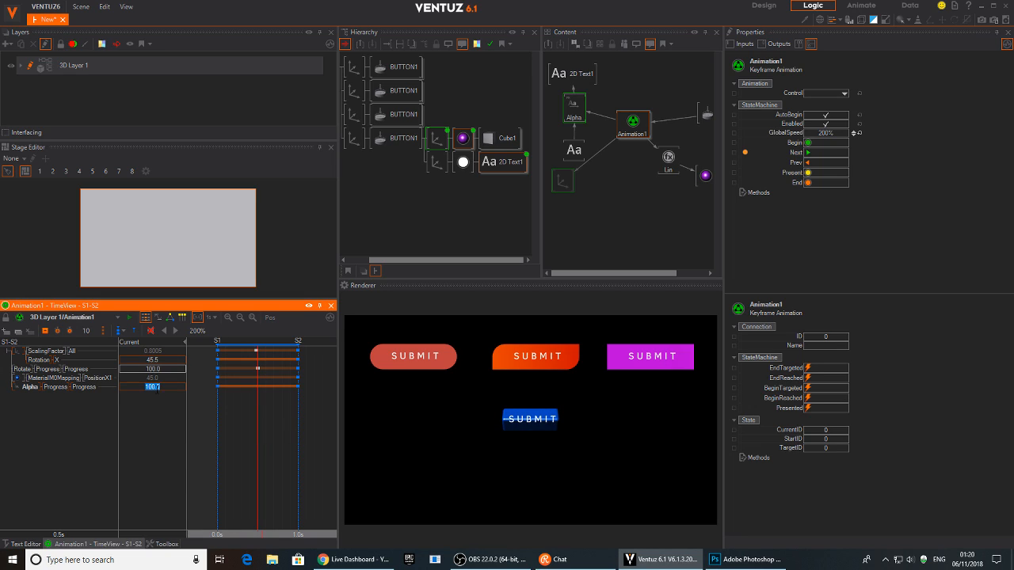
type("0")
key("Return")
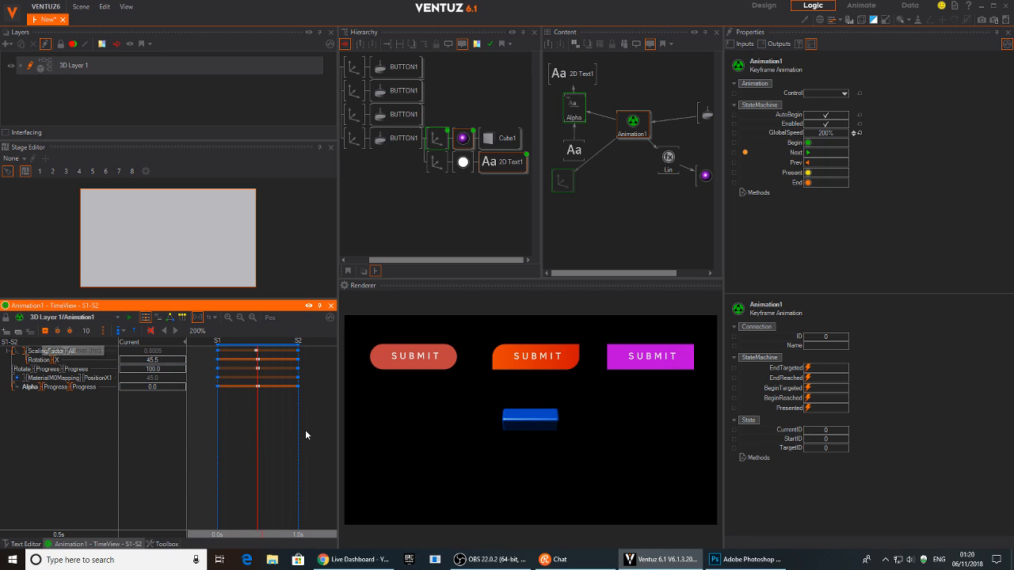
mouse_move(256, 411)
left_mouse_down()
mouse_move(225, 413)
mouse_move(293, 413)
mouse_move(257, 412)
left_mouse_up()
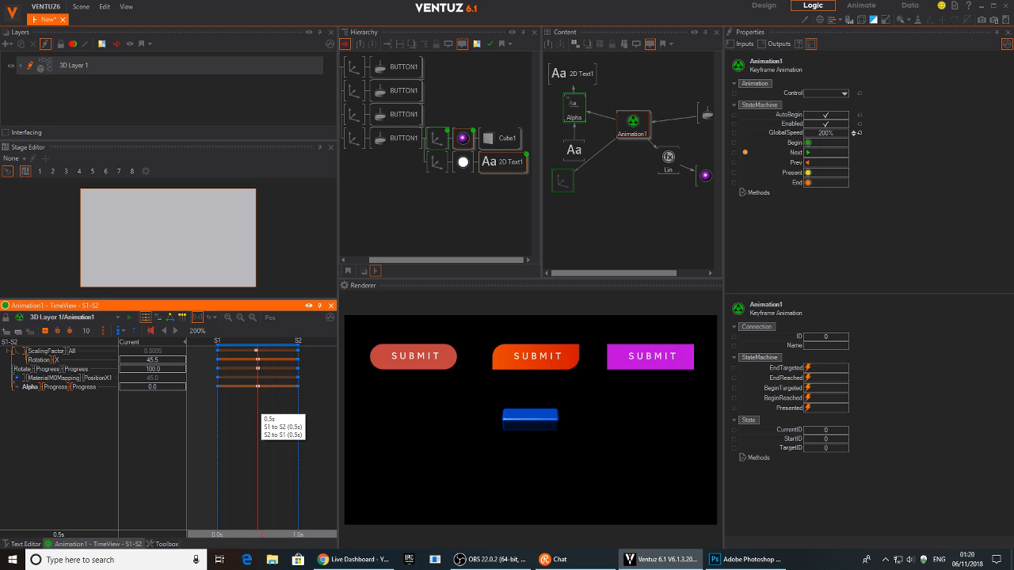
Step: Set the Alpha effect's Direction to Center, enable Invert, and scrub the timeline to preview the fade
left_click(573, 107)
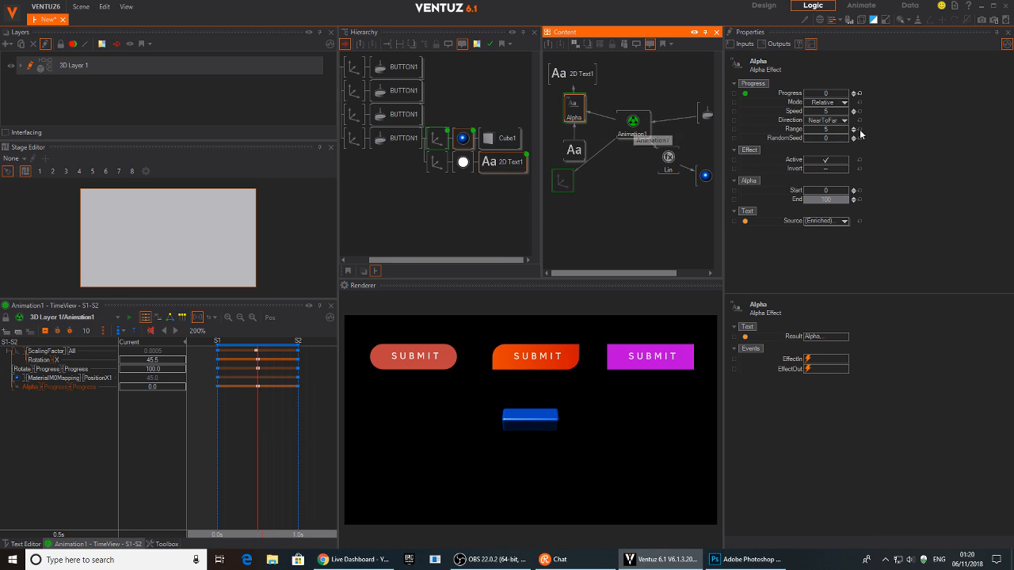
left_click(843, 120)
left_click(824, 152)
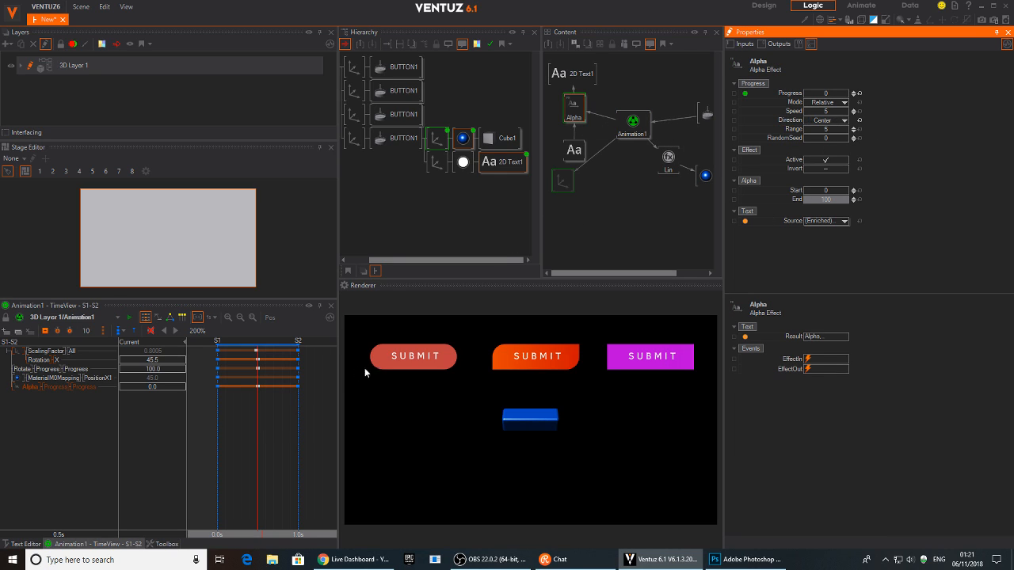
mouse_move(263, 412)
left_mouse_down()
mouse_move(218, 411)
mouse_move(274, 412)
mouse_move(300, 401)
mouse_move(305, 411)
mouse_move(283, 416)
left_mouse_up()
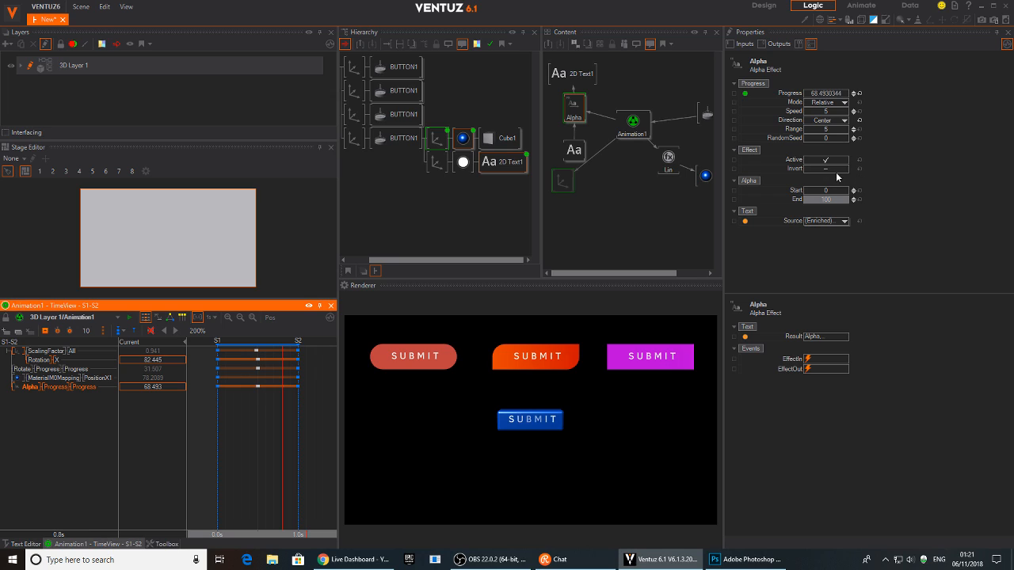
left_click(826, 169)
left_click_drag(254, 448, 225, 426)
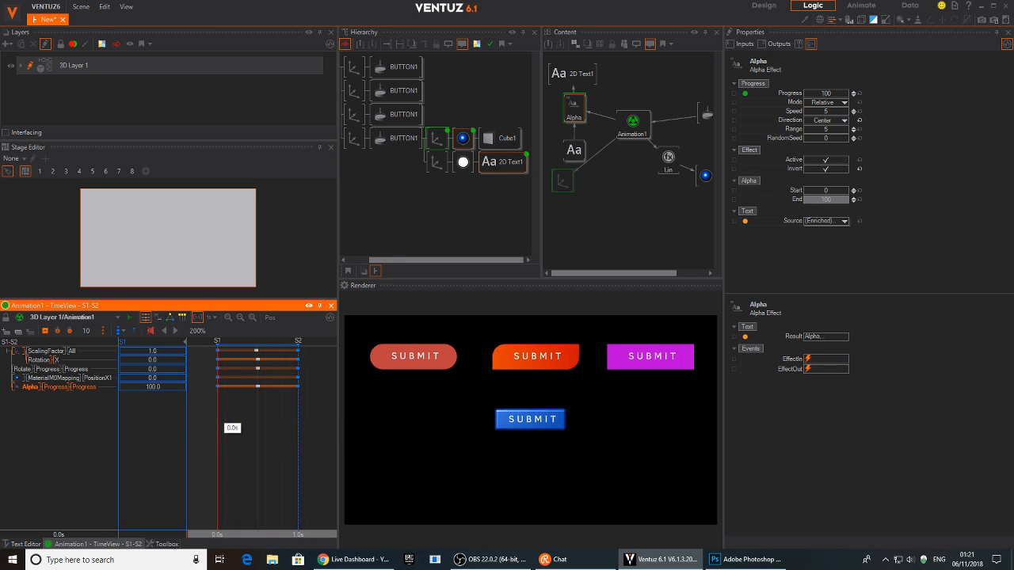
Step: Trigger the cube button repeatedly in the rendered scene to check its text fade together with the rotation
left_click(546, 424)
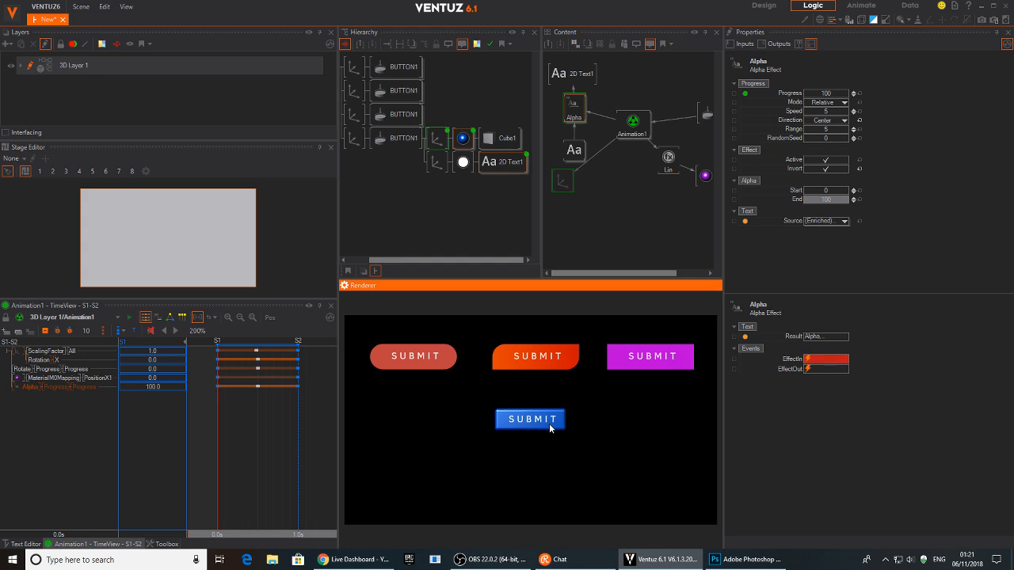
left_click(528, 427)
left_click(527, 425)
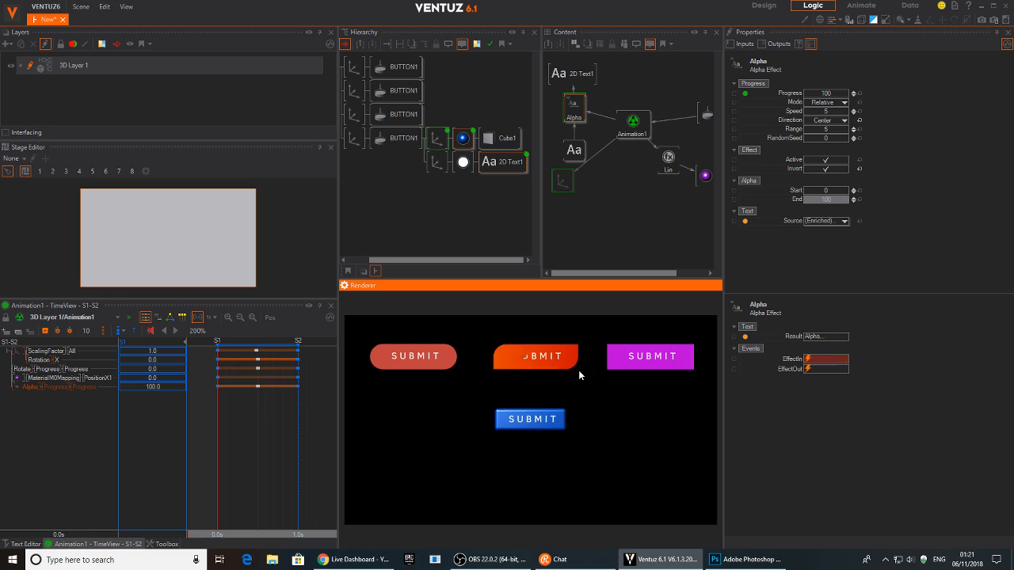
left_click(510, 418)
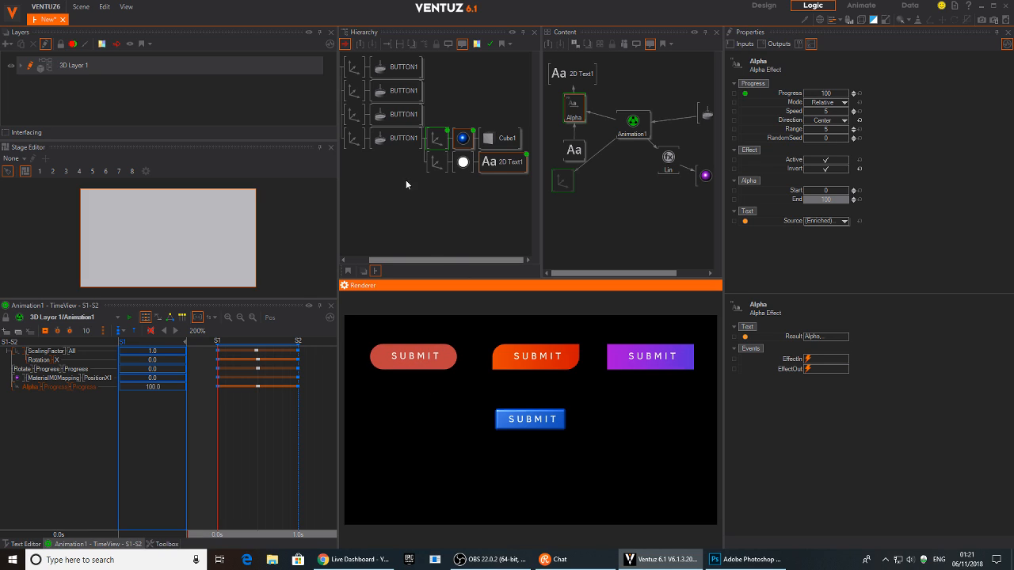
Step: Duplicate the first button's axis with its contents as a fifth button at the end of the hierarchy
left_click(407, 159)
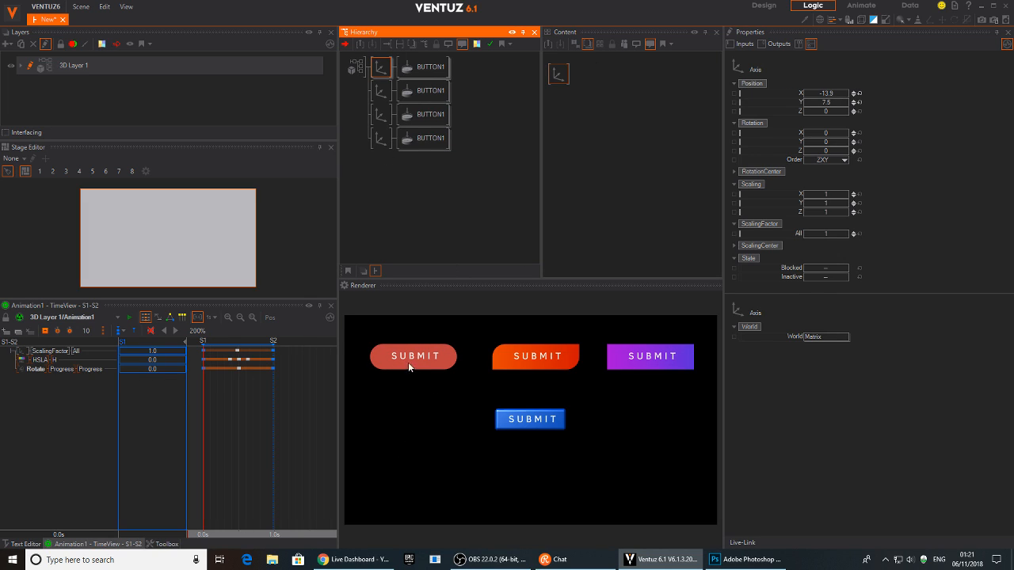
left_click_drag(382, 68, 380, 150, "ctrl")
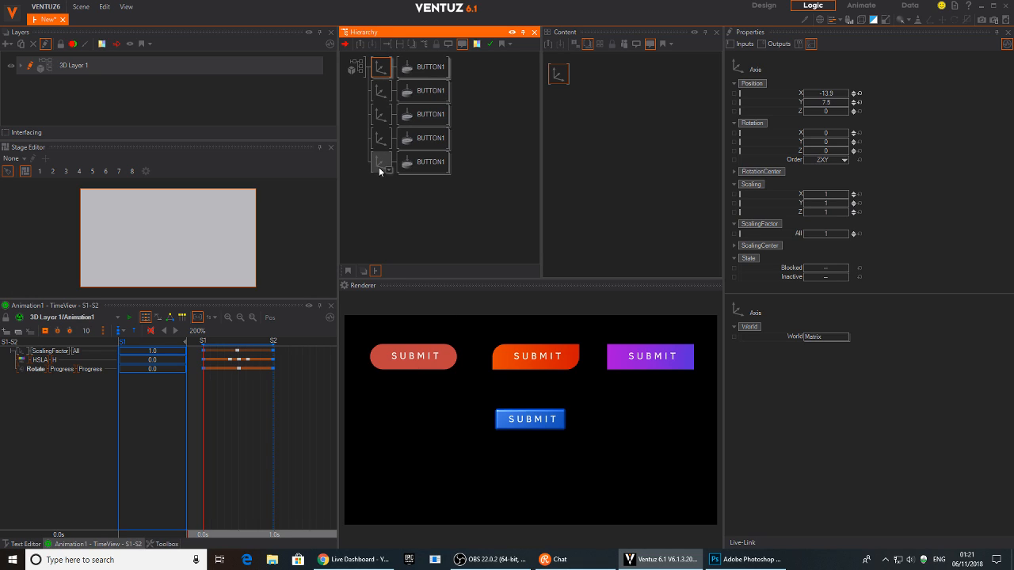
left_click(381, 172)
Step: Move the cube button below the purple button with Y position 2.8, and rotate its outer axis 34.8 about Y
left_click(381, 138)
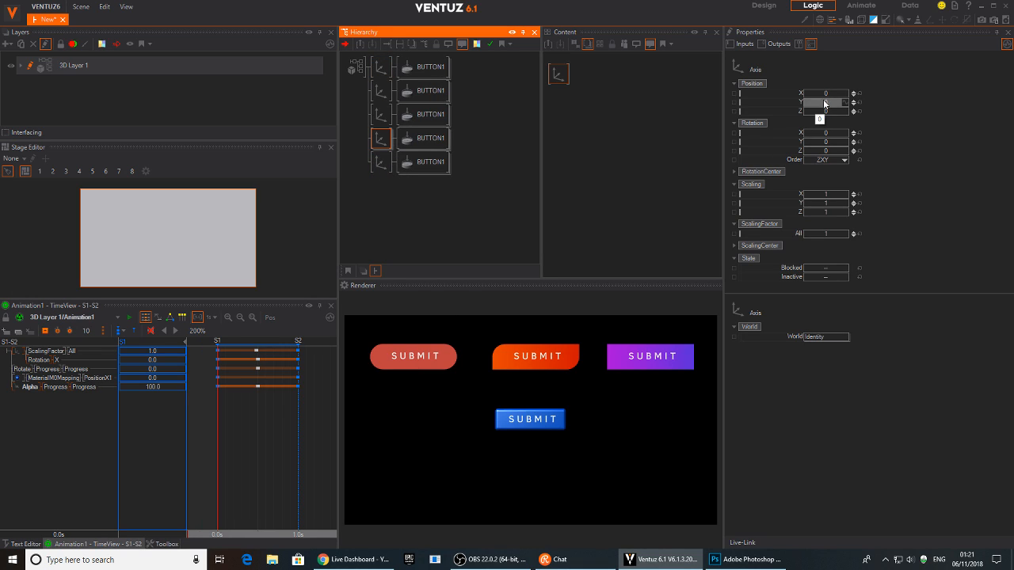
left_click_drag(831, 94, 834, 144)
left_click(659, 395)
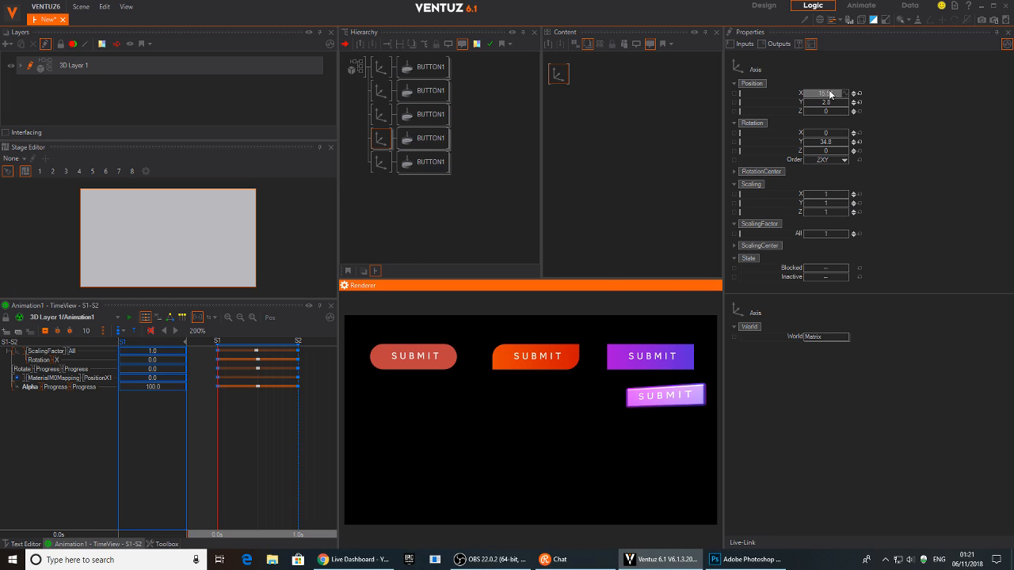
left_click_drag(829, 95, 859, 98)
Step: Position the duplicated red button at X -1, Y -2.5 and expand its contents in the hierarchy
left_click(380, 162)
double_click(411, 163)
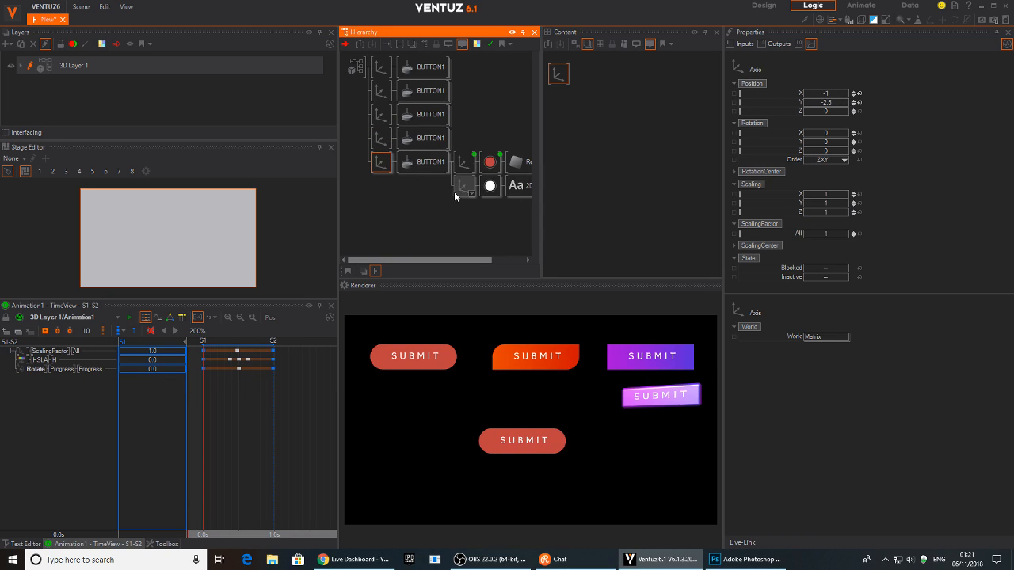
Step: Turn the duplicated button's rounded rectangle into an outline by disabling SubsetFilled and setting RoundedSize to 0.123
left_click(495, 161)
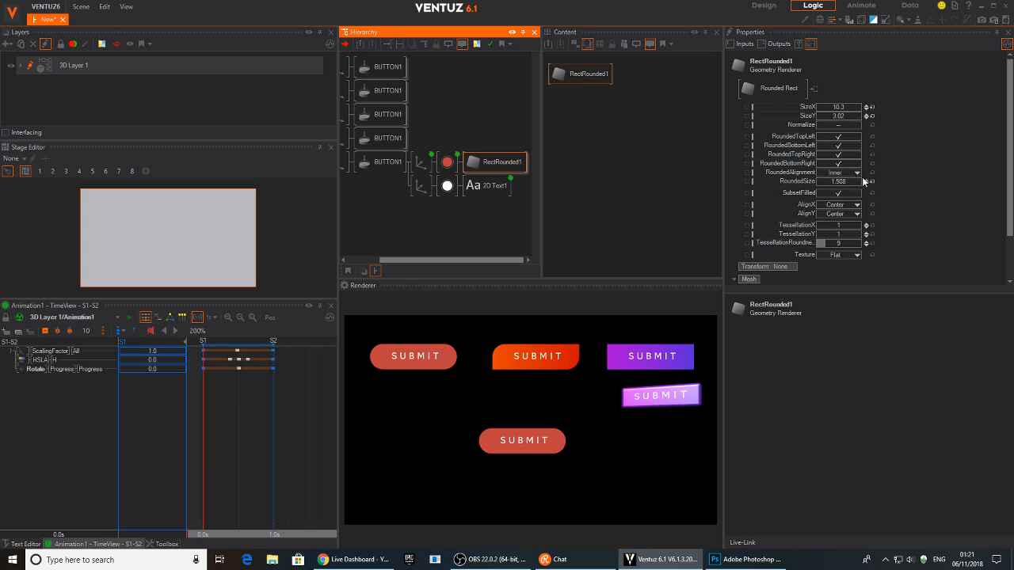
left_click(826, 194)
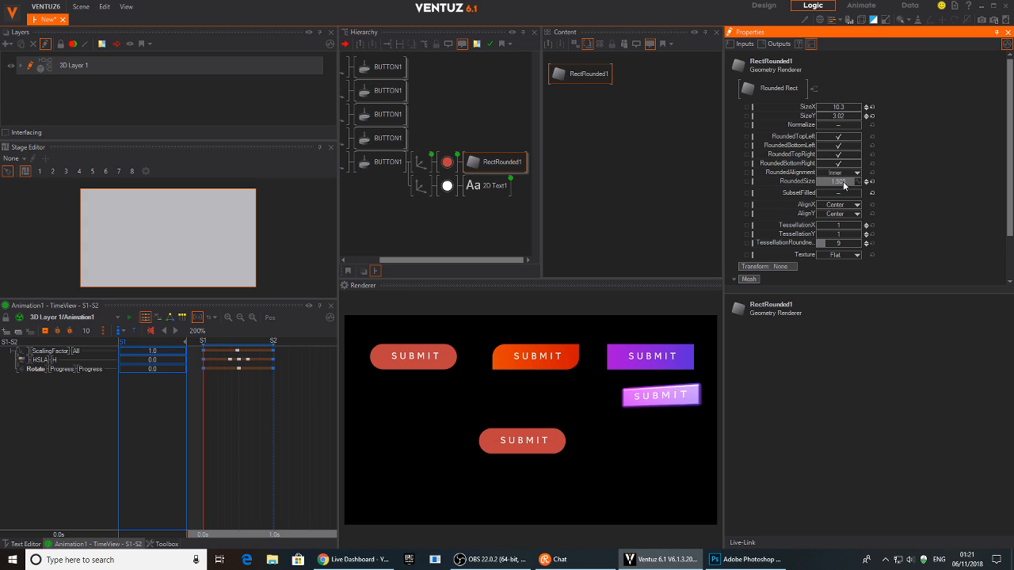
left_click_drag(817, 183, 818, 183)
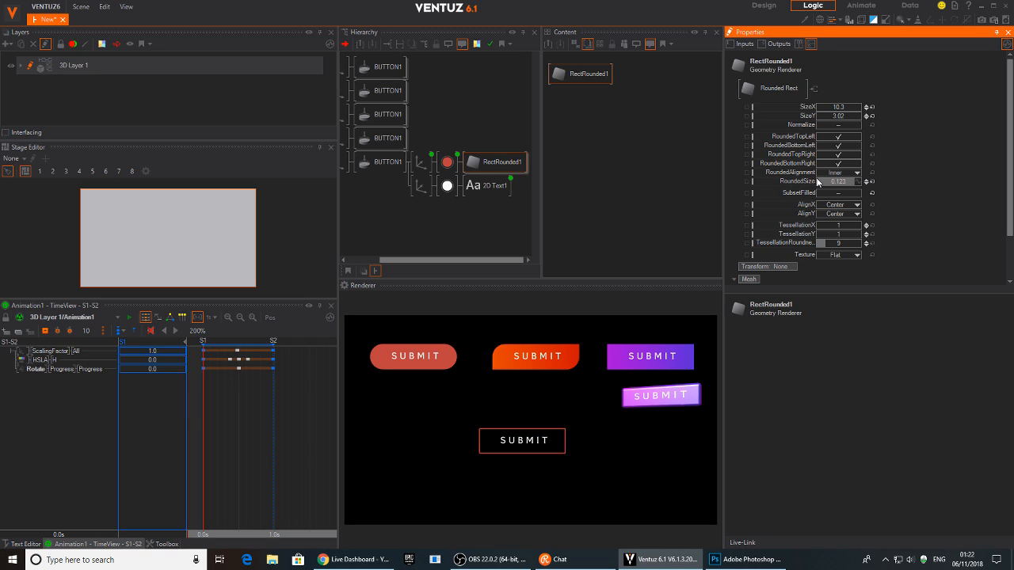
left_click(543, 452)
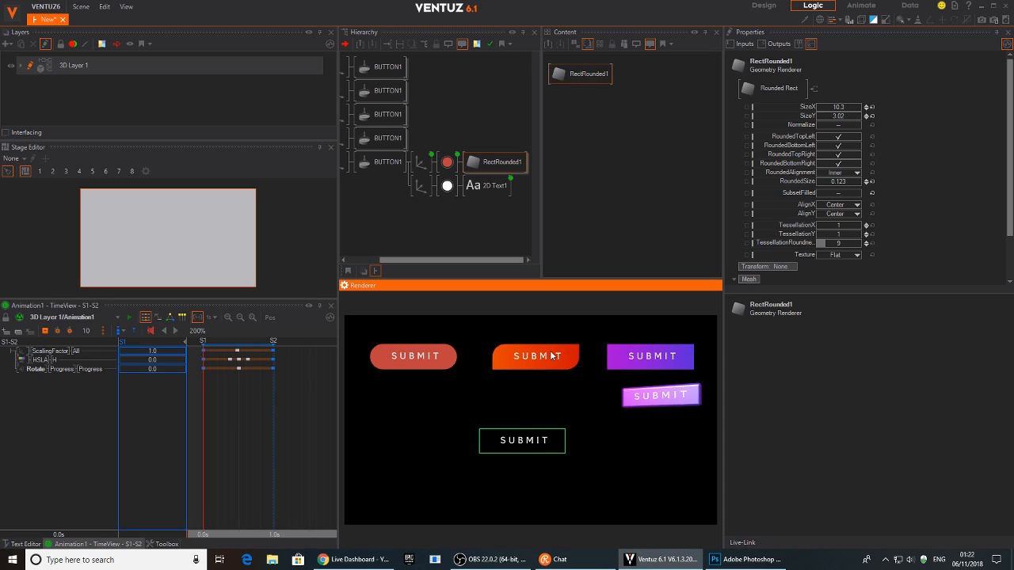
left_click(420, 168)
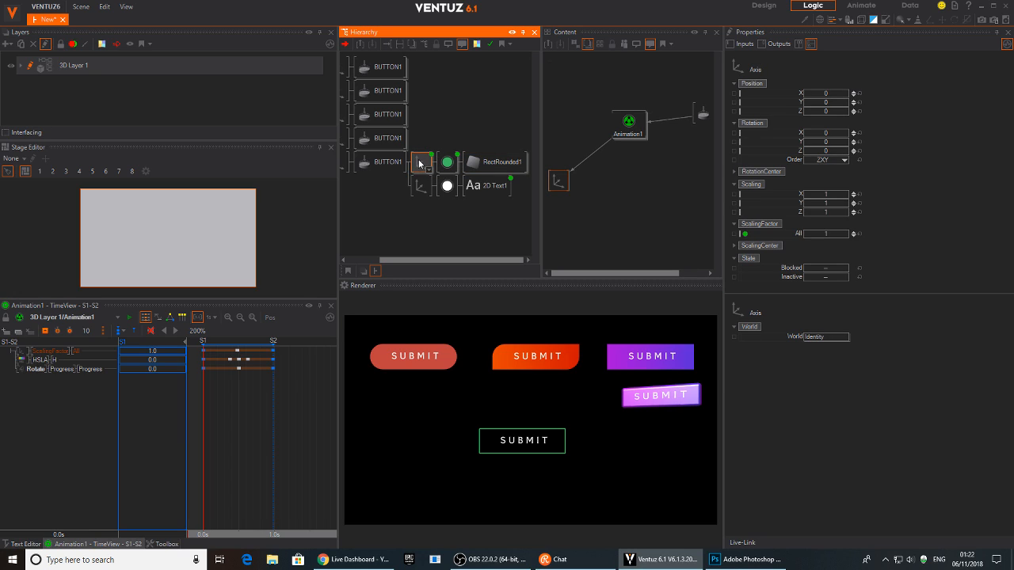
left_click_drag(421, 161, 421, 160, "ctrl")
left_click(422, 166)
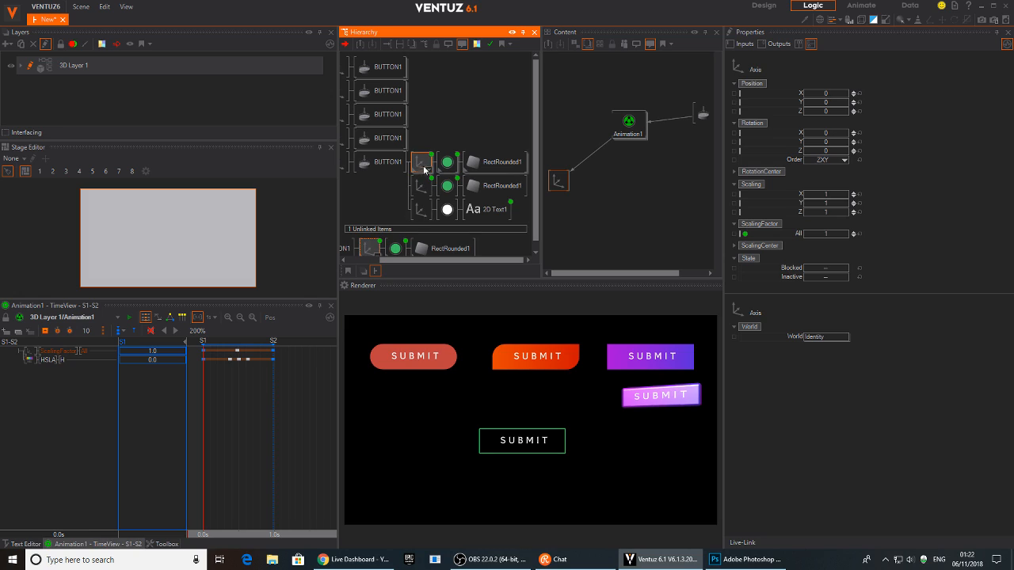
key("Delete")
left_click(354, 229)
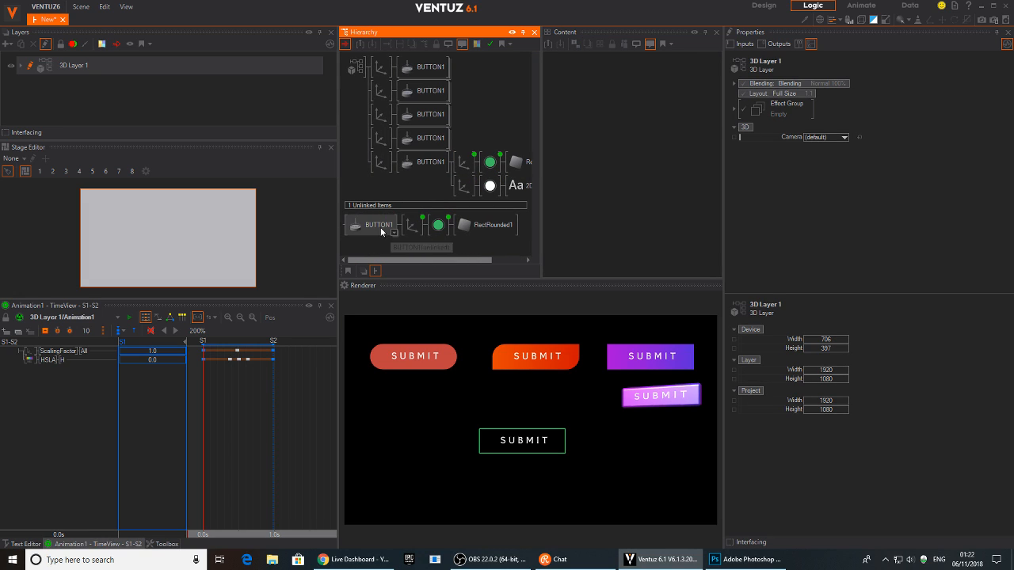
key("Delete")
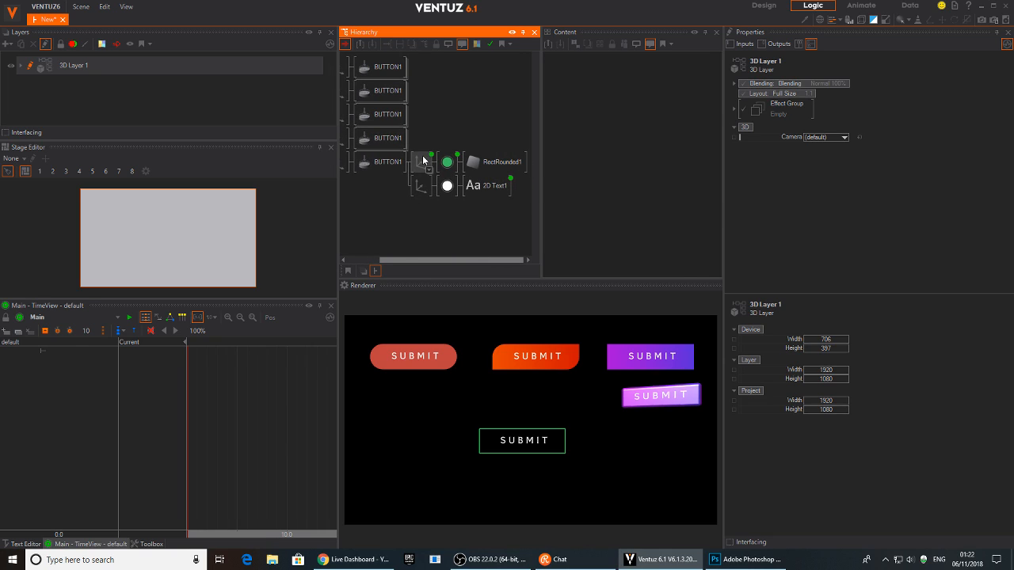
Step: Add an axis holding a rectangle under the outlined button's color node, above its rounded rectangle
left_click(420, 163)
left_click(461, 127)
type("ax")
mouse_move(470, 162)
left_mouse_down()
mouse_move(456, 149)
mouse_move(473, 158)
mouse_move(445, 163)
mouse_move(472, 157)
left_mouse_up()
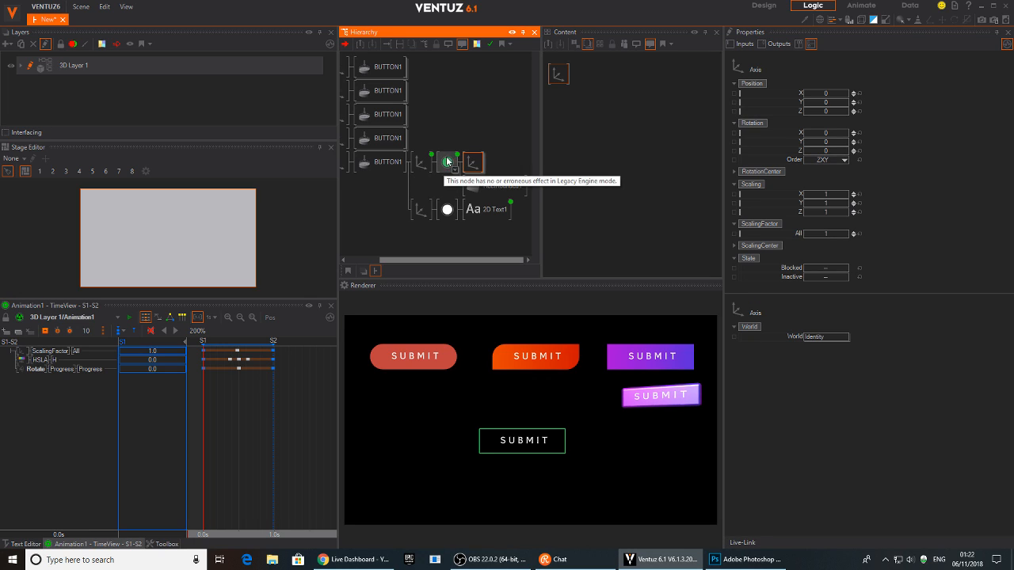
double_click(493, 163)
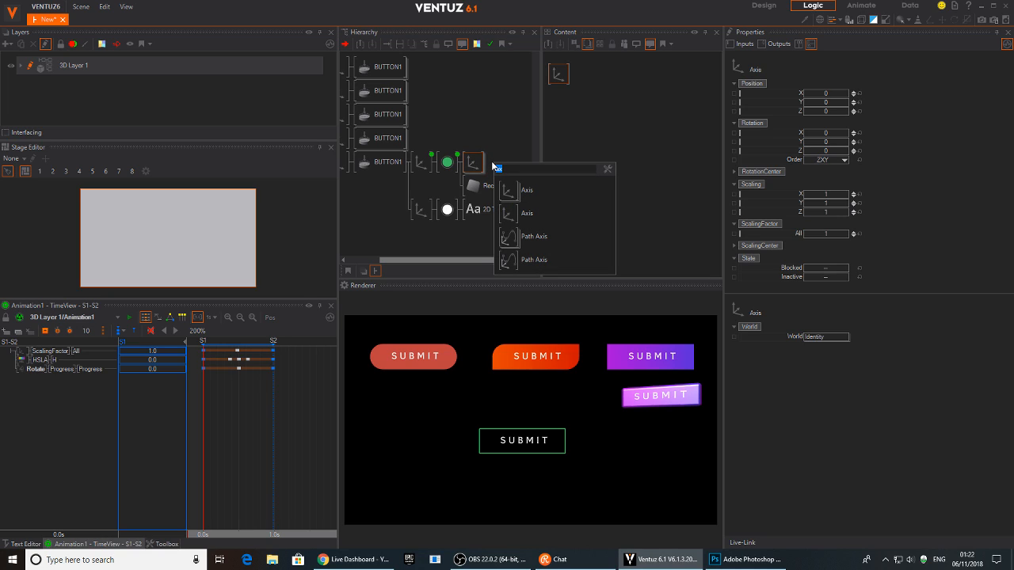
type("re")
left_click_drag(510, 214, 486, 165)
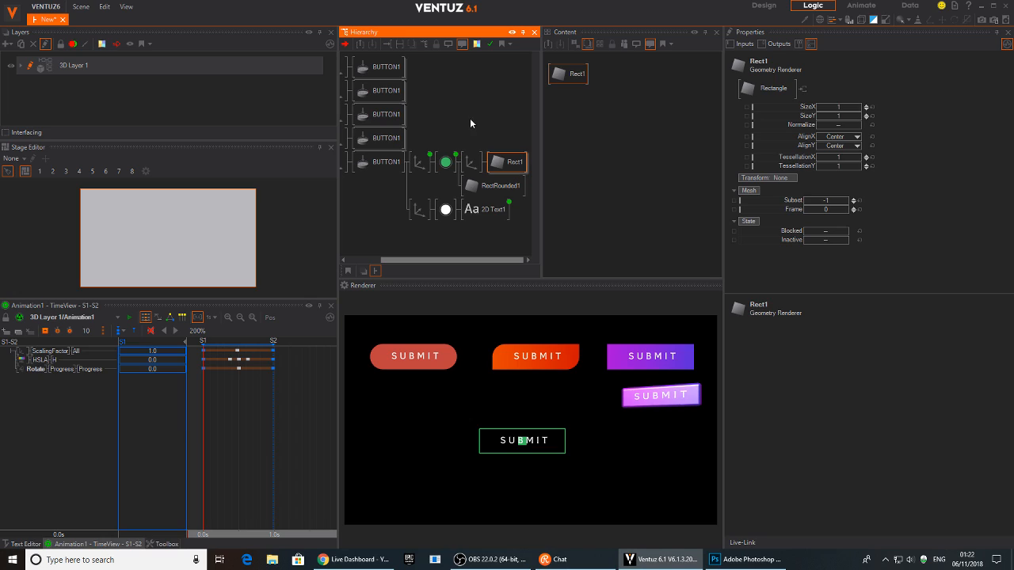
Step: Set the new rectangle's AlignX to Left and its axis to X position -4.9, inside the outline's left end
left_click(831, 138)
left_click(836, 147)
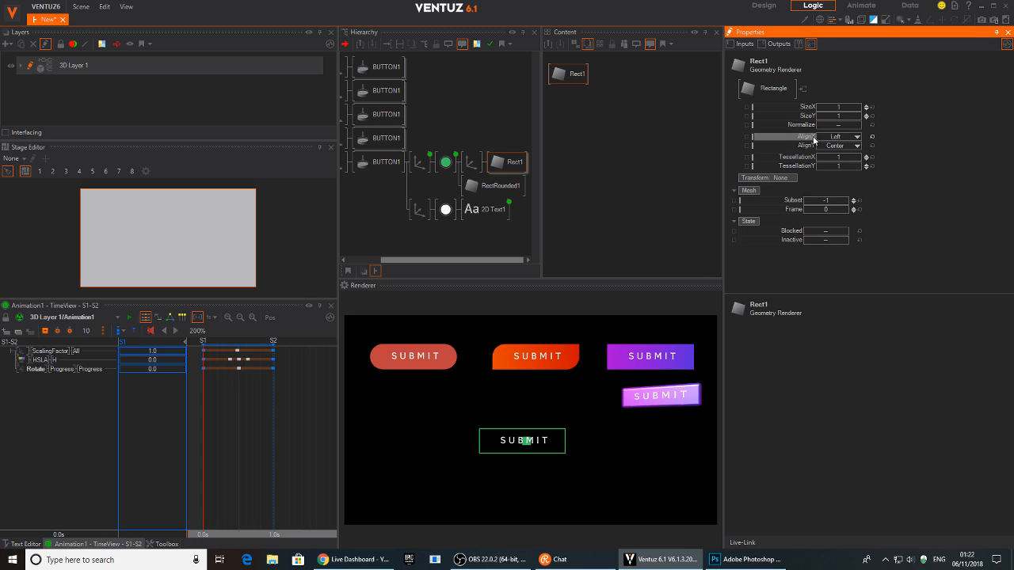
left_click(471, 165)
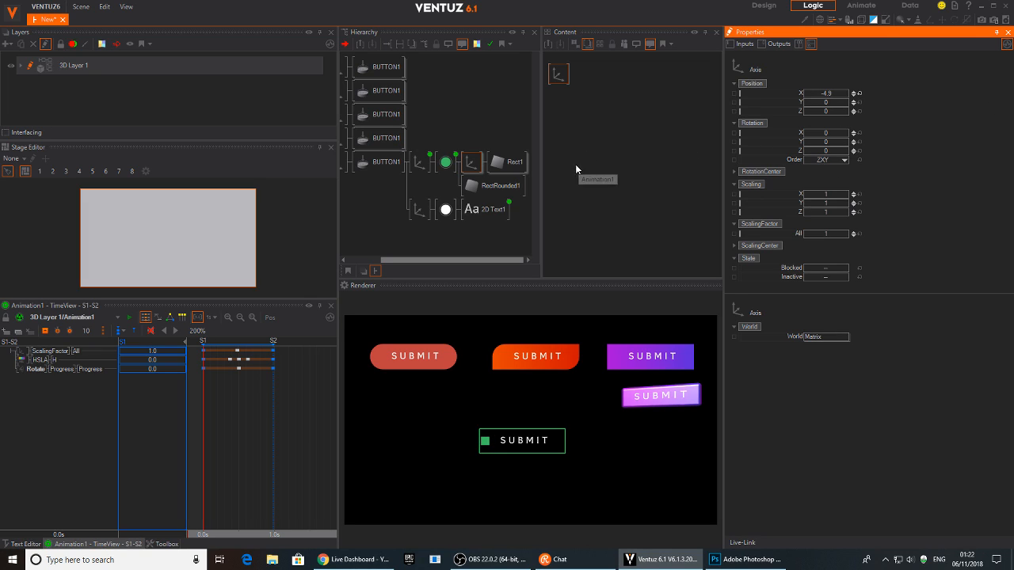
Step: Size the fill rectangle to SizeX 9.79 and SizeY 2.41 so it fills the outlined button
left_click(511, 162)
left_click_drag(834, 119, 853, 118)
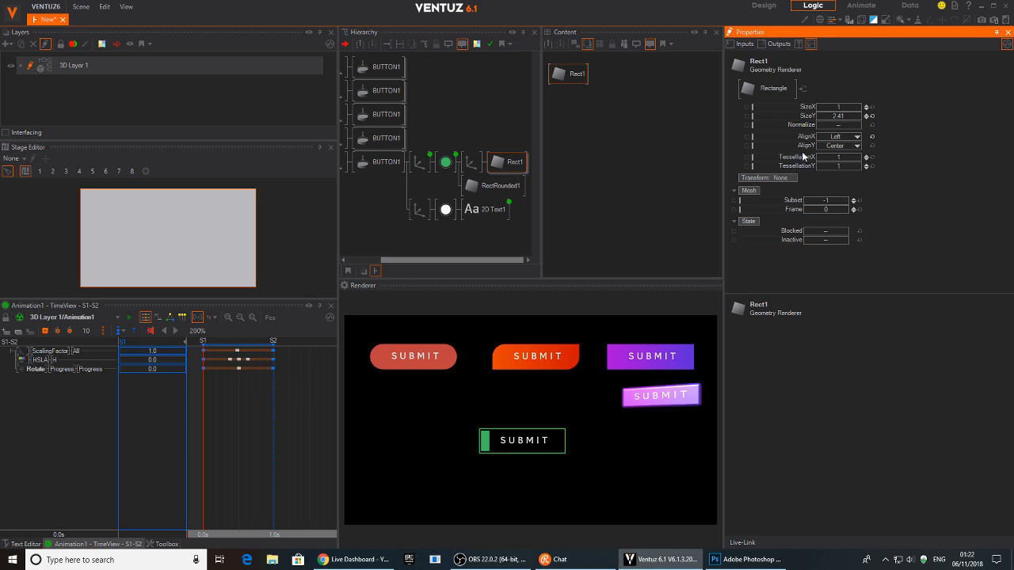
left_click(511, 162)
left_click_drag(839, 114, 862, 115)
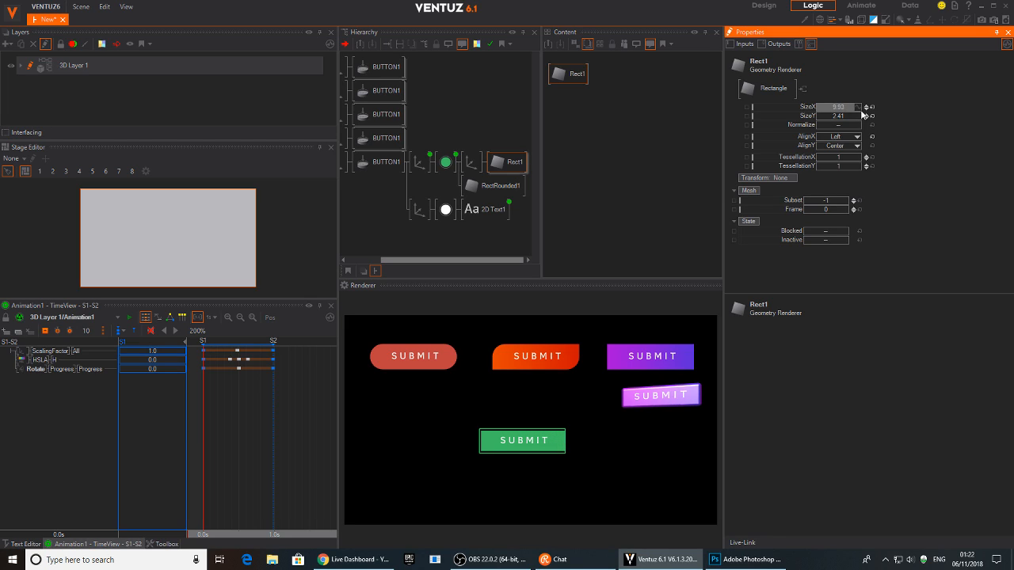
Step: Link the fill rectangle's SizeX property to the outlined button's Animation1 node as an animated channel
left_click(510, 163)
left_click(424, 163, "ctrl")
left_click(604, 102)
left_click(575, 77)
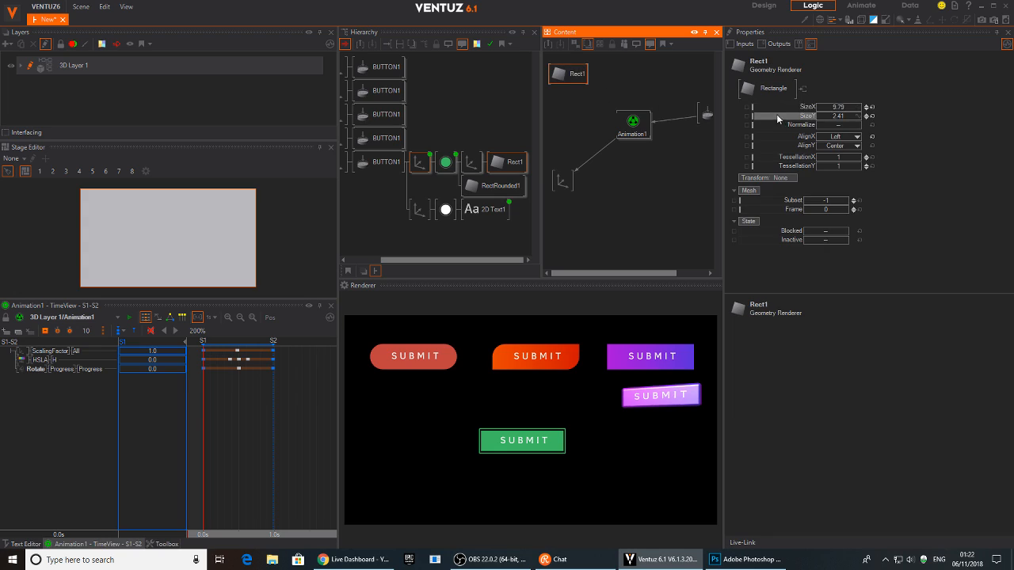
left_click_drag(781, 109, 625, 134)
left_click(625, 134)
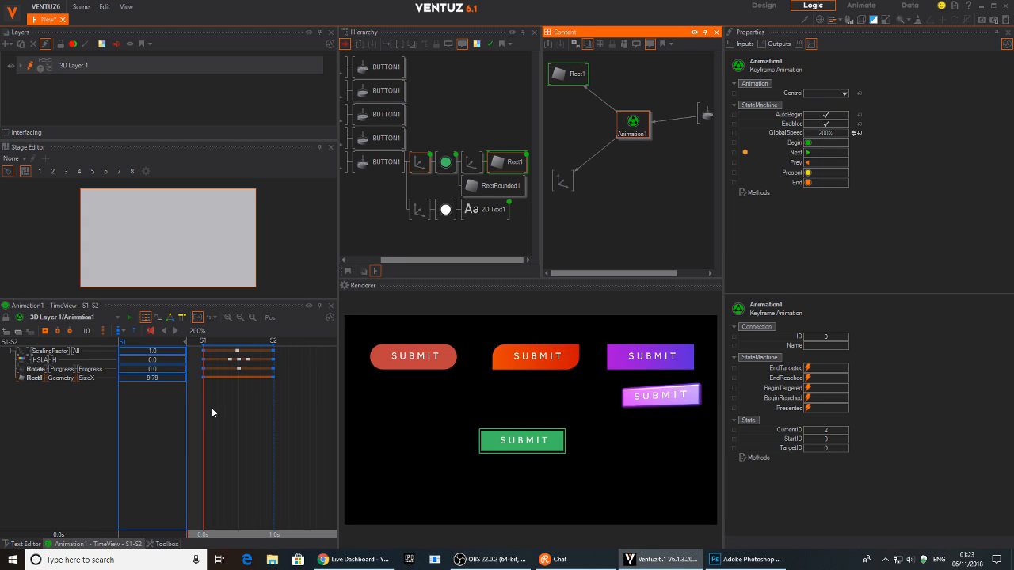
Step: Set the fill rectangle's SizeX keyframe at state S1 to 0 in the outlined button's animation
left_click_drag(211, 412, 274, 413)
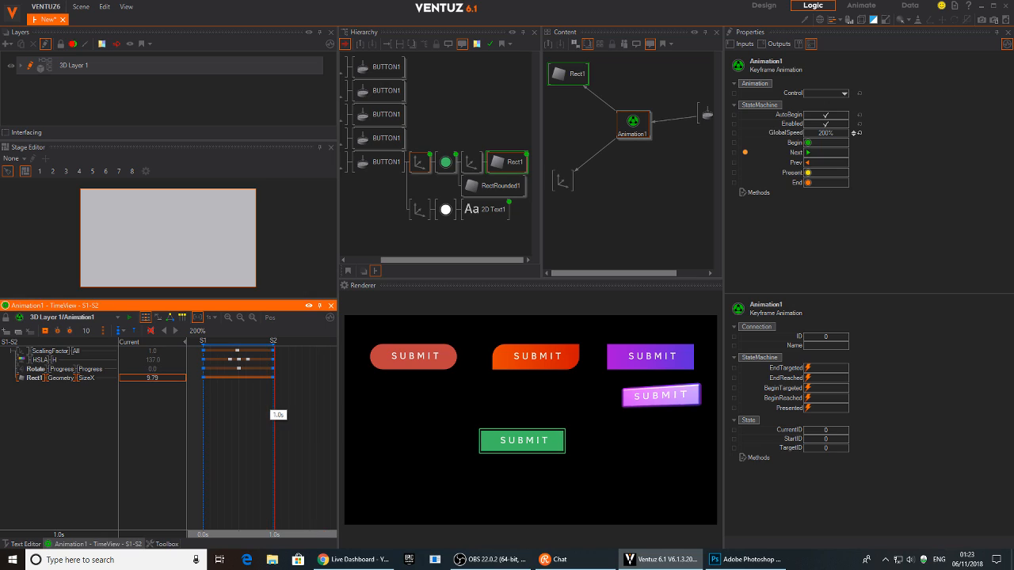
left_click(274, 342)
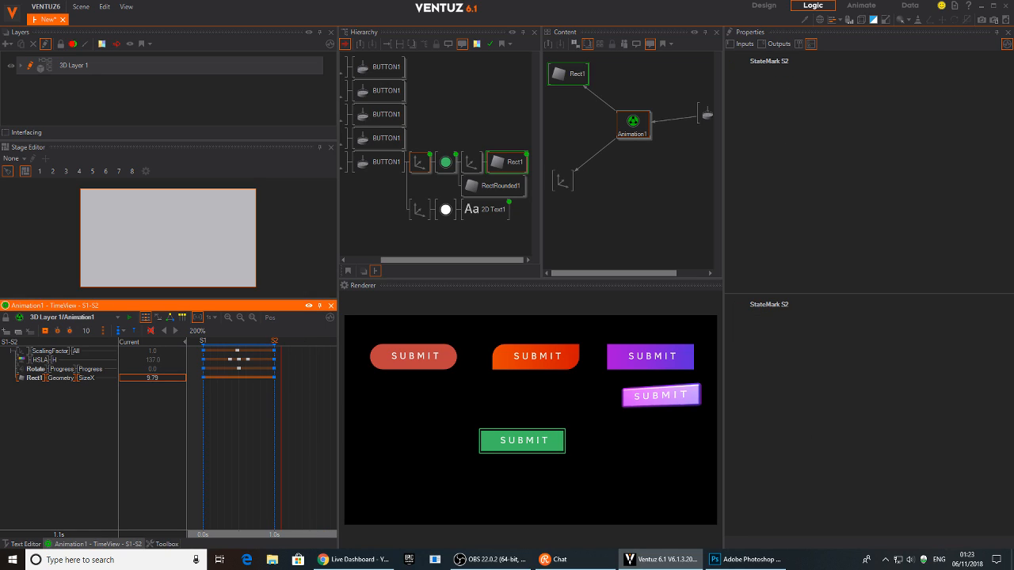
left_click(275, 412)
left_click_drag(275, 412, 203, 412)
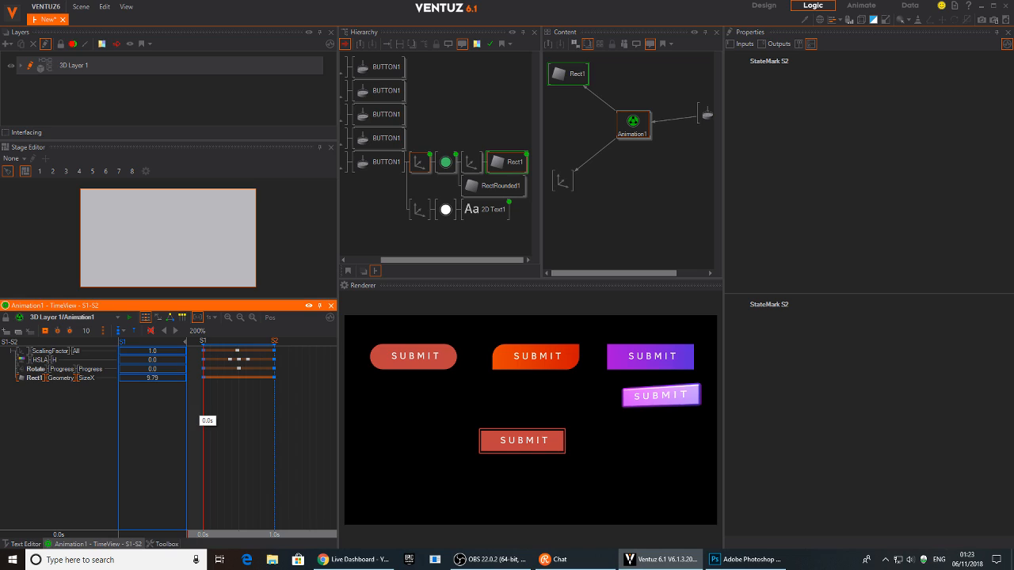
double_click(160, 379)
type("0")
key("Return")
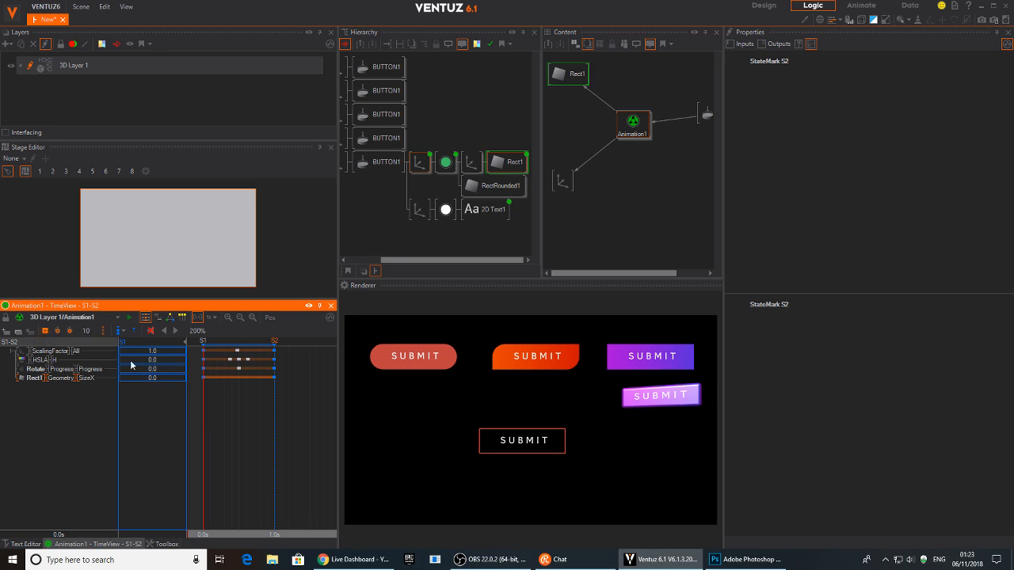
Step: Test the outlined button in the renderer by toggling its fill animation several times
left_click(504, 448)
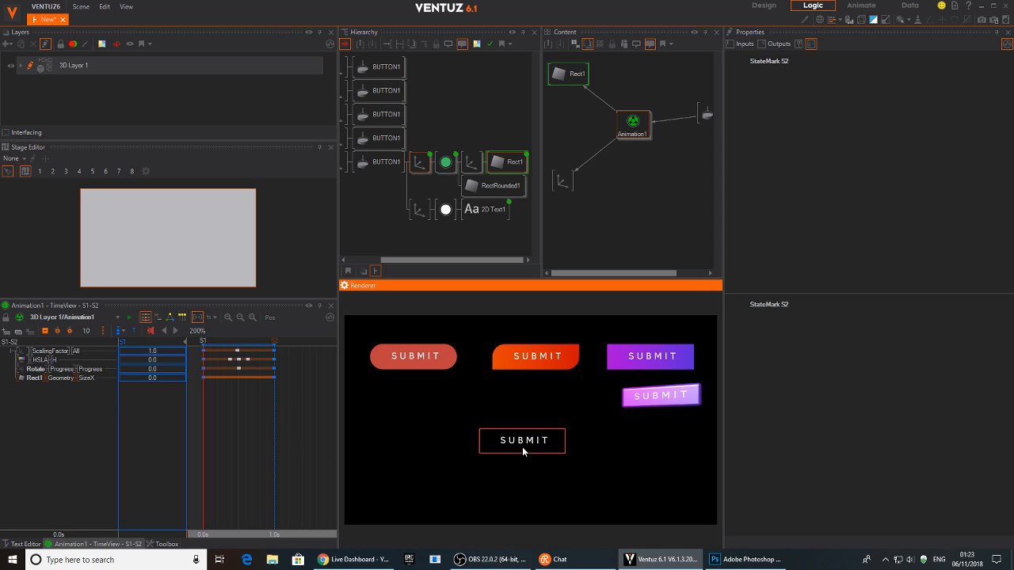
left_click(522, 452)
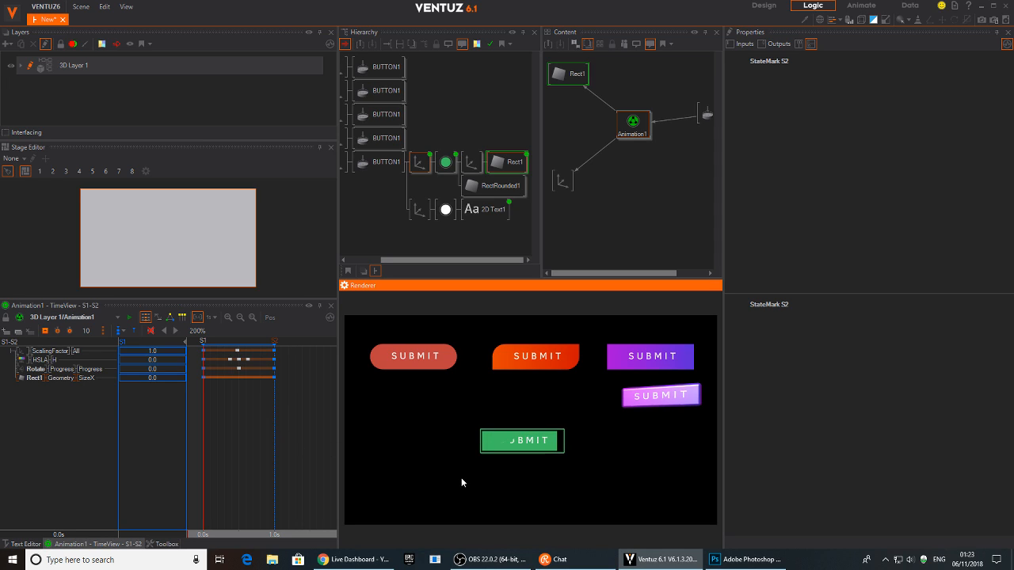
left_click(522, 449)
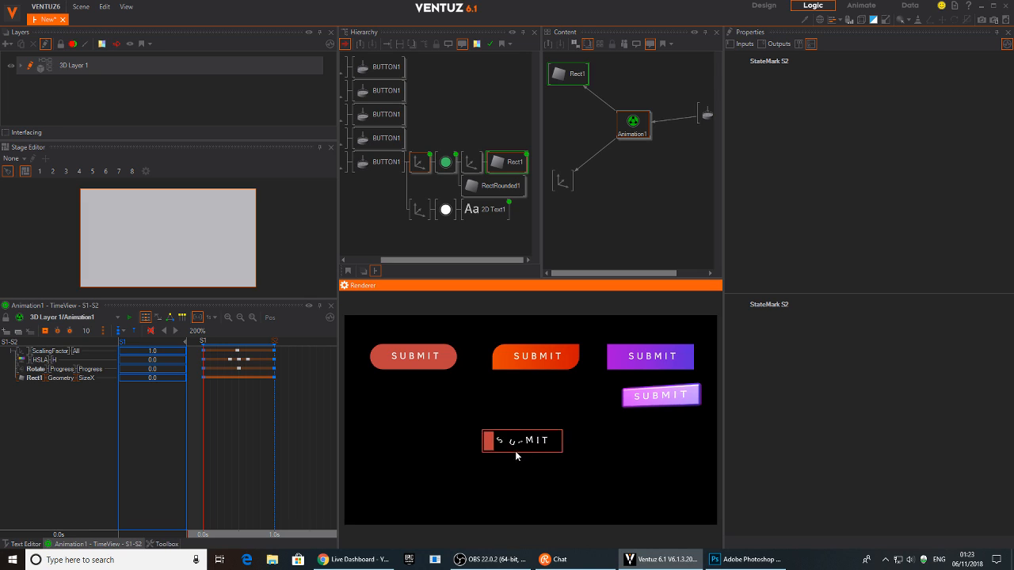
left_click(520, 448)
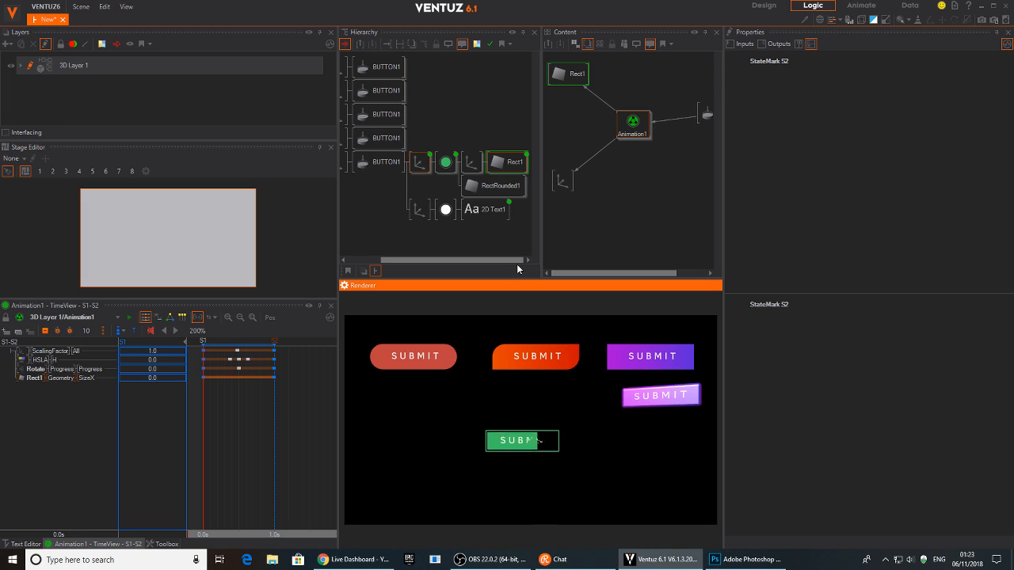
Step: Collapse the outlined button's contents and move its axis to X 0.96, Y 2.22, below the orange button
middle_click_drag(424, 193, 468, 189)
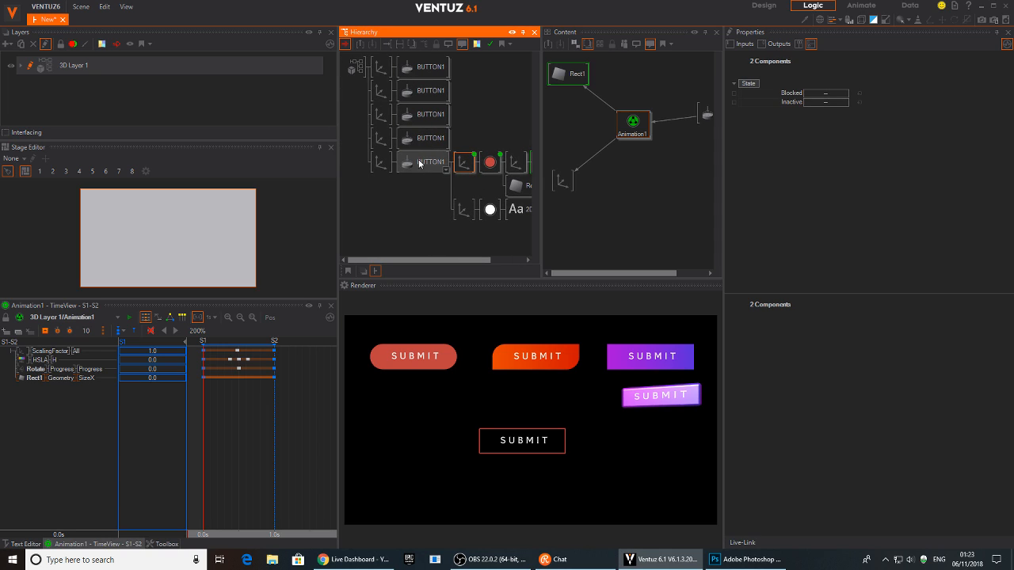
middle_click(419, 163)
left_click(375, 167)
left_click_drag(853, 103, 816, 96)
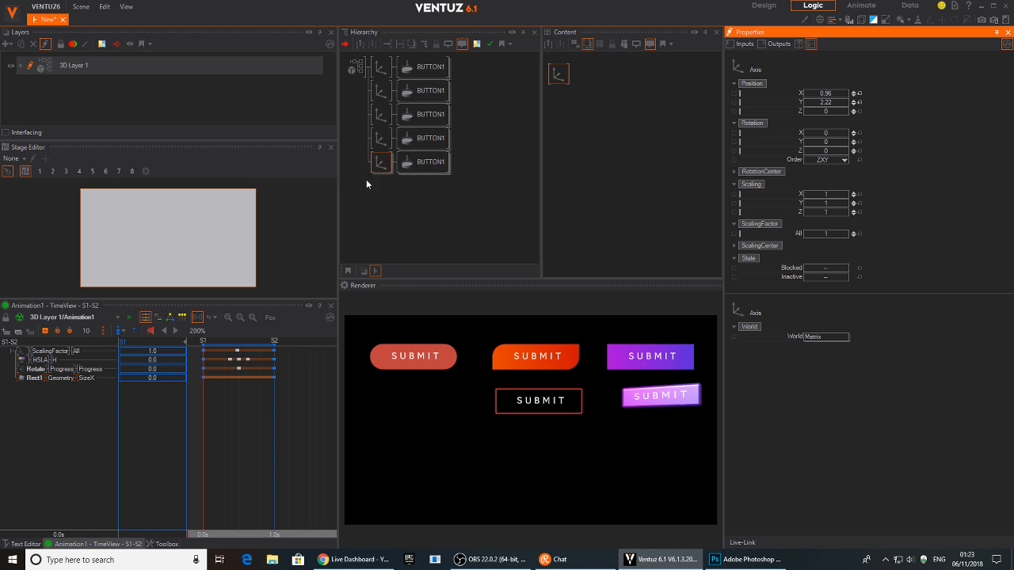
left_click(426, 200)
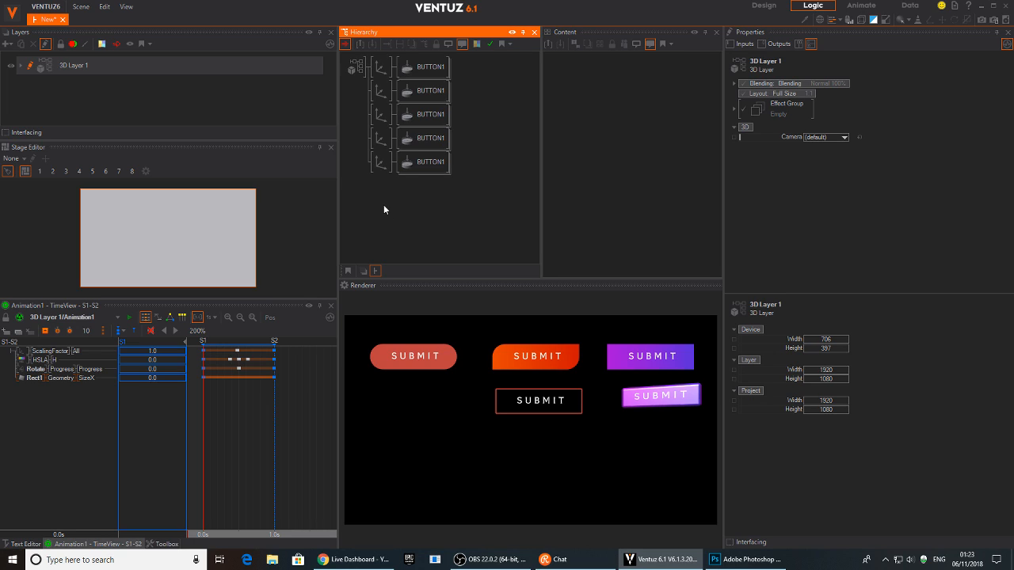
Step: Show the Geometry category of the Toolbox
left_click(24, 544)
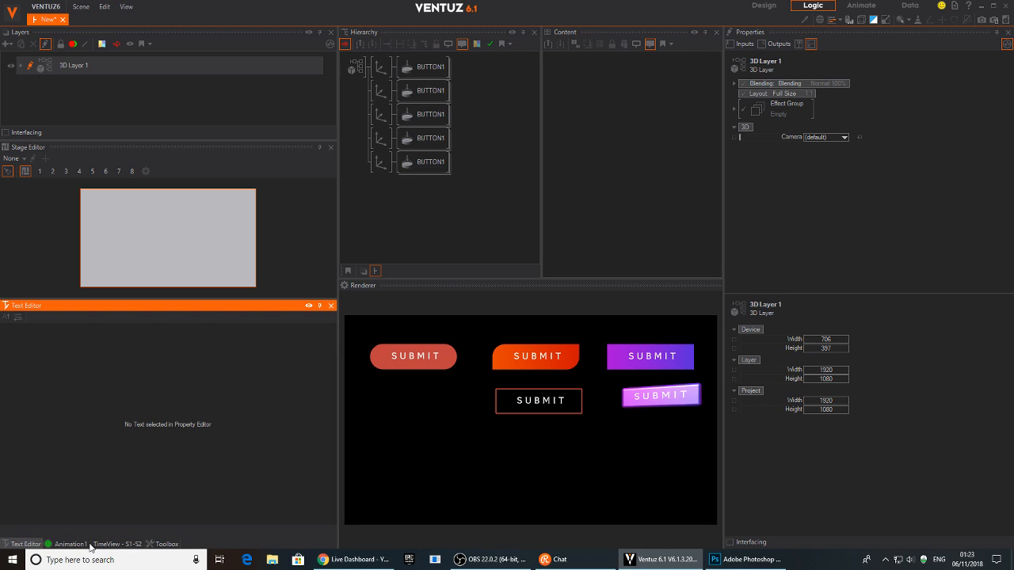
left_click(92, 544)
left_click(163, 544)
left_click(267, 336)
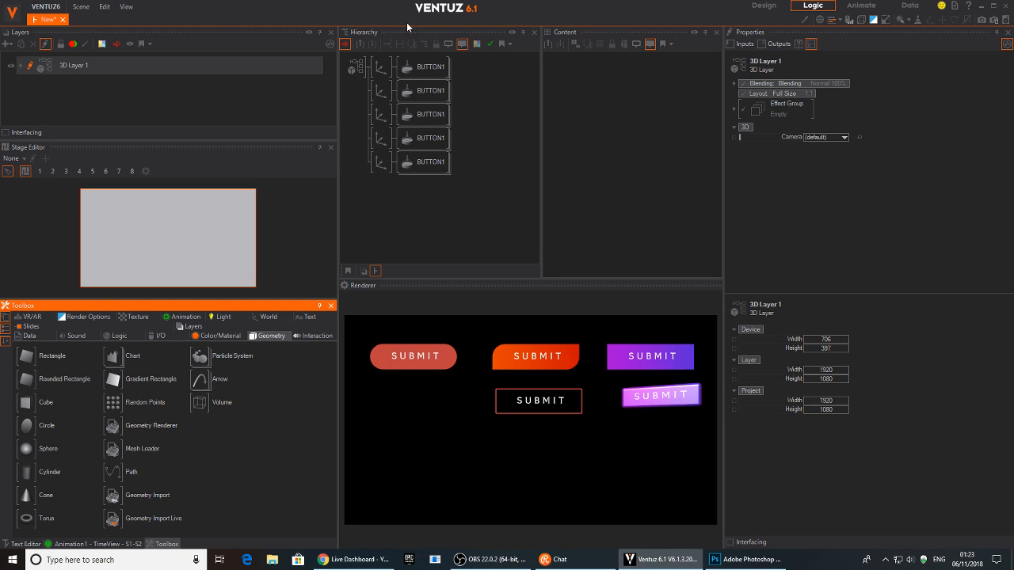
type("re")
left_click(367, 219)
key("Tab")
type("ax")
left_click(372, 198)
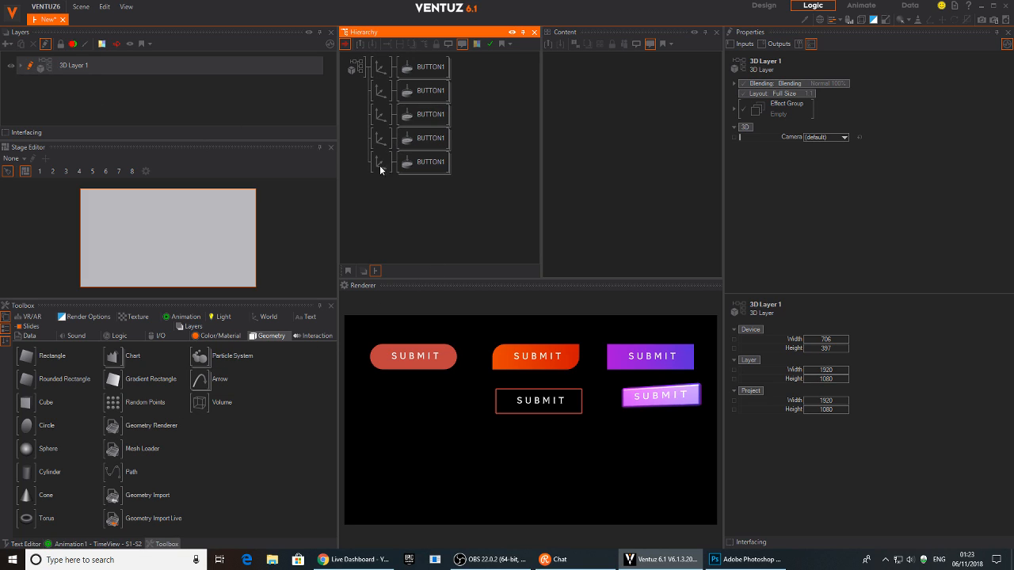
Step: Wrap all five button axes in a new Group node, then collapse the group and set it to Blocked
left_click(380, 68)
double_click(355, 115)
type("grou")
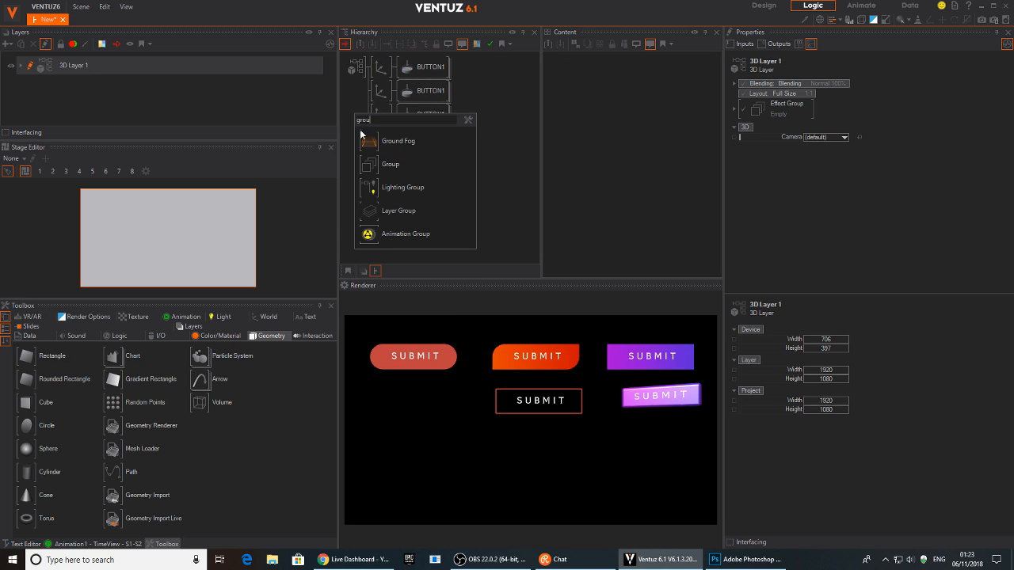
left_click(368, 163)
left_click(372, 67)
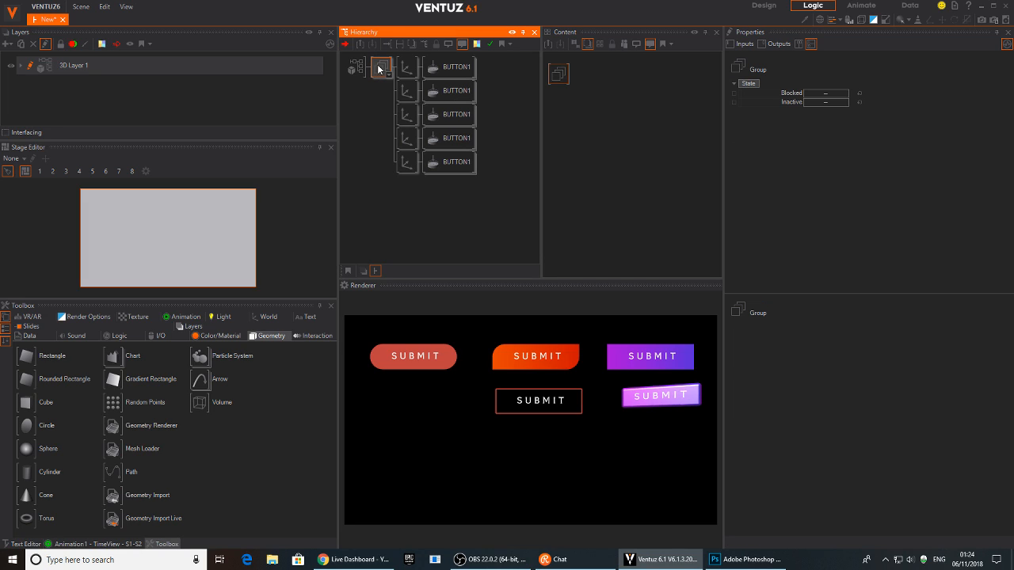
double_click(379, 70)
middle_click(378, 70)
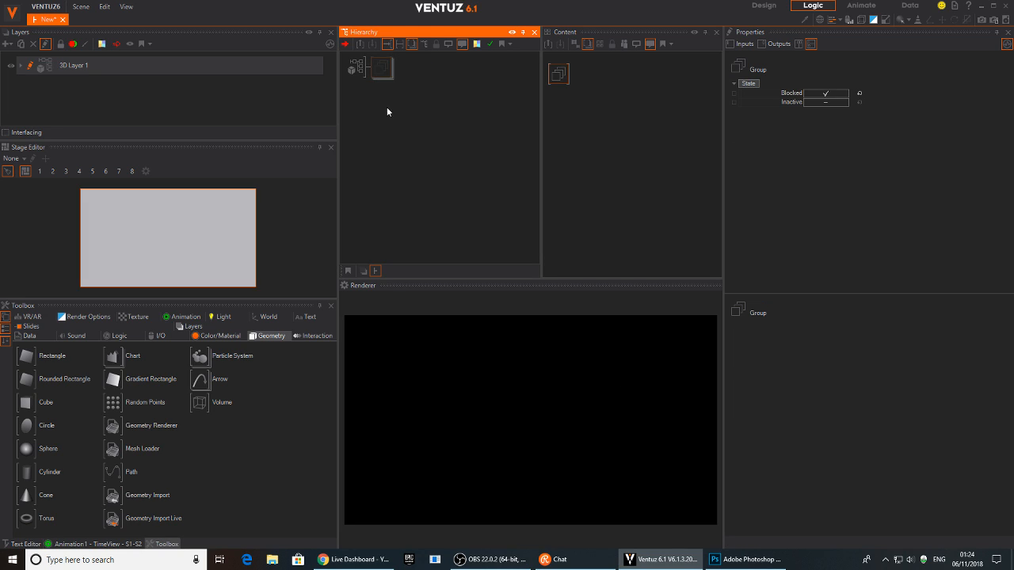
Step: Add a new axis below the blocked group in the hierarchy and place a rectangle inside it
double_click(394, 121)
type("ax")
left_click(403, 151)
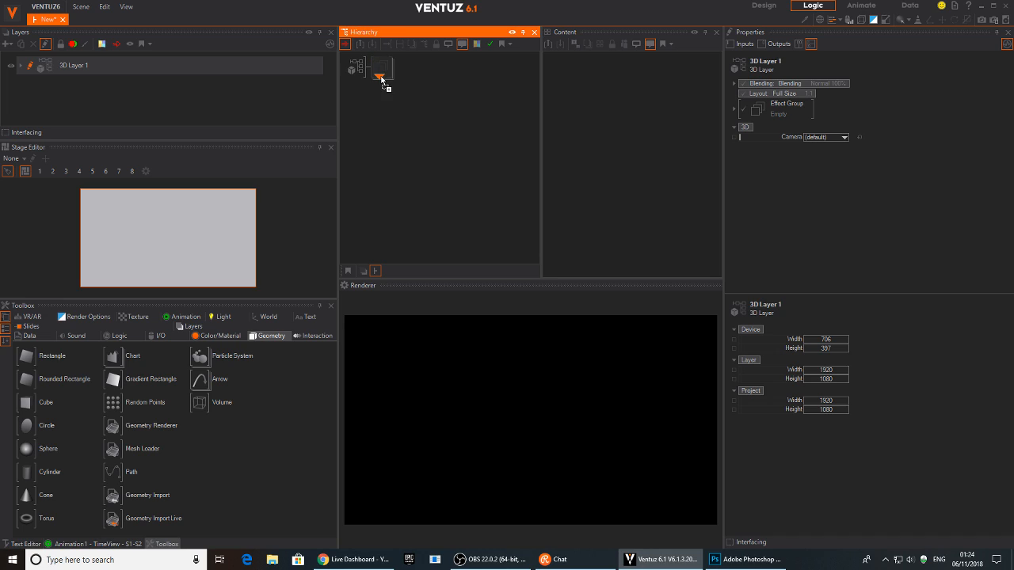
left_click(385, 89)
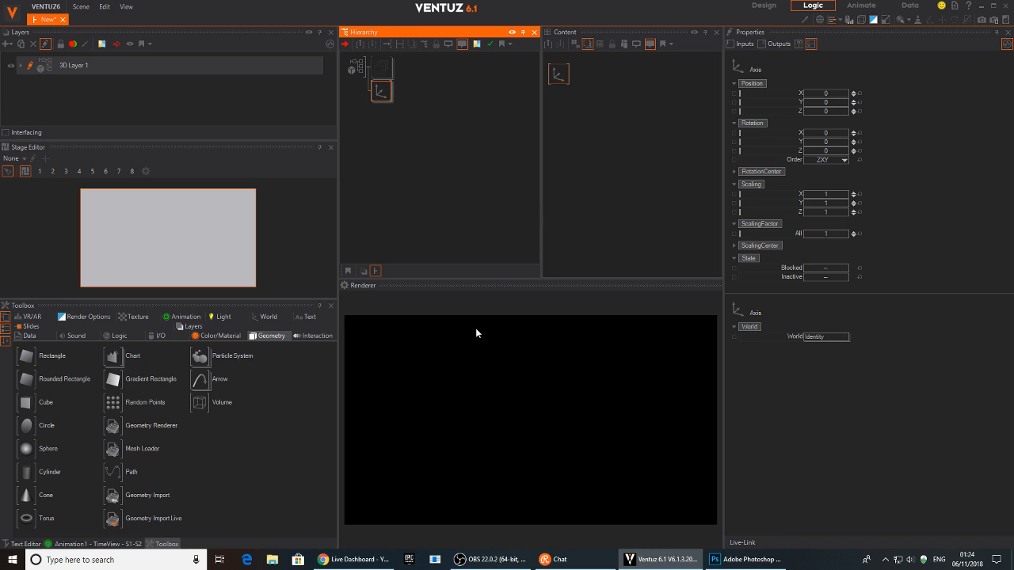
left_click(401, 130)
double_click(401, 131)
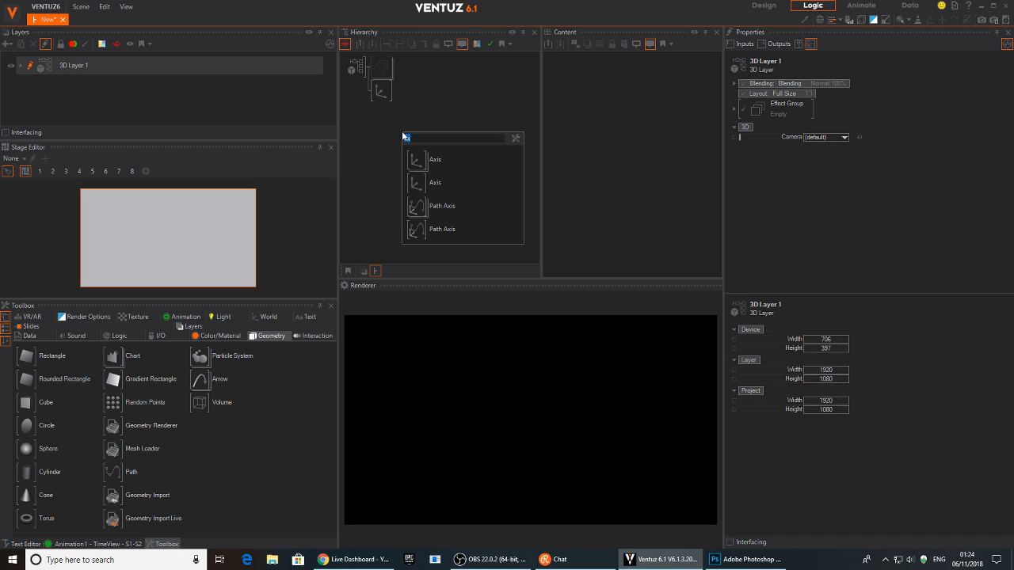
type("re")
left_click(420, 182)
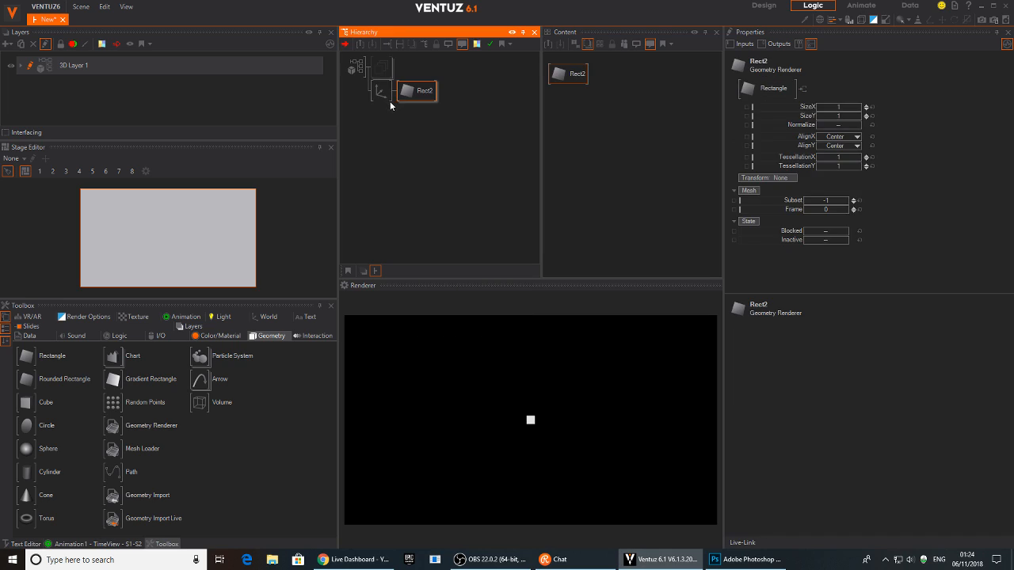
Step: Set the rectangle's parent axis to a scaling factor of 23.6 and an X rotation of 72
left_click(387, 96)
left_click_drag(824, 233, 851, 239)
left_click_drag(823, 133, 846, 136)
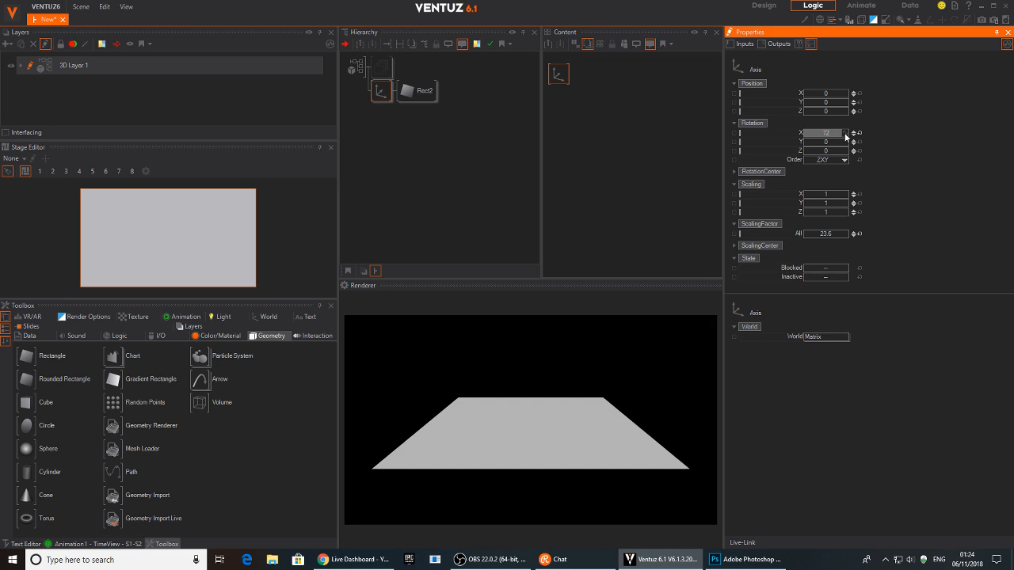
Step: Add a Material node between the axis and Rect2 in the hierarchy
left_click(404, 98)
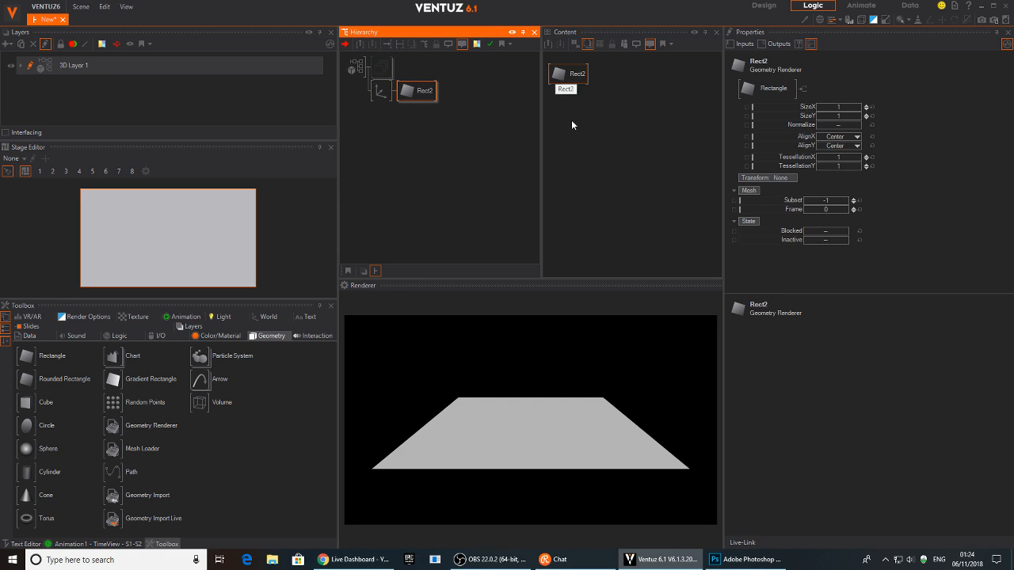
double_click(441, 144)
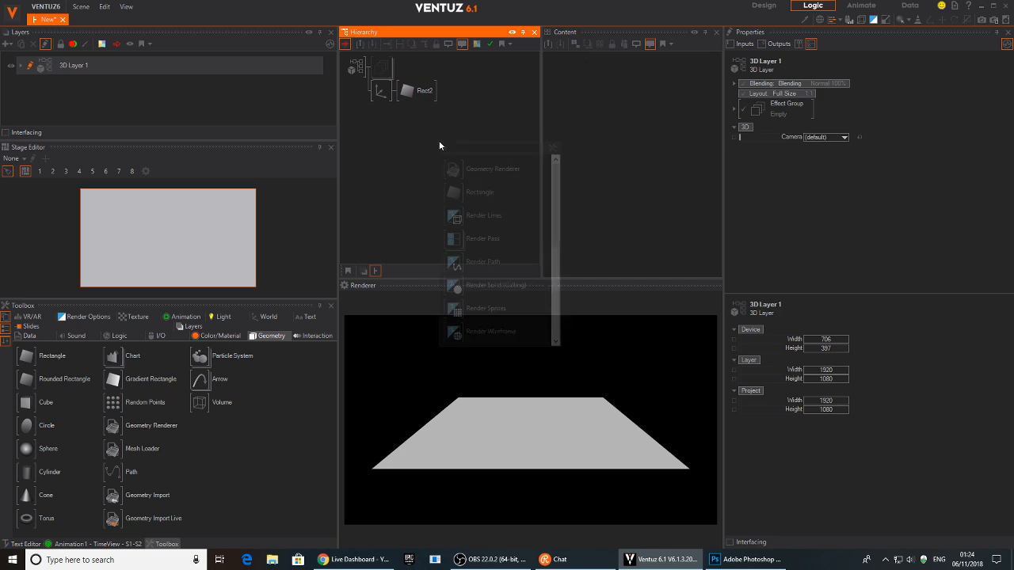
type("ma")
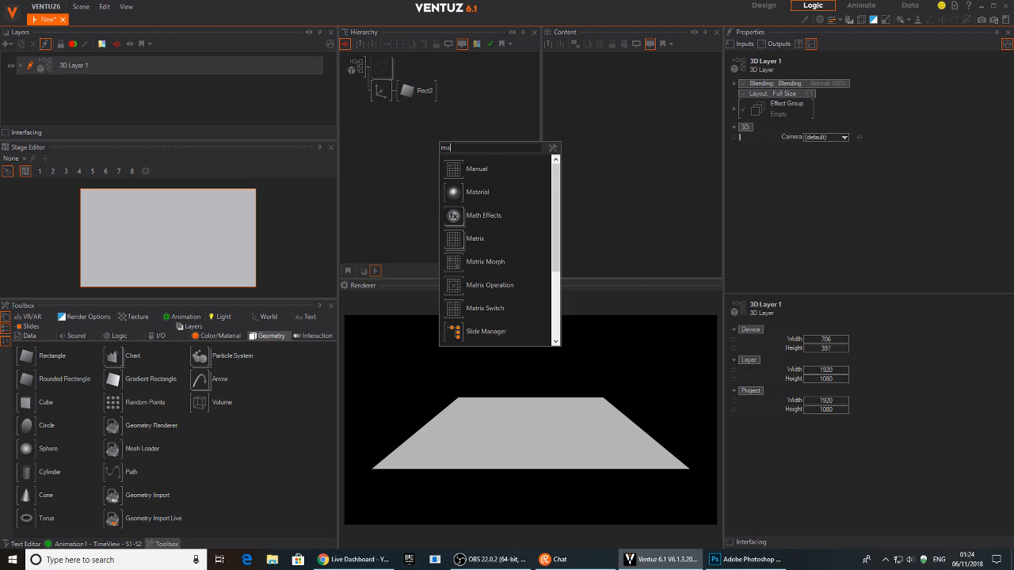
left_click(456, 191)
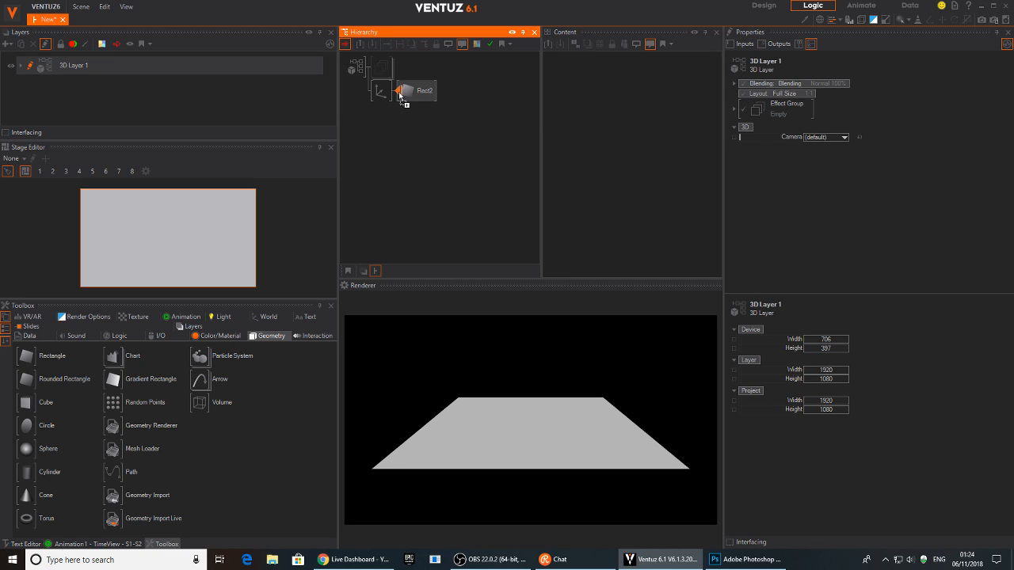
left_click(406, 90)
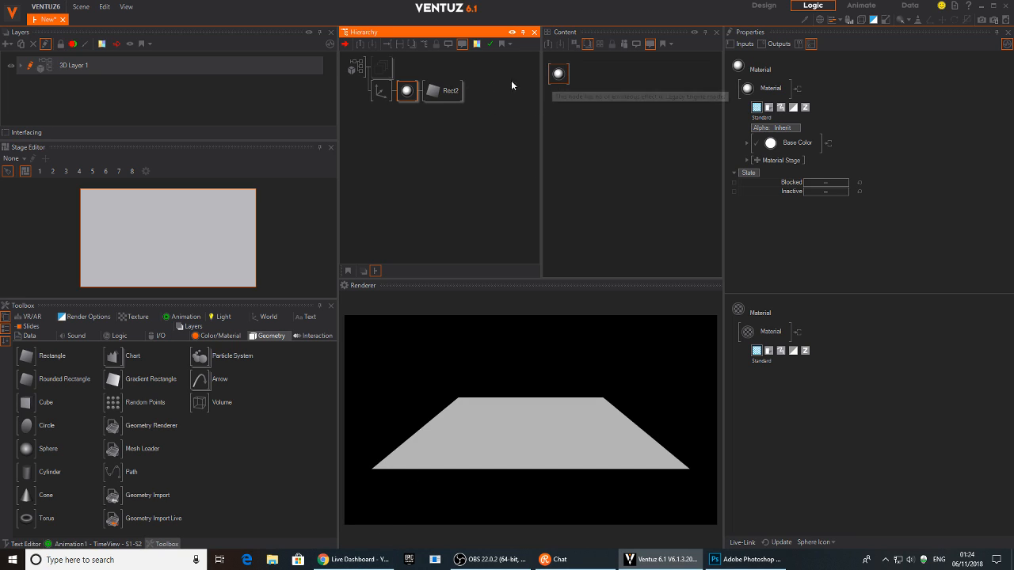
left_click_drag(552, 76, 561, 83)
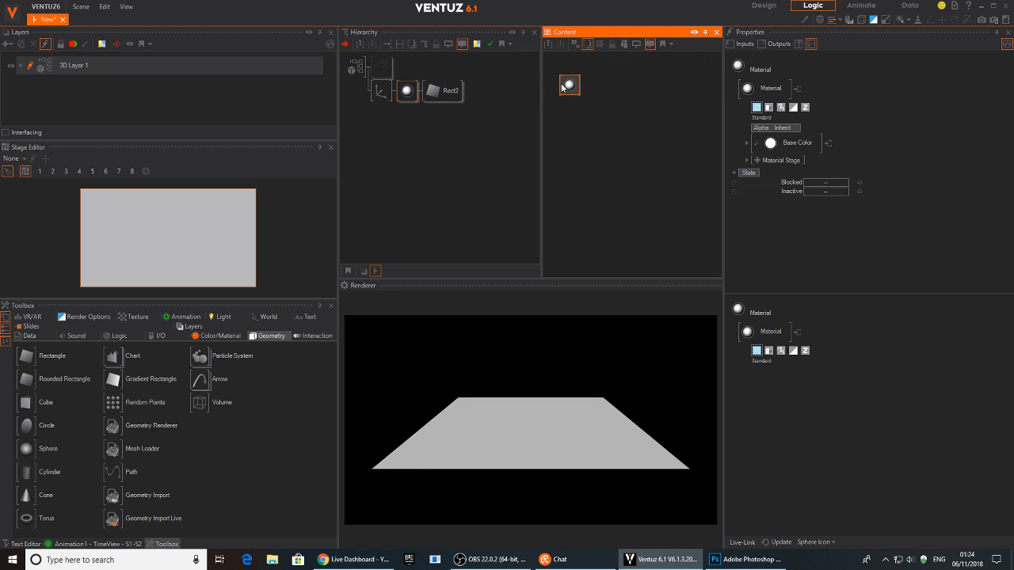
Step: Add a Displacement Map stage to the material and load the circular swirl JPG from the Desktop into it
left_click(756, 161)
left_click(767, 195)
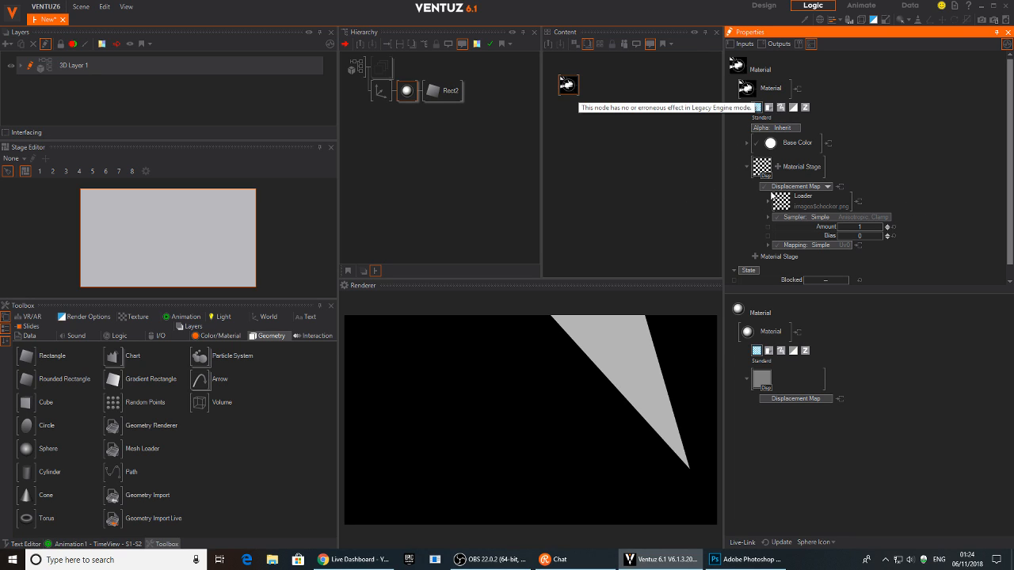
left_click(788, 200)
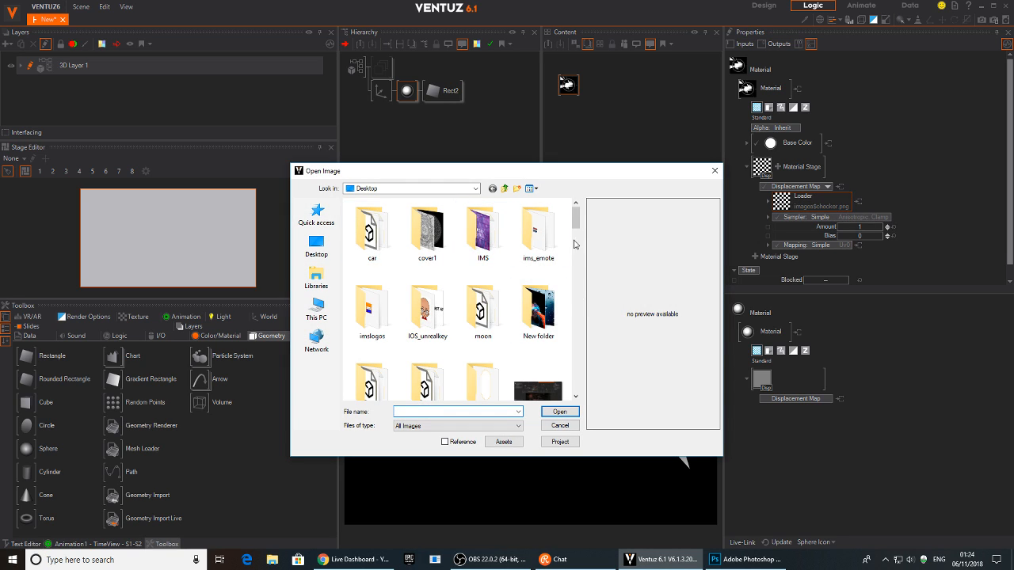
left_click_drag(579, 229, 574, 383)
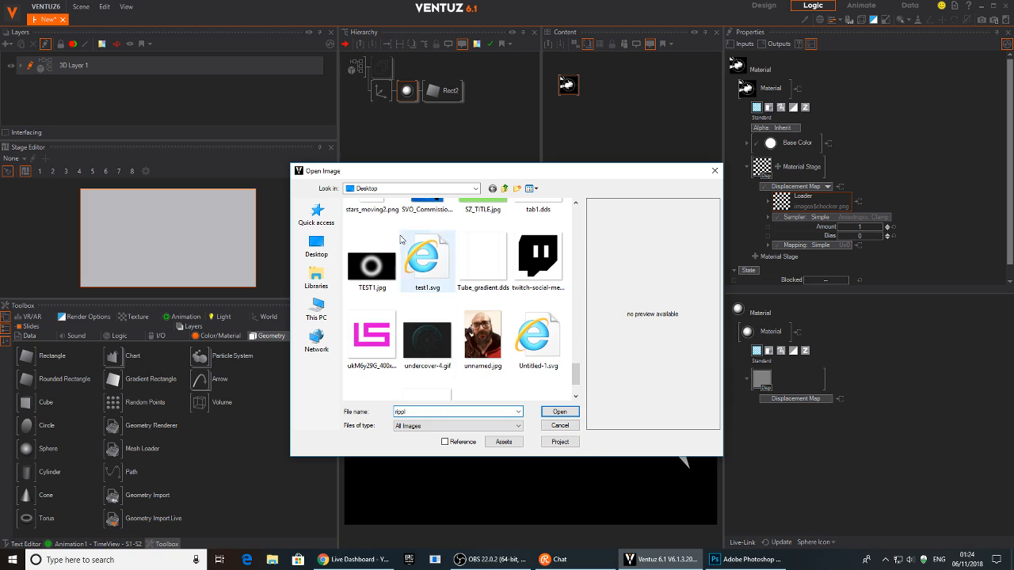
left_click(316, 245)
left_click(482, 366)
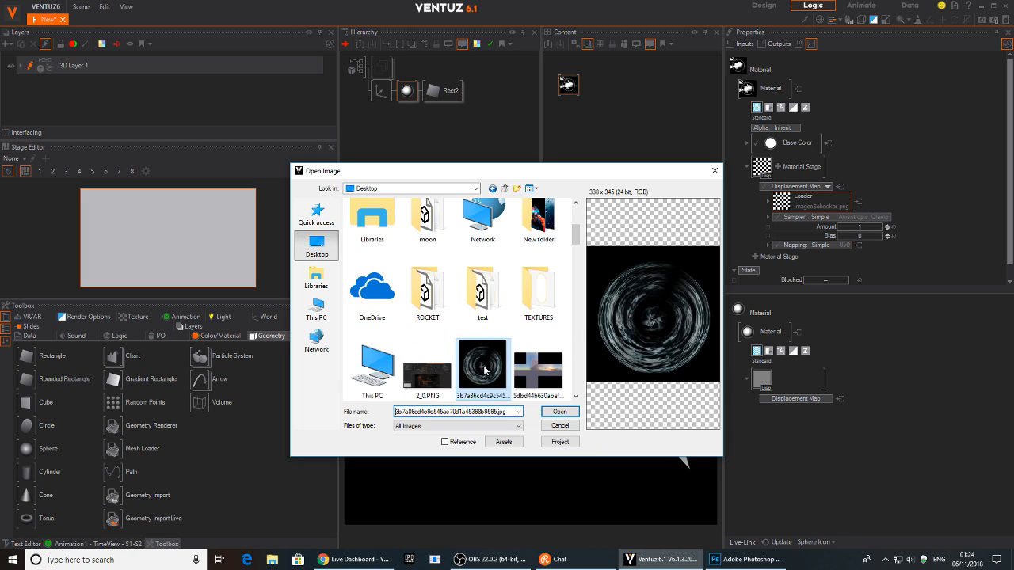
left_click(559, 412)
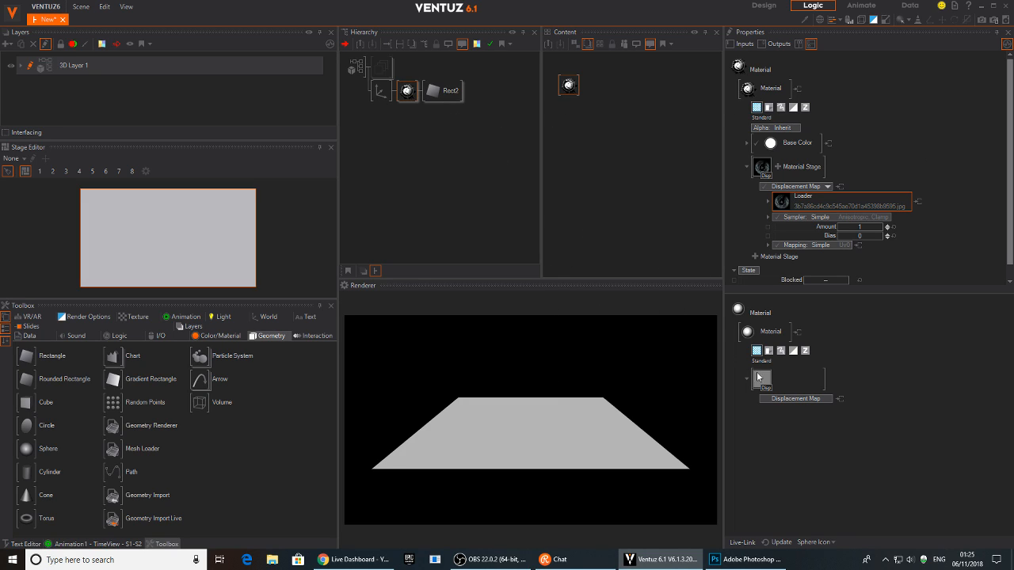
Step: Raise Rect2's tessellation in both directions, with TessellationX at 150, and reduce its axis's X rotation
left_click(445, 91)
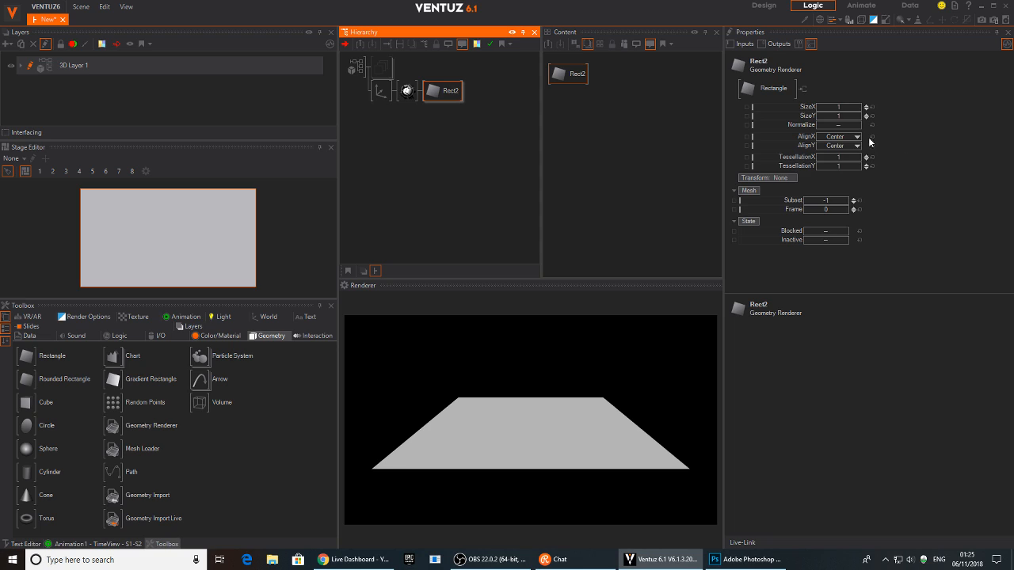
left_click_drag(832, 163, 868, 163)
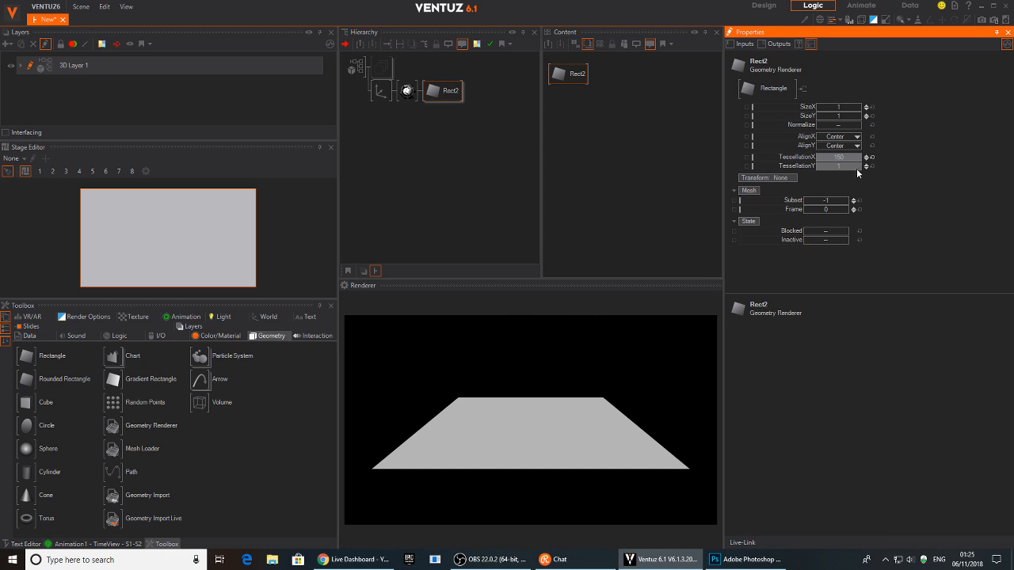
mouse_move(861, 167)
left_mouse_down()
mouse_move(841, 168)
mouse_move(860, 164)
left_mouse_up()
left_click(381, 91)
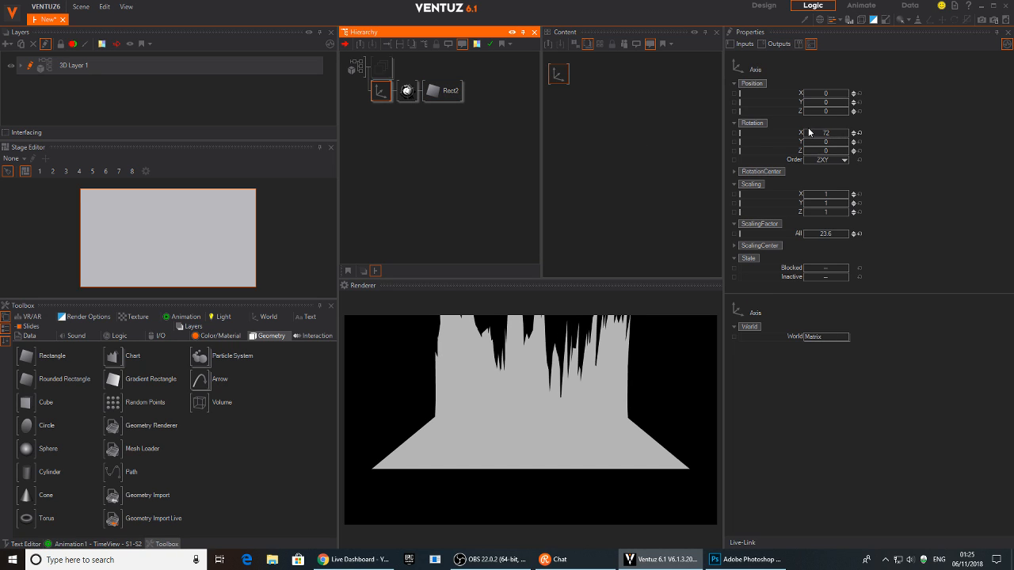
left_click_drag(809, 133, 824, 134)
Step: Insert a Directional Light ahead of the axis in the hierarchy and adjust its Pitch to light the displaced surface
left_click(408, 91)
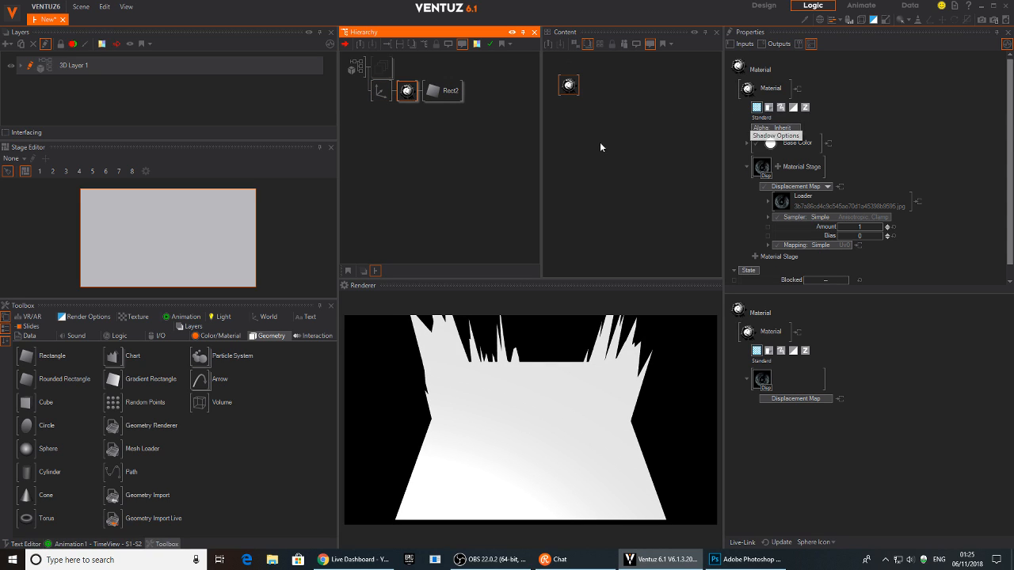
left_click(422, 138)
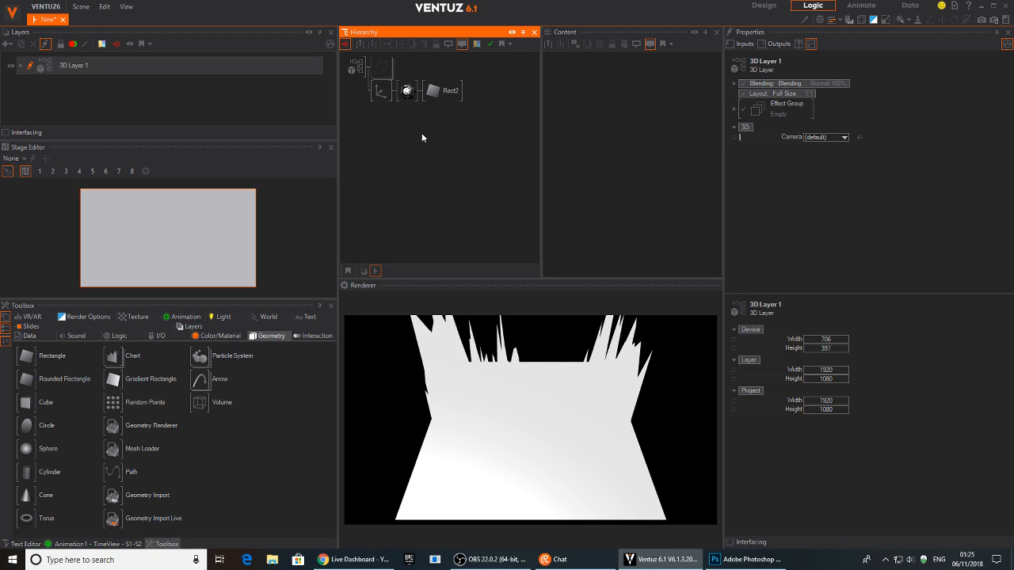
double_click(423, 138)
double_click(400, 128)
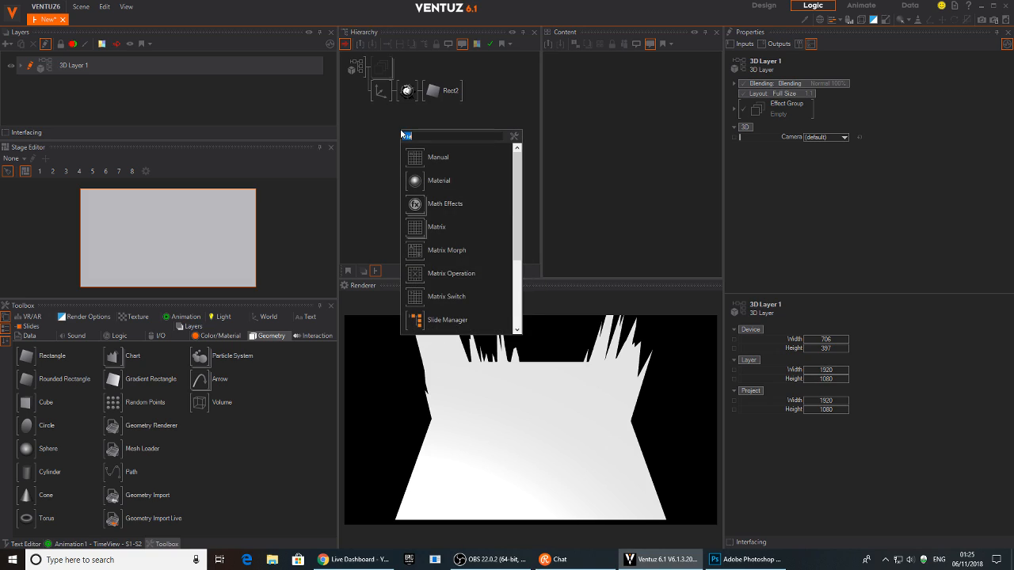
type("ligh")
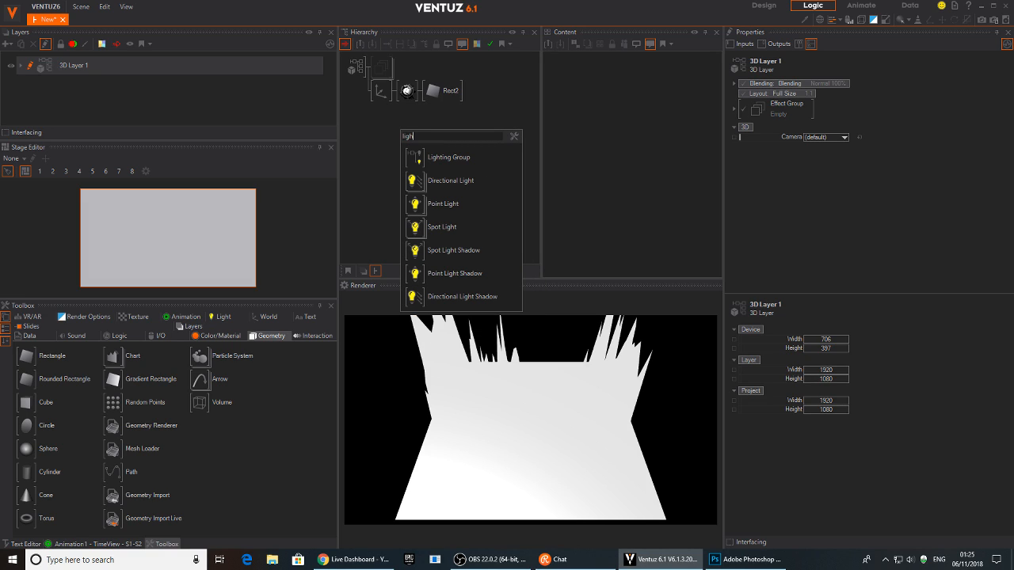
left_click(412, 180)
left_click_drag(377, 94, 377, 94)
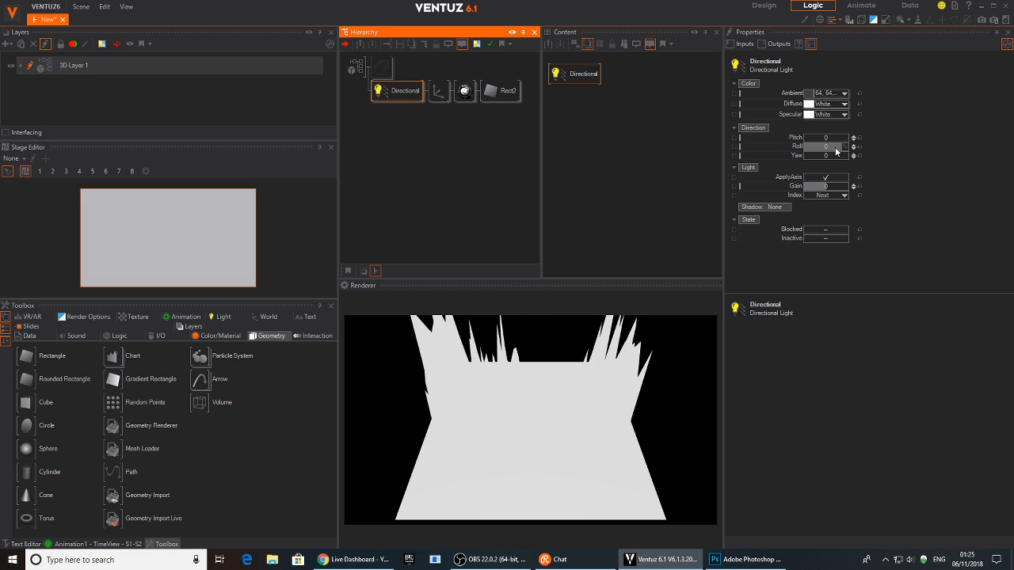
mouse_move(834, 138)
left_mouse_down()
mouse_move(860, 143)
mouse_move(818, 143)
left_mouse_up()
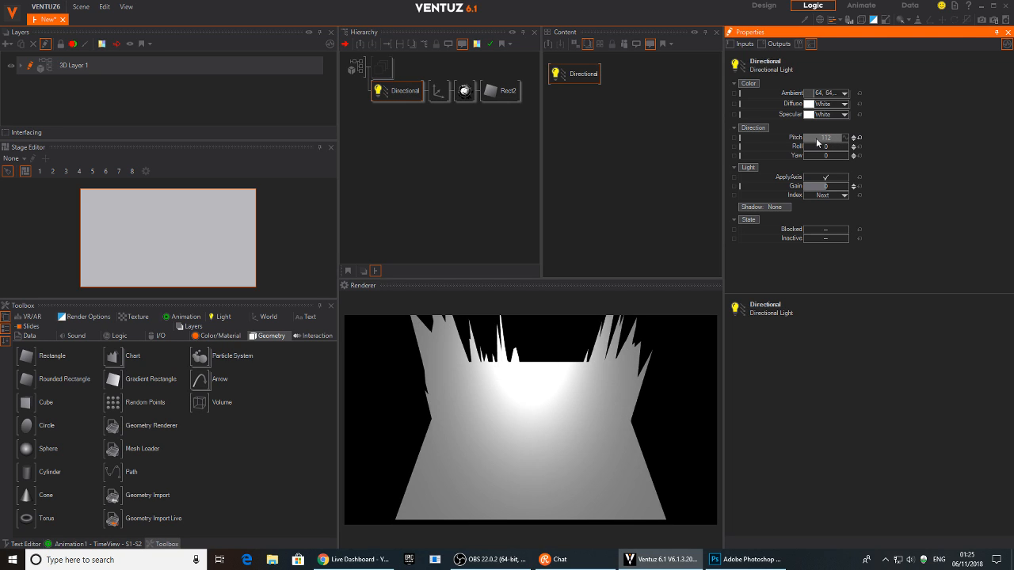
Step: Switch the material's shading from Base Color to Phong
left_click(464, 91)
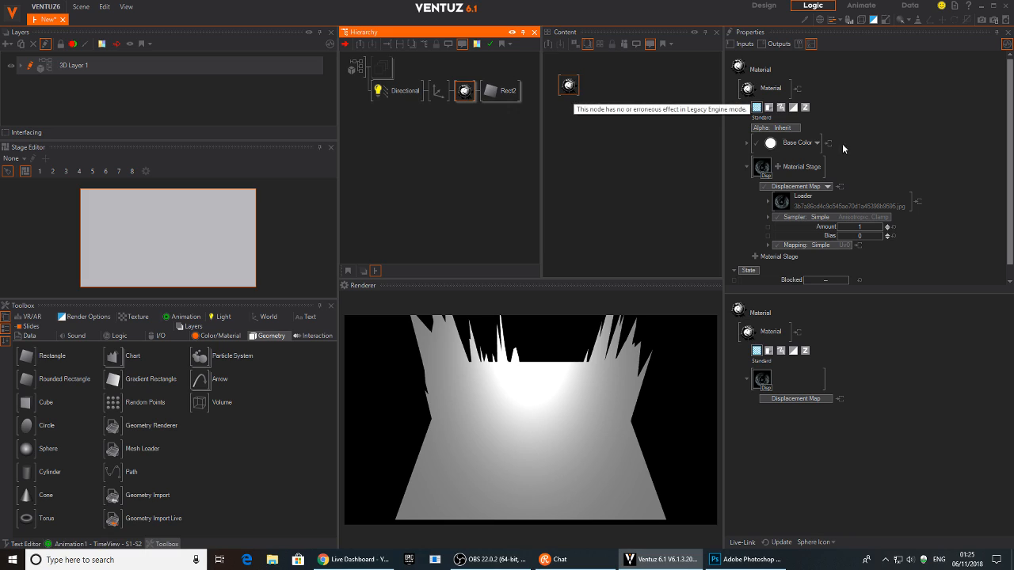
left_click(796, 144)
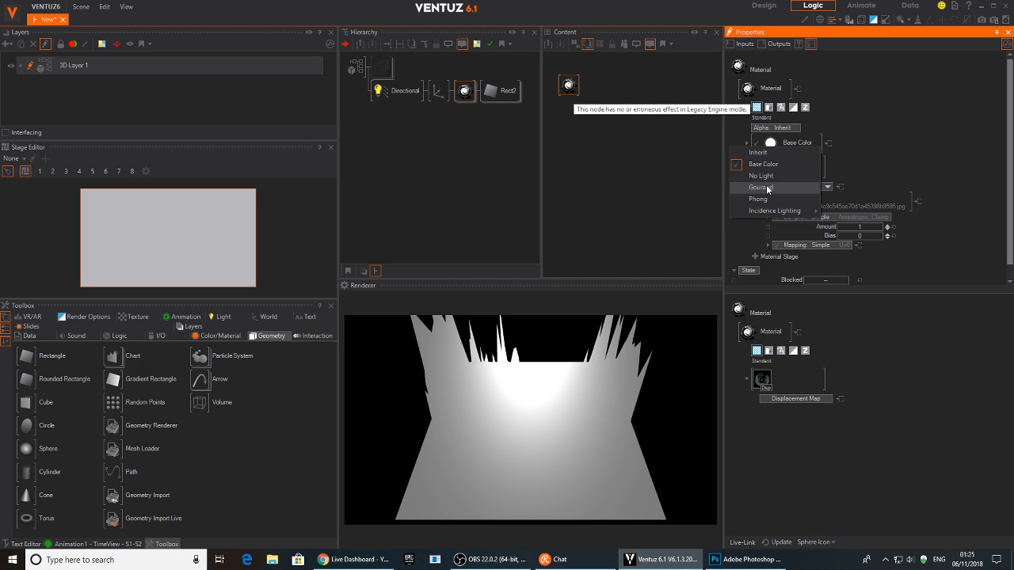
left_click(768, 197)
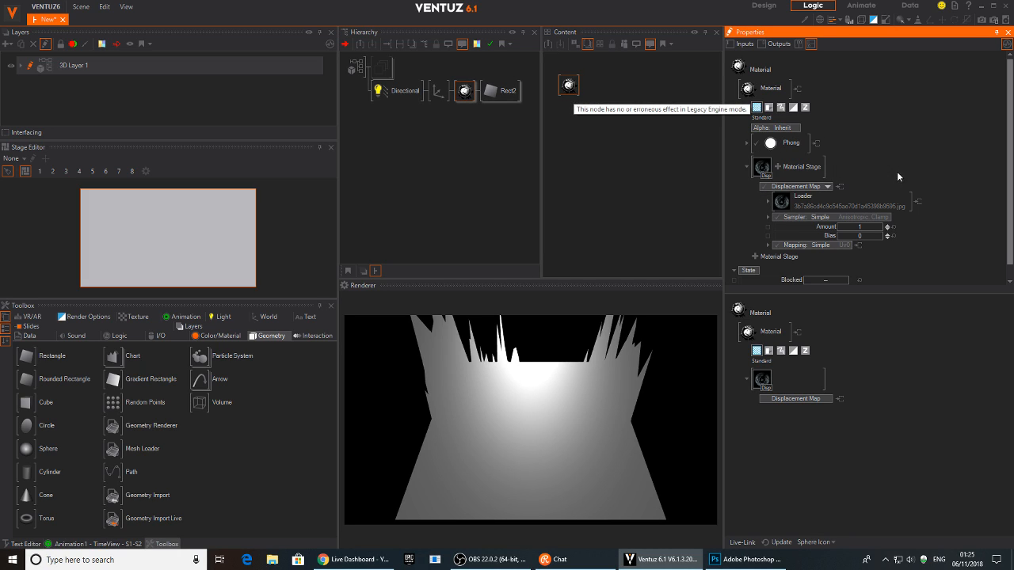
Step: Expand the Phong settings and set the BaseColor to grey, RGB 140, 140, 140
scroll(896, 171, "down", 1)
left_click(746, 128)
scroll(895, 170, "down", 3)
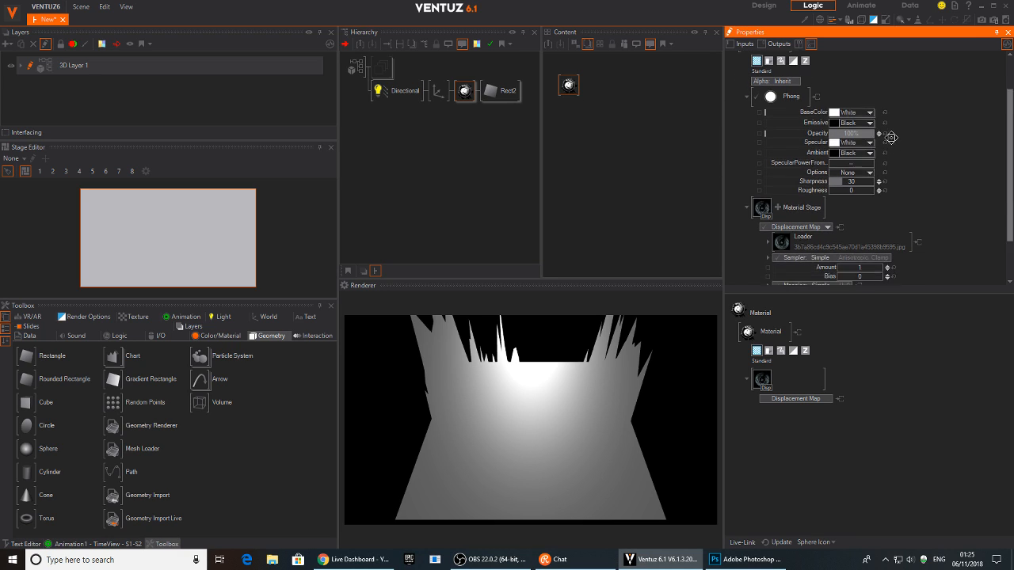
scroll(895, 95, "up", 2)
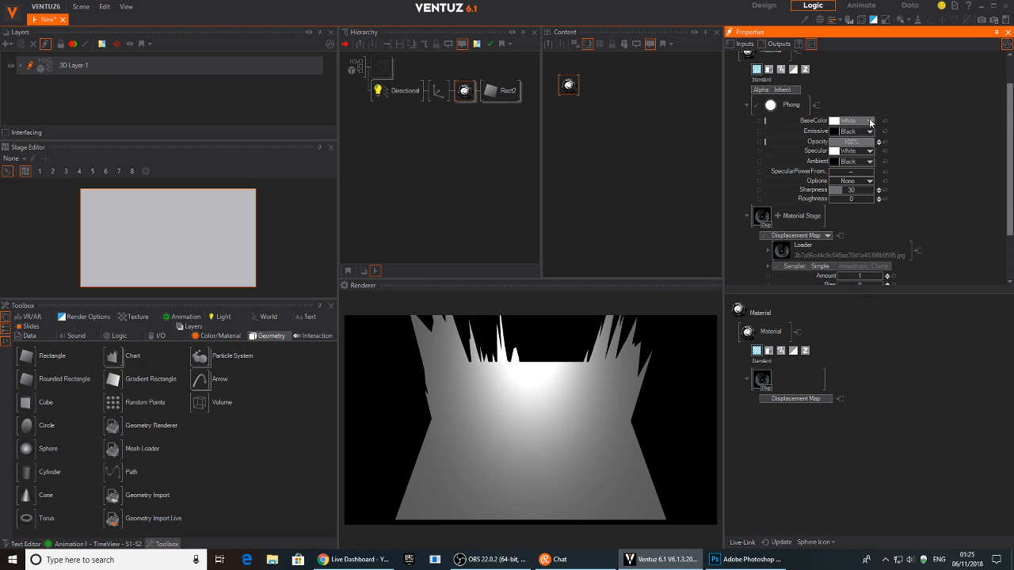
left_click(870, 121)
left_click_drag(828, 155, 793, 151)
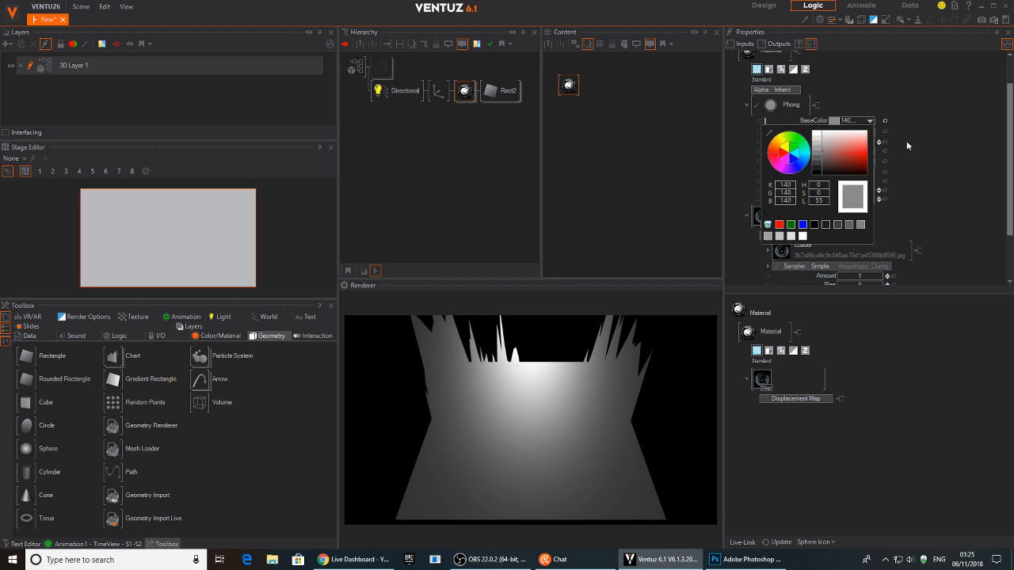
left_click_drag(908, 146, 913, 113)
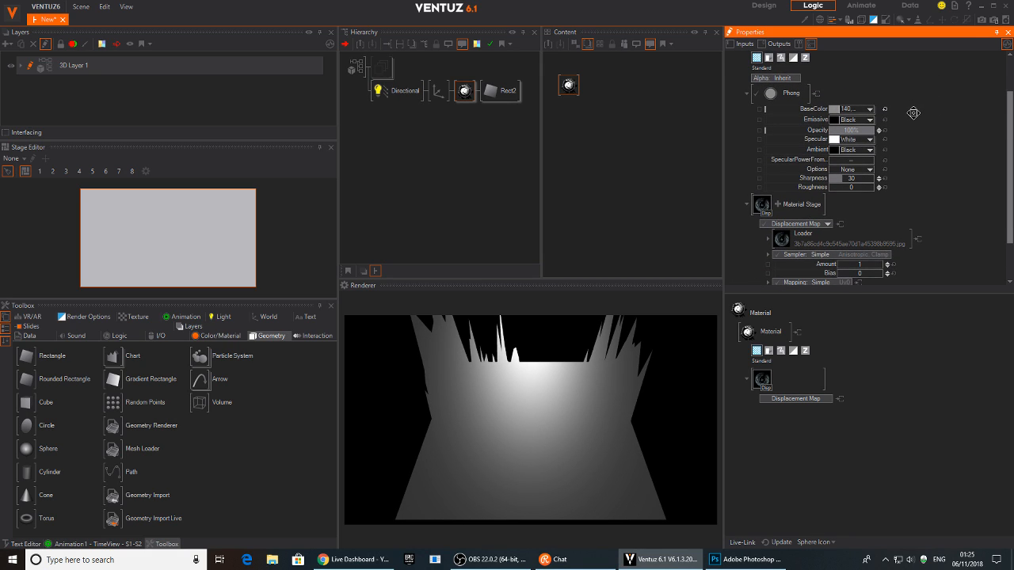
Step: Set the displacement map's Amount to 0.63 and the axis's X rotation to 55.7
left_click(403, 90)
left_click(465, 90)
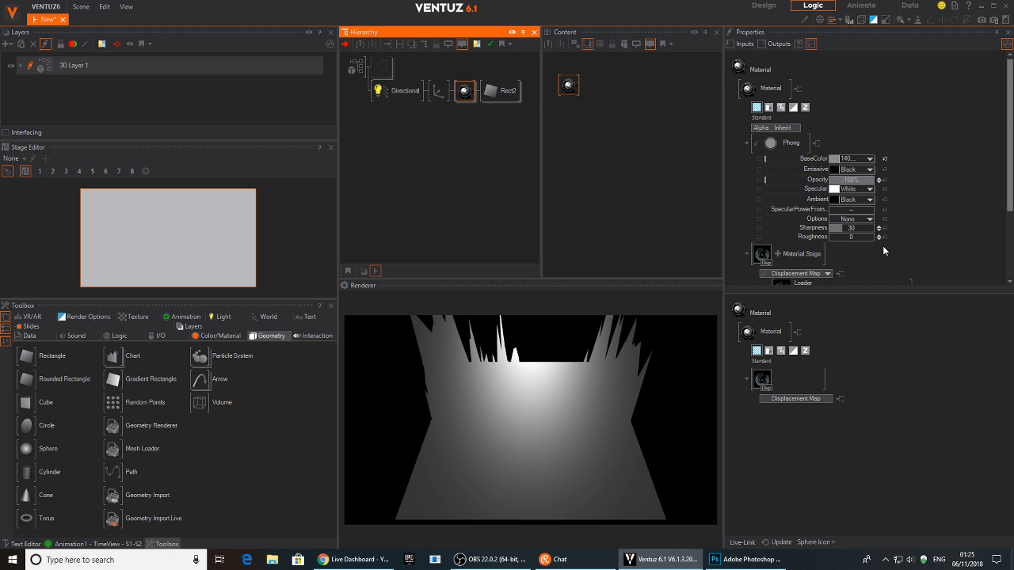
scroll(882, 250, "down", 3)
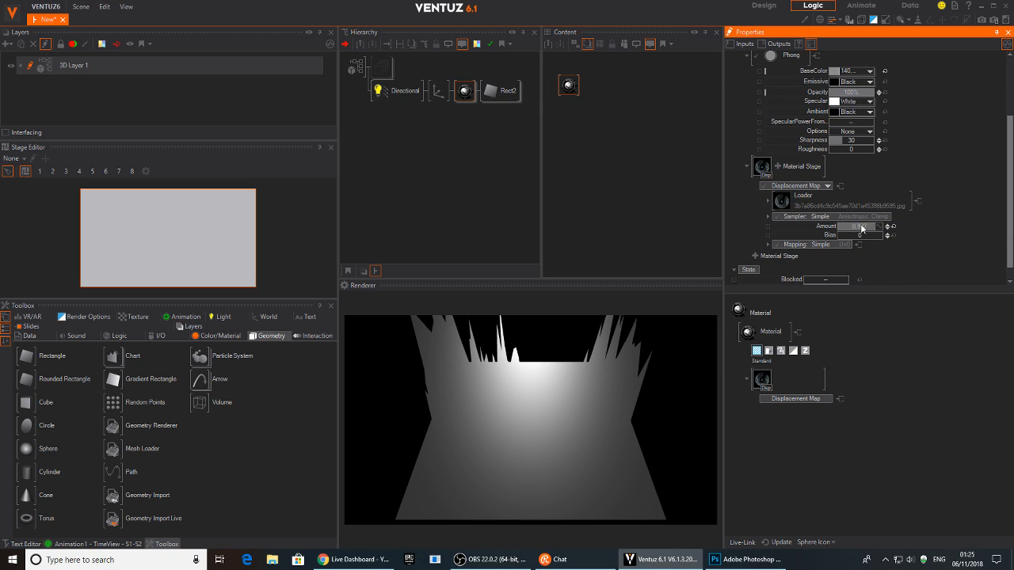
mouse_move(862, 229)
left_mouse_down()
mouse_move(837, 228)
mouse_move(883, 234)
mouse_move(837, 229)
mouse_move(869, 229)
left_mouse_up()
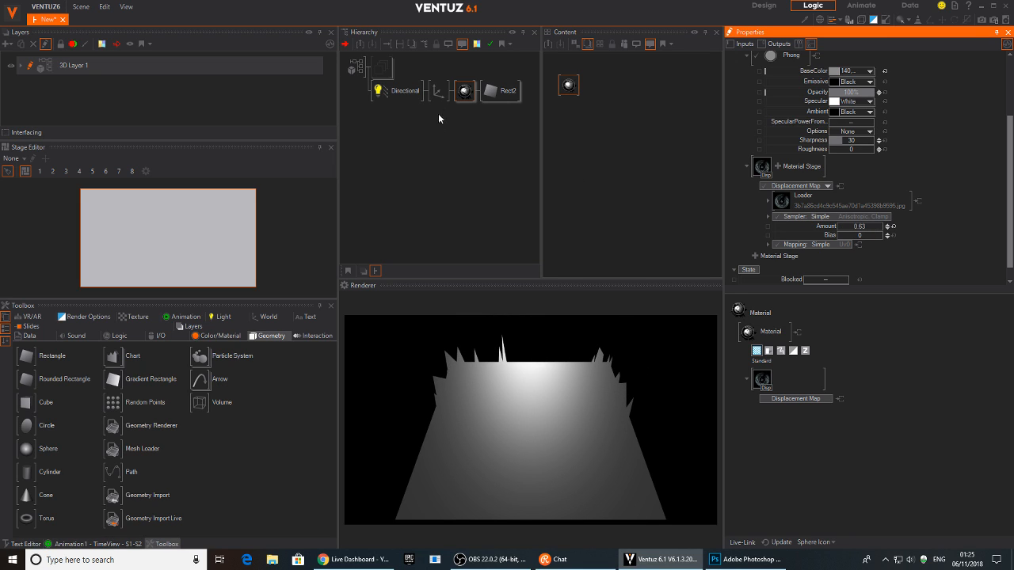
left_click(438, 91)
mouse_move(844, 137)
left_mouse_down()
mouse_move(827, 140)
mouse_move(841, 138)
left_mouse_up()
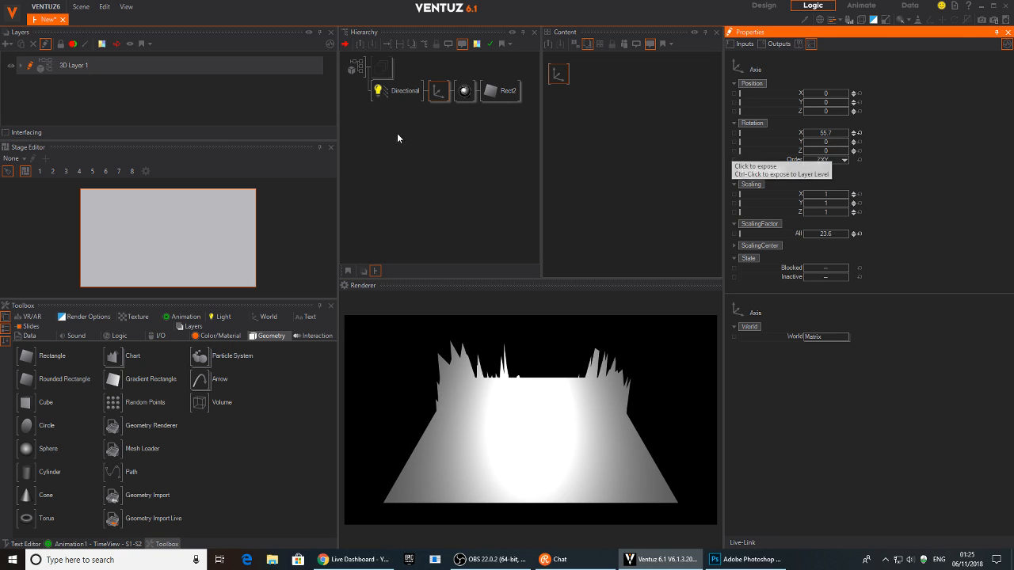
Step: Set the Phong material's Roughness to 0.808, Sharpness to 44 and Specular to a grey with value 165
left_click(464, 92)
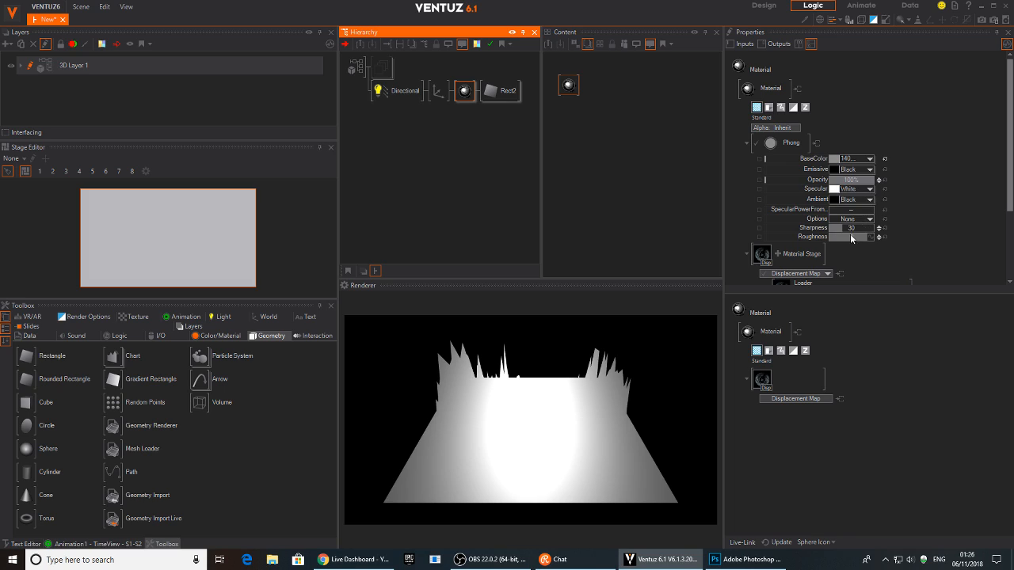
left_click_drag(851, 235, 818, 214)
left_click(869, 191)
left_click(871, 104)
middle_click_drag(804, 210, 805, 155)
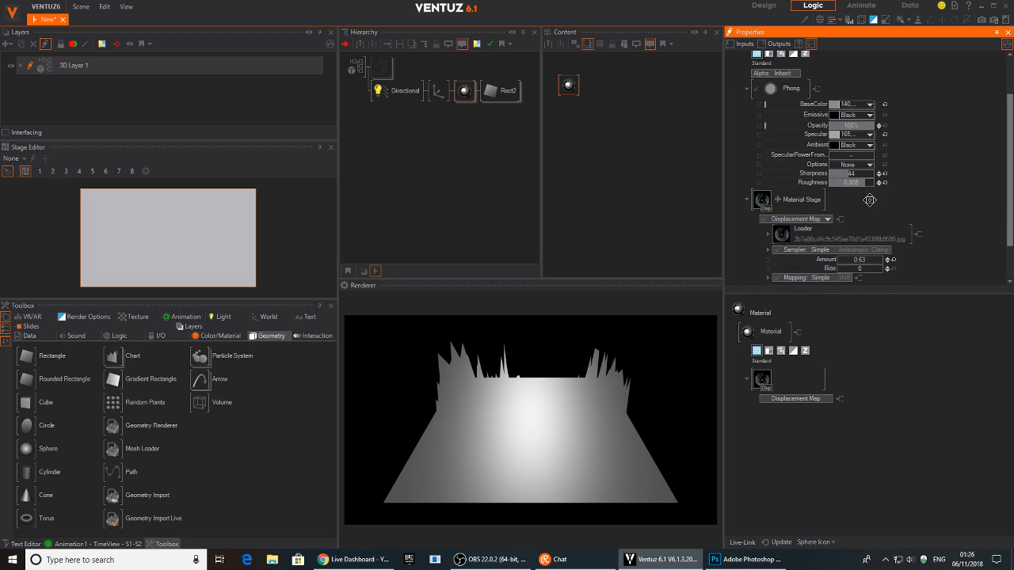
Step: Slightly increase the Amount of the material's displacement map
middle_click_drag(870, 200, 865, 154)
mouse_move(863, 213)
left_mouse_down()
mouse_move(881, 205)
mouse_move(877, 218)
left_mouse_up()
middle_click_drag(948, 129, 891, 222)
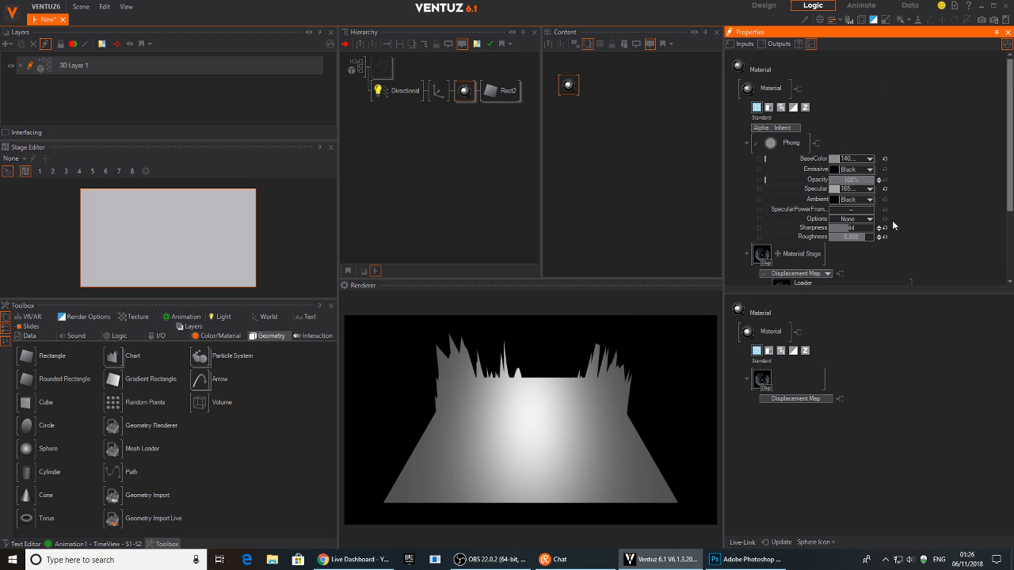
Step: Set the material's draw mode to Sprites and reduce the sprite Scale until the surface shows as tiny separate points
left_click(781, 109)
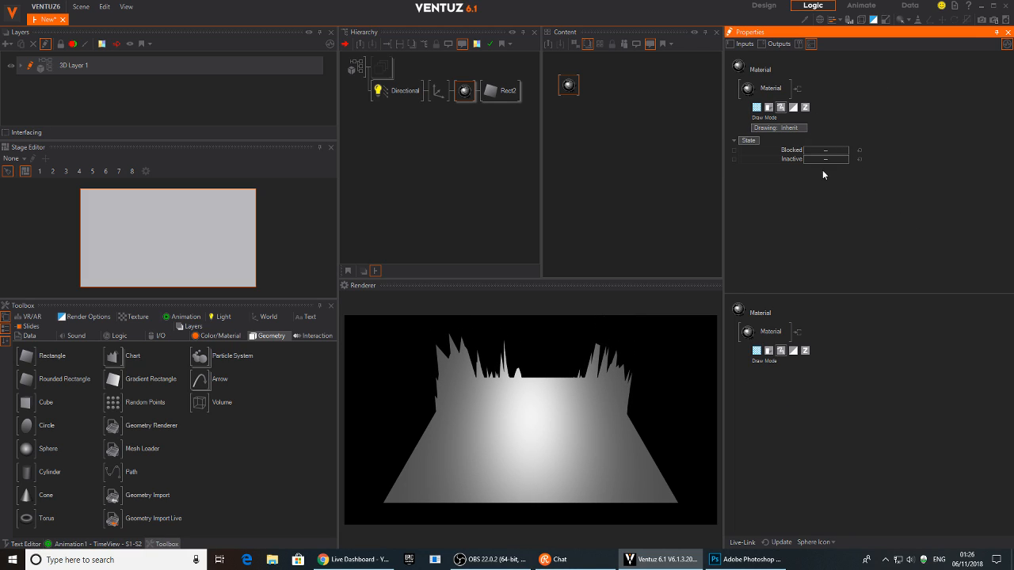
left_click(799, 128)
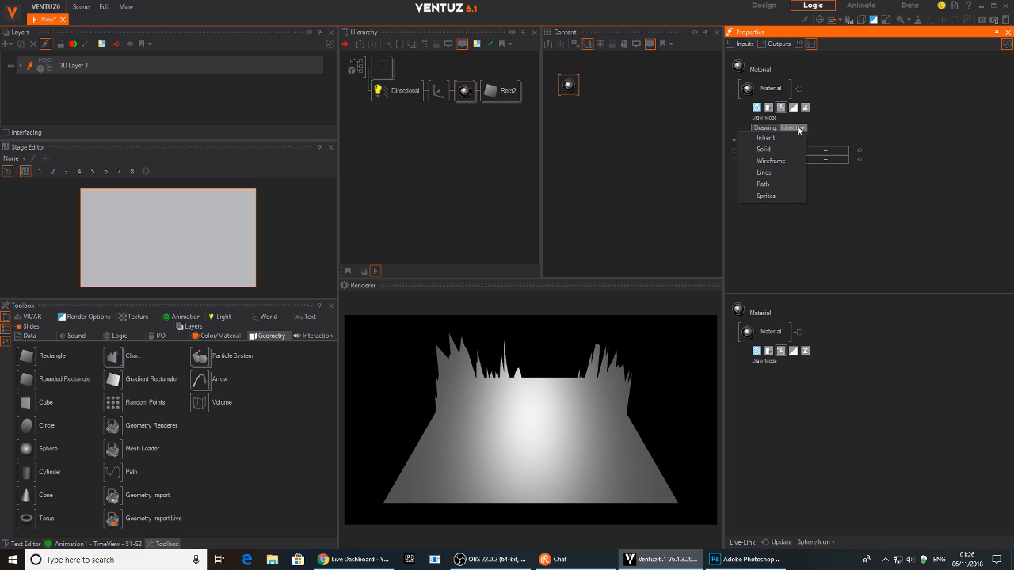
left_click(779, 196)
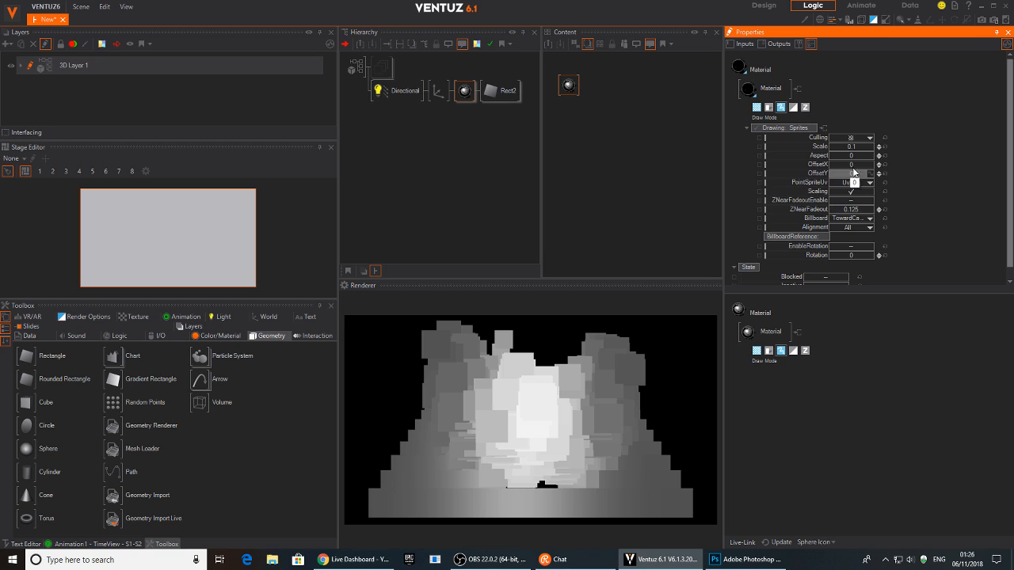
mouse_move(857, 150)
left_mouse_down()
mouse_move(828, 147)
mouse_move(852, 148)
left_mouse_up()
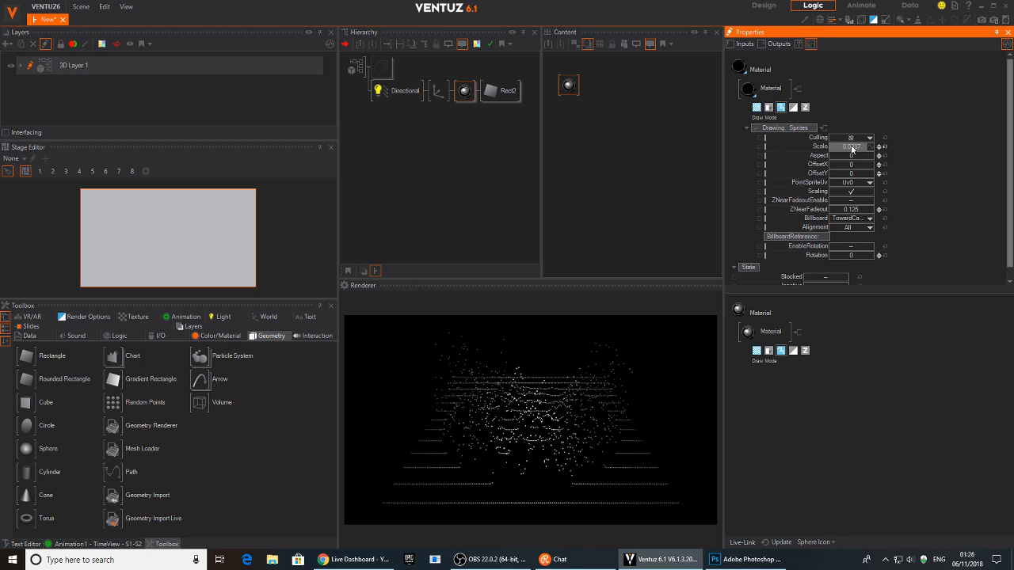
Step: Delete the Directional light and switch the material's shading from Phong to Base Color
left_click(757, 107)
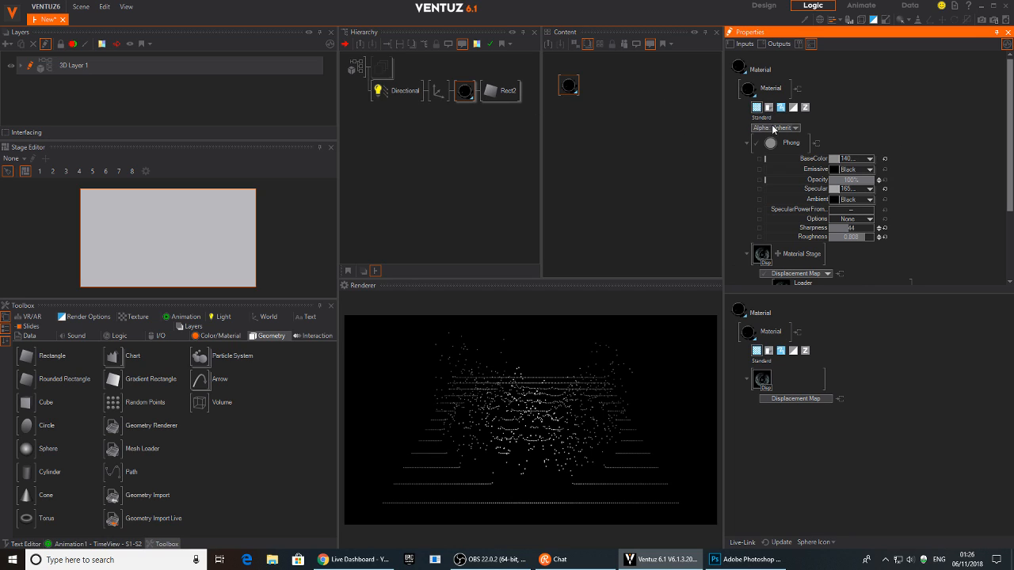
left_click(398, 93)
key("Delete")
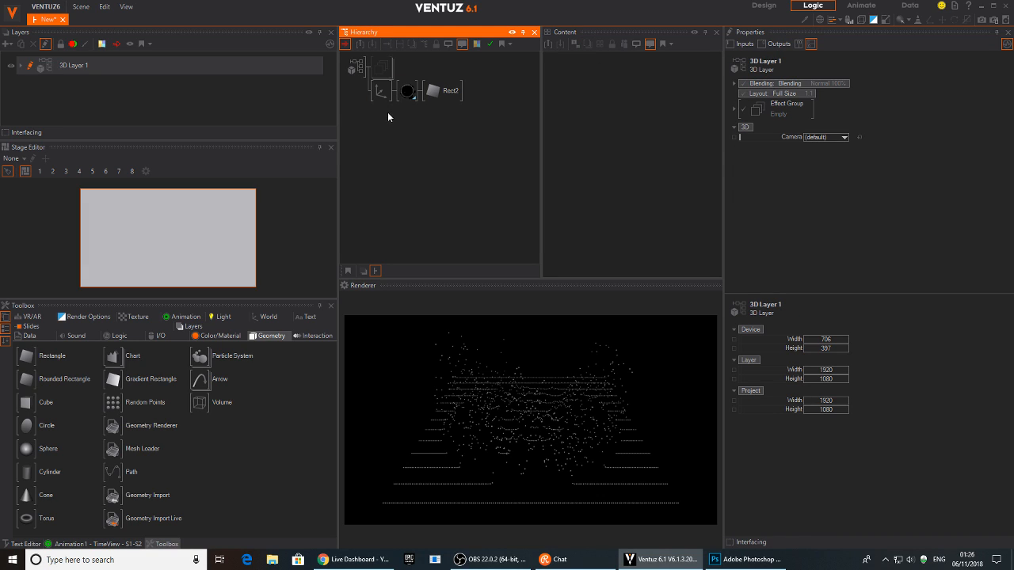
left_click(407, 92)
left_click(794, 143)
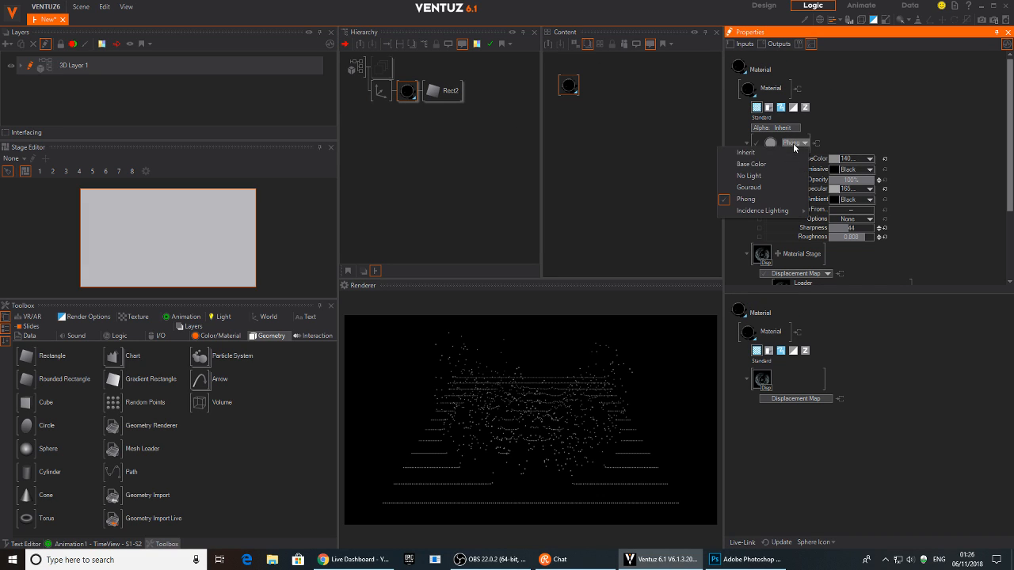
left_click(765, 164)
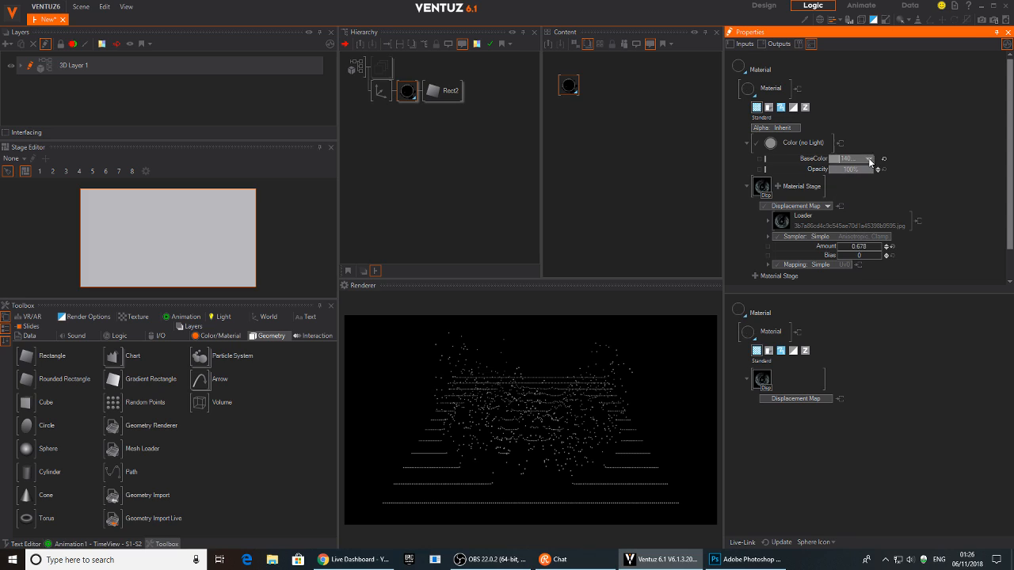
Step: Set the material's BaseColor to blue, RGB 61, 158, 255
left_click(836, 159)
left_click(801, 201)
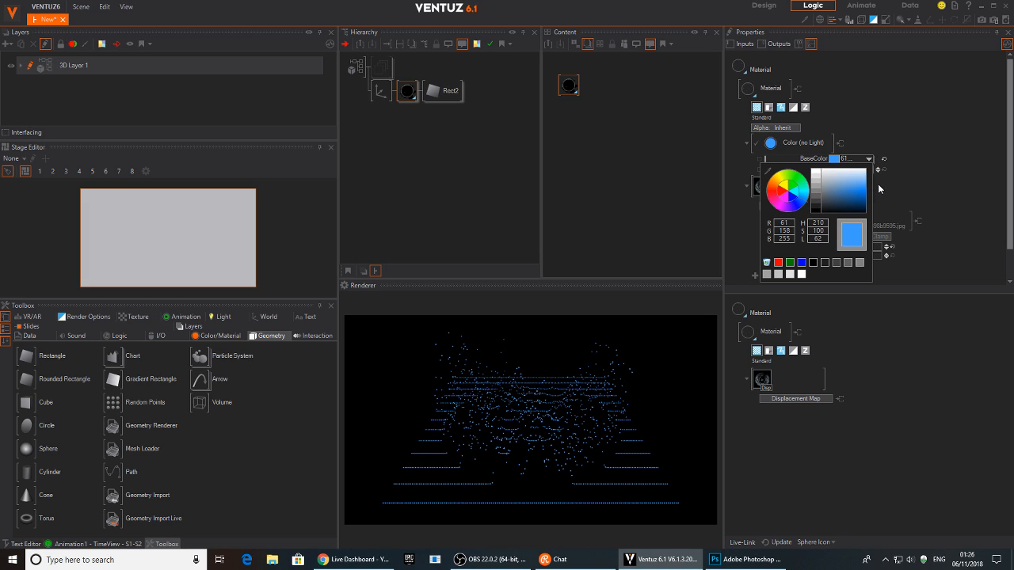
left_click(877, 188)
Step: Set the axis's X rotation to 39.7 and the rectangle's TessellationY to 57
left_click(384, 93)
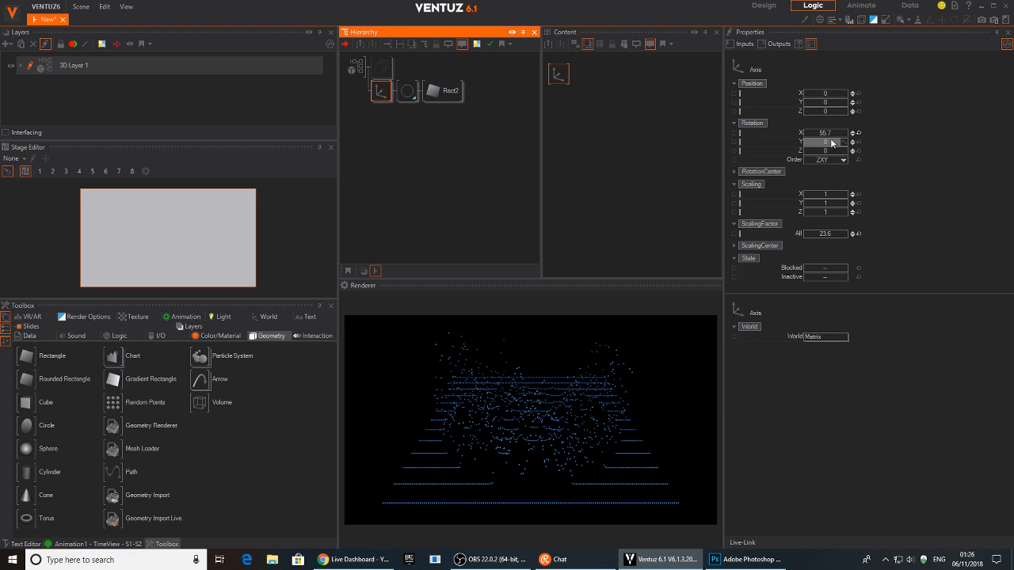
left_click_drag(829, 134, 822, 135)
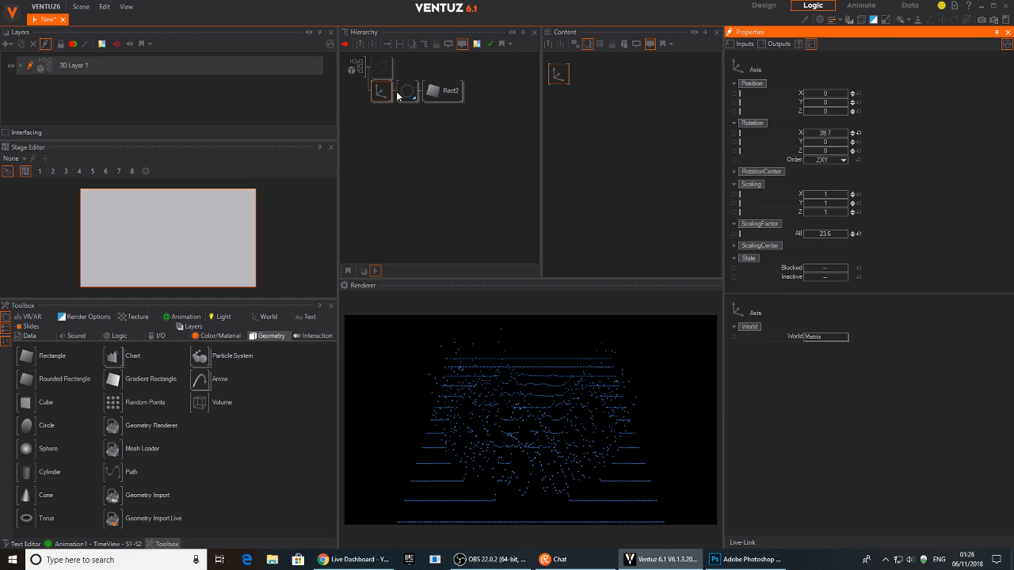
left_click(442, 91)
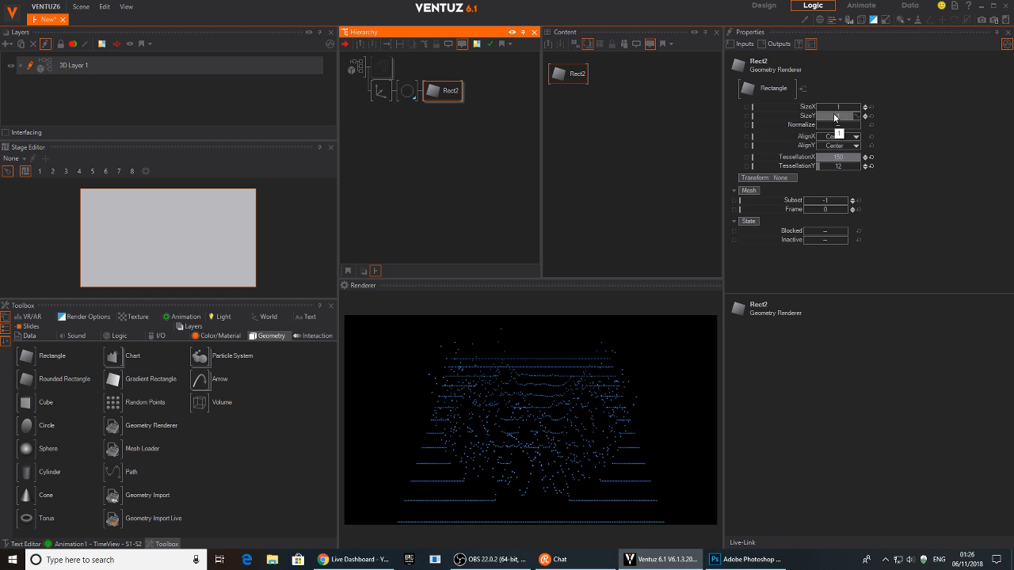
left_click_drag(834, 168, 847, 167)
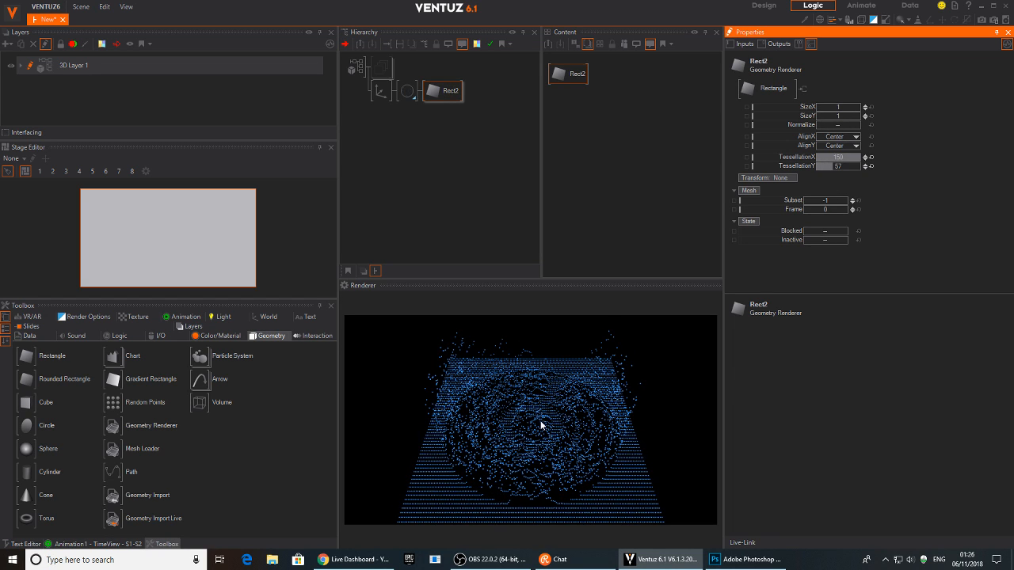
Step: Set the displacement map's Amount to 0.475, keeping Displacement Map as the stage type
left_click(407, 90)
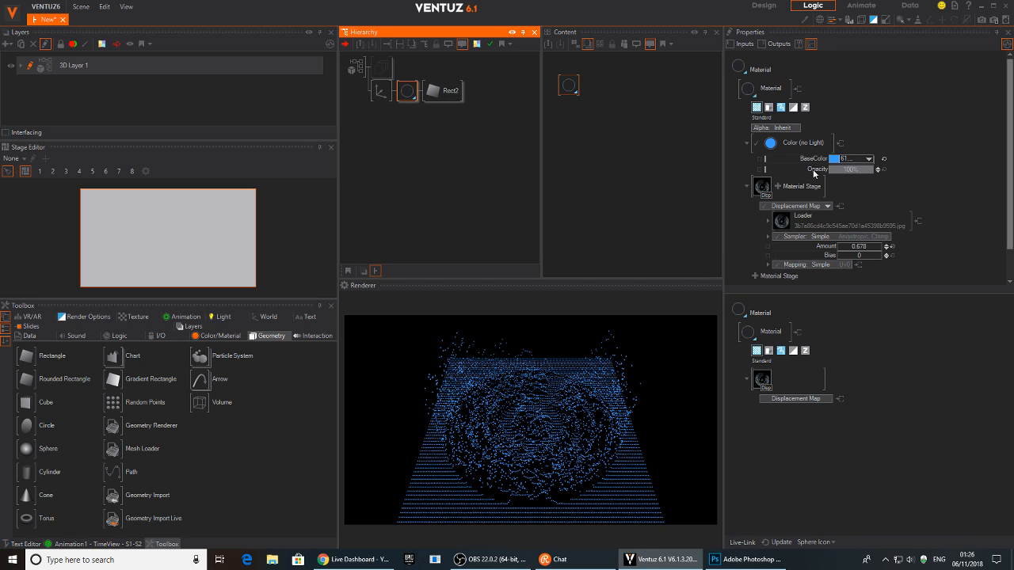
mouse_move(852, 252)
left_mouse_down()
mouse_move(840, 249)
mouse_move(882, 253)
mouse_move(867, 252)
left_mouse_up()
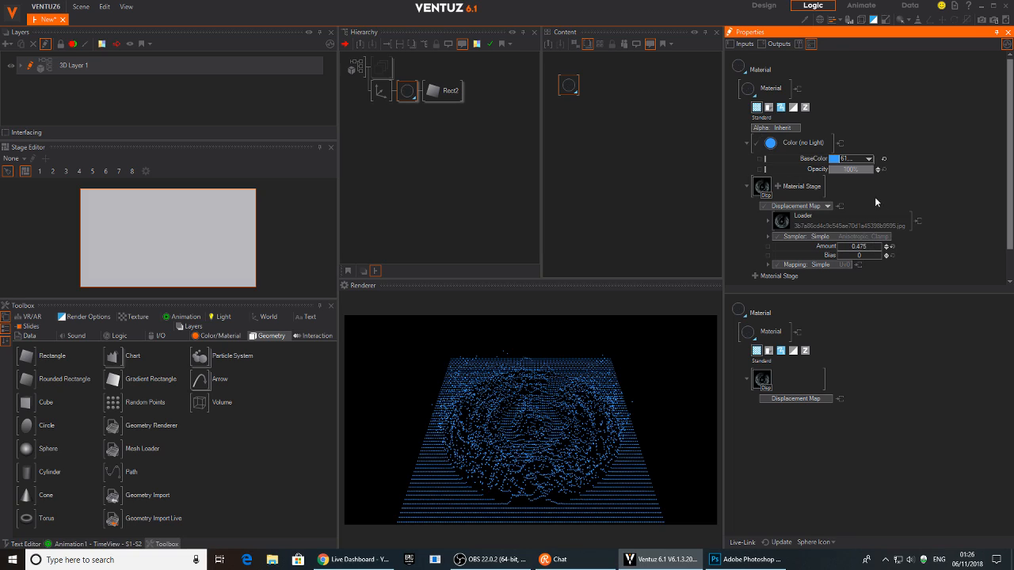
scroll(856, 233, "down", 1)
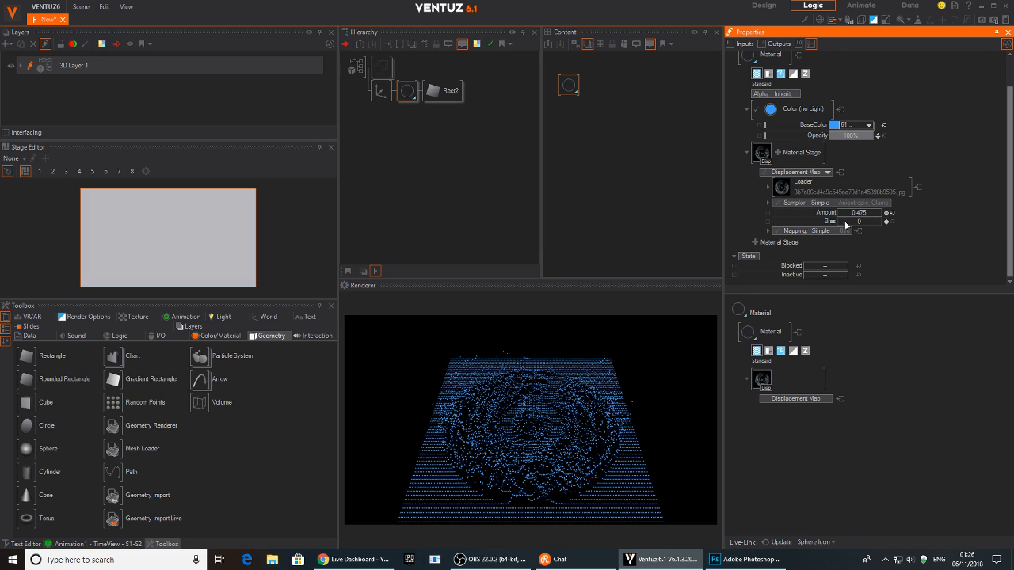
left_click(828, 172)
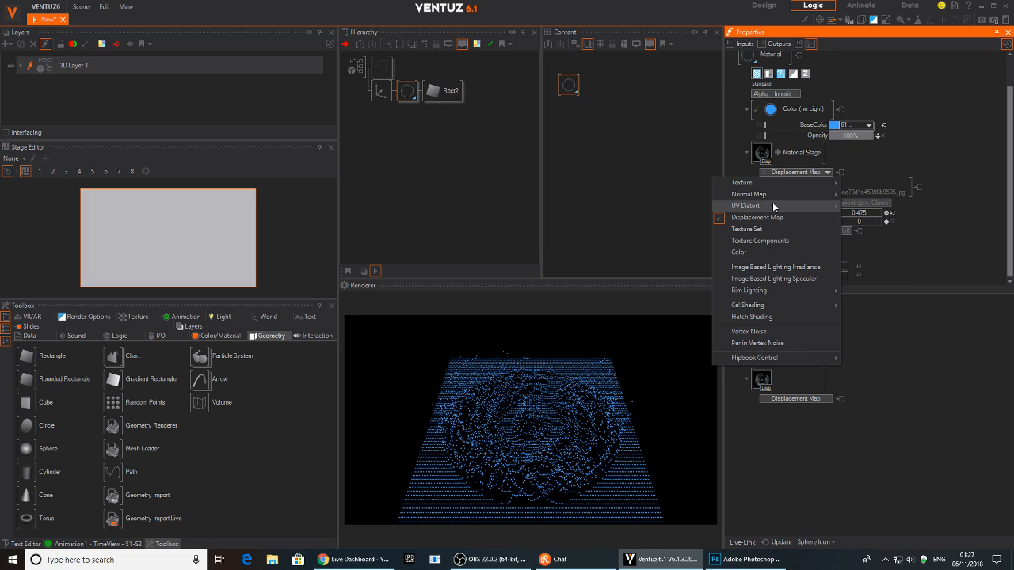
mouse_move(772, 205)
left_click(922, 156)
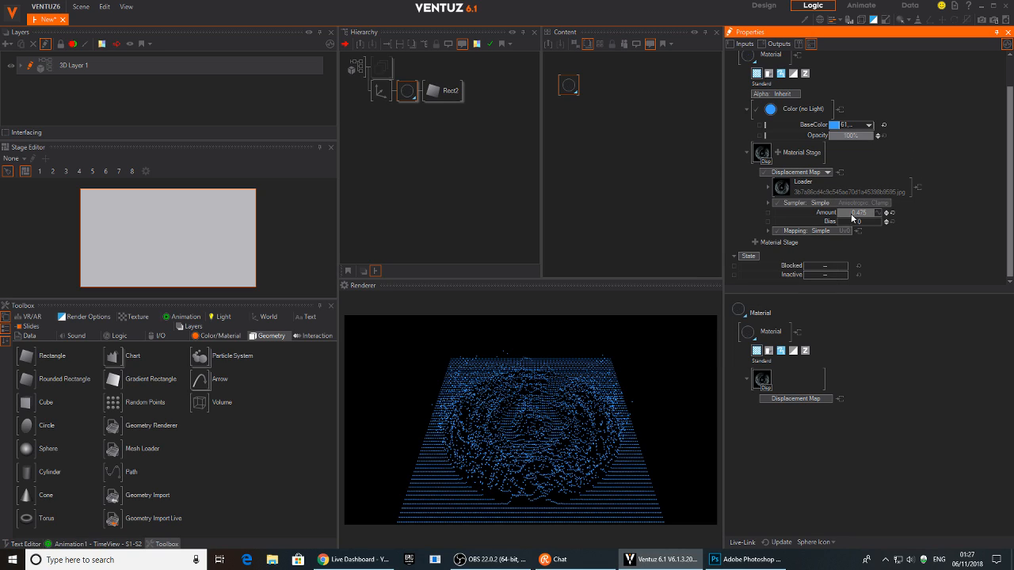
Step: Switch the displacement map to 2D Mapping and set its ScalingY to 1.061 and ScalingFactorAll to 1.591
left_click(838, 229)
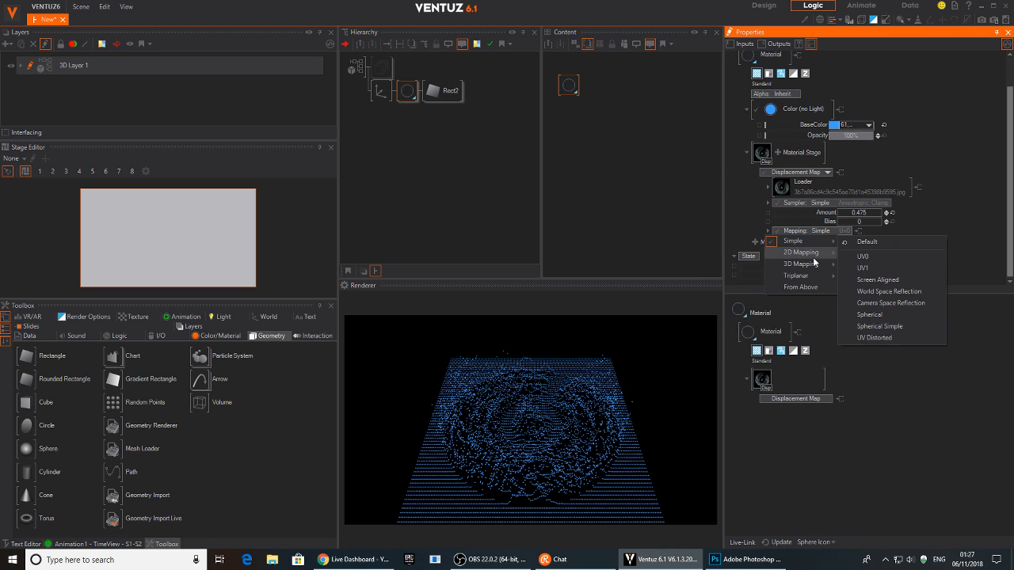
mouse_move(816, 252)
left_click(865, 269)
scroll(927, 140, "down", 3)
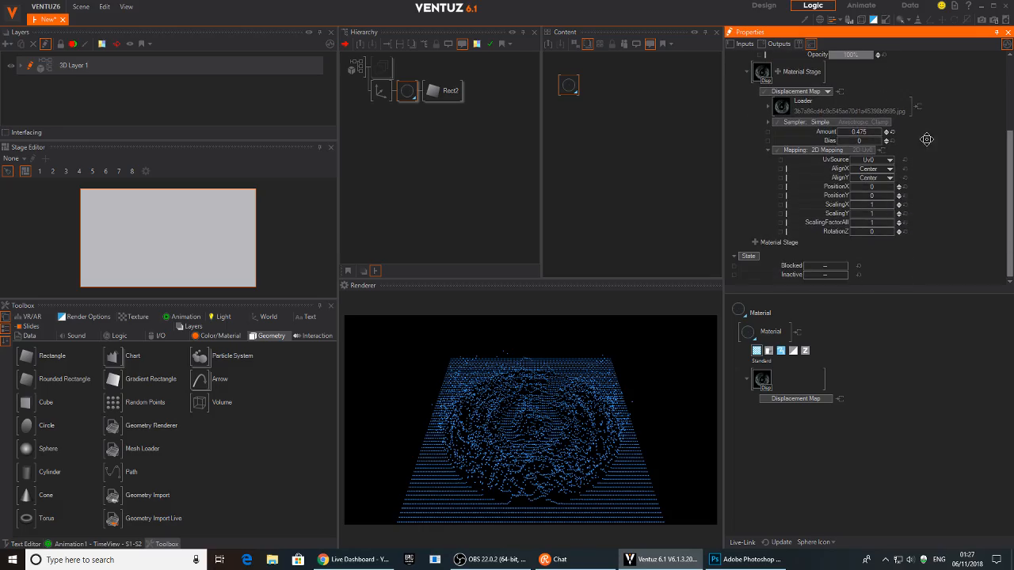
left_click_drag(876, 222, 895, 222)
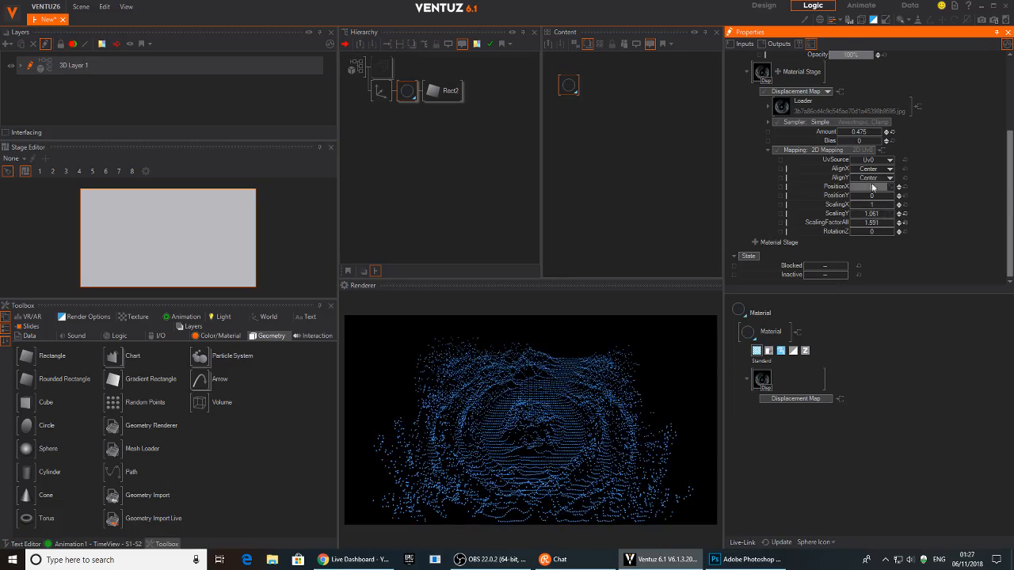
Step: Move the axis to Z position -9.4 and set its X rotation to 66.8
left_click(381, 93)
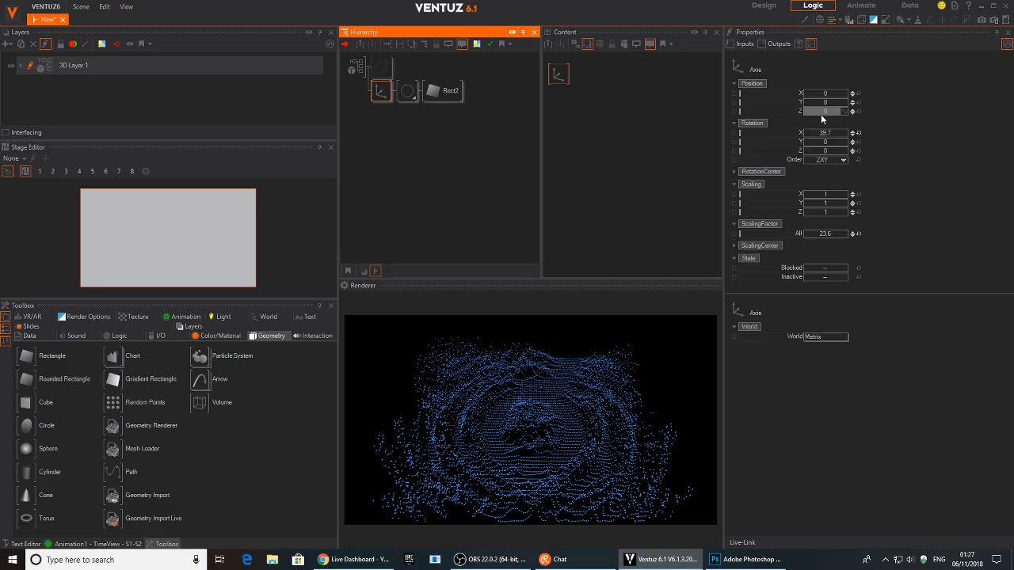
left_click_drag(821, 118, 830, 140)
left_click(444, 90)
Step: Set the Amount of the material's displacement map to 0.229
left_click(407, 90)
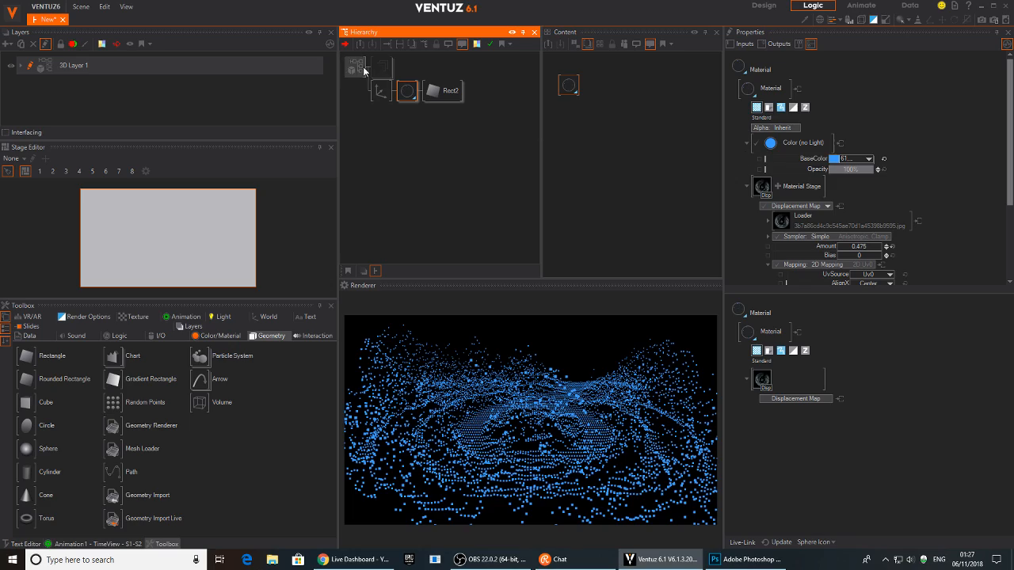
left_click(450, 93)
left_click(404, 94)
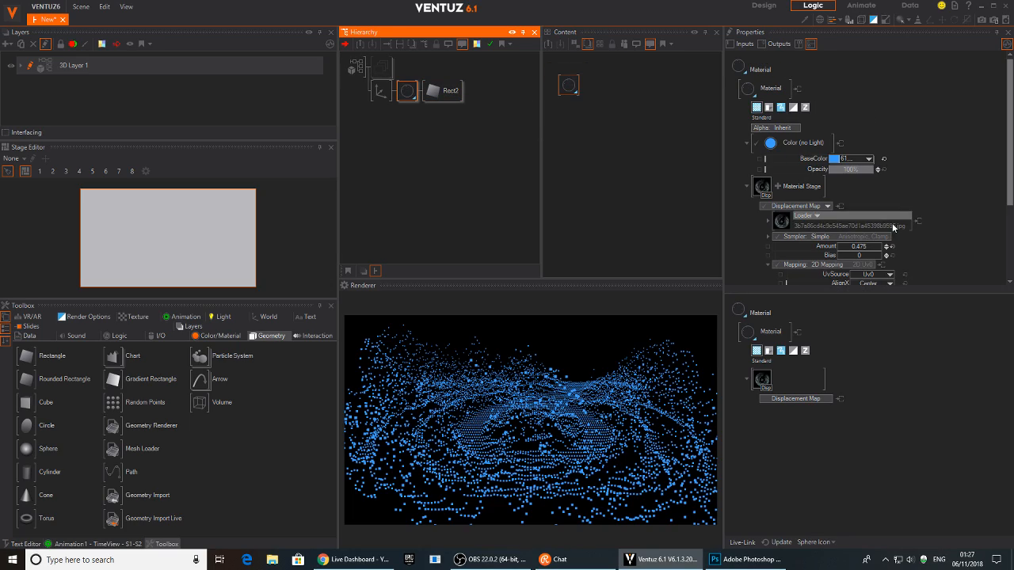
scroll(893, 225, "down", 2)
mouse_move(859, 195)
left_mouse_down()
mouse_move(839, 192)
mouse_move(881, 195)
left_mouse_up()
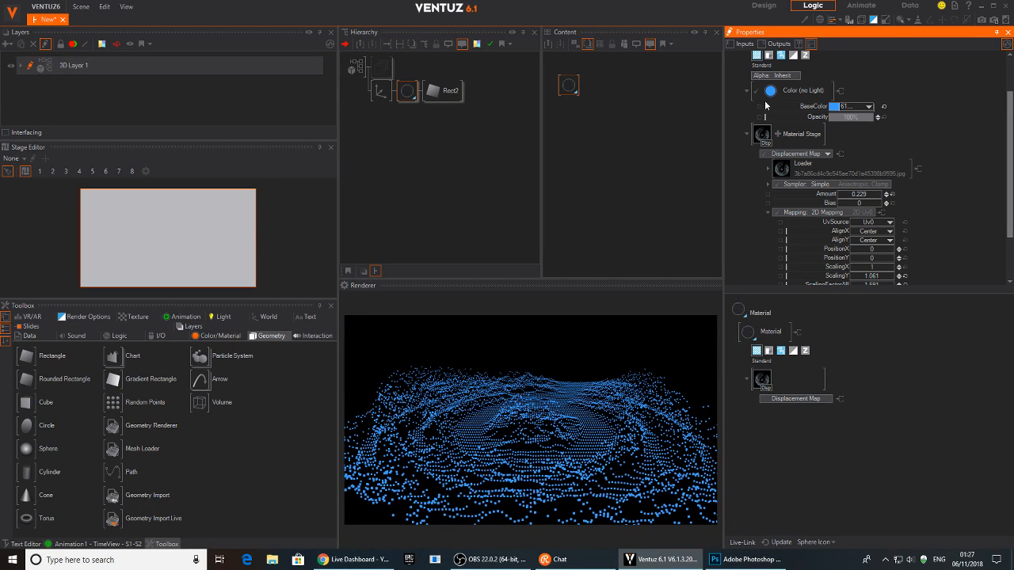
Step: Enable Bloom on the 3D layer root with a Threshold of 0.14 and a Gain of 2.461
left_click(354, 70)
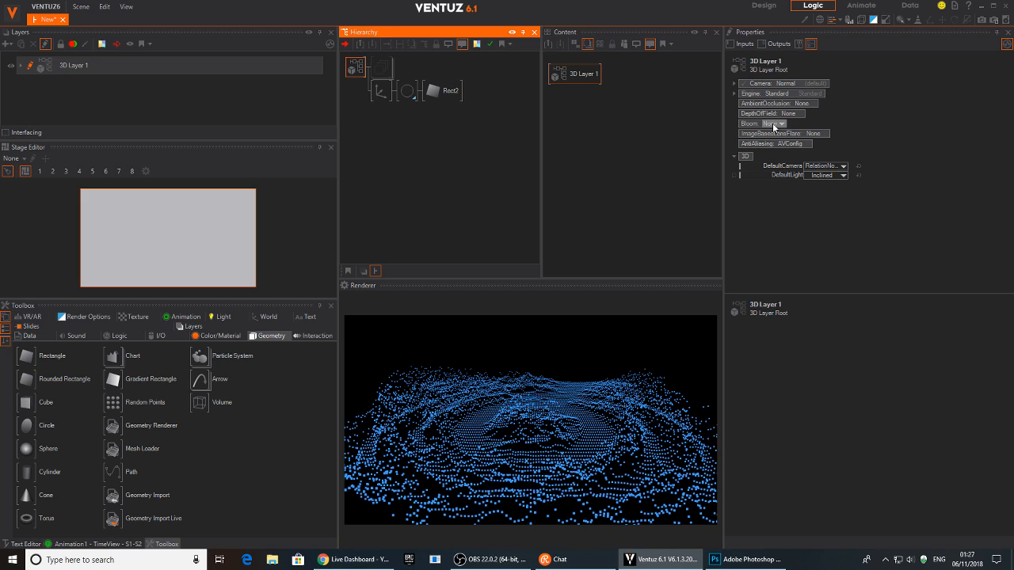
left_click(774, 124)
left_click(773, 144)
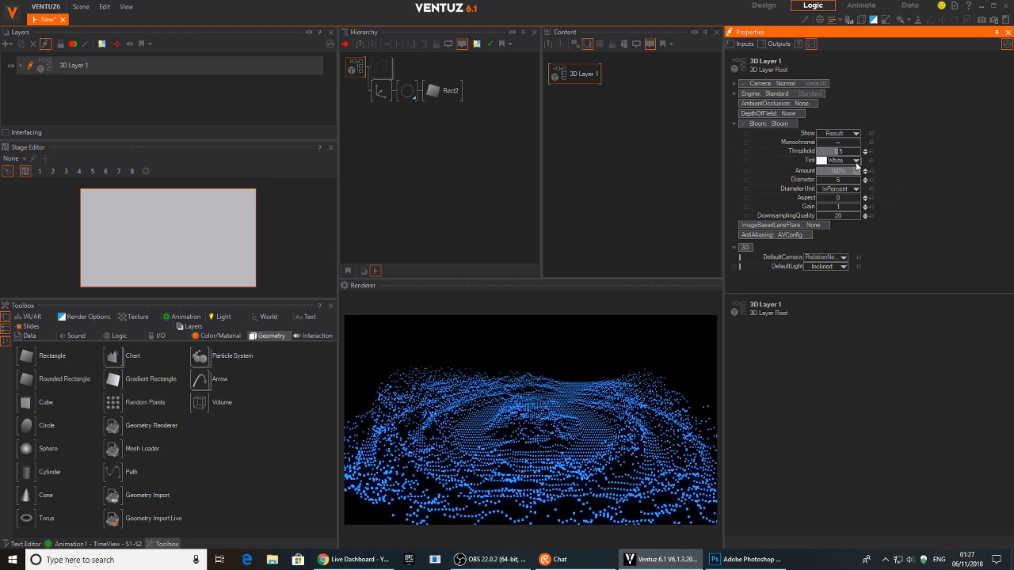
left_click_drag(857, 156, 822, 153)
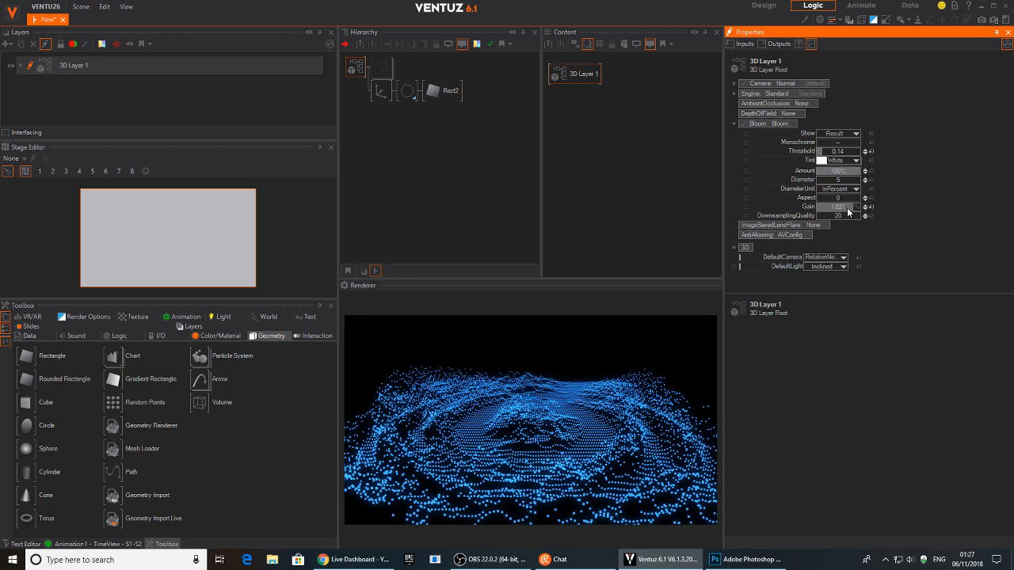
mouse_move(848, 211)
left_mouse_down()
mouse_move(863, 211)
mouse_move(831, 210)
left_mouse_up()
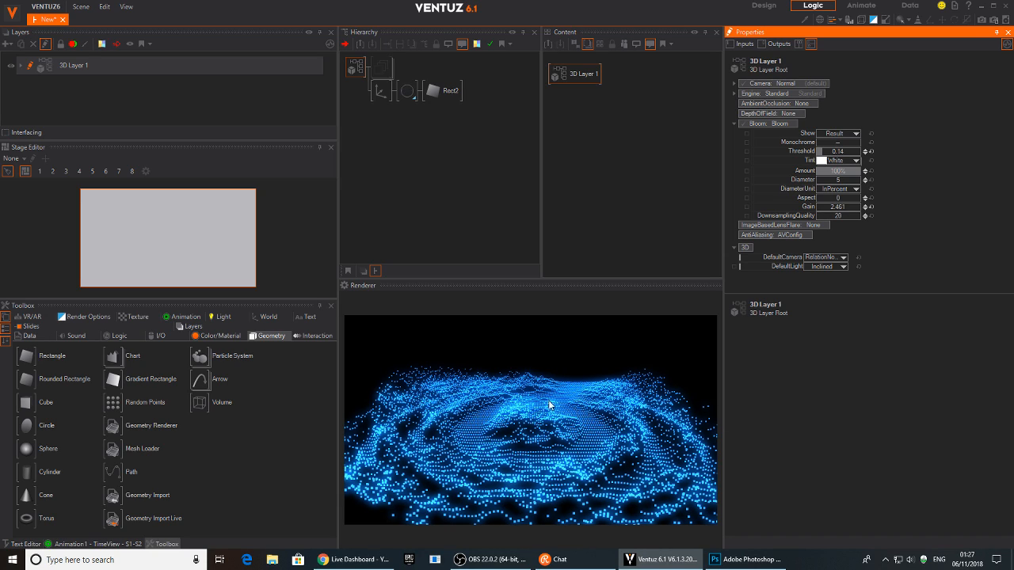
Step: Set the displacement map's Amount to 0.134 and the axis's X rotation to 61.9
left_click(407, 90)
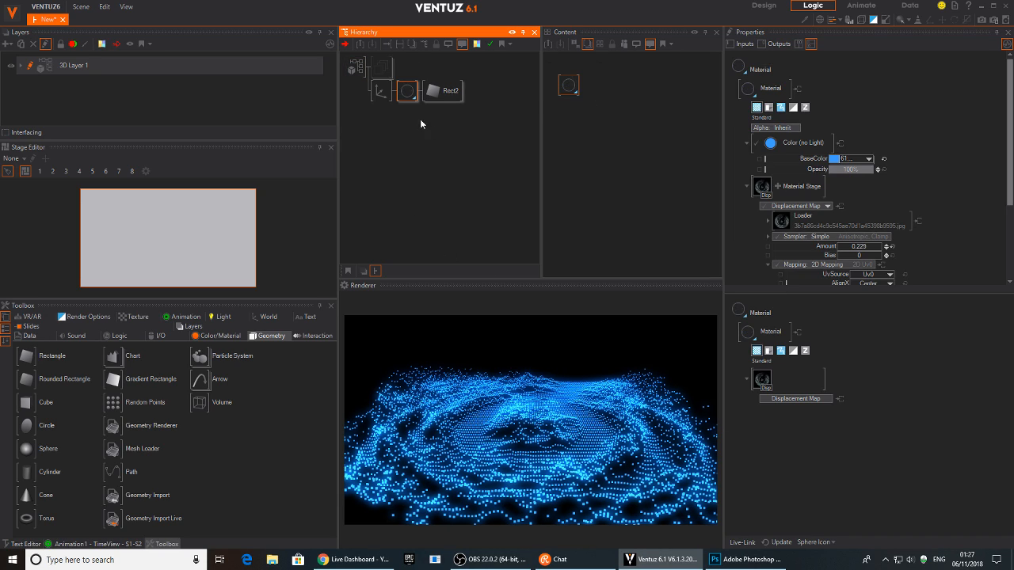
mouse_move(867, 247)
left_mouse_down()
mouse_move(838, 251)
mouse_move(851, 253)
left_mouse_up()
left_click(381, 90)
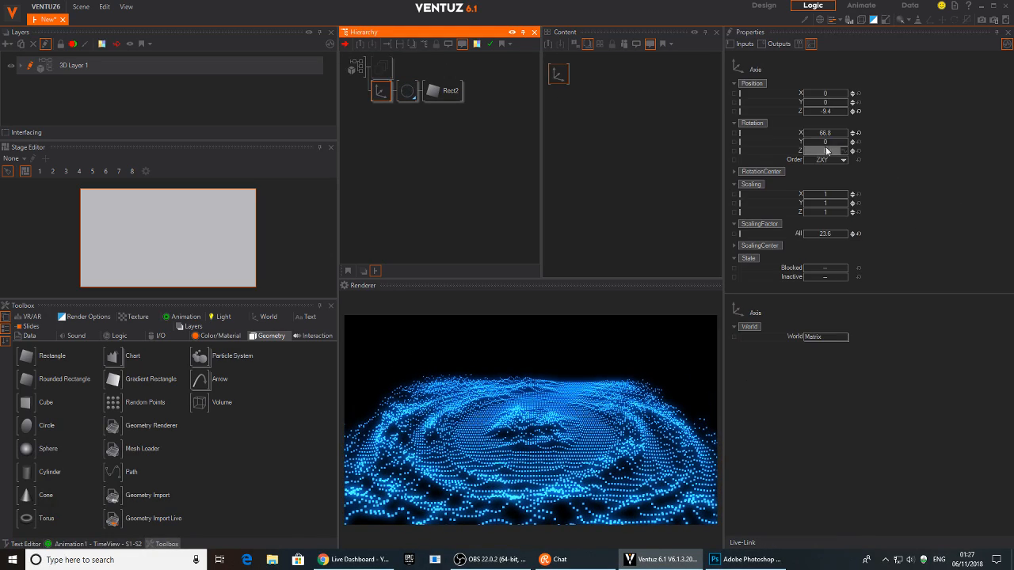
left_click_drag(825, 133, 851, 140)
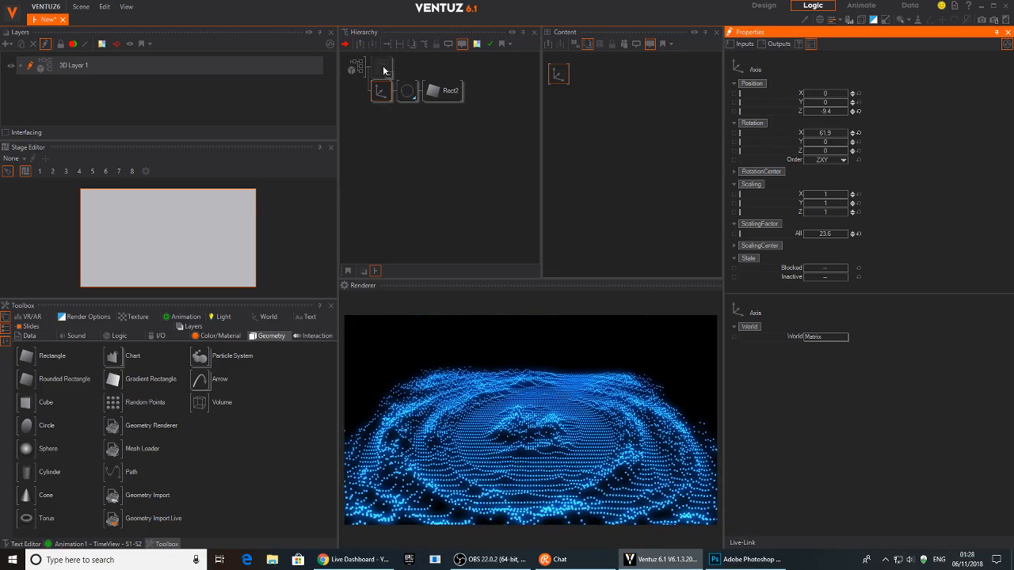
Step: Reduce the ScalingFactorAll of the displacement map's 2D mapping to shrink the ripple pattern on the surface
left_click(408, 91)
scroll(911, 247, "down", 3)
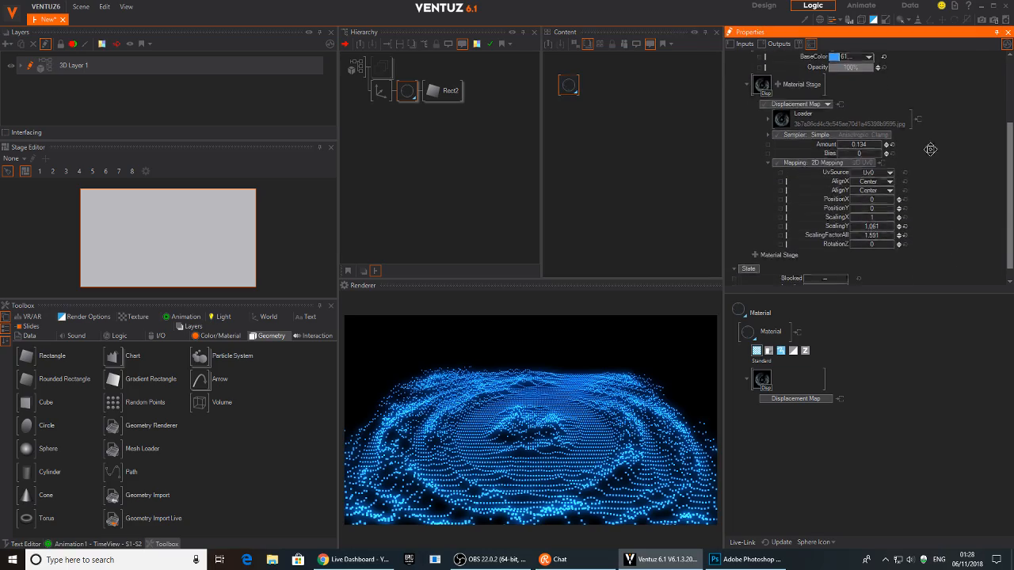
left_click_drag(871, 233, 895, 240)
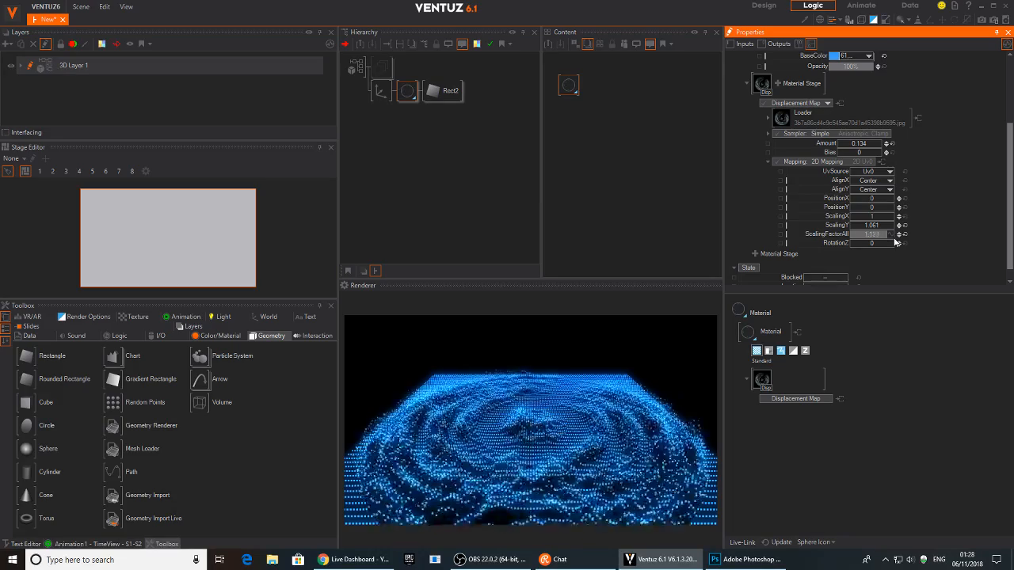
left_click(442, 96)
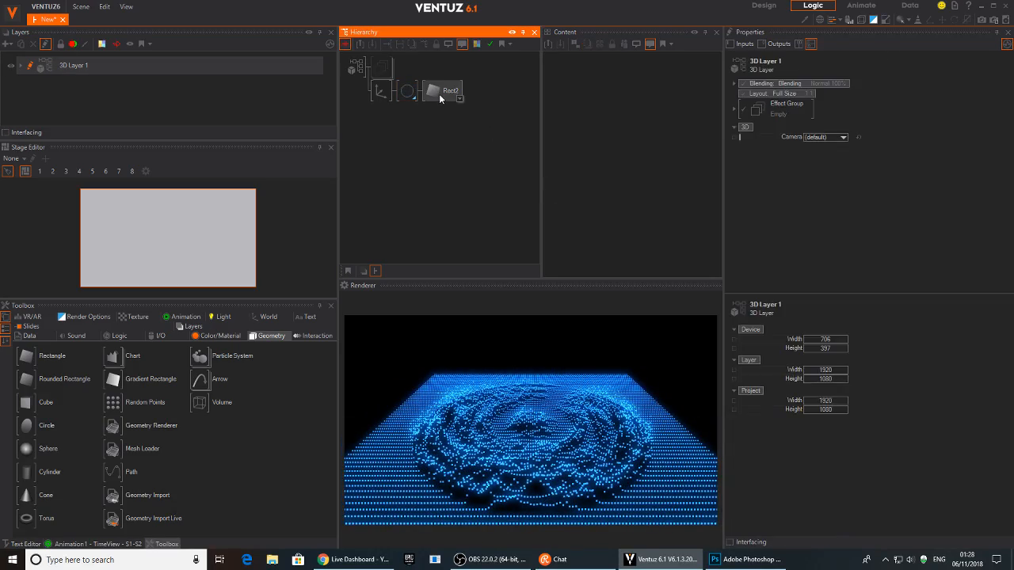
Step: Replace the rectangle with a Circle and set its TessellationRing to 44 and TessellationSegment to 80
key("Delete")
middle_click(439, 94)
type("circle")
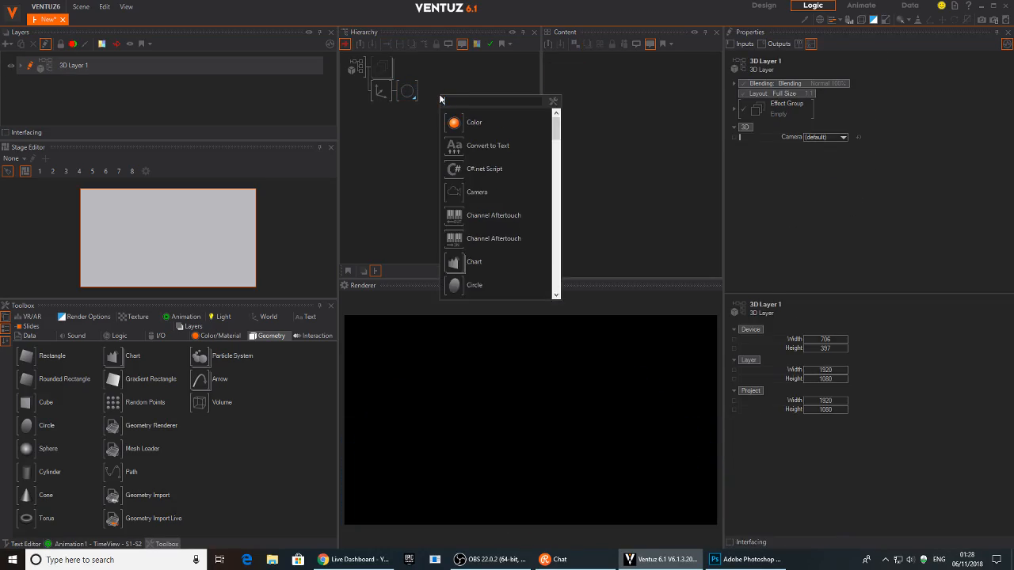
left_click(456, 123)
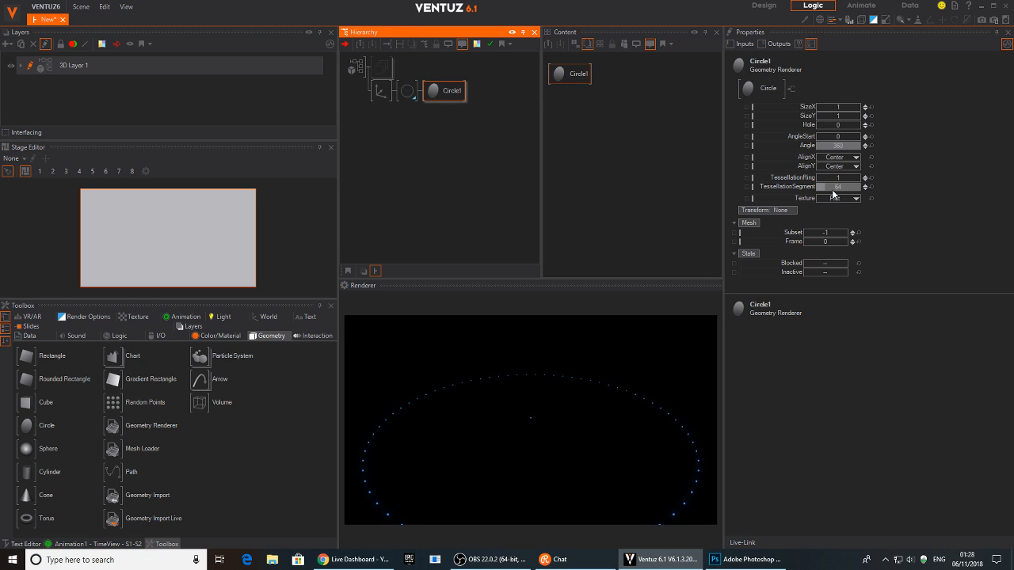
mouse_move(819, 180)
left_mouse_down()
mouse_move(862, 183)
mouse_move(832, 194)
left_mouse_up()
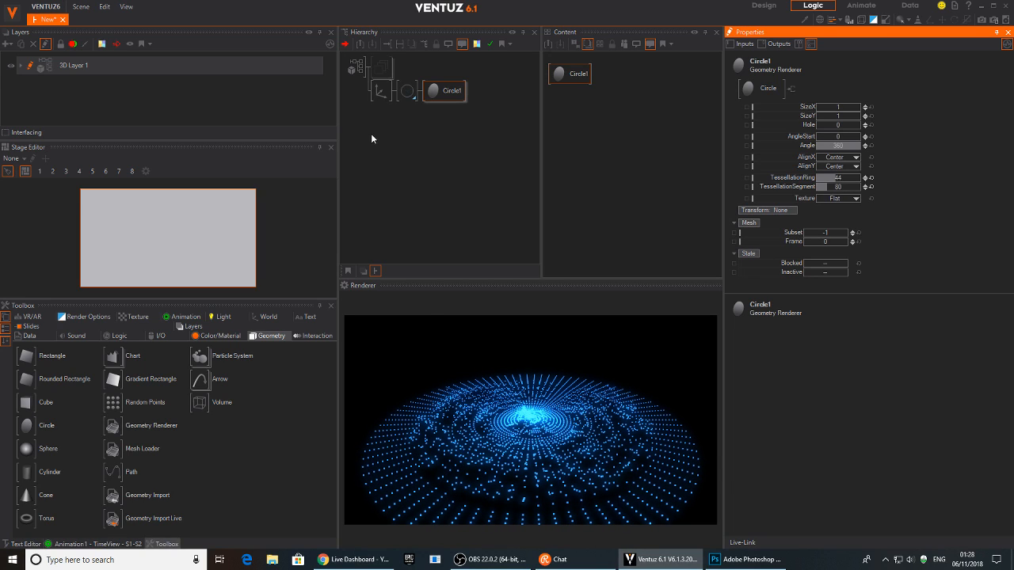
Step: Try larger ScalingFactorAll values on the displacement map's 2D mapping, finishing with the value set to 0
left_click(408, 92)
scroll(886, 238, "down", 3)
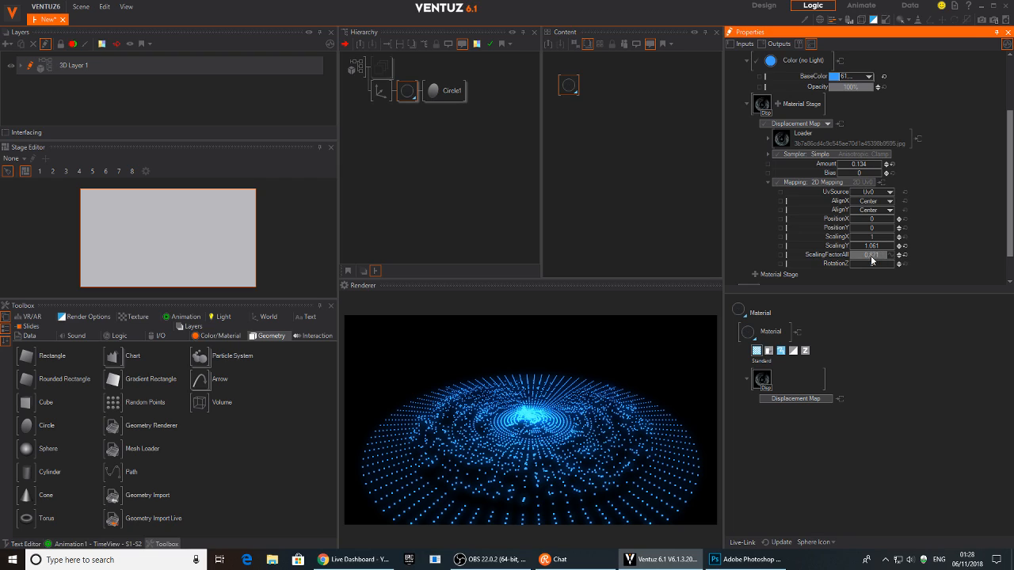
mouse_move(870, 262)
left_mouse_down()
mouse_move(875, 234)
mouse_move(878, 253)
mouse_move(896, 262)
mouse_move(855, 255)
left_mouse_up()
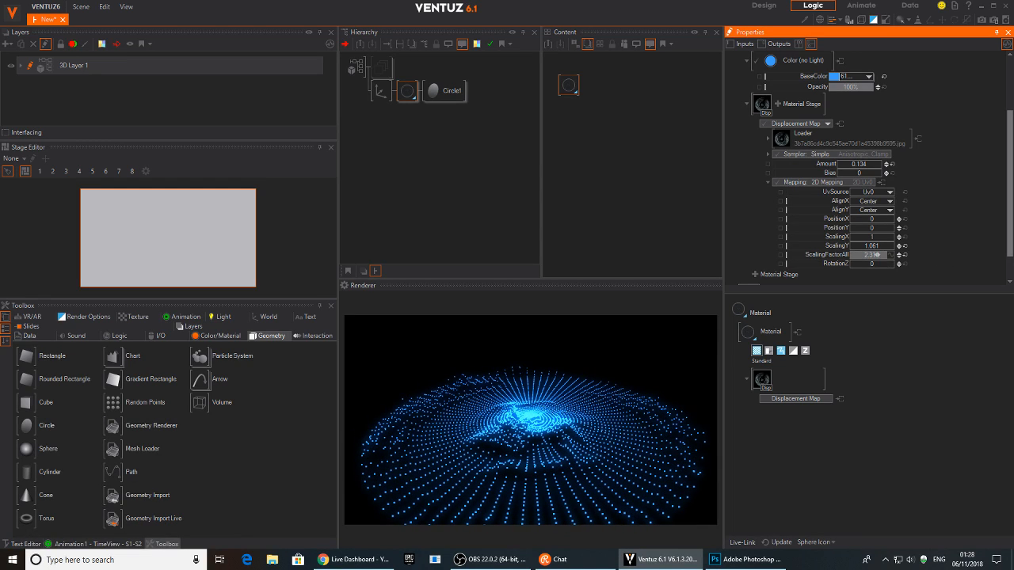
left_click(879, 256)
type("0")
key("Return")
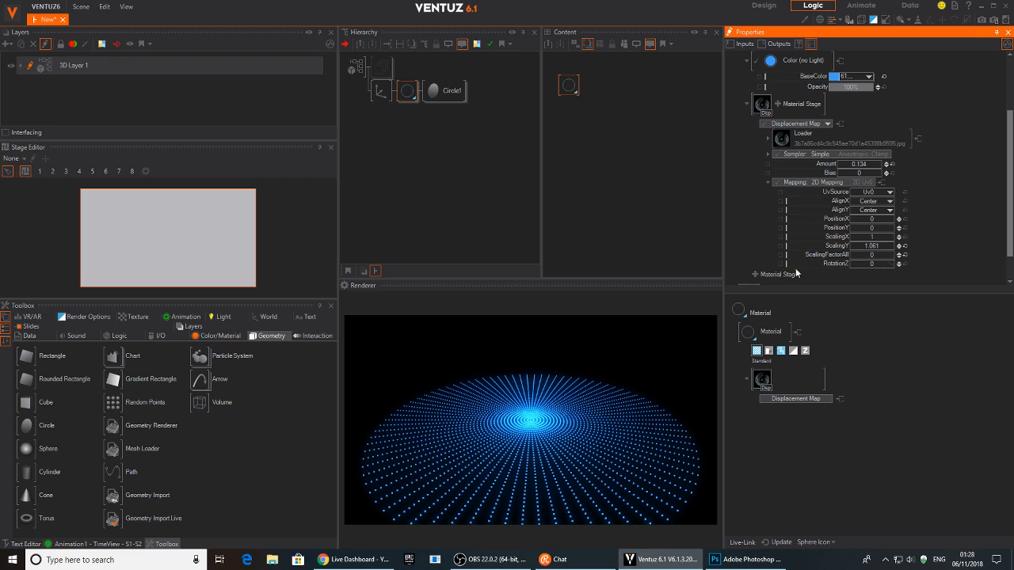
Step: Add a Mover node to the content area beside the material
double_click(609, 102)
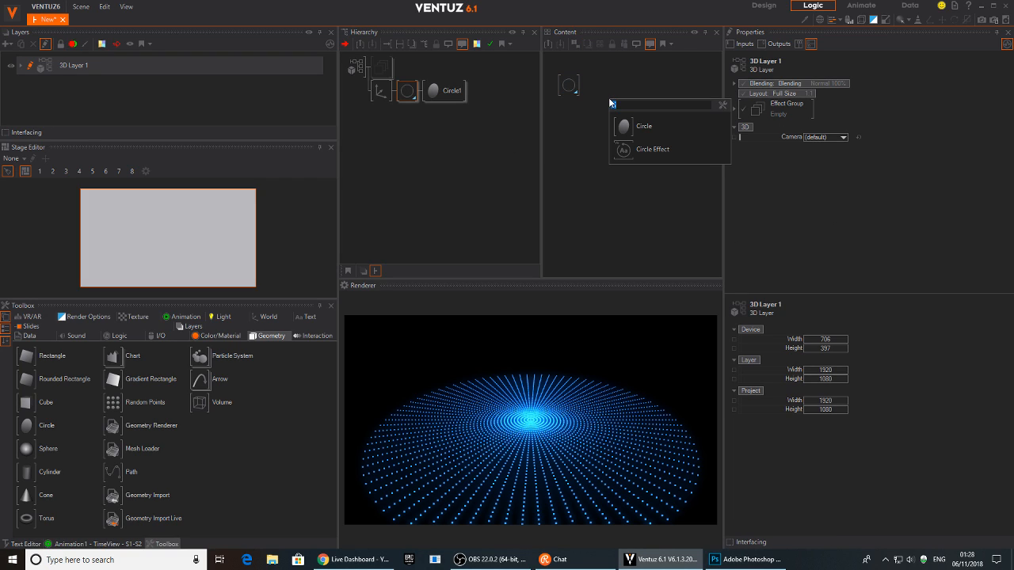
type("mover")
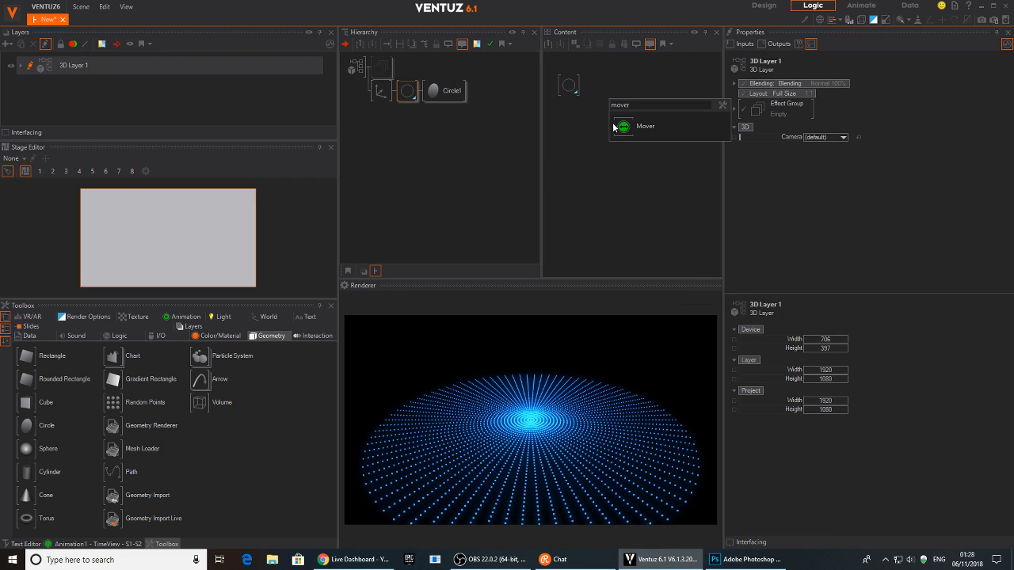
left_click(623, 126)
Step: Raise the ScalingFactorAll of the displacement map's 2D mapping to 34.49 to flatten the ripple
left_click(568, 86)
scroll(765, 217, "down", 3)
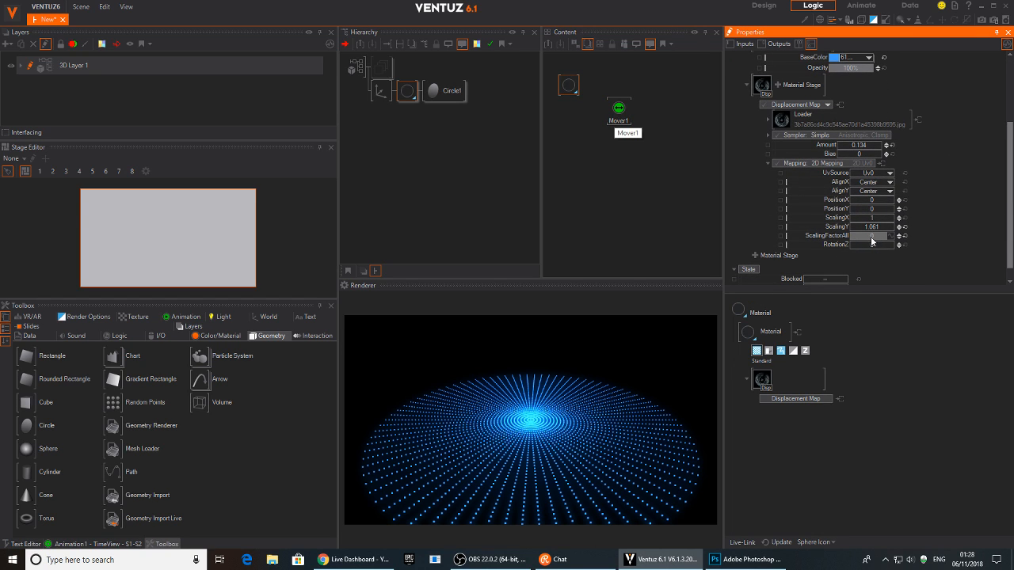
left_click_drag(872, 242, 896, 240)
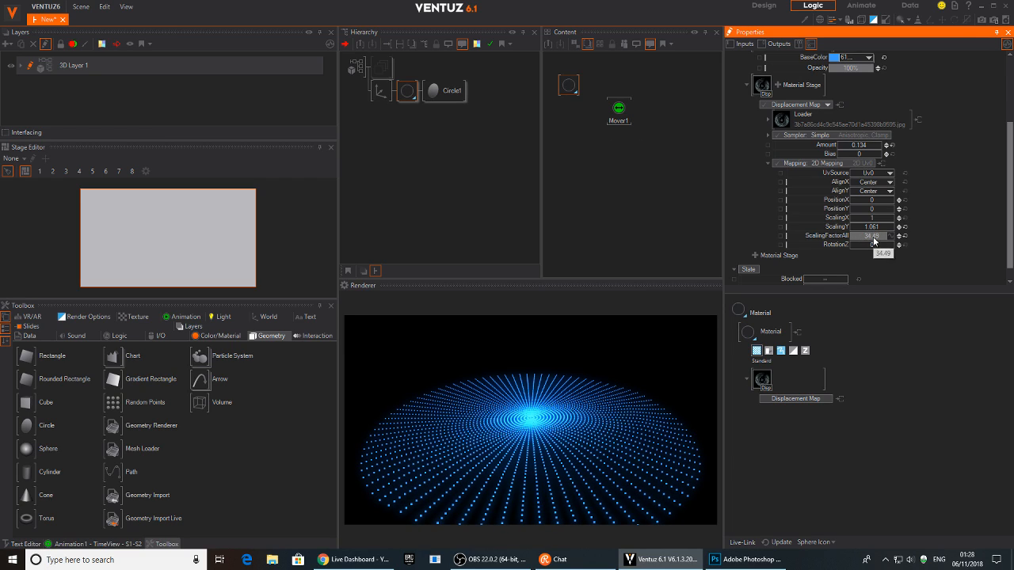
Step: Configure the Mover with Max 35, Swing disabled and the OneShot mode
left_click(617, 110)
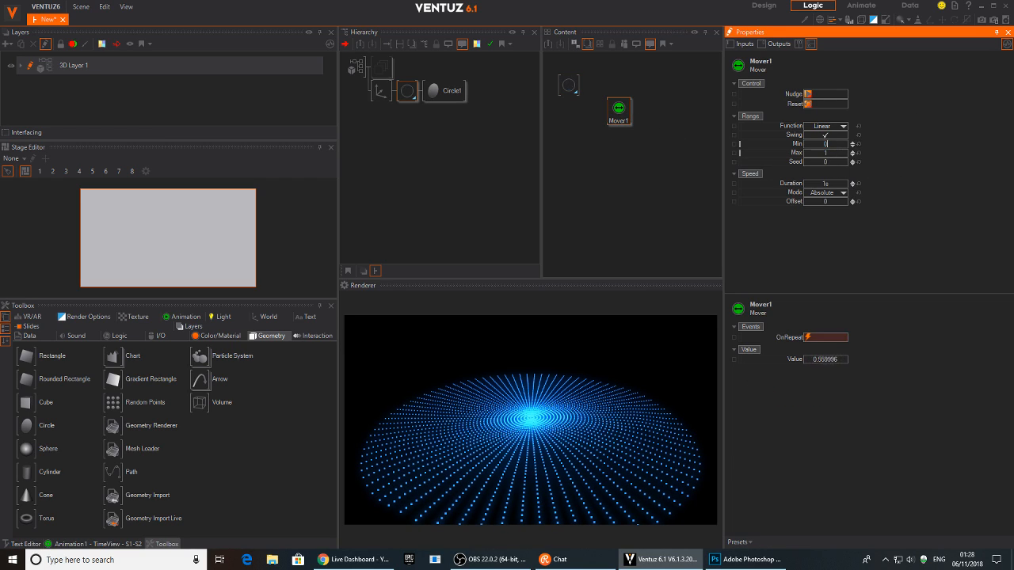
left_click(824, 152)
key("Return")
left_click(834, 137)
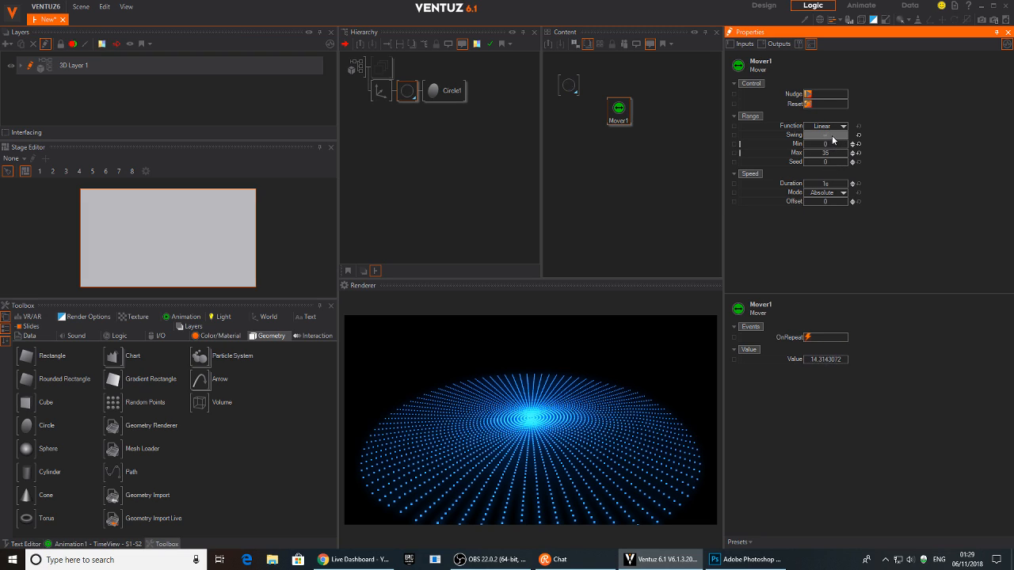
left_click(837, 192)
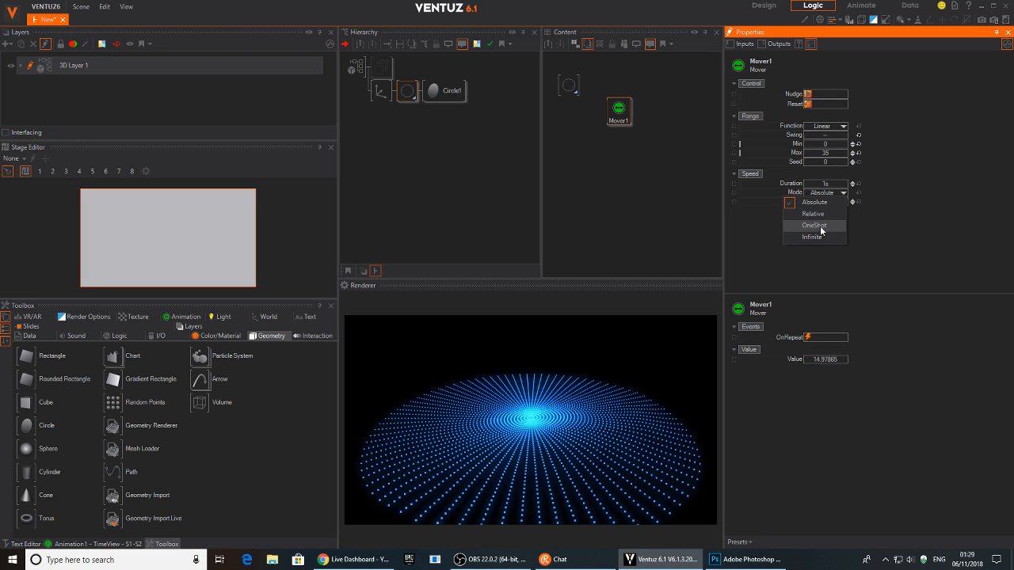
left_click(820, 228)
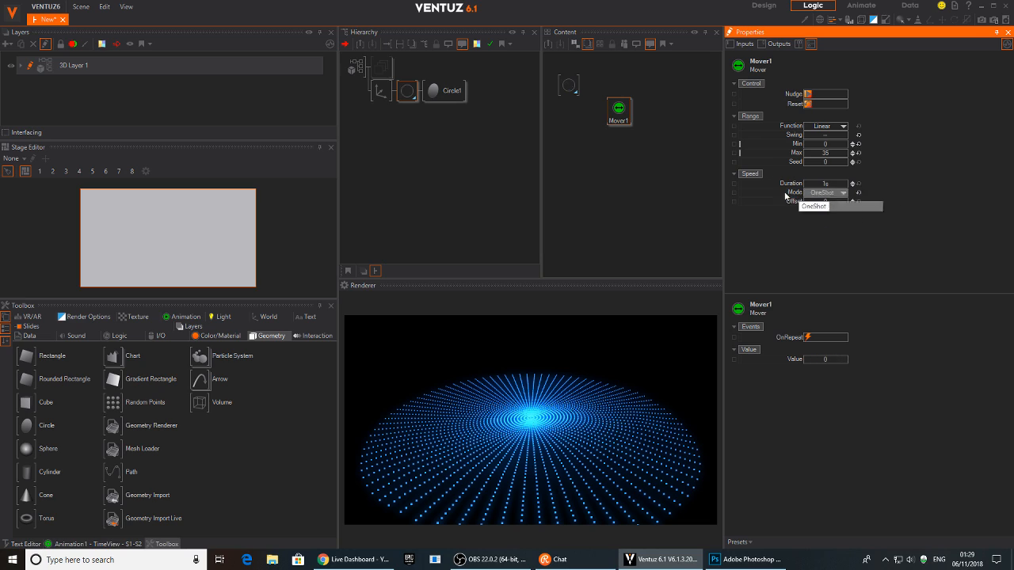
Step: Bind the displacement mapping's ScalingFactorAll to the Mover's Value and nudge the Mover to test the ripple
left_click(569, 84)
scroll(766, 217, "down", 5)
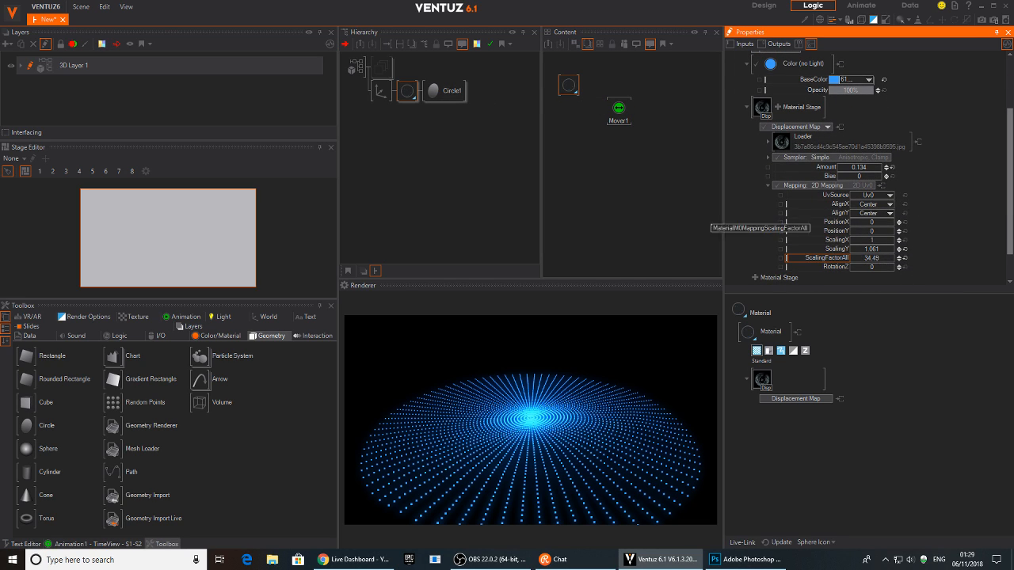
left_click_drag(705, 223, 621, 111)
left_click(621, 111)
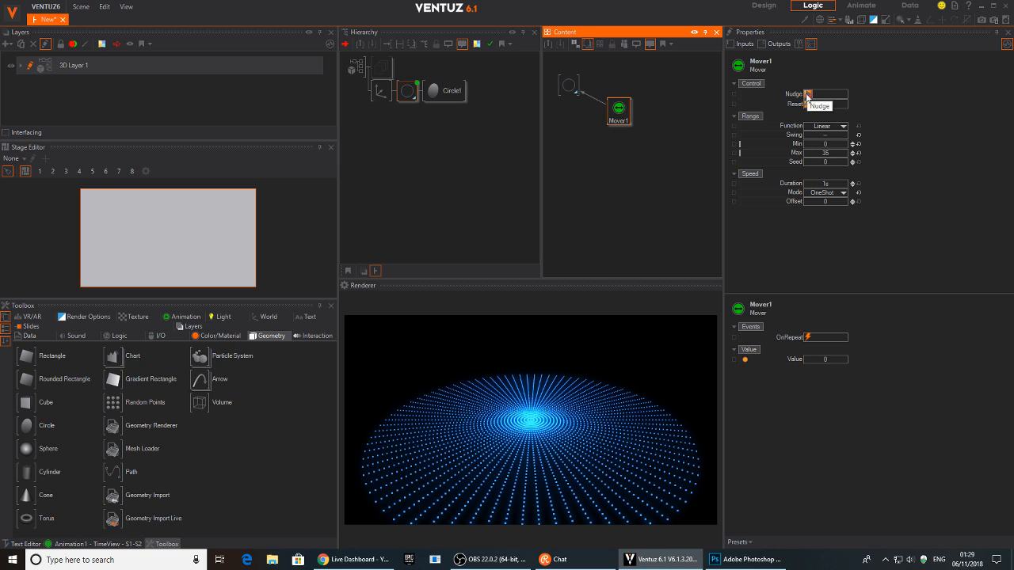
left_click(807, 96)
left_click(807, 96)
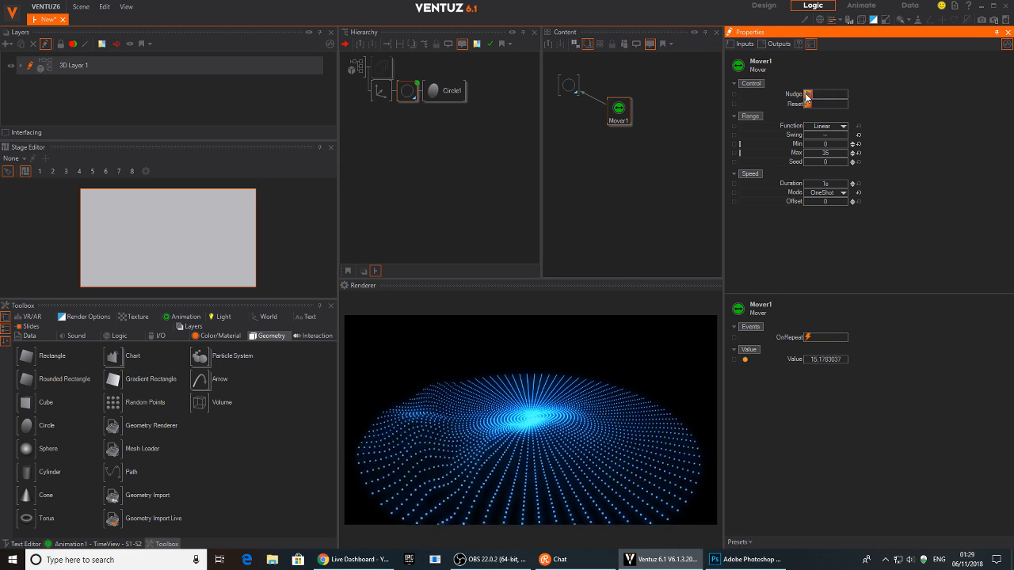
Step: Reset the axis's X rotation and Z position to 0 so that the circle faces the camera
left_click(382, 92)
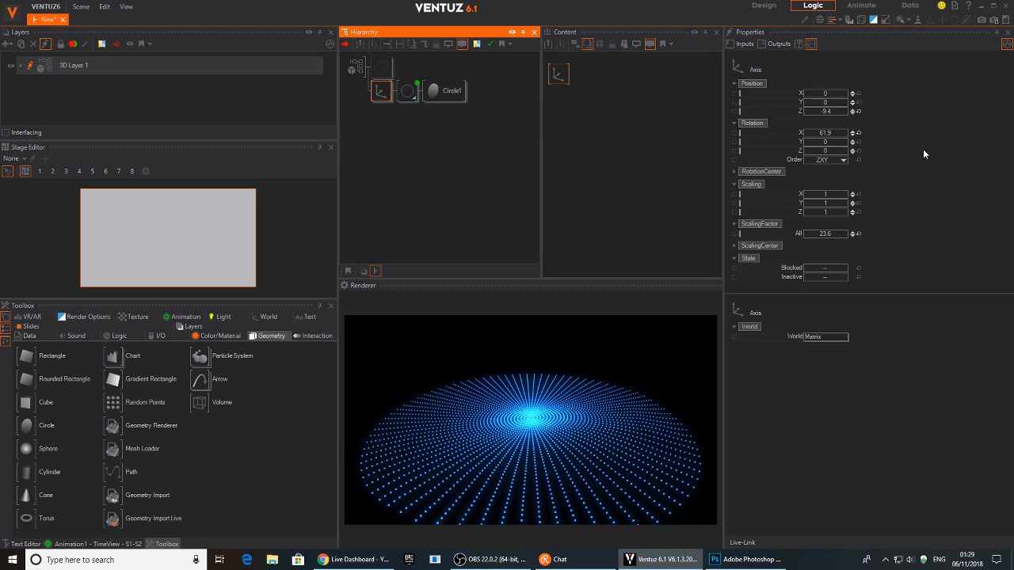
left_click(858, 133)
left_click(857, 111)
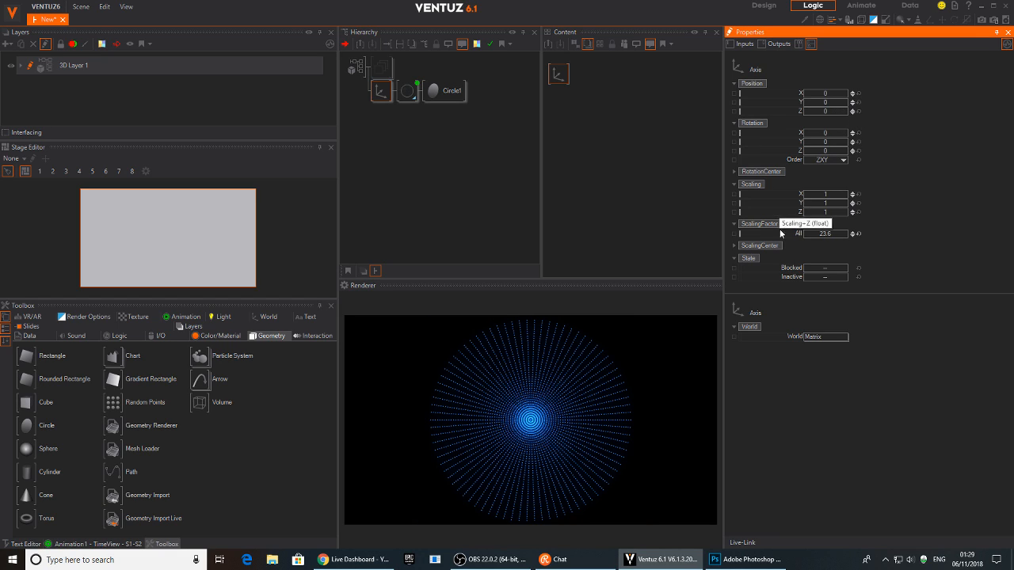
Step: Nudge the Mover to play the ripple on the front-facing circle
left_click(409, 91)
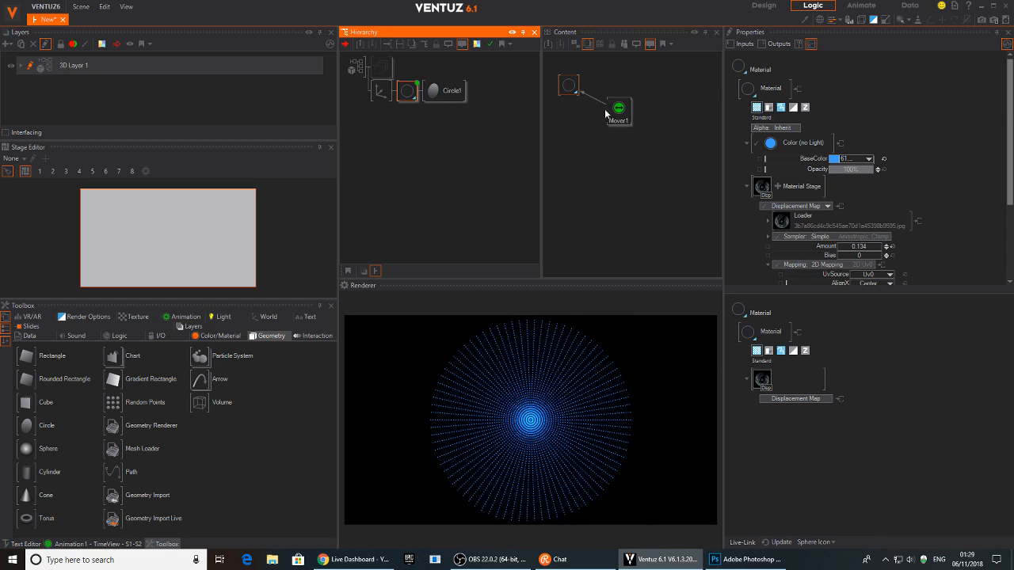
left_click(619, 109)
left_click(808, 95)
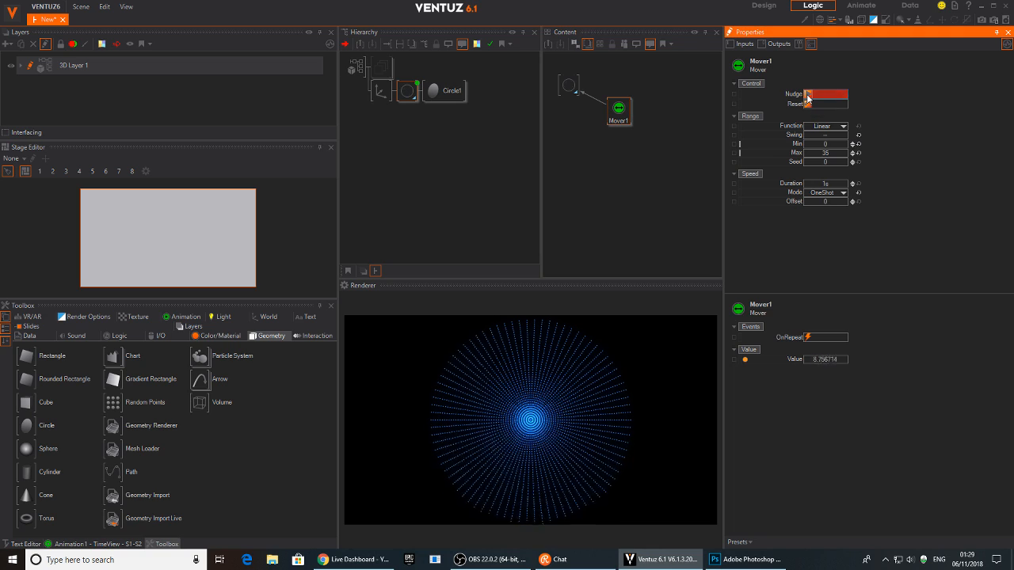
left_click(808, 95)
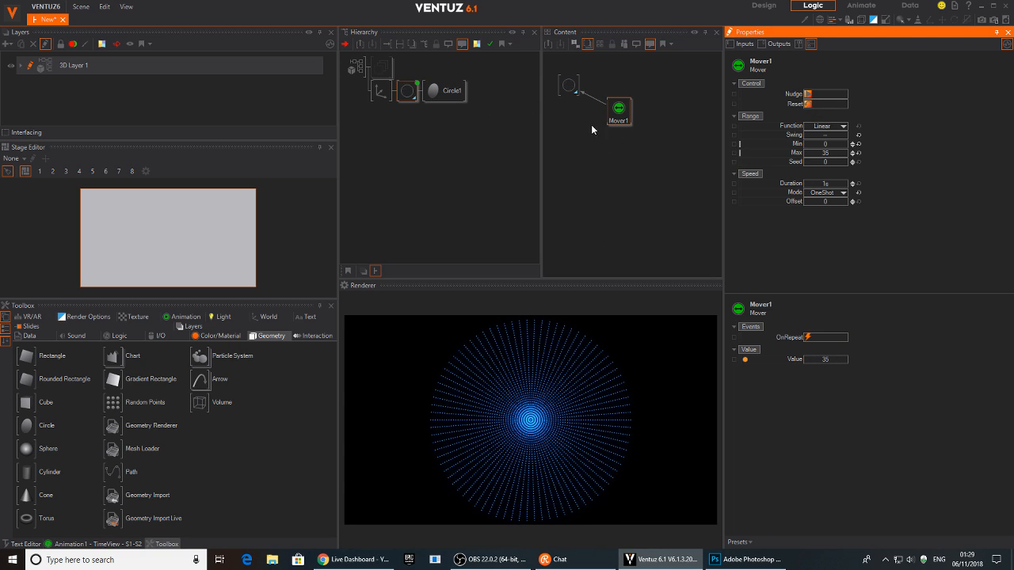
Step: Unbind ScalingFactorAll from the Mover and set the displacement map's ScalingY to 1, ScalingFactorAll to 1.481 and Amount to 0.42
left_click(589, 96)
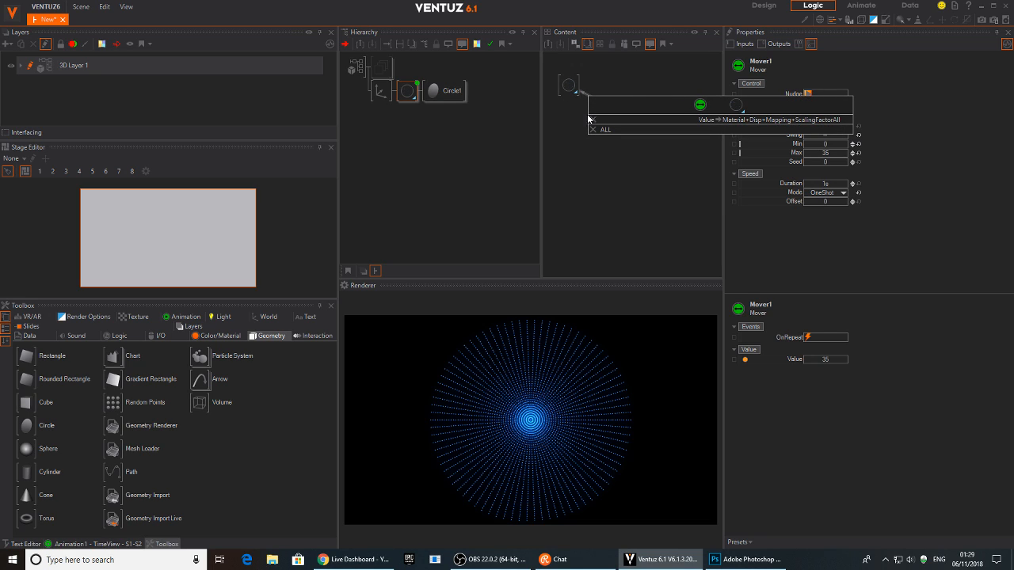
left_click(592, 120)
scroll(896, 163, "down", 3)
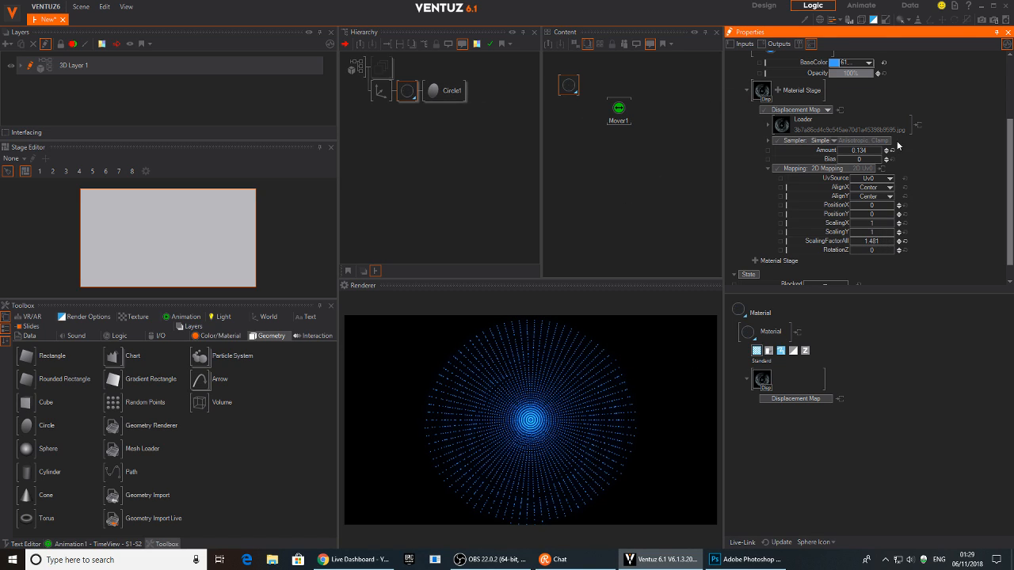
scroll(899, 167, "down", 2)
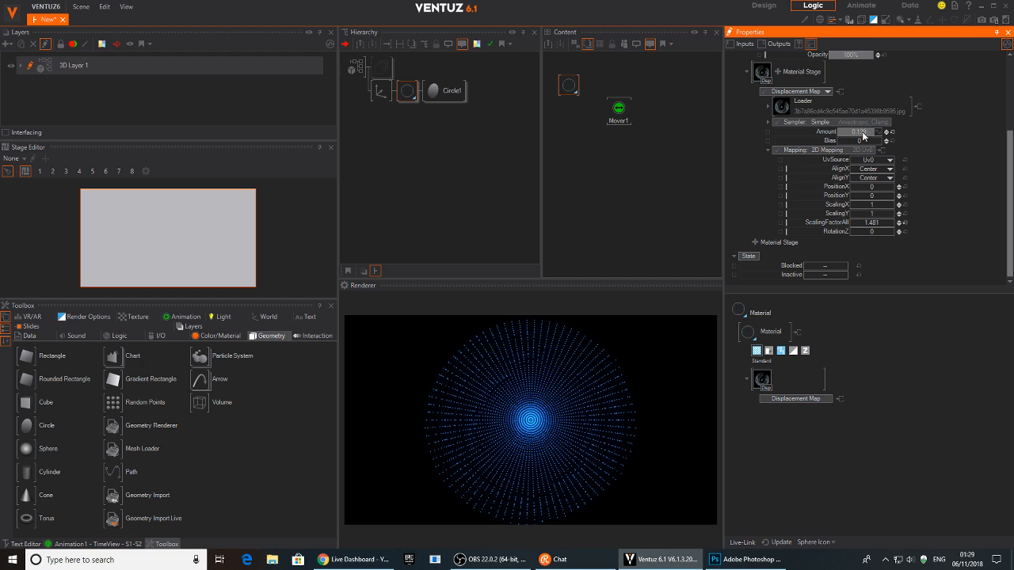
mouse_move(881, 134)
left_mouse_down()
mouse_move(837, 137)
mouse_move(882, 129)
left_mouse_up()
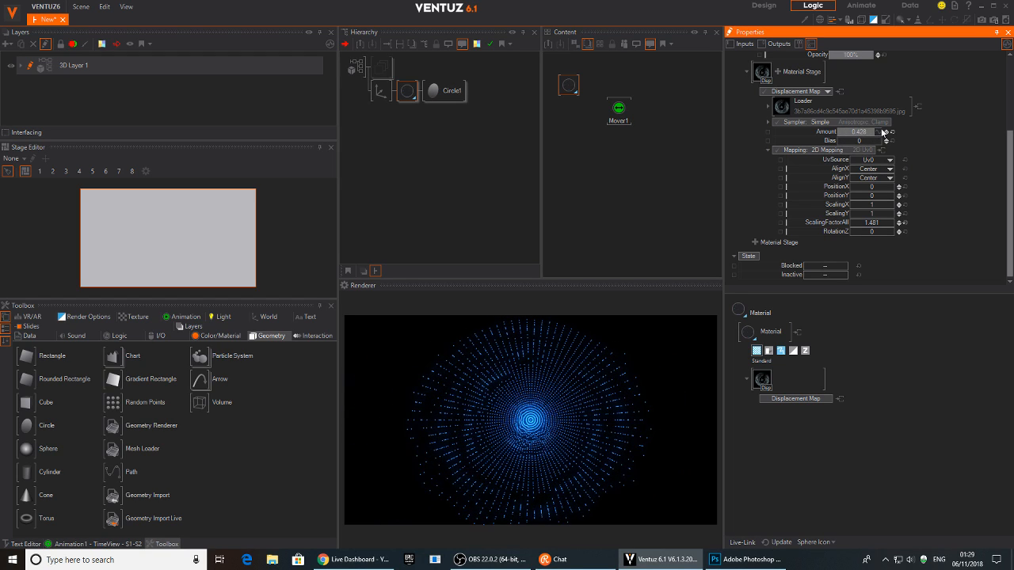
Step: Rebind the displacement mapping's ScalingFactorAll to the Mover's Value and nudge the Mover to replay the stronger ripple
left_click(567, 84)
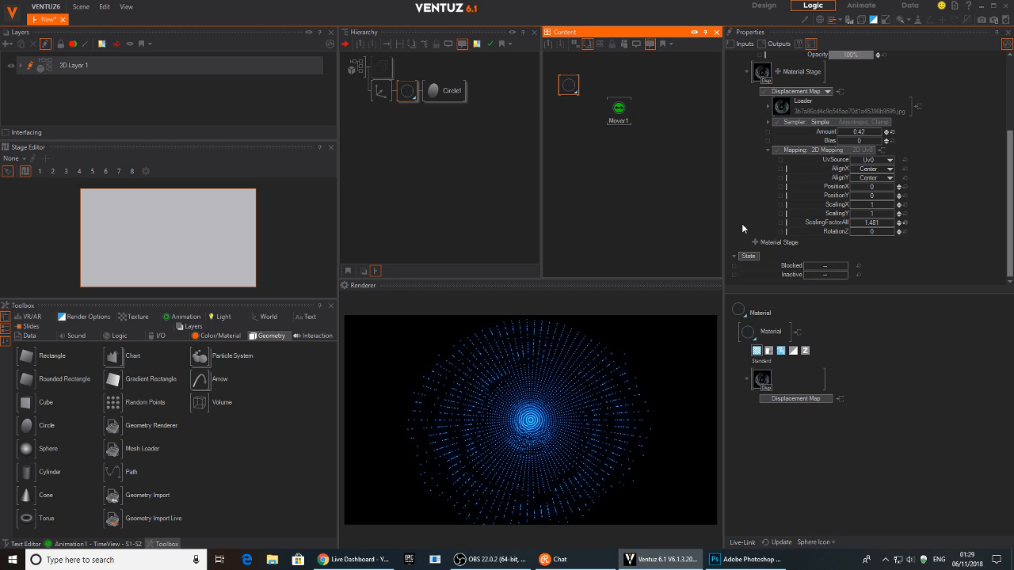
left_click_drag(827, 224, 616, 109)
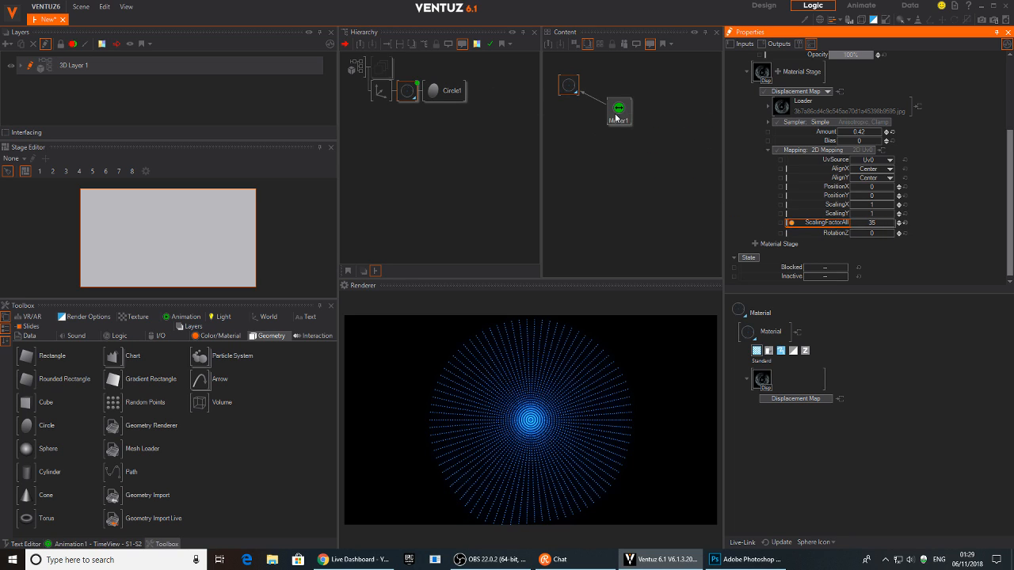
left_click(616, 111)
left_click(808, 94)
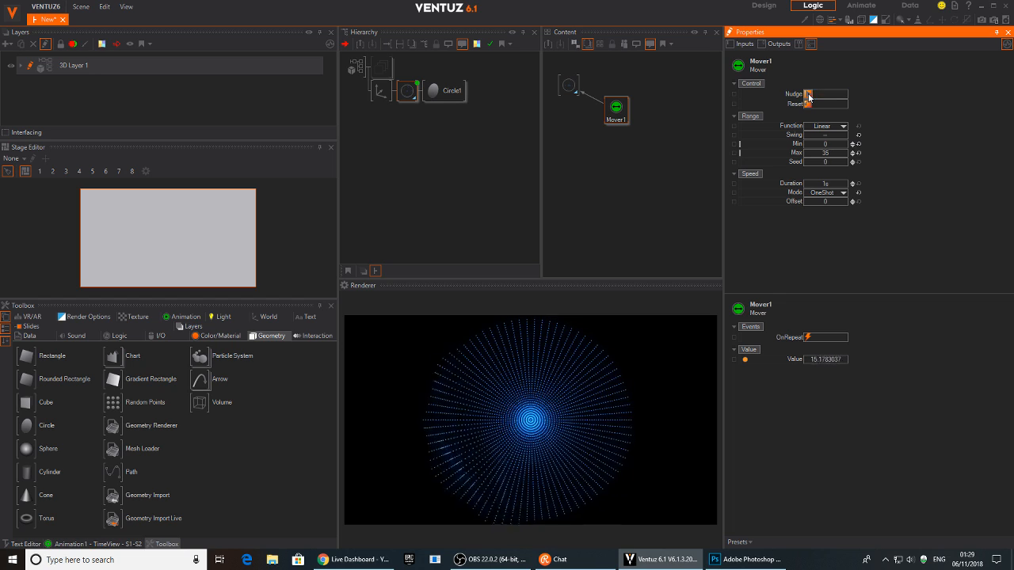
left_click(808, 94)
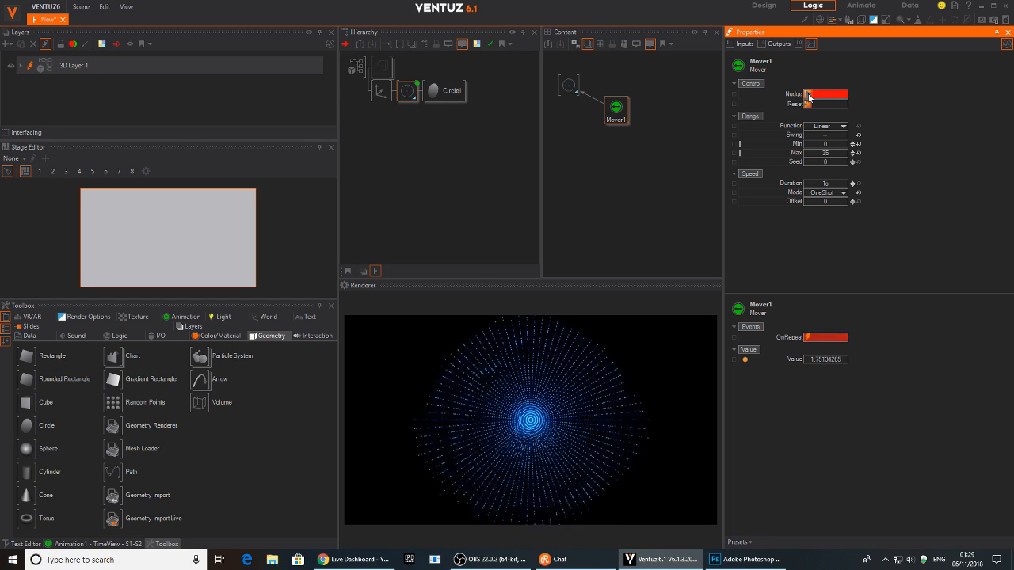
Step: Insert a Touch Button between the axis and the material in the hierarchy
left_click(435, 134)
double_click(436, 135)
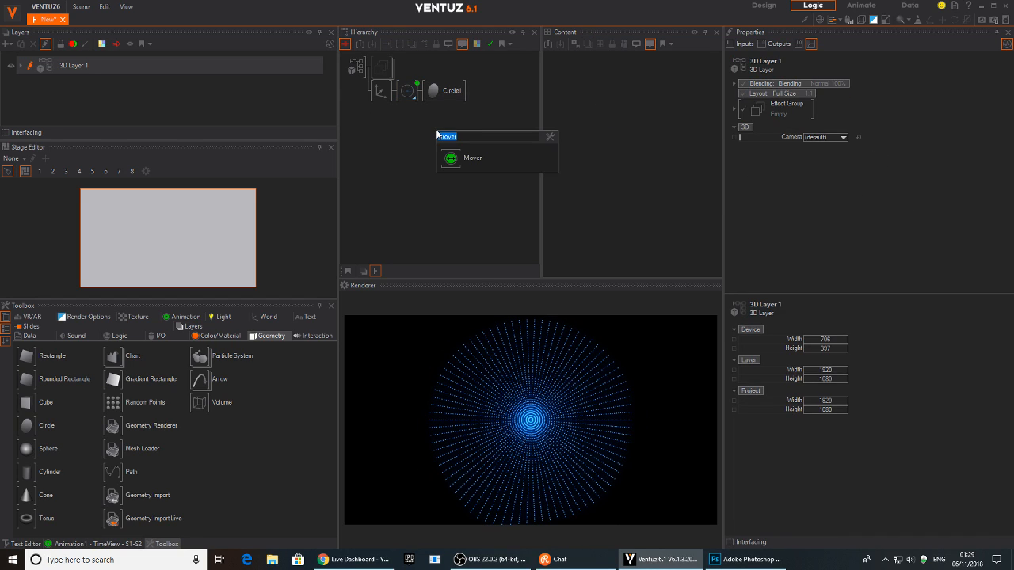
type("tou")
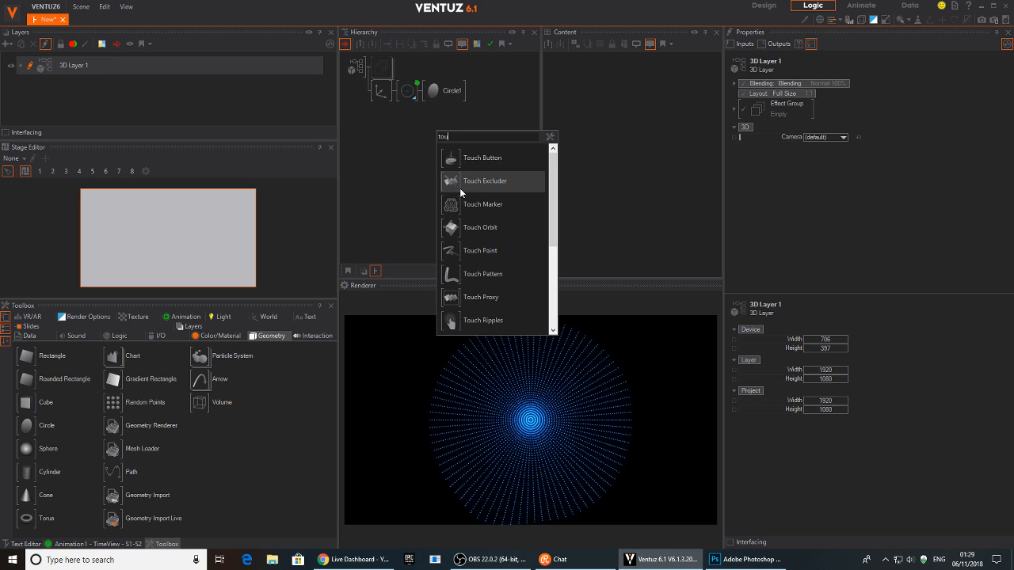
left_click_drag(448, 156, 404, 90)
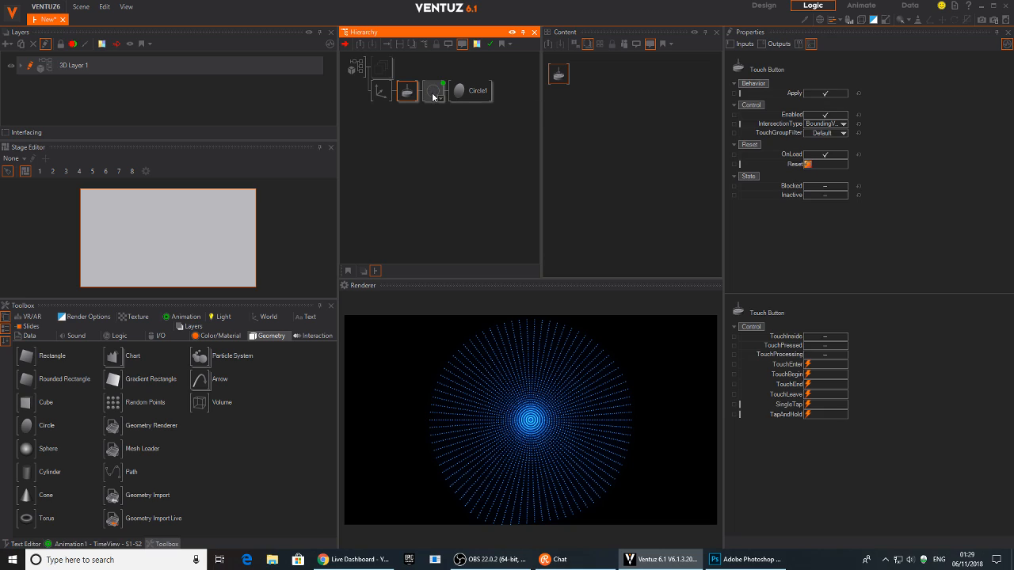
Step: Show the Touch Button alongside the material's nodes and bind one of its touch events to the Mover's Nudge
left_click(433, 95, "ctrl")
left_click(592, 80)
left_click_drag(559, 76, 653, 114)
left_click(645, 95)
left_click(617, 108)
left_click_drag(734, 94, 659, 103)
left_click(685, 124)
Step: Tap the dotted circle in the Renderer to test the touch-triggered ripple
left_click(511, 454)
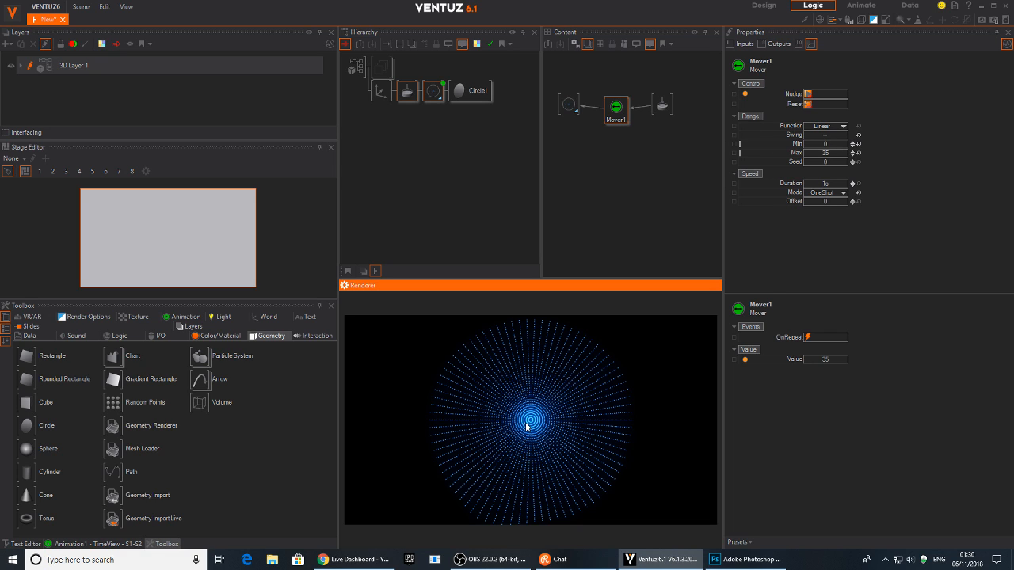
left_click(529, 425)
left_click(529, 425)
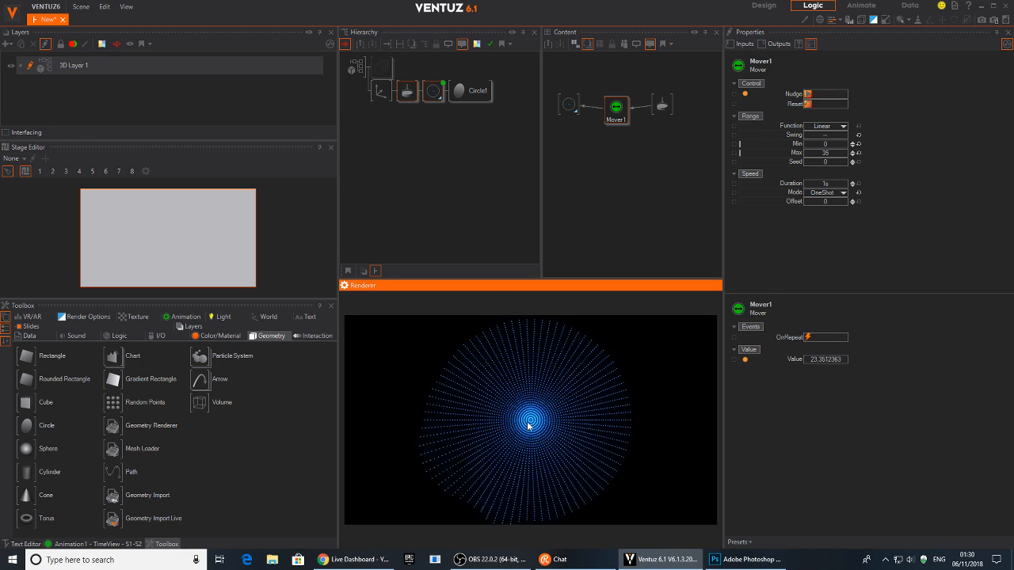
Step: Set the circle axis's X rotation to 37 and tap the dotted circle in the Renderer to replay the ripple
left_click(529, 425)
left_click(529, 426)
left_click(380, 92)
left_click_drag(824, 132, 834, 143)
left_click(550, 426)
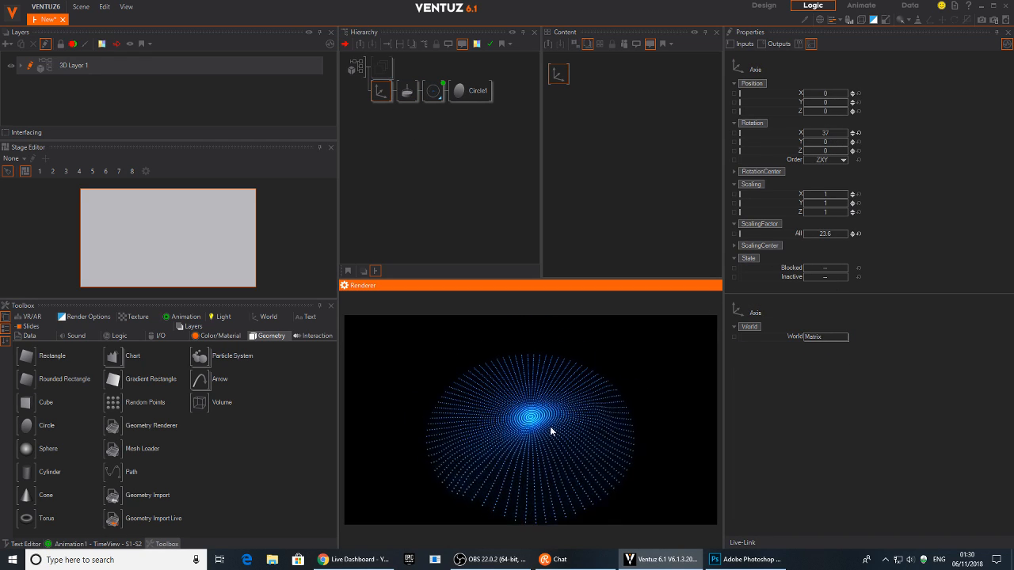
left_click(549, 426)
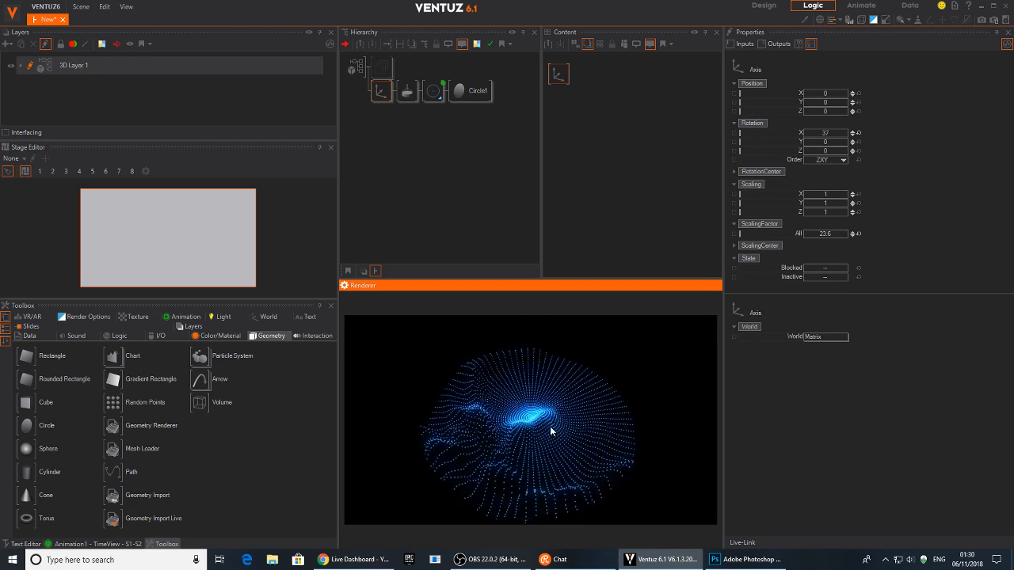
Step: Set the Mover's Duration to 0.5s and tap the dotted circle to test the faster ripple
left_click(433, 92)
left_click(766, 232)
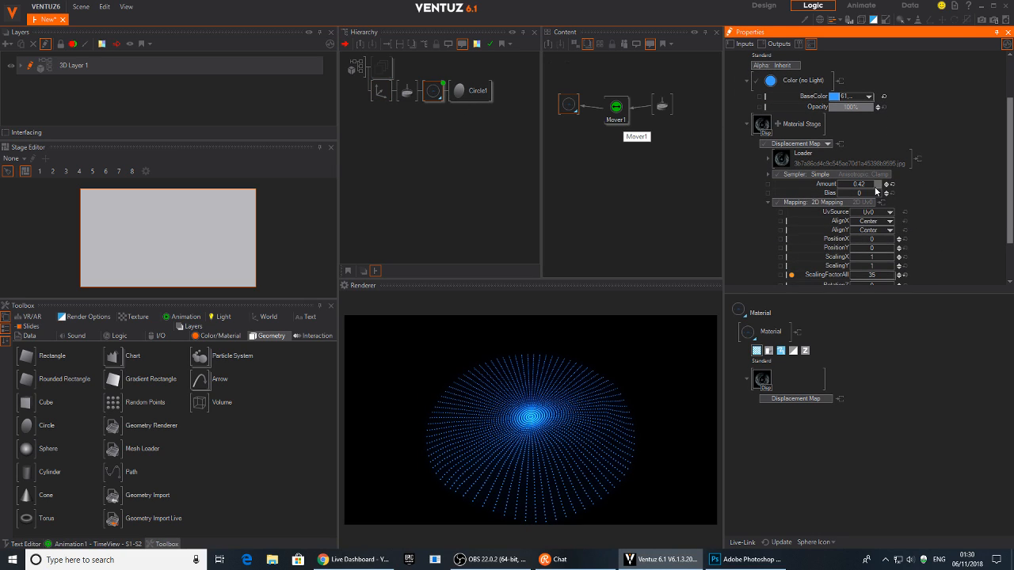
left_click(617, 125)
left_click(832, 185)
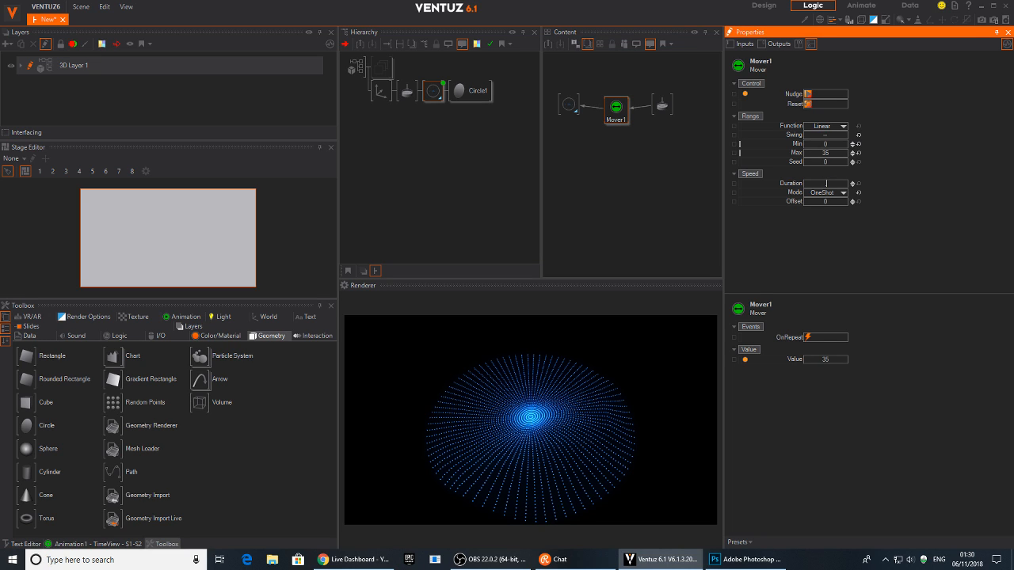
left_click(578, 402)
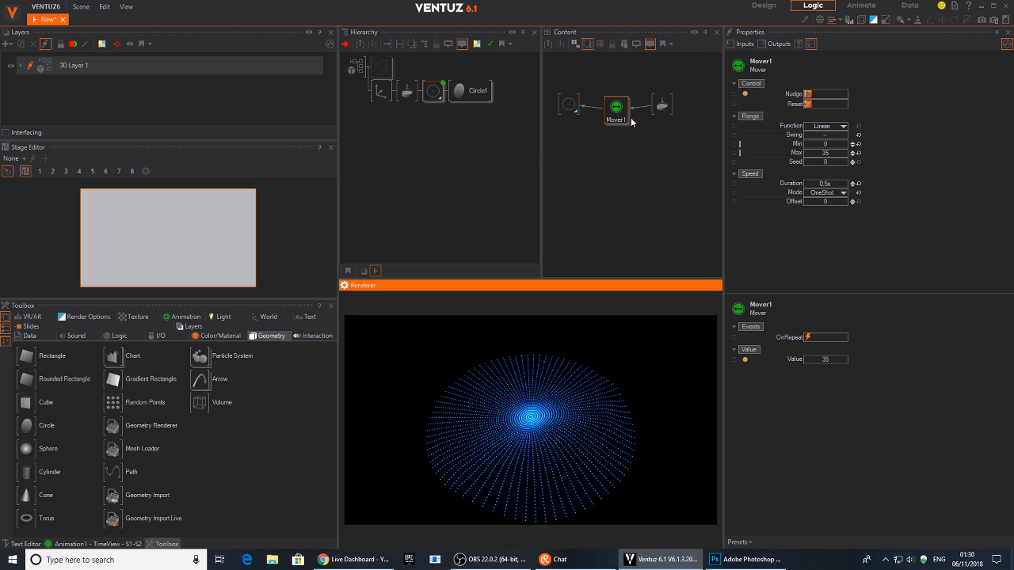
Step: Remove the material's binding to the Mover and delete the Touch Button and the Mover
right_click(600, 111)
left_click(600, 127)
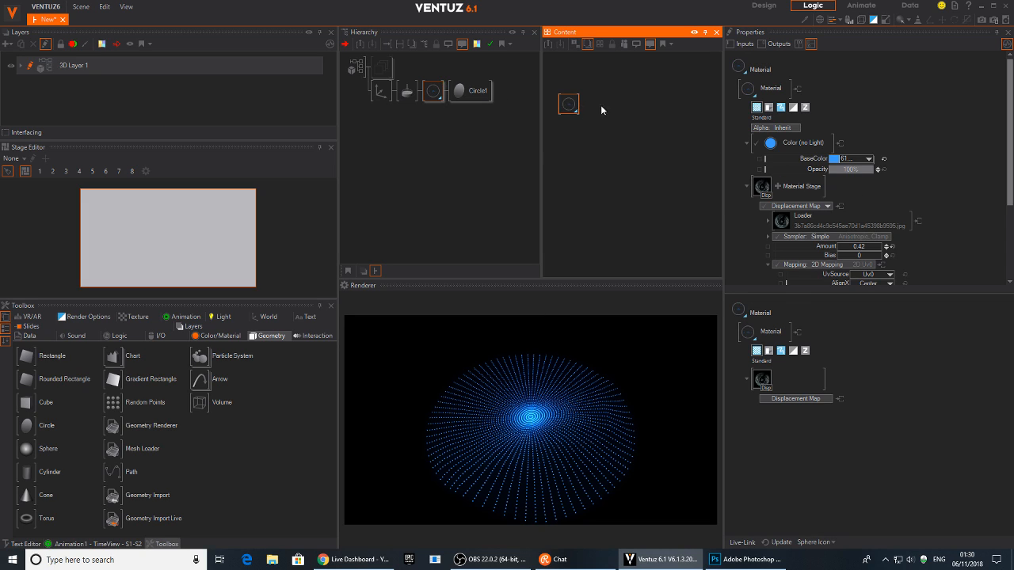
left_click(426, 96)
left_click(571, 106)
left_click(407, 94)
key("Delete")
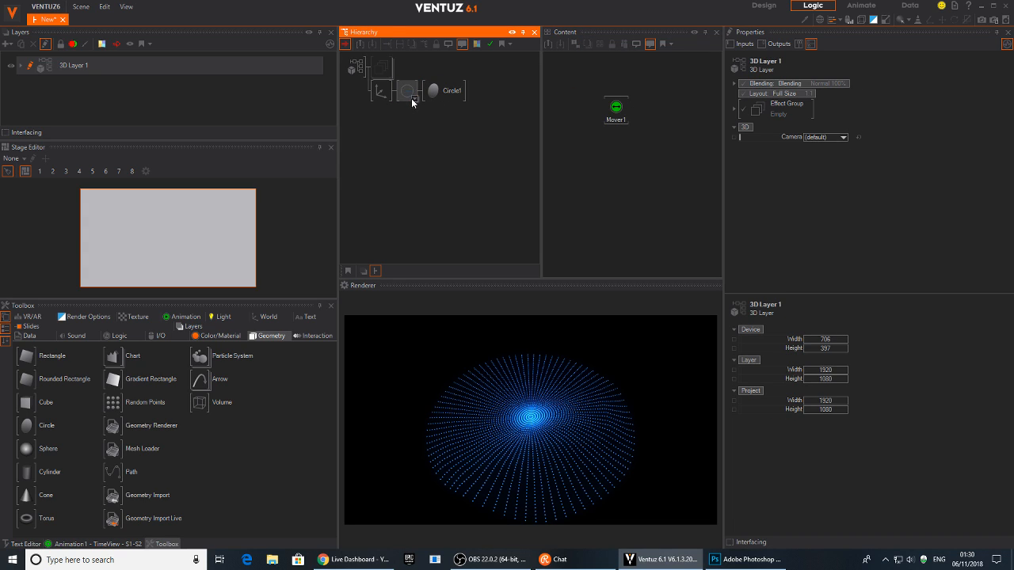
left_click(615, 118)
key("Delete")
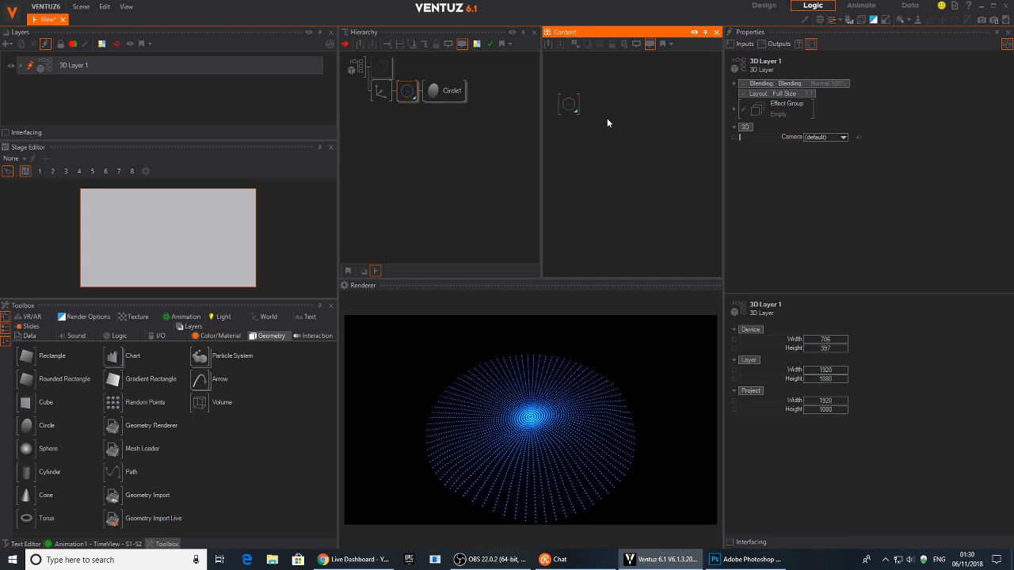
Step: Adjust the displacement mapping's ScalingFactorAll by hand until the circle's points scatter into concentric peaks
scroll(902, 183, "down", 3)
middle_click_drag(931, 249, 932, 198)
left_click(905, 223)
left_click_drag(873, 226, 907, 227)
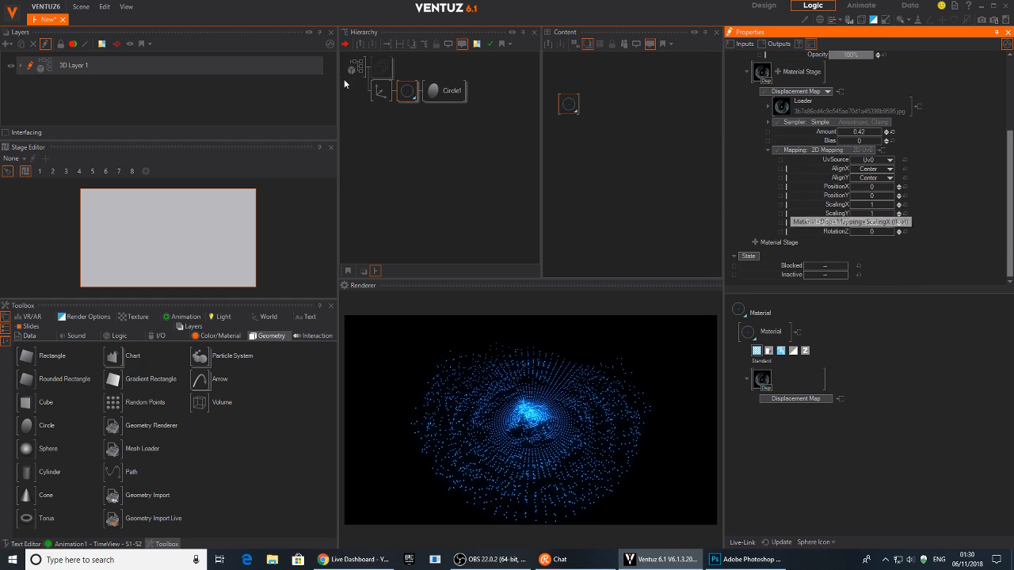
Step: Tilt the circle's axis to an X rotation of 83.4 for a nearly edge-on view of the particles
left_click(381, 91)
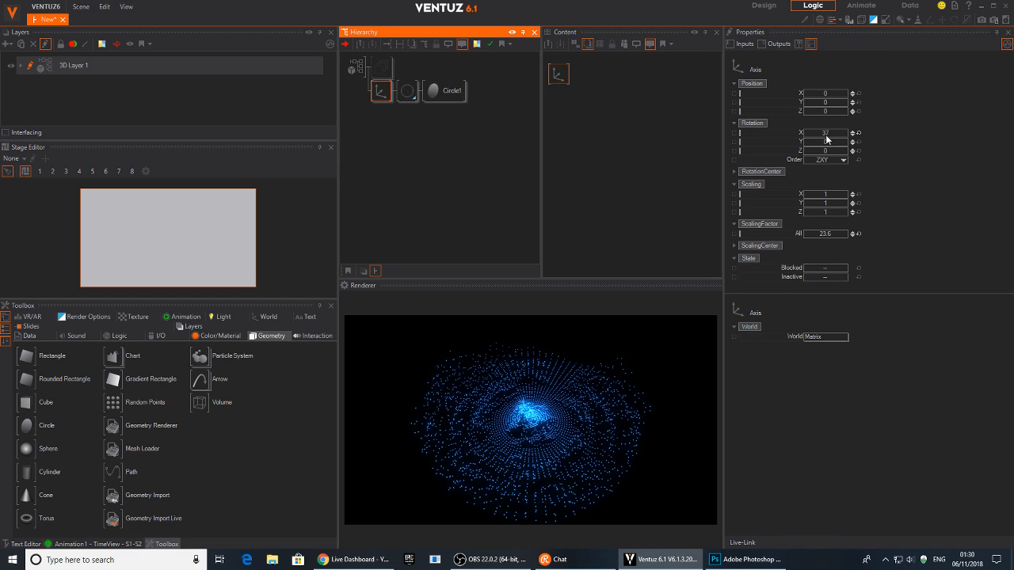
left_click_drag(826, 139, 810, 134)
left_click(412, 97)
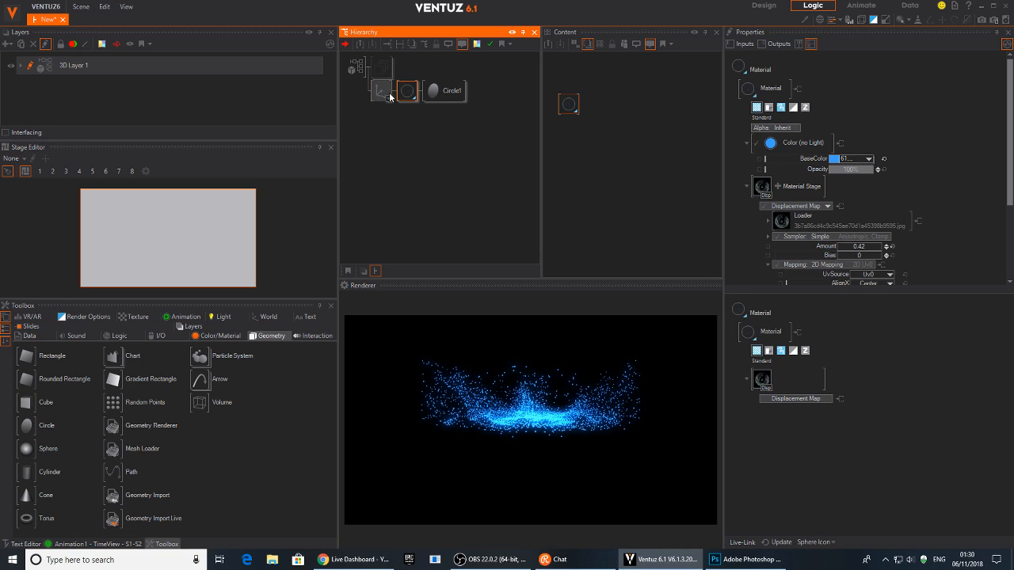
Step: Add a second Axis to the layer's hierarchy and attach a Cylinder to it
left_click(387, 97)
double_click(387, 125)
type("axis")
key("Down")
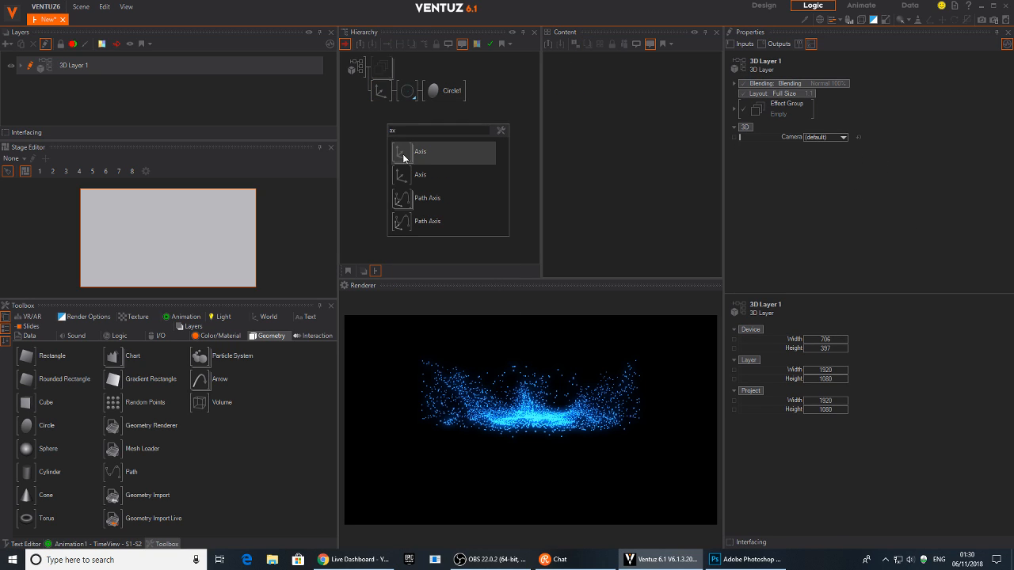
key("Return")
double_click(412, 135)
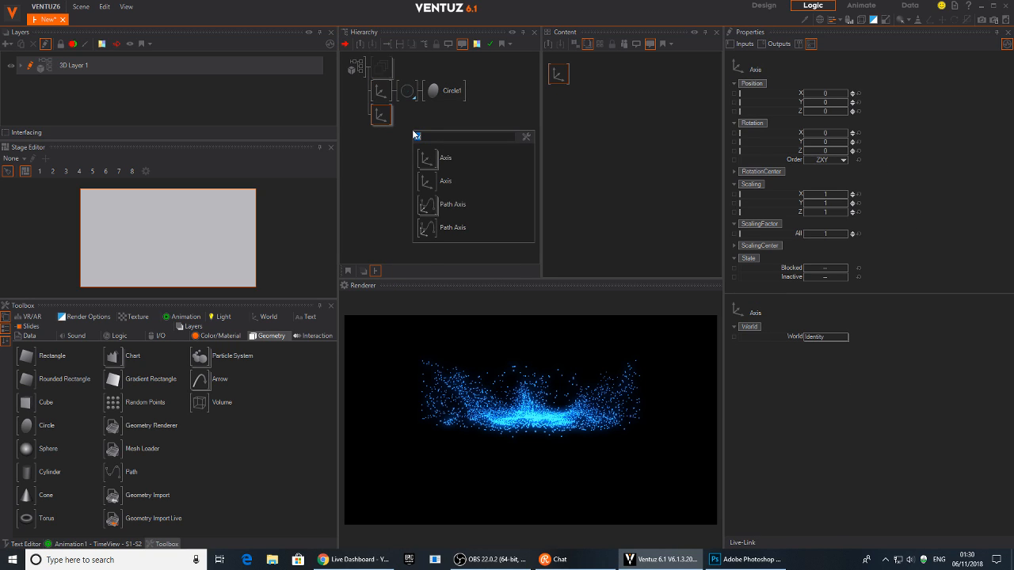
type("cy")
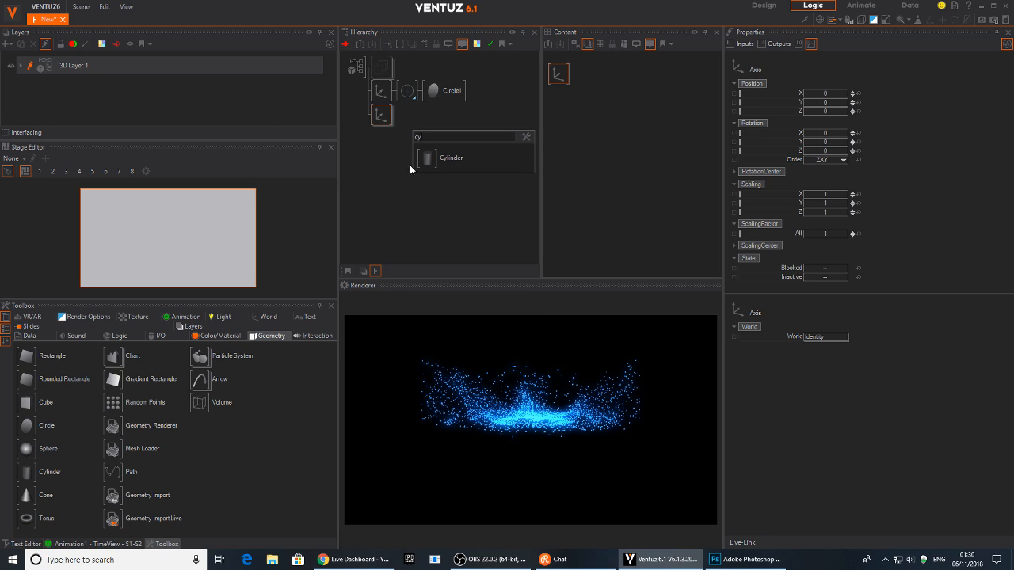
key("Down")
key("Return")
Step: Scale the cylinder's axis to 16.1, set its X rotation to 90, and lower it beneath the blue particles
left_click(381, 124)
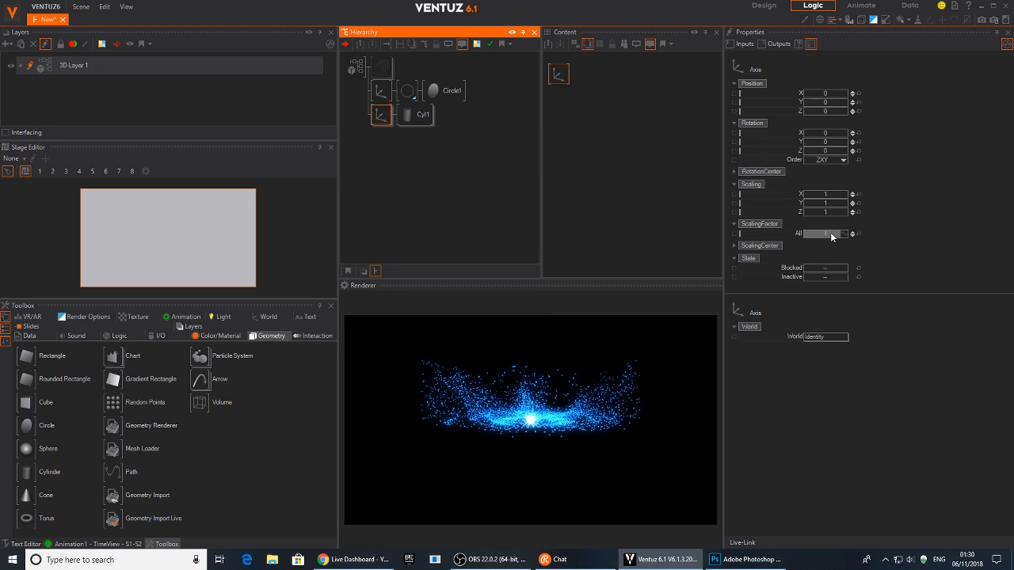
left_click_drag(830, 236, 827, 137)
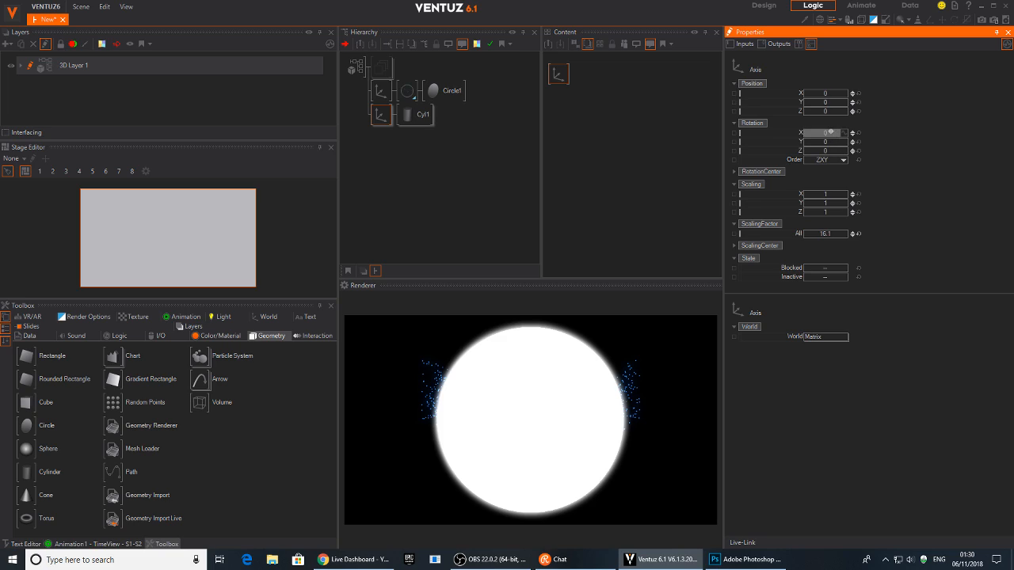
type("90")
key("Return")
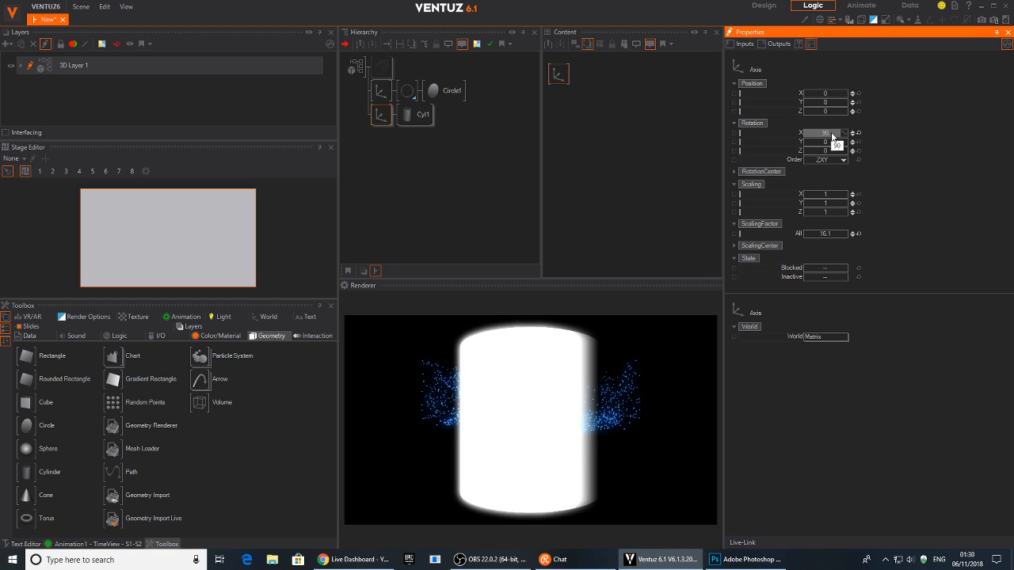
left_click_drag(828, 102, 763, 227)
Step: Set the circle axis's X rotation to 90 and reduce its overall scaling to match the cylinder's width
left_click(379, 90)
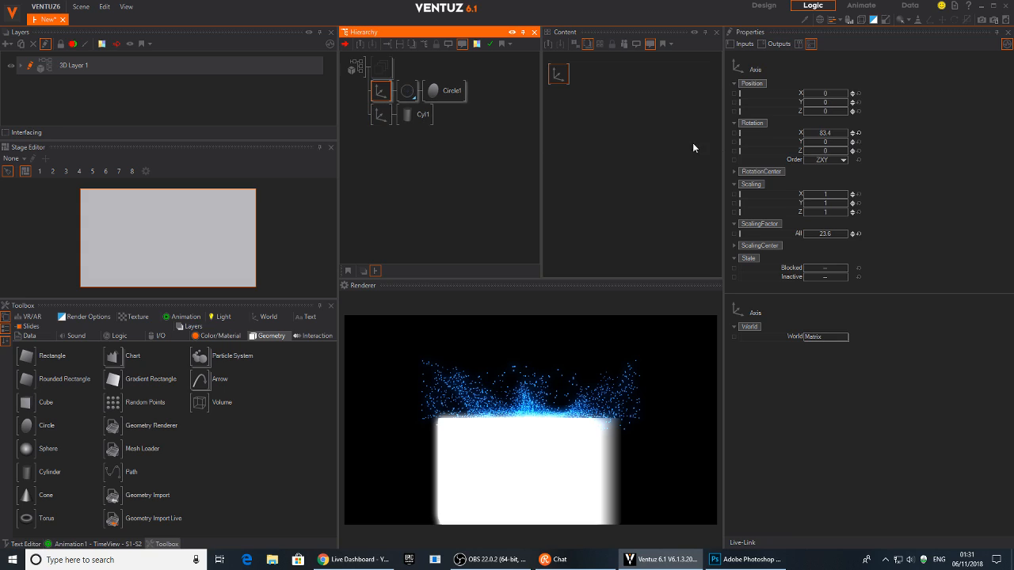
left_click(823, 135)
type("90")
key("Return")
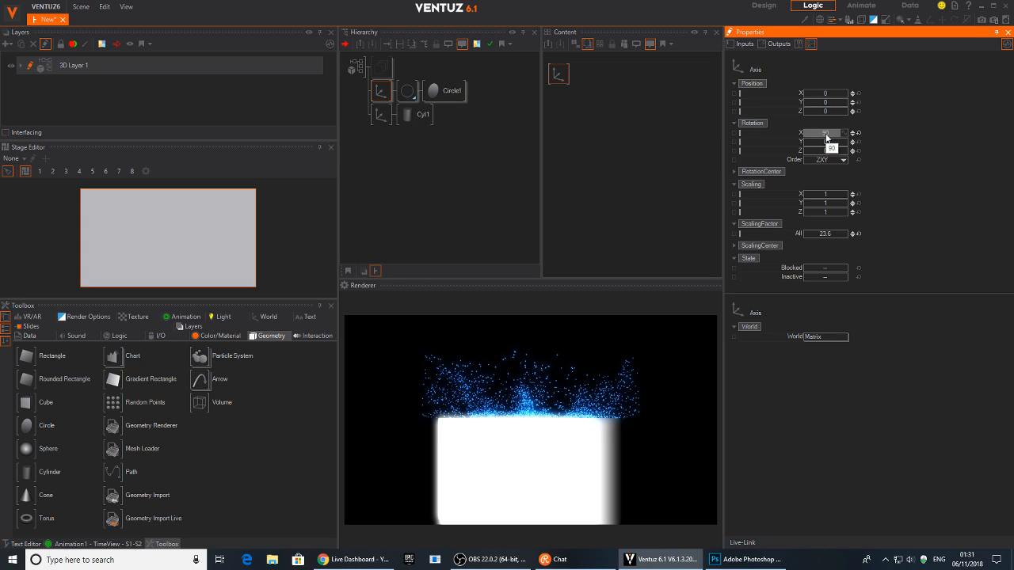
left_click_drag(832, 236, 824, 231)
Step: Add a parent Axis to the hierarchy and place both the circle and cylinder branches beneath it
left_click(383, 147)
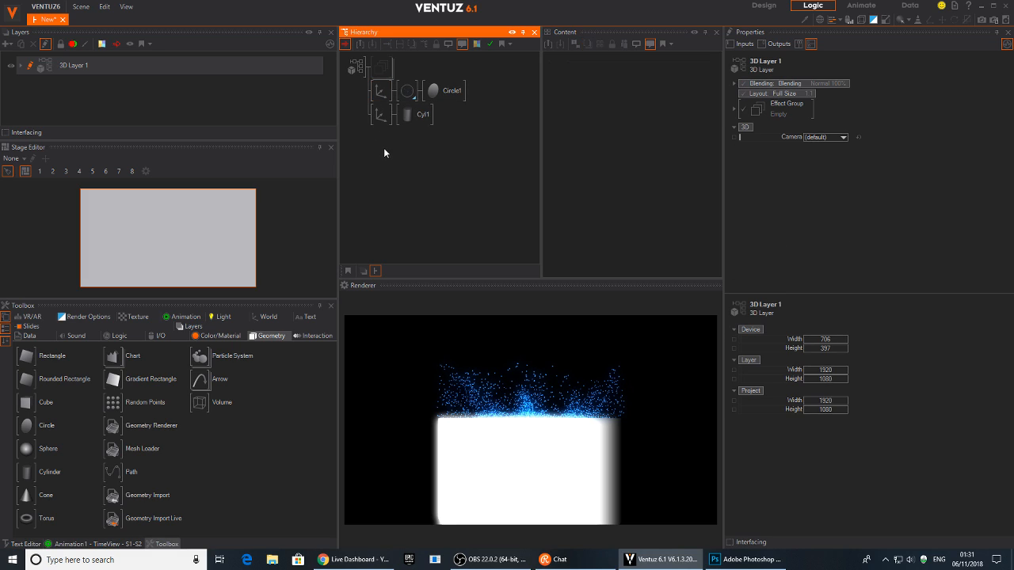
type("ax")
left_click_drag(398, 173, 394, 96)
left_click(380, 121)
Step: Tilt the parent axis on X to bring the cylinder's top face into view
left_click(383, 94)
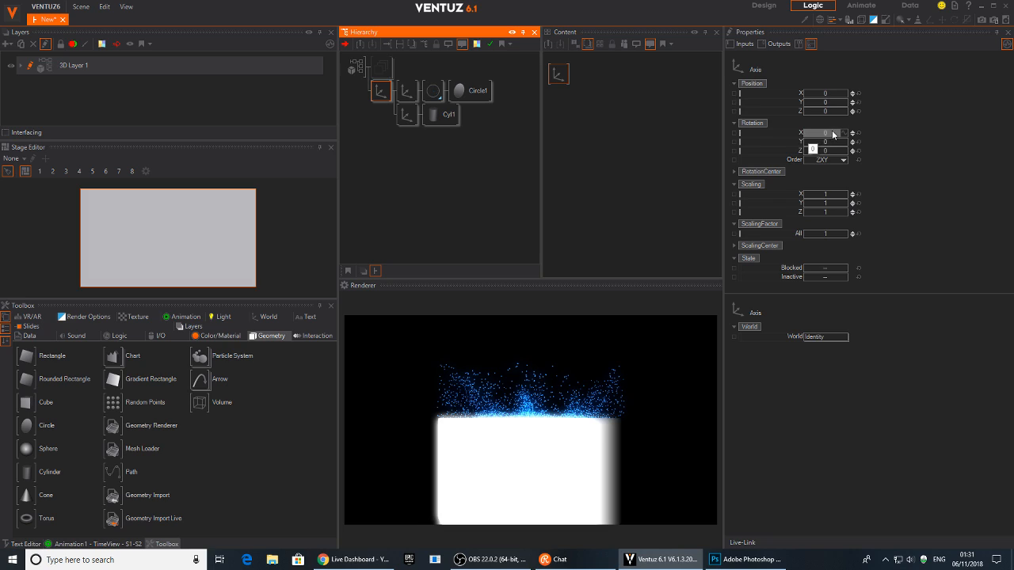
left_click_drag(832, 133, 818, 133)
double_click(430, 156)
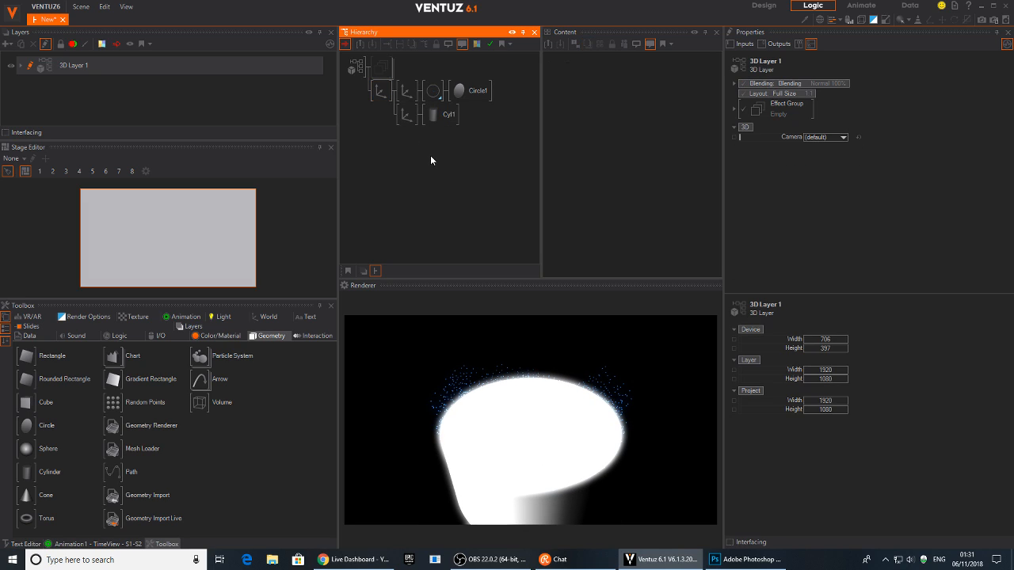
type("movie")
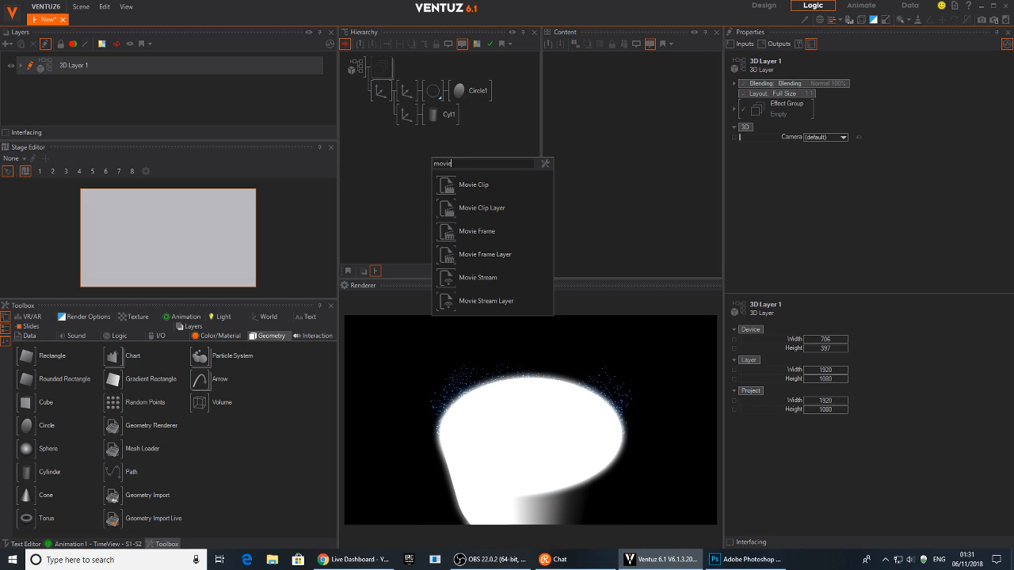
key("BackSpace")
key("BackSpace")
key("BackSpace")
key("BackSpace")
key("BackSpace")
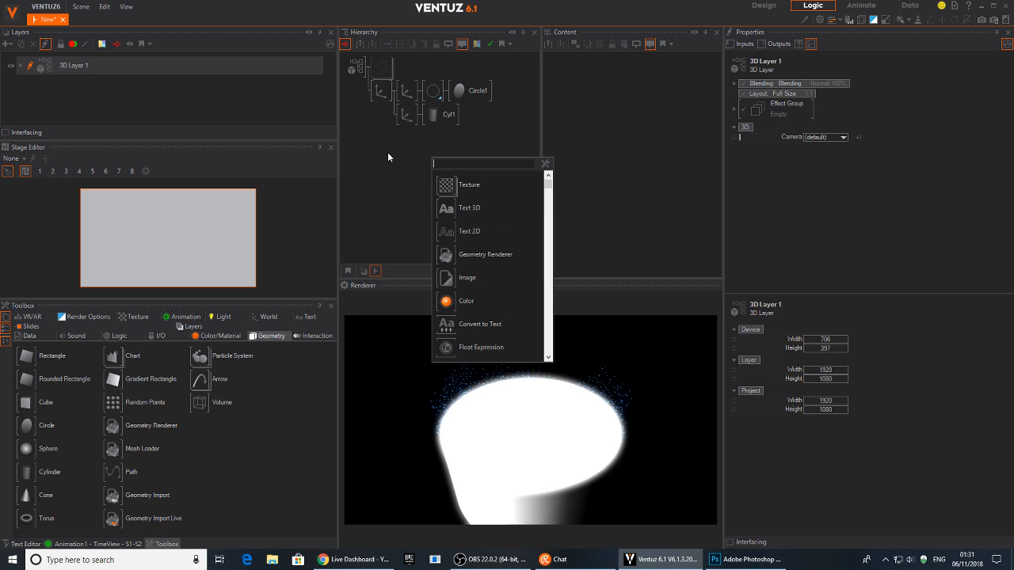
Step: Insert a Material for the Cyl1 cylinder and change its shading from Base Color to Phong
type("mat")
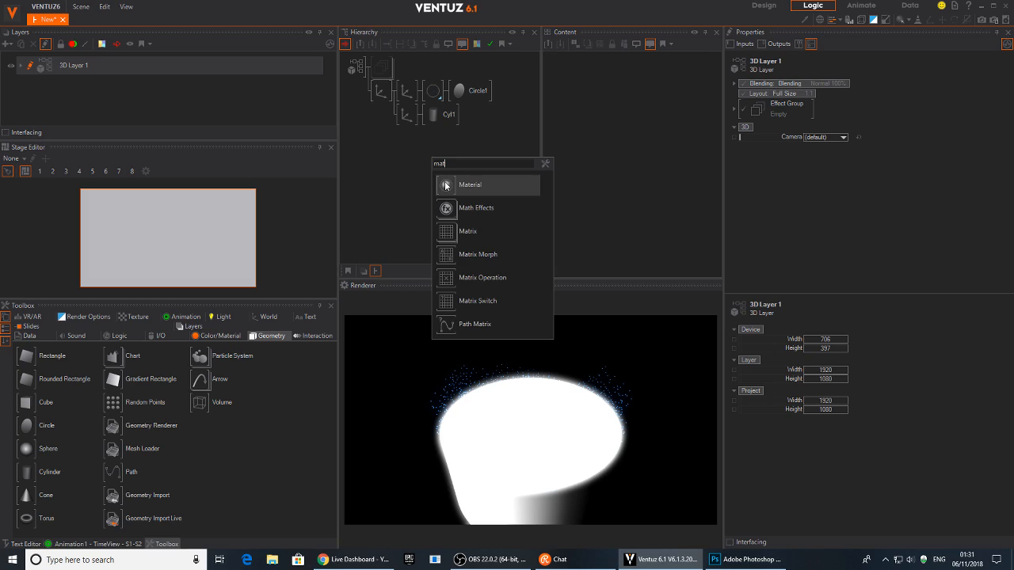
left_click(445, 185)
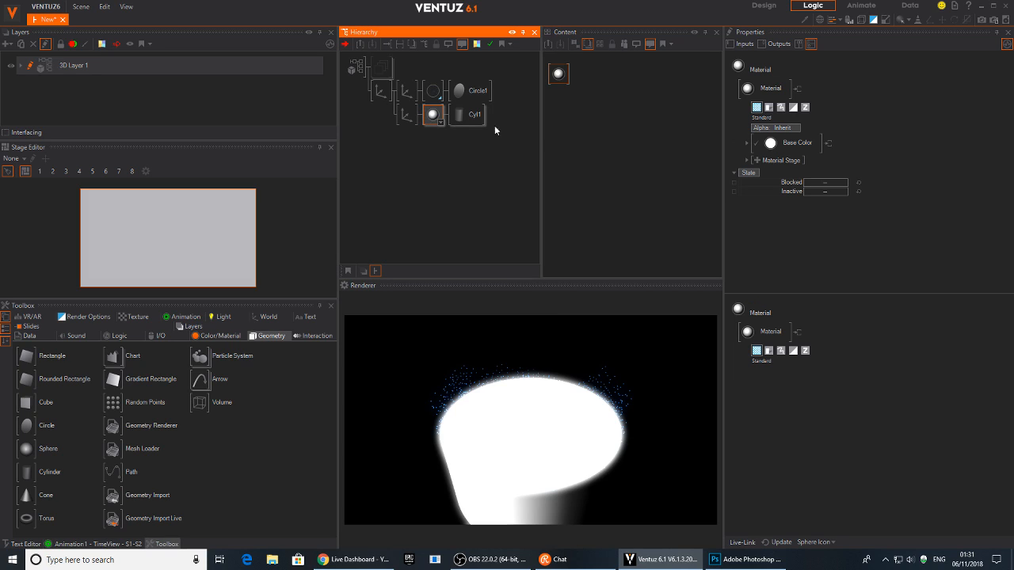
left_click(800, 142)
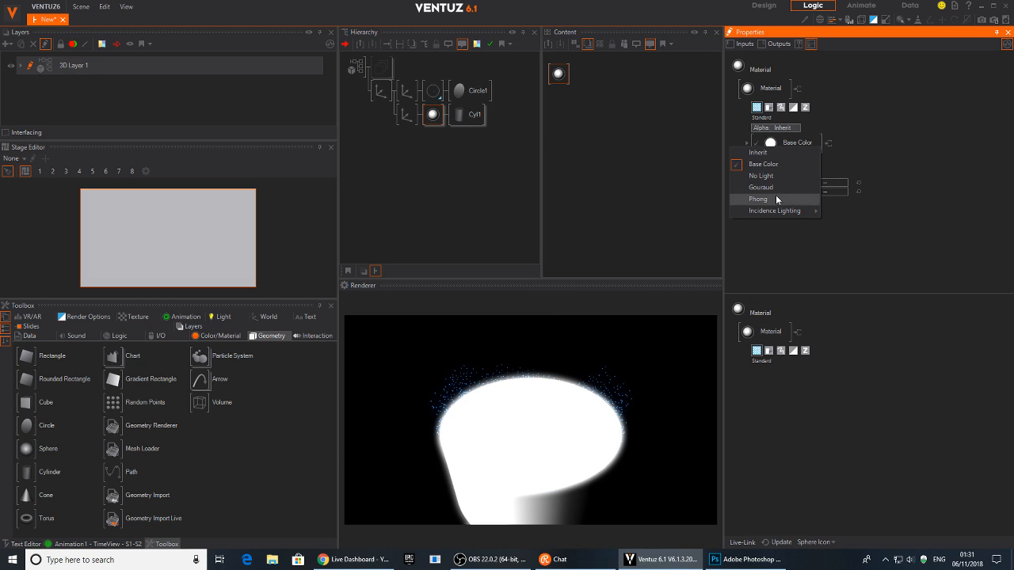
left_click(776, 198)
left_click(746, 144)
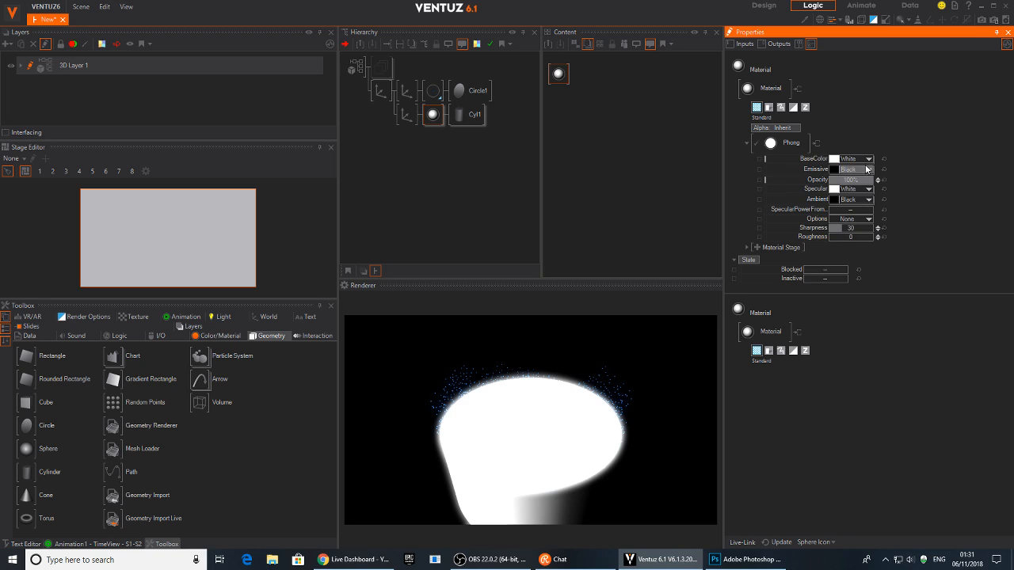
Step: Set the BaseColor of the cylinder's Phong material to a dark grey
left_click(868, 160)
left_click_drag(841, 190, 793, 209)
left_click(965, 95)
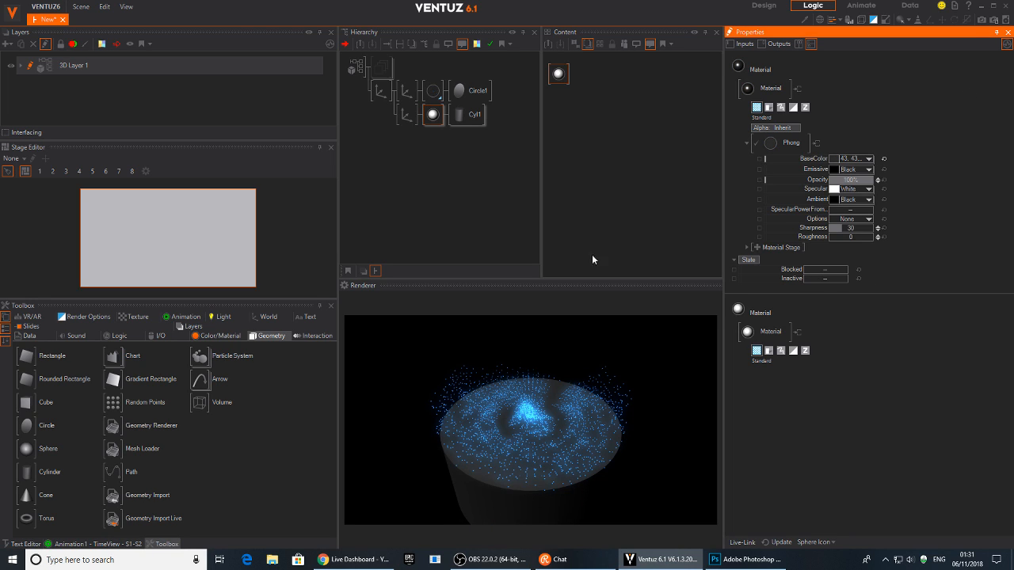
Step: Bevel the Cyl1 cylinder with a TessellationBevel of 6 and a BevelRadius of 0.023
left_click(469, 117)
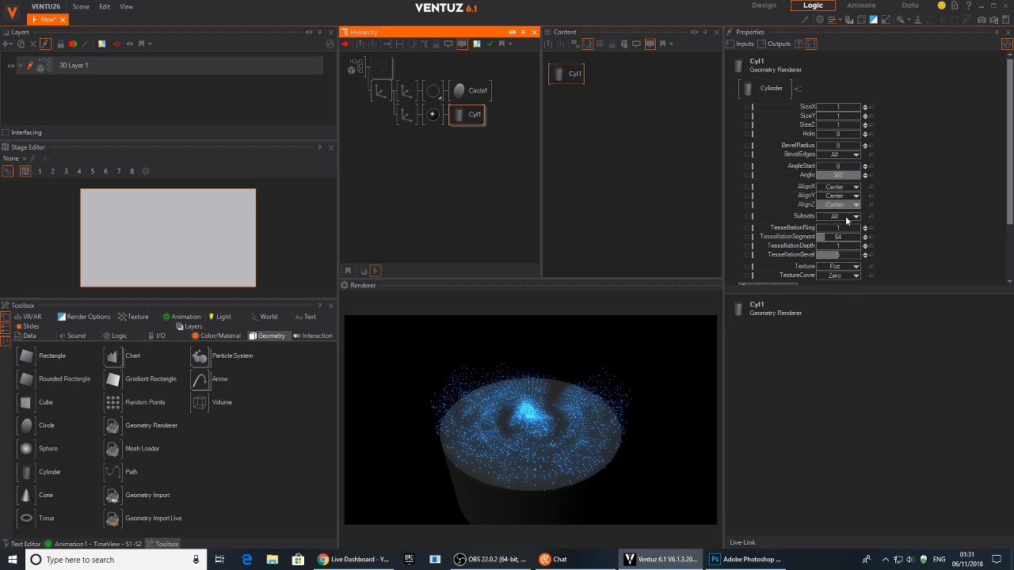
left_click(837, 256)
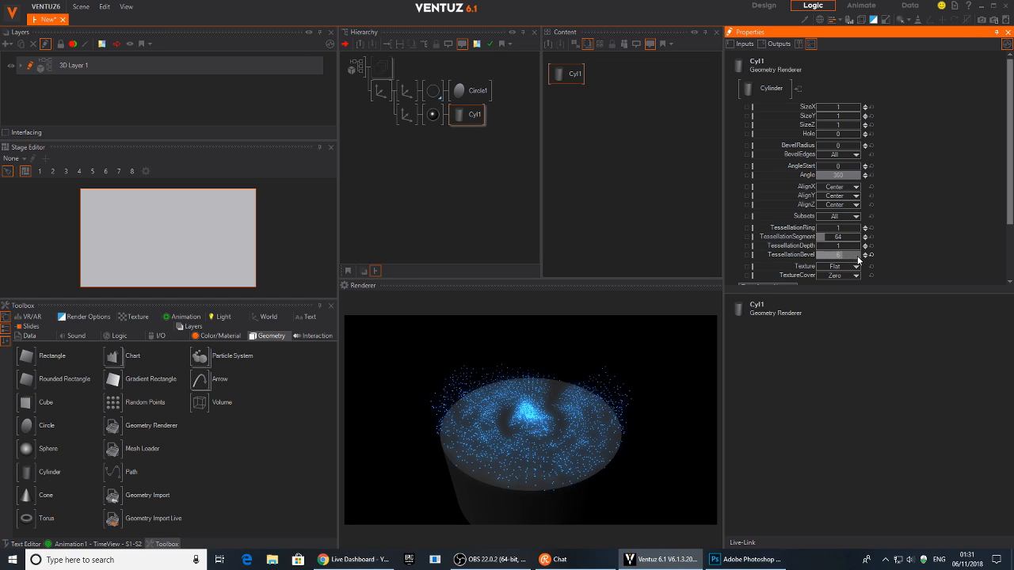
mouse_move(844, 147)
left_mouse_down()
mouse_move(860, 150)
mouse_move(846, 149)
left_mouse_up()
left_click(445, 121)
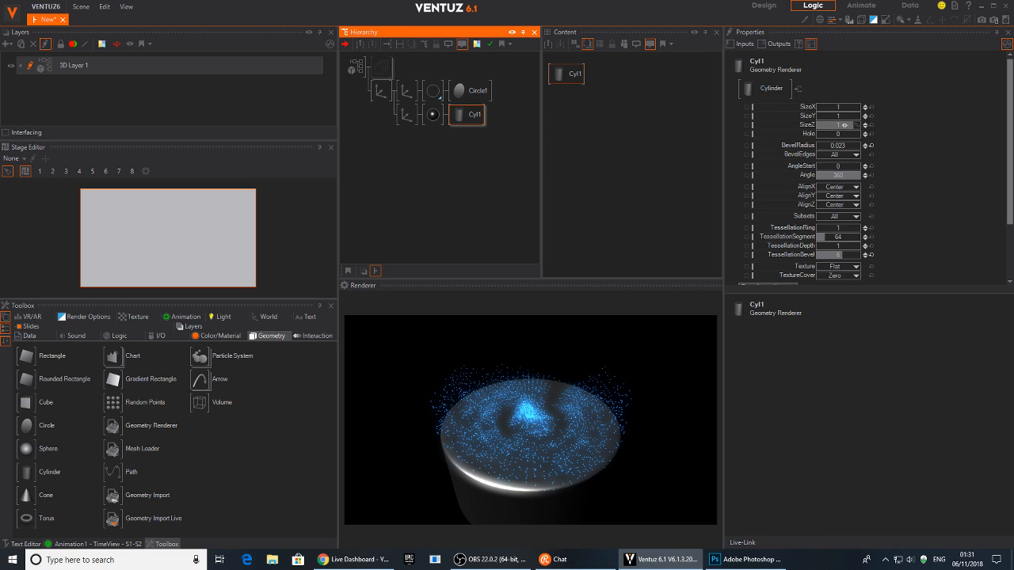
Step: Shorten the cylinder by reducing its SizeZ and raise its axis to a Y position of -2.13
left_click_drag(845, 125, 738, 124)
left_click(407, 118)
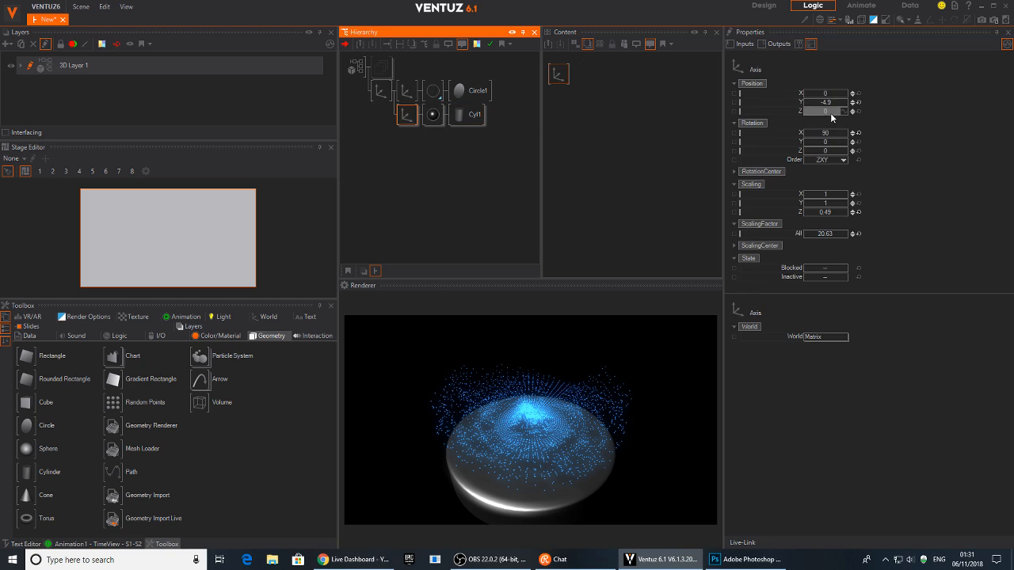
mouse_move(827, 103)
left_mouse_down()
mouse_move(830, 135)
mouse_move(811, 134)
mouse_move(850, 135)
mouse_move(804, 110)
mouse_move(845, 112)
left_mouse_up()
Step: Delete the cylinder's axis together with its material and geometry from the hierarchy
left_click(381, 91)
left_click(391, 165)
left_click(411, 114)
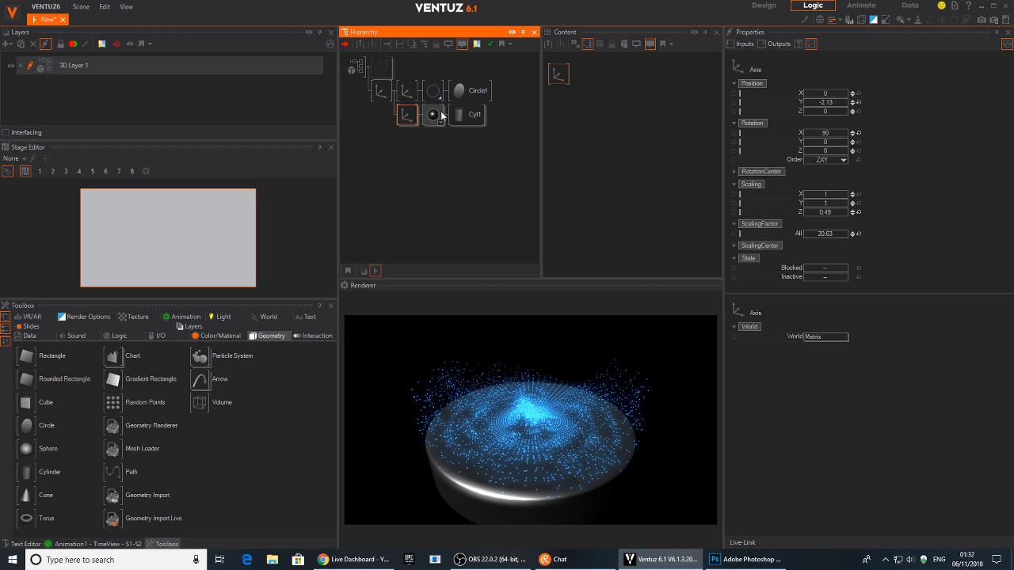
key("Delete")
Step: Inspect the Circle1 geometry and the Displacement Map amount and mapping settings of its material
left_click(455, 95)
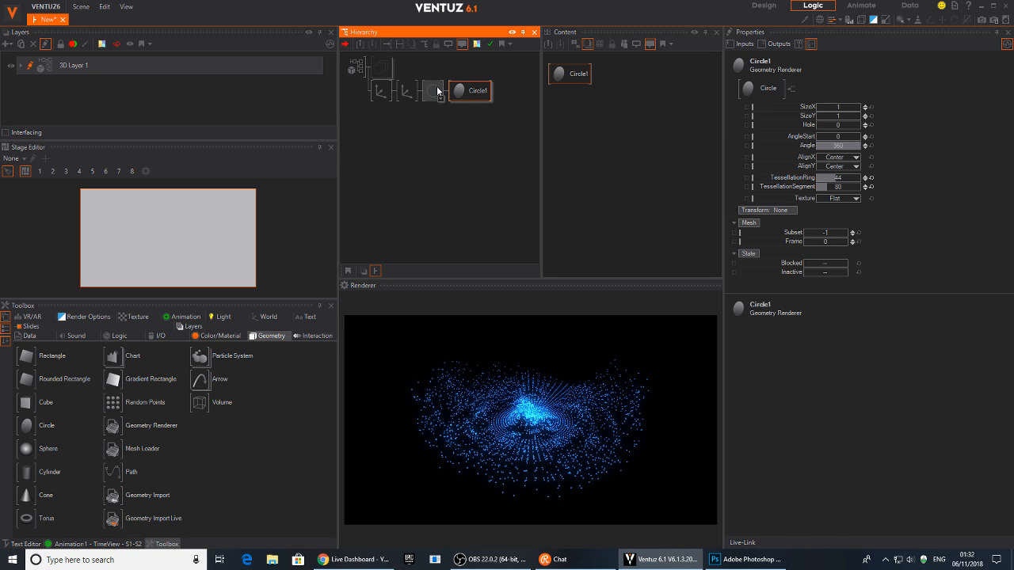
left_click(433, 92)
left_click(765, 217)
left_click_drag(925, 237, 839, 151)
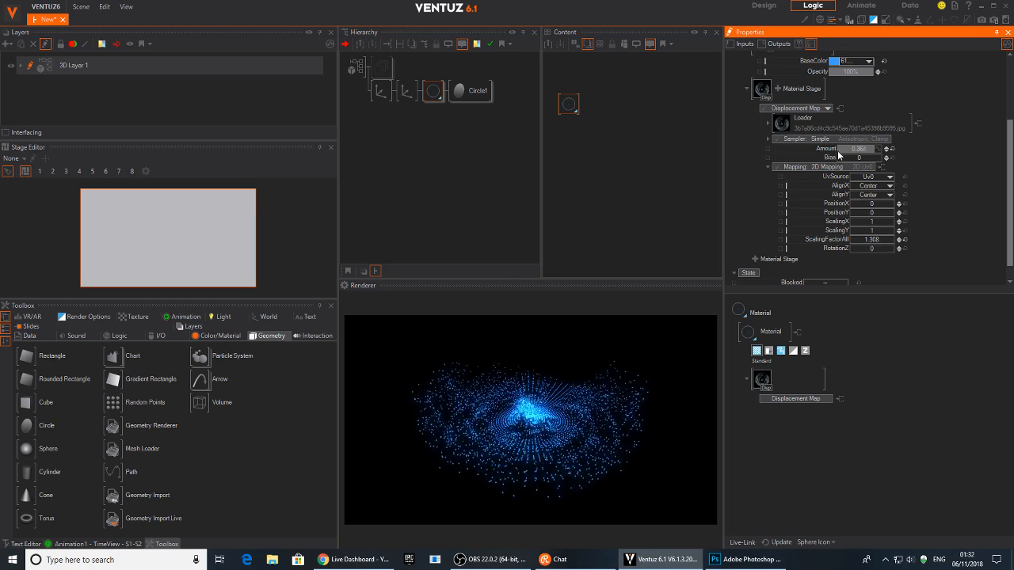
left_click(631, 145)
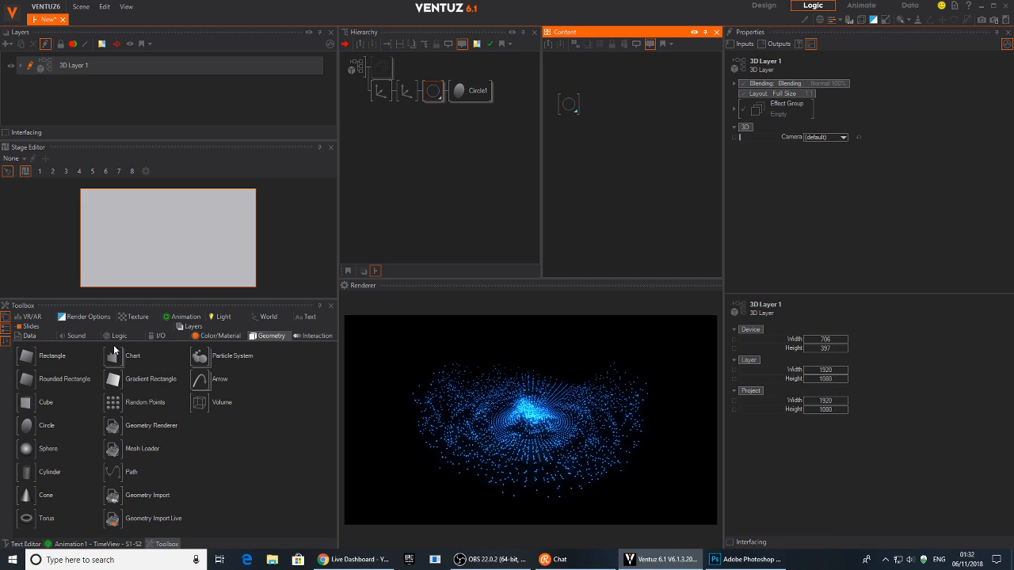
Step: Add an Analyze Audio sound node to the content area and look up the other audio nodes
left_click(80, 338)
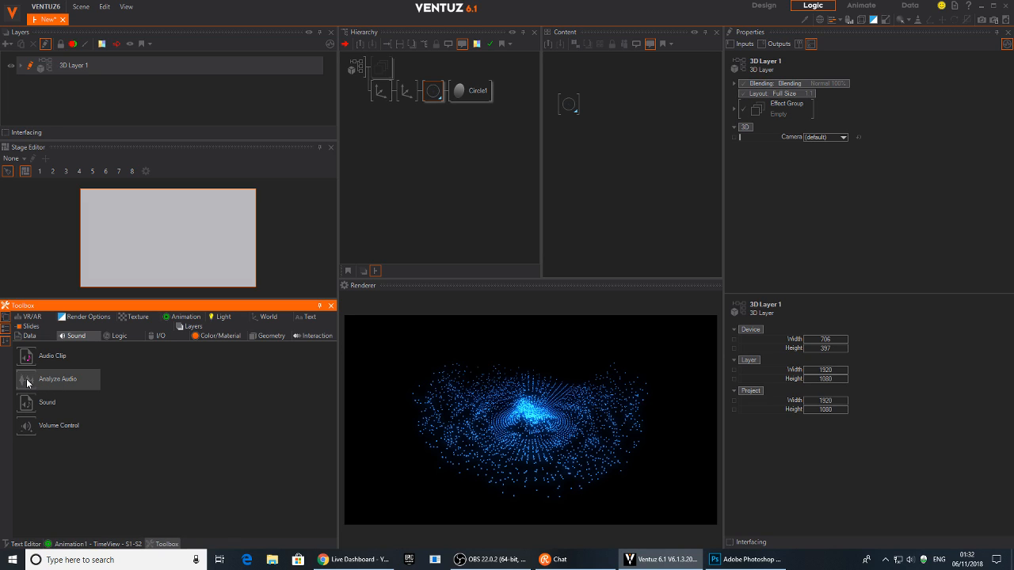
left_click_drag(552, 136, 636, 167)
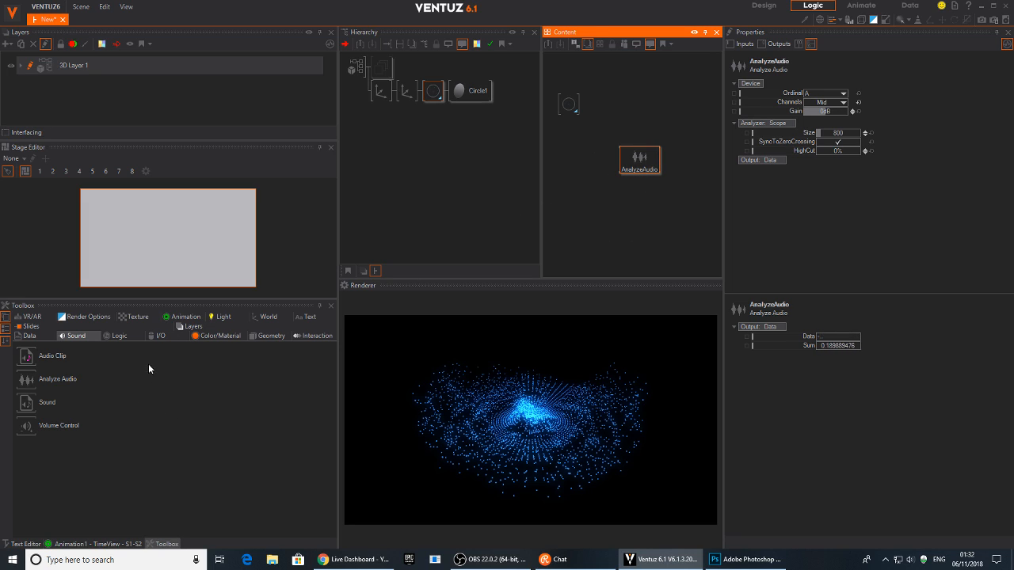
double_click(614, 214)
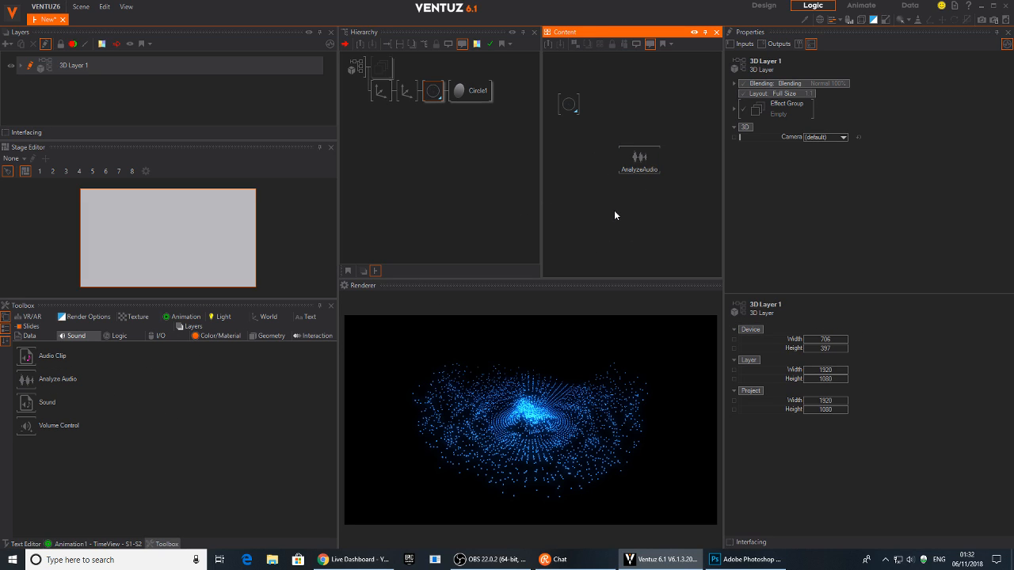
type("au")
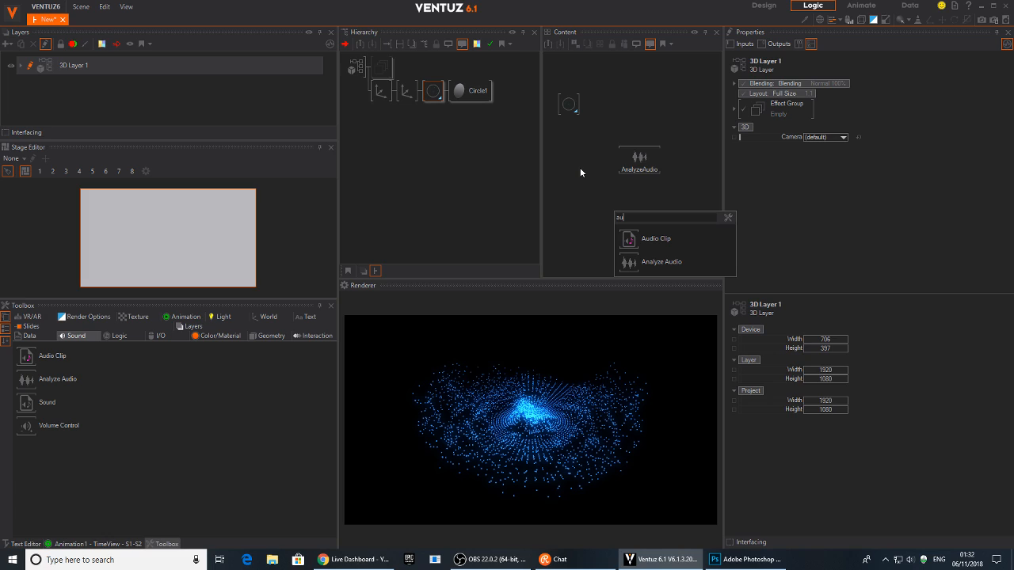
Step: Open the interactive example scene for the Analyze Audio node
left_click(641, 163)
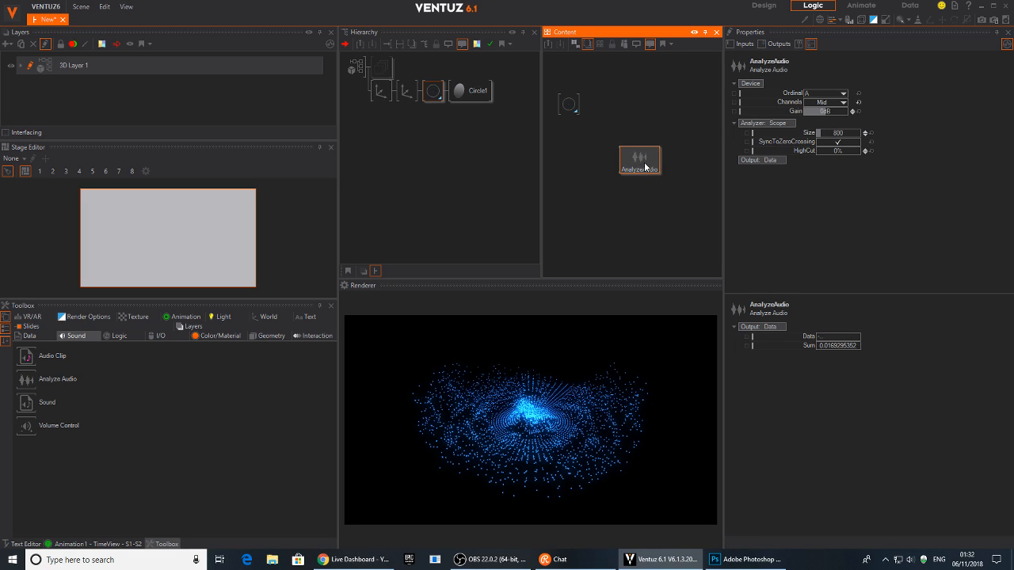
mouse_move(645, 166)
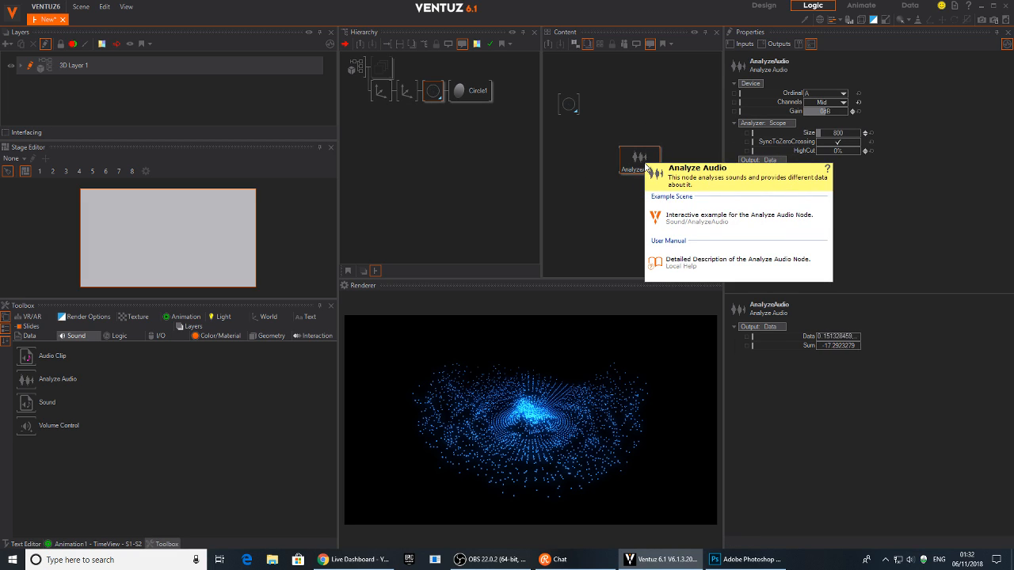
left_click(683, 218)
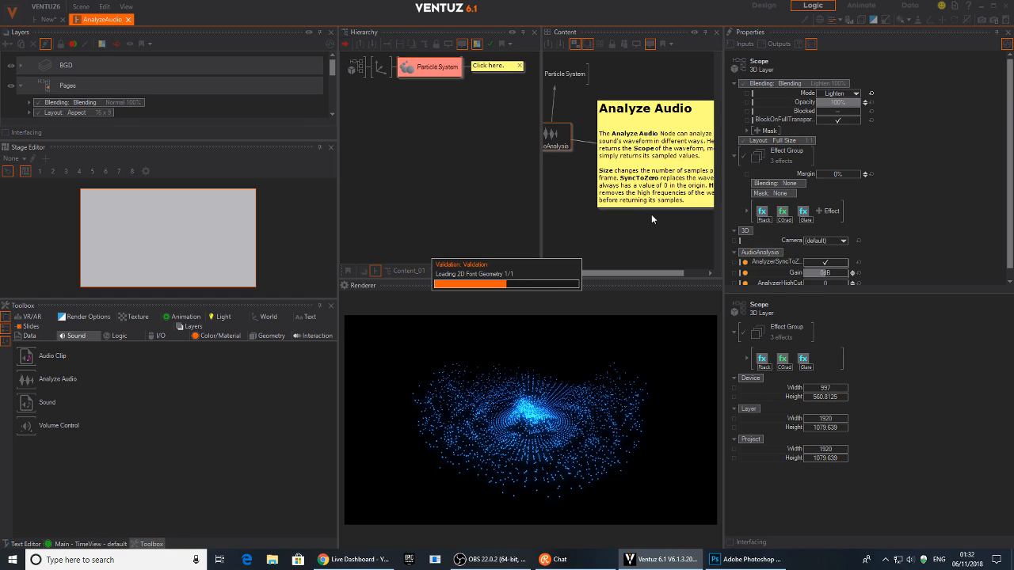
Step: Examine the Spectrum and Scope pages of the AnalyzeAudio example and their particle systems
left_click(441, 339)
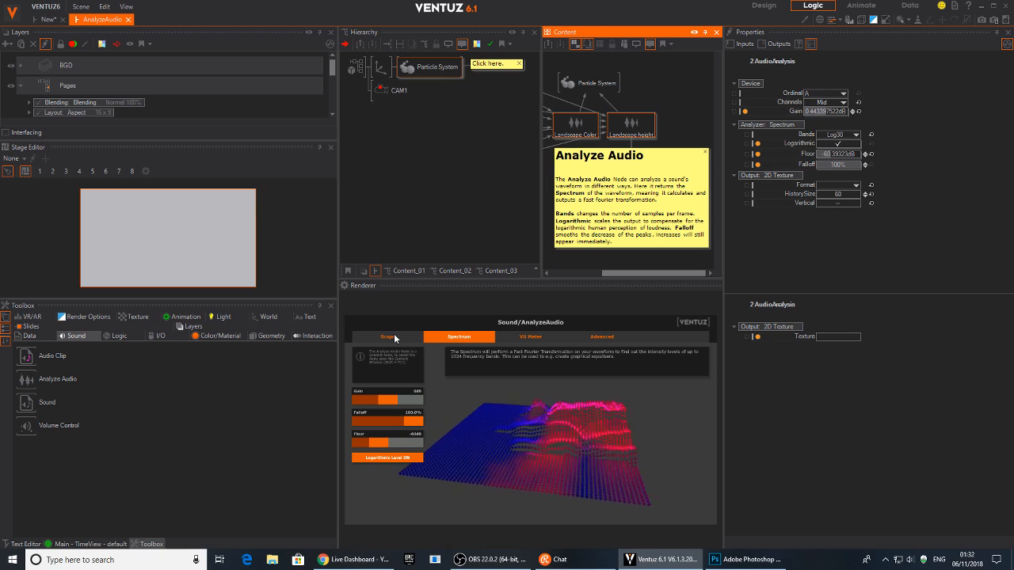
left_click(394, 336)
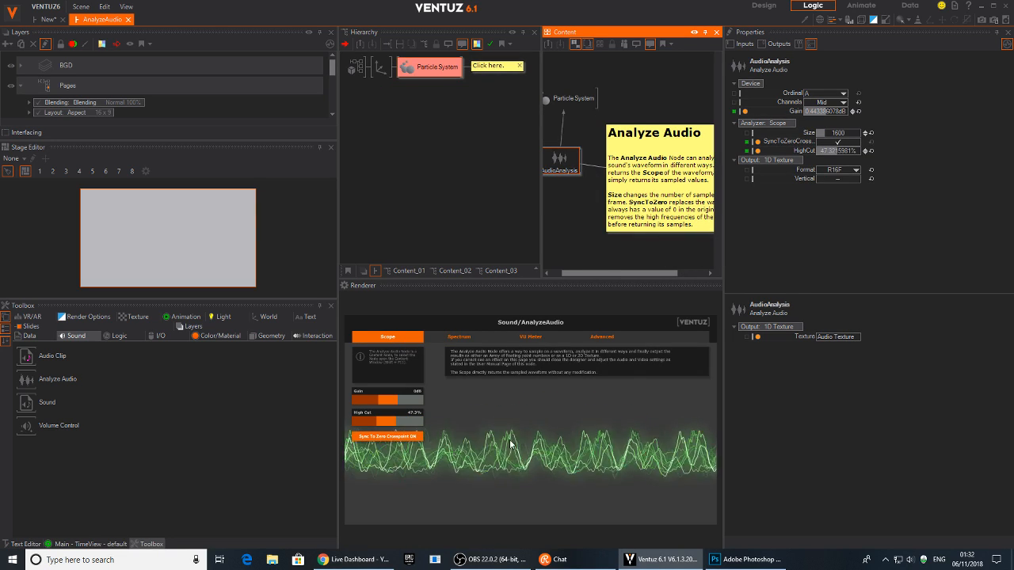
left_click(426, 70)
left_click(462, 343)
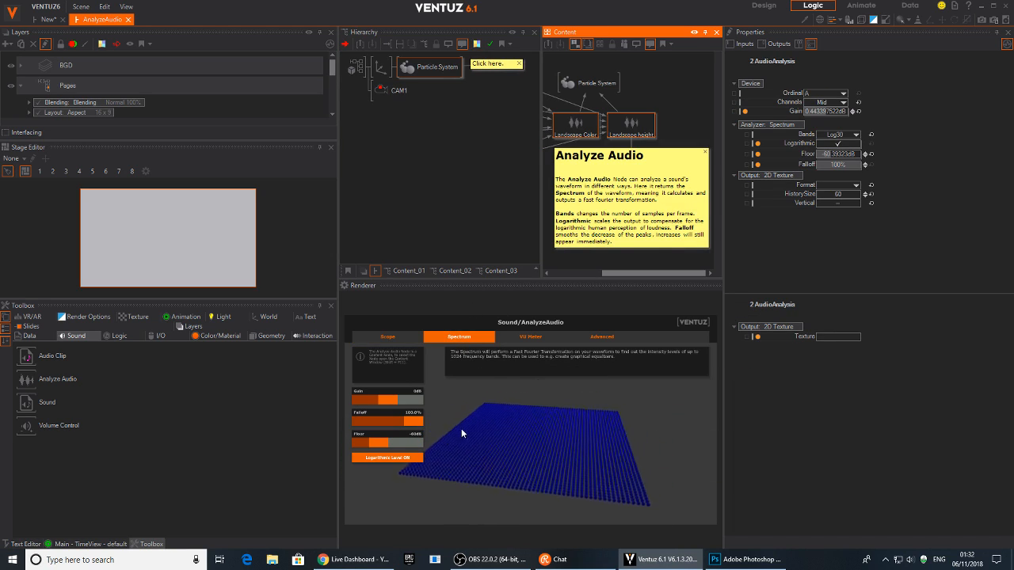
Step: Examine the VU Meter page with its Left Peak audio analysis node, and the Advanced page of the example
left_click(531, 344)
left_click(531, 341)
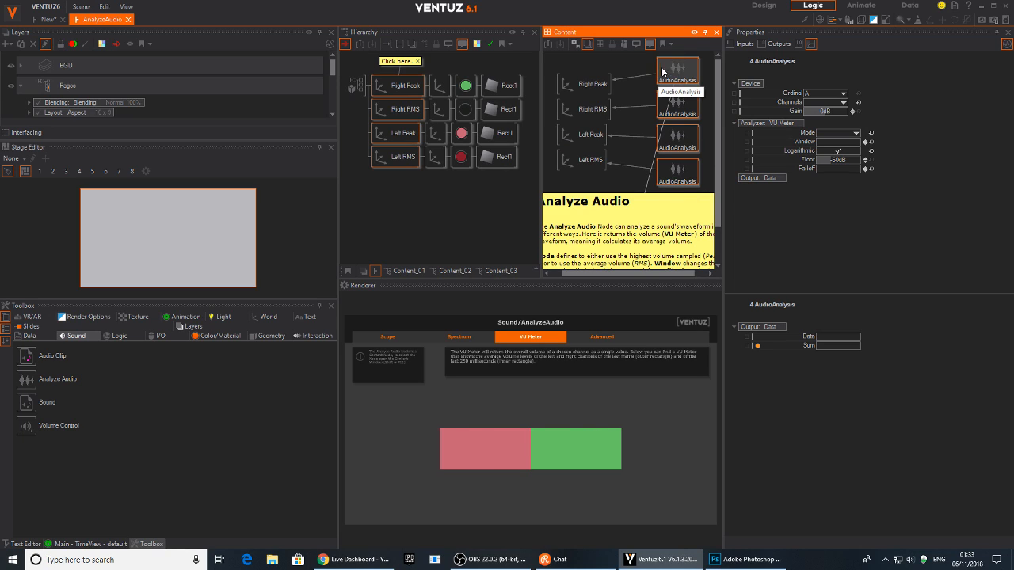
left_click(674, 147)
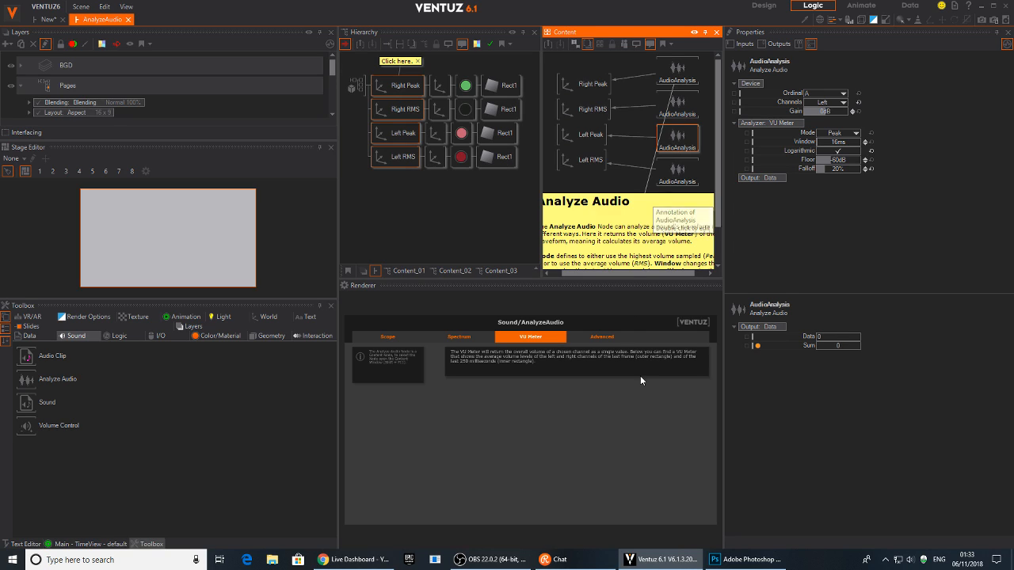
left_click(602, 336)
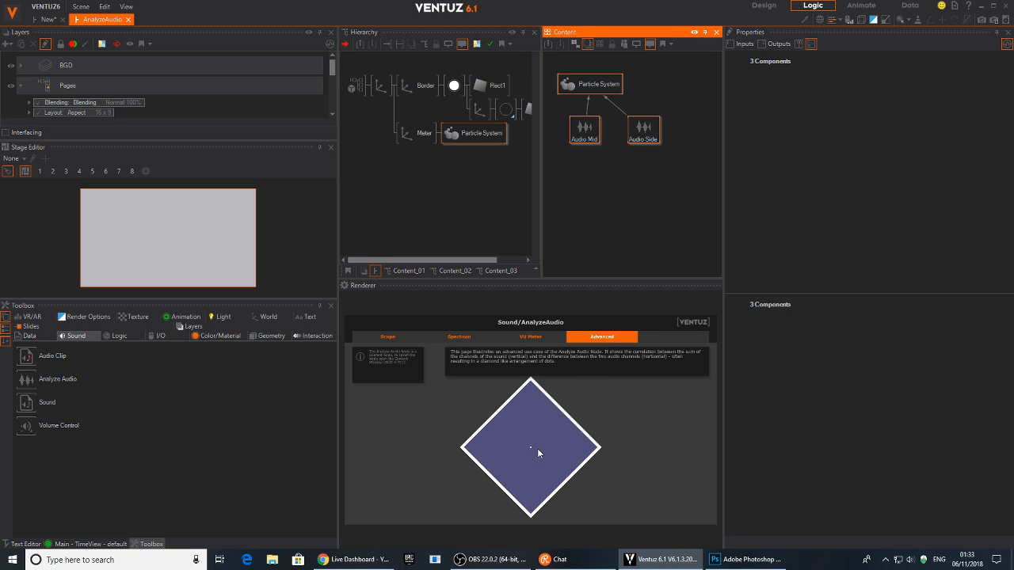
left_click(530, 436)
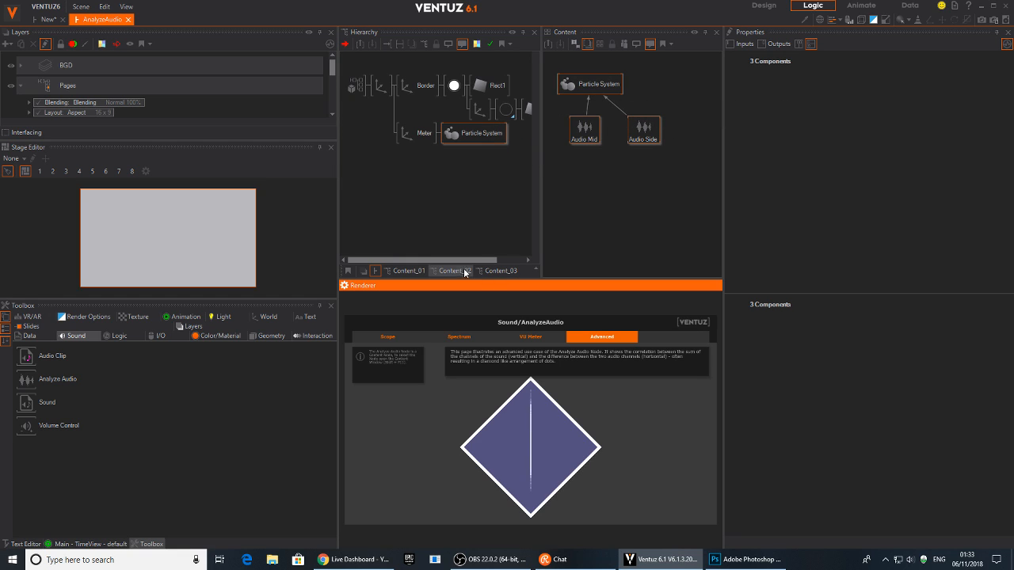
Step: Review the Spectrum and Scope pages again and close the AnalyzeAudio example scene
left_click(459, 339)
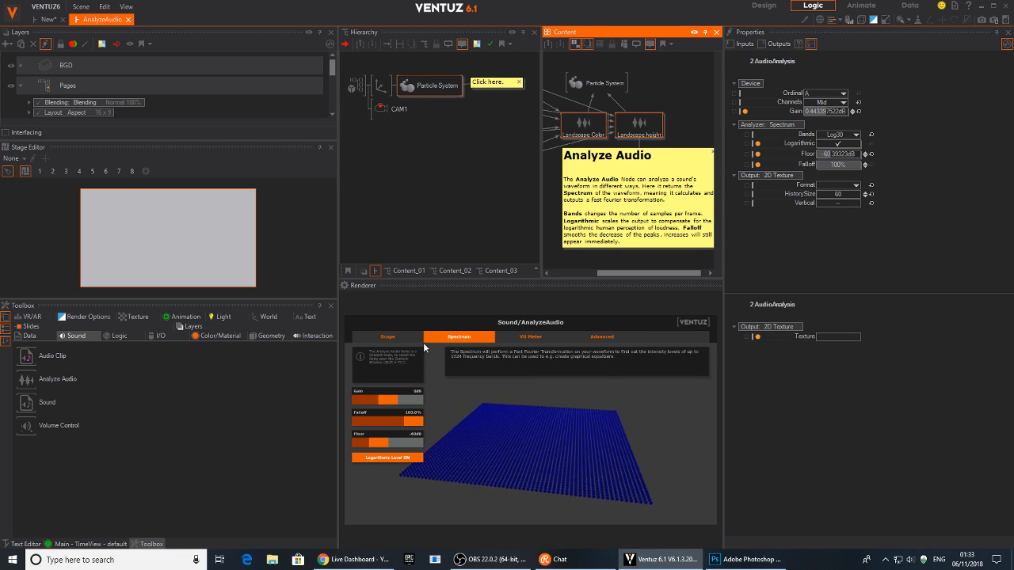
left_click(400, 337)
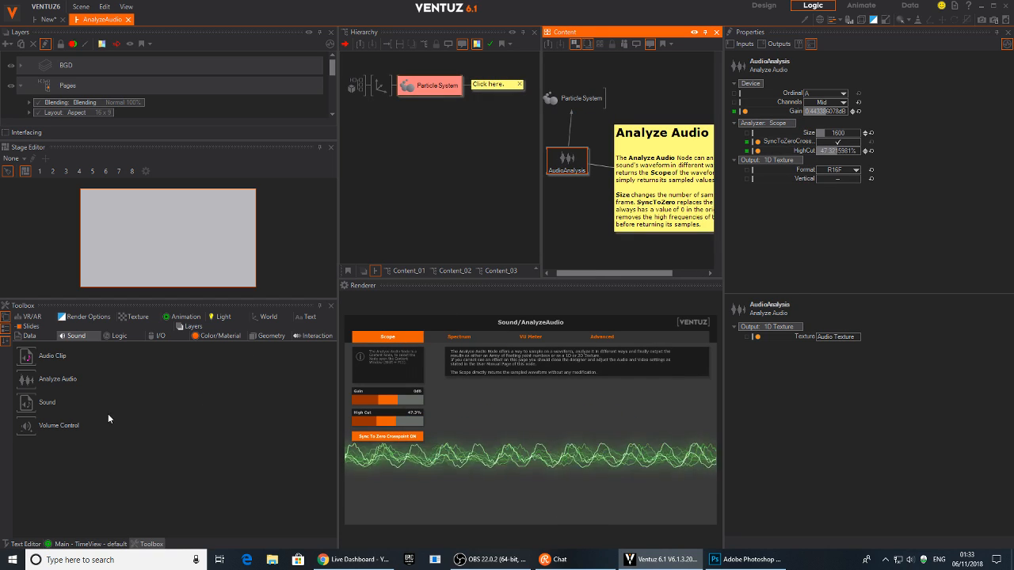
mouse_move(22, 381)
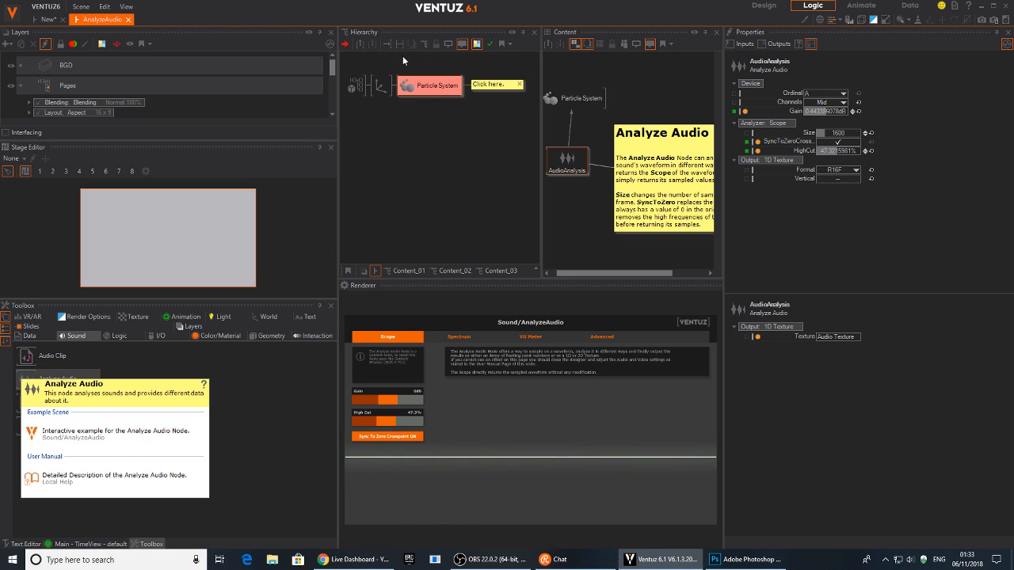
left_click(128, 20)
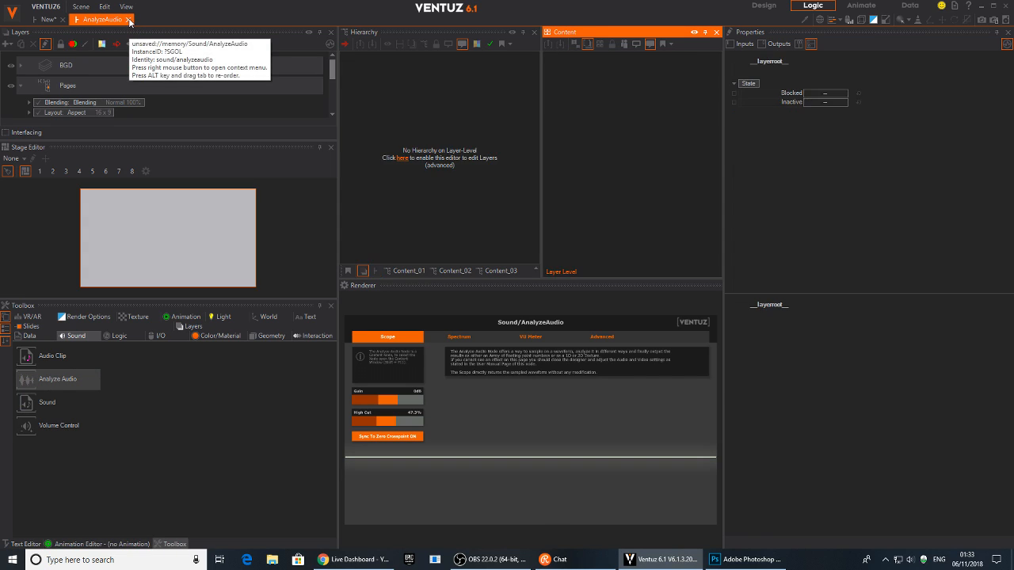
Step: Select the AnalyzeAudio node in the New scene and widen its property names to read the Data and Sum outputs
left_click_drag(656, 183, 633, 165)
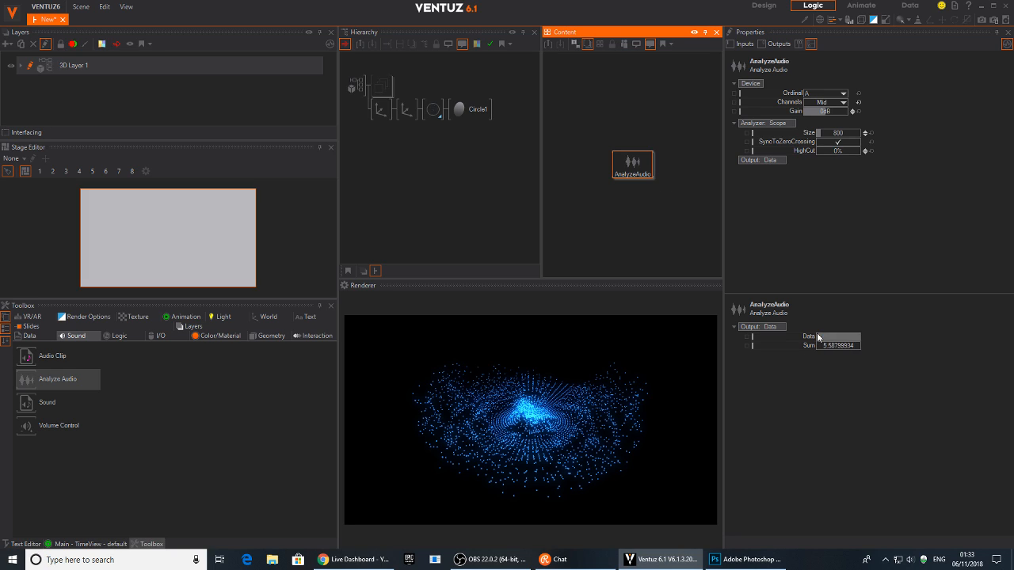
left_click_drag(816, 337, 840, 340)
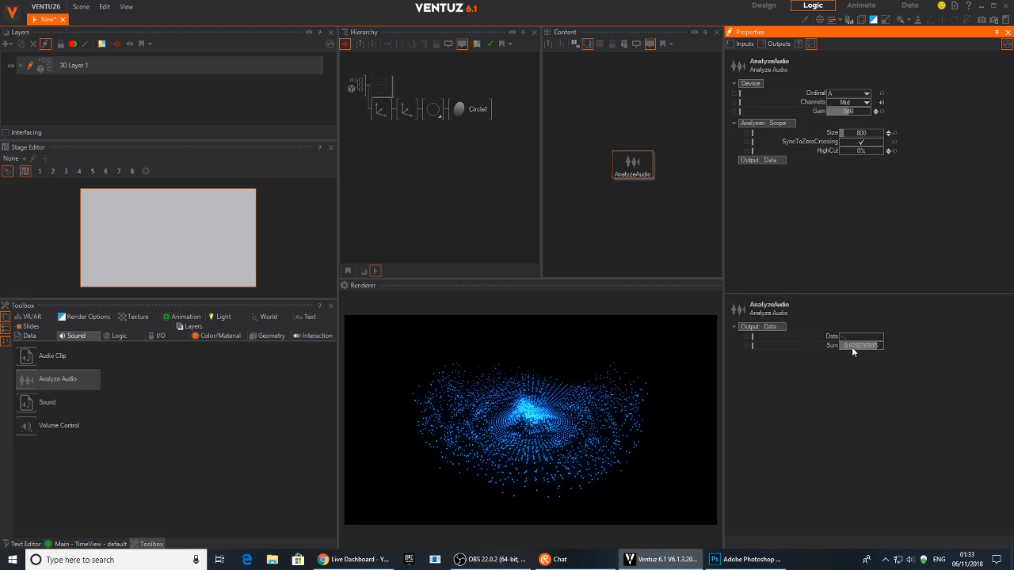
Step: Switch the AnalyzeAudio output to 1D Texture, try the 16-bit float and RGBA formats, and set the format to Red (8-bit)
left_click(771, 160)
left_click(773, 183)
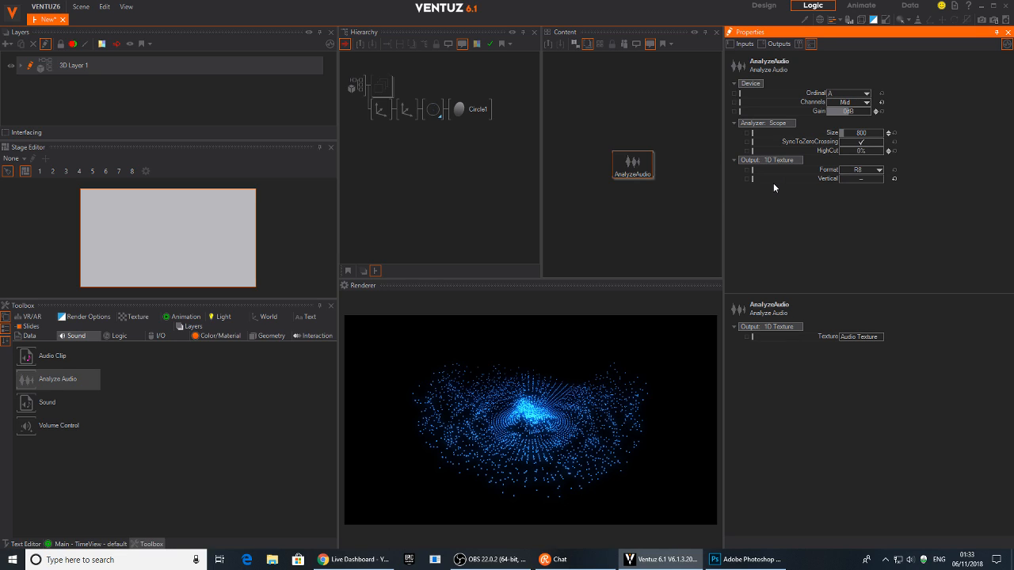
left_click(861, 170)
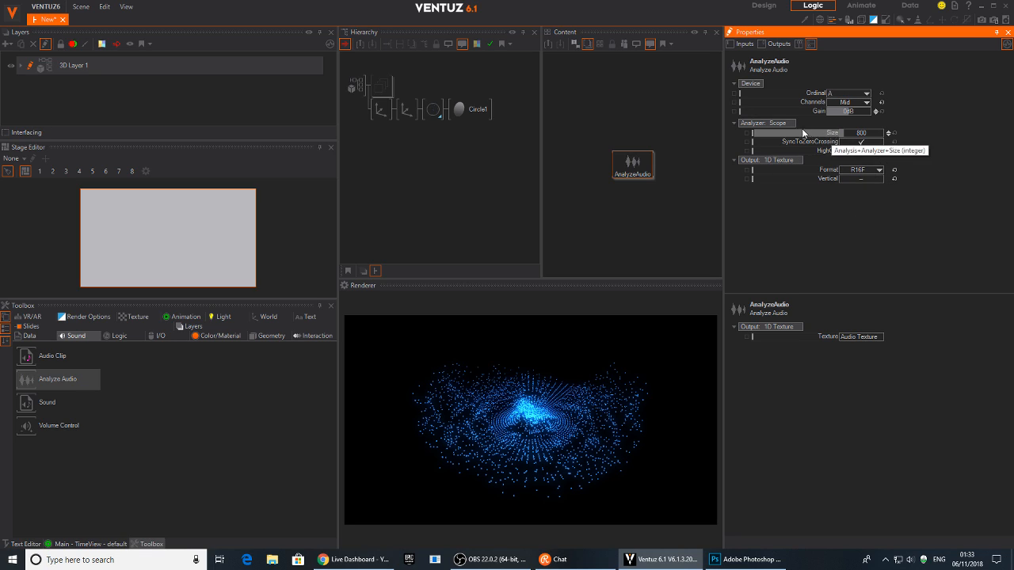
mouse_move(642, 173)
left_mouse_down()
mouse_move(636, 149)
mouse_move(627, 162)
mouse_move(616, 152)
mouse_move(625, 147)
mouse_move(590, 184)
mouse_move(595, 168)
mouse_move(594, 210)
mouse_move(607, 211)
mouse_move(607, 165)
mouse_move(645, 158)
left_mouse_up()
left_click(866, 170)
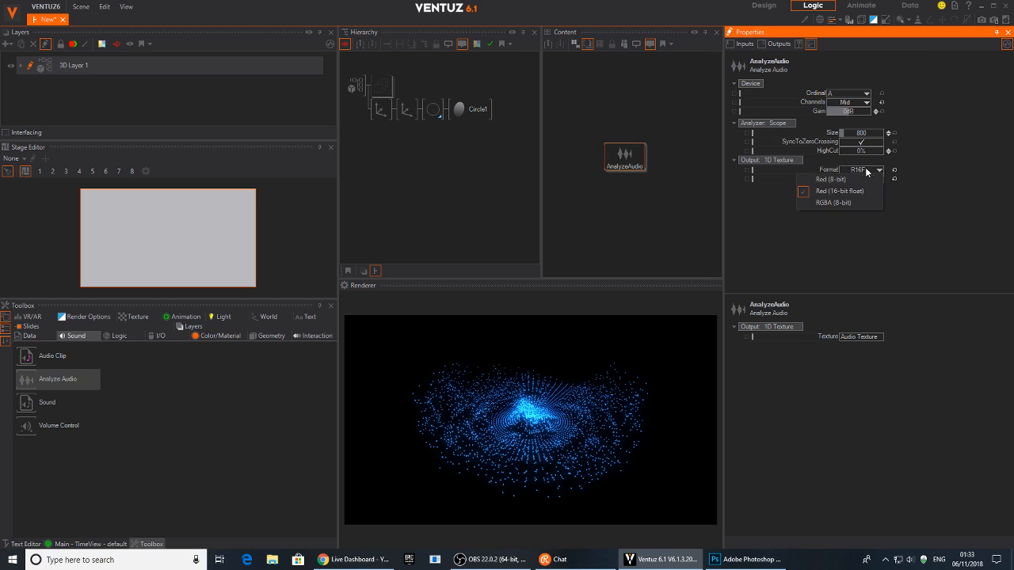
left_click(848, 204)
left_click(862, 171)
left_click(836, 182)
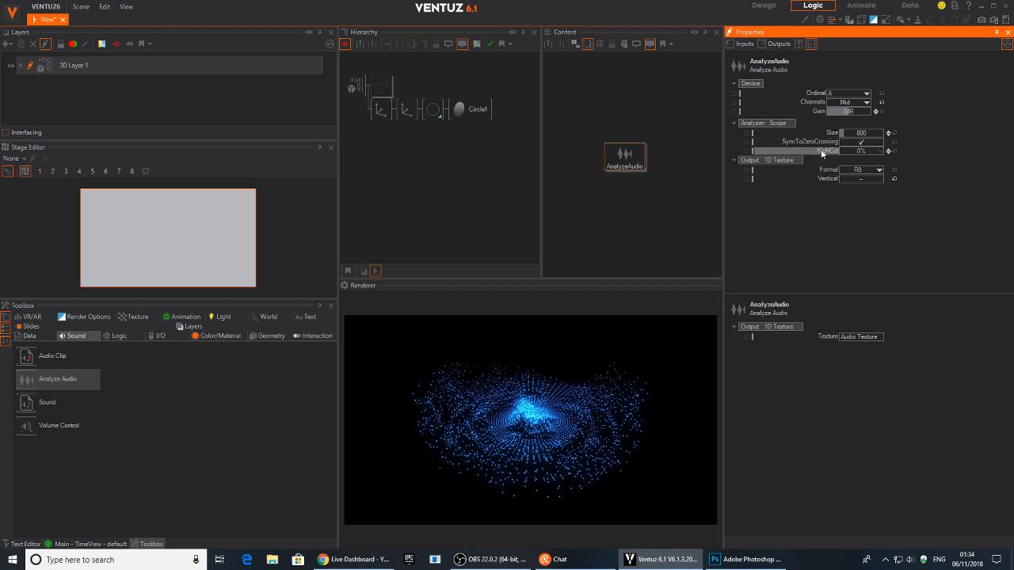
left_click(626, 166)
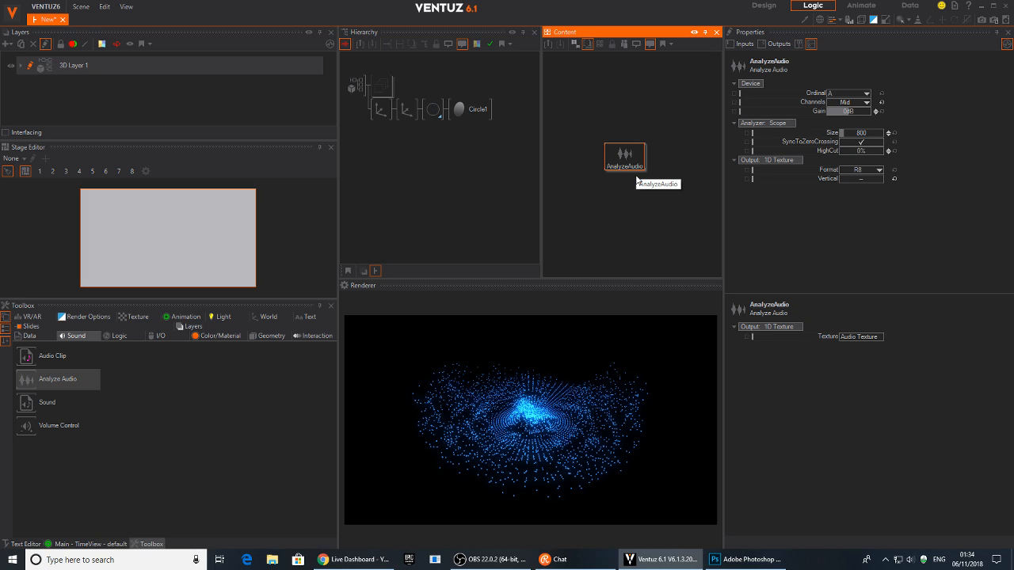
left_click(637, 179)
left_click(626, 166)
Step: Add a Perlin Vertex Noise stage to the circle's material with Amount 0.013, ScaleUV 0.012, Octaves 3 and Falloff 0.914
left_click(440, 111)
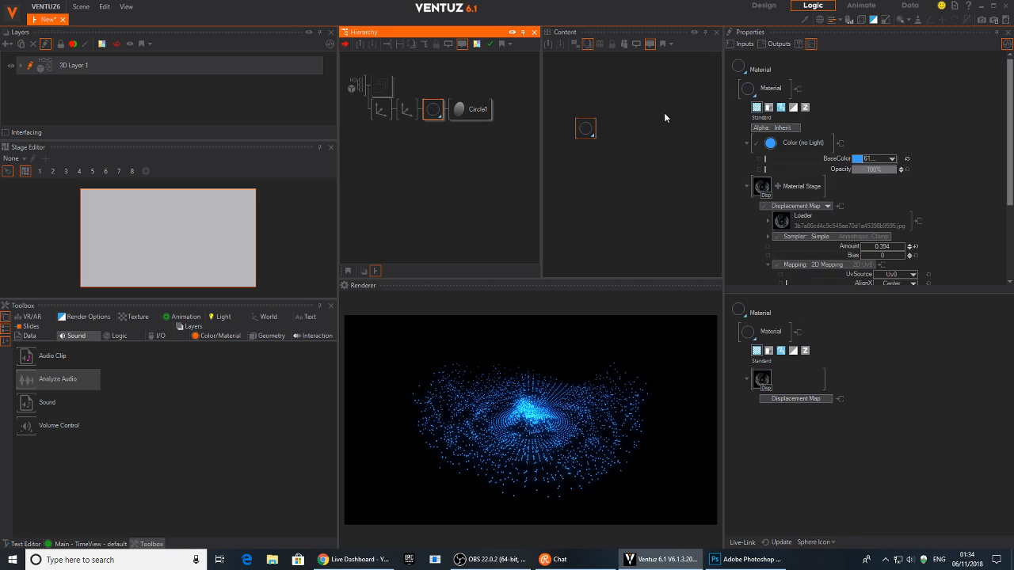
left_click_drag(588, 130, 596, 115)
left_click_drag(930, 215, 915, 117)
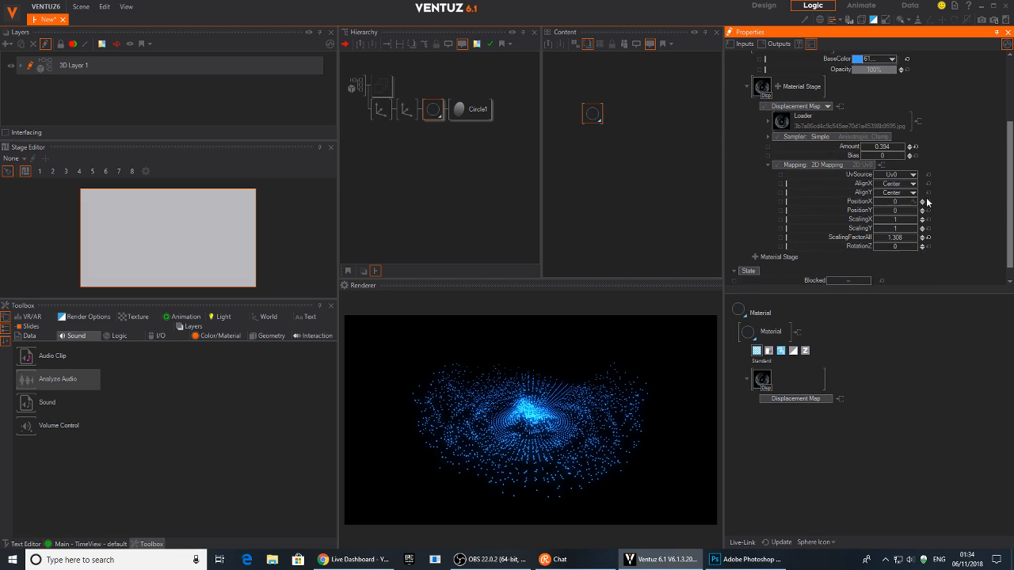
scroll(927, 203, "down", 1)
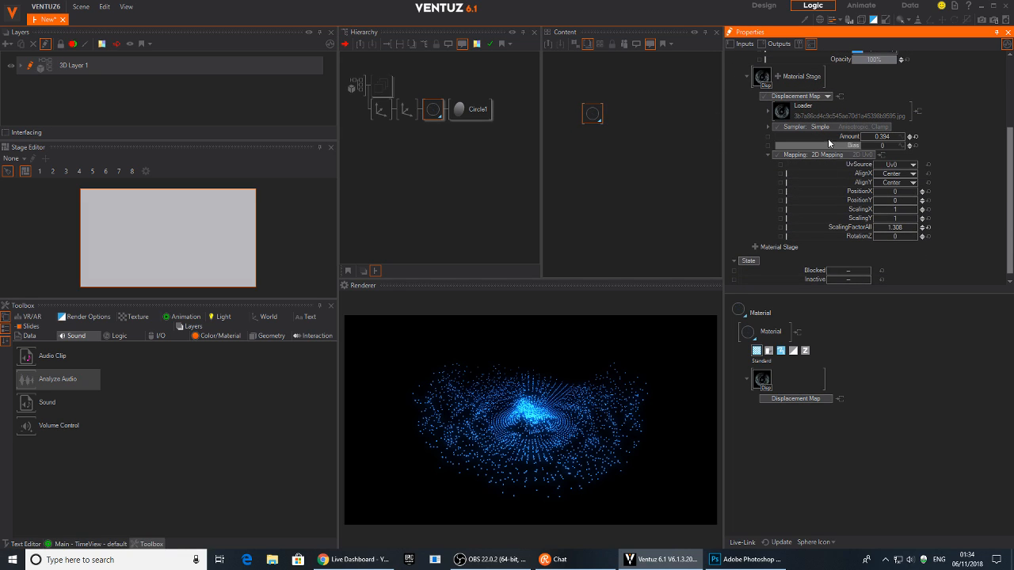
scroll(768, 105, "up", 1)
left_click(777, 90)
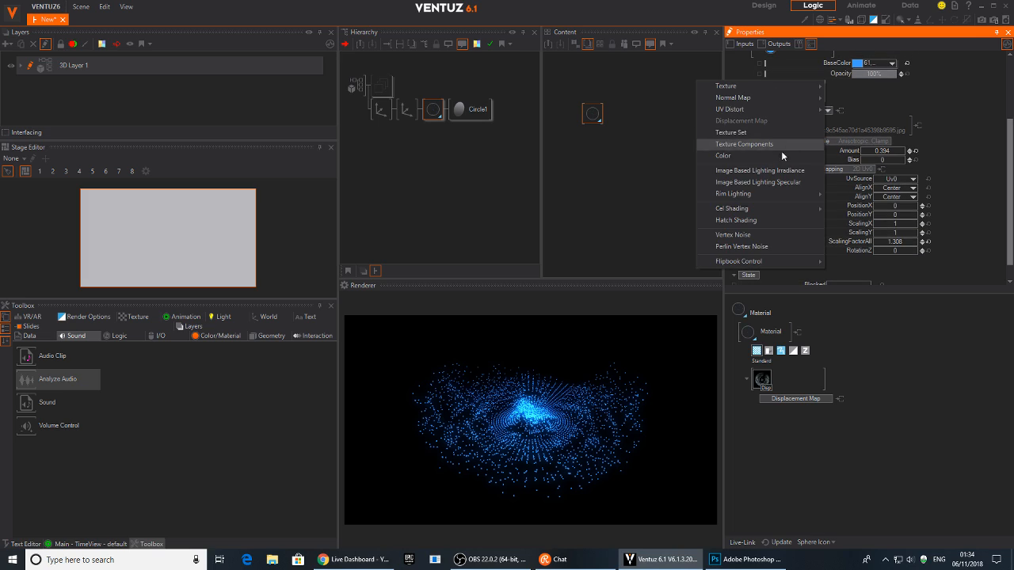
left_click(741, 246)
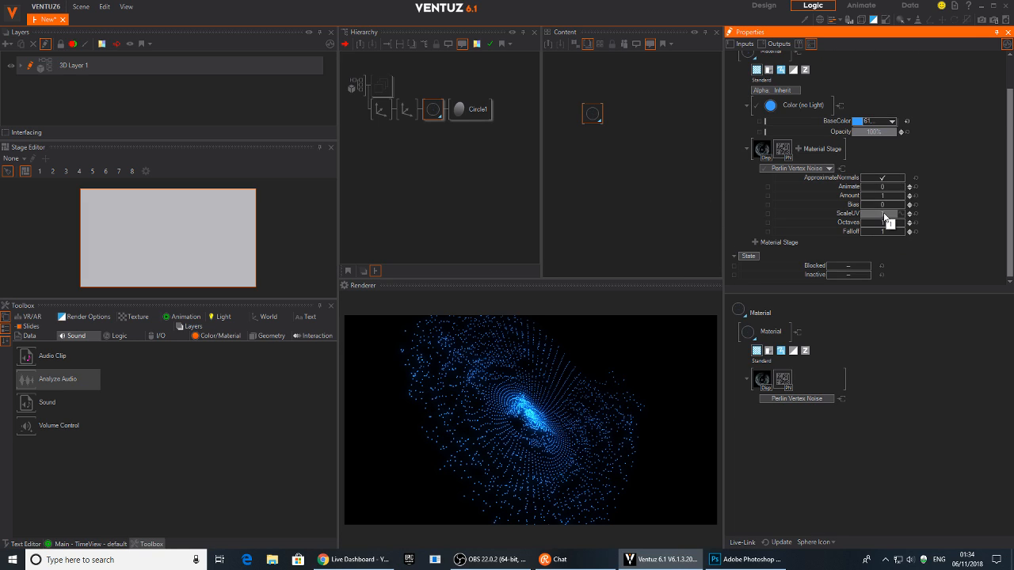
left_click_drag(908, 189, 905, 187)
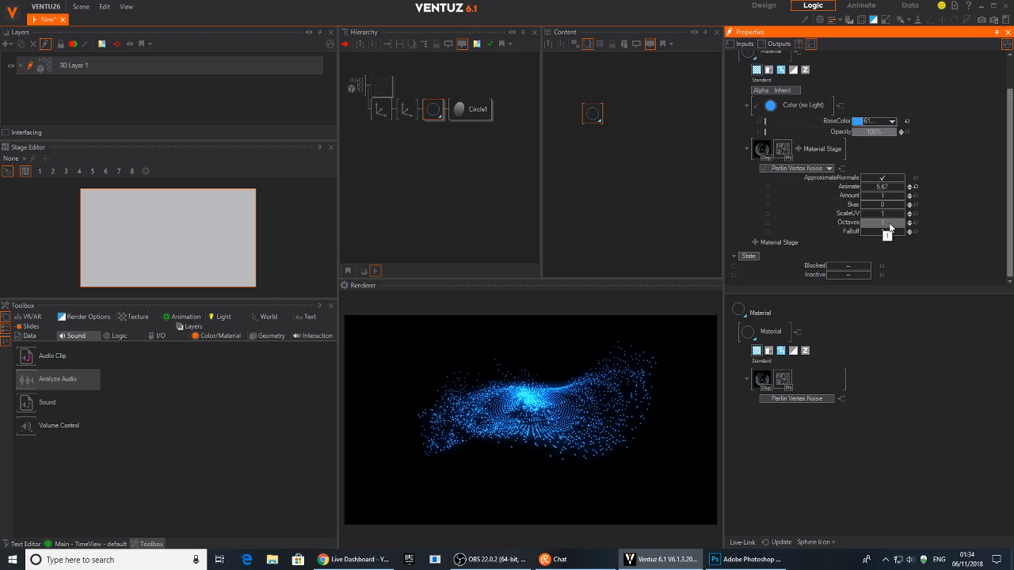
left_click_drag(908, 214, 904, 227)
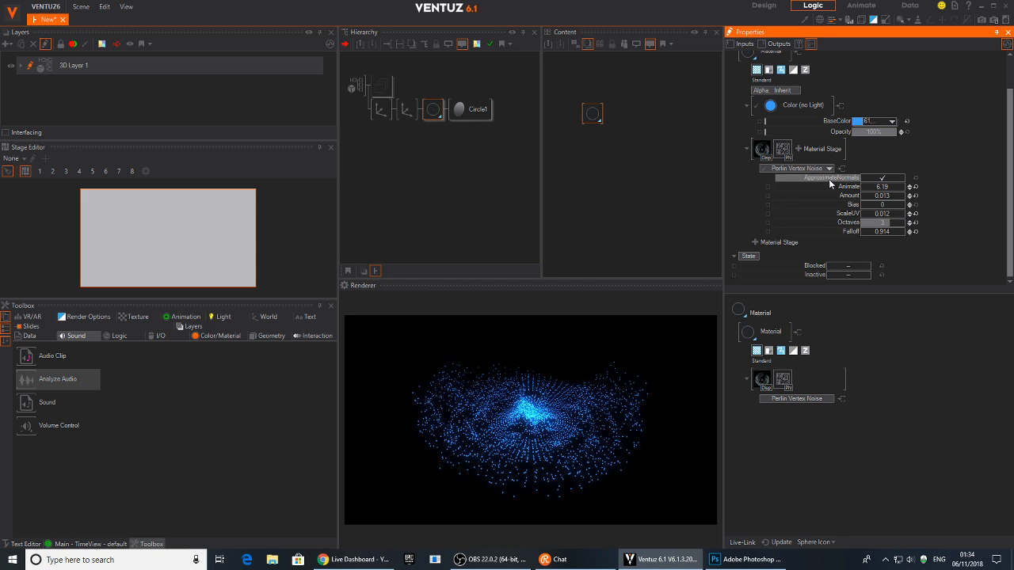
Step: Bind a Mover to the Perlin noise Animate property and set the Mover's duration to 63.6 s
left_click(903, 187)
left_click(964, 216)
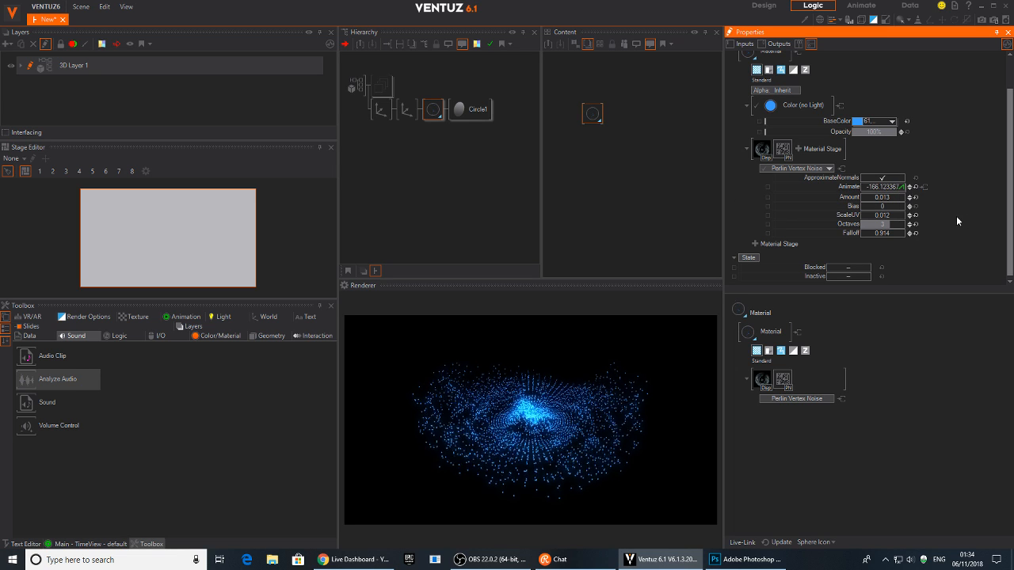
left_click(922, 188)
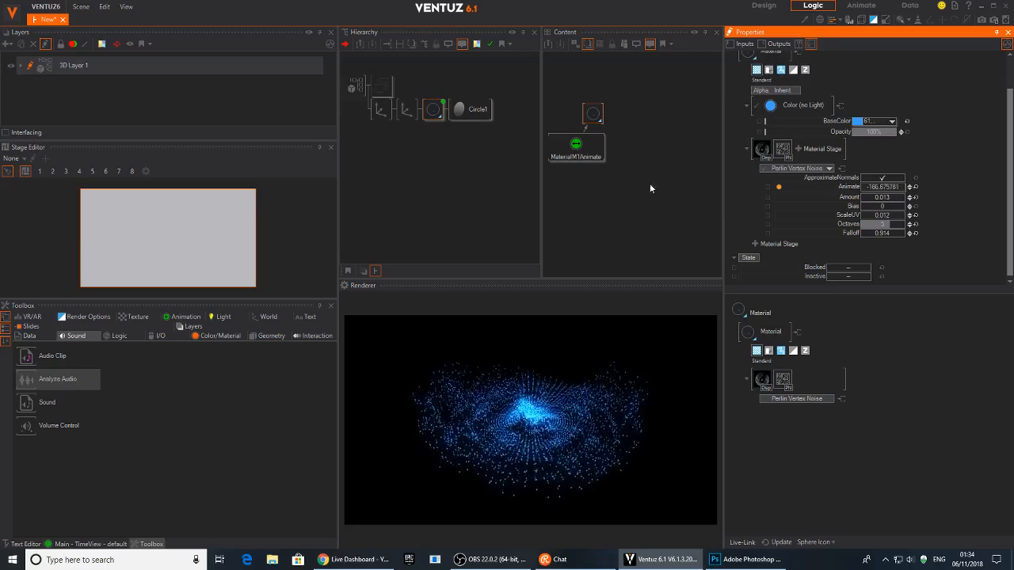
left_click_drag(568, 153, 603, 181)
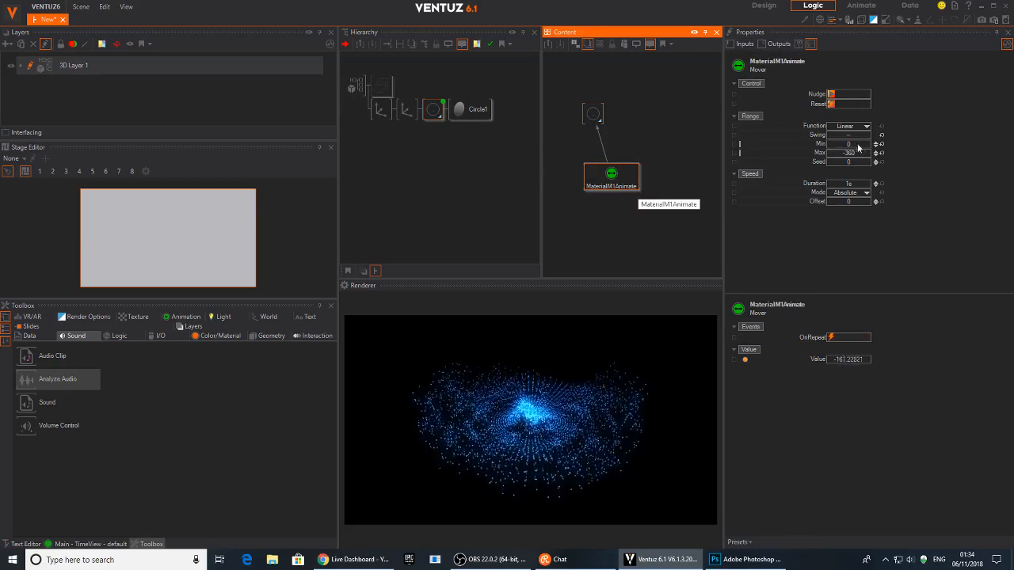
left_click_drag(856, 186, 871, 182)
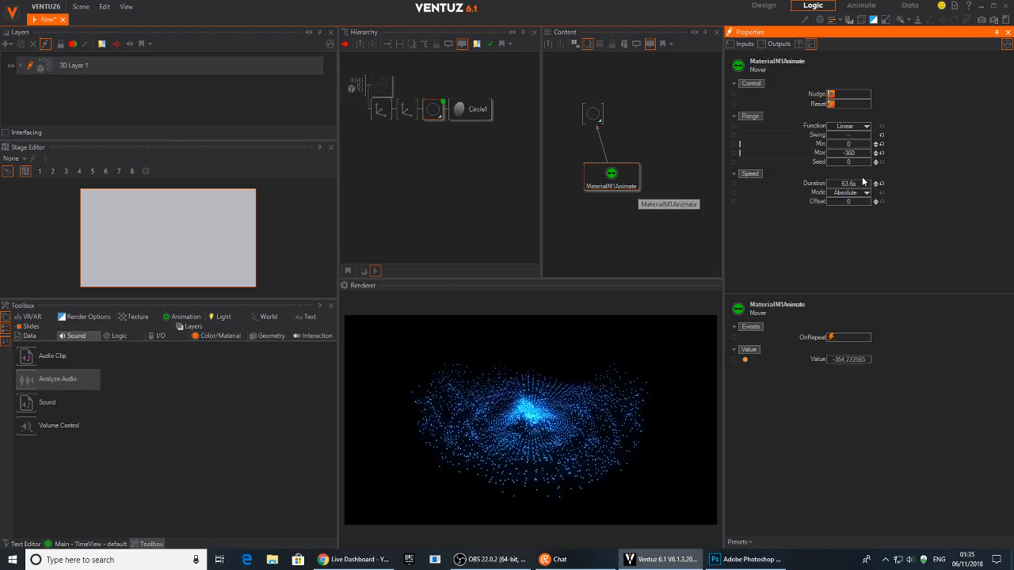
Step: Set the first Axis's Z position to -15.4 and its X rotation to -31.7
left_click(381, 109)
left_click_drag(851, 110, 846, 114)
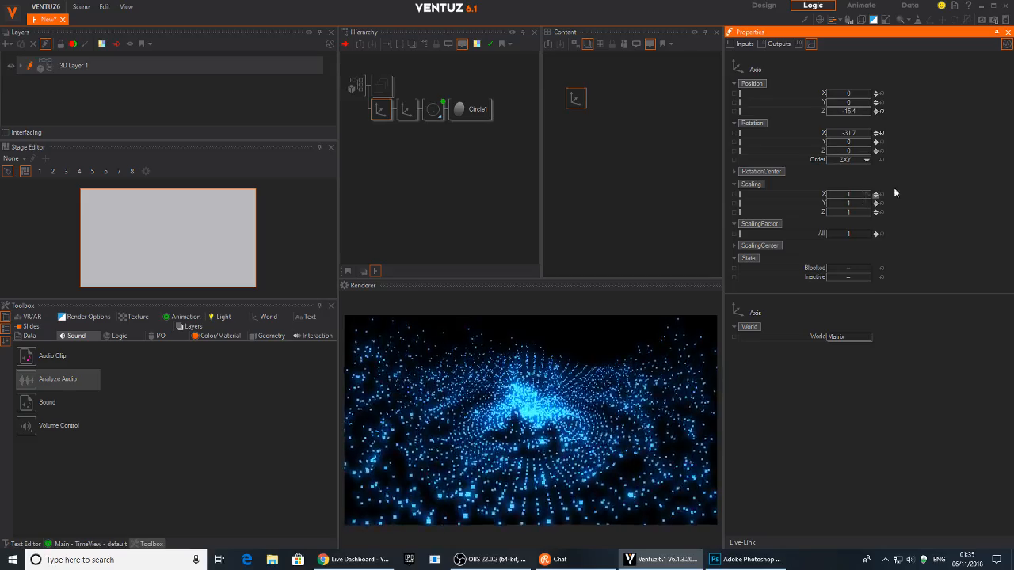
Step: Enable Simple DepthOfField on the 3D Layer root, with FocusRange 1.5, NearBlur at its default and FarBlur 0.47%
left_click(349, 84)
left_click(788, 115)
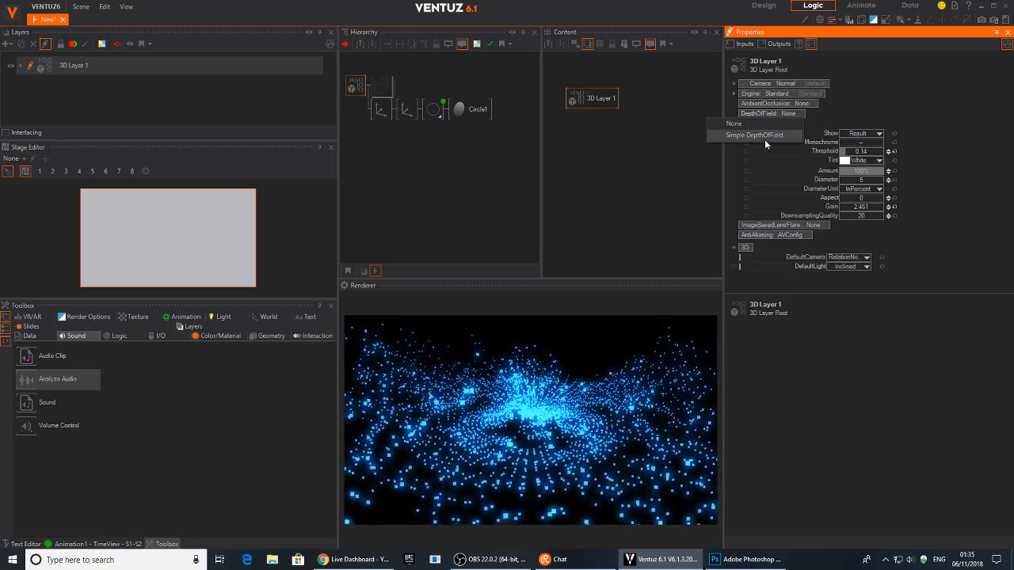
left_click(764, 136)
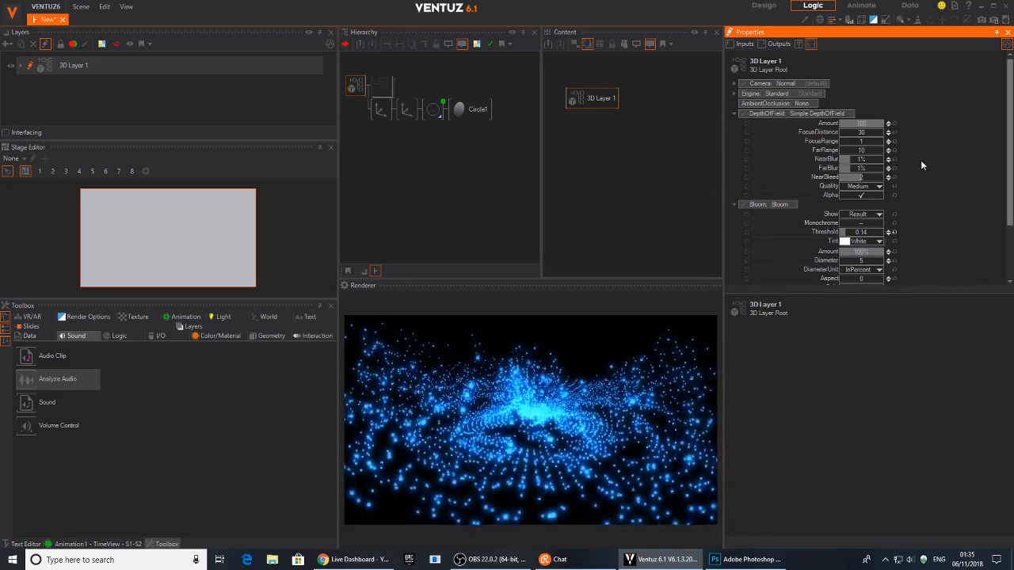
left_click_drag(857, 158, 884, 166)
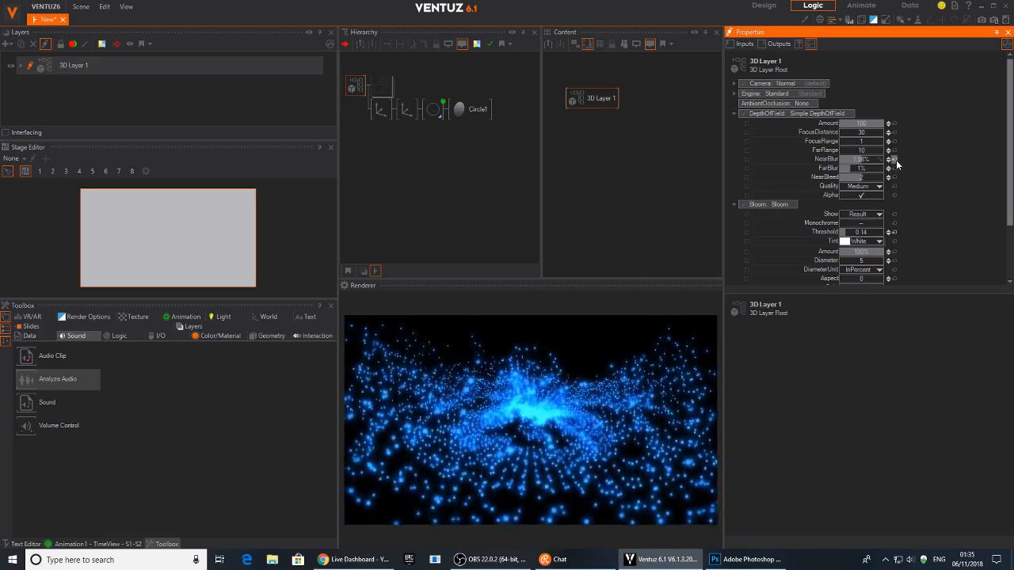
left_click(893, 159)
left_click_drag(879, 170, 874, 172)
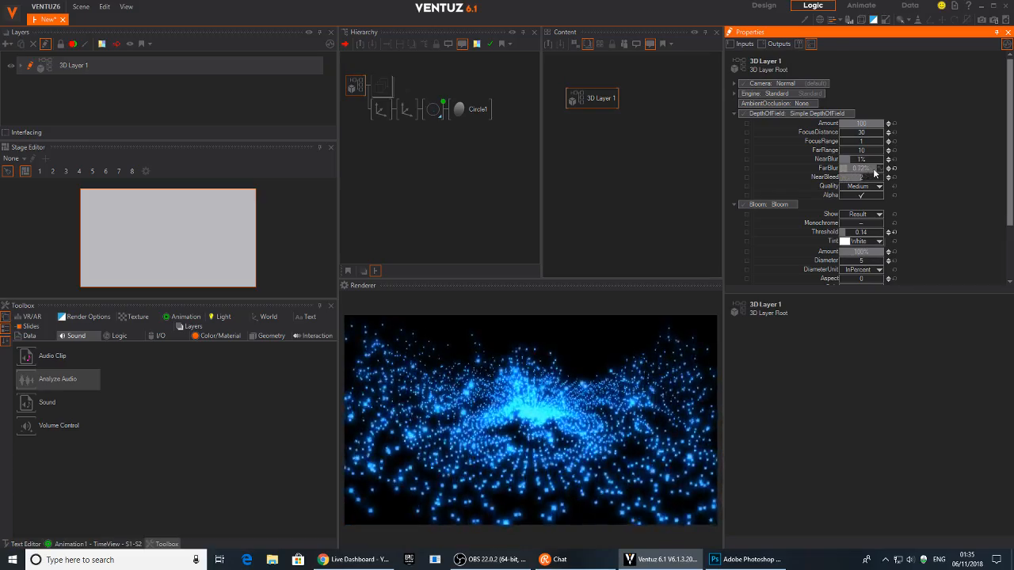
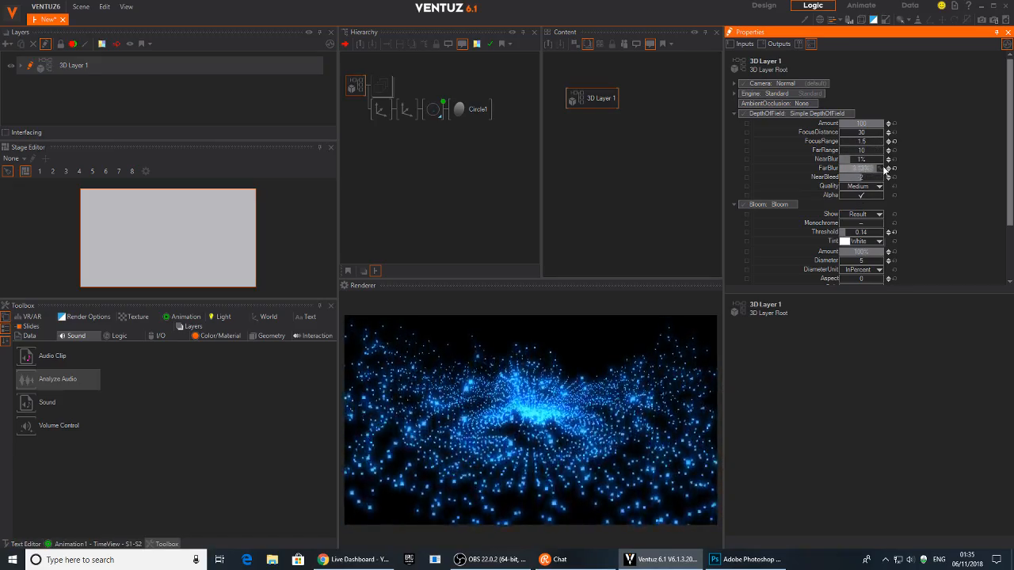
mouse_move(868, 173)
left_mouse_down()
mouse_move(878, 173)
mouse_move(864, 172)
left_mouse_up()
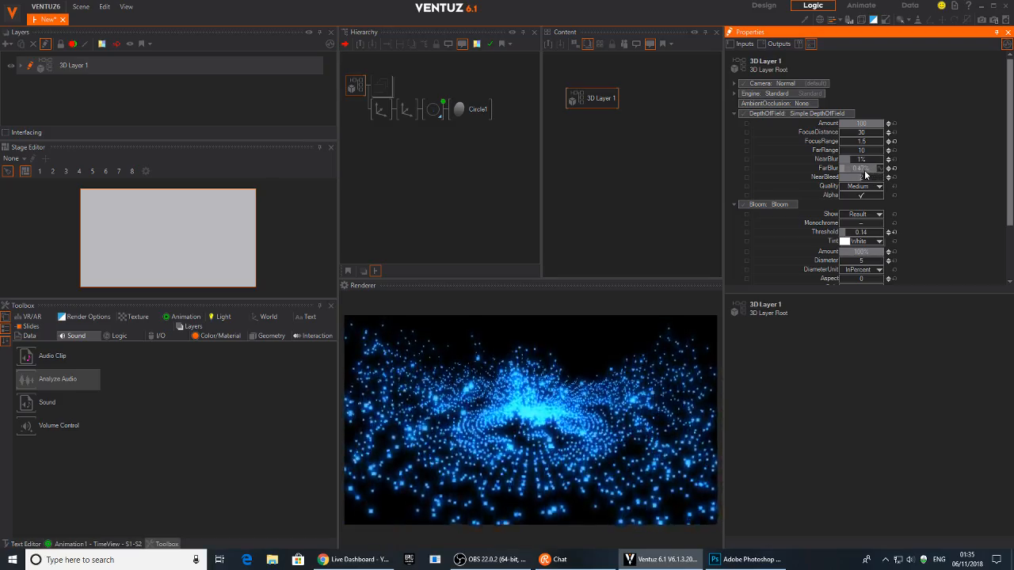
Step: Set the first Axis's Z position to 4.3, its X rotation to -22.2 and its overall scaling factor to 3.6
left_click(381, 109)
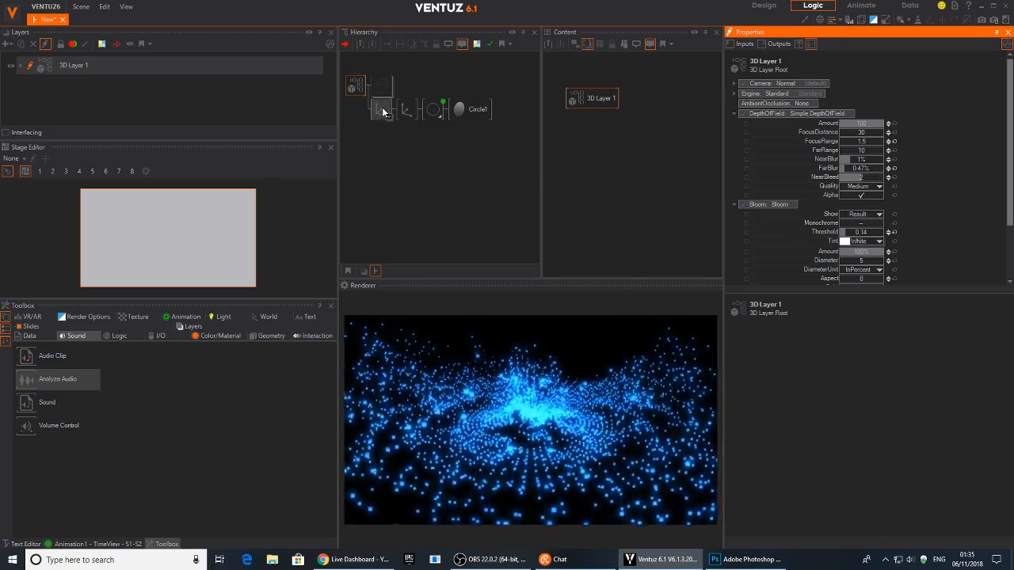
left_click_drag(841, 111, 868, 117)
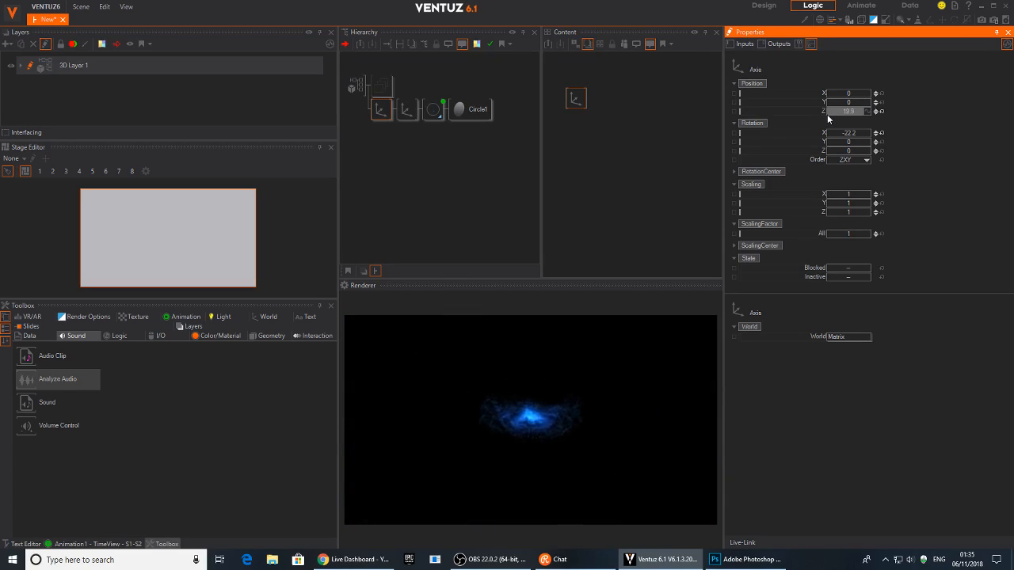
left_click_drag(833, 117, 834, 117)
mouse_move(852, 235)
left_mouse_down()
mouse_move(868, 236)
mouse_move(856, 235)
left_mouse_up()
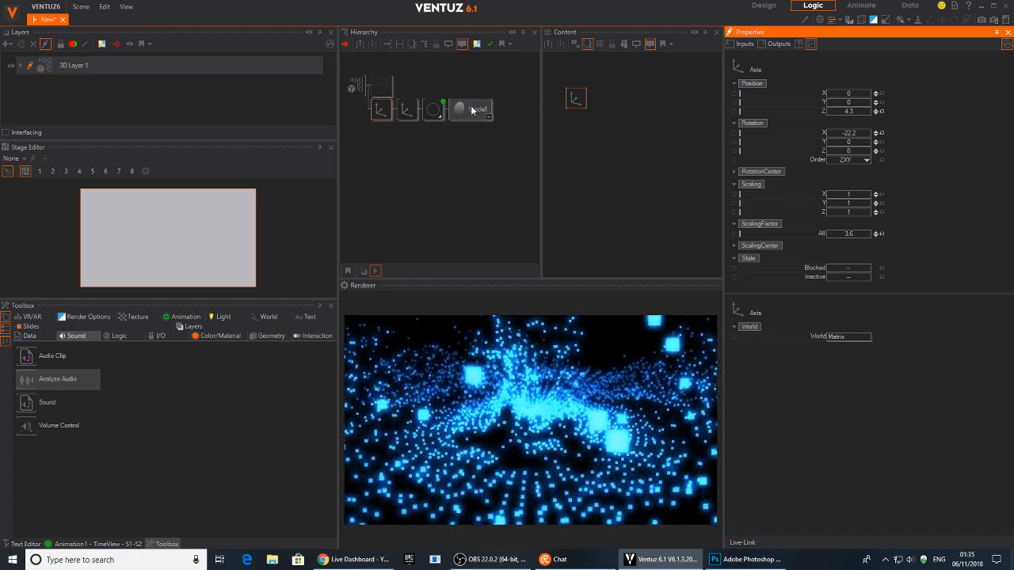
Step: Replace the Circle geometry under the material with a Torus and reduce the first Axis's overall scaling factor to about 0.7
left_click(472, 109)
key("Delete")
double_click(469, 113)
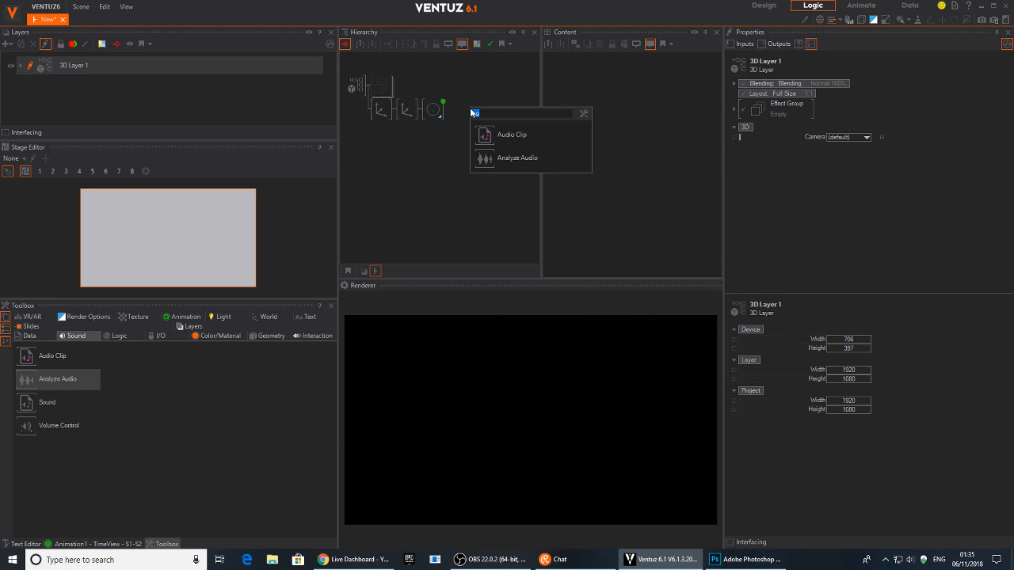
type("tou")
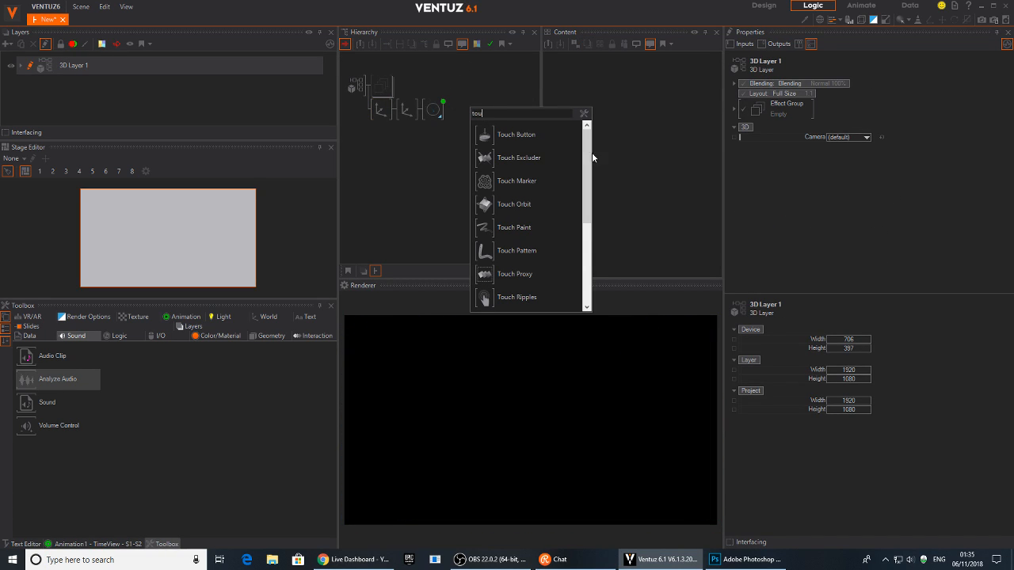
key("BackSpace")
type("r")
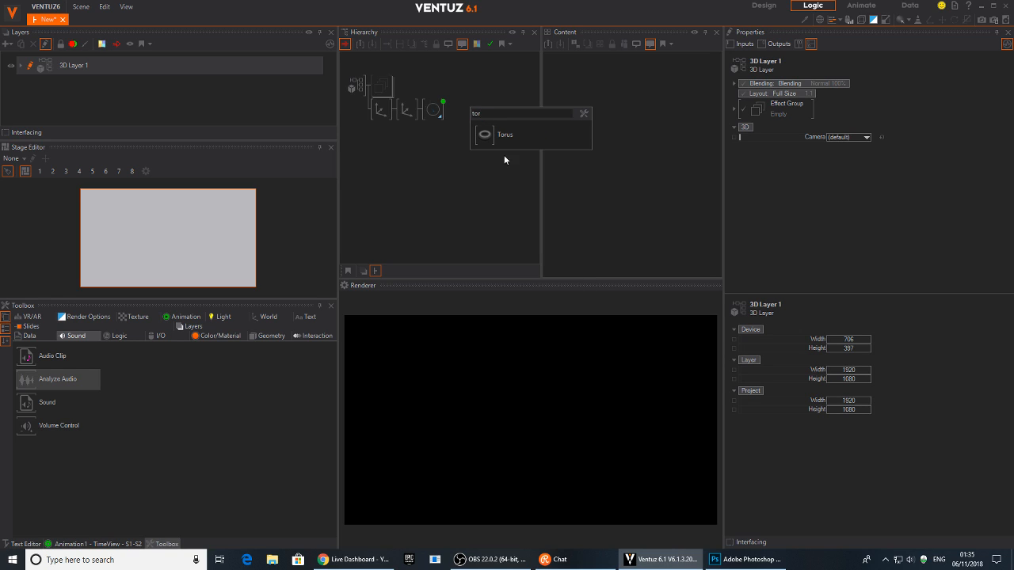
left_click(483, 136)
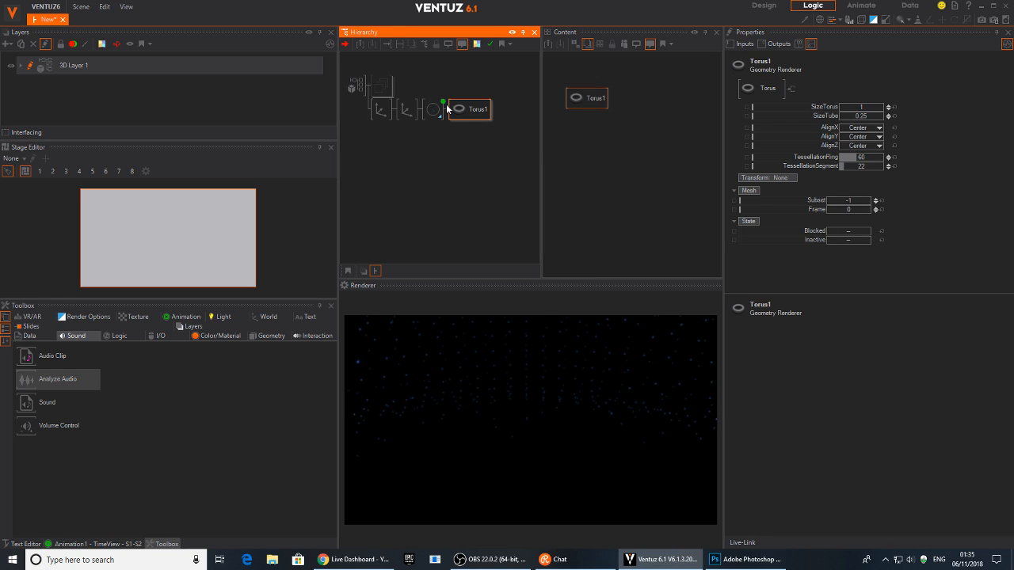
left_click(381, 109)
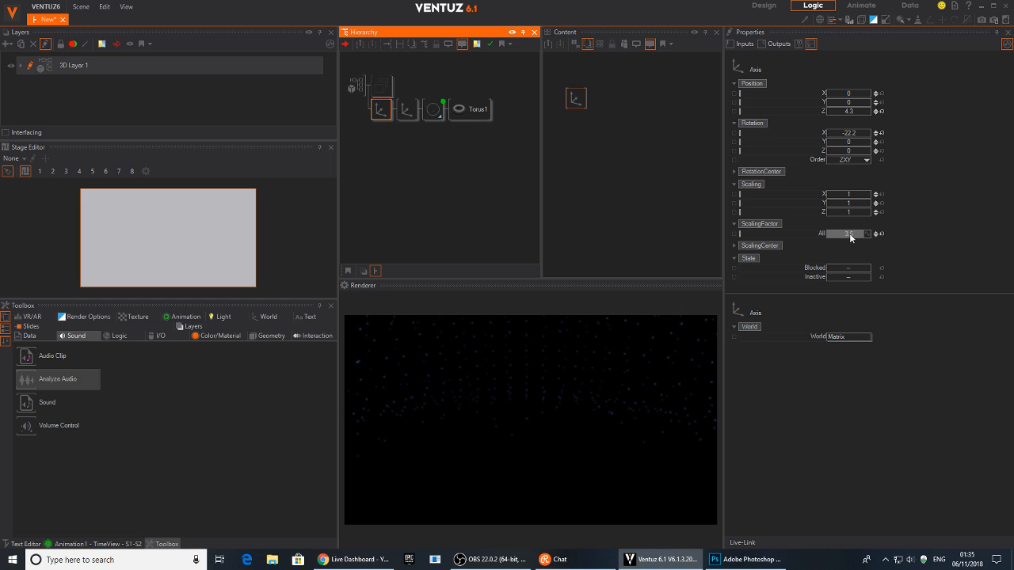
left_click_drag(850, 235, 827, 236)
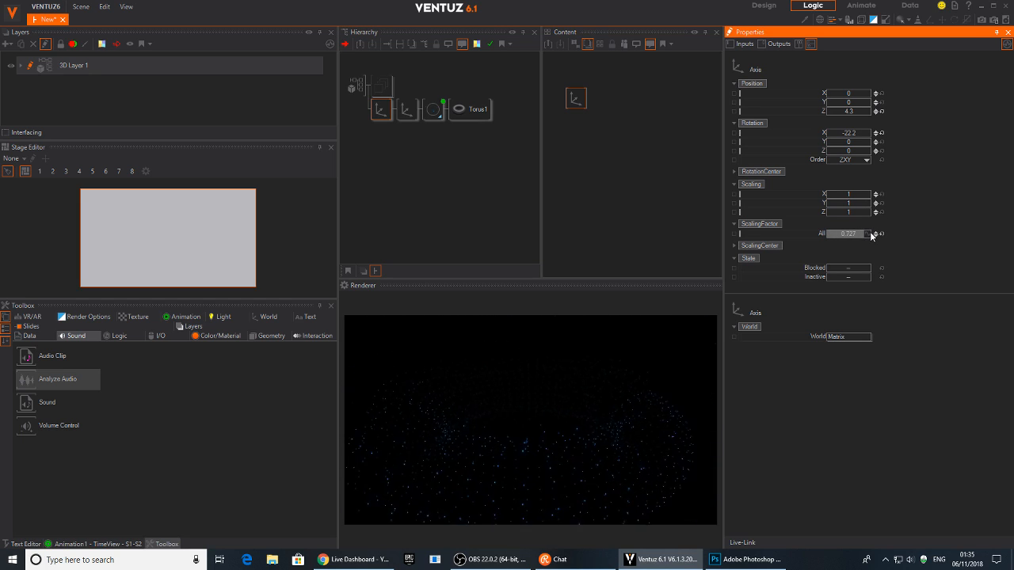
Step: Set the sprite Scale in the material's Draw Mode settings to 0.0122
left_click(434, 110)
scroll(885, 158, "down", 2)
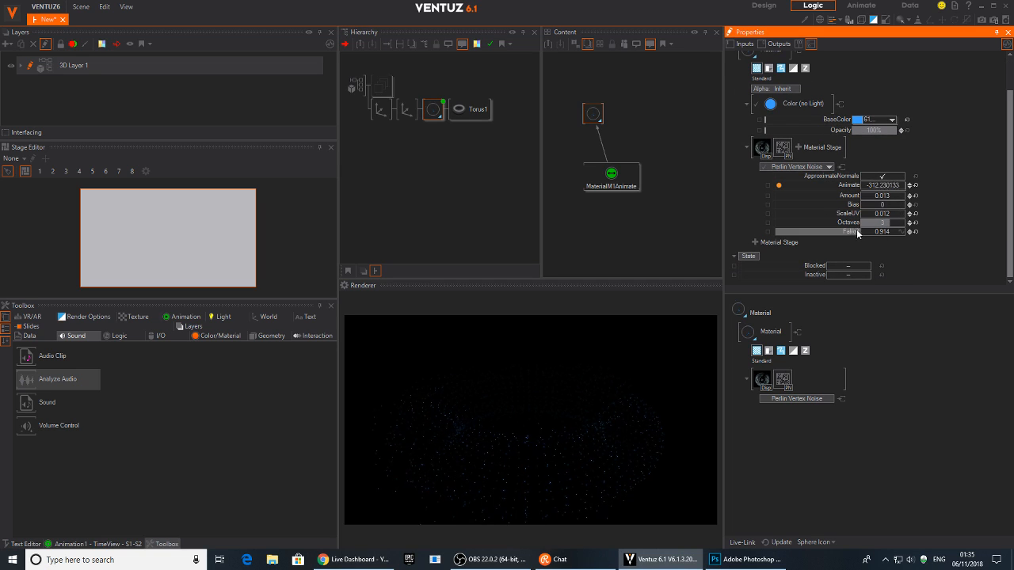
left_click(762, 148)
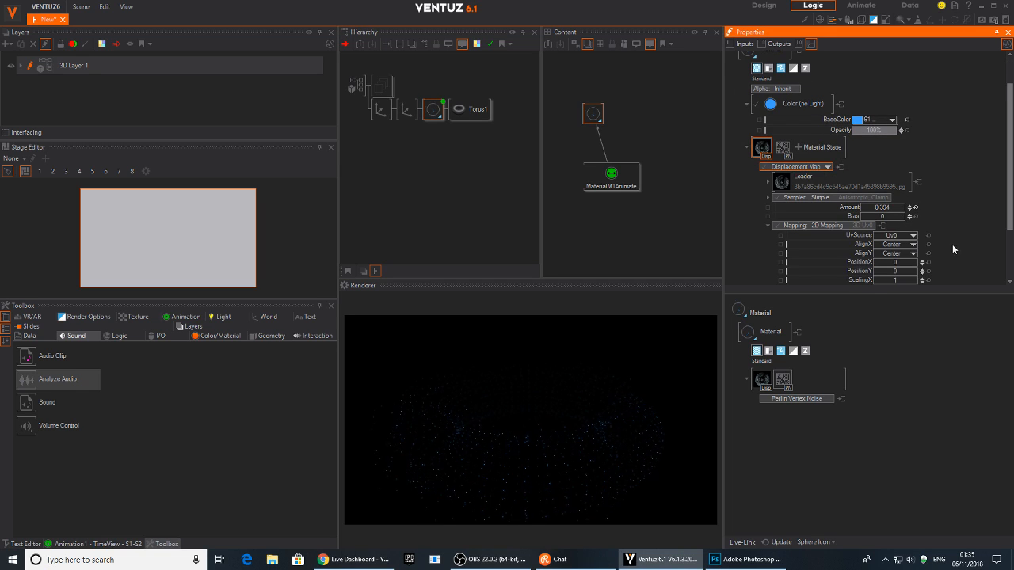
scroll(824, 183, "up", 3)
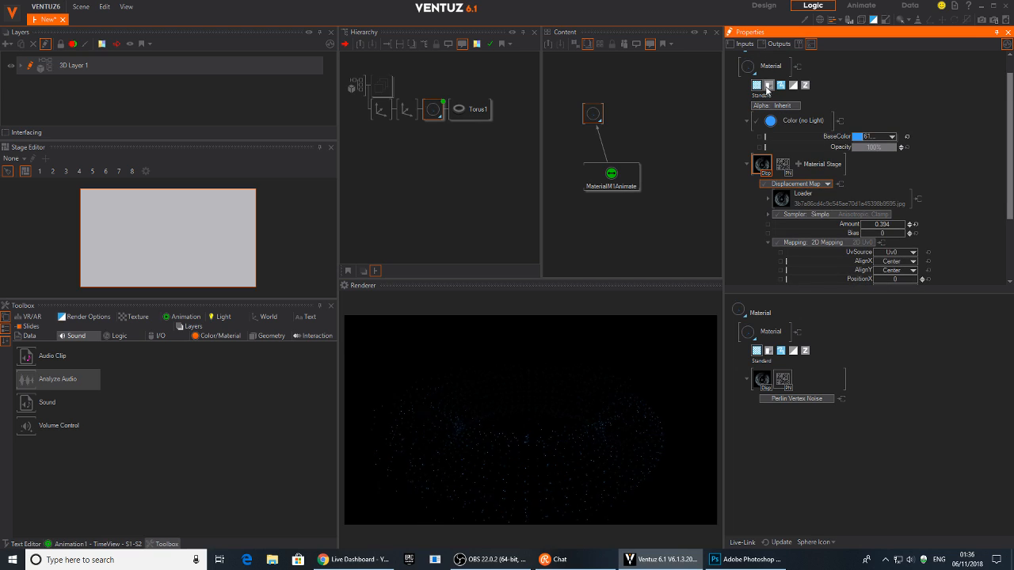
left_click(755, 89)
left_click(768, 107)
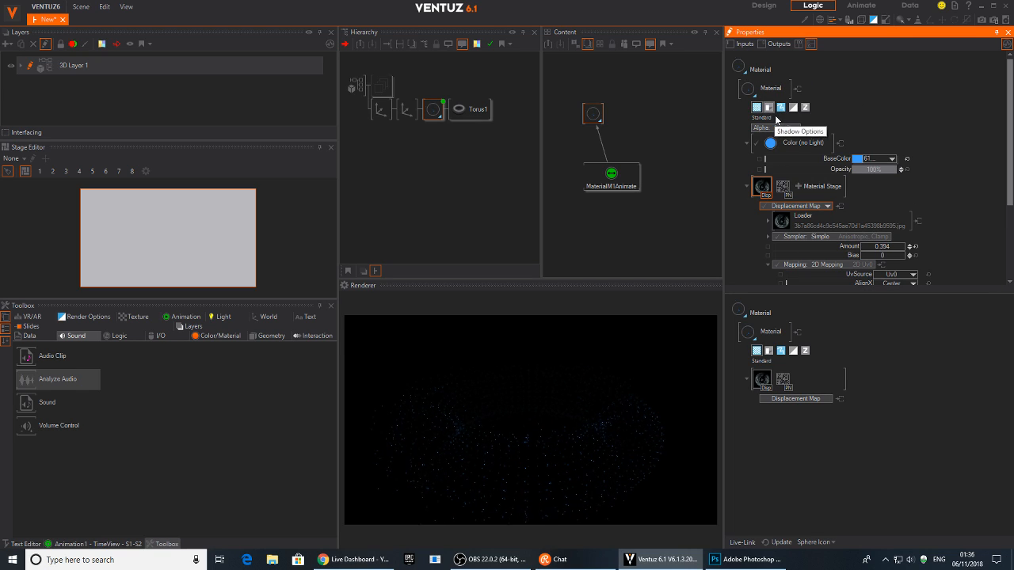
left_click(781, 106)
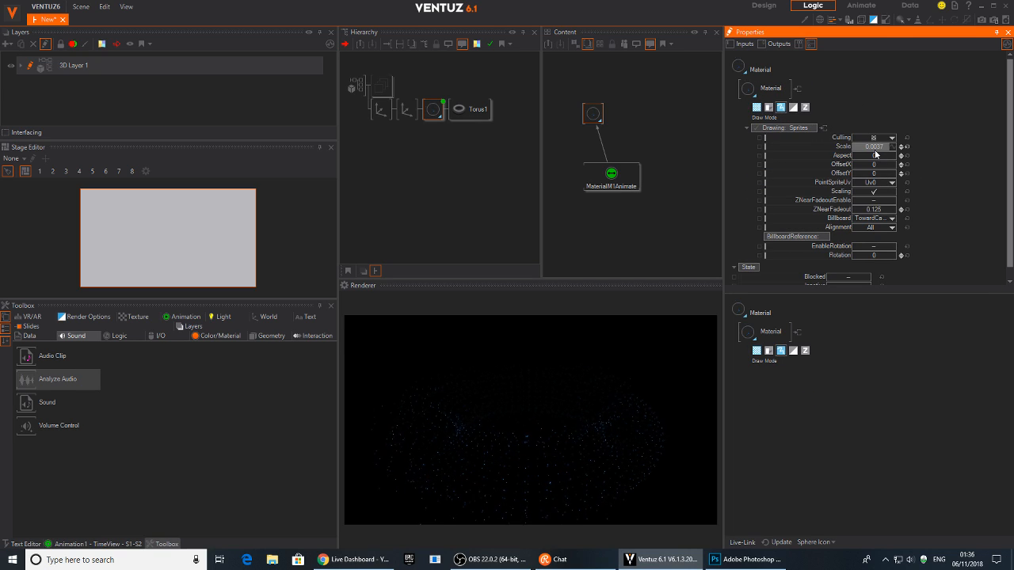
left_click_drag(885, 147, 896, 148)
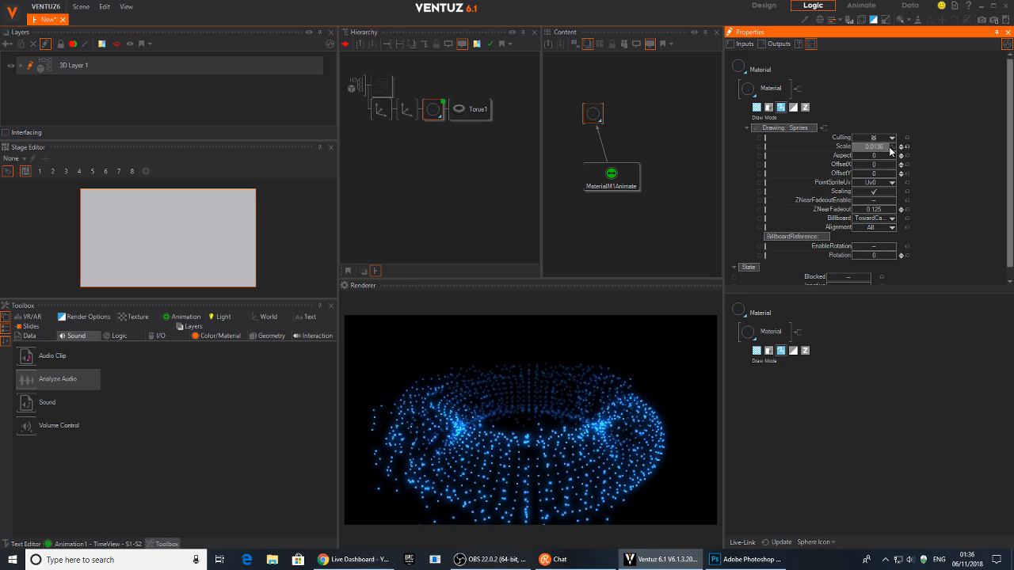
Step: Set the Torus's SizeTorus to 0.03, its TessellationRing to 10 and its TessellationSegment to 66
left_click(468, 109)
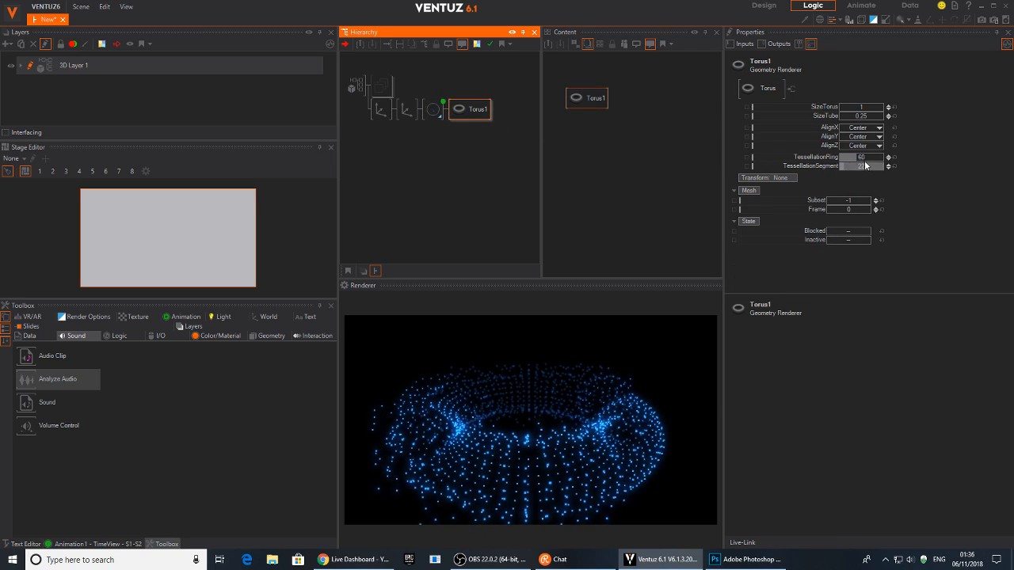
left_click(858, 157)
mouse_move(858, 157)
left_mouse_down()
mouse_move(885, 157)
mouse_move(885, 168)
mouse_move(851, 160)
left_mouse_up()
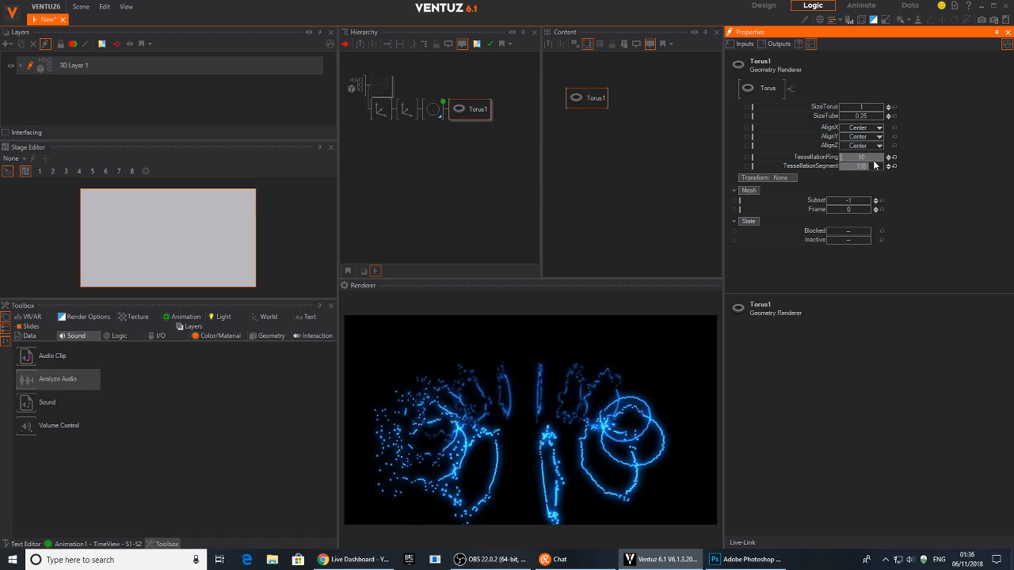
mouse_move(840, 166)
left_mouse_down()
mouse_move(874, 168)
mouse_move(849, 166)
left_mouse_up()
mouse_move(850, 159)
left_mouse_down()
mouse_move(870, 160)
mouse_move(849, 162)
left_mouse_up()
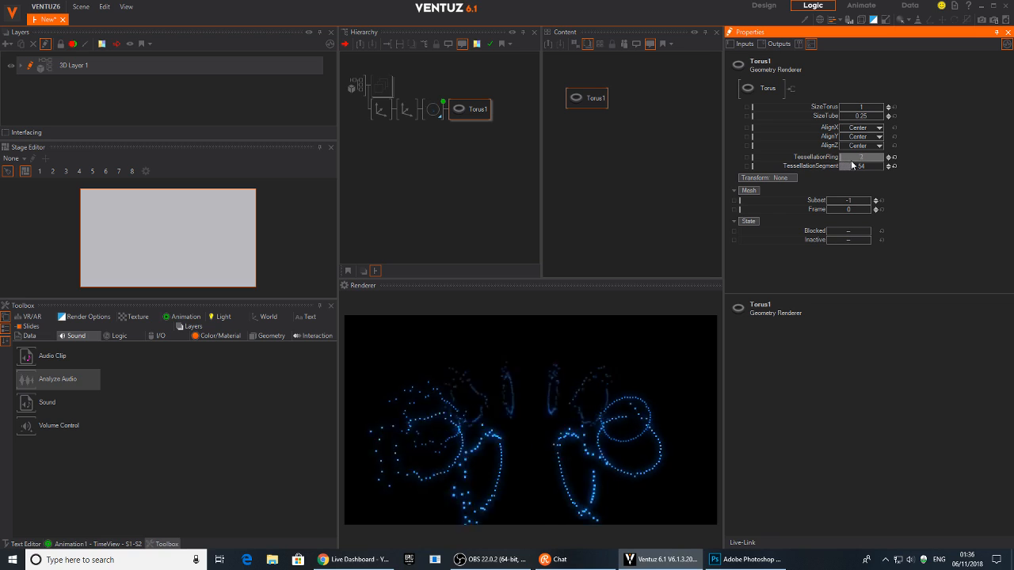
left_click_drag(857, 167, 865, 165)
left_click_drag(870, 107, 845, 110)
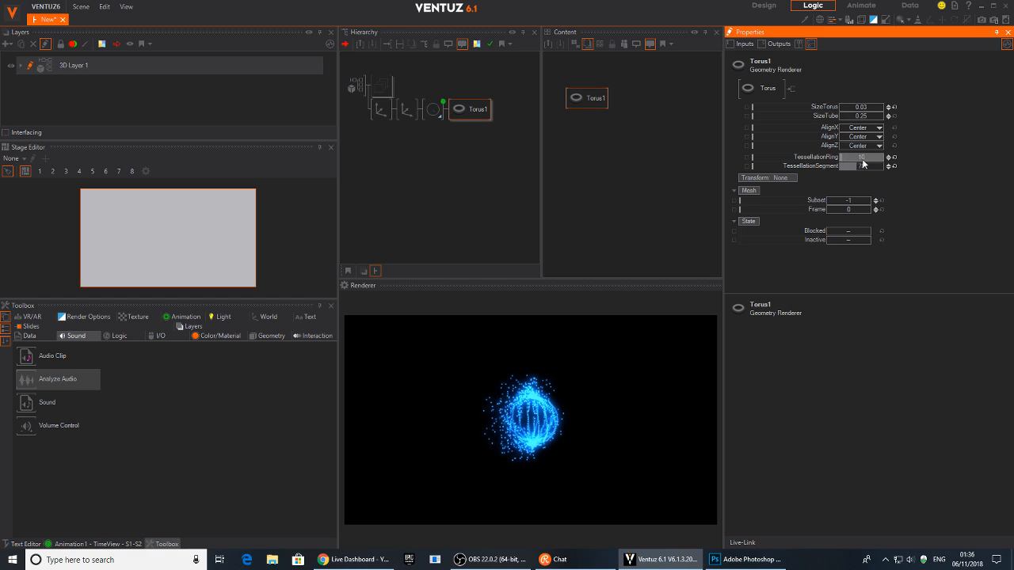
left_click_drag(846, 167, 744, 171)
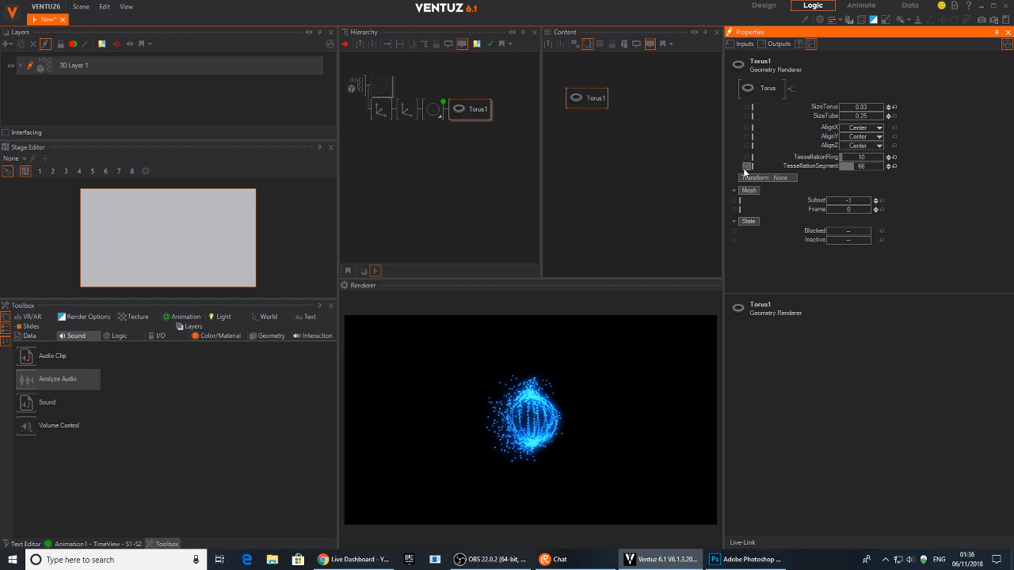
Step: Set the first Axis's overall scaling factor to 1.442 and its X rotation to about -5.5
left_click(381, 109)
left_click_drag(853, 240, 875, 235)
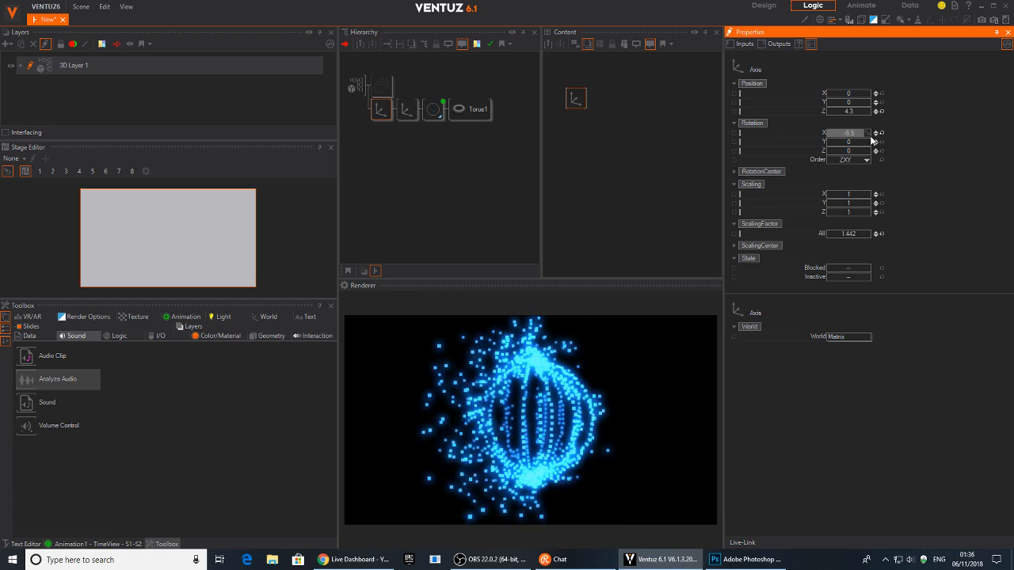
Step: Add a Base + Alpha texture stage to the material and load the built-in alphaglow_halffull.png image into it
left_click(433, 110)
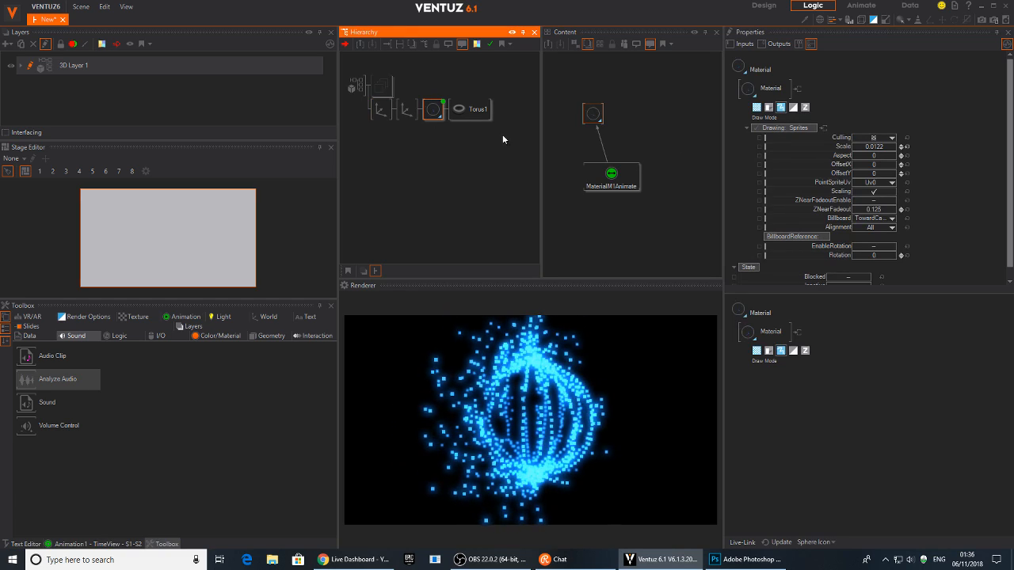
left_click(593, 113)
scroll(884, 57, "down", 1)
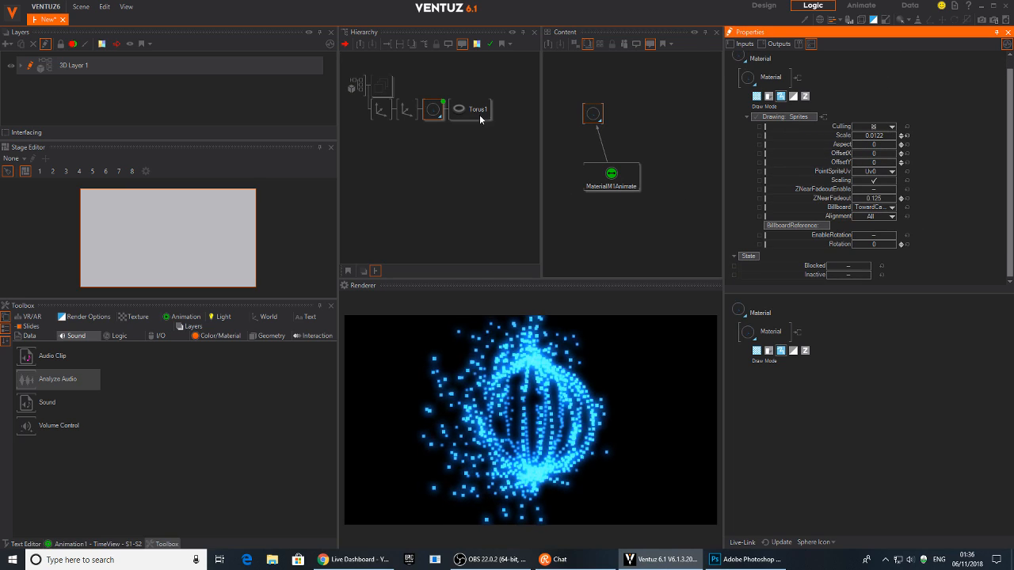
left_click(433, 108)
left_click(593, 114)
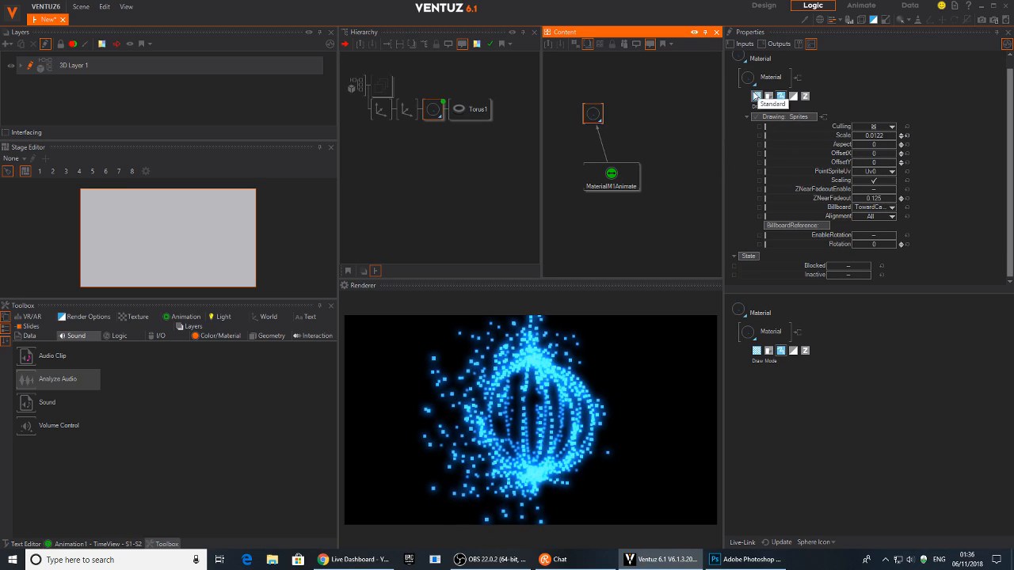
left_click(756, 96)
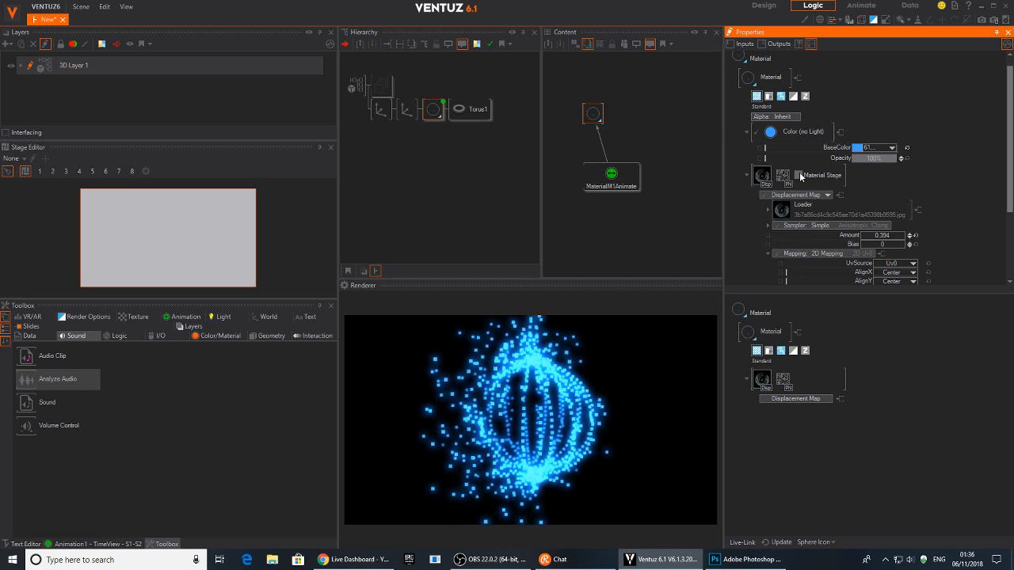
left_click(799, 175)
mouse_move(817, 171)
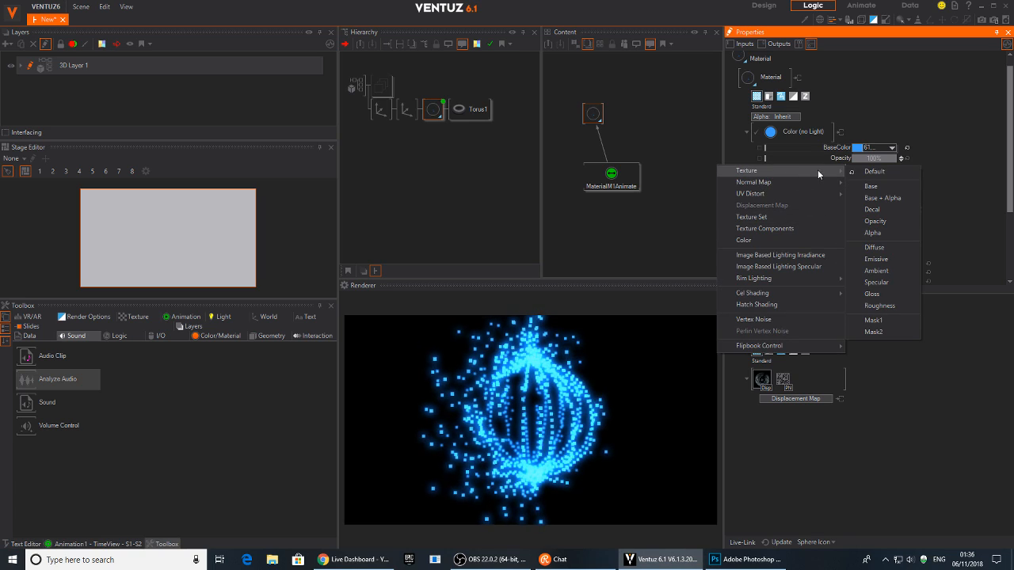
left_click(881, 200)
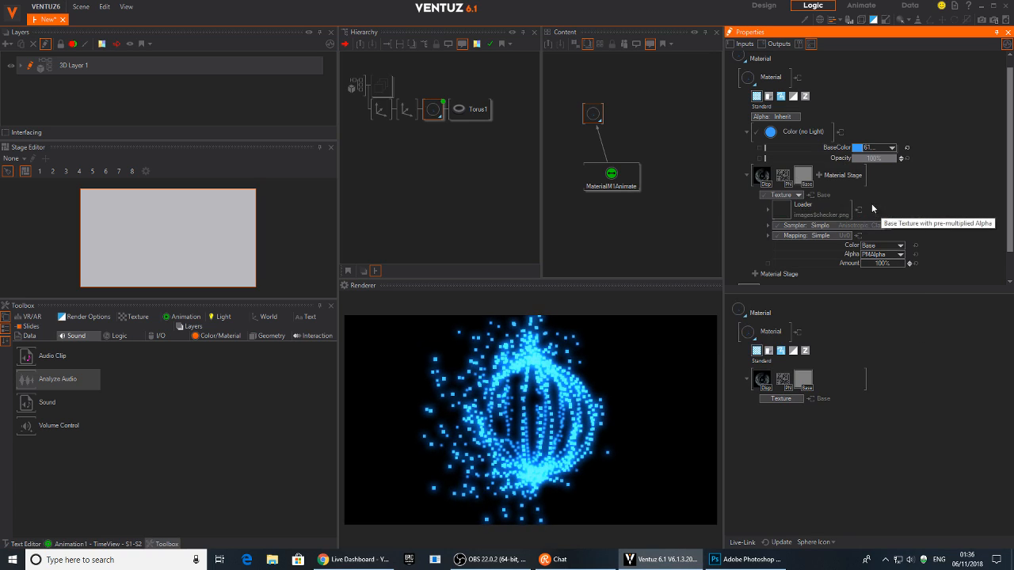
left_click(818, 205)
mouse_move(804, 230)
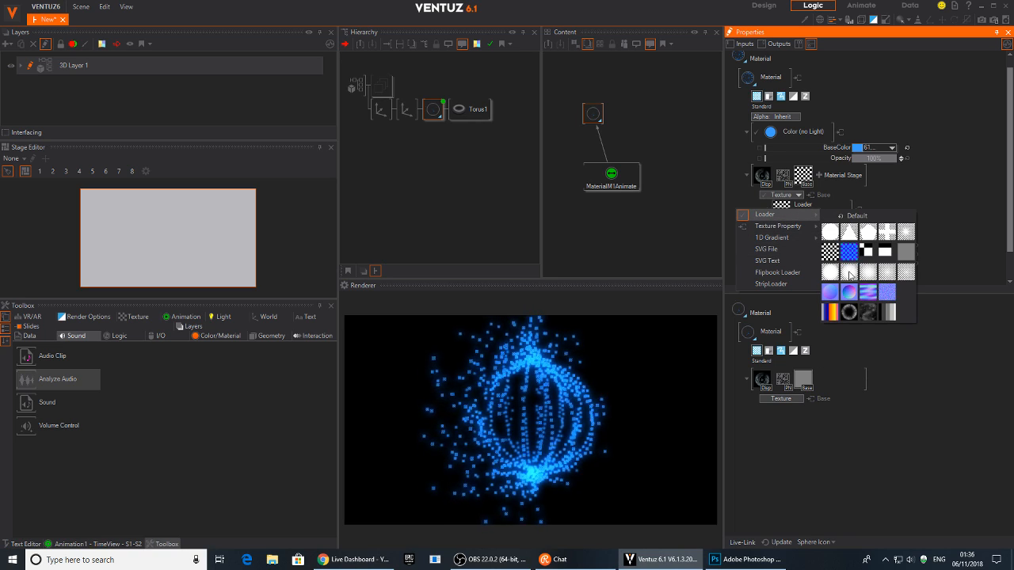
left_click(848, 273)
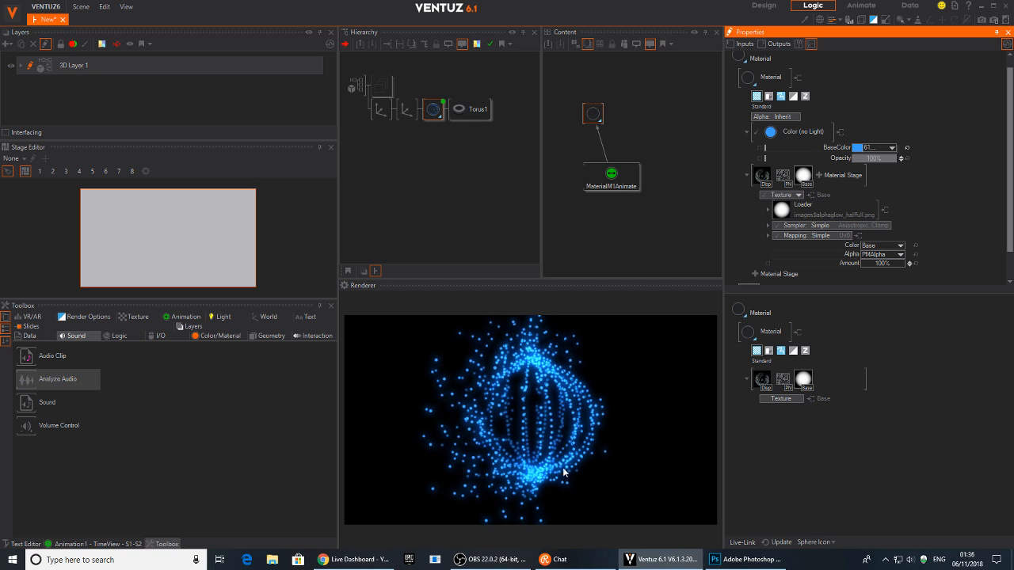
Step: Replace the image in the material's base texture stage with the built-in alphaglow_halfsharp.png
left_click(798, 194)
mouse_move(775, 208)
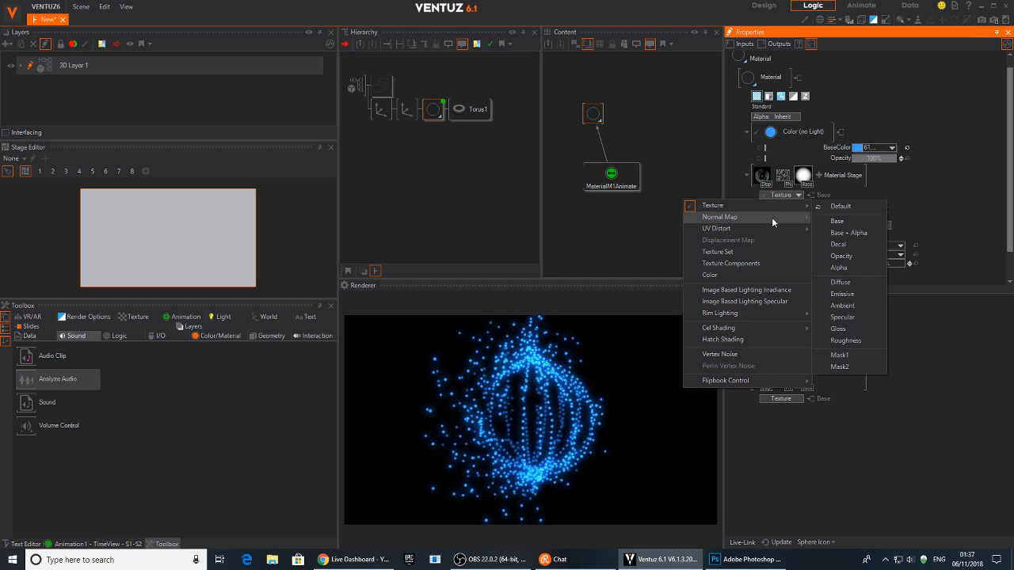
left_click(841, 206)
left_click(794, 206)
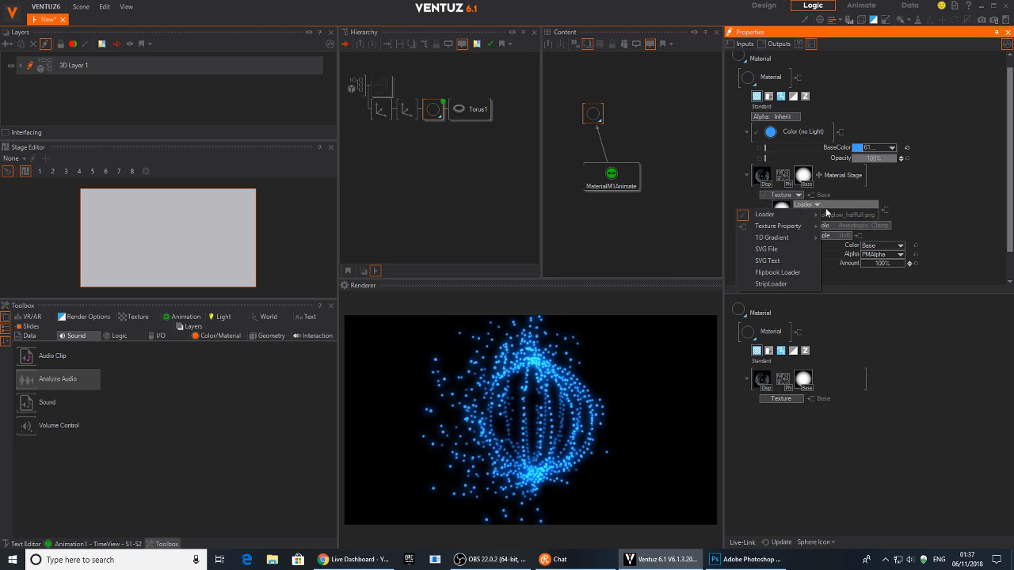
mouse_move(784, 239)
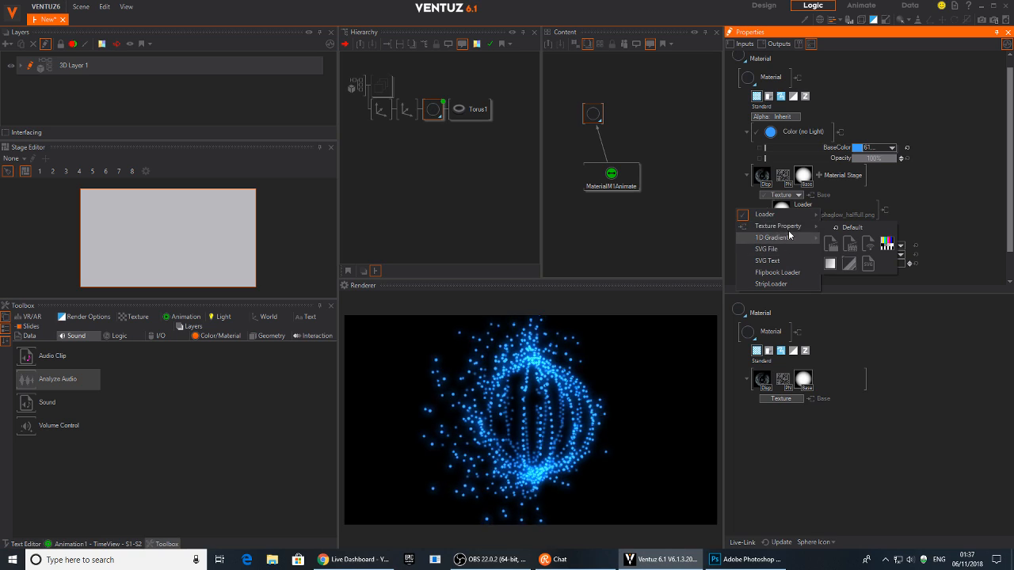
mouse_move(789, 212)
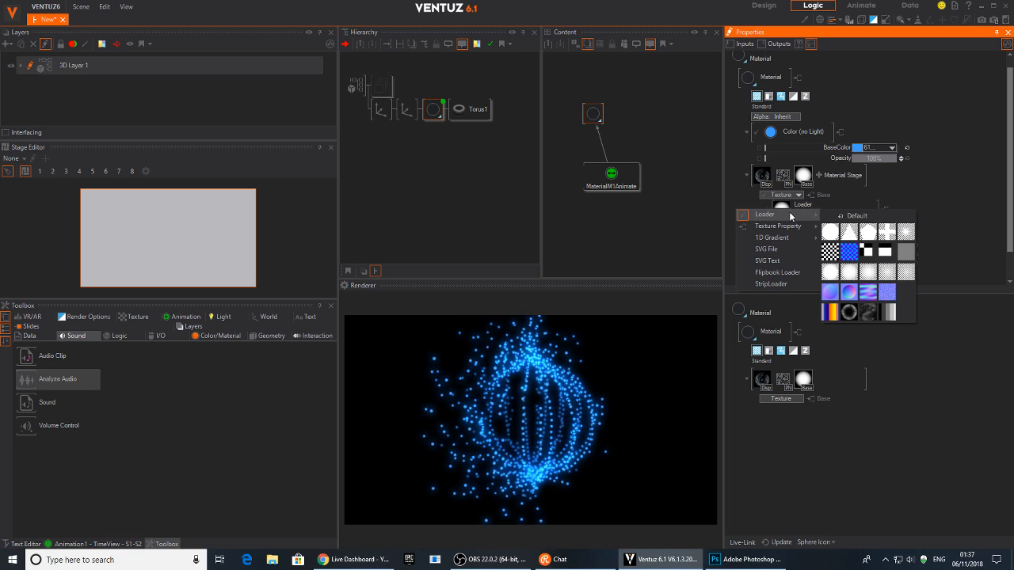
left_click(887, 271)
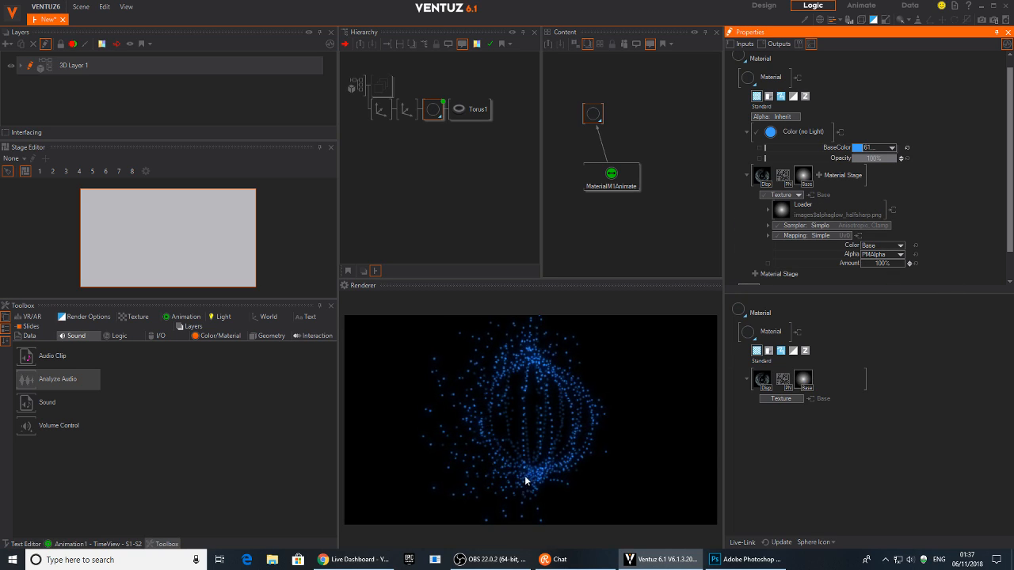
Step: Set the first Axis's X rotation to about -24.1 and try different SizeTorus values, up to about 1.23, on the Torus
left_click(381, 109)
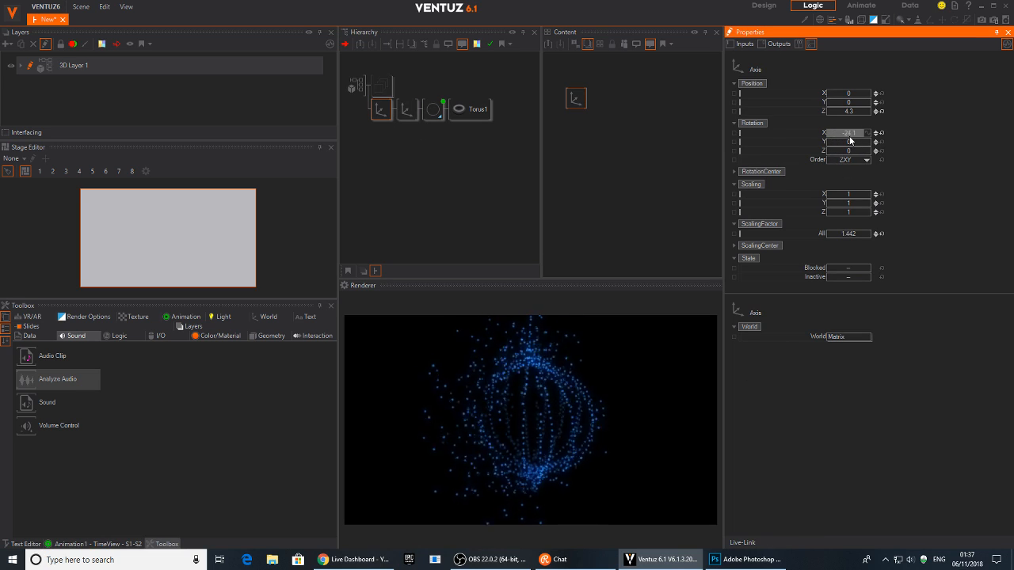
left_click(490, 106)
left_click(862, 108)
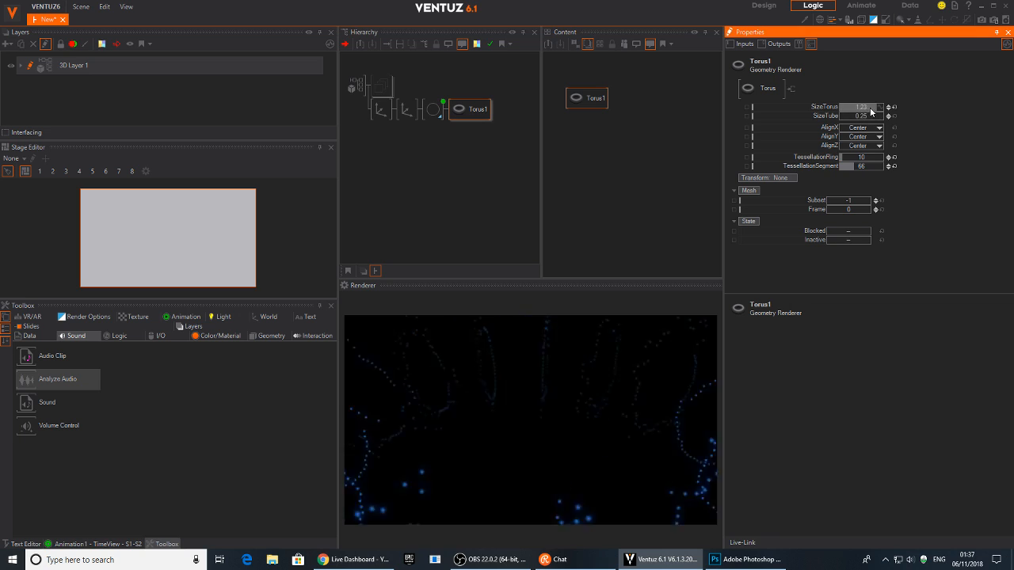
left_click_drag(864, 111, 843, 115)
Step: Delete the first Axis together with its whole branch, including the material and the Torus
left_click(439, 148)
left_click(385, 113)
key("Delete")
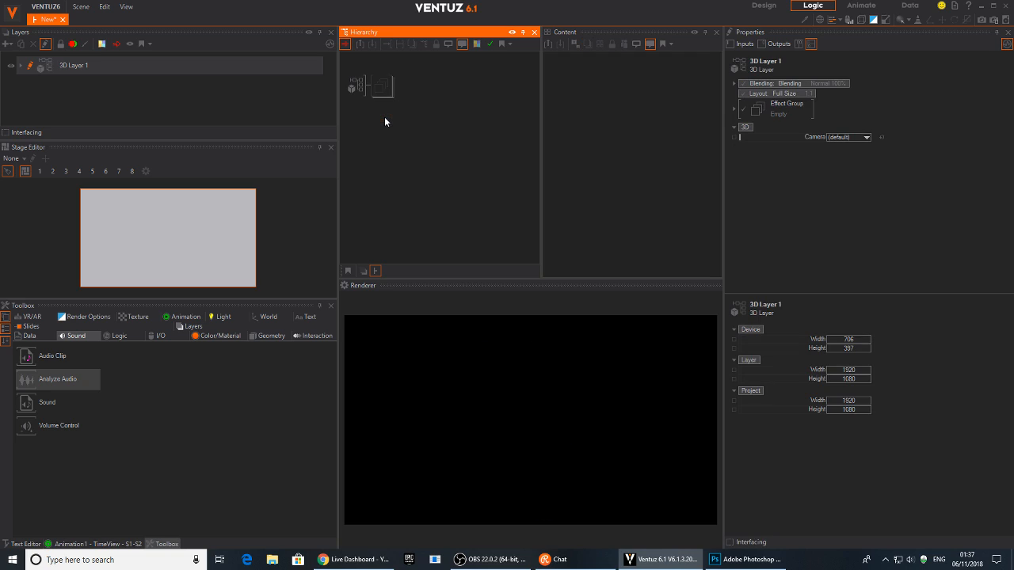
Step: Add a new Axis to the 3D Layer and attach a Cone geometry to it
double_click(385, 116)
type("ax")
left_click(392, 142)
left_click(384, 98)
double_click(383, 113)
type("co")
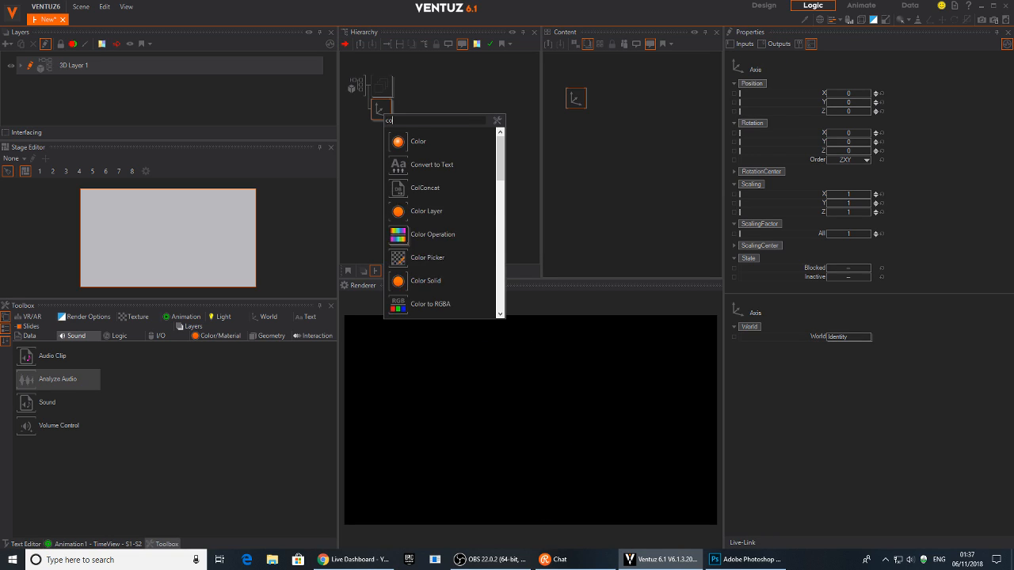
type("ne")
left_click(396, 140)
Step: Set the new Axis's overall scaling factor to 69.4
left_click(382, 113)
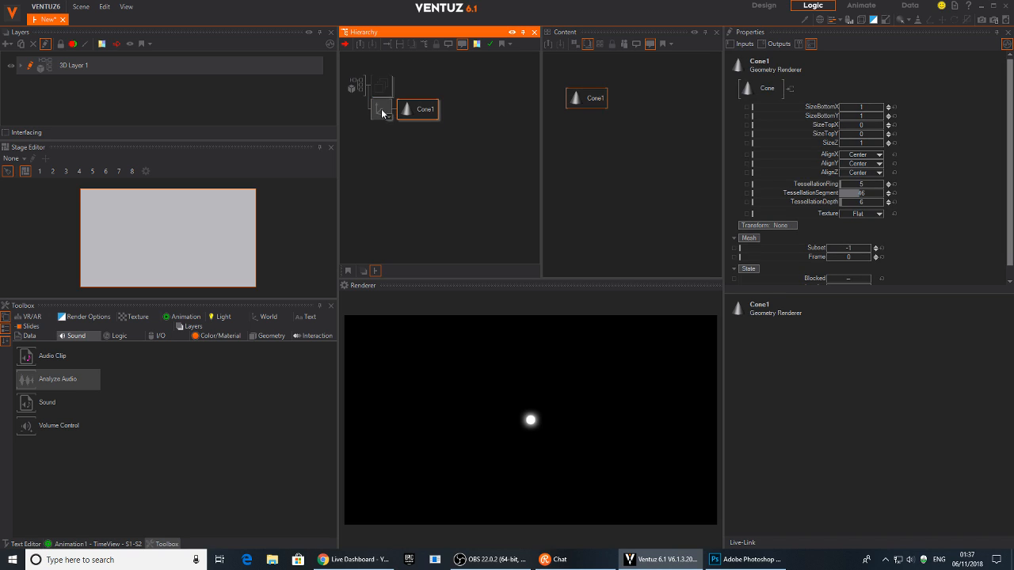
left_click(381, 113)
left_click_drag(875, 233, 872, 231)
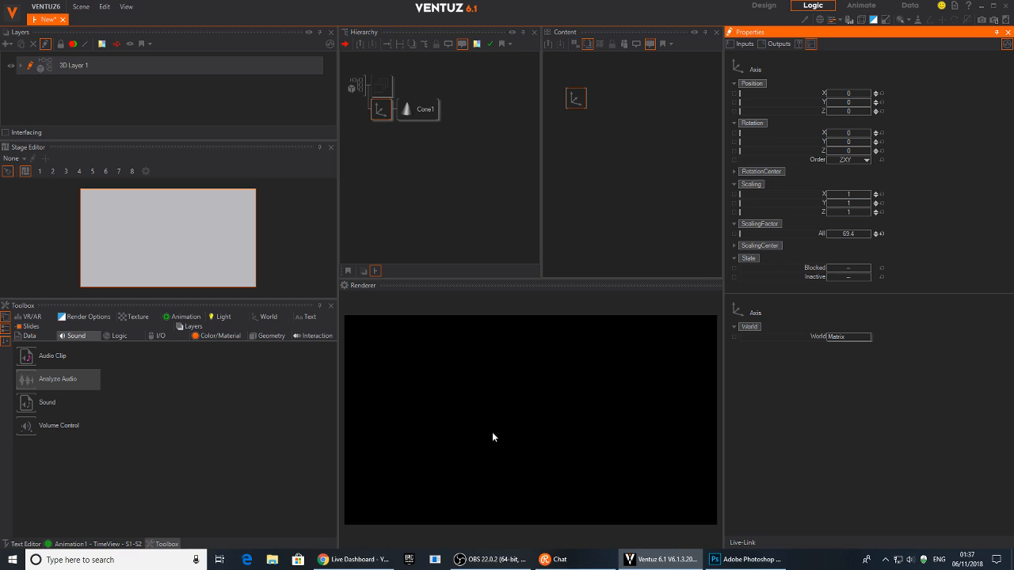
Step: Insert a Color Solid material between the Axis and the Cone and show its settings
left_click(406, 163)
double_click(405, 163)
type("col")
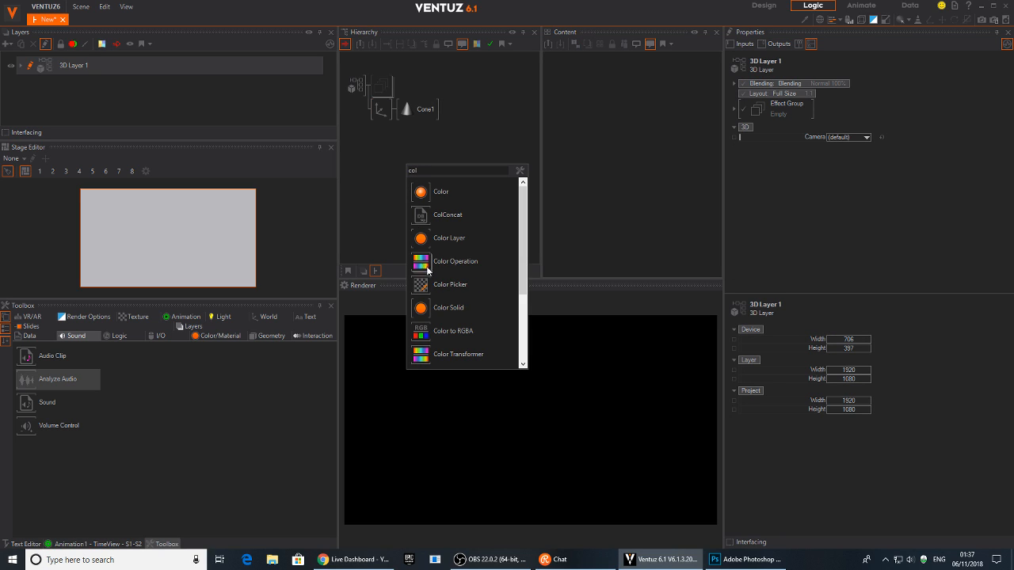
left_click(421, 307)
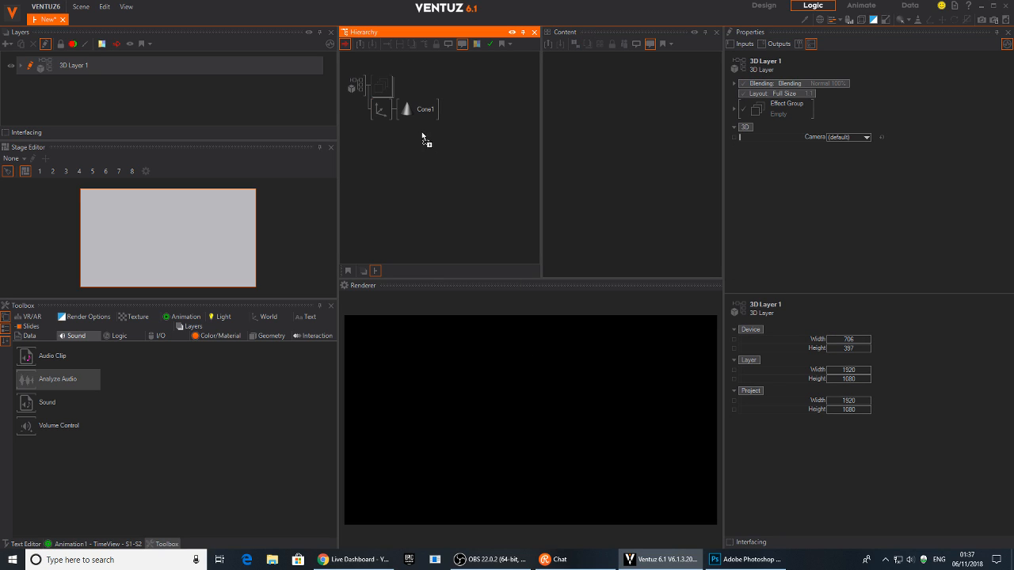
left_click(409, 111)
left_click(447, 109)
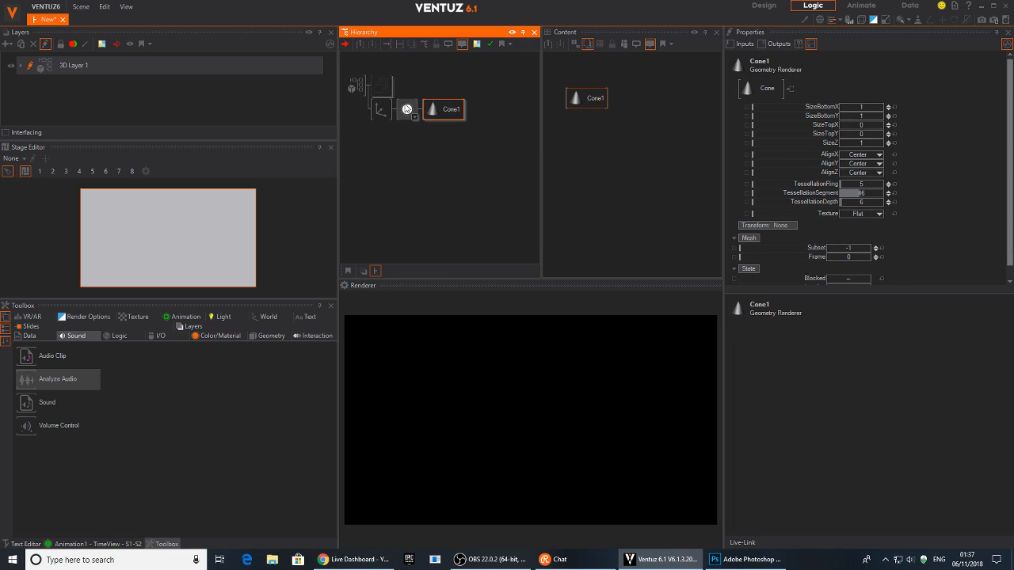
left_click(407, 109)
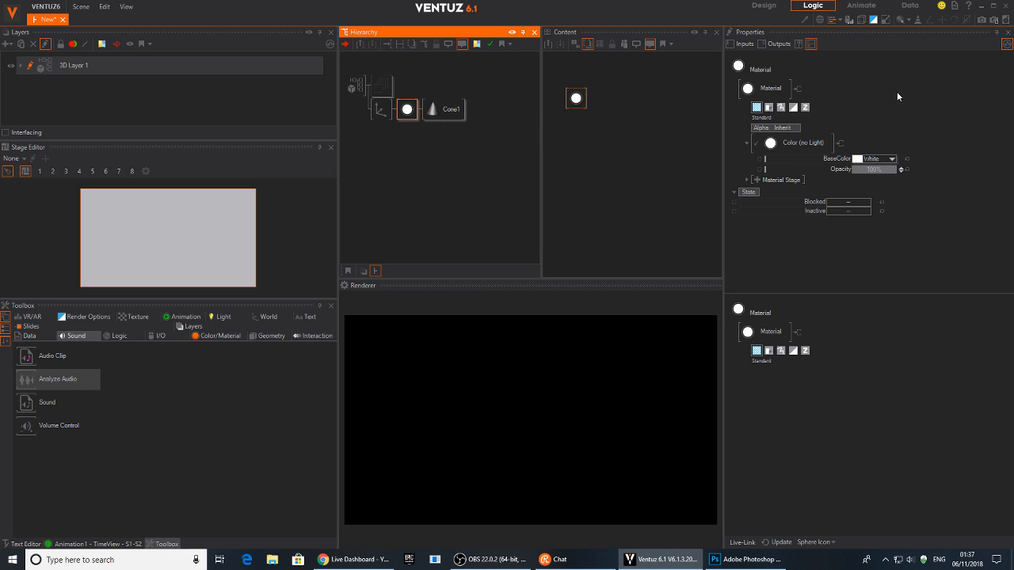
left_click(804, 107)
left_click(799, 139)
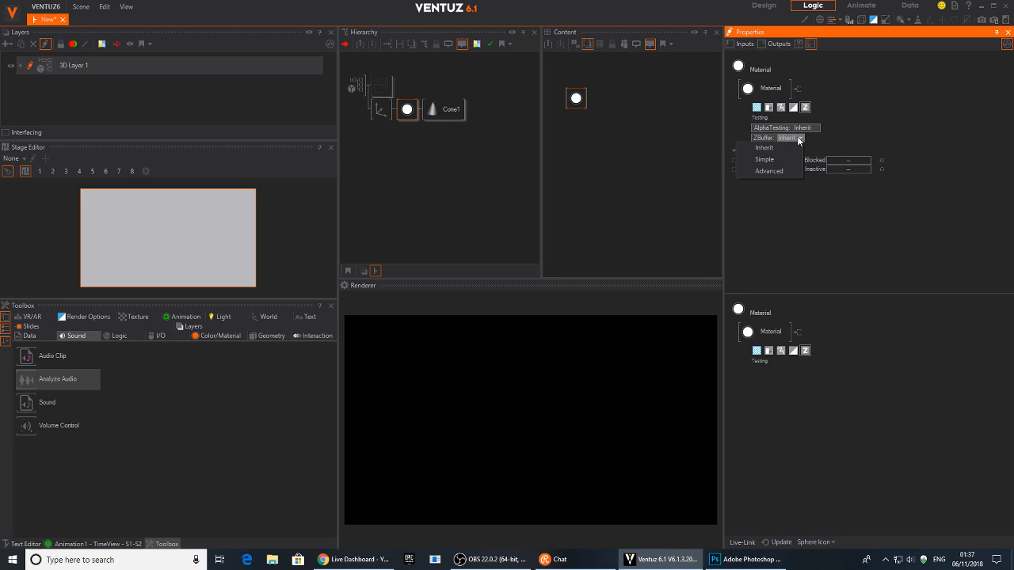
left_click(824, 123)
left_click(816, 128)
left_click(830, 115)
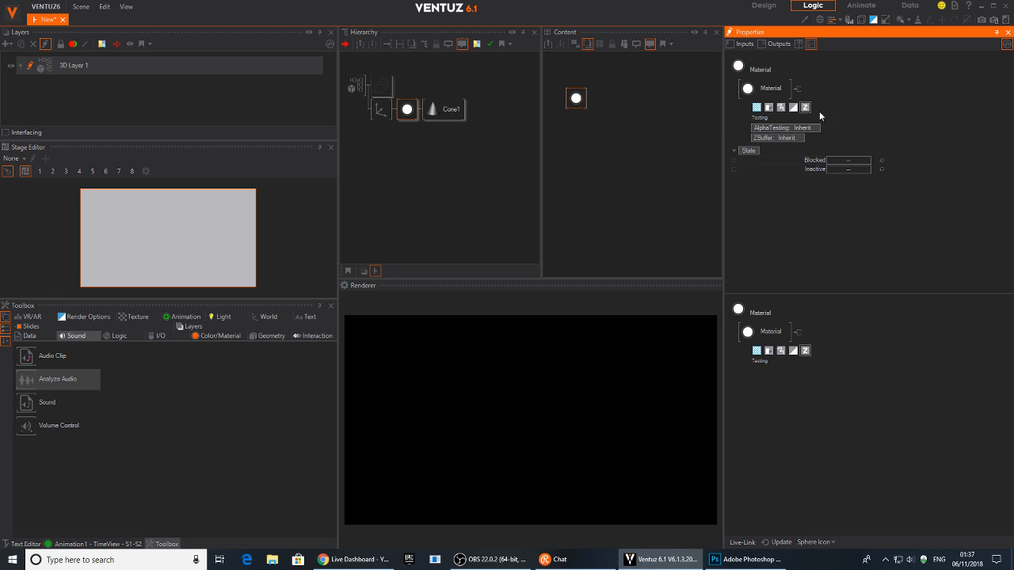
left_click(792, 108)
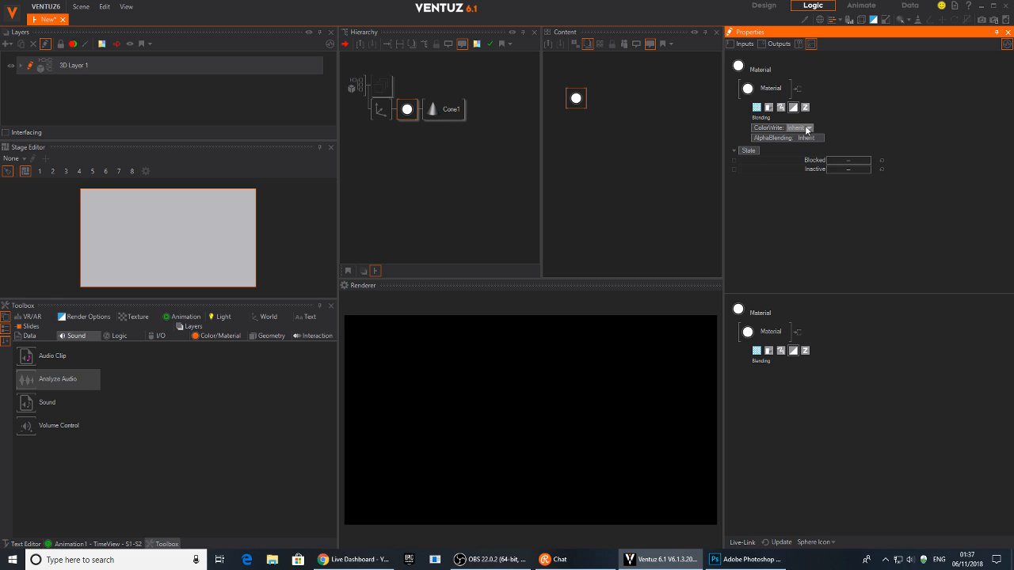
left_click(805, 129)
Step: Set the Color Solid material's draw mode to Solid and its culling to Frontfaces
left_click(781, 108)
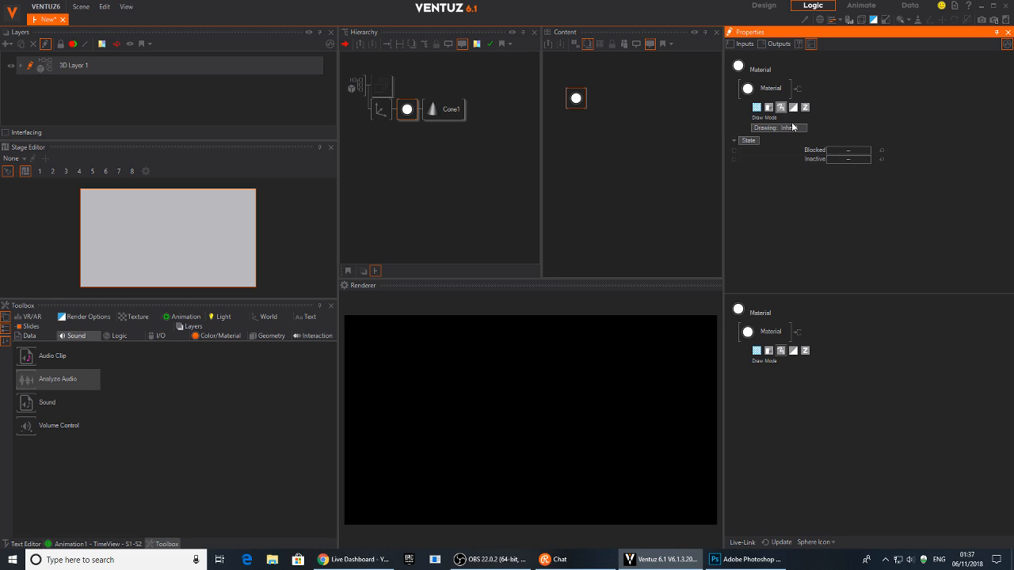
left_click(797, 128)
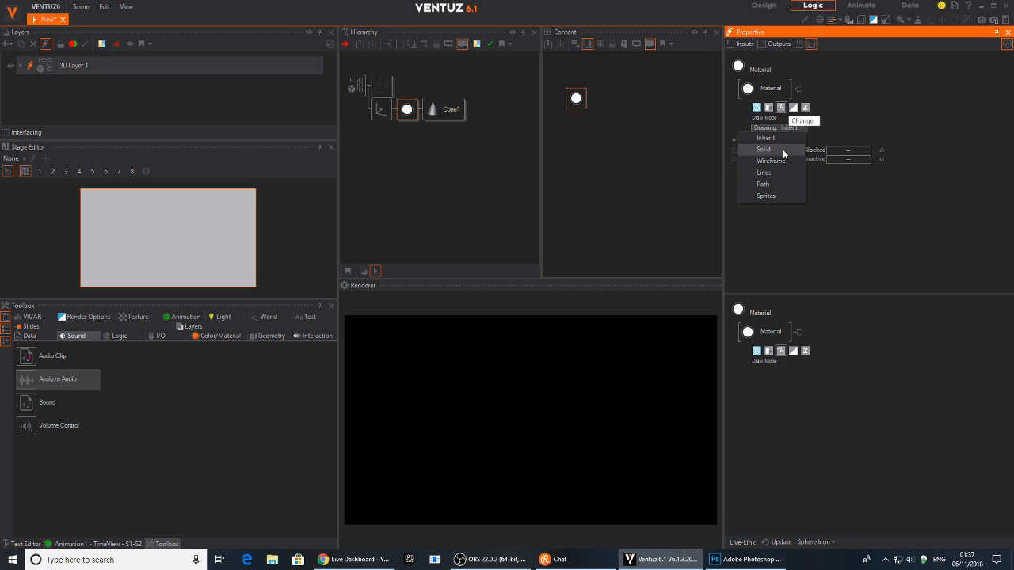
left_click(782, 149)
left_click(887, 139)
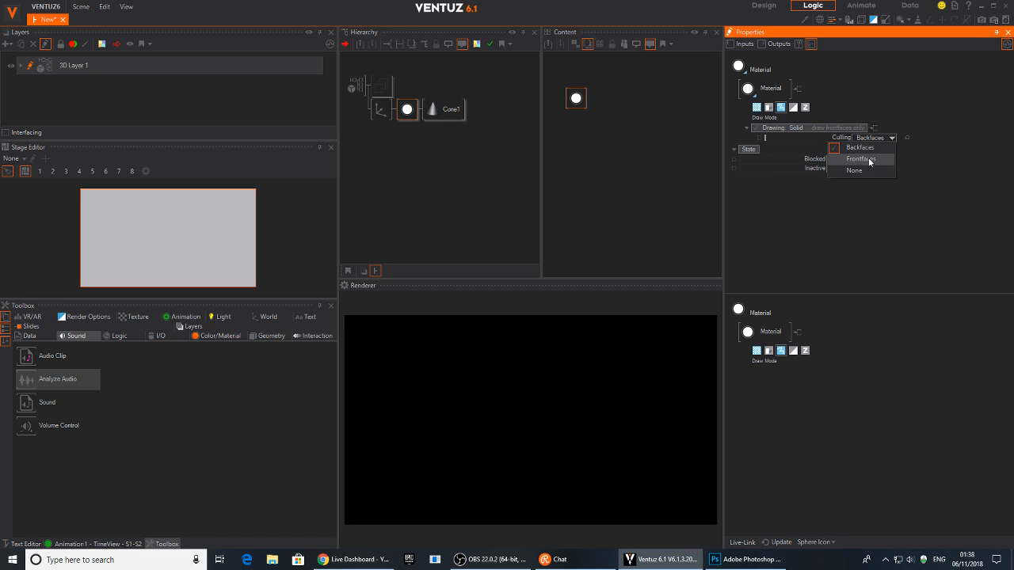
left_click(863, 158)
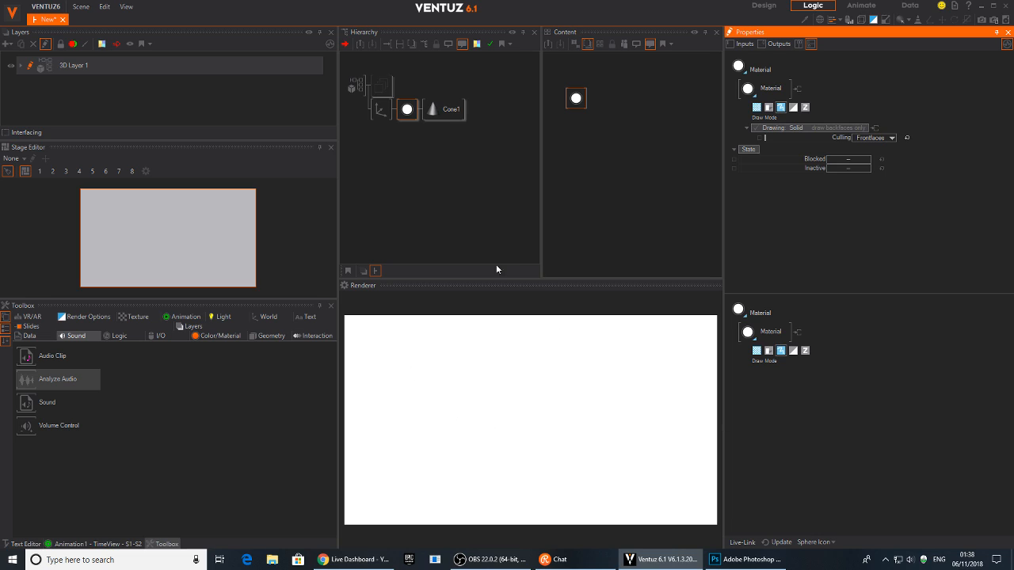
Step: Add a Base + Alpha texture stage to the material's standard color settings
left_click(576, 98)
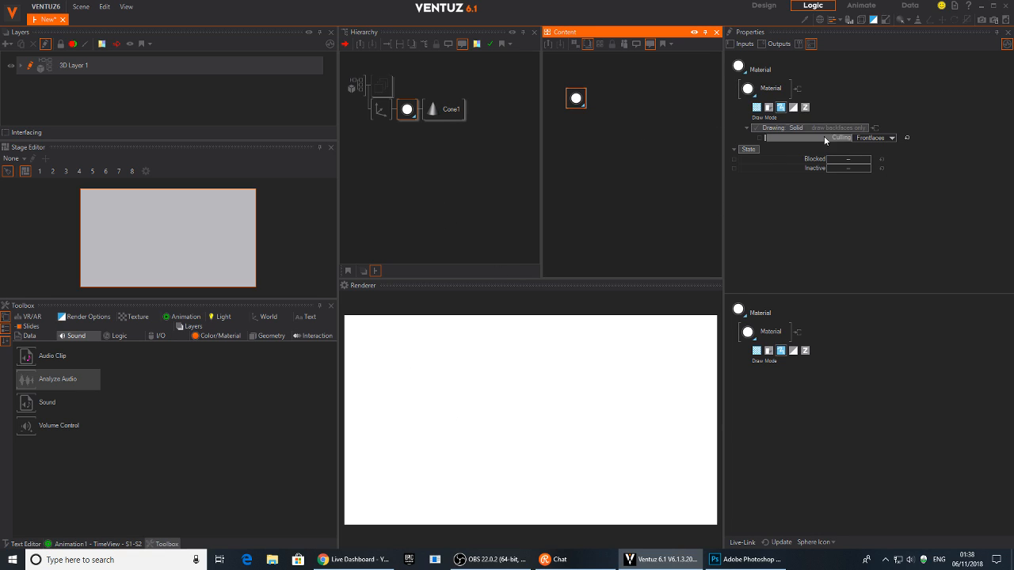
left_click(757, 107)
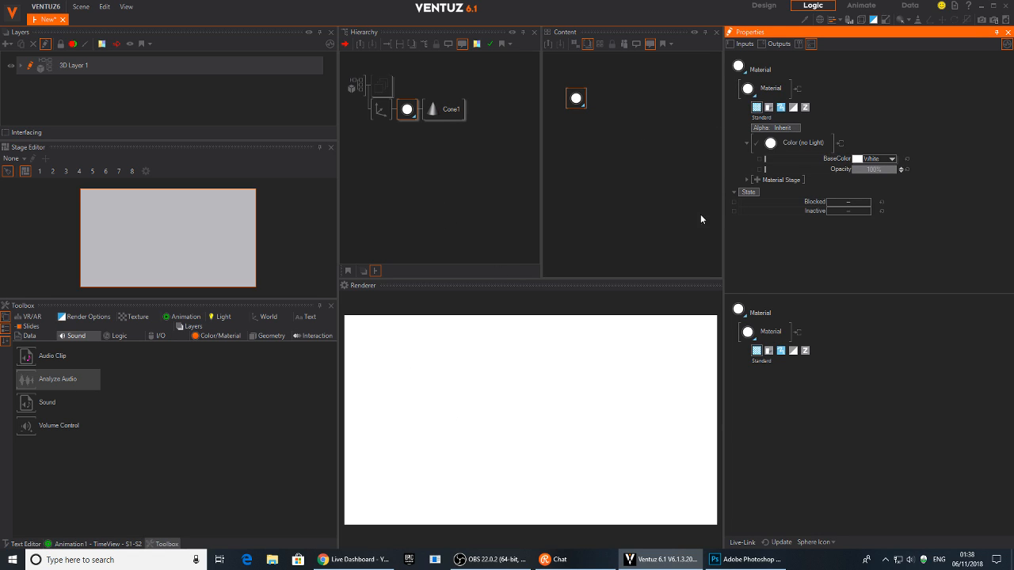
left_click(754, 180)
mouse_move(754, 182)
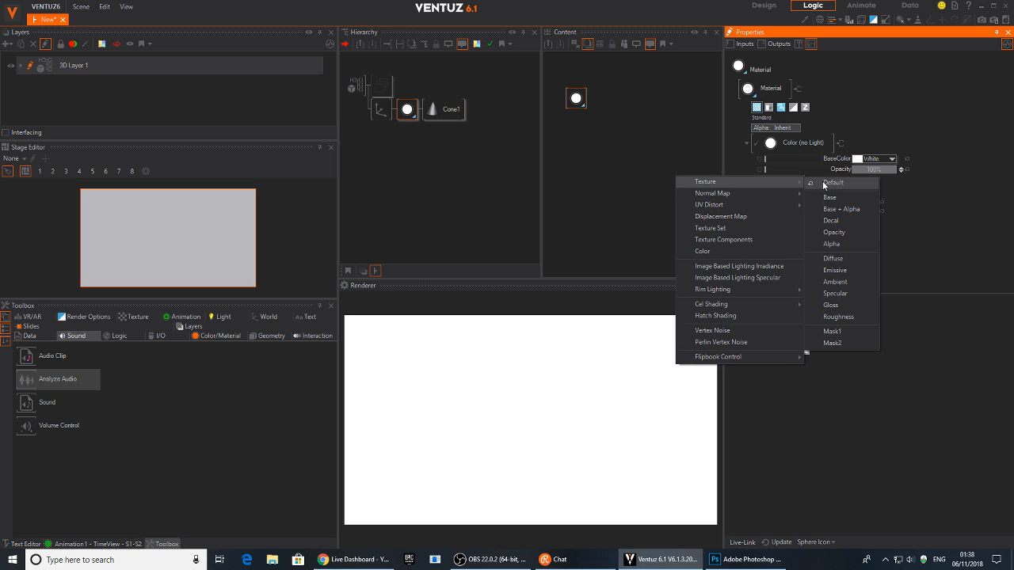
left_click(841, 209)
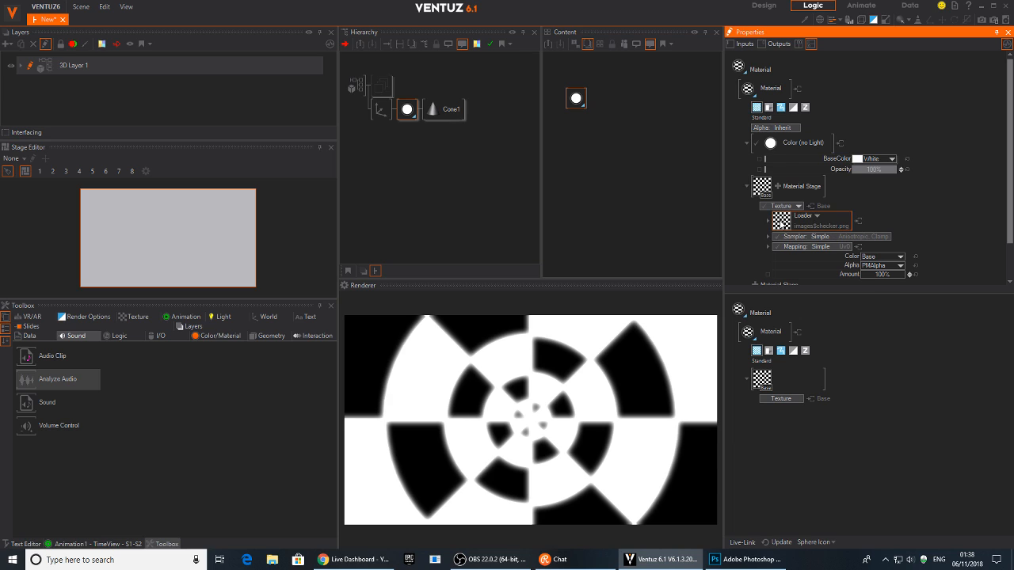
Step: Start choosing an image for the new texture's loader and browse to the DATA (D:) drive
left_click(781, 222)
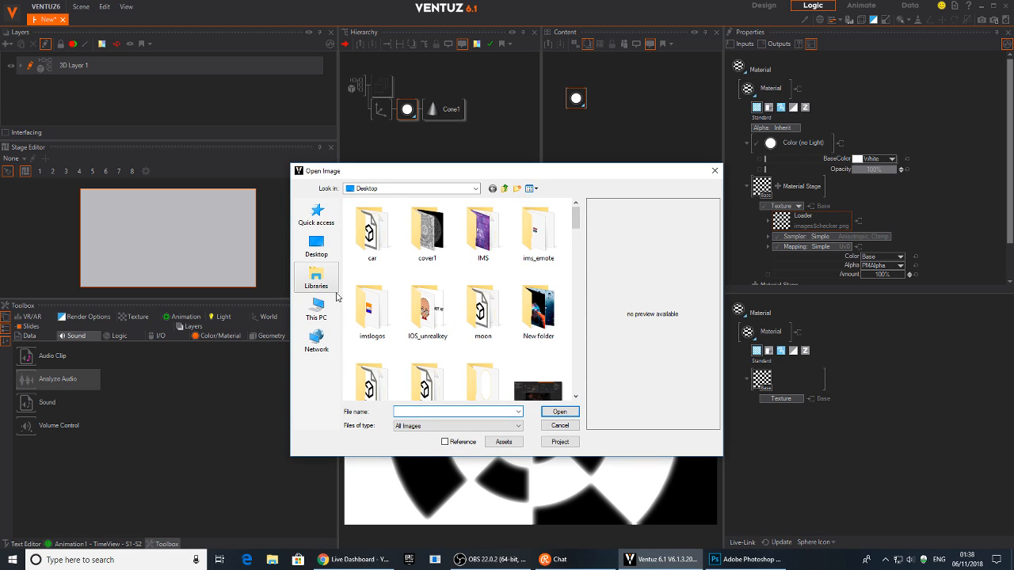
left_click(317, 277)
left_click(316, 309)
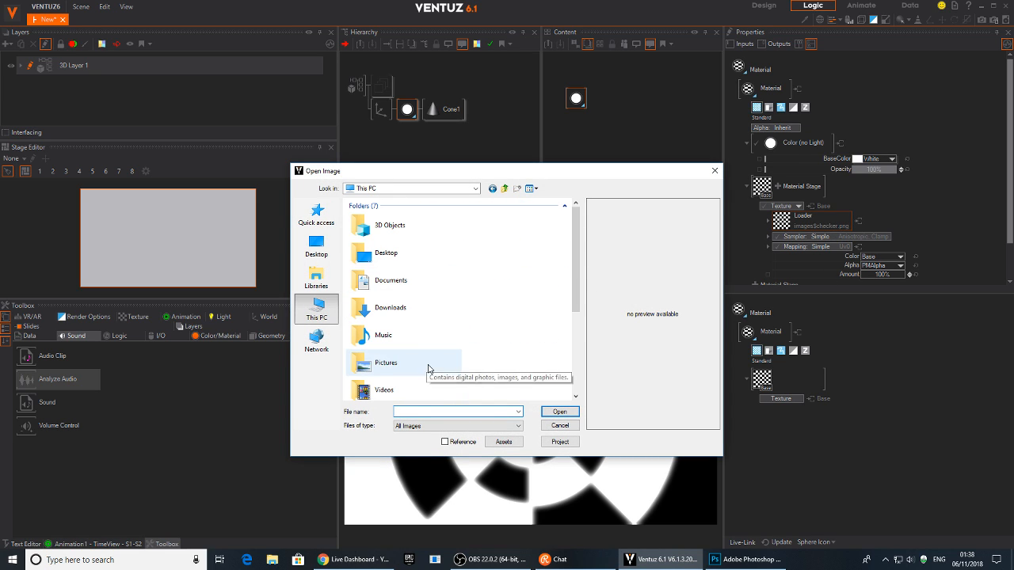
scroll(404, 325, "down", 3)
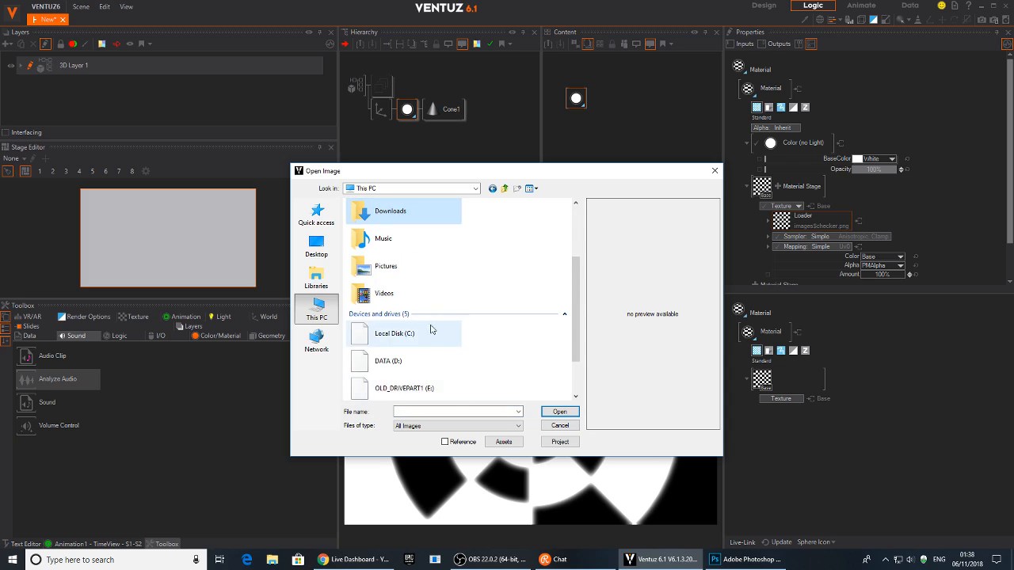
double_click(411, 366)
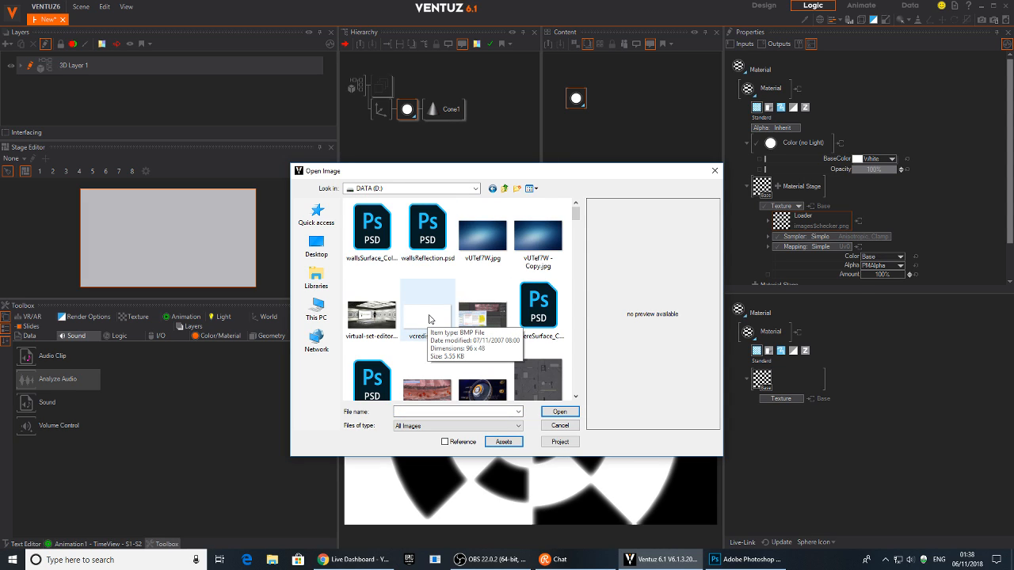
Step: Look through the folders on the DATA (D:) drive and open the MY_WORK folder
key("3")
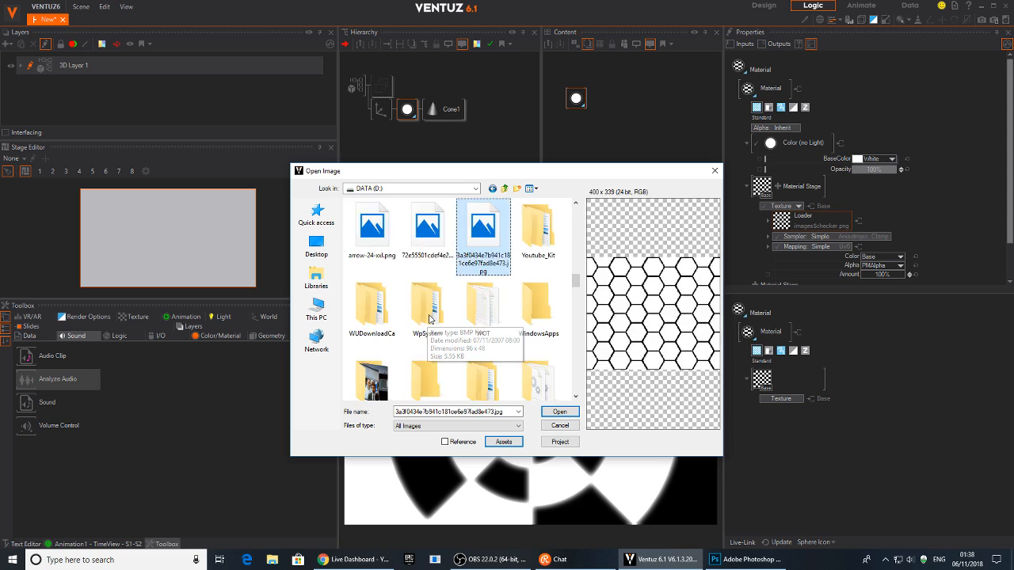
key("d")
left_click(538, 304)
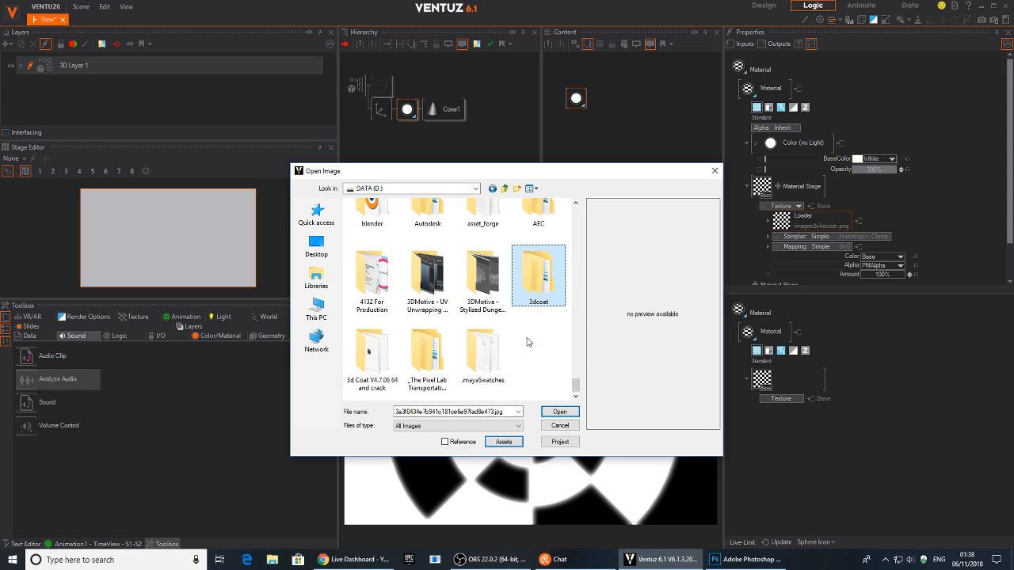
scroll(529, 342, "up", 5)
left_click(438, 234)
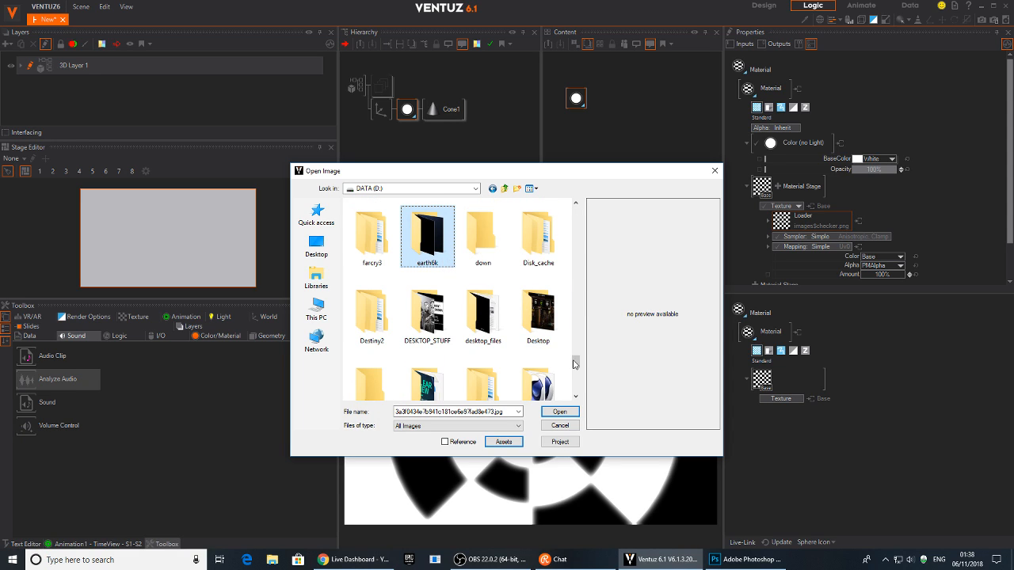
left_click_drag(576, 363, 576, 339)
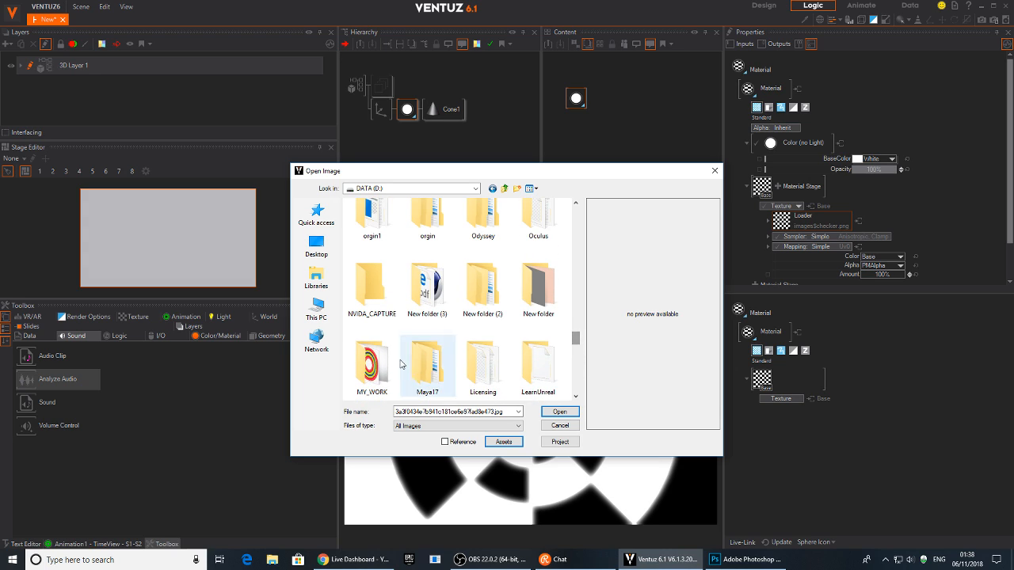
left_click(376, 362)
double_click(375, 362)
double_click(372, 225)
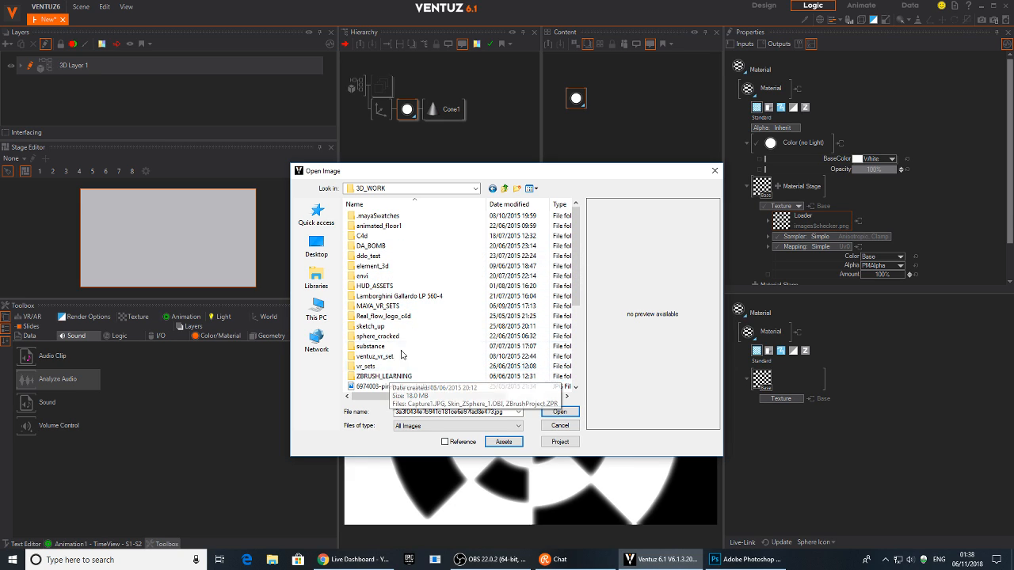
scroll(449, 350, "down", 5)
scroll(457, 342, "up", 4)
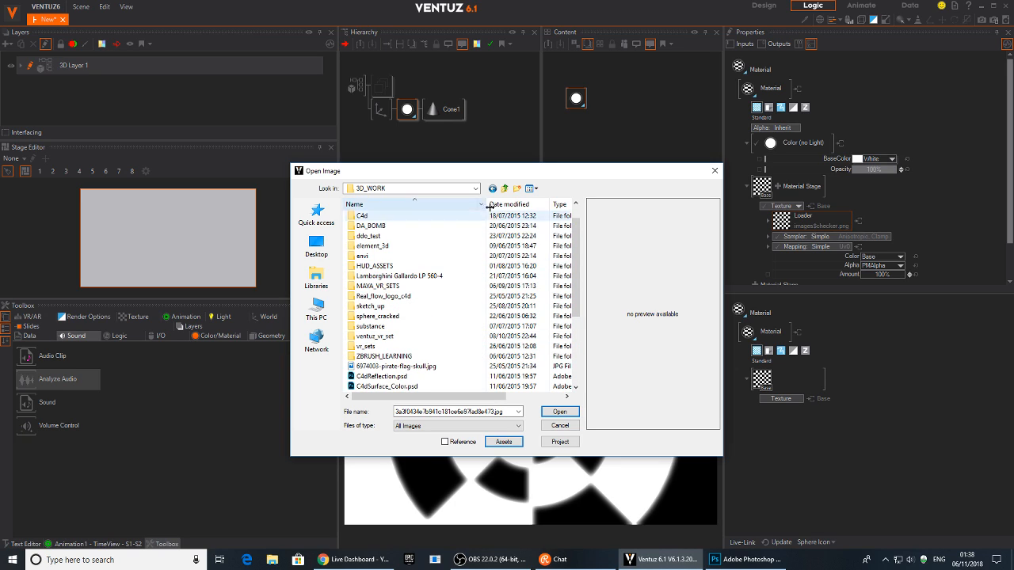
left_click(492, 188)
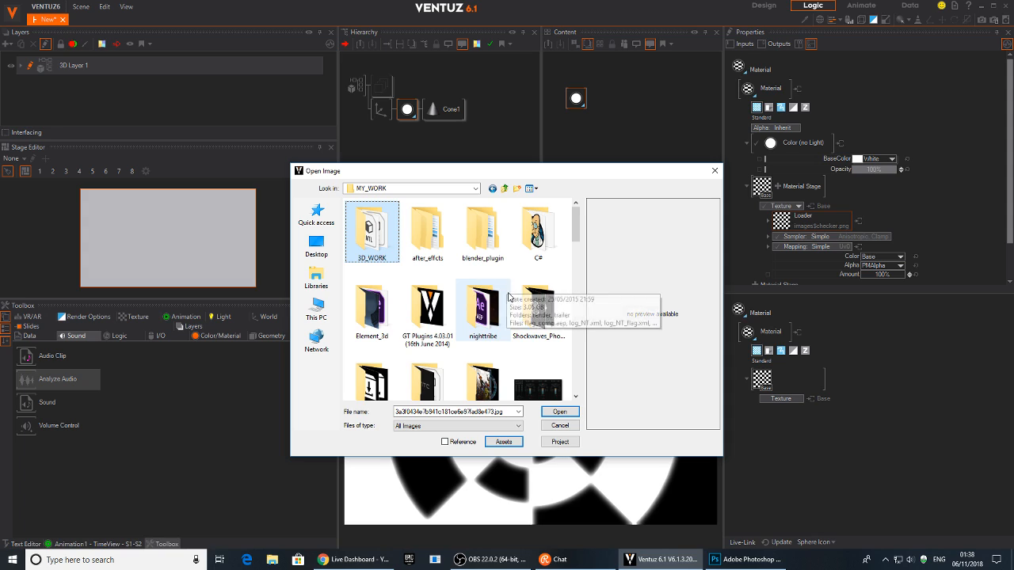
Step: Browse from MY_WORK into the VENTUZ_PROJECTS folder and open its textures folder
left_click(428, 244)
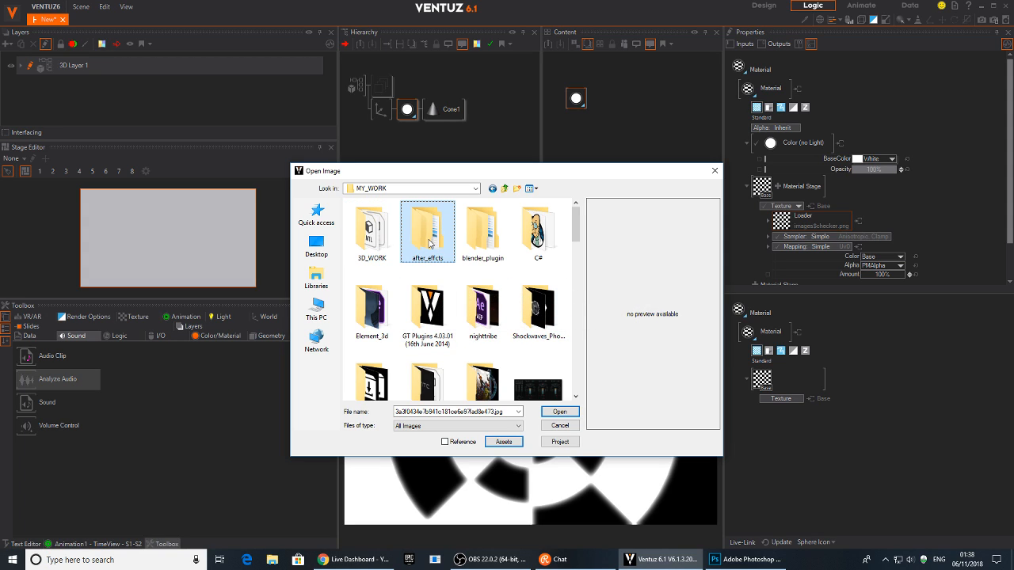
scroll(428, 244, "down", 3)
double_click(427, 237)
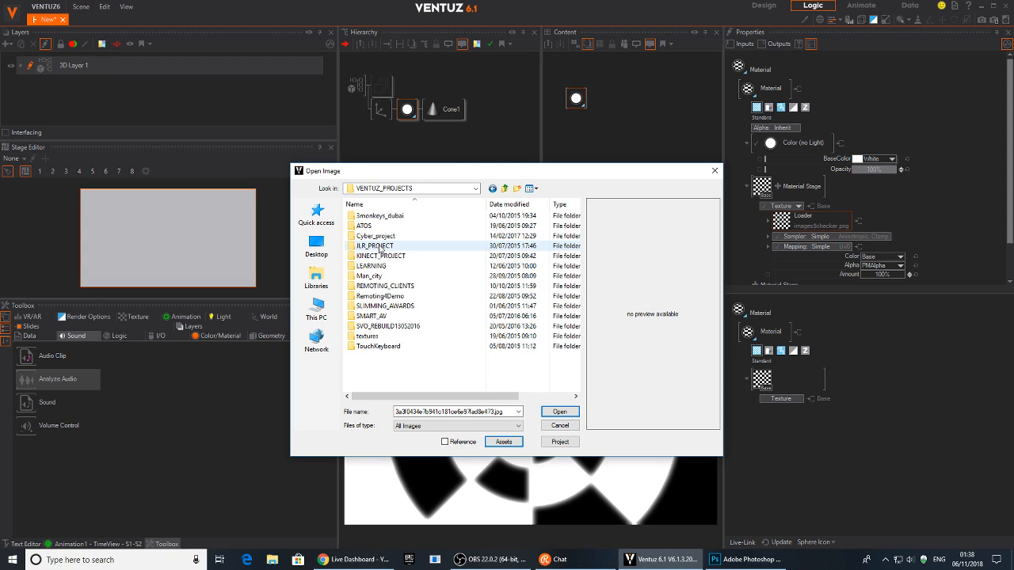
double_click(372, 336)
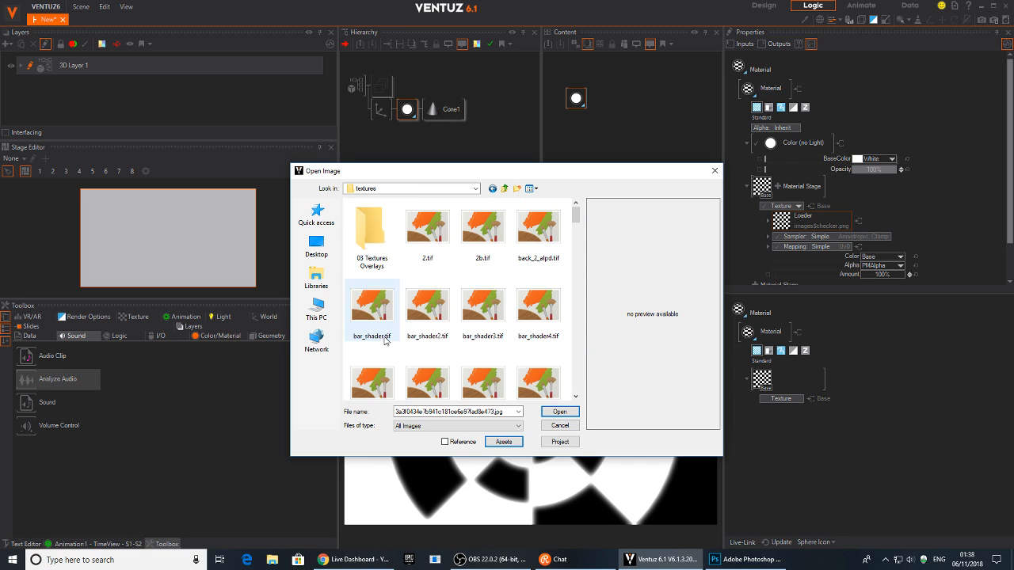
Step: Load Cool_blue_flare.tif from the textures folder as the material's texture image
scroll(577, 221, "down", 5)
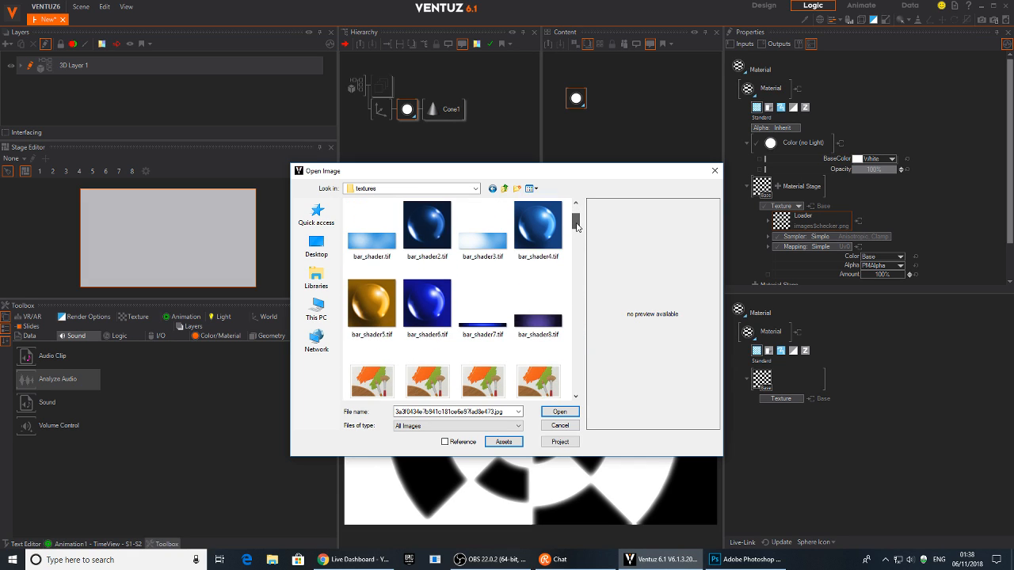
left_click(461, 277)
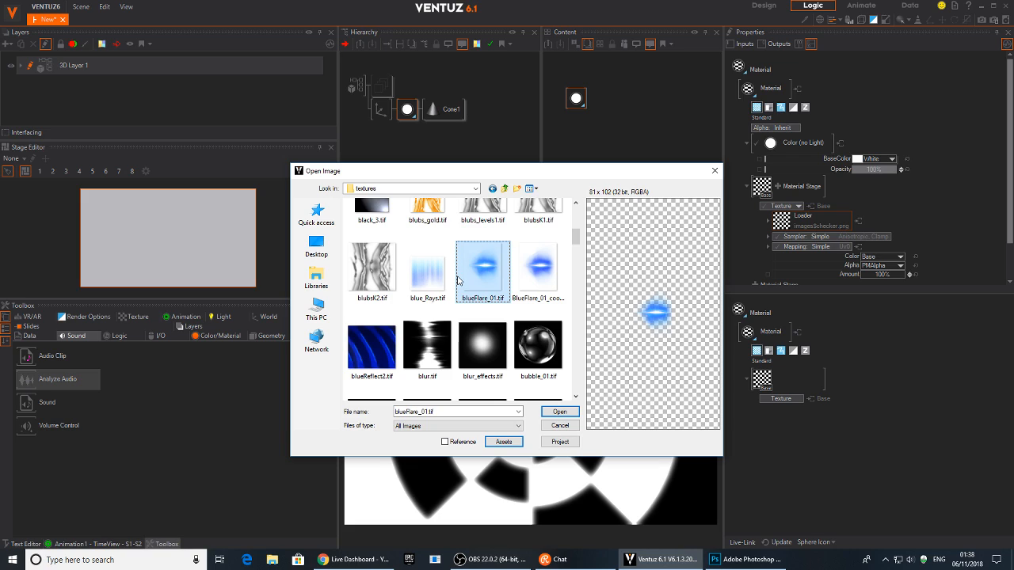
key("c")
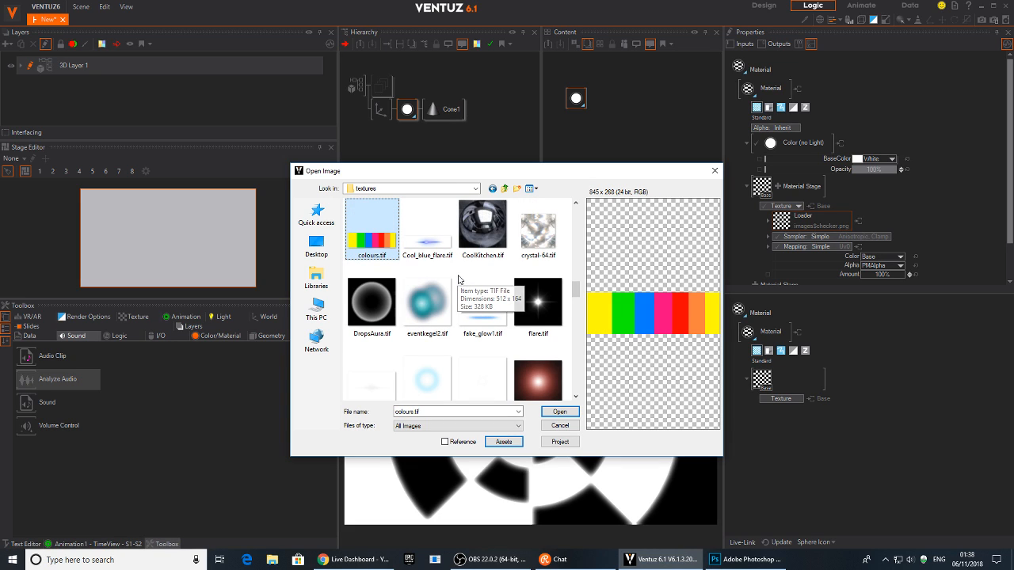
left_click(437, 246)
left_click(559, 412)
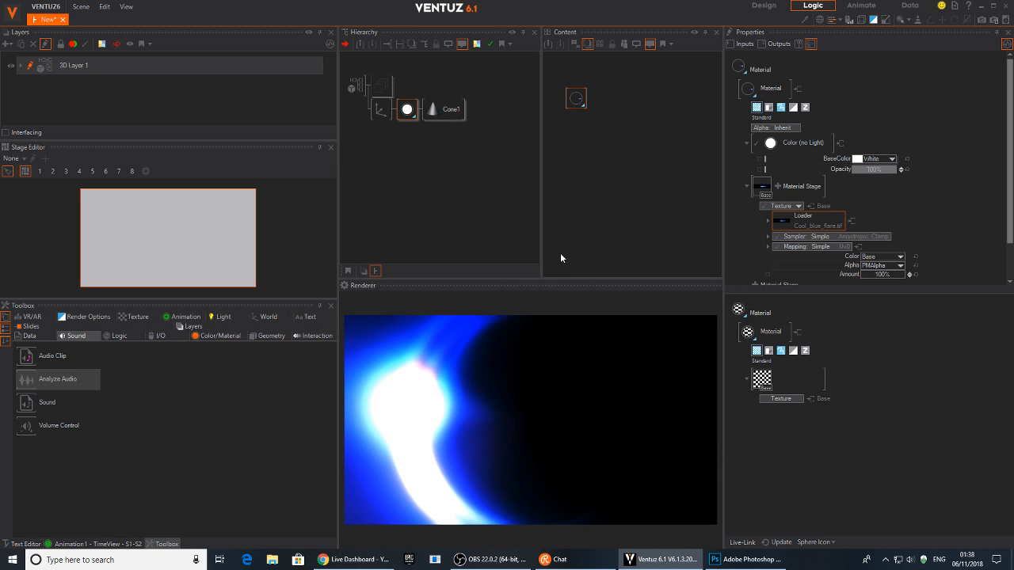
Step: Set the flare texture's Simple sampler to the Anisotropic Wrap type in the Cone's material
left_click(405, 113)
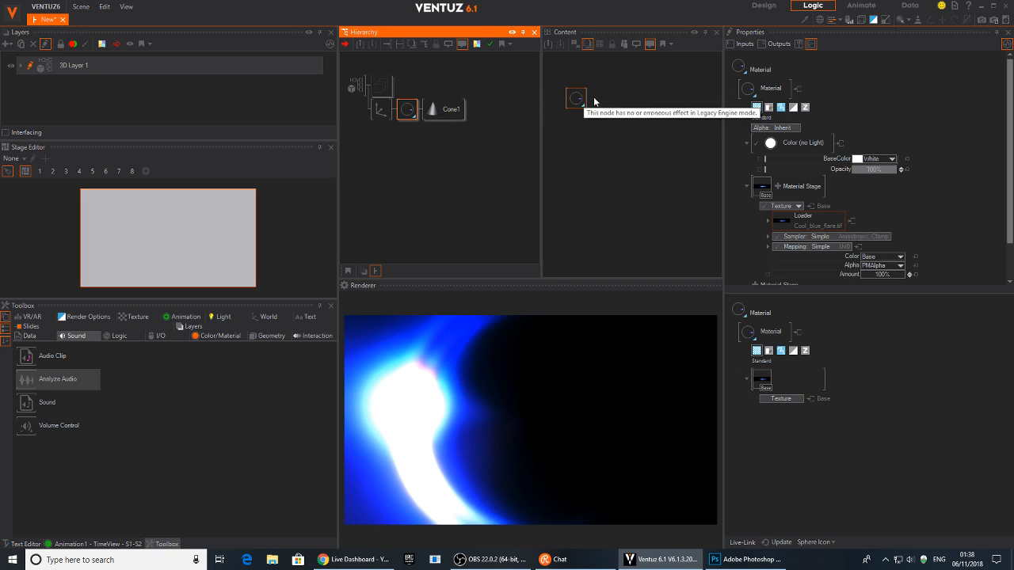
left_click_drag(577, 101, 587, 101)
scroll(910, 159, "down", 2)
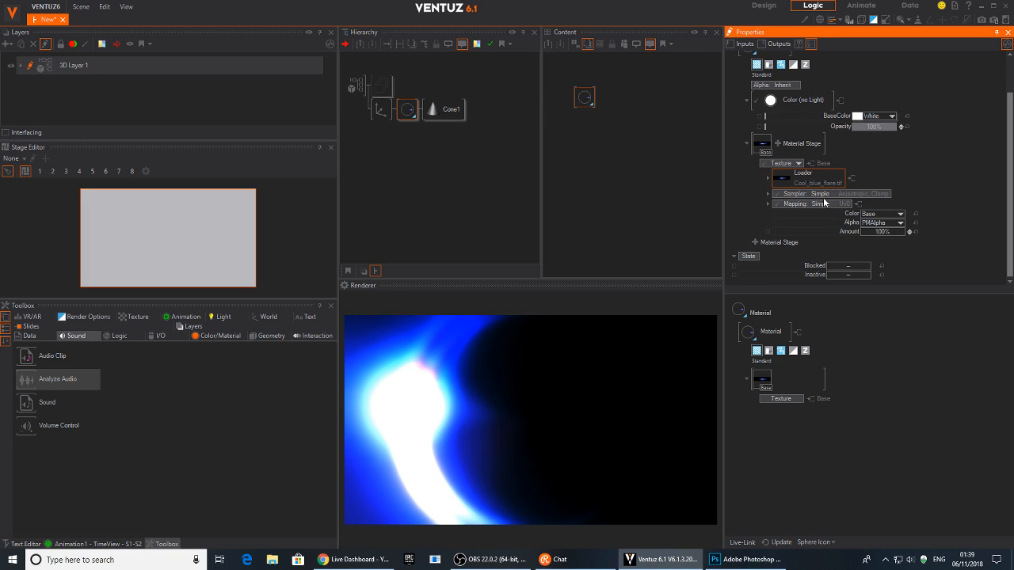
left_click(868, 195)
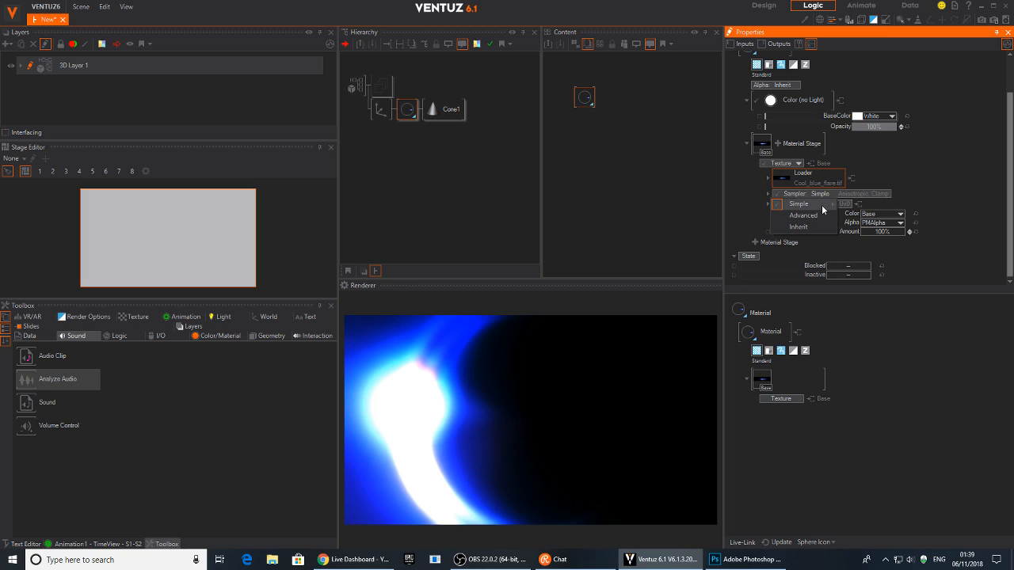
mouse_move(821, 204)
left_click(875, 232)
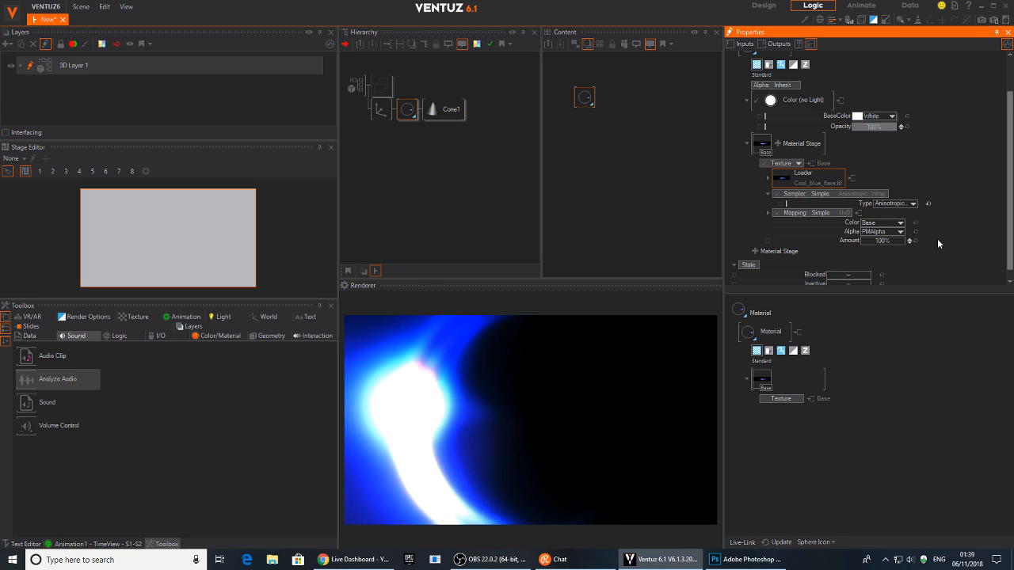
Step: Change the flare texture's mapping to 2D Mapping with UV0 as its source
left_click(828, 212)
mouse_move(811, 235)
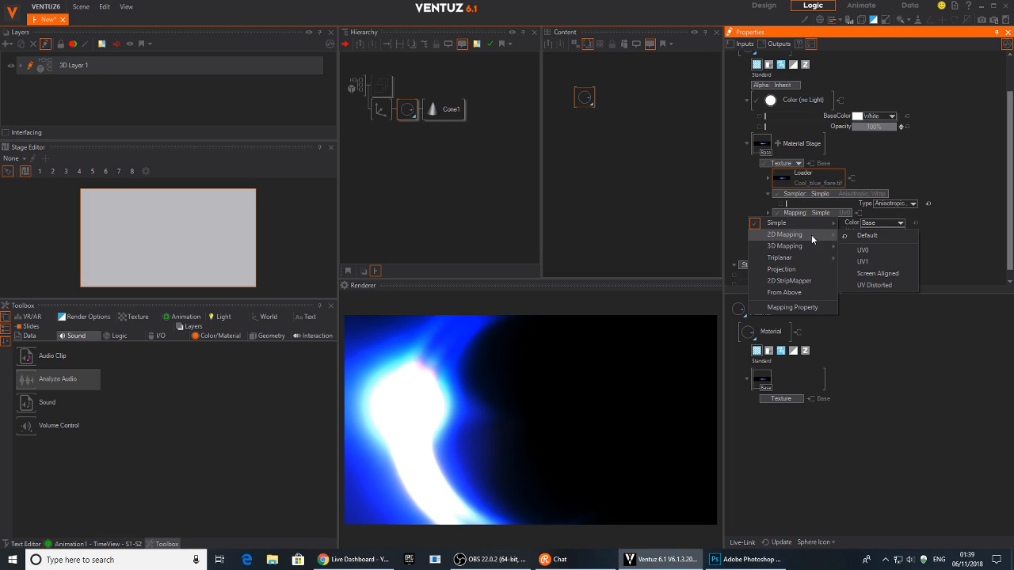
left_click(865, 247)
scroll(959, 190, "down", 2)
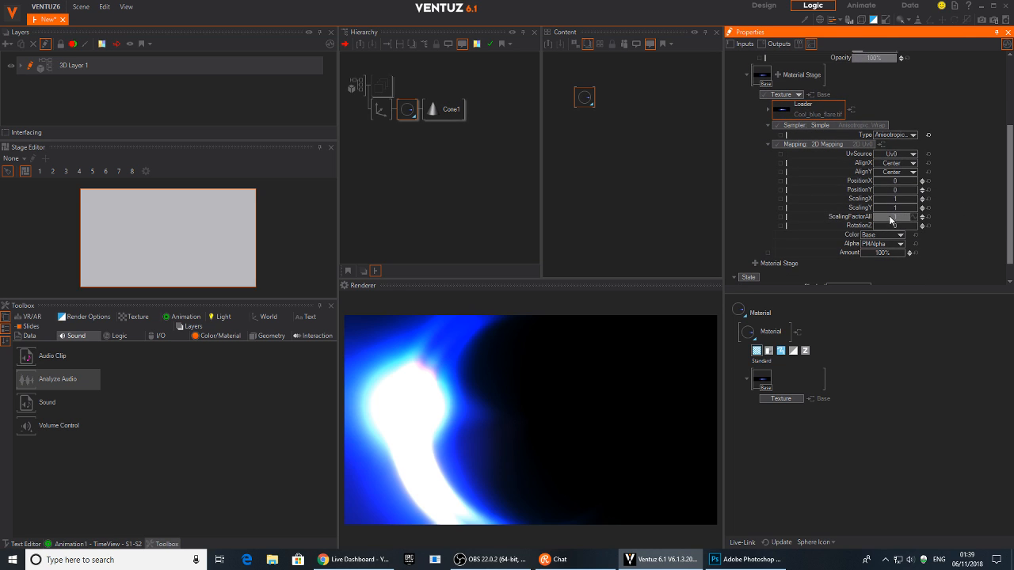
Step: Set the texture mapping's PositionX to 2.11, ScalingX to 0.94 and ScalingY to -0.144, and the Axis to Z position 35.3 and X rotation 3
left_click_drag(899, 201, 881, 181)
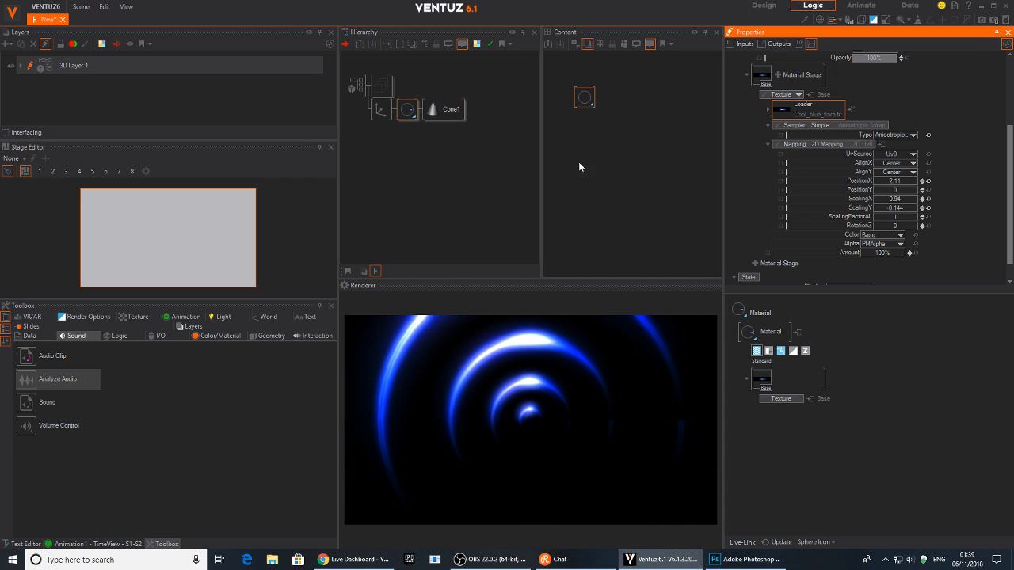
left_click(391, 115)
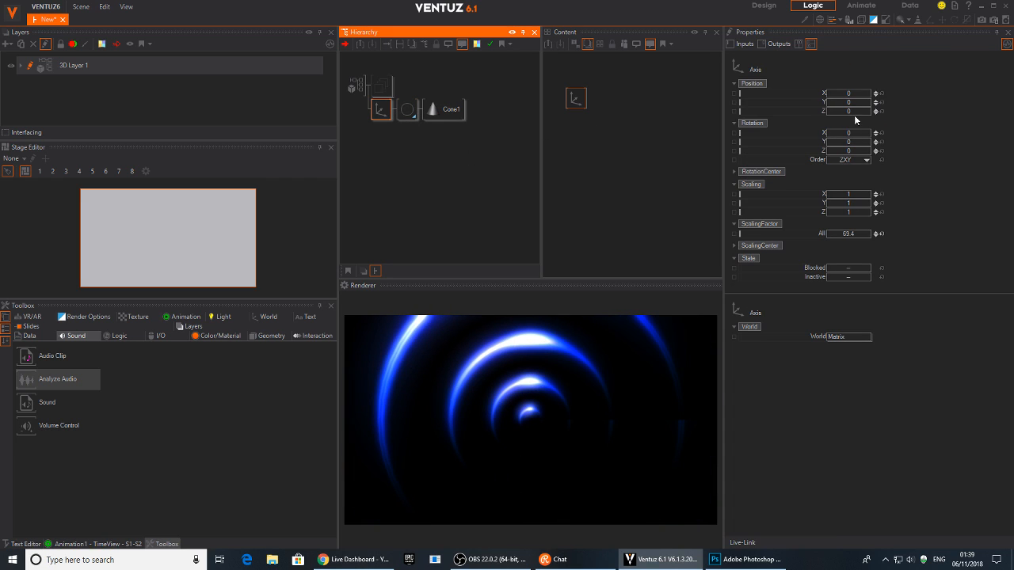
left_click_drag(852, 111, 830, 116)
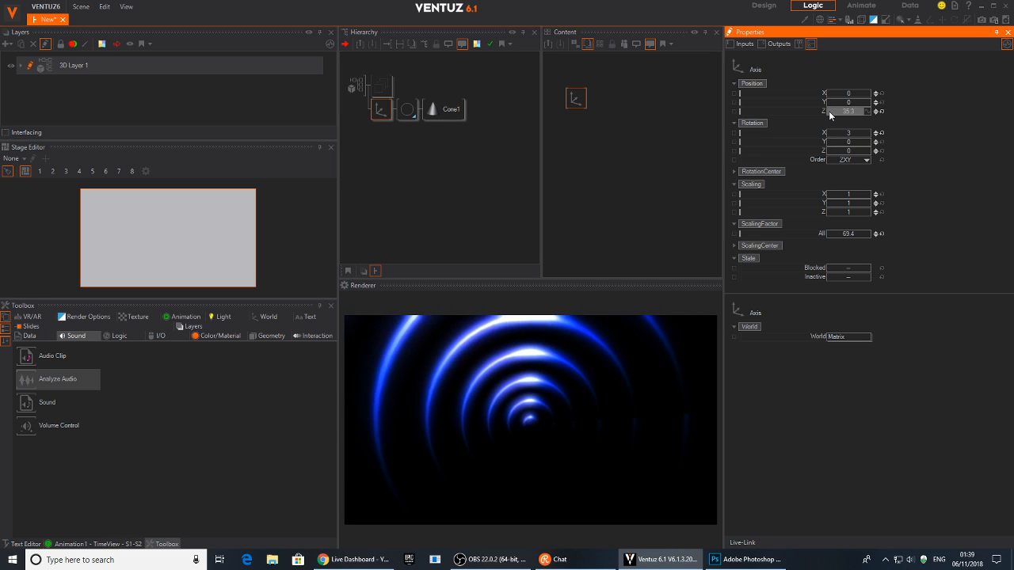
Step: Set the flare texture's PositionX to 1.069, ScalingY to -0.1515 and RotationZ to 141.2 in the Cone's material
left_click(407, 110)
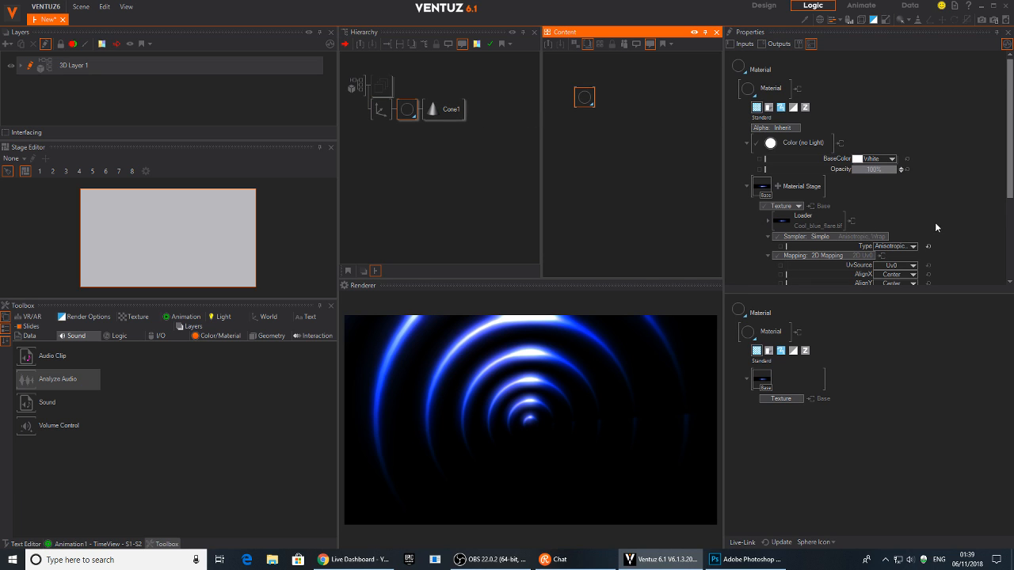
scroll(935, 222, "down", 5)
scroll(911, 184, "up", 1)
left_click_drag(894, 188, 916, 228)
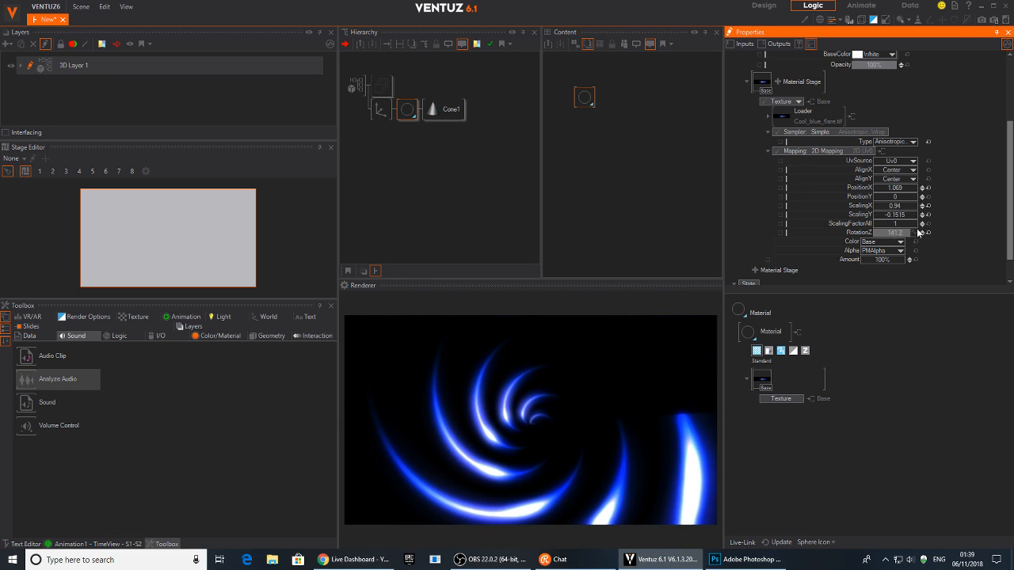
Step: Add a Kaleidoscope Distortion effect to the Effect Group of 3D Layer 1
left_click(20, 66)
scroll(107, 102, "down", 2)
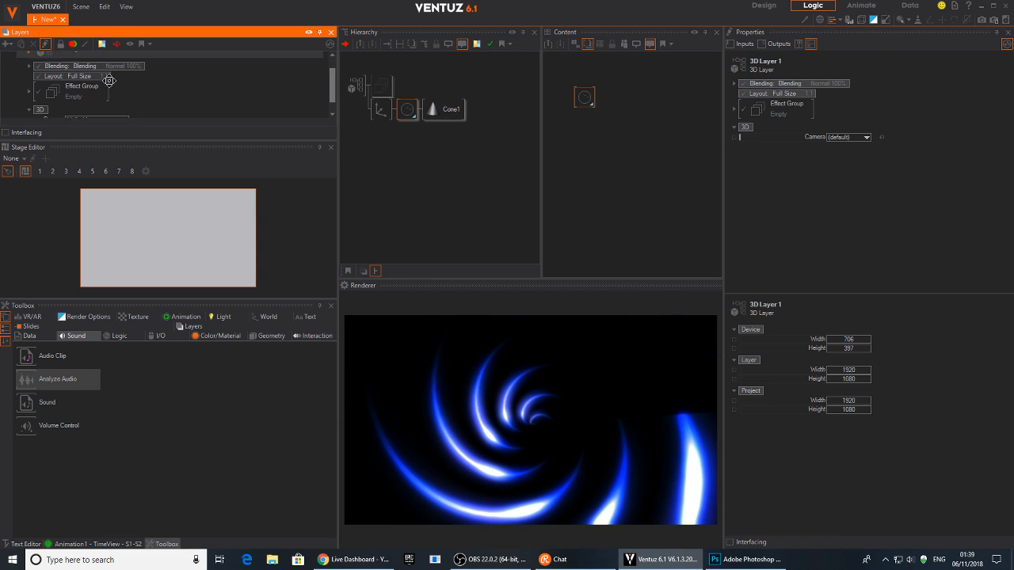
left_click(29, 78)
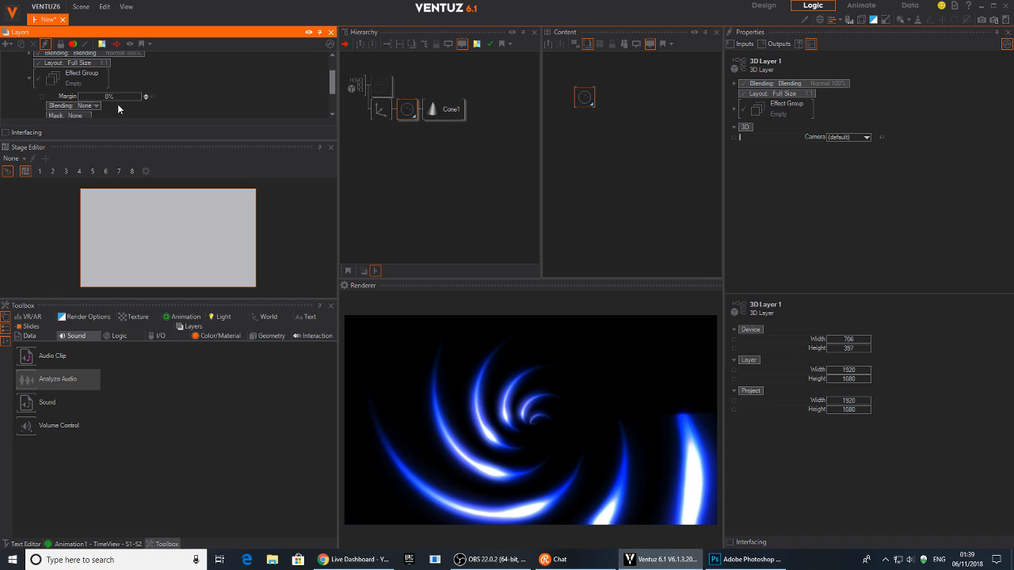
scroll(127, 87, "down", 2)
middle_click_drag(74, 73, 76, 79)
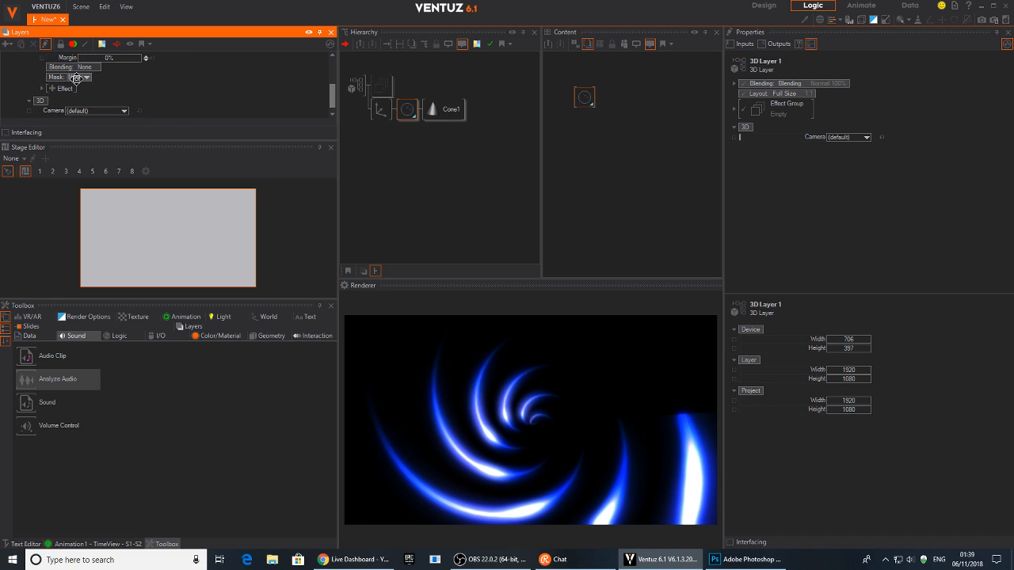
left_click(62, 89)
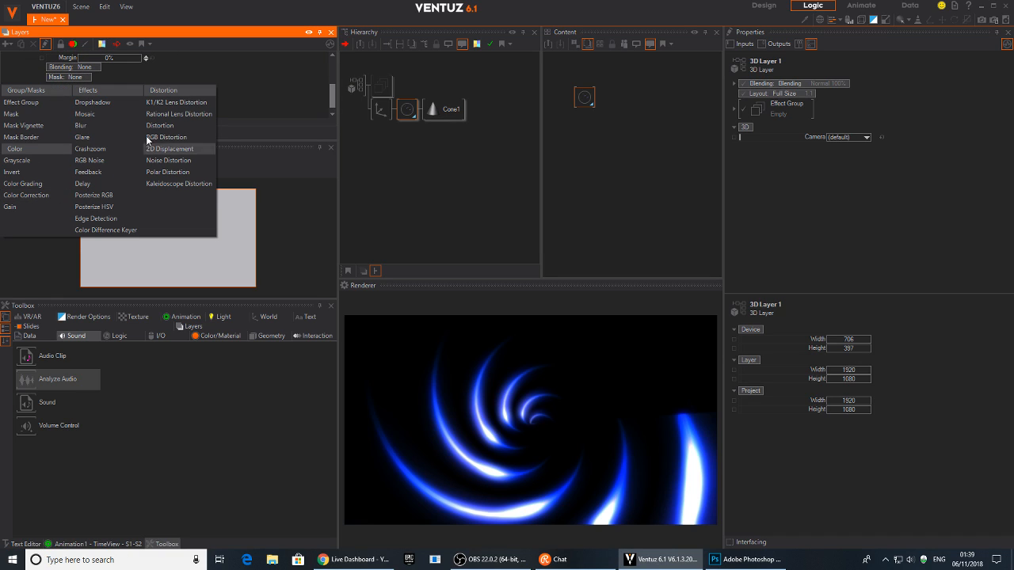
left_click(173, 185)
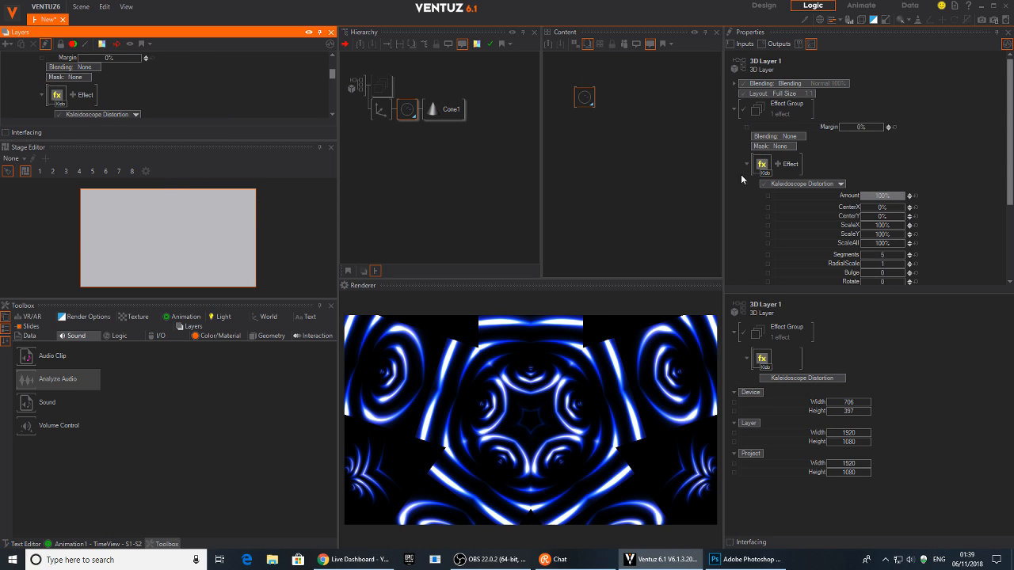
Step: Shift the flare texture's PositionX to about 3.96 to try out its motion under the kaleidoscope
left_click(407, 110)
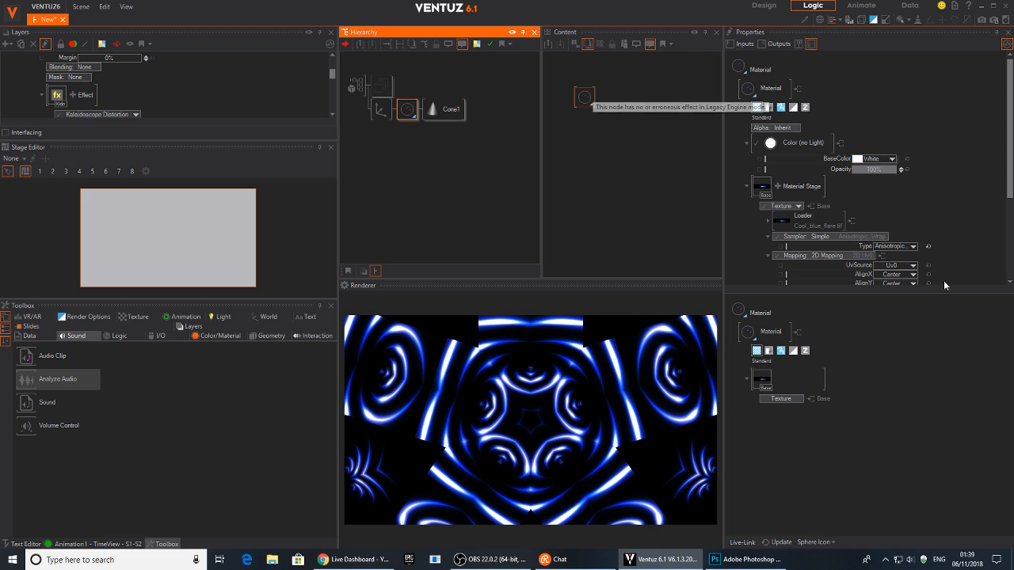
scroll(888, 212, "down", 5)
left_click_drag(892, 207, 922, 209)
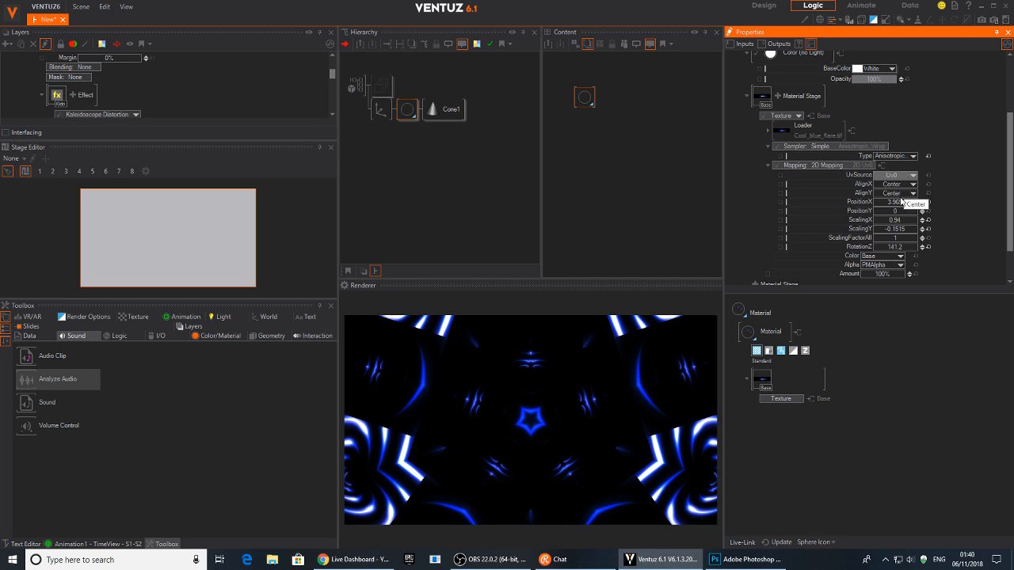
Step: Place the Axis branch with the Cone above the Group in the hierarchy, keeping the Group blocked
left_click(613, 134)
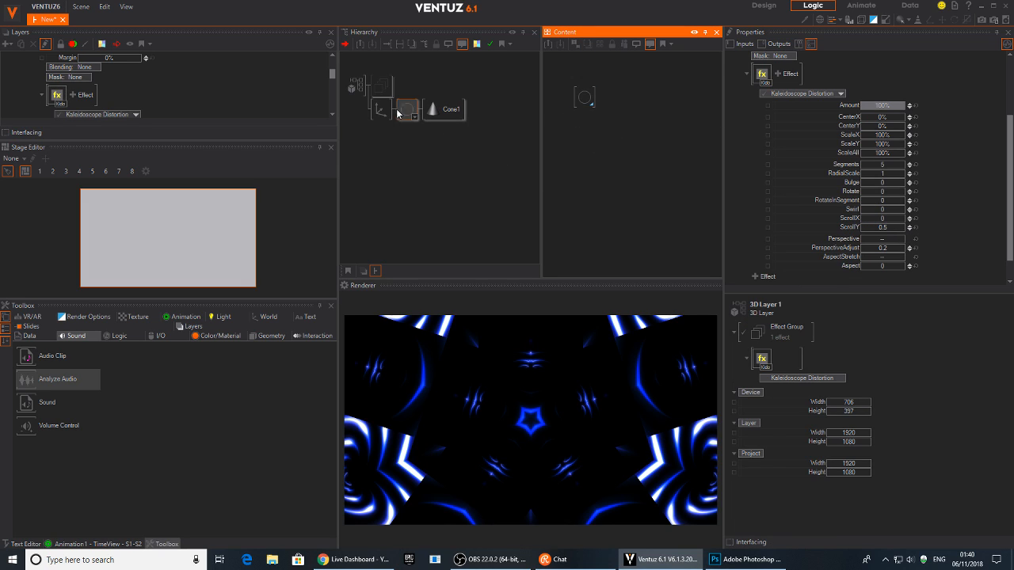
left_click_drag(384, 111, 377, 116)
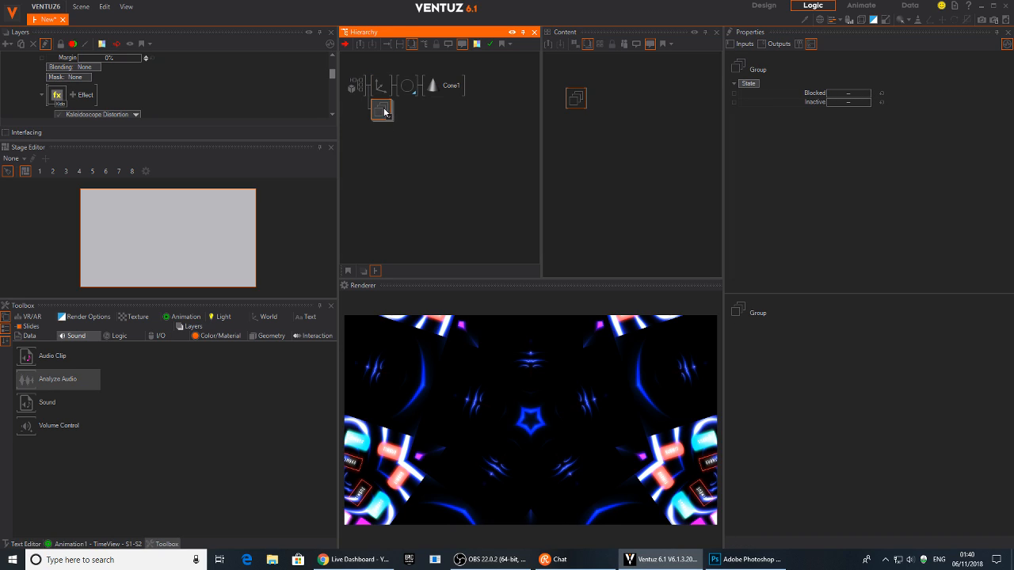
left_click(385, 111)
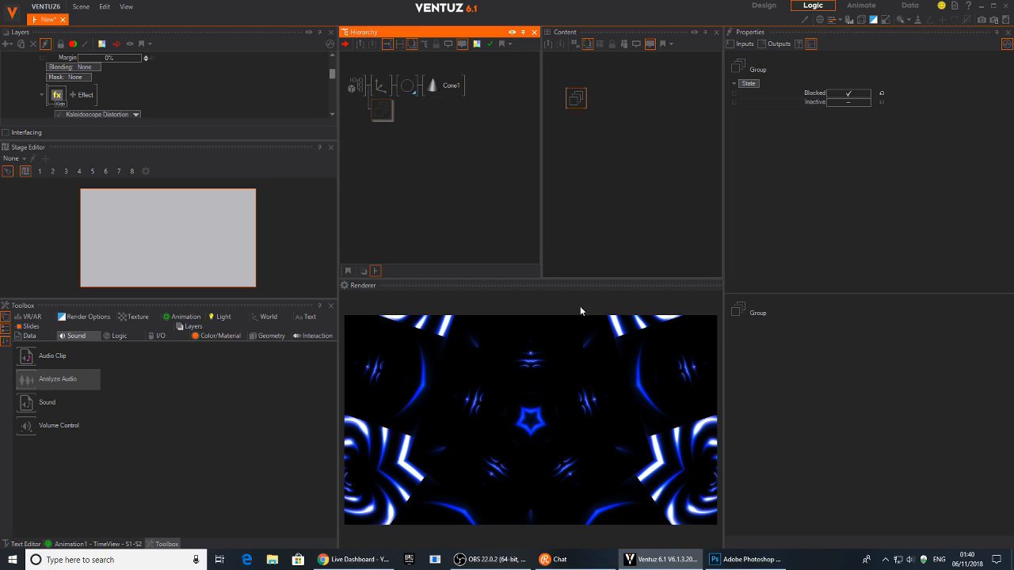
Step: Add a Mover to the material's content and bind its value to the flare texture's PositionX
left_click(408, 89)
double_click(595, 140)
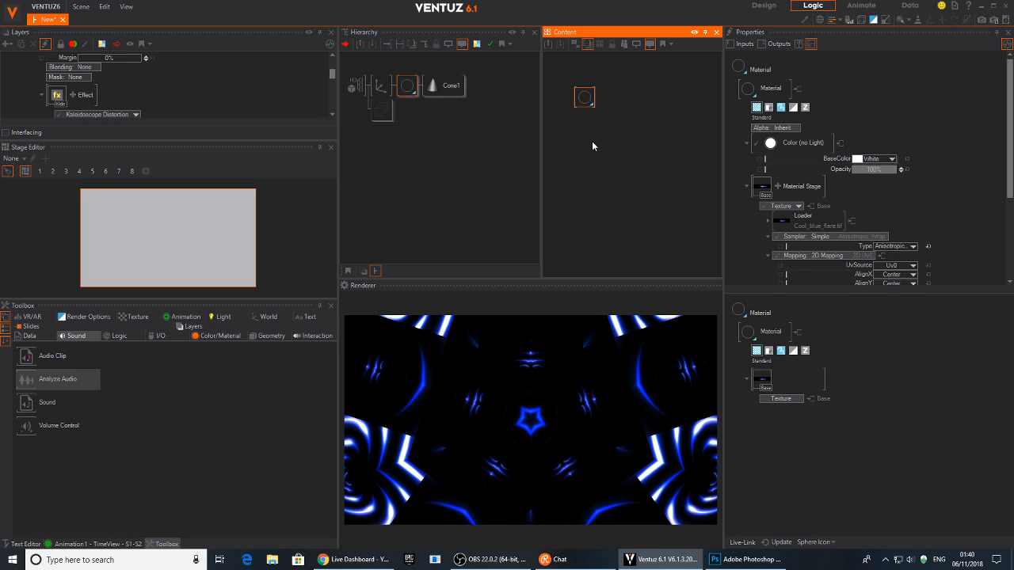
type("mo")
left_click(613, 189)
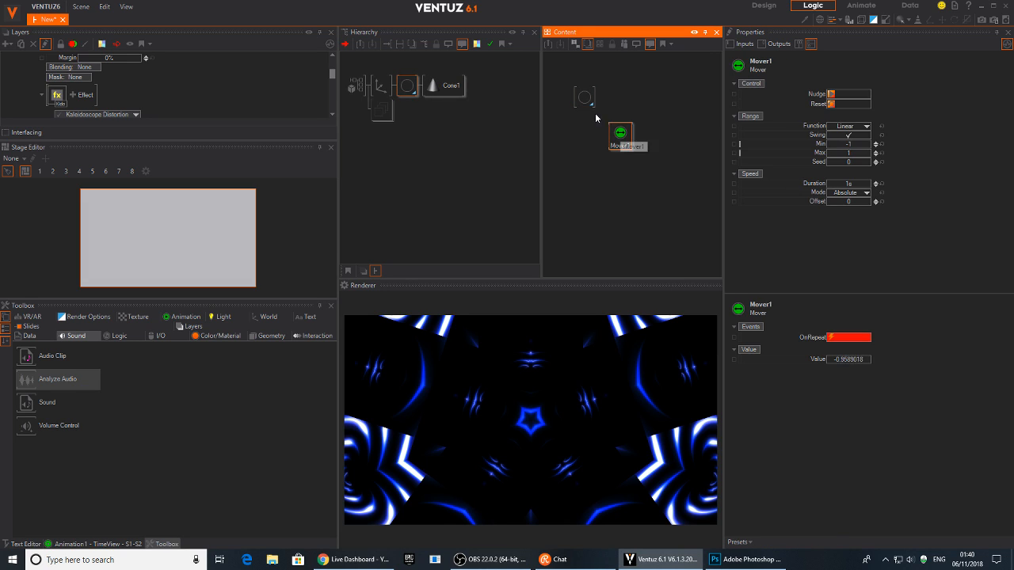
left_click(585, 96)
scroll(860, 237, "down", 3)
left_click_drag(861, 256, 630, 148)
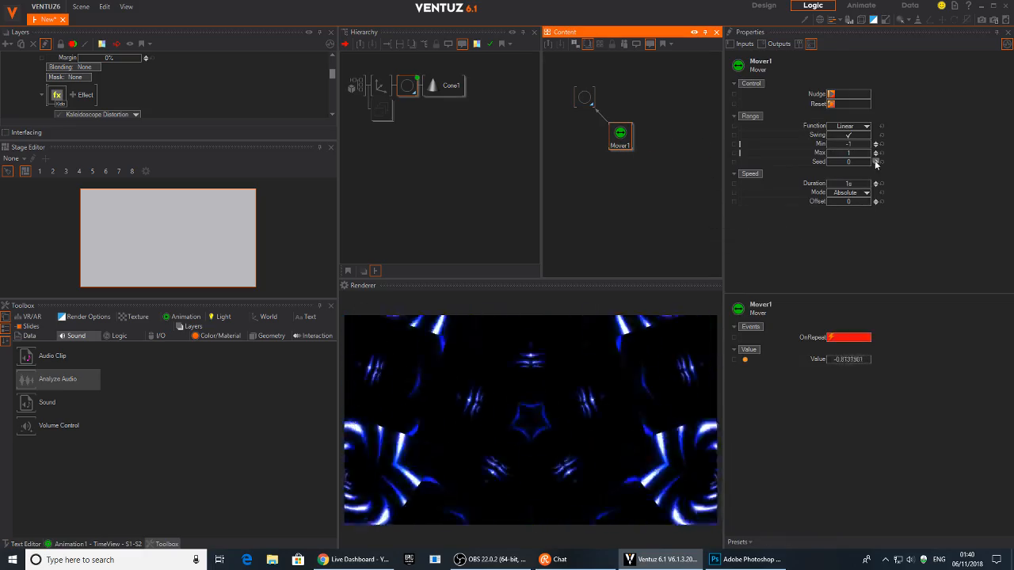
Step: Turn off the Mover's Swing, set its Duration to 70.7 s, and set the flare texture's ScalingX to 0.83
left_click(853, 138)
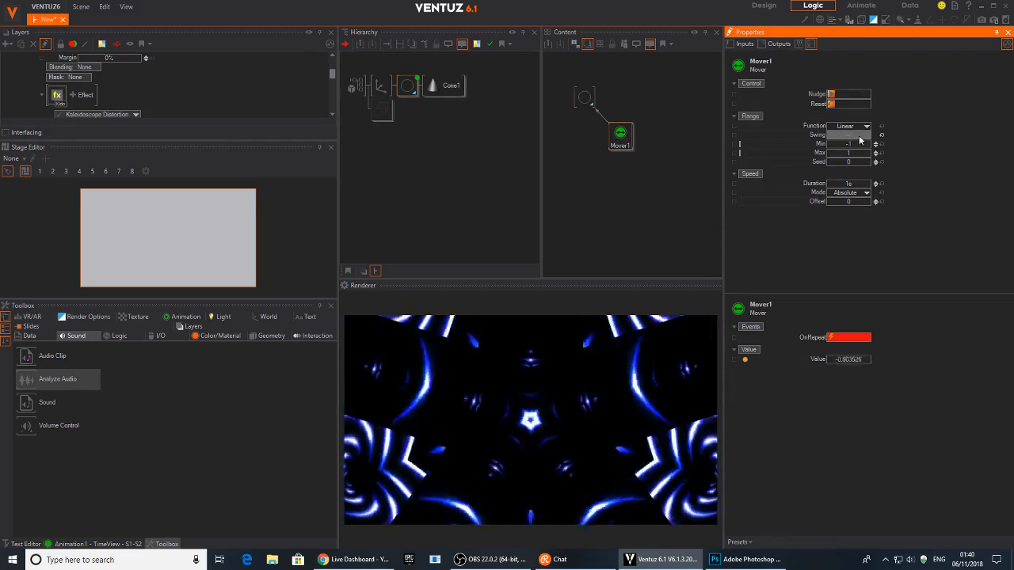
mouse_move(851, 185)
left_mouse_down()
mouse_move(872, 184)
mouse_move(836, 192)
left_mouse_up()
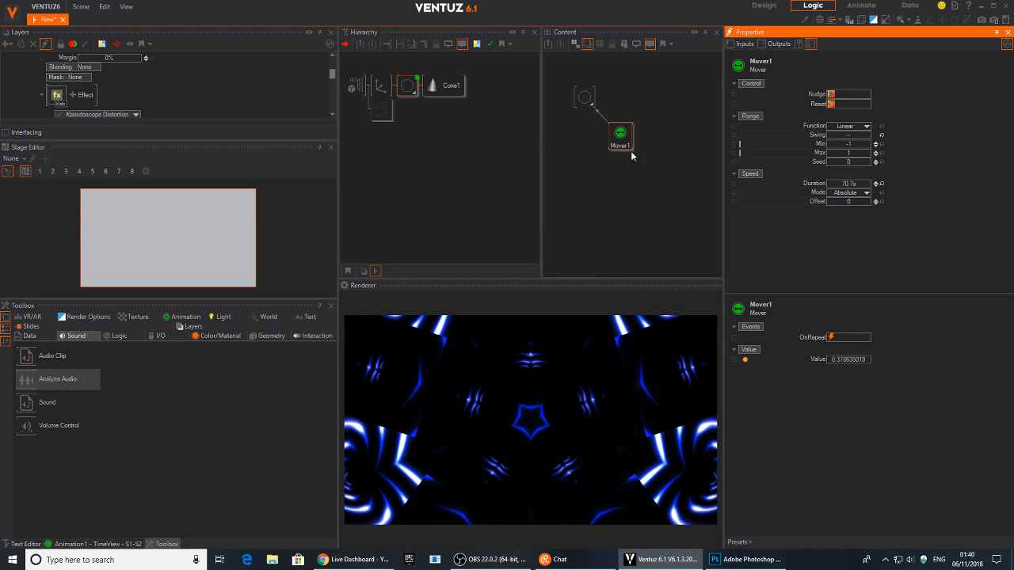
left_click(415, 87)
scroll(906, 216, "down", 5)
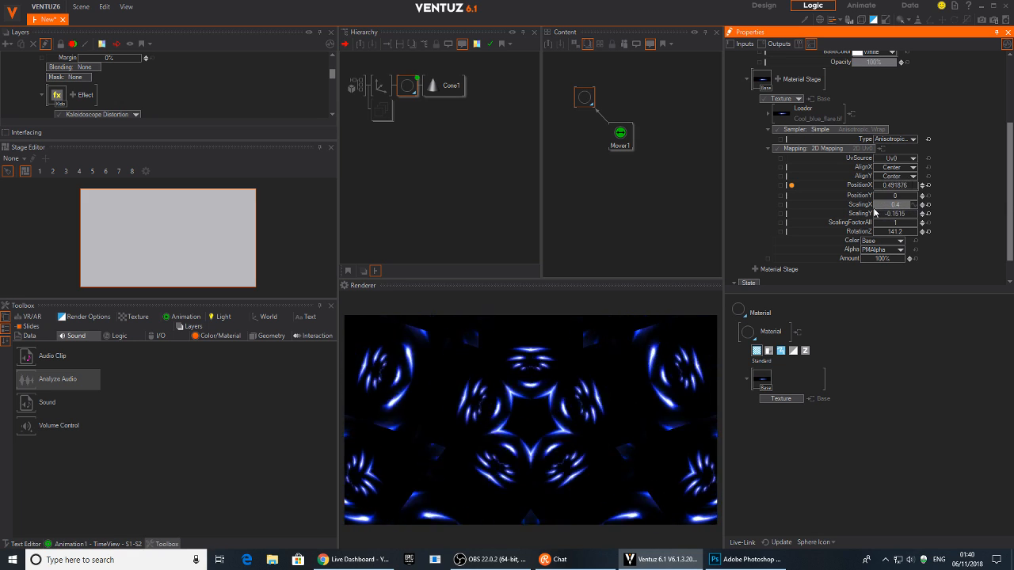
Step: Set the Kaleidoscope Distortion's ScaleAll to 82.3%, Bulge to -0.708 and Swirl to -0.071, and adjust its ScrollX
left_click(58, 94)
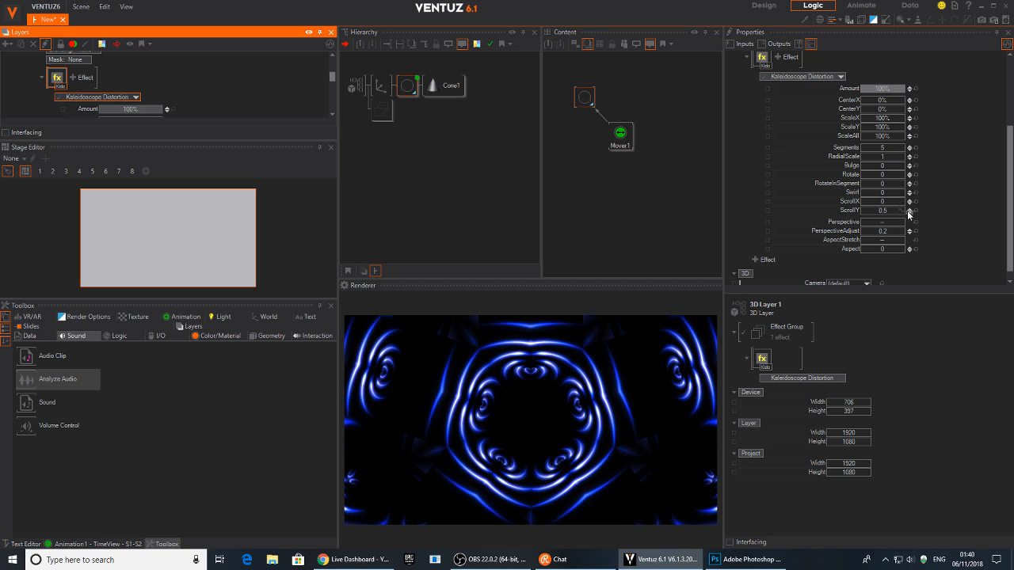
left_click(876, 168)
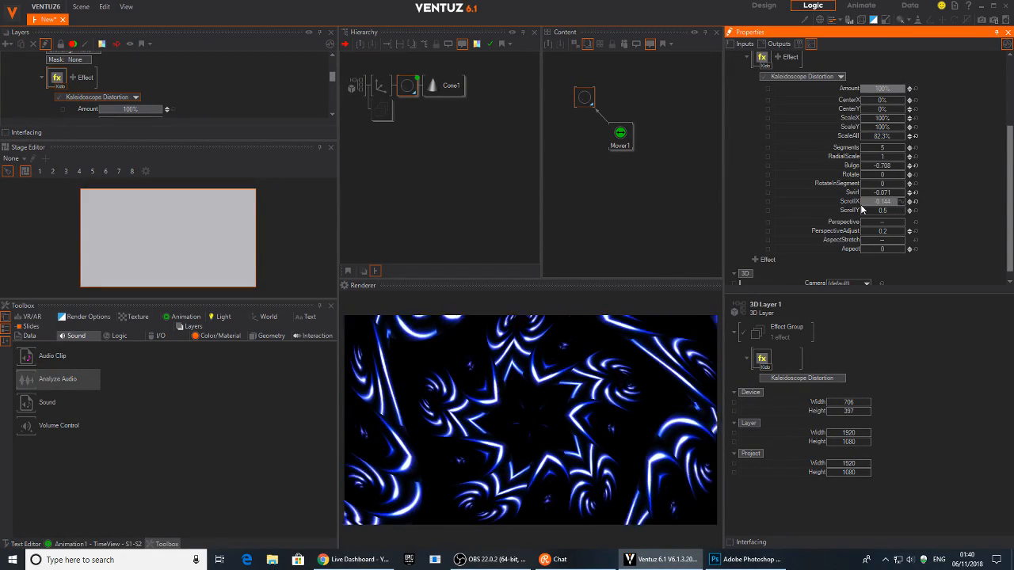
Step: Replace the Cone after the material with a Cylinder
left_click(435, 91)
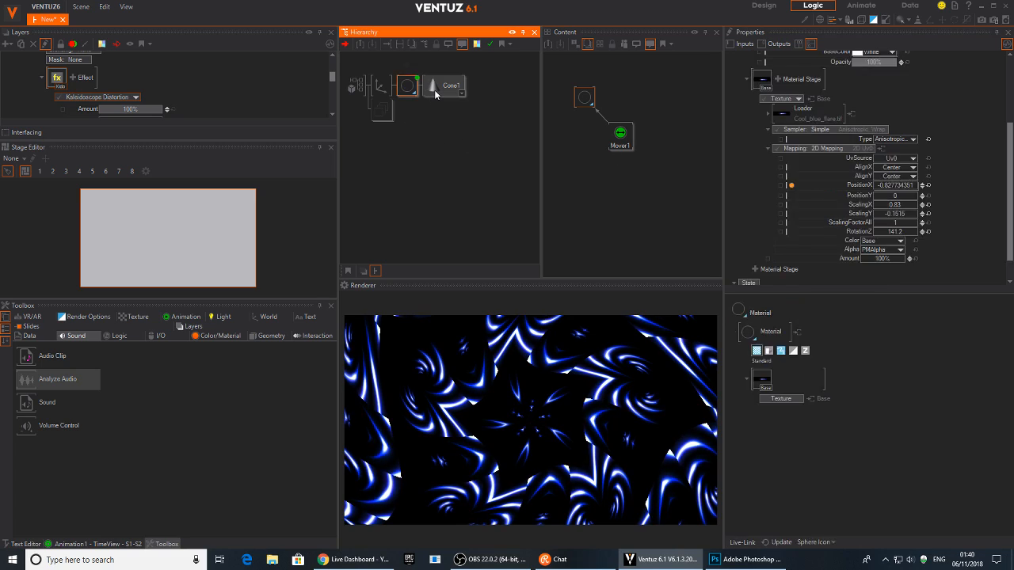
key("Delete")
key("Tab")
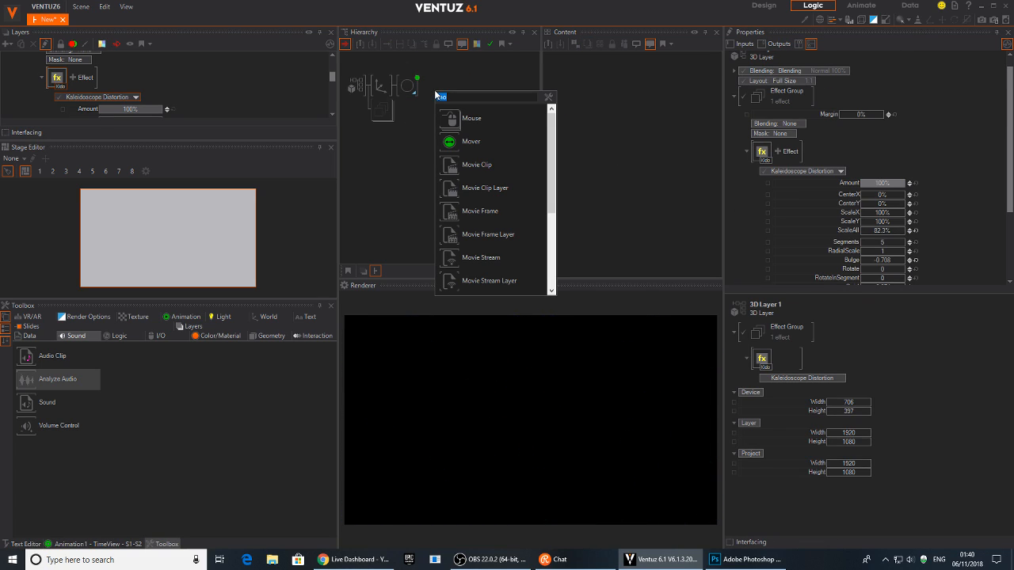
type("cy")
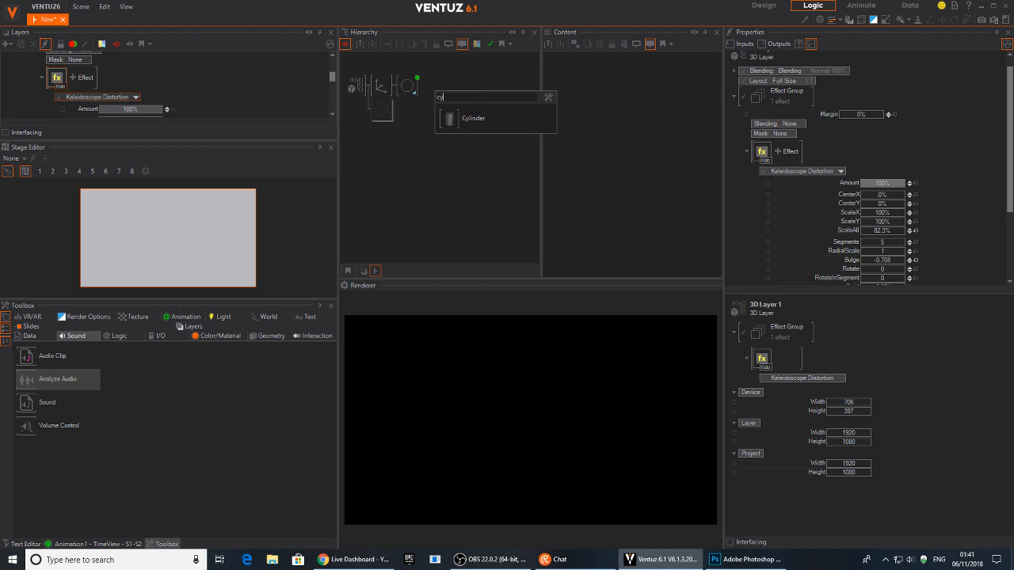
key("Return")
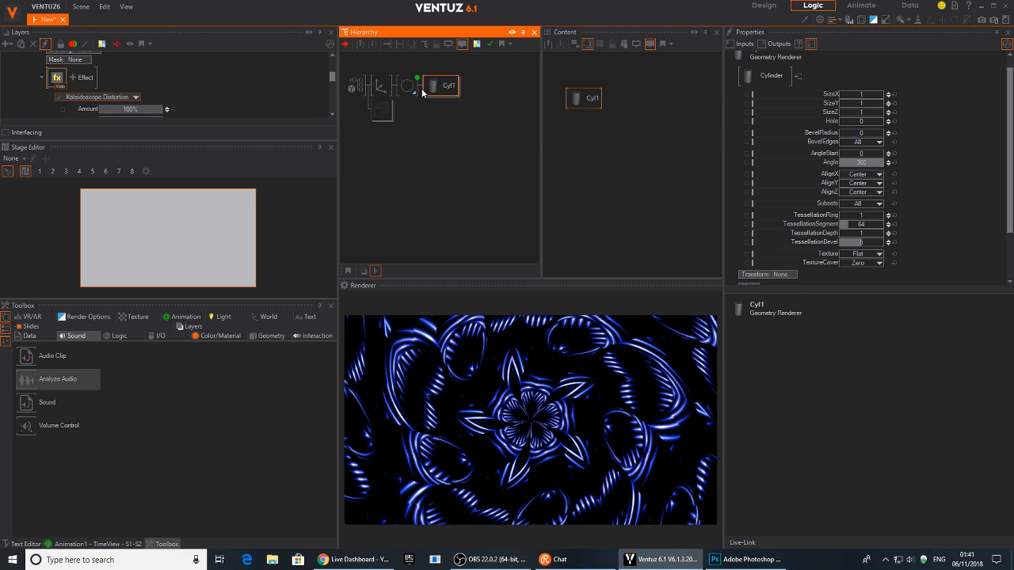
Step: Delete the Kaleidoscope Distortion effect from the layer's Effect Group and reselect 3D Layer 1
left_click(55, 84)
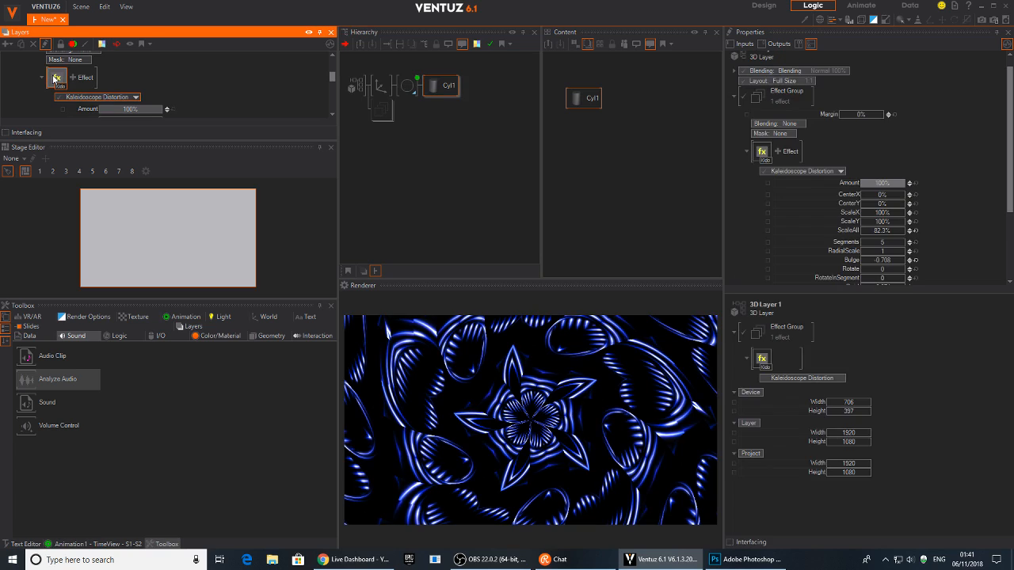
key("Delete")
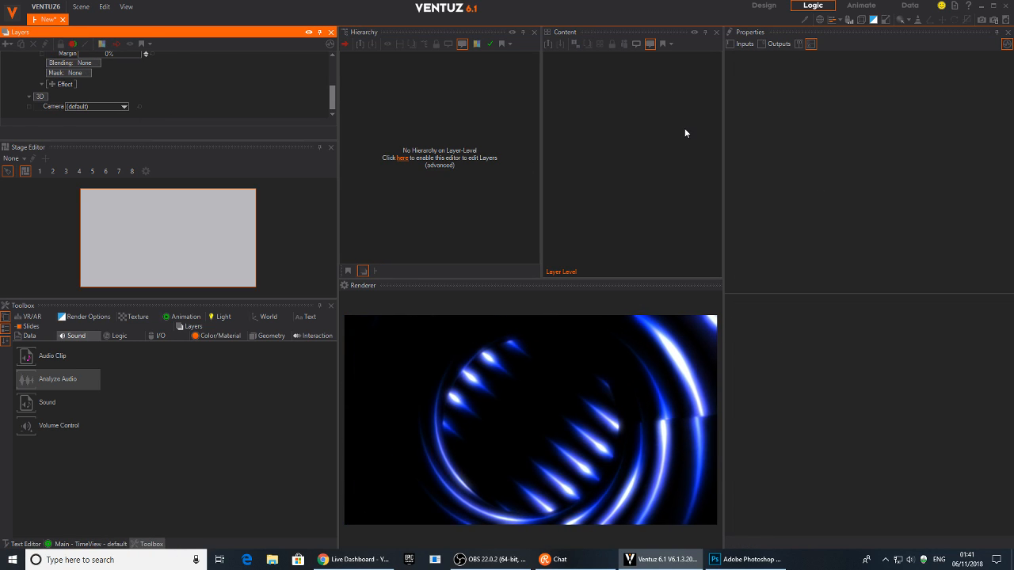
left_click(376, 150)
left_click(165, 96)
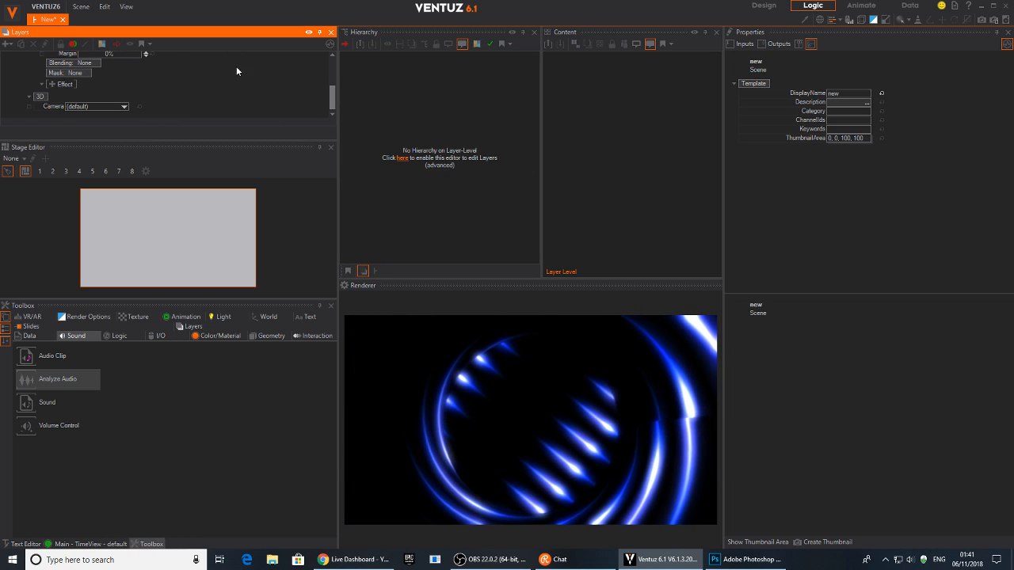
scroll(95, 63, "up", 2)
scroll(74, 64, "up", 1)
left_click(26, 66)
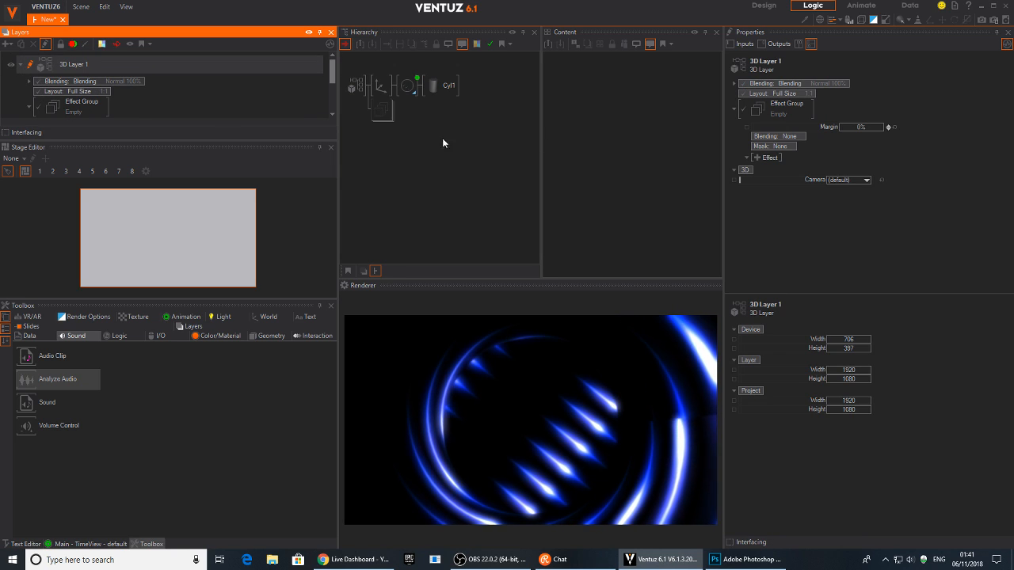
Step: Adjust the Axis's Z position to reframe the inside of the Cylinder
left_click(381, 85)
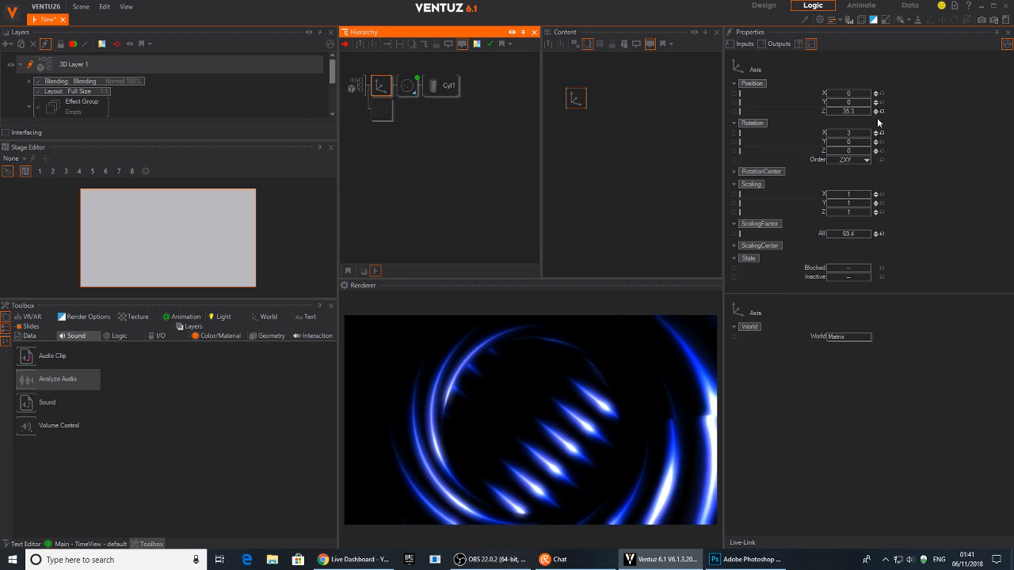
left_click_drag(879, 112, 829, 119)
Step: Set the Cylinder's Hole to 1 and view its available Subsets options without changing them
left_click(444, 86)
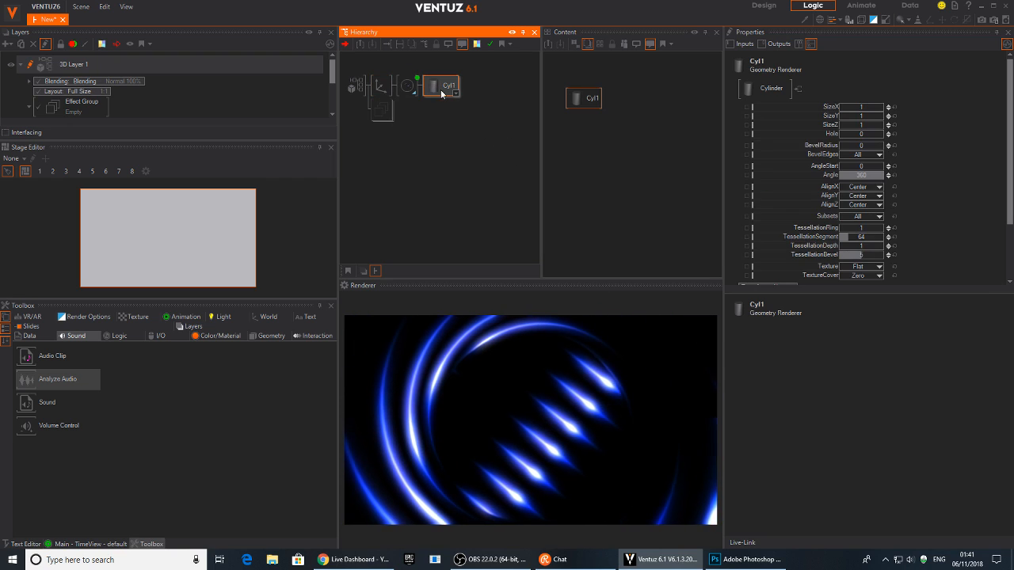
scroll(945, 203, "down", 3)
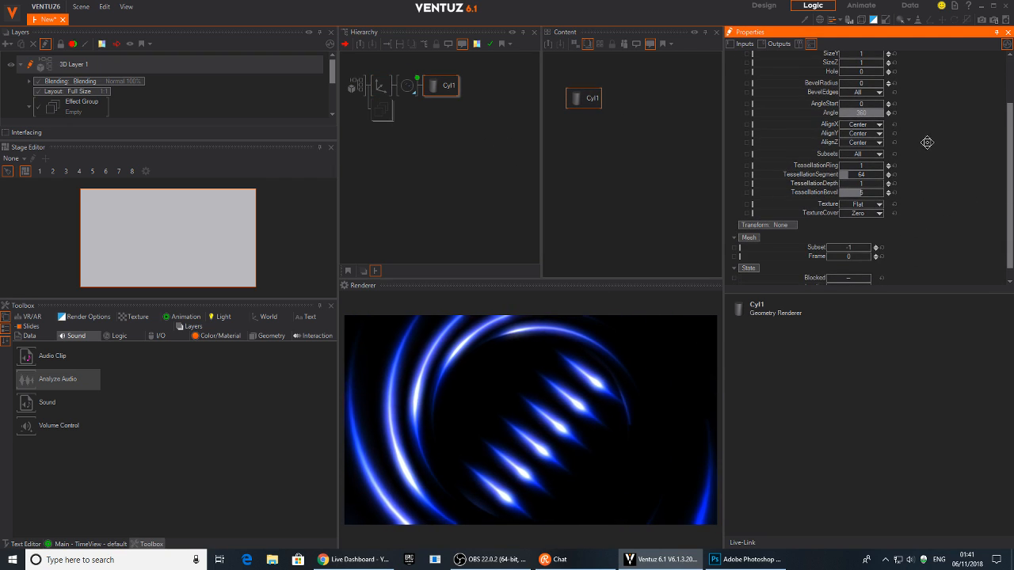
scroll(928, 164, "up", 1)
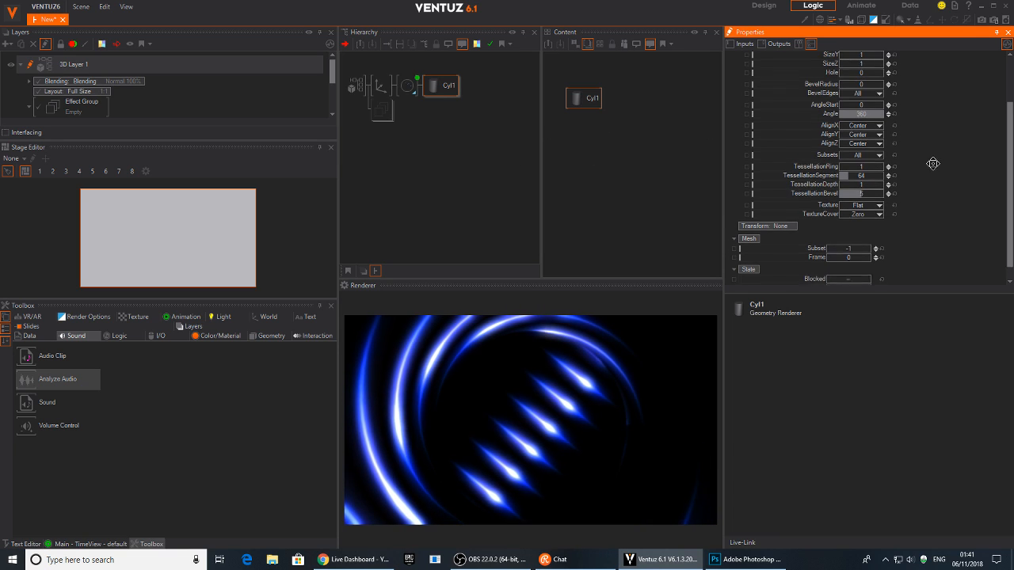
scroll(927, 163, "down", 1)
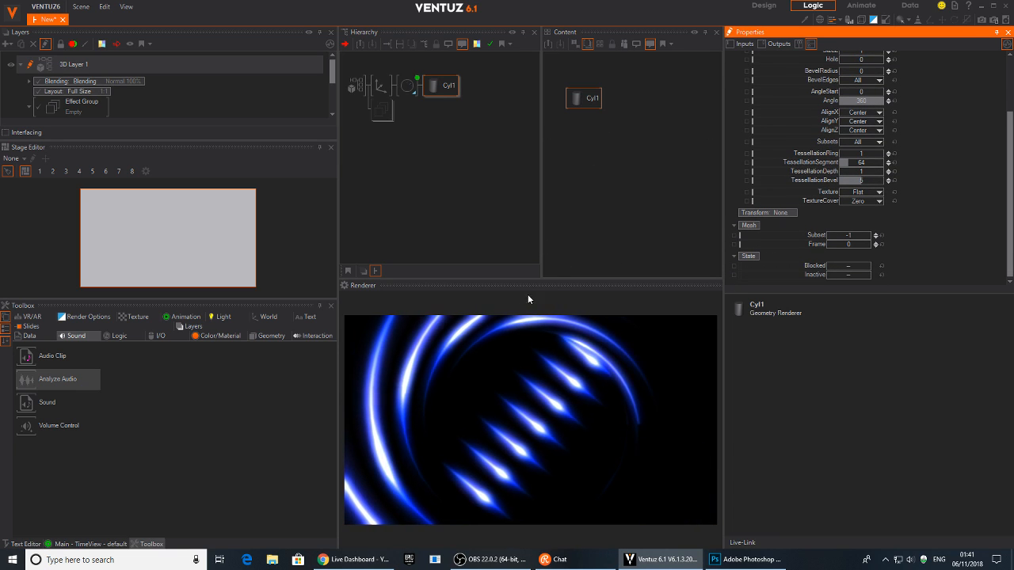
scroll(913, 190, "up", 3)
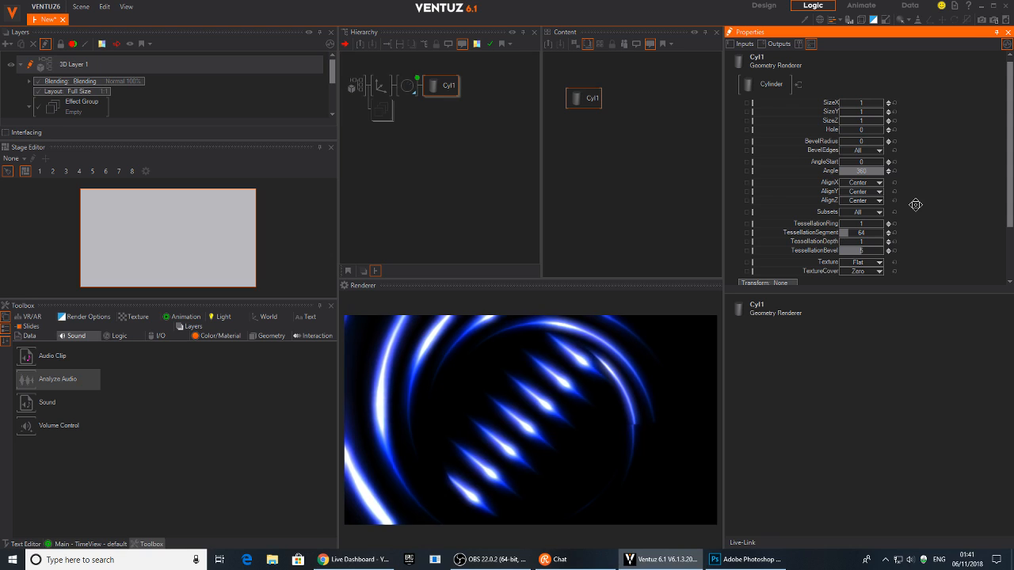
scroll(913, 197, "down", 2)
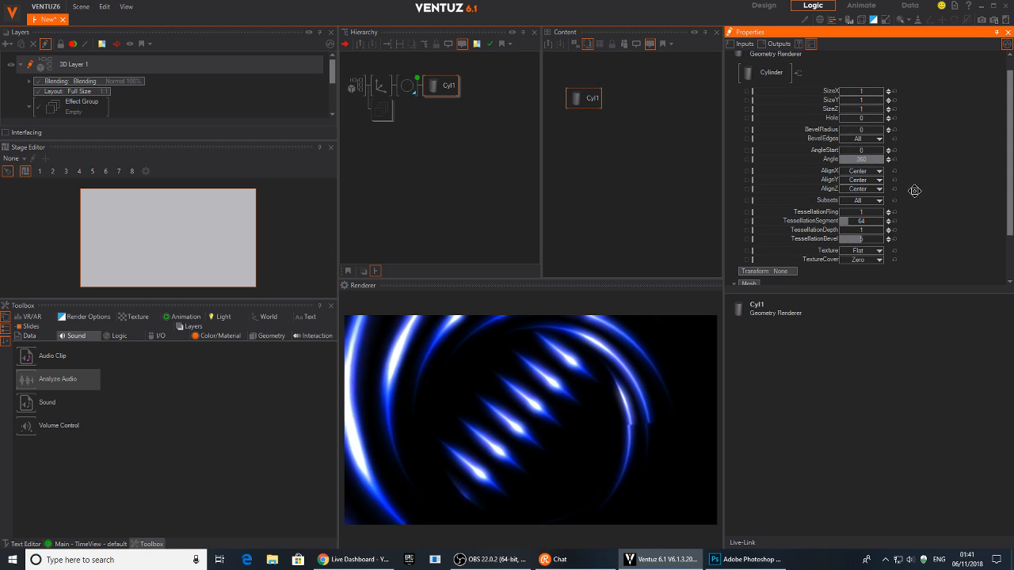
scroll(918, 179, "up", 1)
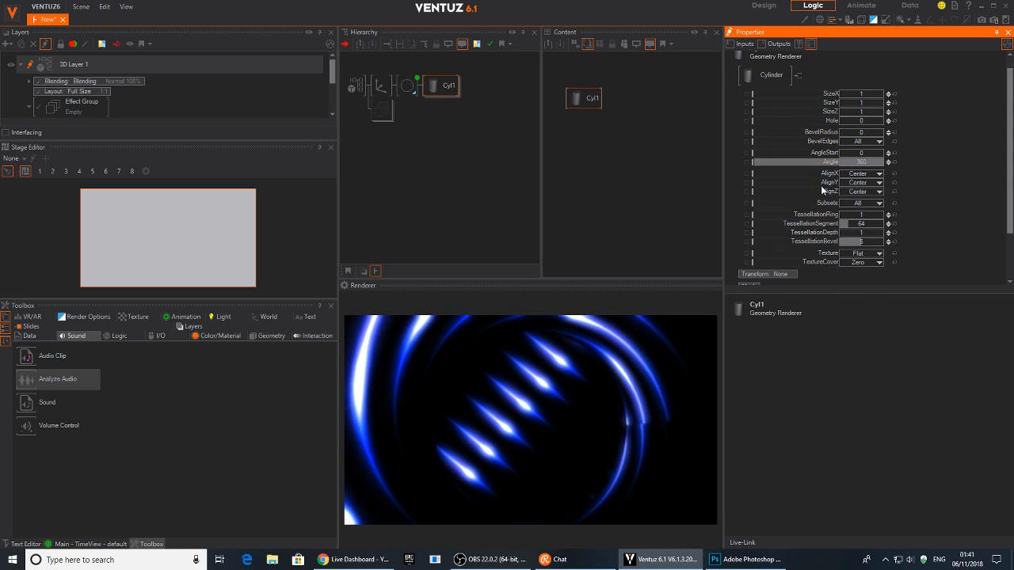
mouse_move(850, 121)
left_mouse_down()
mouse_move(885, 122)
mouse_move(840, 123)
mouse_move(977, 164)
left_mouse_up()
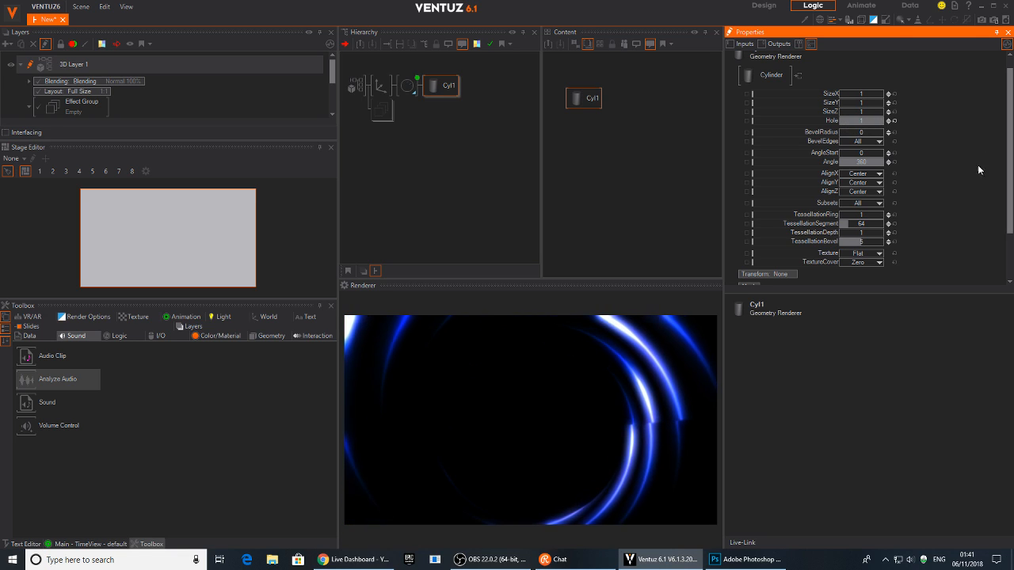
left_click(871, 204)
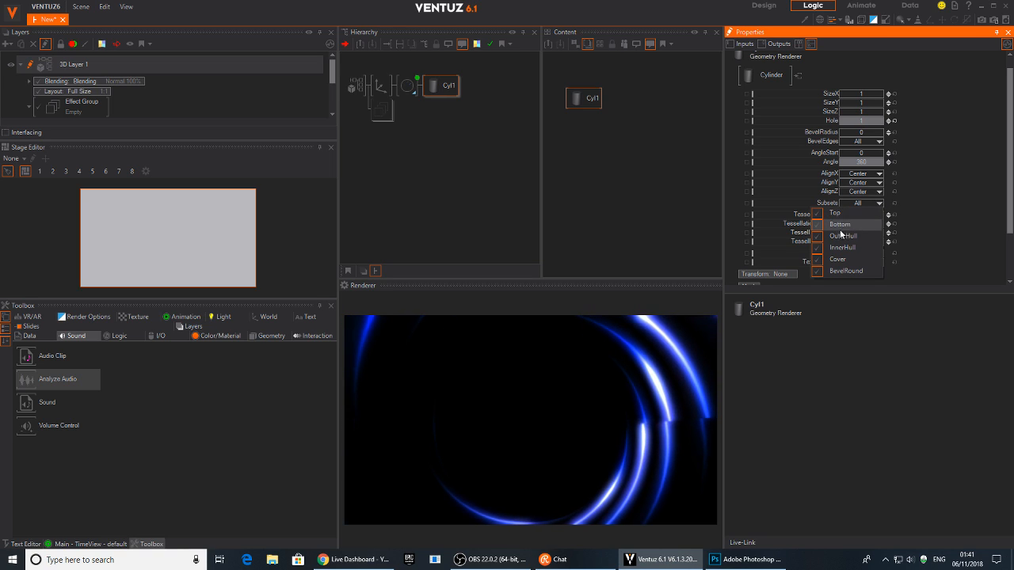
left_click(979, 156)
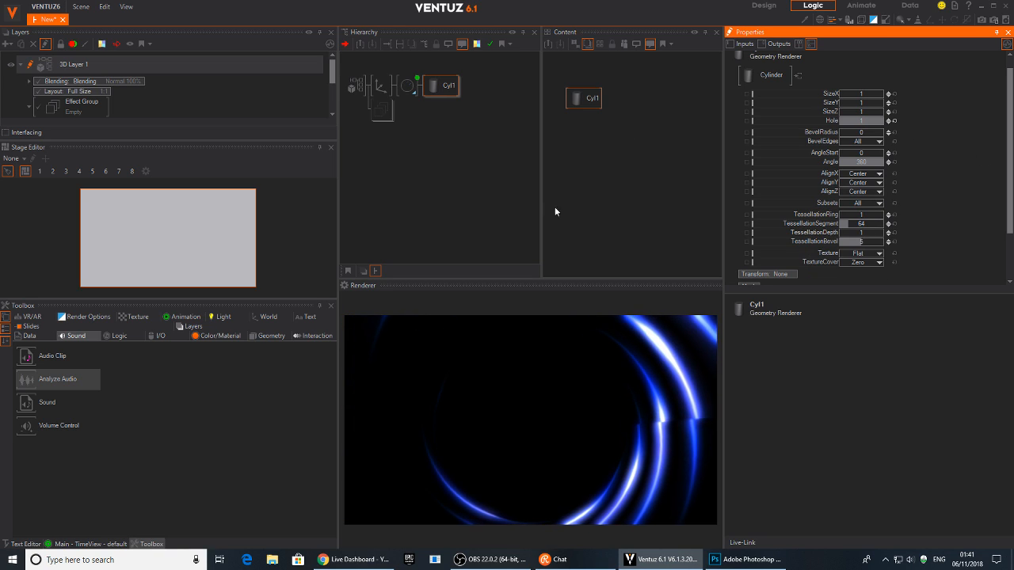
Step: Unblock the Group beneath the Axis in the hierarchy so the submit buttons are rendered with the flare effect
left_click(423, 92)
left_click(407, 86)
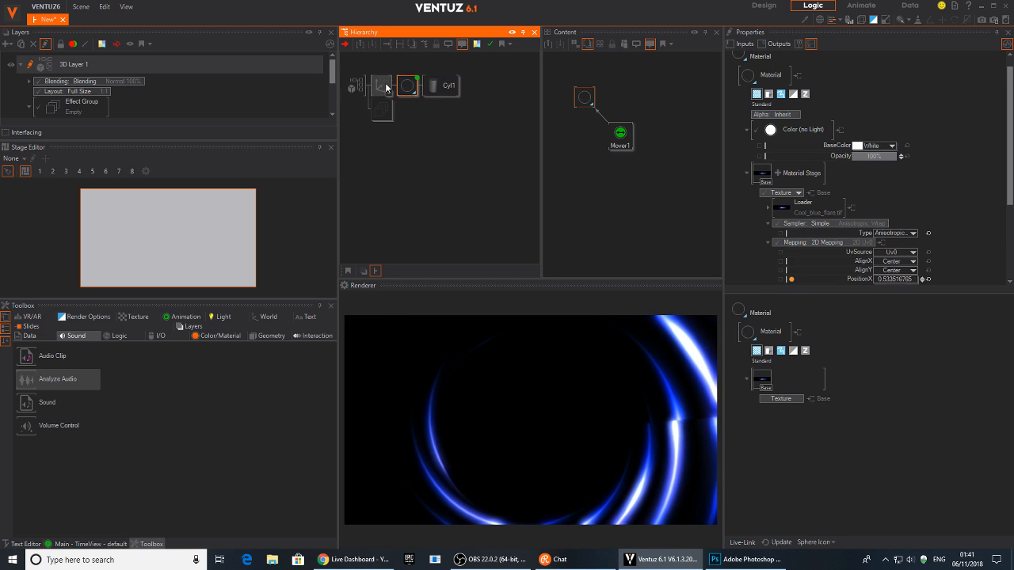
left_click(380, 85)
left_click(379, 112)
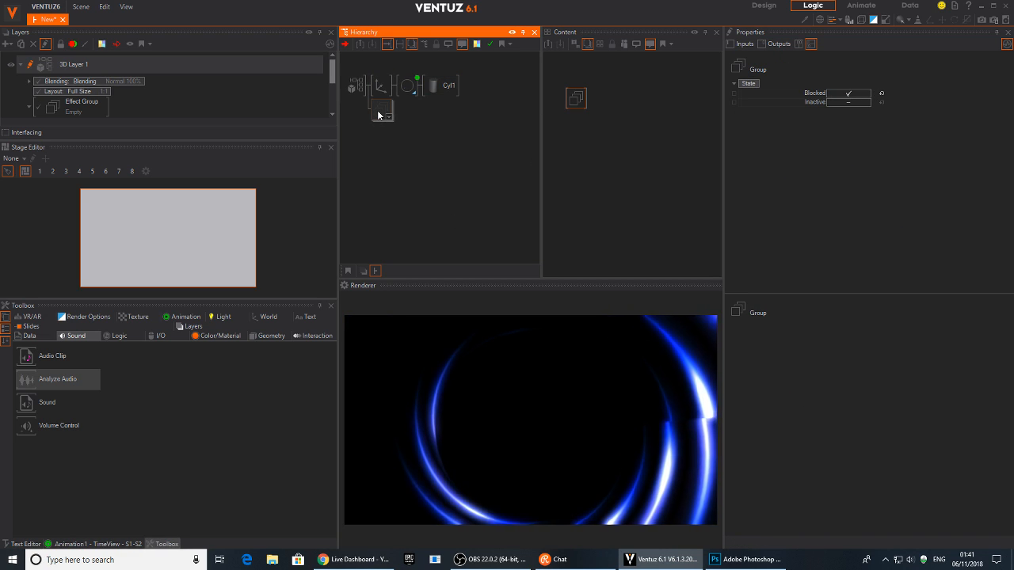
key("b")
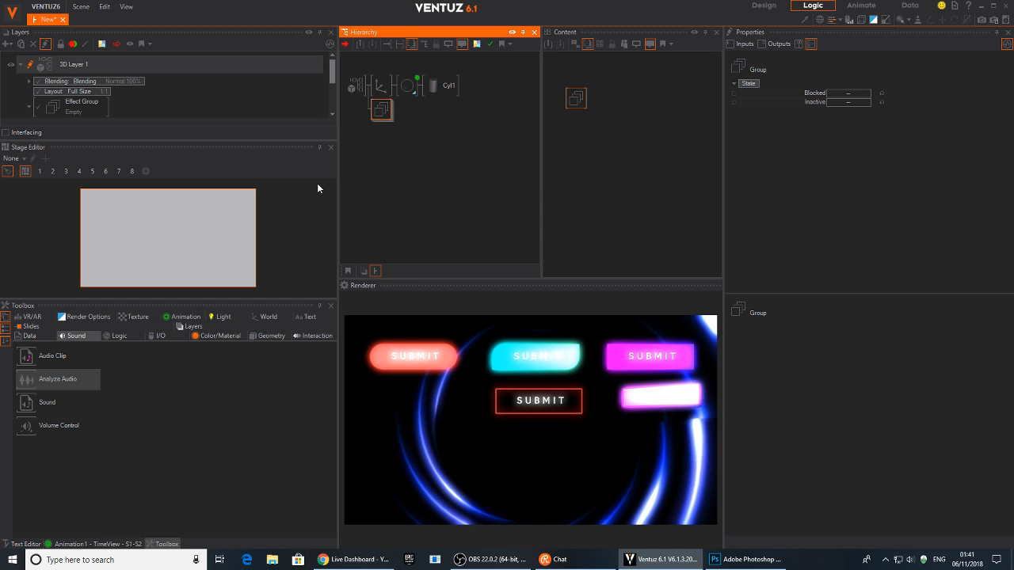
Step: Turn off the Simple DepthOfField and Bloom effects on the 3D Layer 1 root, and test the outlined submit button
left_click(356, 91)
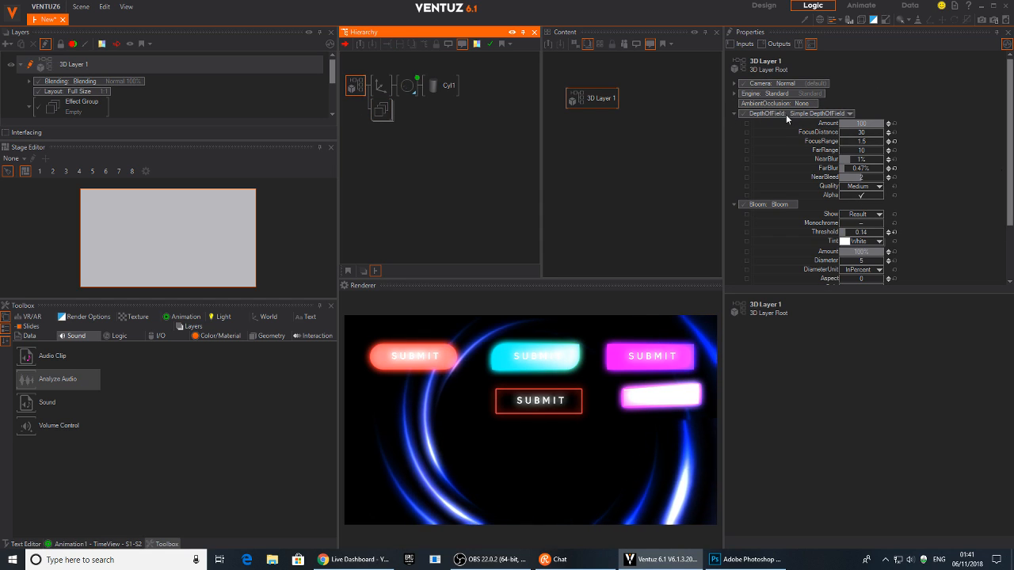
left_click(742, 114)
left_click(733, 113)
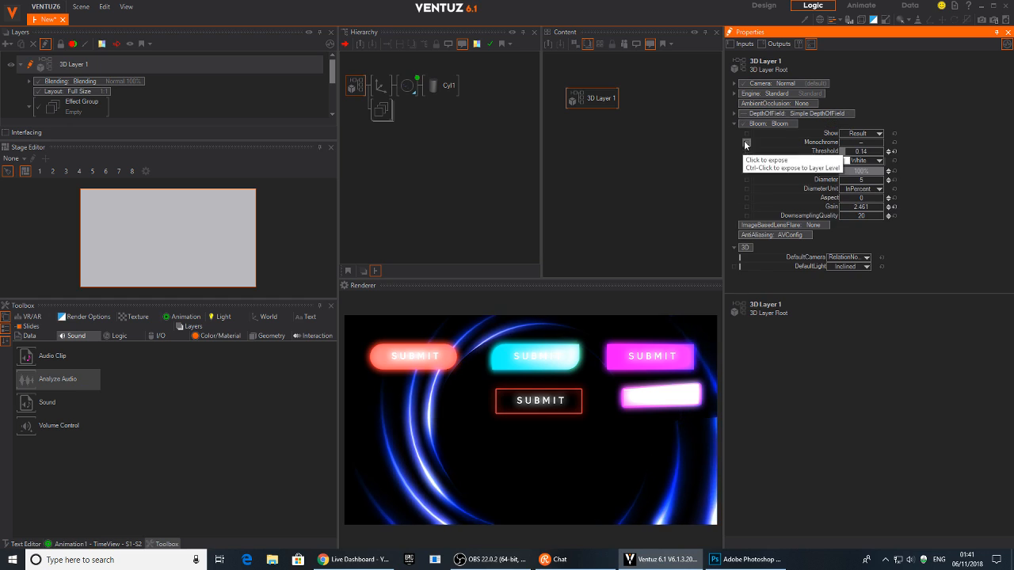
left_click(742, 124)
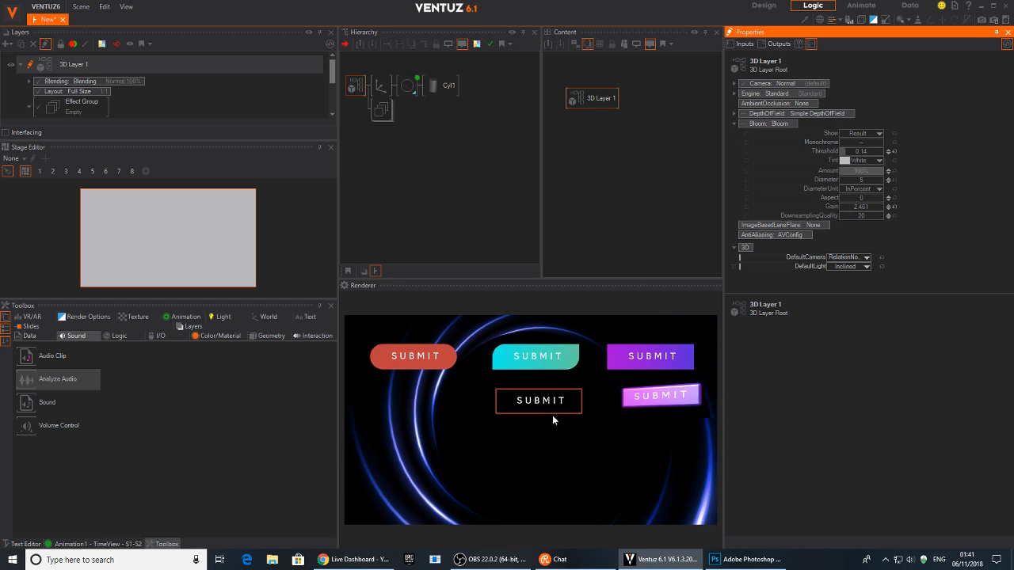
left_click(536, 401)
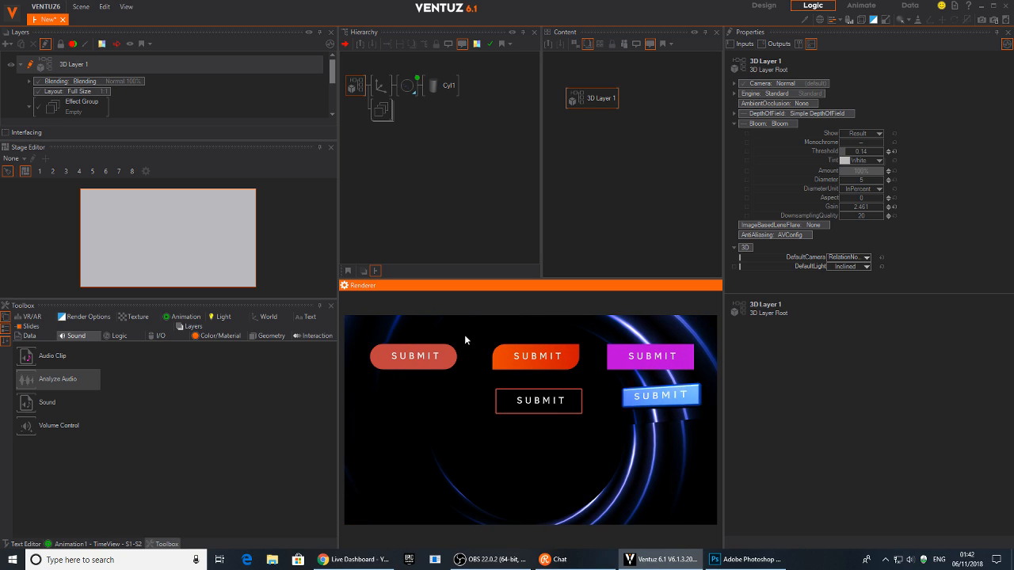
left_click(409, 168)
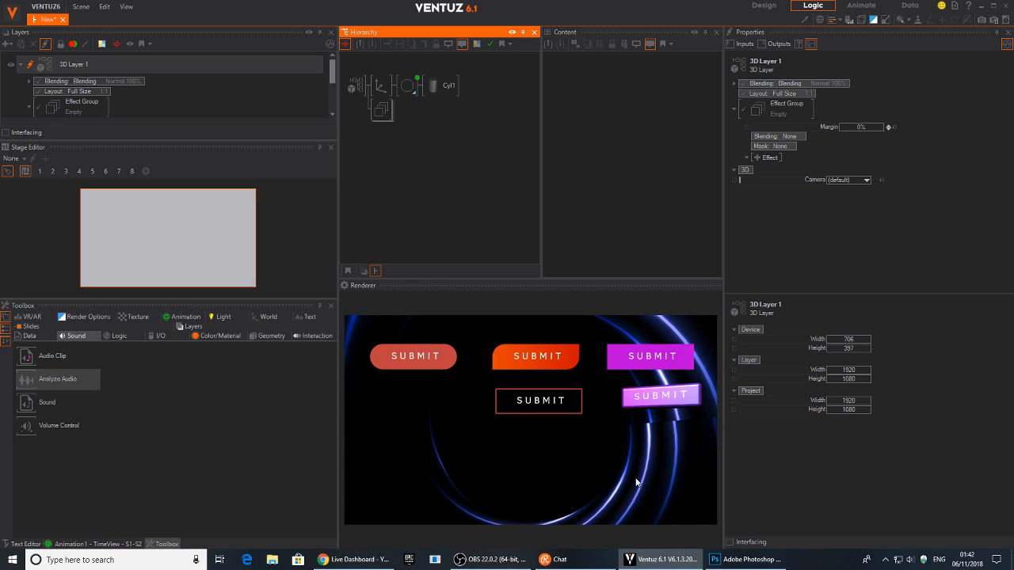
Step: Switch to Chrome, open Pinterest in a new tab and search it for "button animation"
left_click(352, 559)
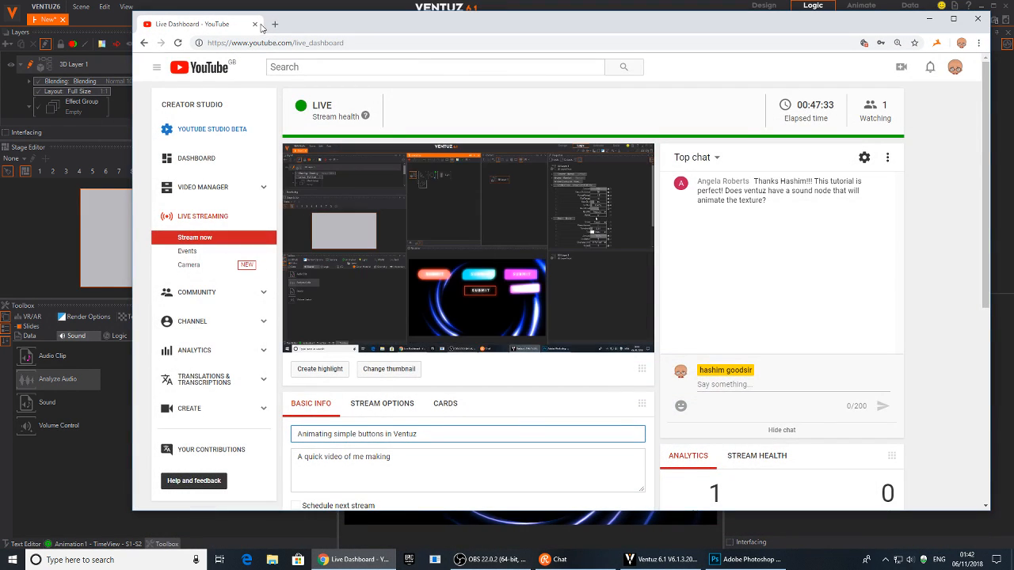
key("ctrl+t")
type("pin")
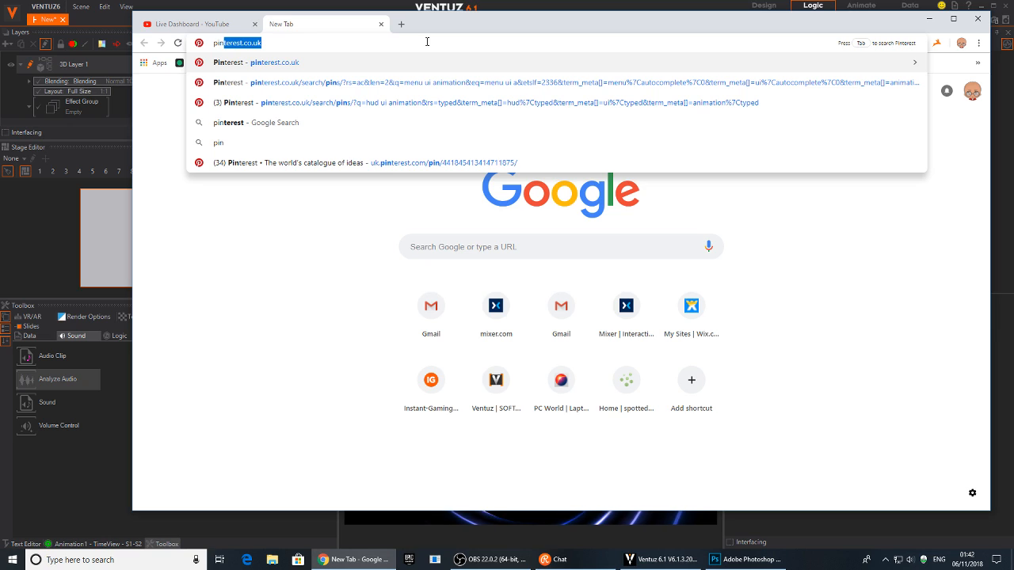
key("Return")
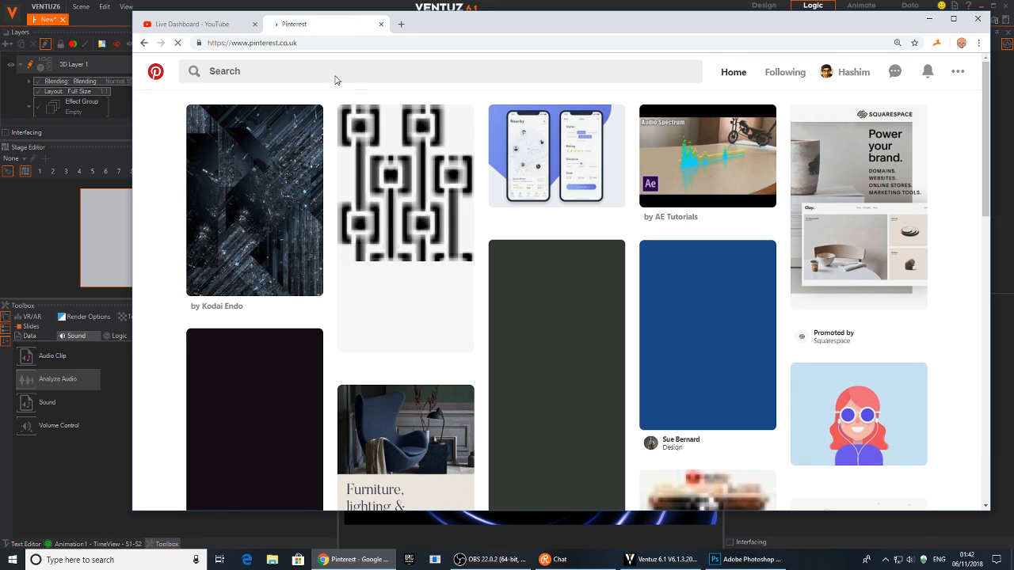
left_click(335, 71)
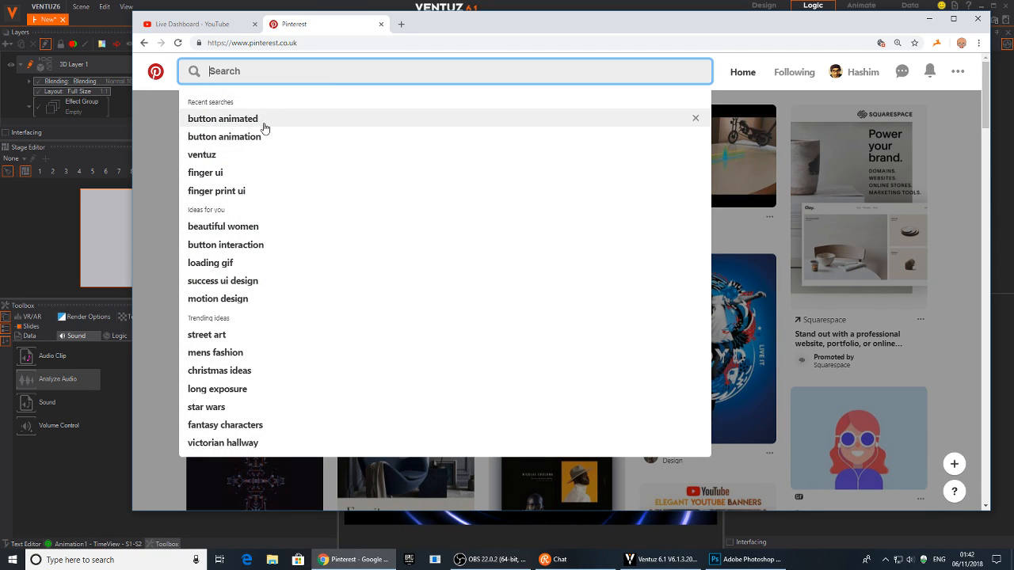
left_click(262, 137)
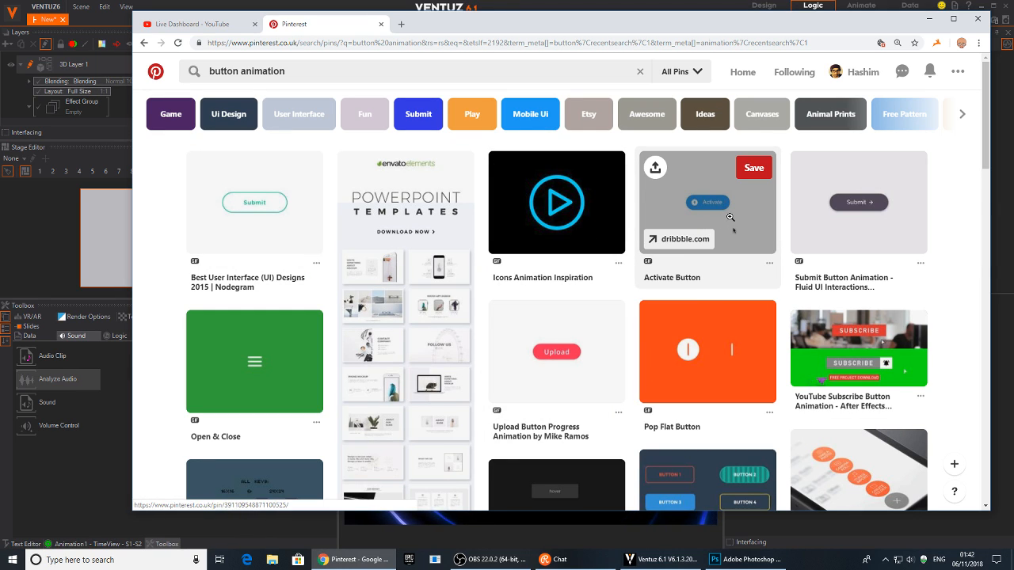
Step: Examine the button animation results for reference designs, viewing the Activate Button pin and the upload button pin
left_click(730, 217)
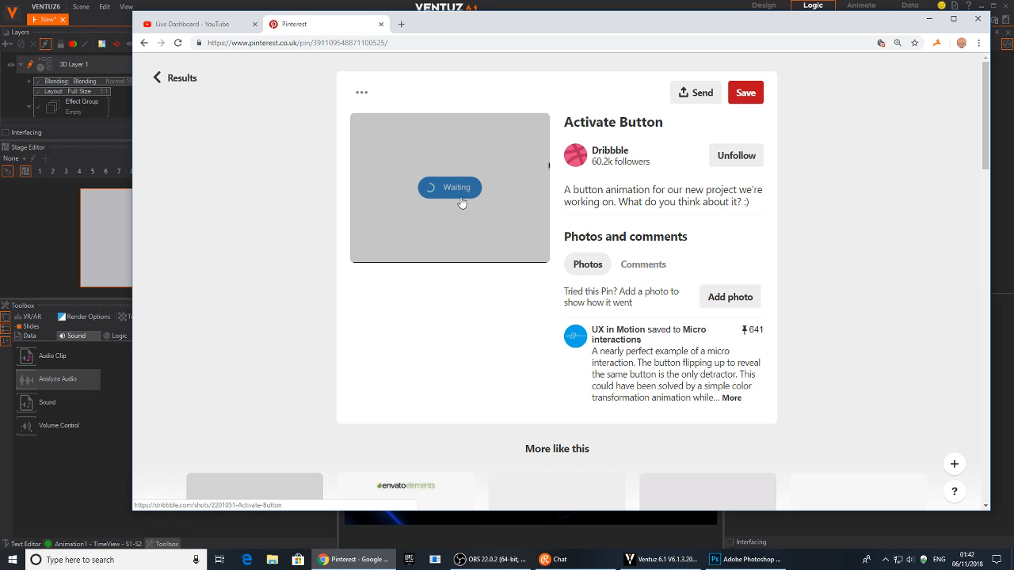
left_click(144, 43)
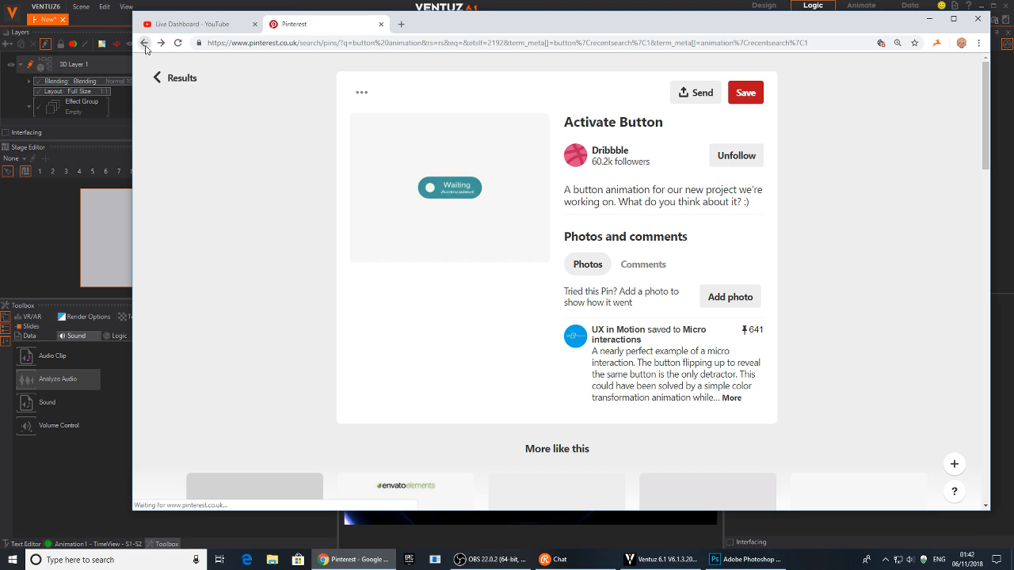
scroll(497, 331, "down", 3)
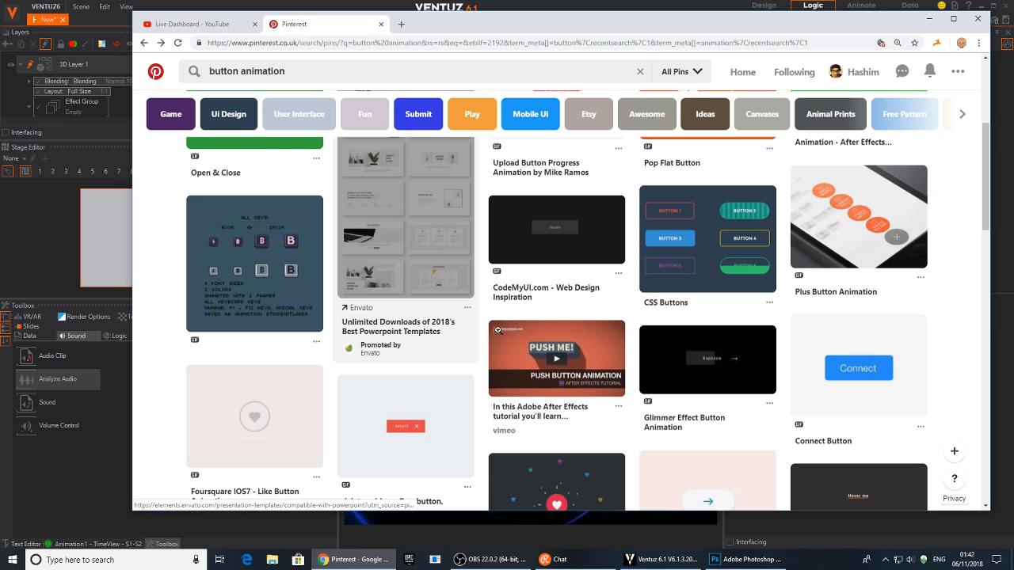
scroll(498, 330, "down", 3)
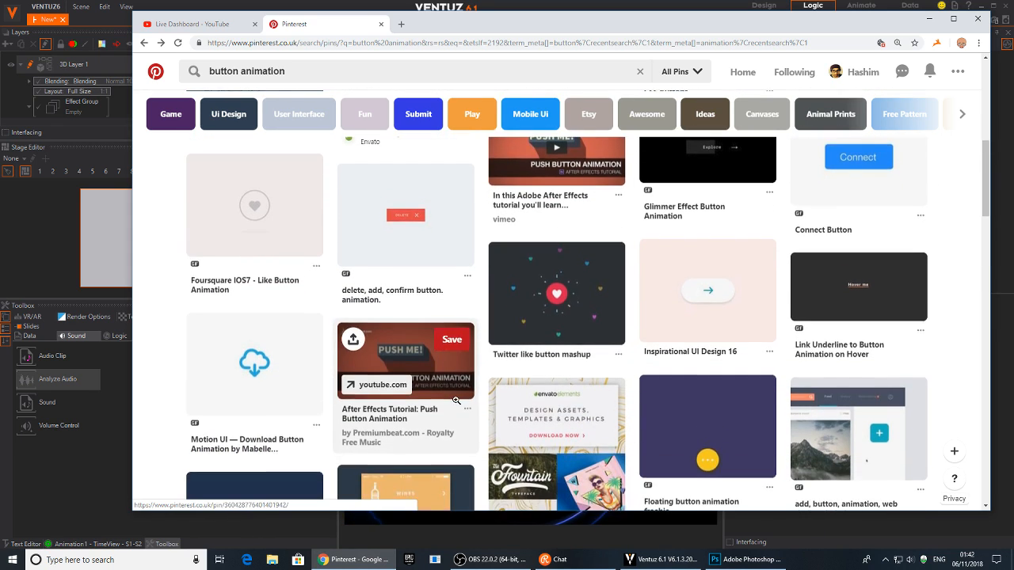
scroll(456, 400, "down", 10)
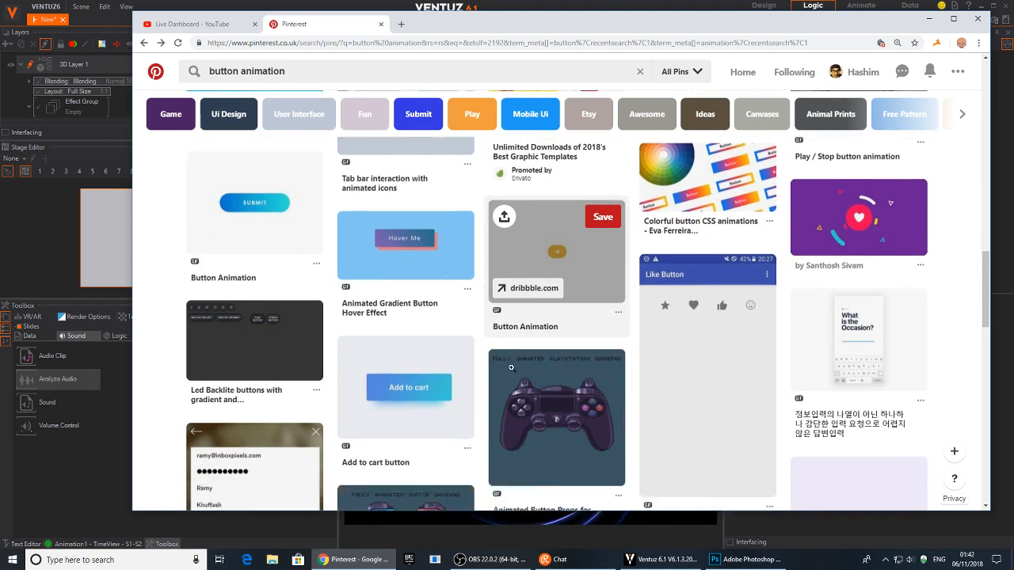
scroll(511, 367, "down", 5)
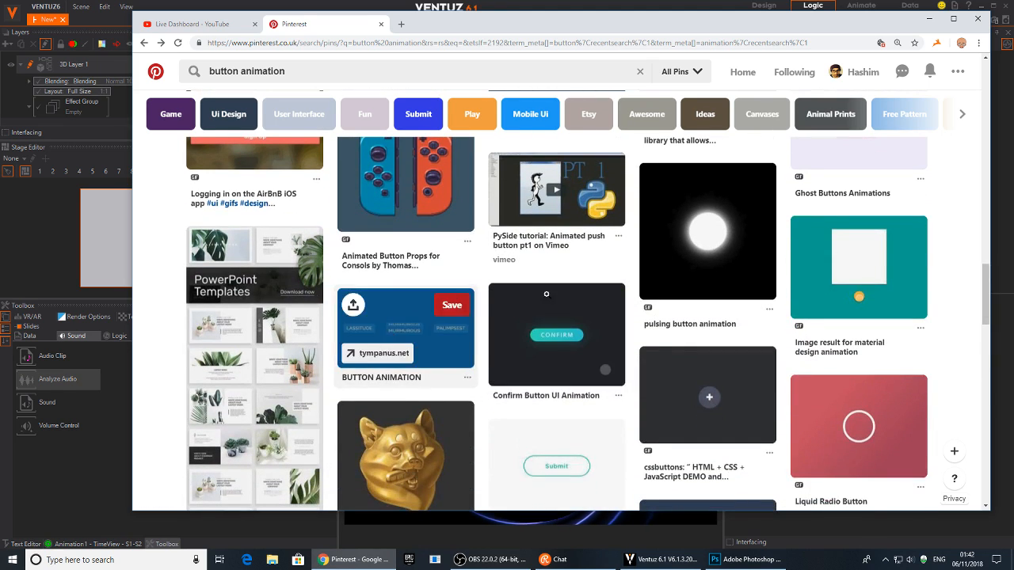
scroll(586, 333, "down", 3)
scroll(618, 368, "up", 2)
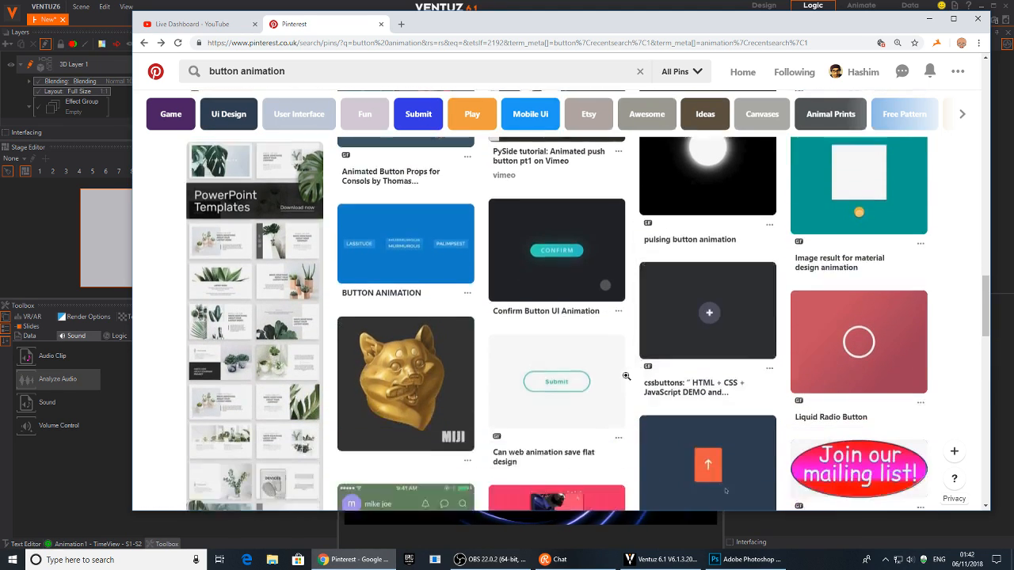
scroll(626, 377, "down", 2)
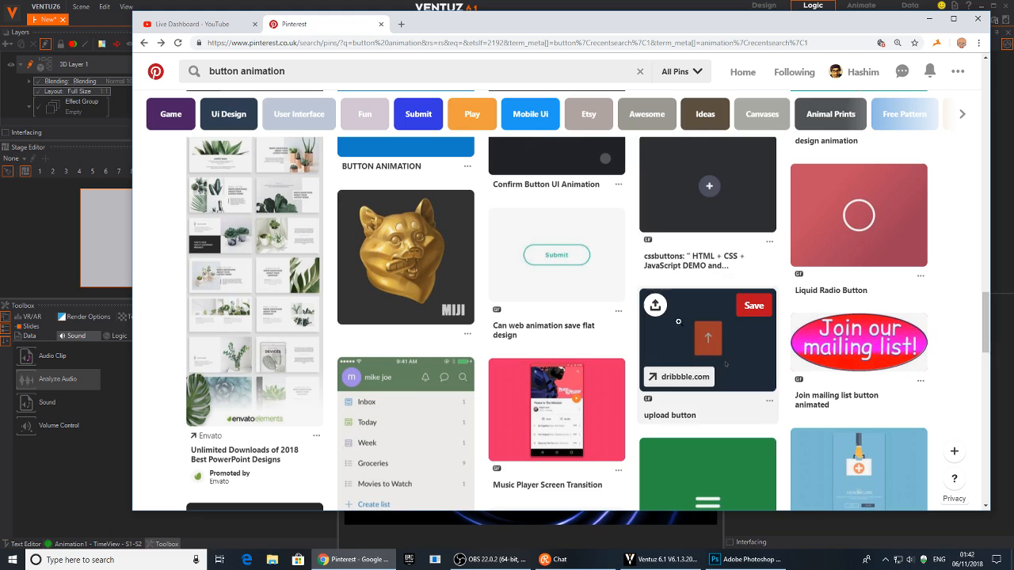
scroll(693, 264, "down", 1)
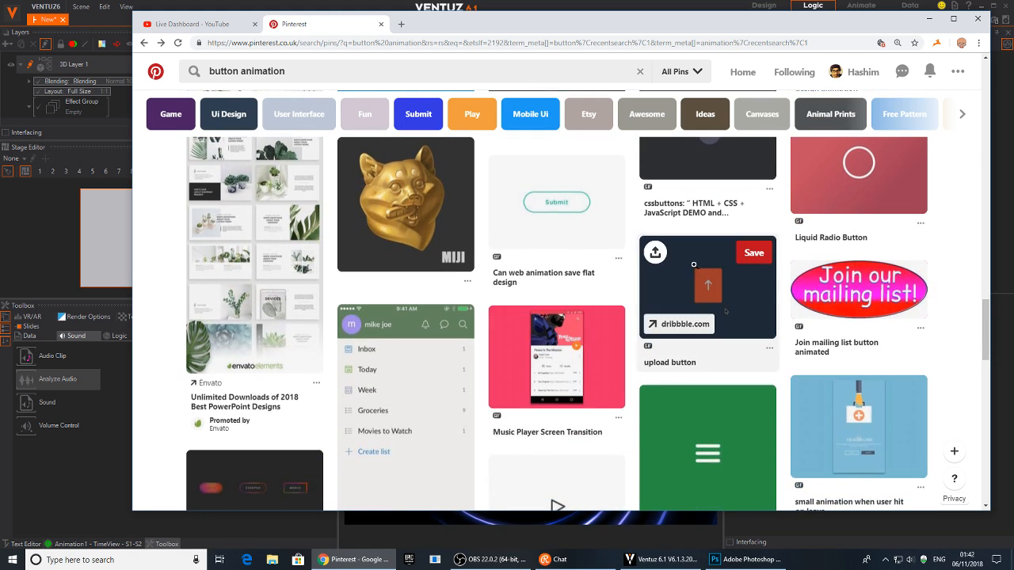
left_click(725, 280)
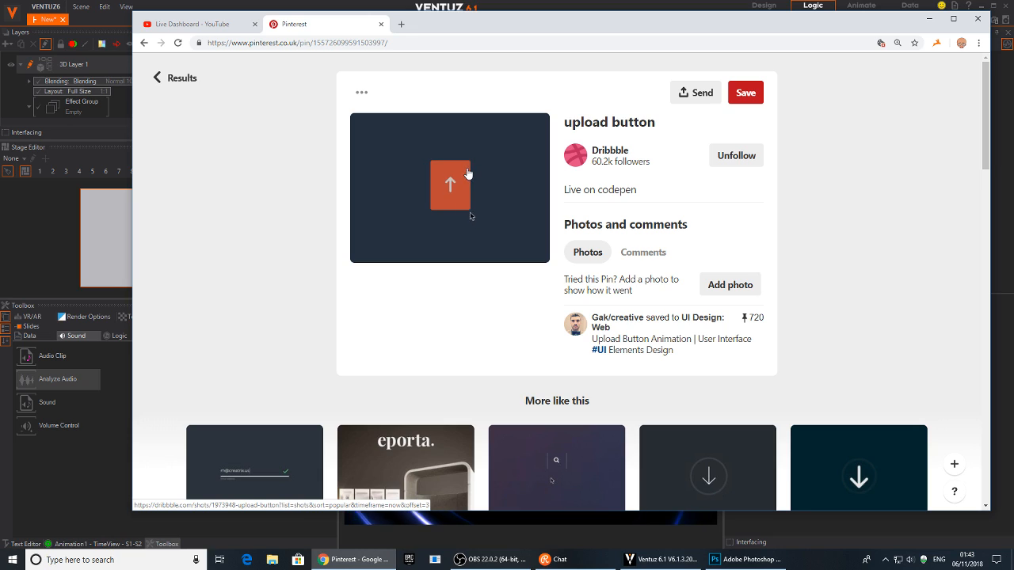
Step: Switch back to Ventuz and block the cylinder's Axis and the Group beneath it in the hierarchy
key("alt+Tab")
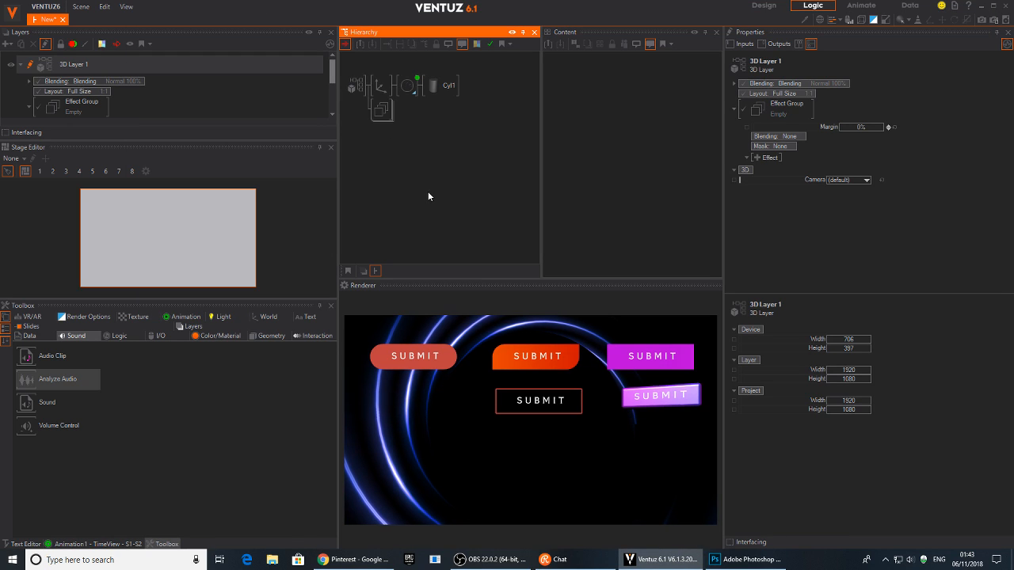
left_click(380, 107)
left_click(381, 87)
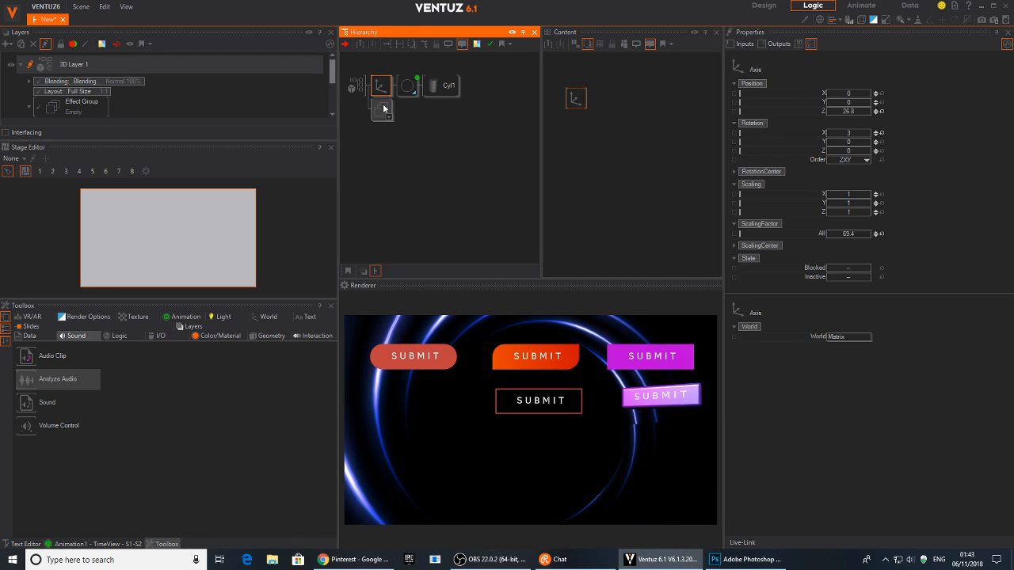
left_click(382, 110, "ctrl")
key("ctrl+b")
Step: Add a new Axis below the blocked Group in the hierarchy
double_click(388, 149)
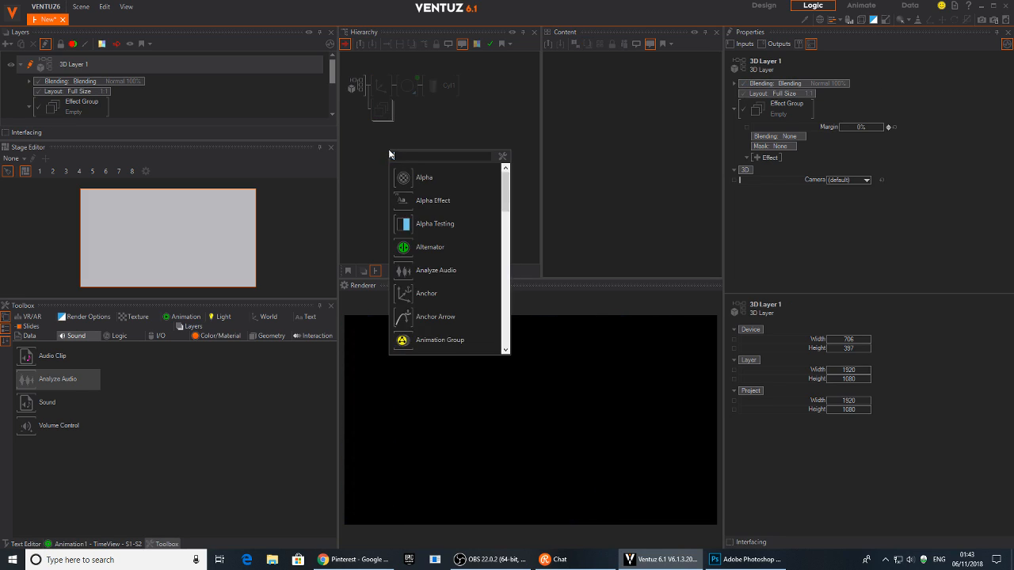
type("ax")
left_click(399, 177)
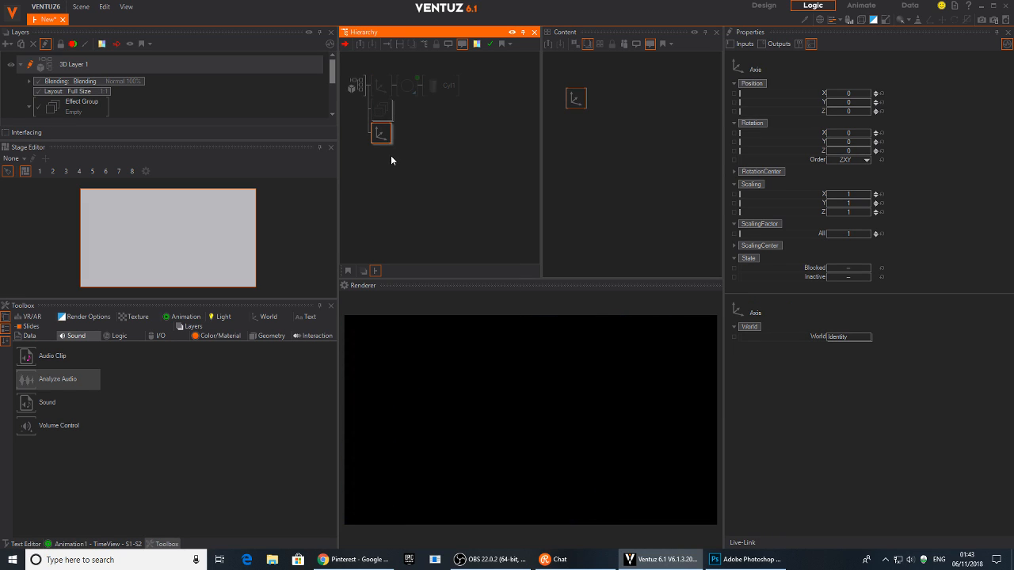
double_click(391, 155)
type("re")
left_click_drag(403, 206, 391, 136)
left_click(388, 141)
left_click(410, 135)
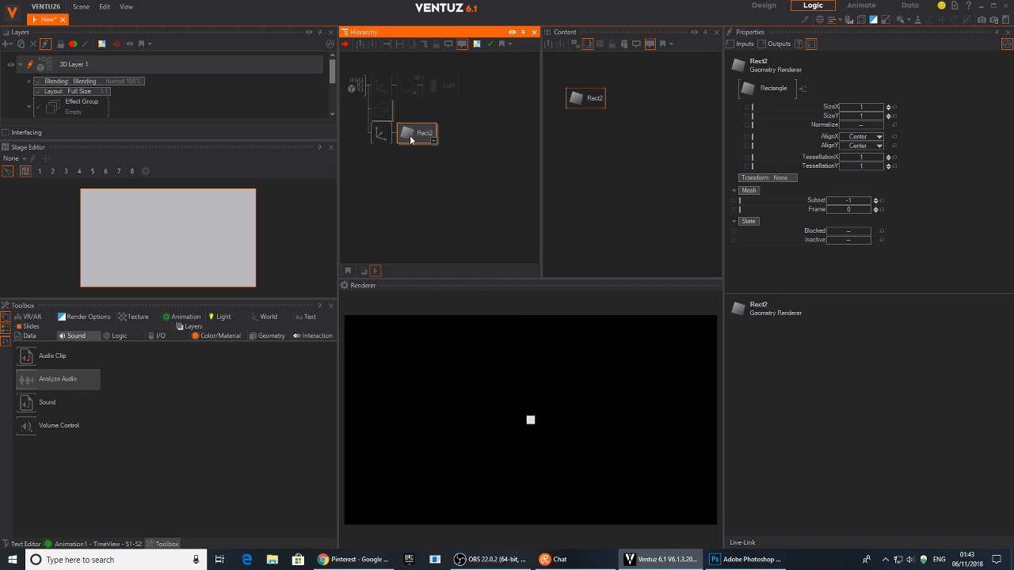
key("Delete")
Step: Add a Rounded Rectangle under the new Axis
left_click(409, 140)
double_click(409, 140)
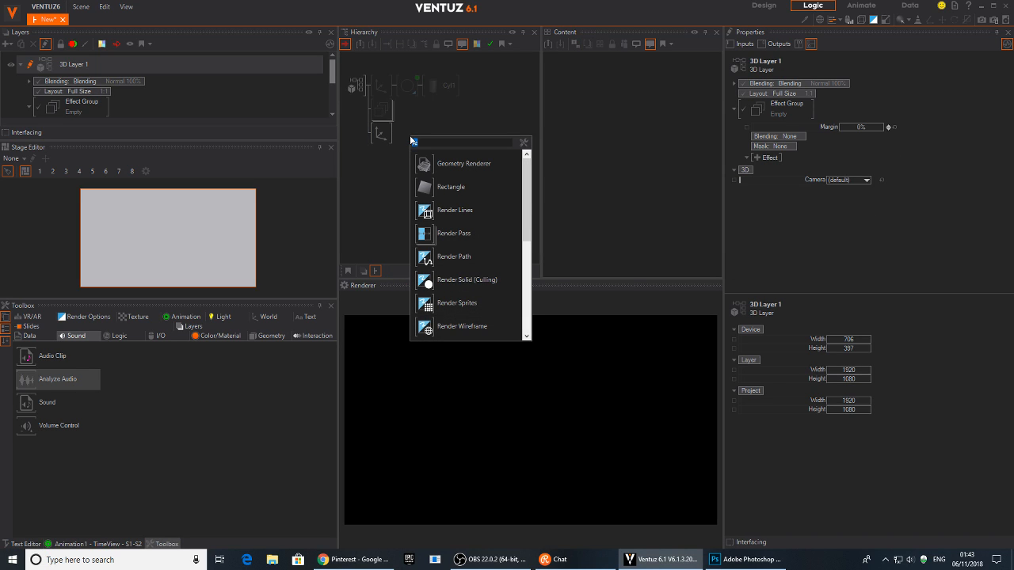
type("rou")
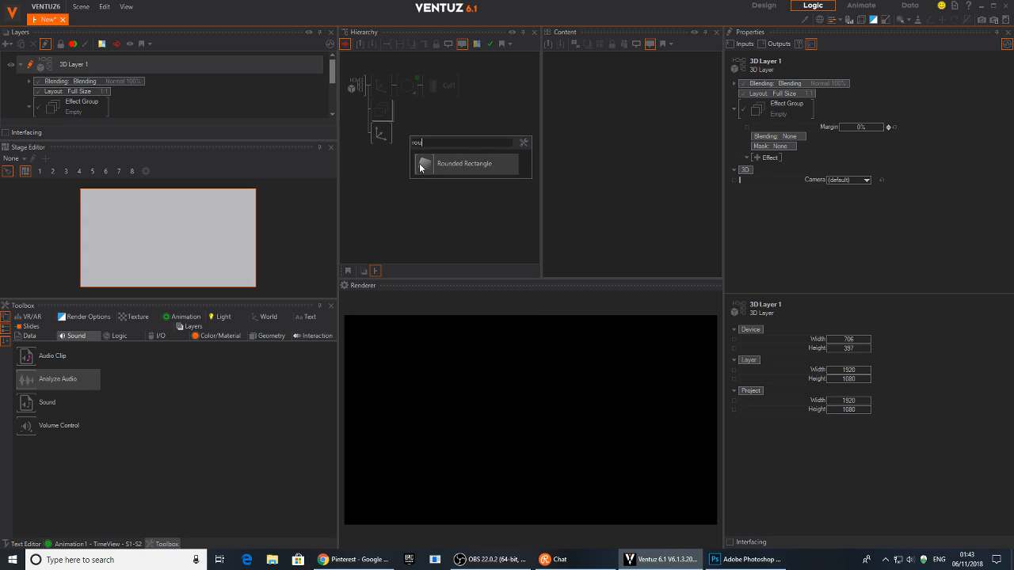
left_click_drag(420, 164, 397, 138)
Step: Scale up the new Axis and size the rounded rectangle to SizeX 0.952 and SizeY 1.281
left_click(384, 135)
left_click_drag(849, 238, 869, 236)
left_click(428, 133)
left_click_drag(888, 117, 849, 107)
Step: Turn off RoundedTopRight on the rounded rectangle to make its top-right corner square
left_click(425, 132)
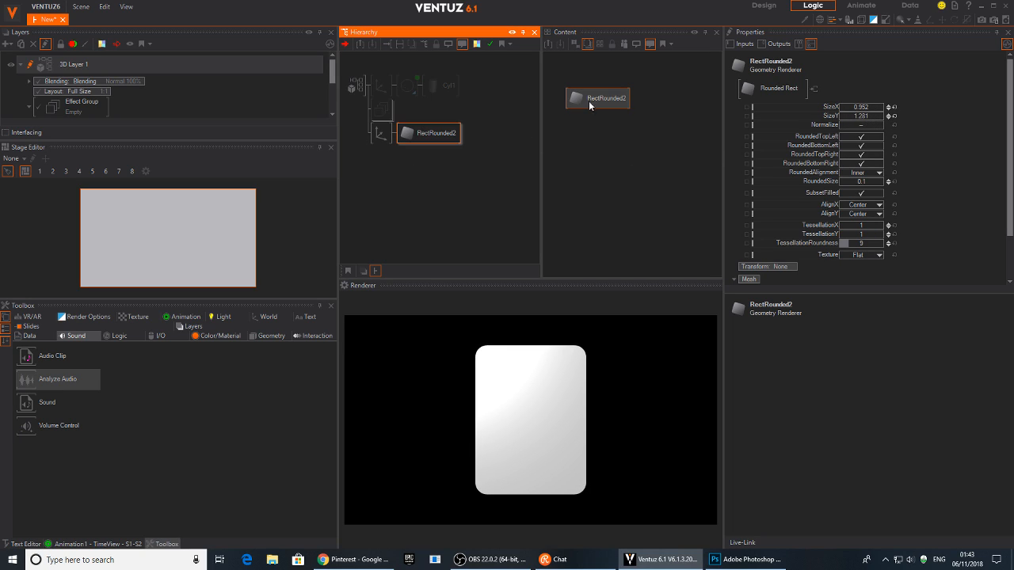
left_click(589, 100)
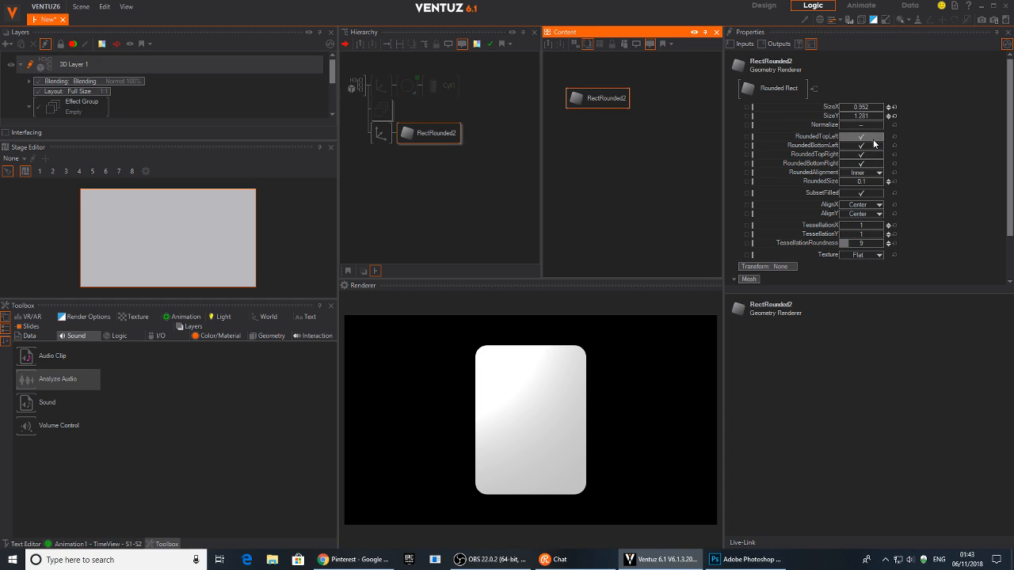
left_click(872, 137)
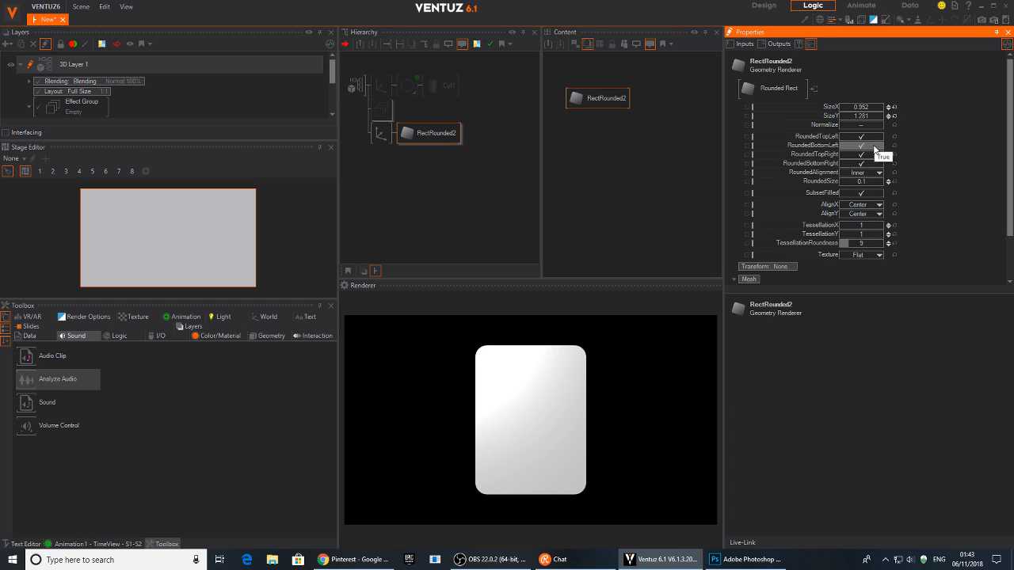
left_click(862, 192)
left_click(433, 172)
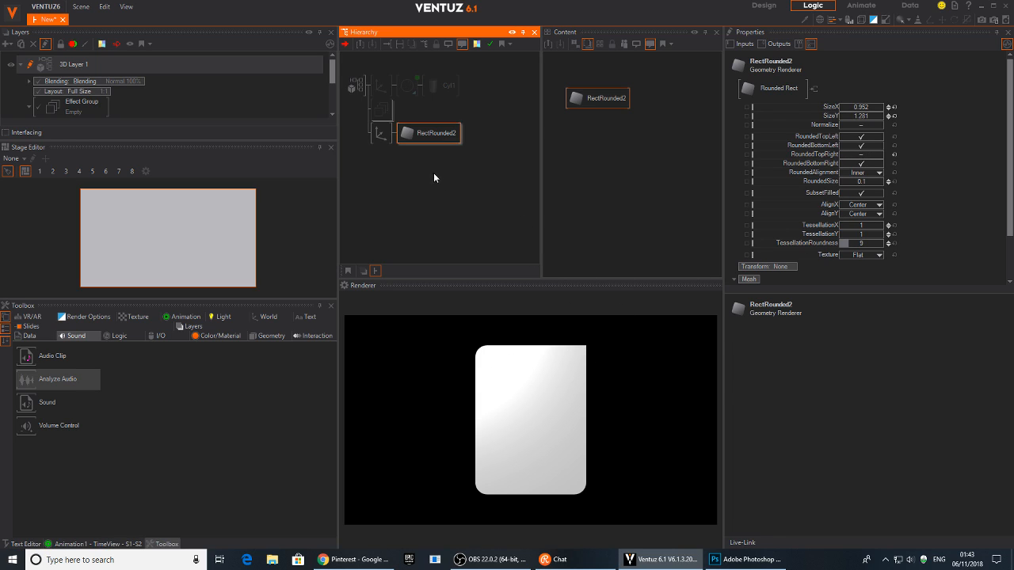
Step: Add another Axis below the rounded rectangle's Axis and place a Rectangle under it
double_click(381, 165)
type("ax")
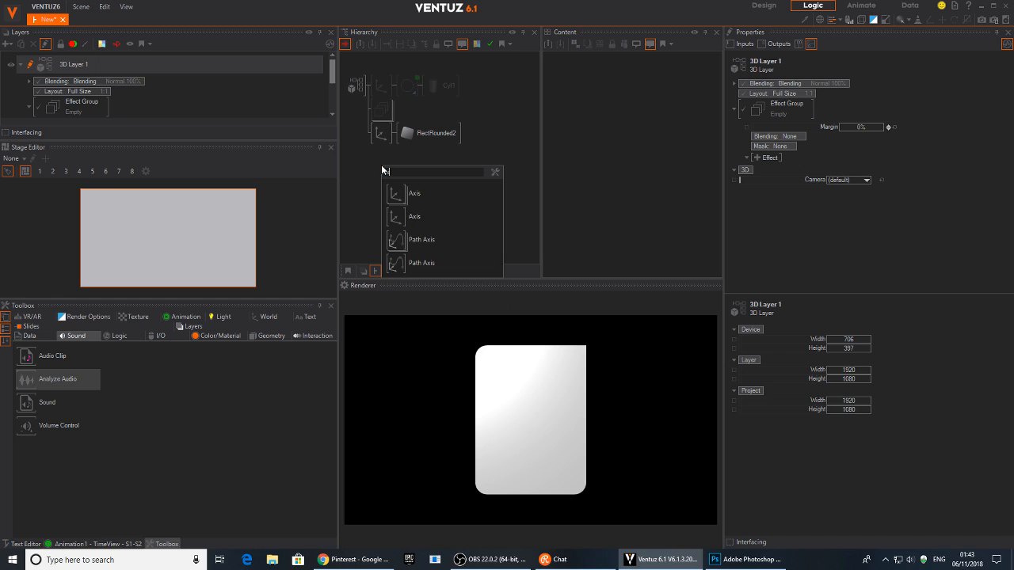
left_click_drag(388, 190, 382, 149)
left_click(388, 161)
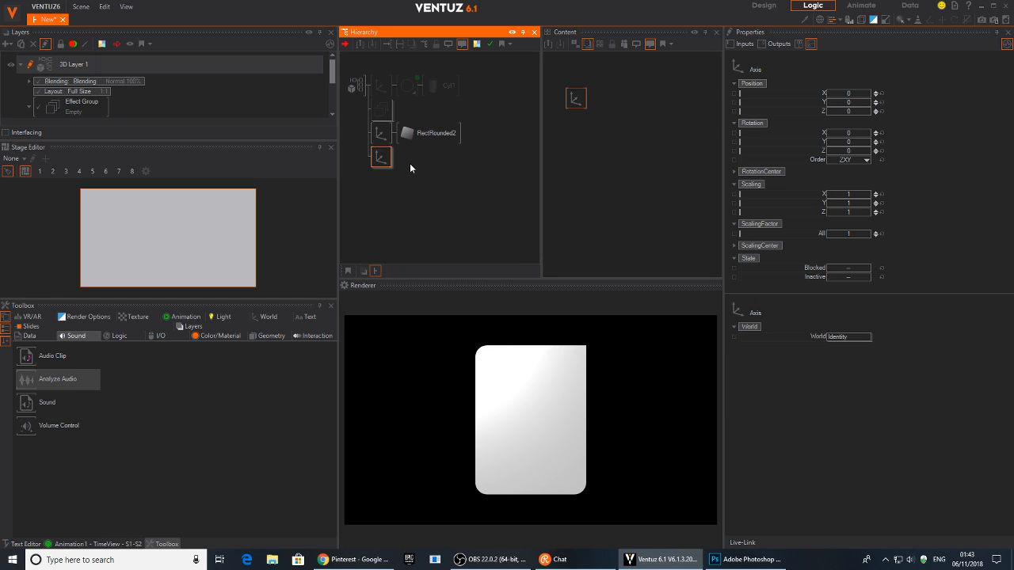
double_click(410, 166)
type("re")
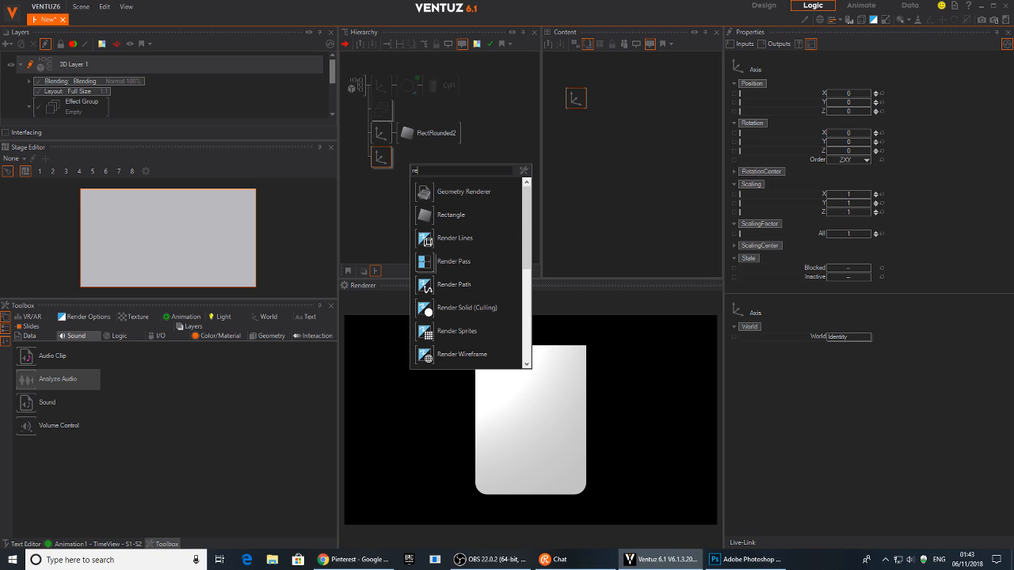
left_click(451, 214)
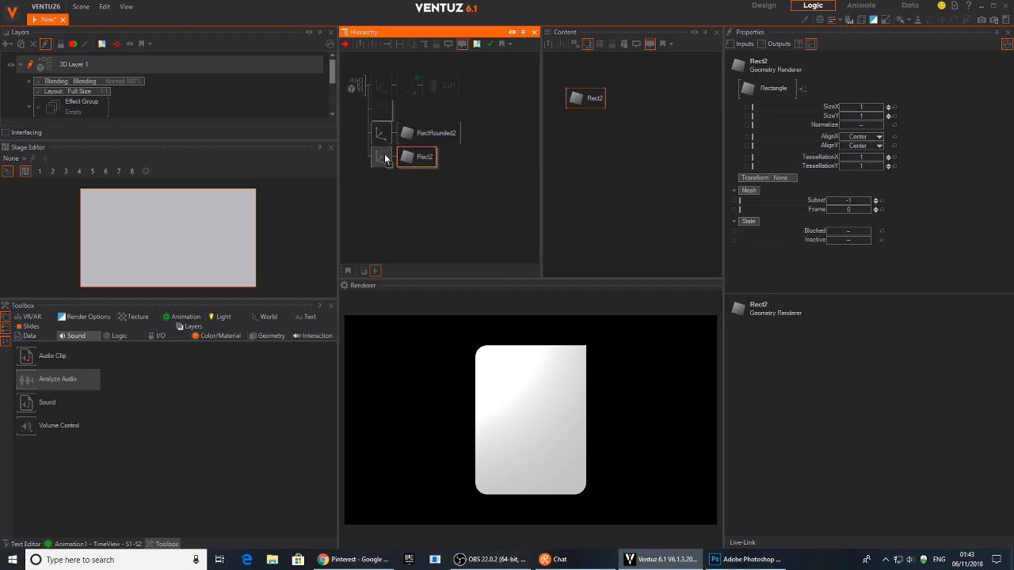
Step: Set the plain rectangle's Axis ScalingFactor to 14.1
left_click(854, 238)
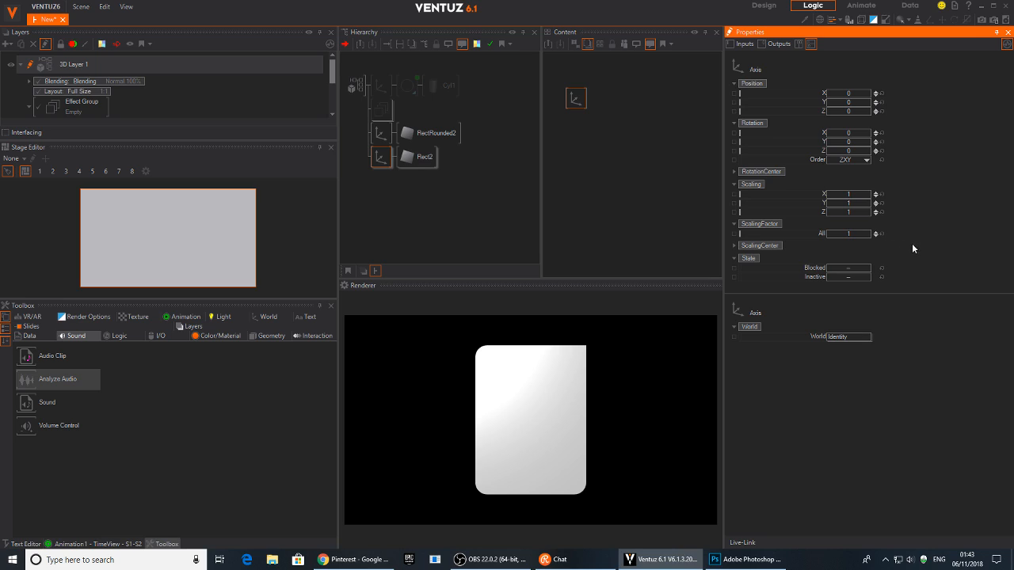
scroll(870, 235, "up", 5)
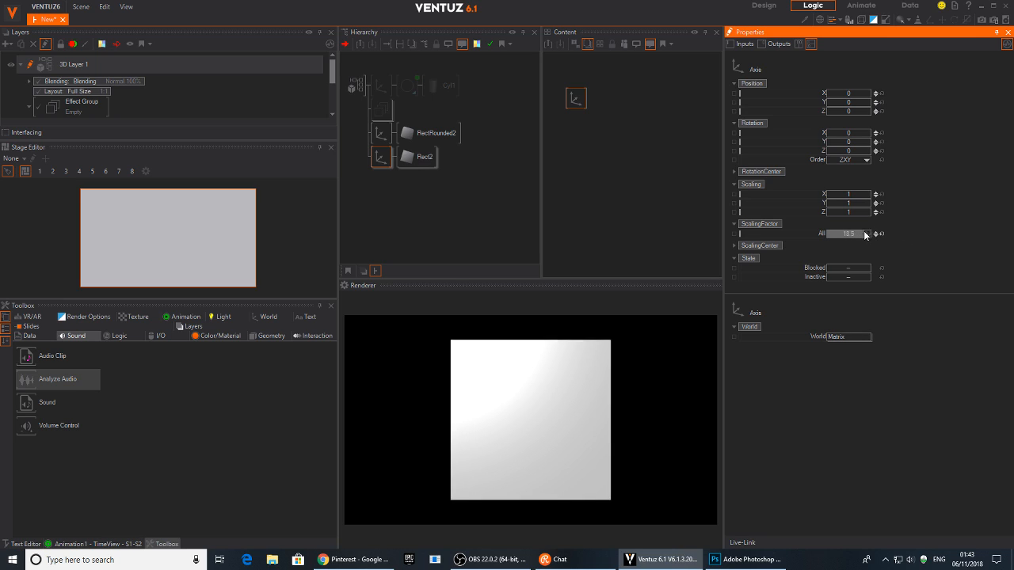
scroll(855, 234, "down", 6)
Step: Try a Z position offset and a Z rotation on the plain rectangle's Axis, resetting each to 0
left_click_drag(859, 112, 845, 114)
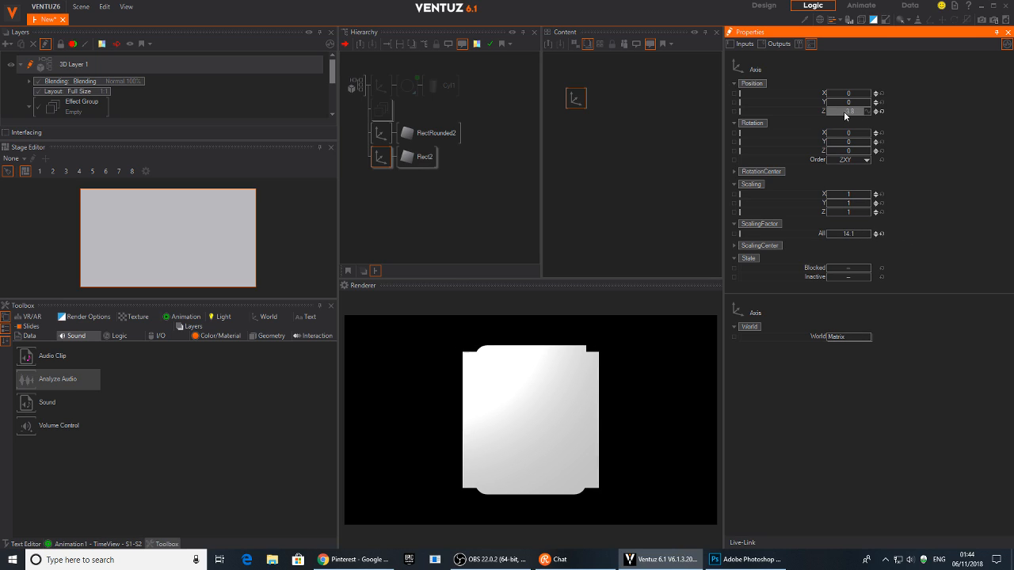
left_click(879, 111)
left_click_drag(853, 151, 843, 158)
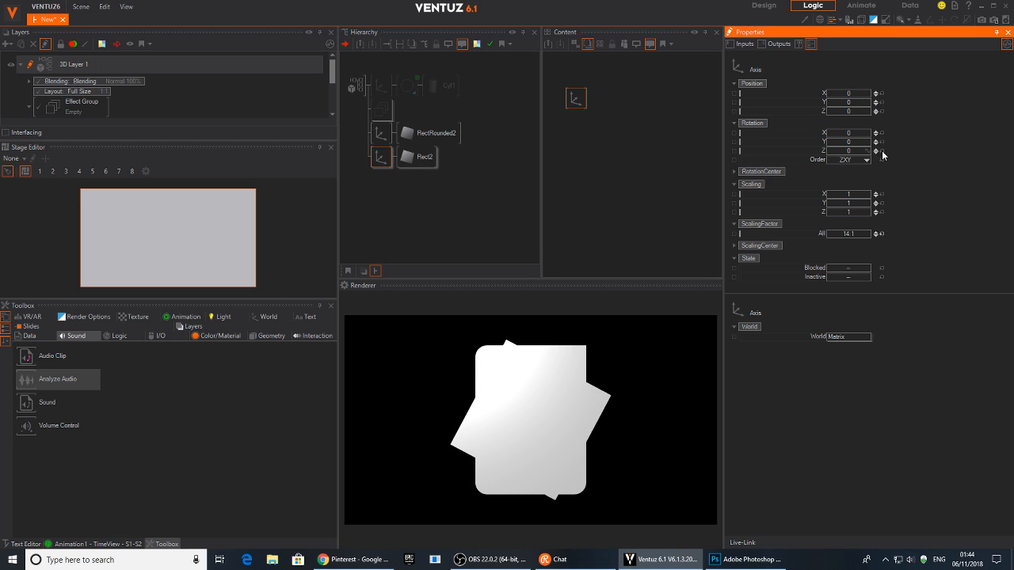
left_click(881, 151)
Step: Move the plain rectangle's Axis over the page shape's top-right corner and rotate it to -41.6 about Z
left_click_drag(860, 94, 872, 105)
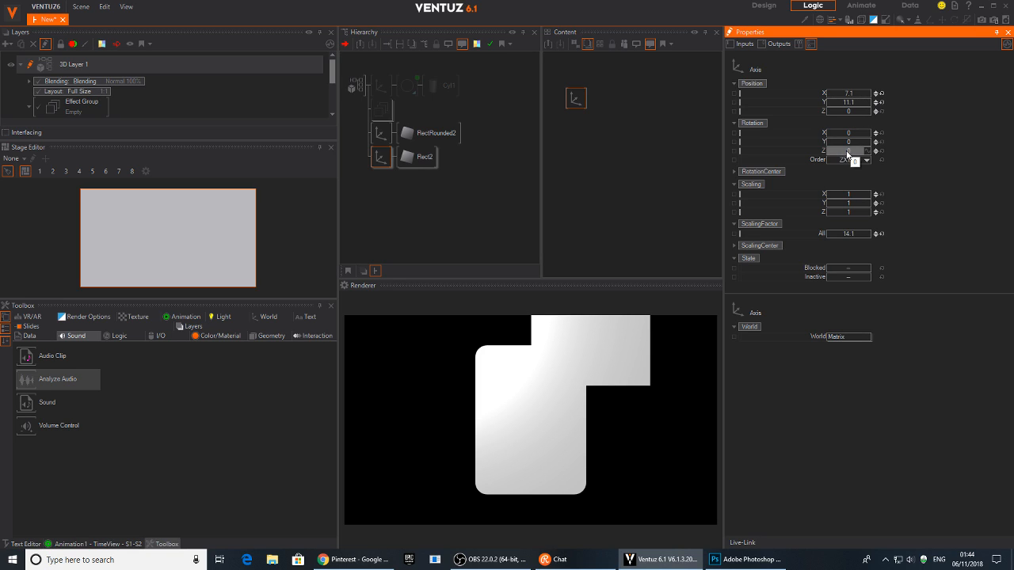
left_click_drag(847, 155, 837, 151)
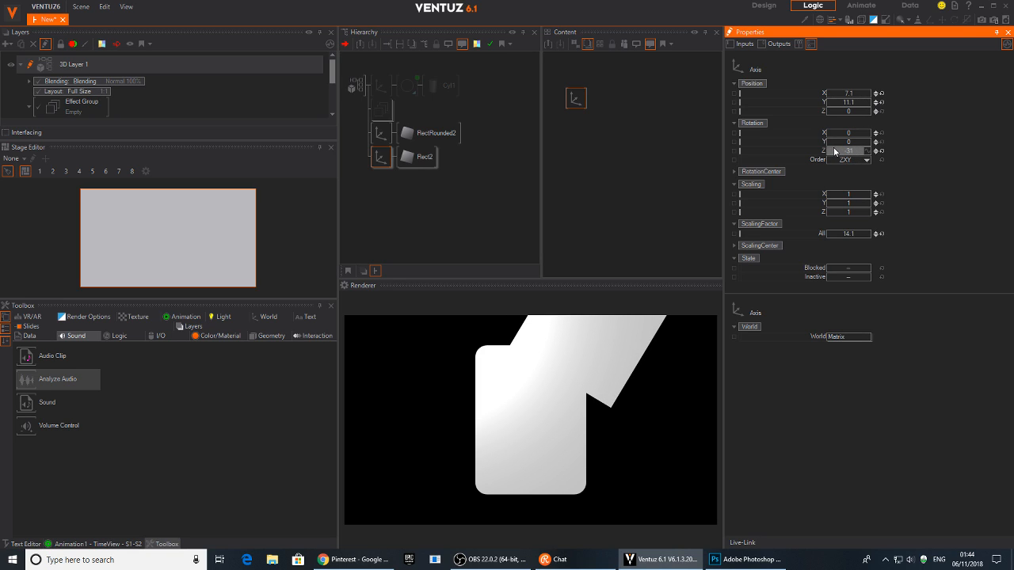
left_click_drag(865, 104, 866, 103)
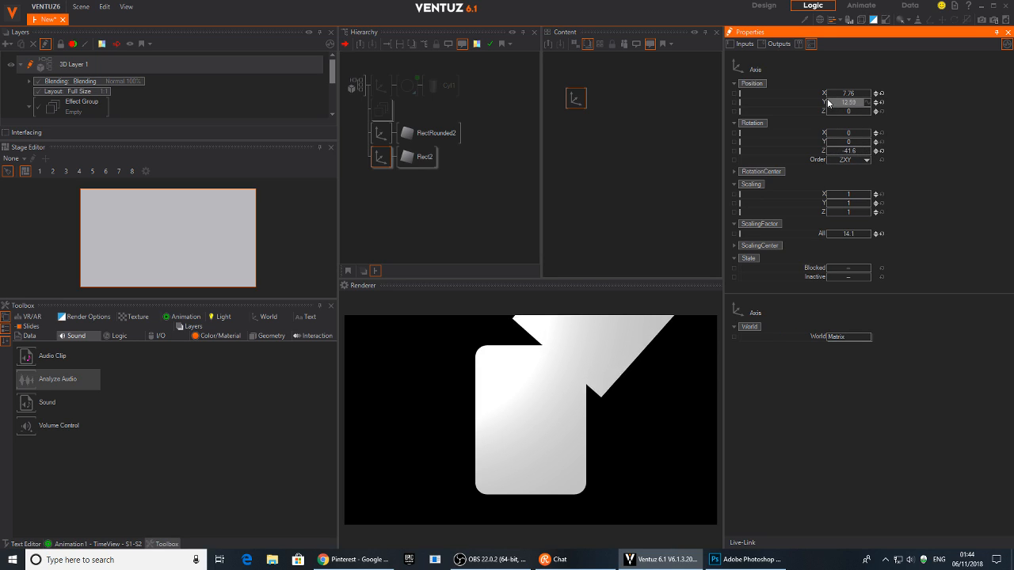
Step: Insert a Stencil Test before the rounded rectangle's Axis and a Stencil Set before the plain rectangle's Axis
left_click(410, 183)
type("re")
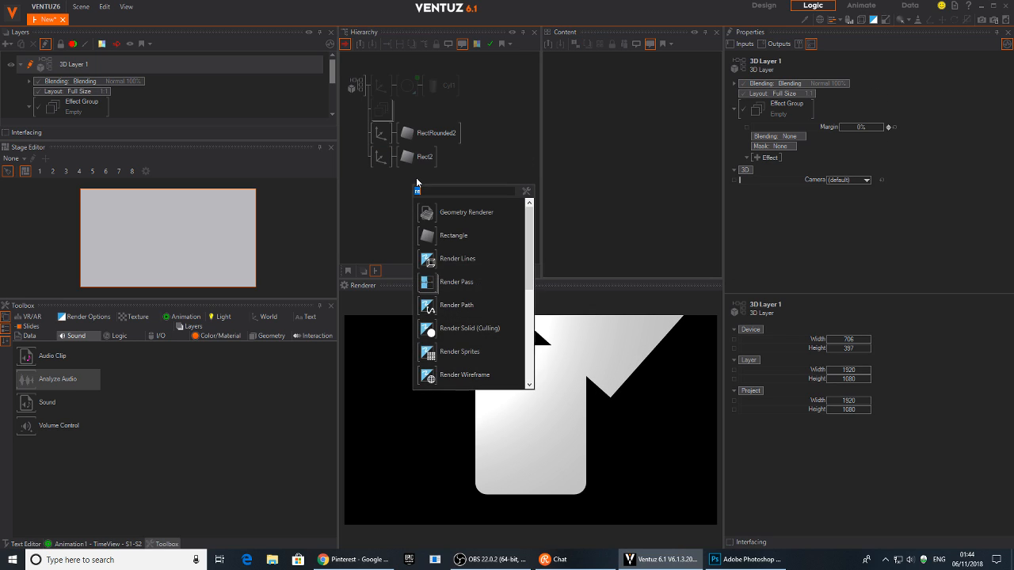
type("sten")
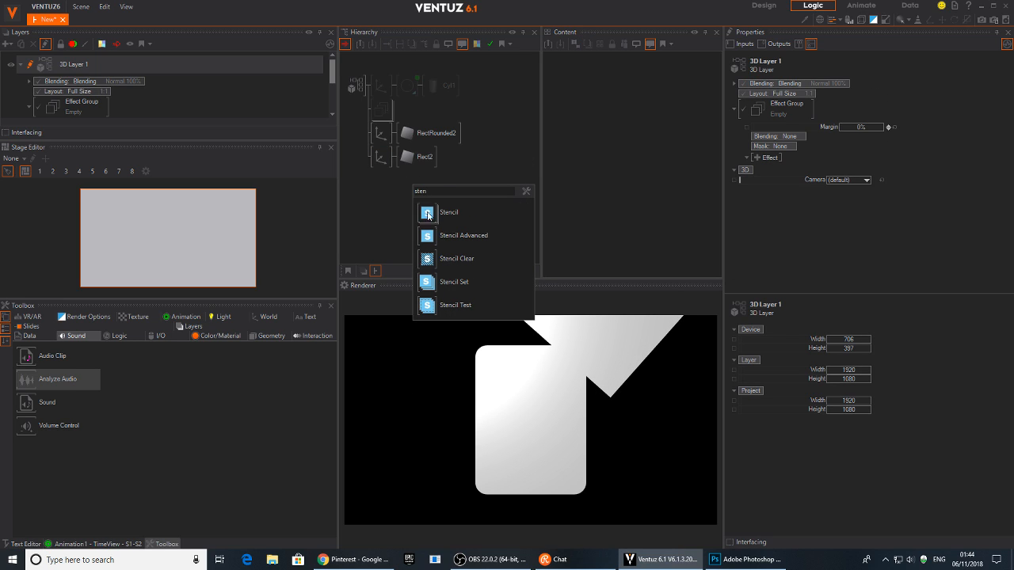
left_click_drag(428, 215, 381, 144)
left_click(396, 189)
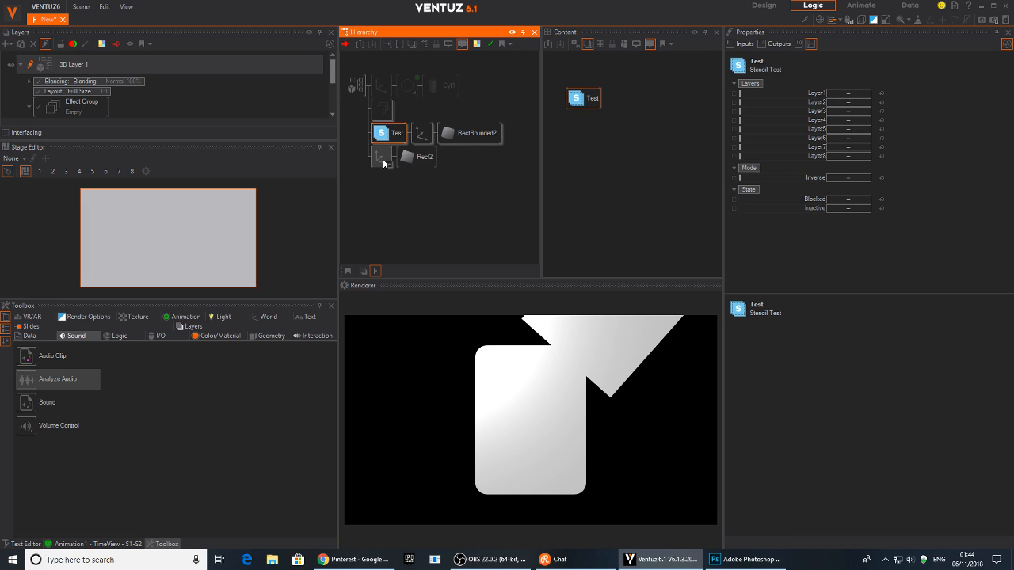
key("Tab")
left_click_drag(395, 255, 377, 160)
Step: Enable Layer1 on both the Stencil Test and the Stencil Set
left_click(396, 134, "ctrl")
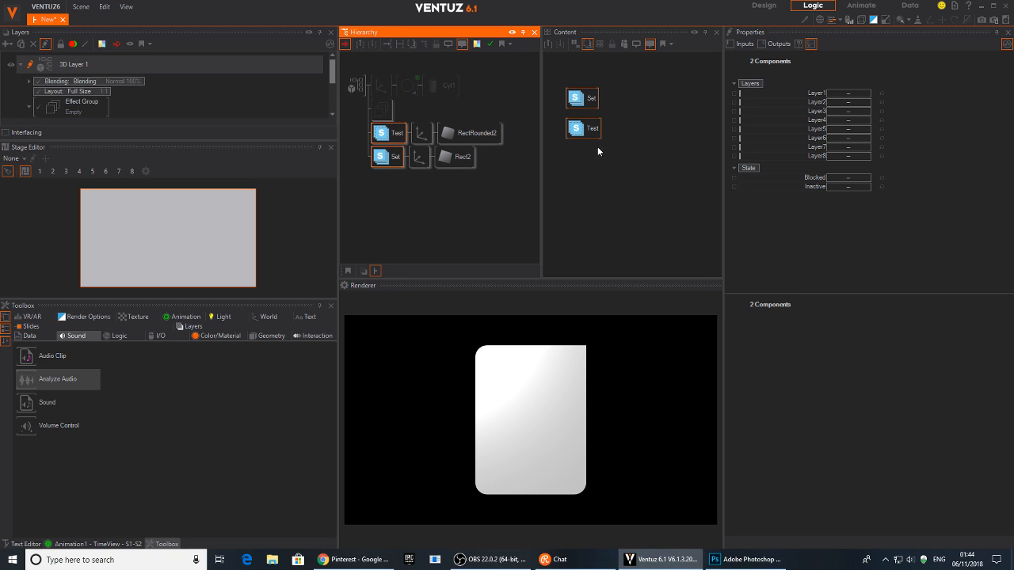
left_click(862, 96)
left_click(420, 179)
left_click(385, 163)
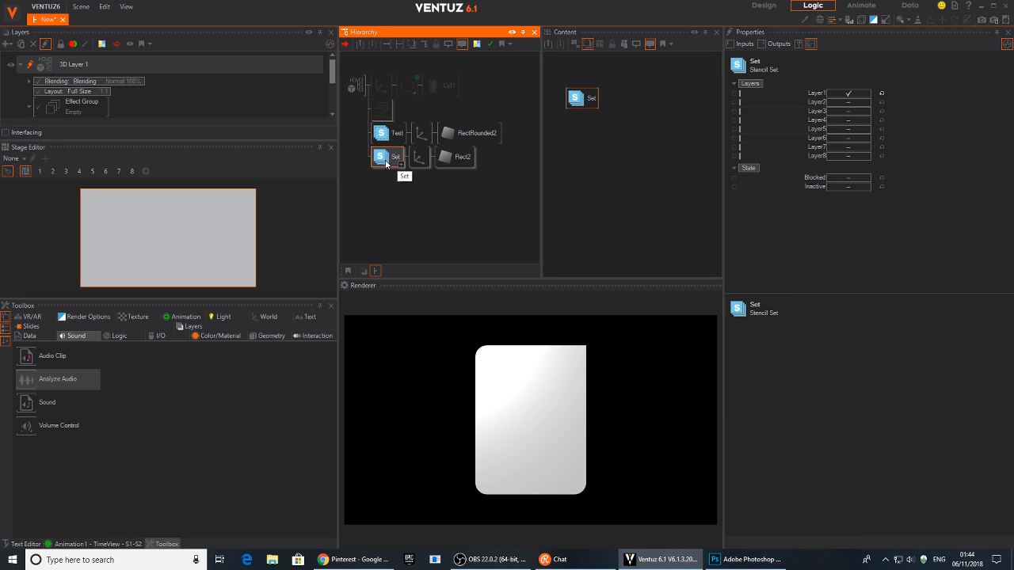
Step: Try Inverse mode on the Stencil Test and switch it back off
left_click(388, 141)
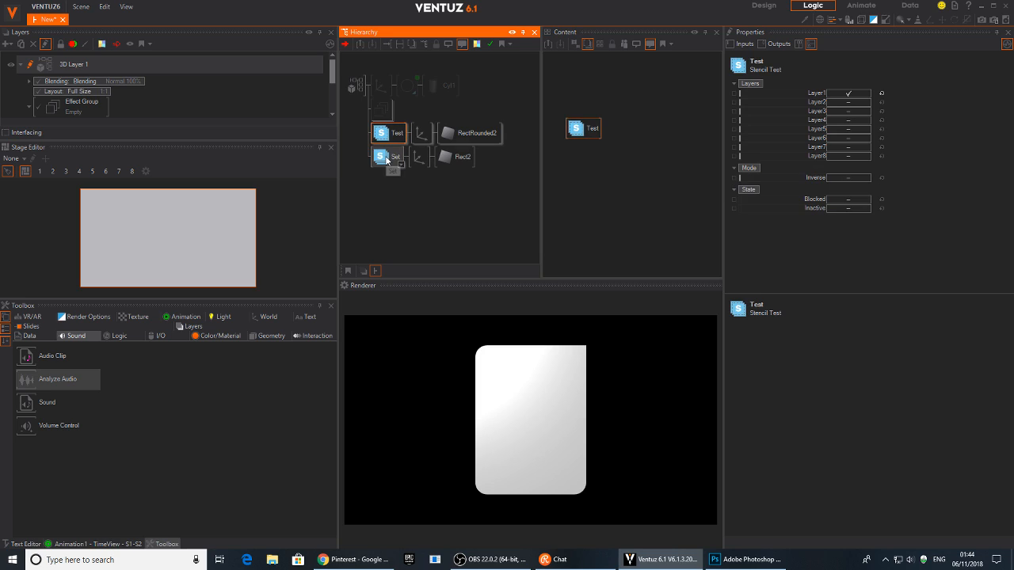
left_click(830, 176)
left_click(830, 176)
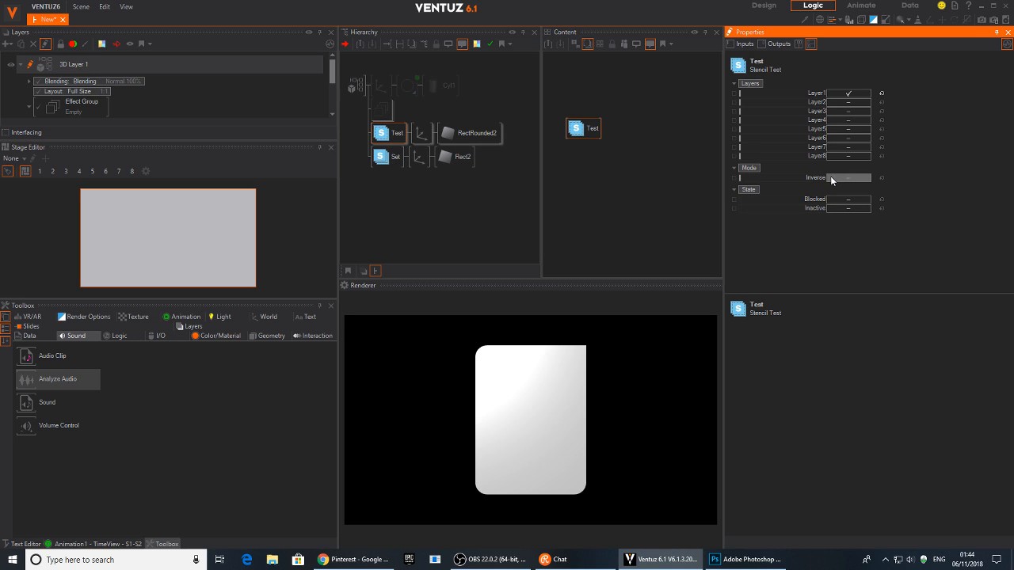
Step: Swap the stencils so Set precedes the rounded rectangle and Test precedes the plain one, and enable Inverse on the Test
left_click(403, 179)
left_click(387, 157)
left_click_drag(417, 133, 375, 160)
left_click(389, 133)
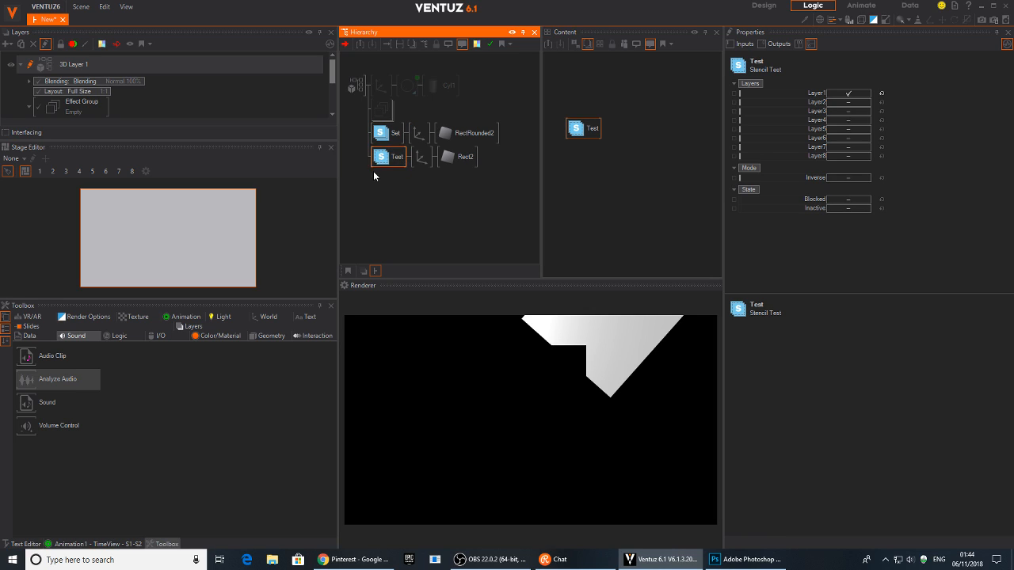
left_click(841, 179)
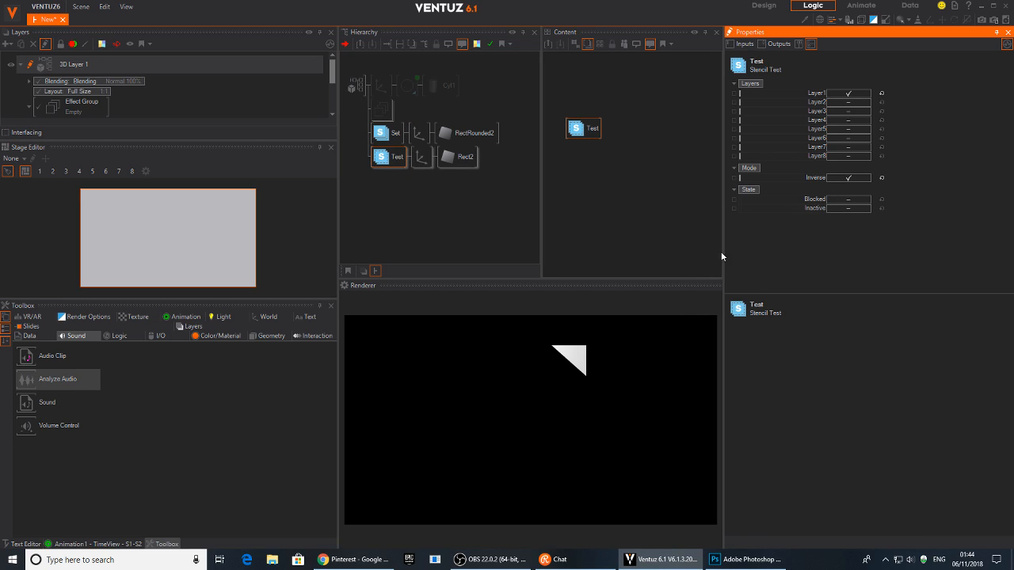
Step: Move the Stencil Test branch above the Stencil Set branch and recheck their Layer1 and Inverse settings
left_click(385, 147)
left_click_drag(388, 131, 389, 133)
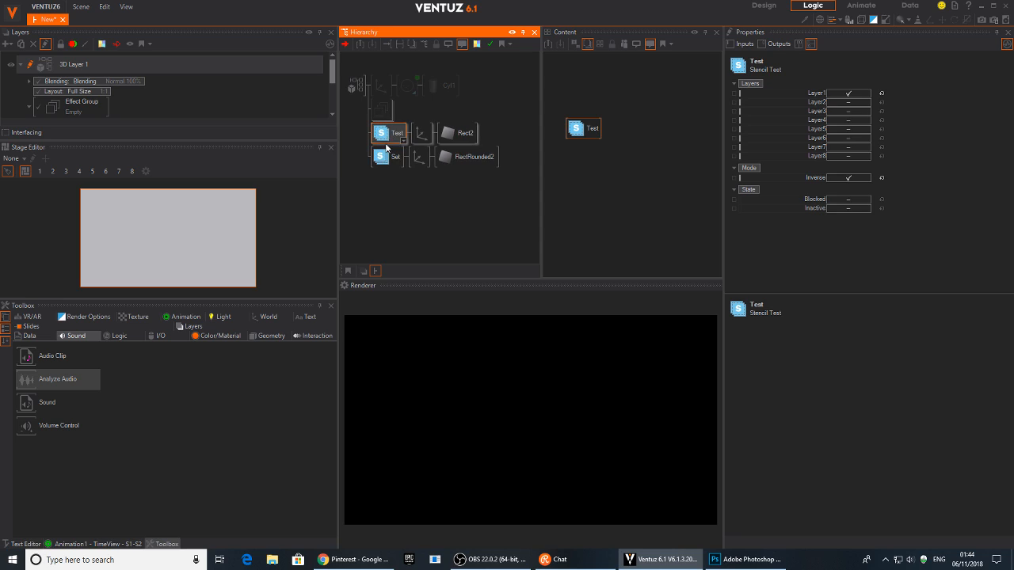
left_click(385, 156, "ctrl")
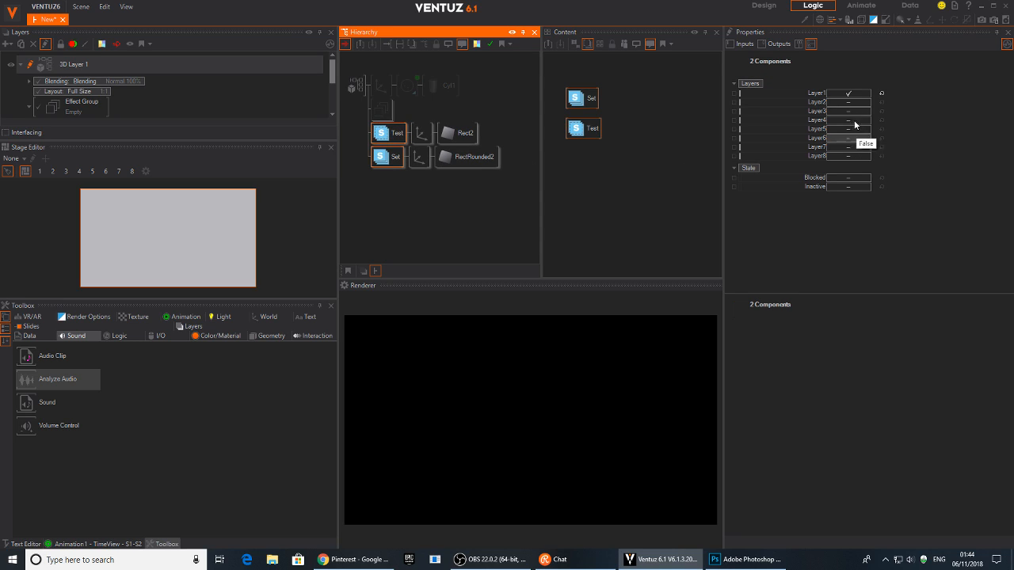
left_click(381, 160)
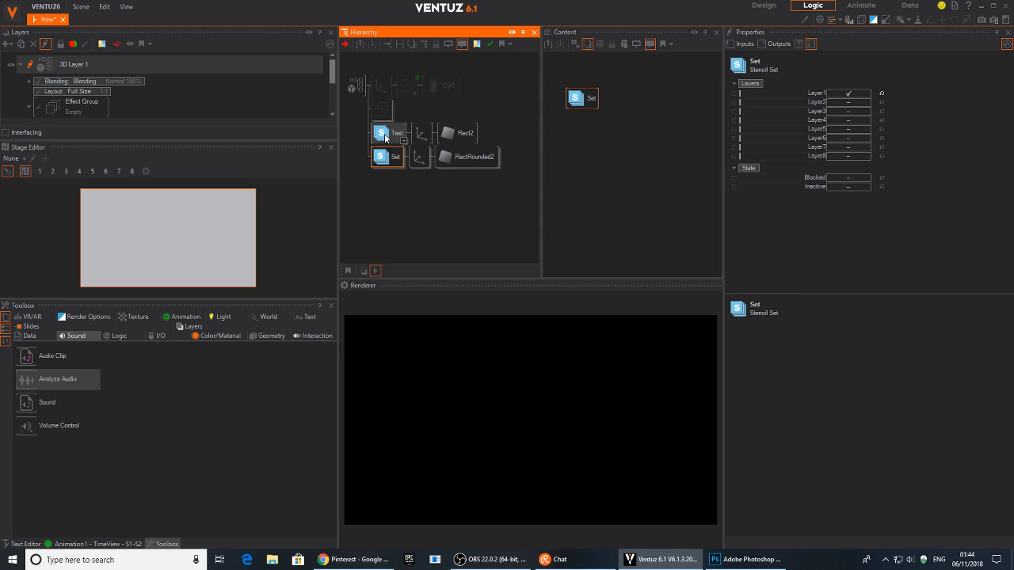
left_click(385, 135)
left_click(841, 178)
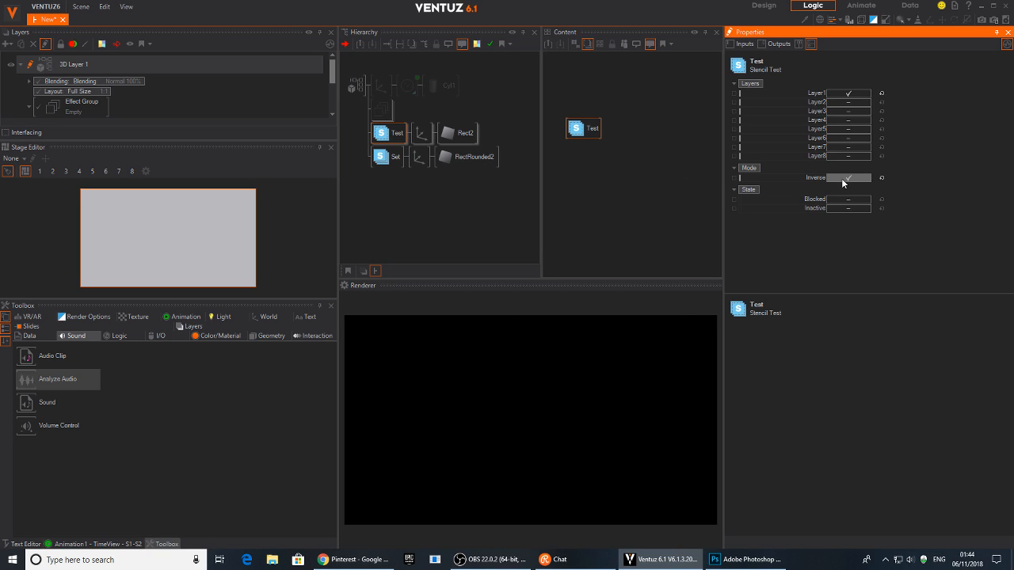
Step: Swap the geometry branches so the Stencil Test precedes the rounded rectangle and the Stencil Set precedes the plain rectangle
left_click(400, 157)
left_click(416, 159)
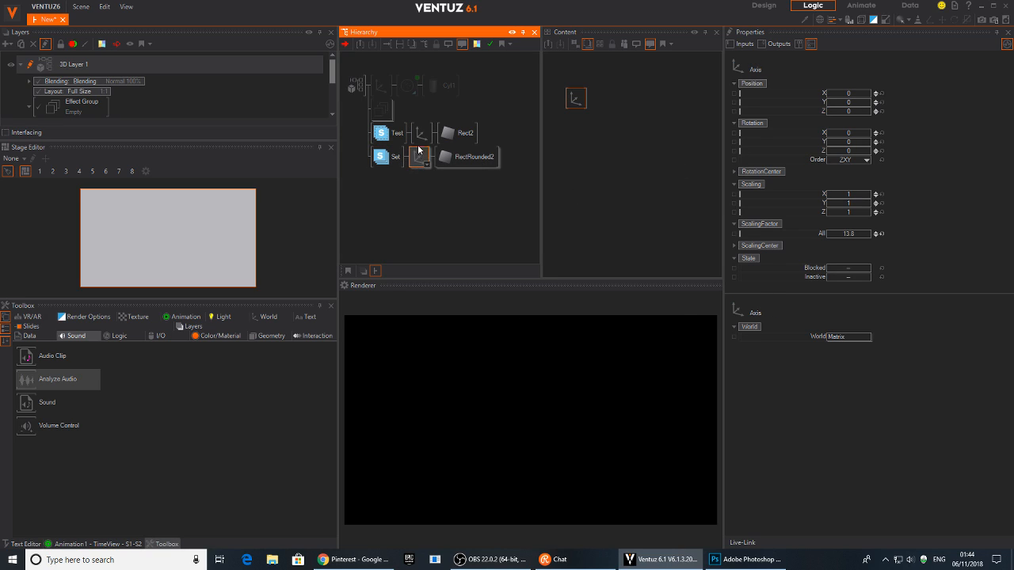
left_click_drag(419, 136, 420, 163)
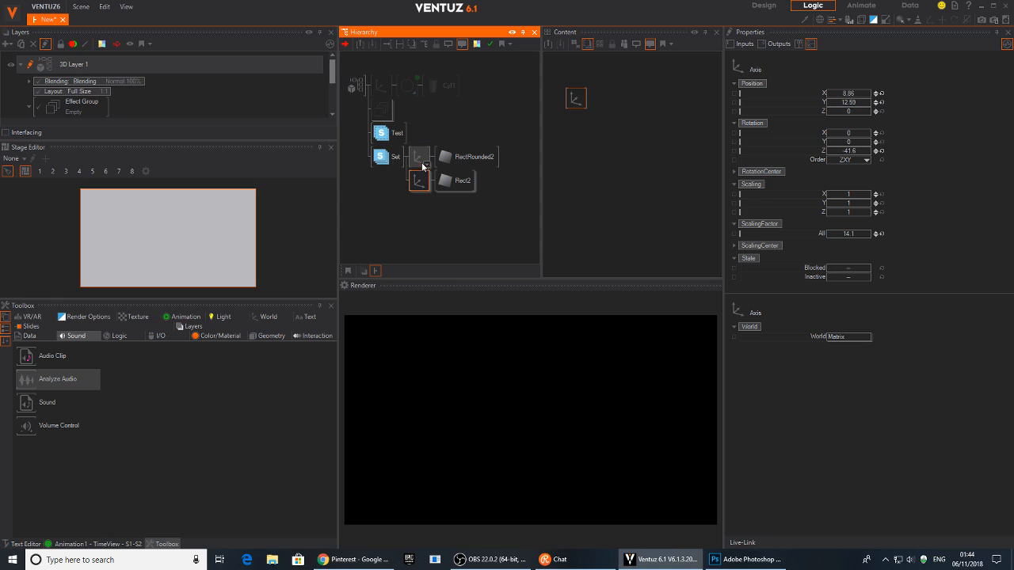
left_click(417, 159)
Step: Turn off Inverse on the Stencil Test and move the Stencil Set branch above the Stencil Test branch
left_click(387, 157)
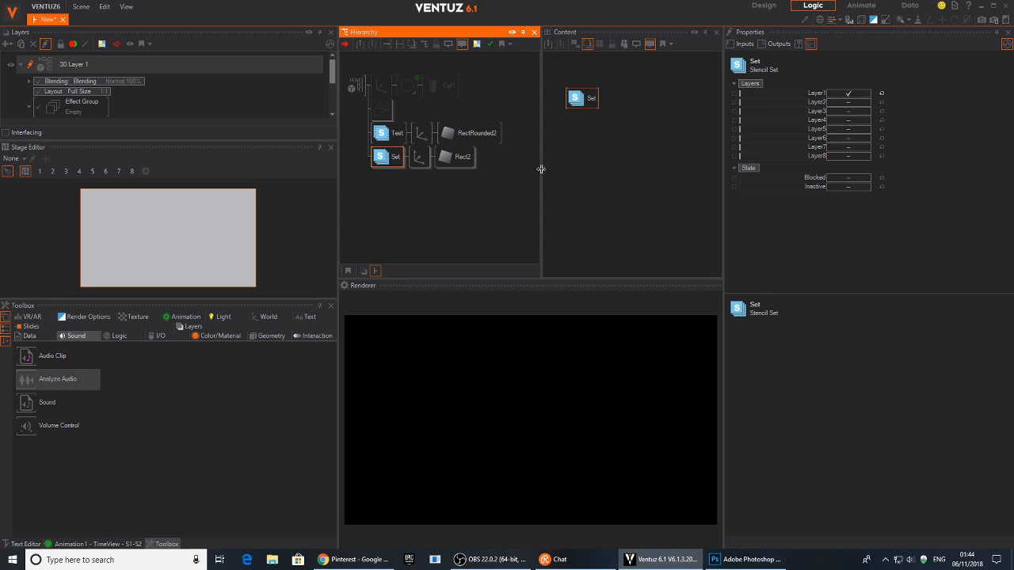
left_click(402, 136)
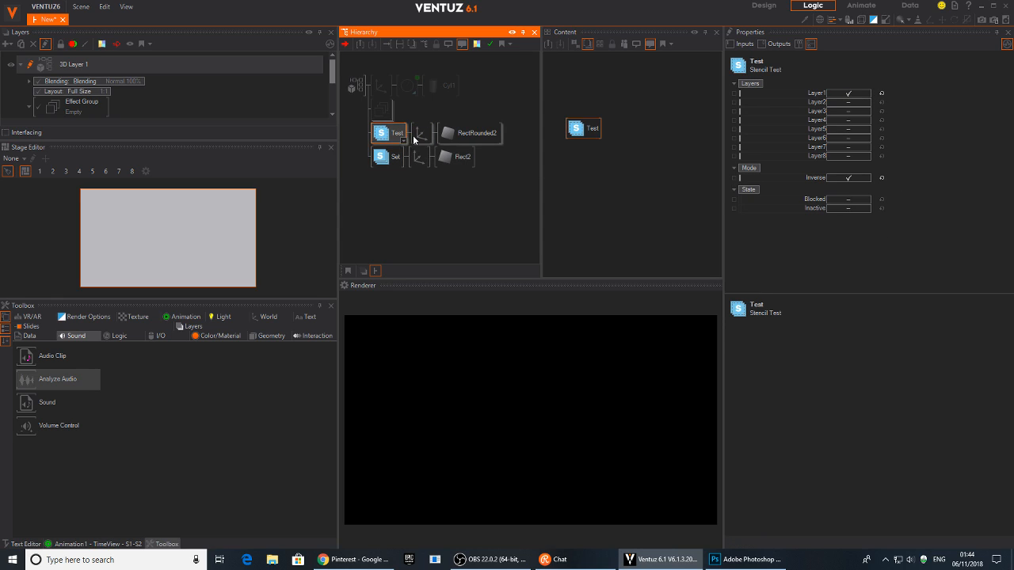
left_click(849, 176)
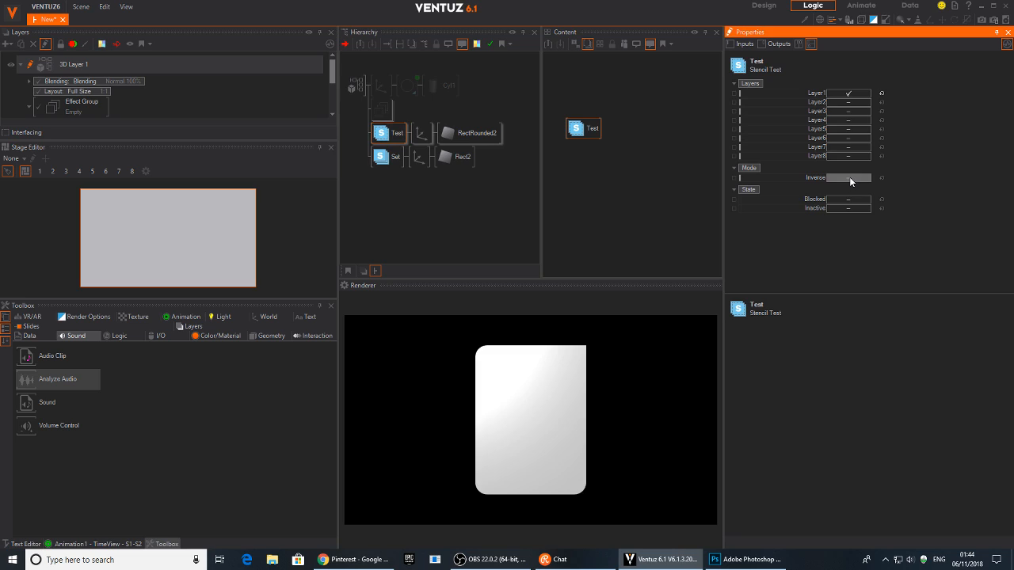
left_click(383, 159)
left_click_drag(384, 159, 388, 136)
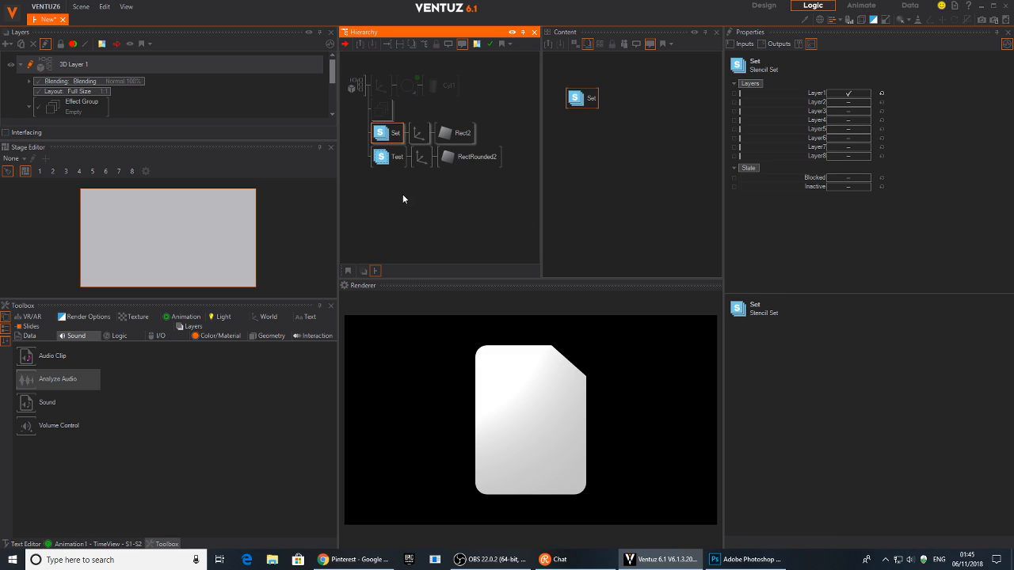
Step: Try a smaller corner cut by moving the Stencil Set branch's axis to a Y position of about 13.56
left_click(420, 134)
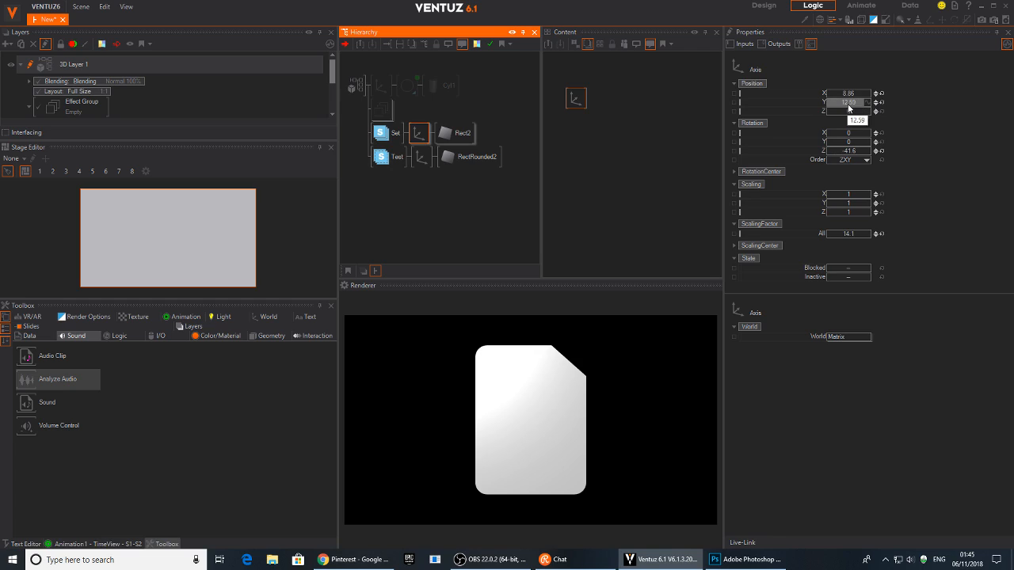
mouse_move(849, 108)
left_mouse_down()
mouse_move(874, 104)
mouse_move(828, 110)
mouse_move(840, 110)
left_mouse_up()
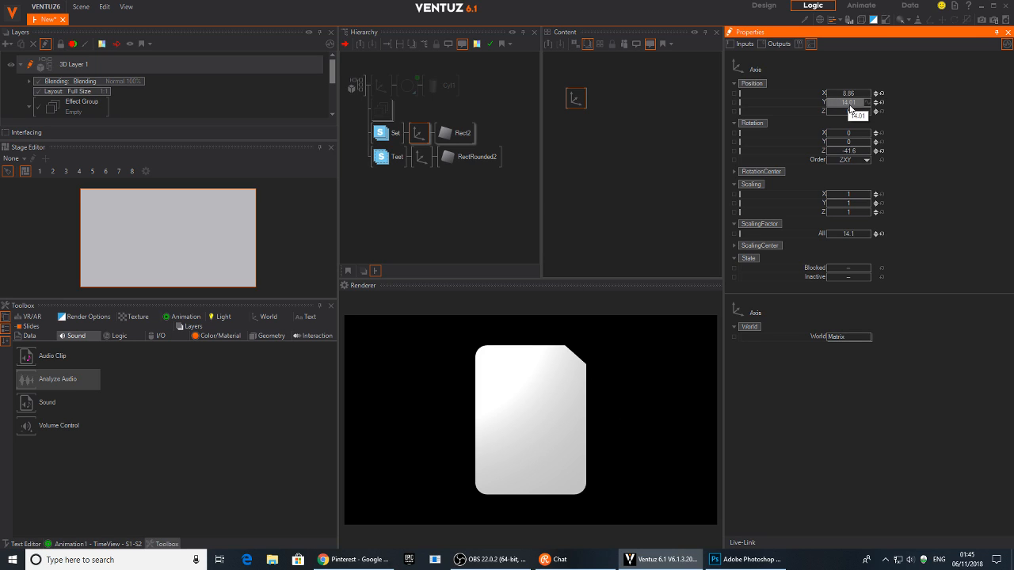
left_click_drag(852, 104, 829, 104)
left_click(472, 156)
left_click(421, 157)
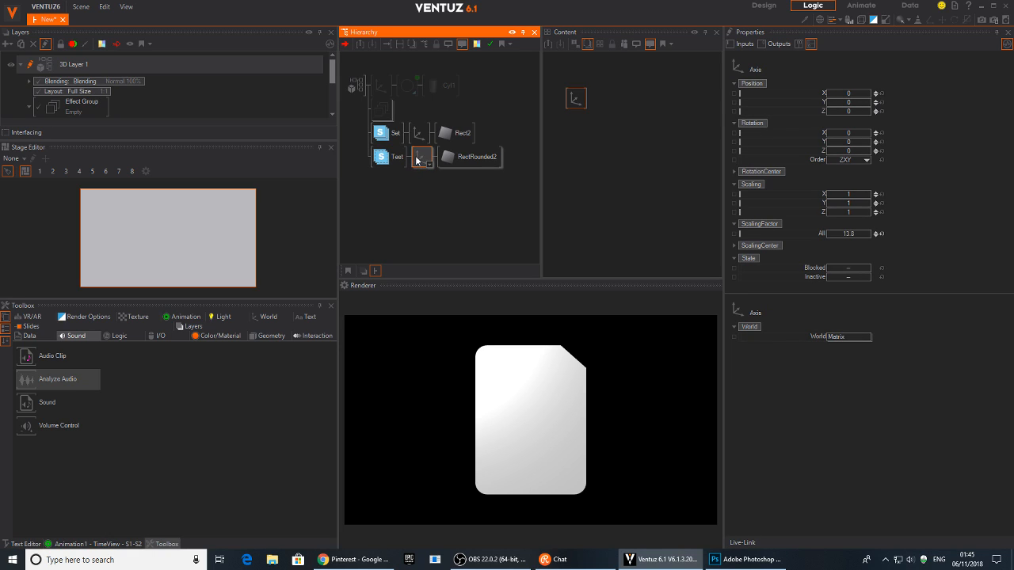
left_click_drag(422, 162, 419, 150)
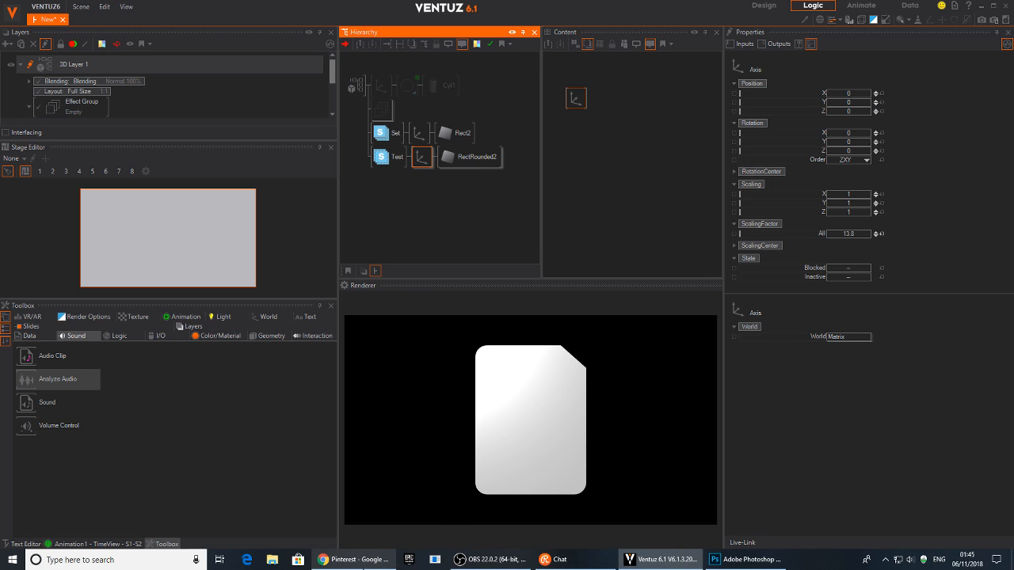
Step: Check the Pinterest upload button in Chrome, return to Ventuz and try a Y position of 13.7 for the Set branch's axis
left_click(353, 560)
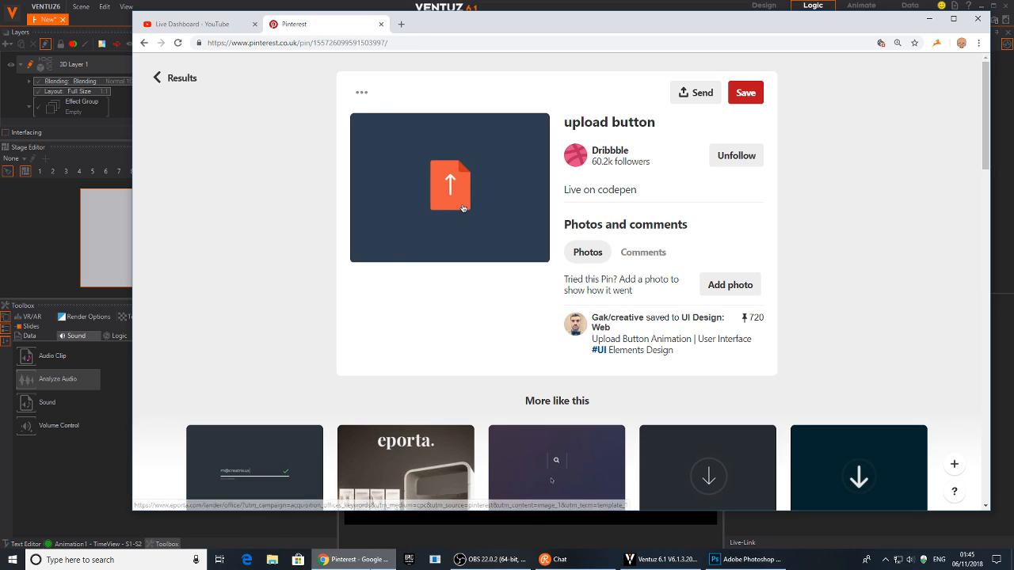
left_click(354, 559)
left_click(418, 135)
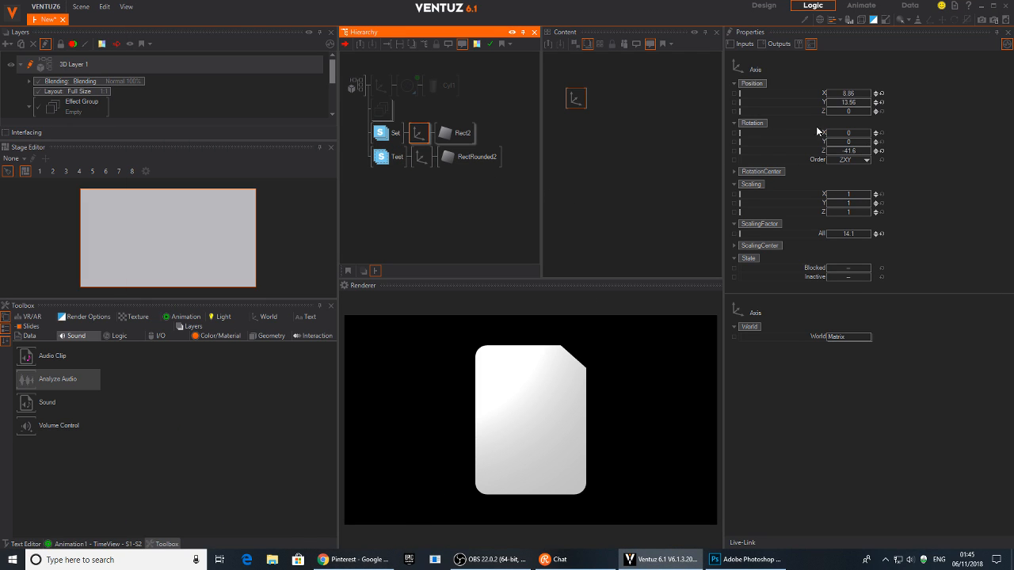
left_click(866, 103)
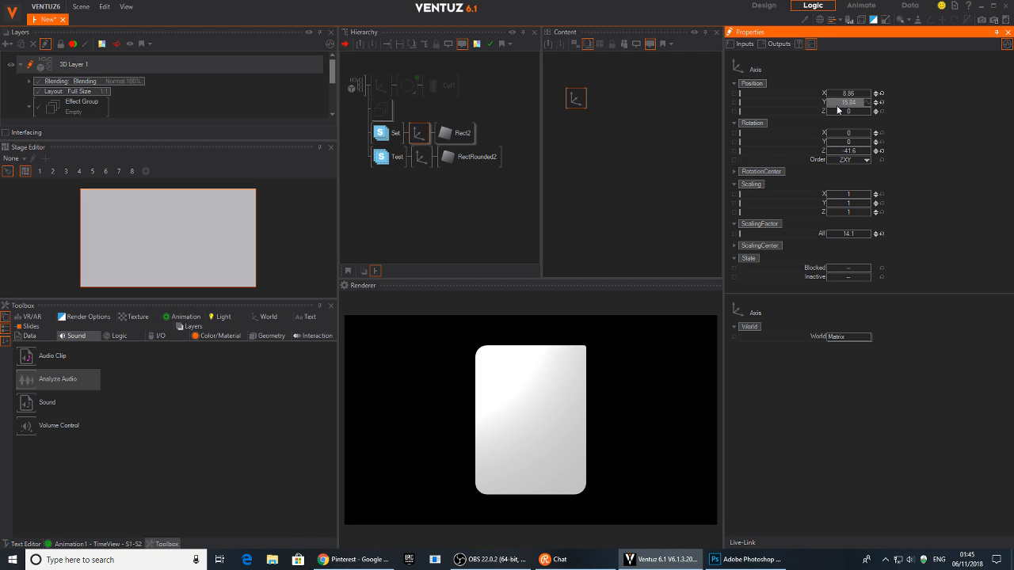
mouse_move(837, 107)
left_mouse_down()
mouse_move(828, 106)
mouse_move(872, 101)
mouse_move(832, 106)
left_mouse_up()
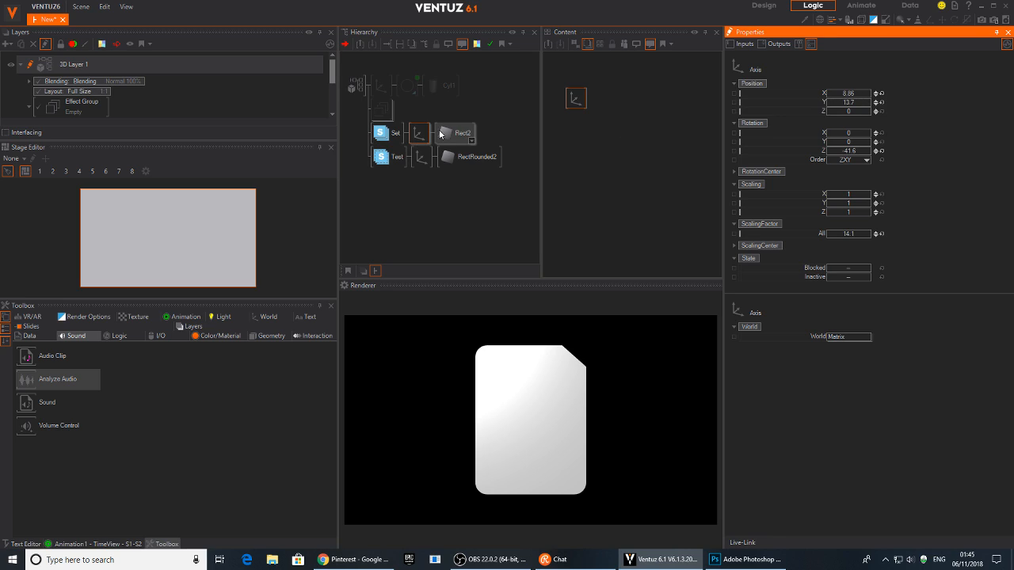
Step: Review the rounded rectangle's corner options and try a Y position of 14.18 for the Stencil Set branch's axis
left_click(454, 156)
left_click(876, 156)
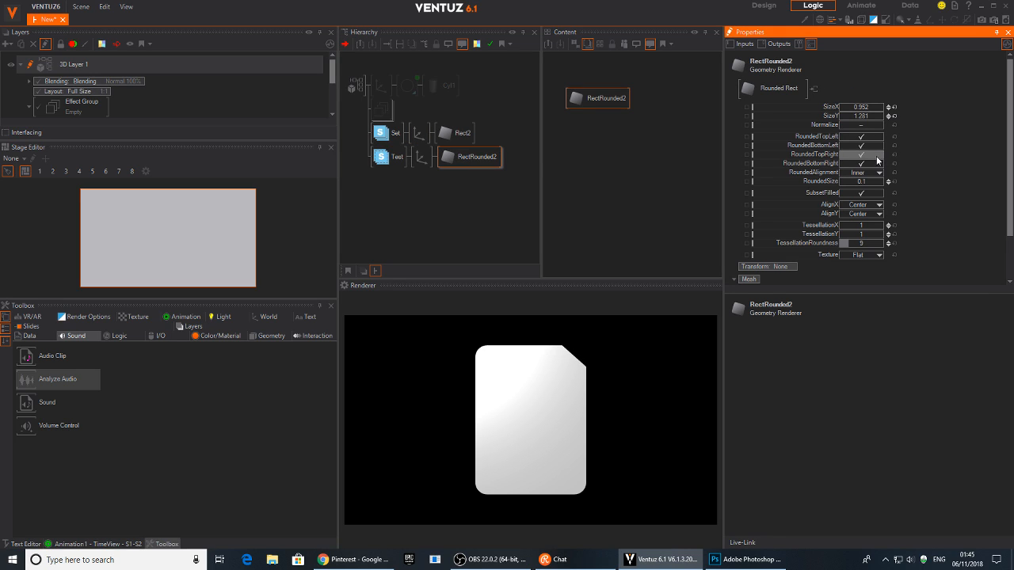
left_click(424, 133)
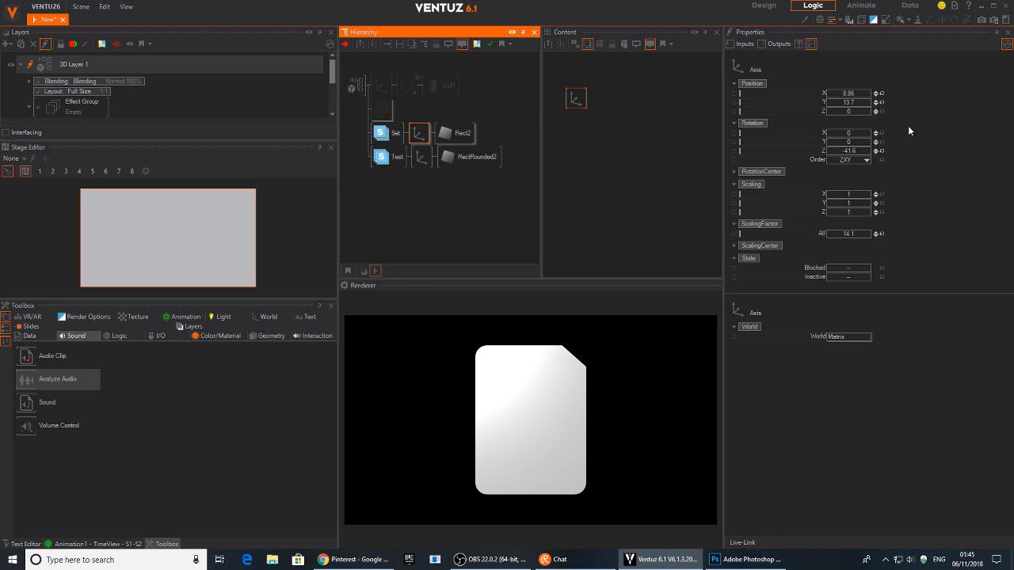
left_click_drag(849, 101, 828, 110)
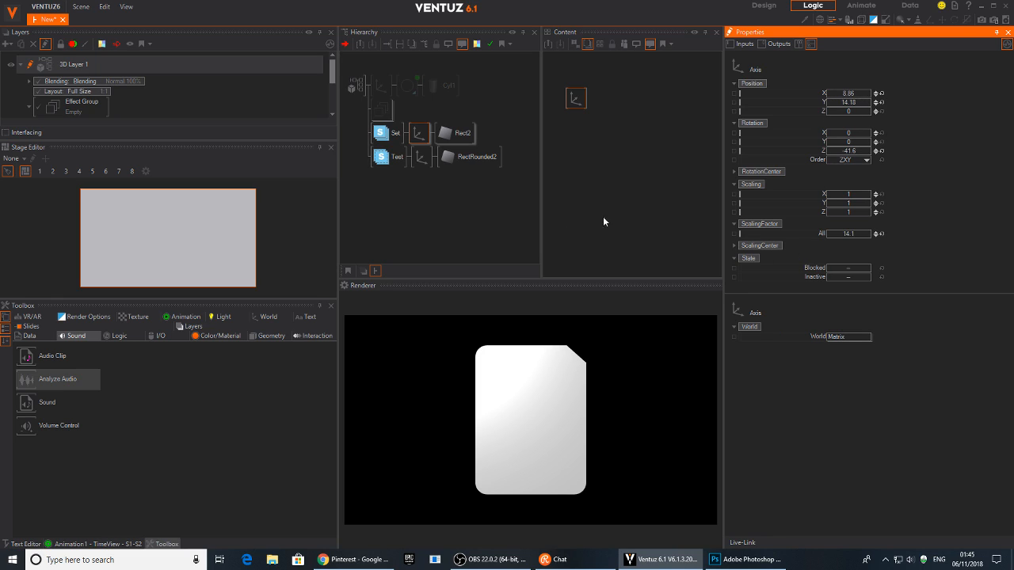
Step: Add a Color Solid material in front of the rounded rectangle in the Stencil Test branch
double_click(396, 179)
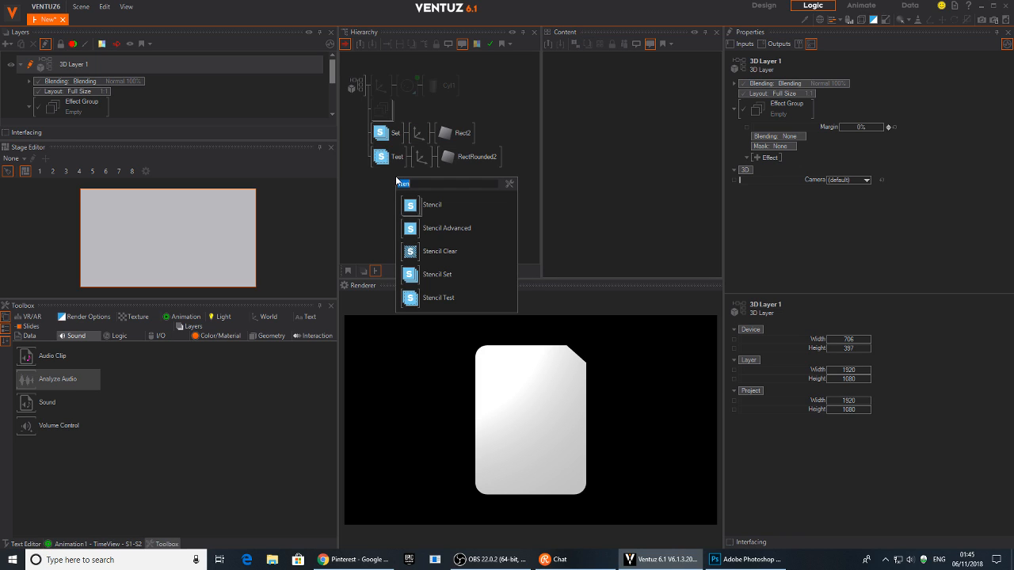
type("colo")
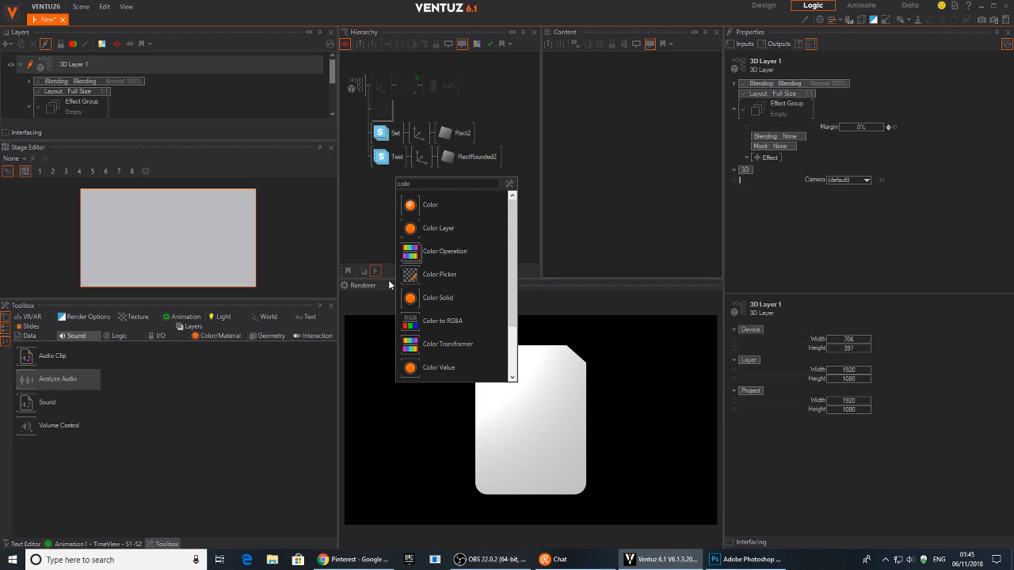
left_click(410, 297)
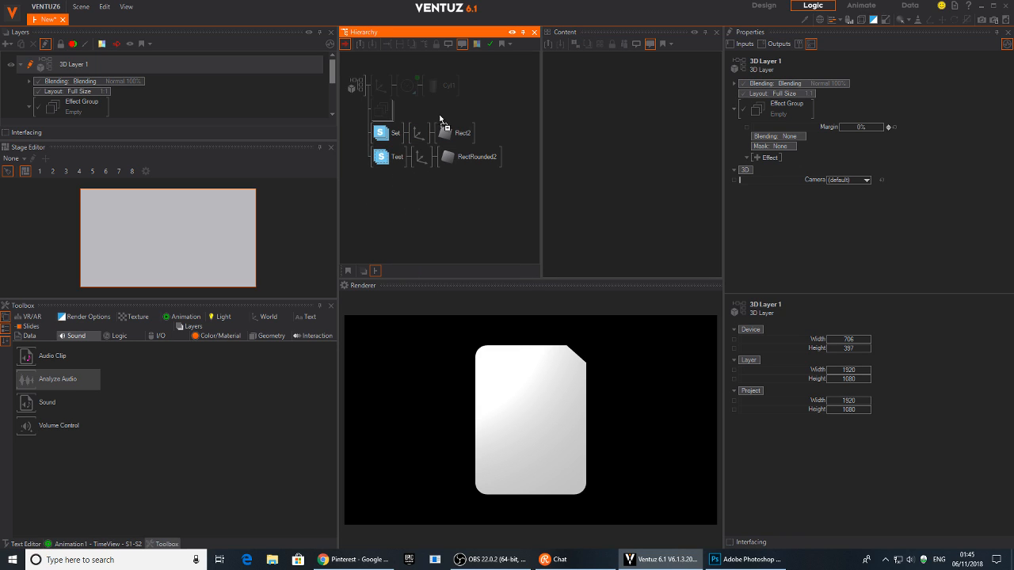
left_click(442, 158)
Step: Set the page material's base color to a saturated orange-red like the Pinterest page icon
left_click(892, 160)
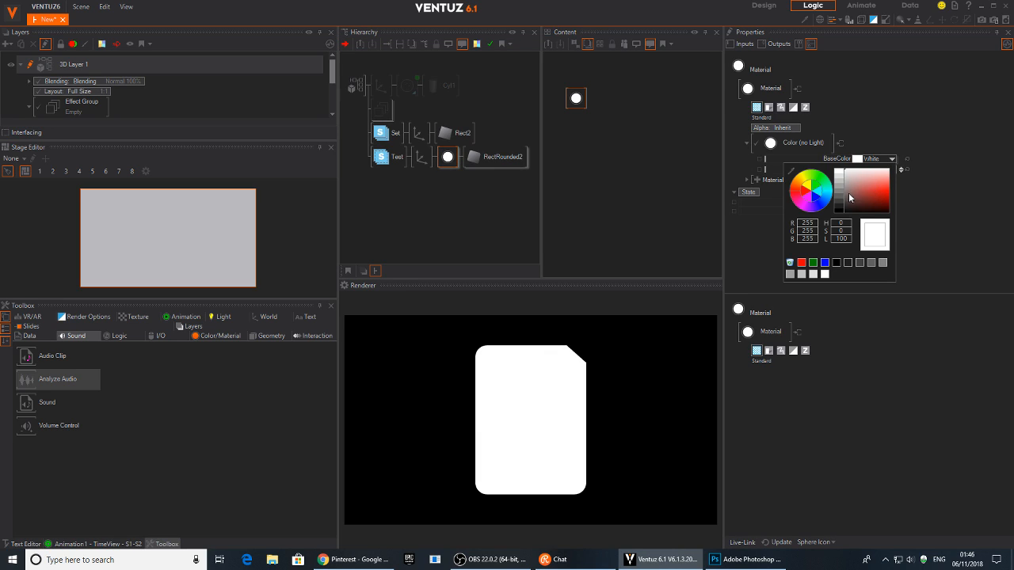
left_click_drag(799, 193, 798, 182)
left_click_drag(881, 189, 898, 196)
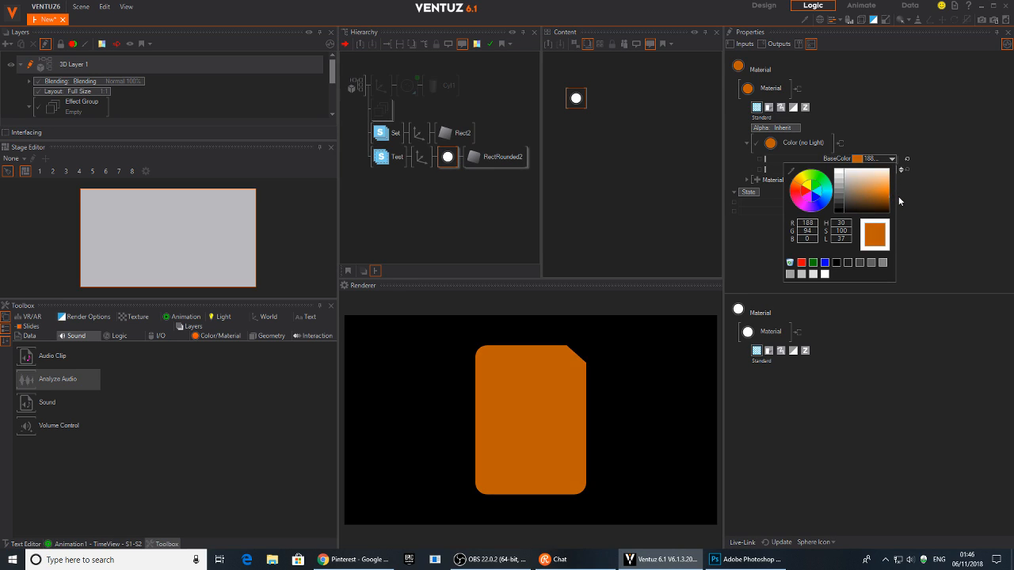
left_click_drag(793, 185, 795, 190)
left_click_drag(880, 192, 894, 192)
left_click(982, 168)
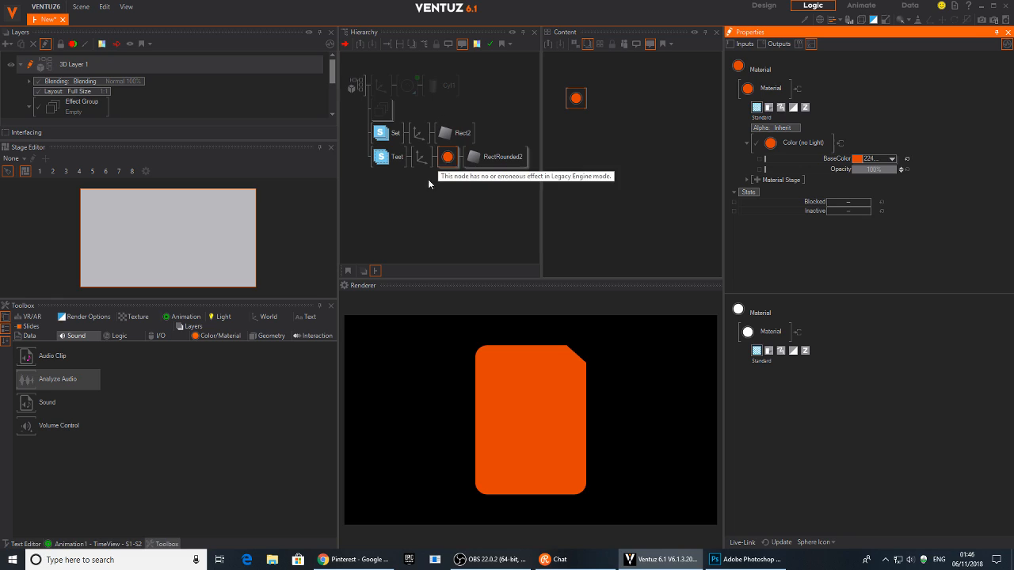
Step: Set the Y position of the Stencil Set branch's axis to 12.69 for a larger corner cut
left_click(422, 157)
left_click(419, 132)
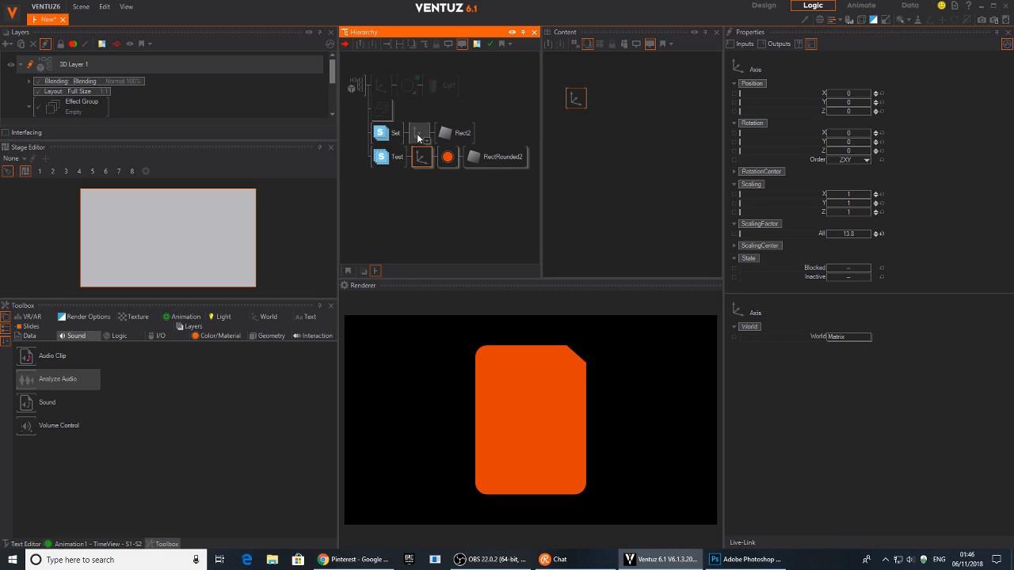
left_click(850, 98)
mouse_move(828, 101)
left_mouse_down()
mouse_move(872, 100)
mouse_move(828, 108)
left_mouse_up()
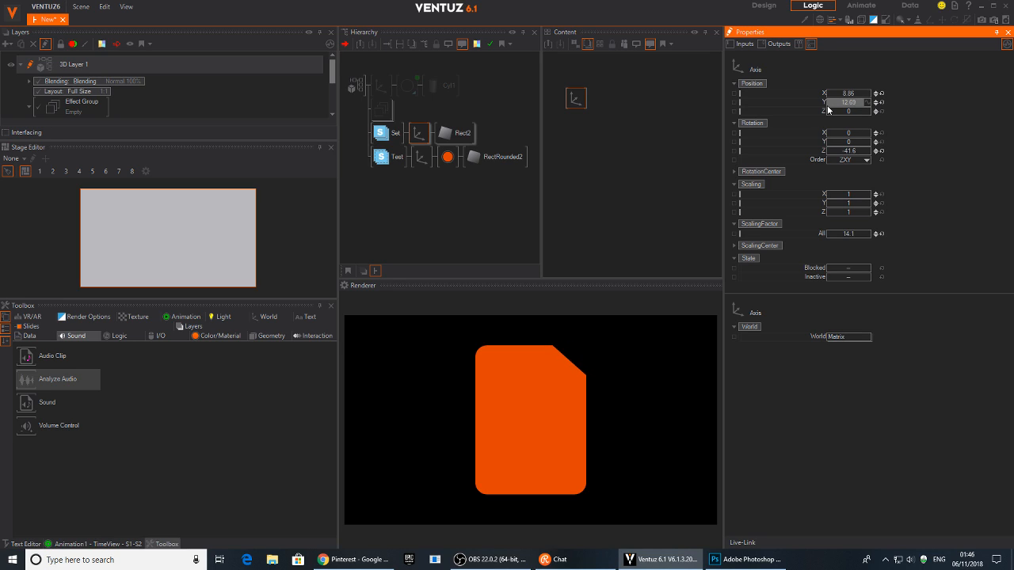
Step: Add a Keyframe Animation node and bind the Y position of the Stencil Set branch's axis to it
double_click(593, 163)
type("key")
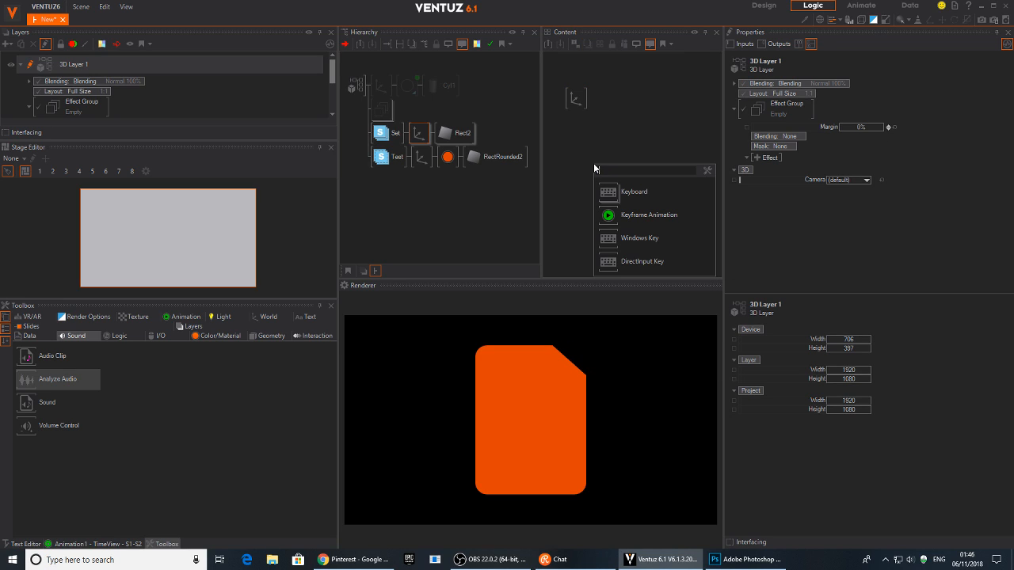
left_click(609, 218)
left_click(569, 99)
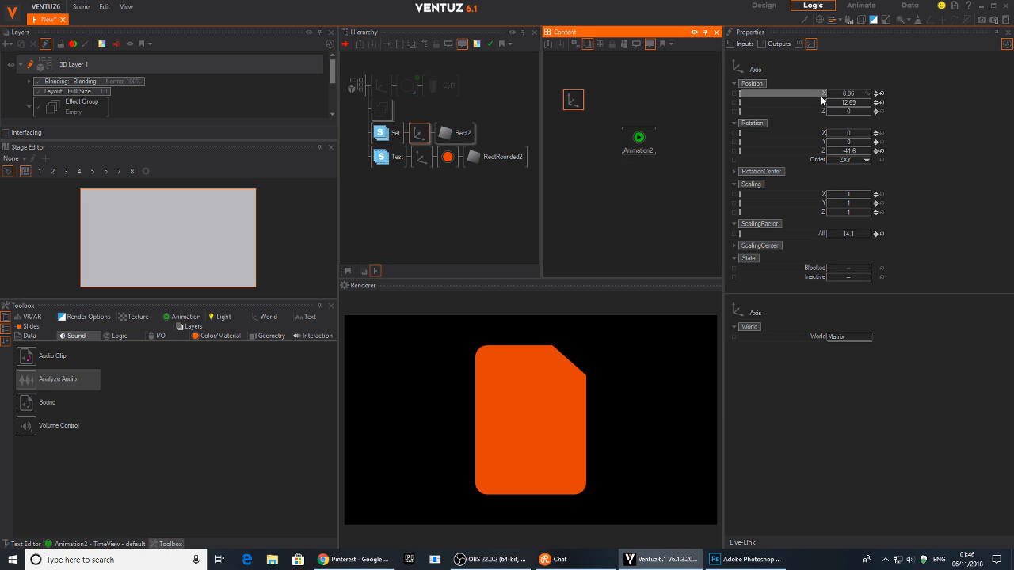
left_click_drag(818, 106, 639, 141)
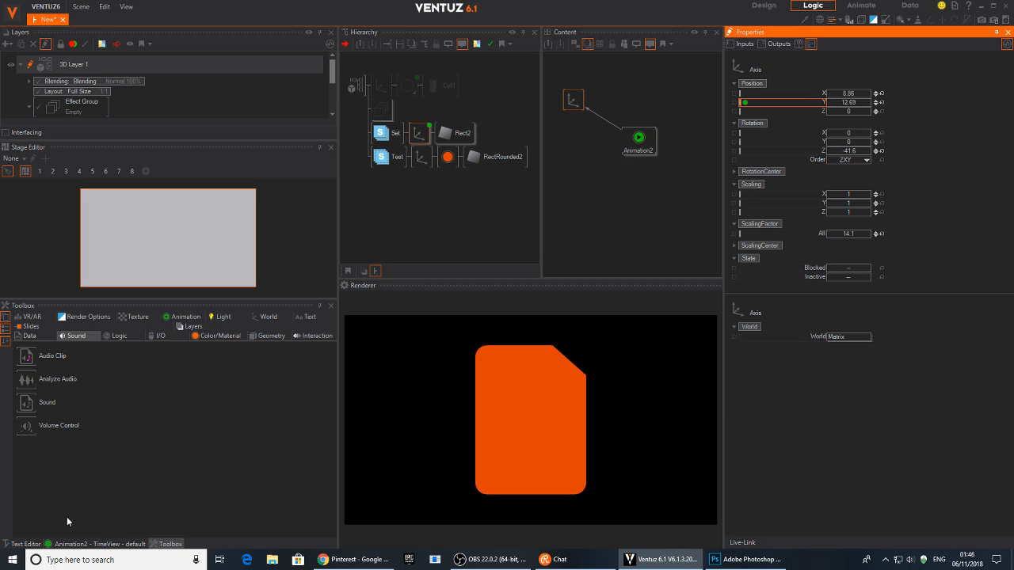
Step: Key the axis's Y position at 12.69 at 0 s and 16.64 at 0.5 s, then return the timeline to the start
left_click(69, 544)
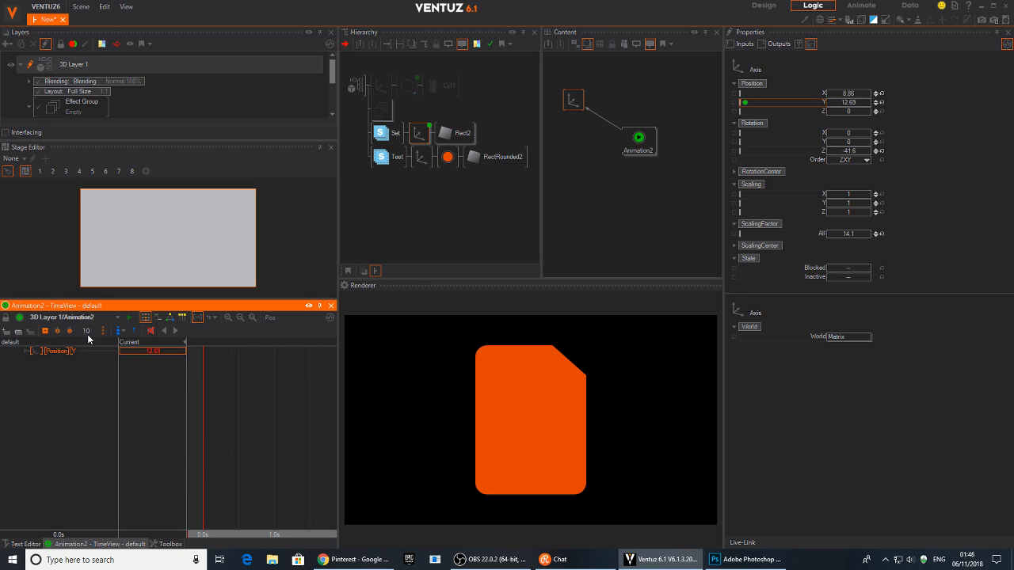
left_click(45, 332)
mouse_move(237, 466)
left_mouse_down()
mouse_move(253, 468)
mouse_move(239, 468)
left_mouse_up()
left_click_drag(142, 358, 187, 352)
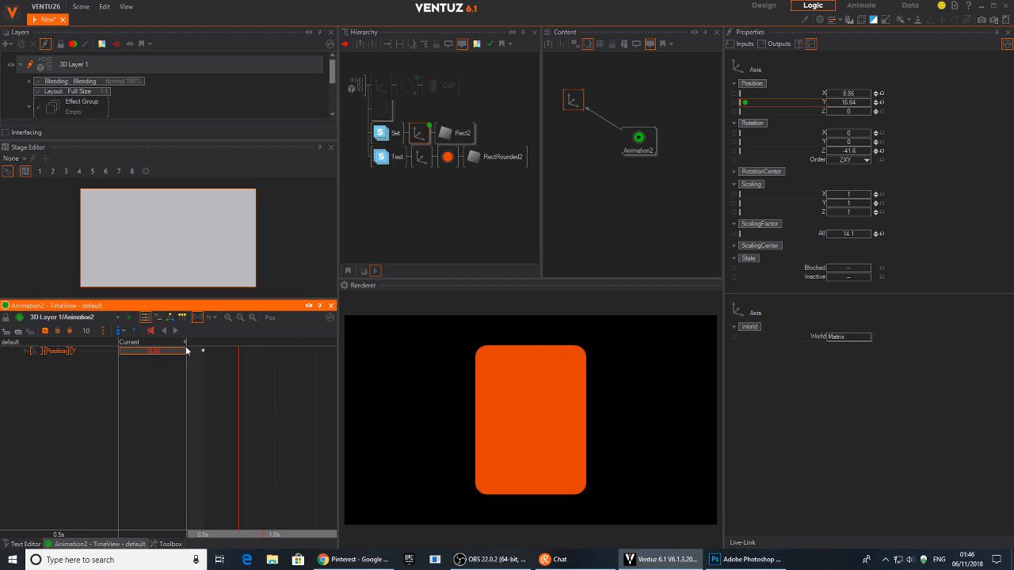
left_click(46, 332)
left_click_drag(241, 405, 205, 409)
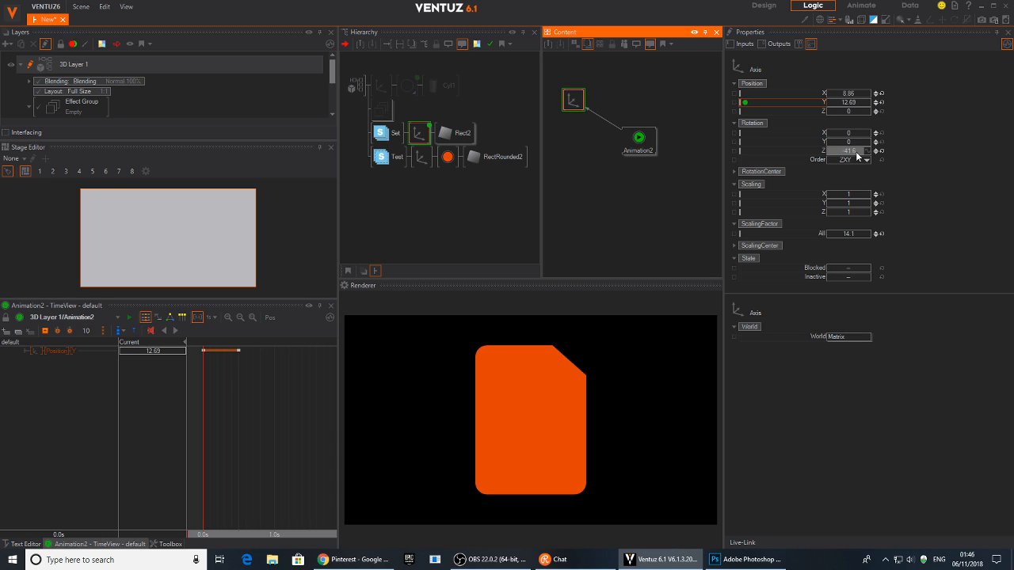
Step: Set the cutting axis's Z rotation to -44.4, and try keying it in the animation before deleting its Rotation Z channel
left_click_drag(848, 151, 636, 142)
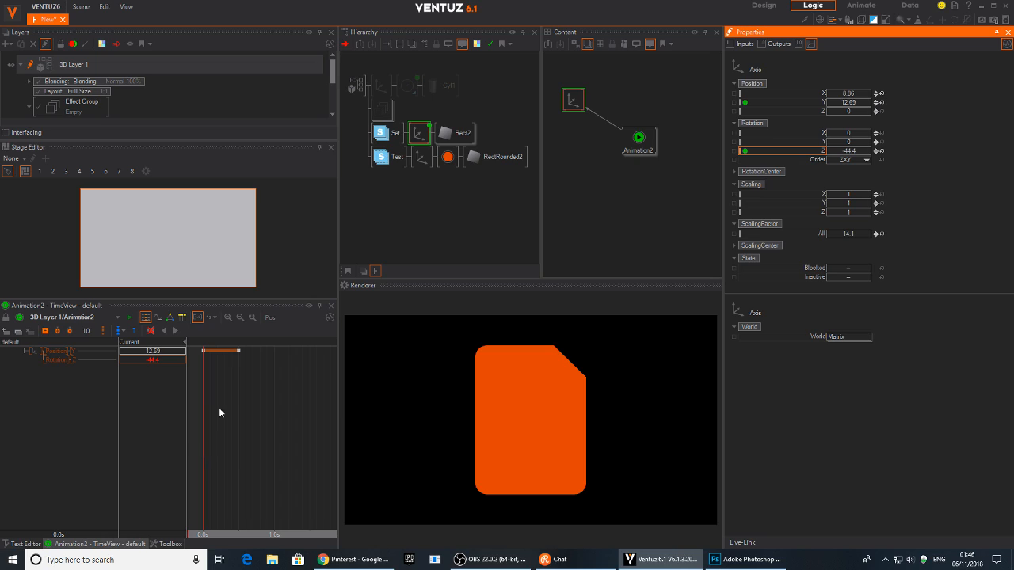
left_click(55, 360)
mouse_move(203, 404)
left_mouse_down()
mouse_move(241, 405)
mouse_move(203, 406)
left_mouse_up()
key("Delete")
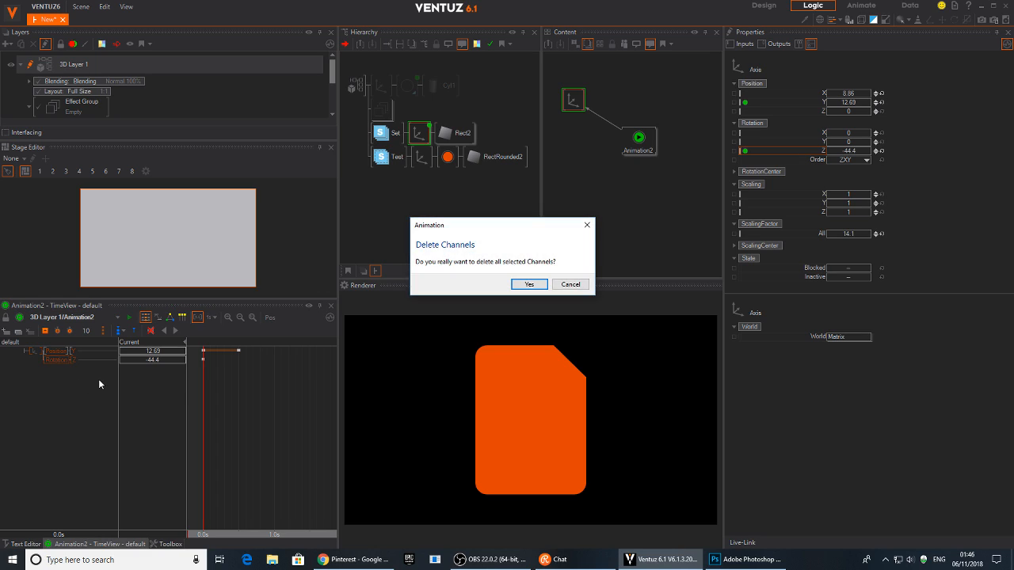
key("Return")
Step: Preview the corner cut animation by scrubbing between its Position Y keyframes
mouse_move(208, 407)
left_mouse_down()
mouse_move(242, 407)
mouse_move(205, 407)
left_mouse_up()
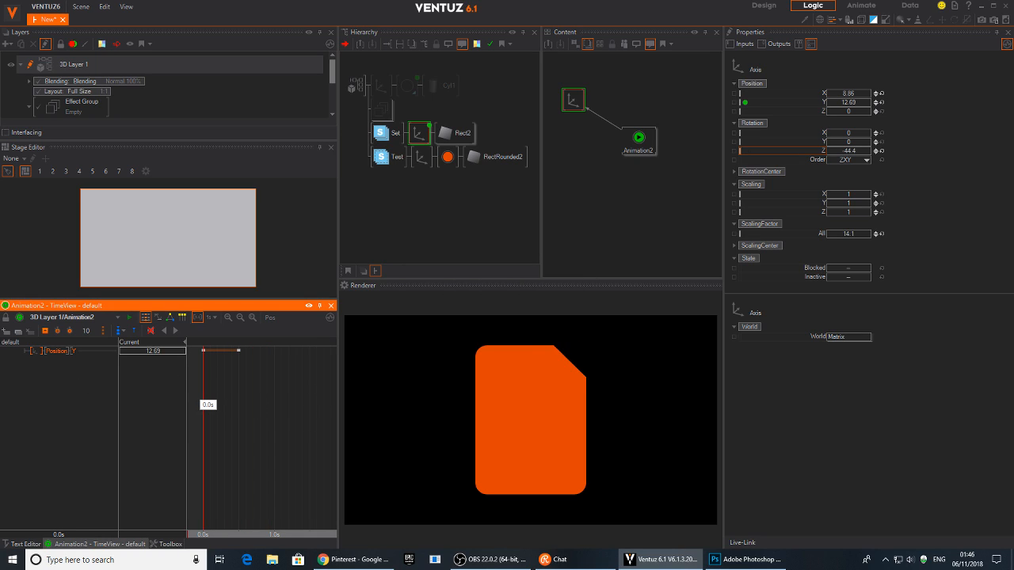
left_click(173, 332)
left_click_drag(247, 409, 215, 412)
Step: Duplicate the page's axis branch under the Stencil Test node and darken the copy's material BaseColor to RGB 158, 44, 0
left_click(442, 170)
left_click(424, 157)
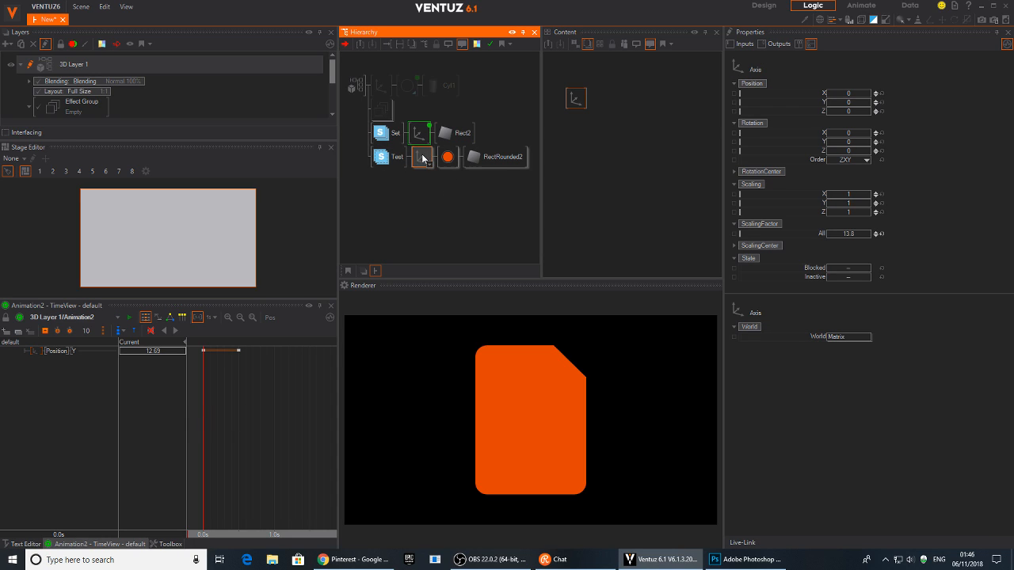
left_click_drag(422, 169, 422, 181, "ctrl")
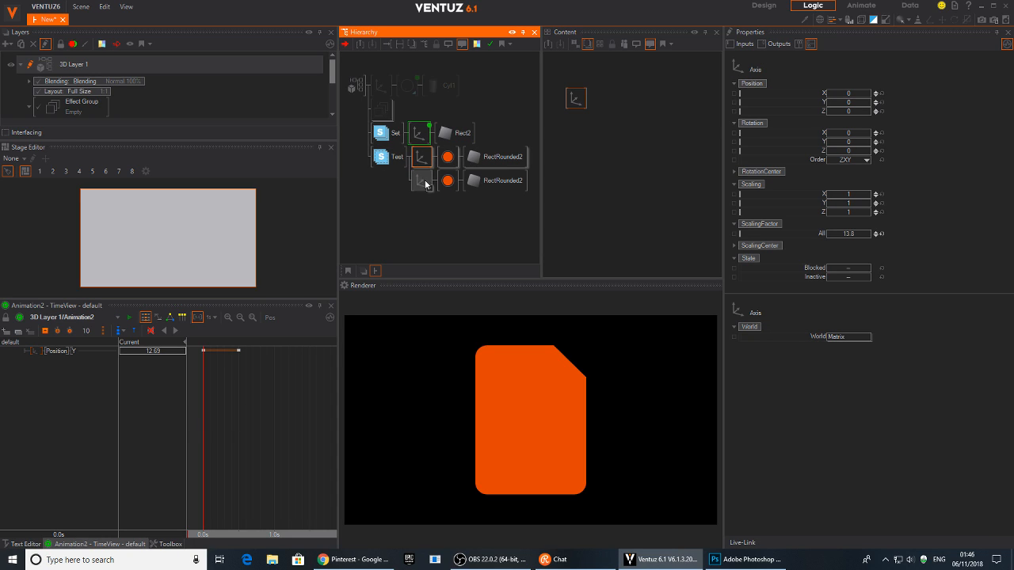
left_click(447, 181)
left_click(881, 159)
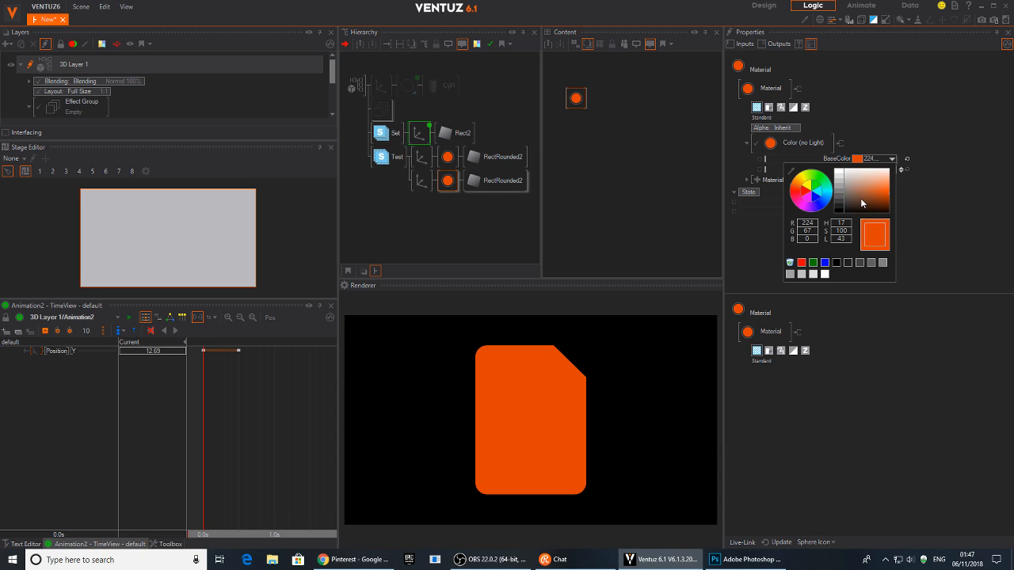
left_click_drag(885, 190, 892, 199)
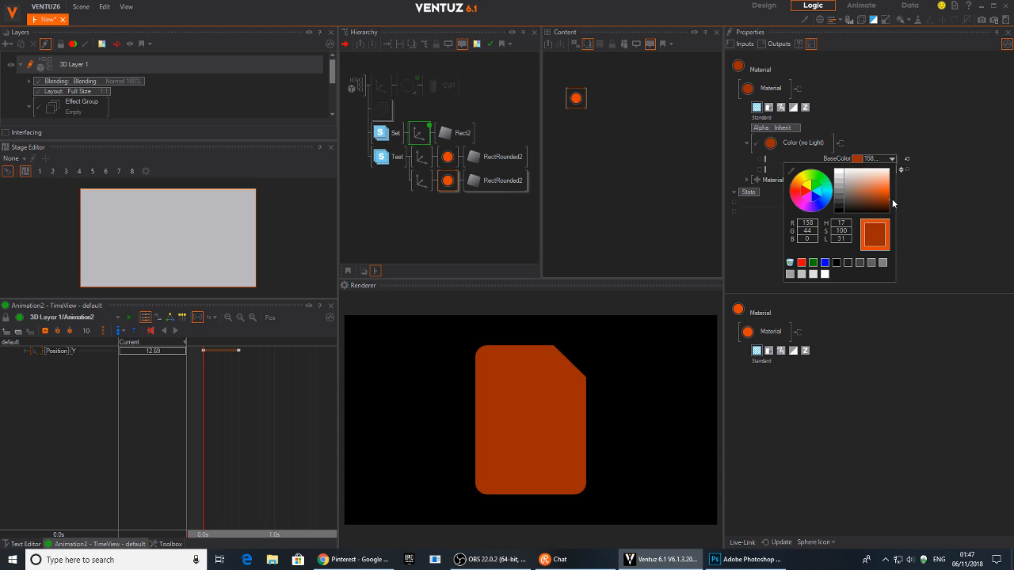
Step: Fit the dark copy into the cut corner with scaling factor 8.481, X position 6.67 and Y position 10.62
left_click(419, 185)
left_click_drag(875, 102, 840, 104)
left_click_drag(852, 235, 844, 236)
left_click_drag(857, 102, 842, 118)
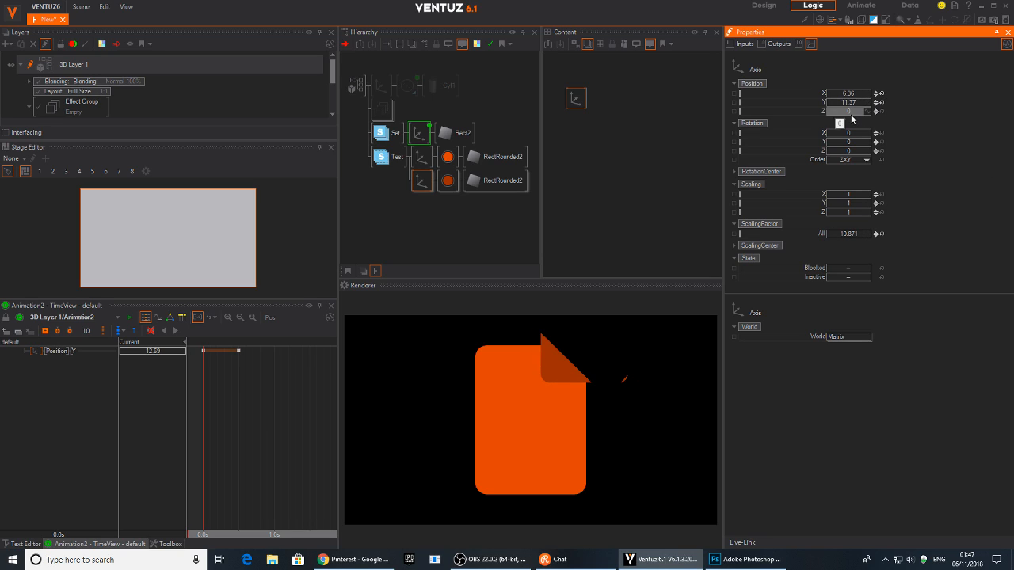
left_click_drag(855, 234, 828, 234)
left_click_drag(854, 94, 872, 105)
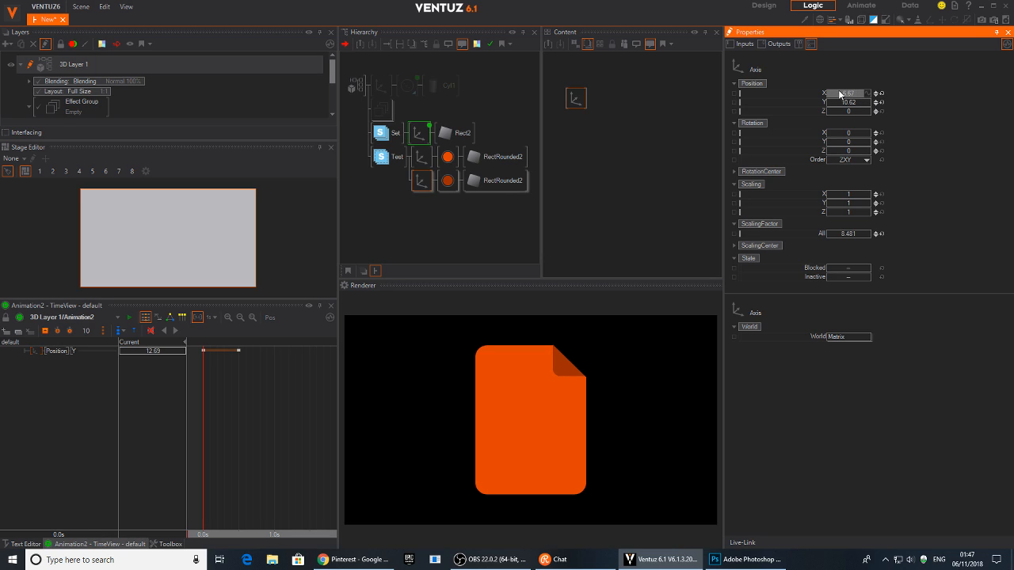
Step: Bind the dark fold axis's Y position to the Animation2 node and key it at 10.62 at 0 s
left_click(424, 176)
left_click(422, 136, "ctrl")
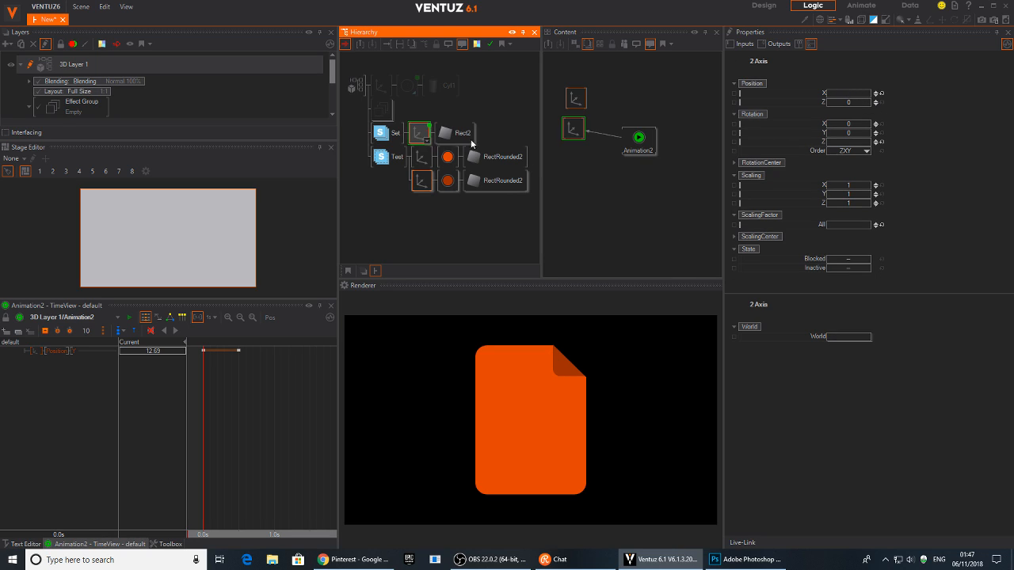
left_click(582, 95)
left_click_drag(740, 104, 633, 143)
left_click(50, 359)
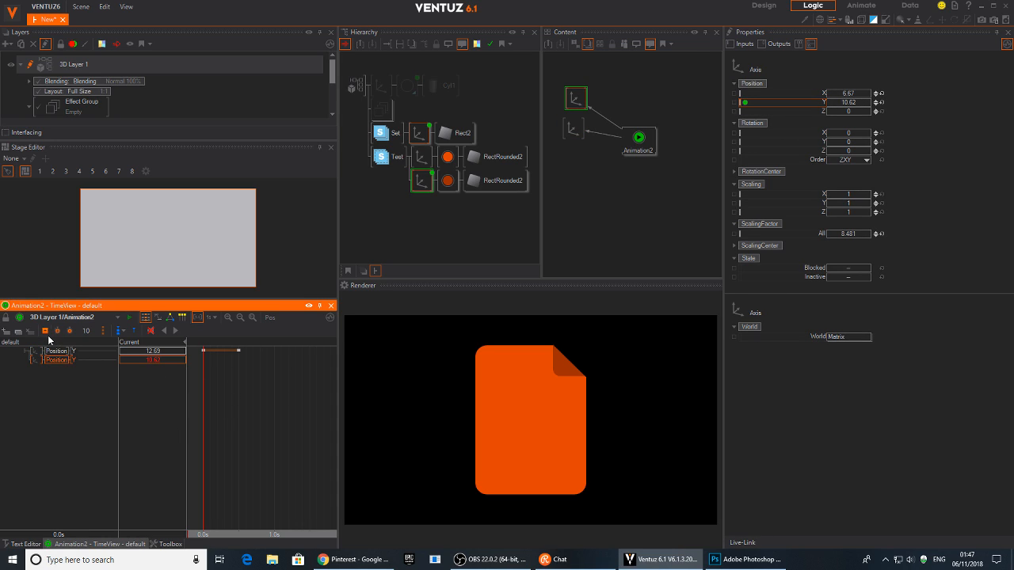
Step: Raise the cutting axis's Y key at 0.5 s to 18.12 and try the fold's Y position at 12.6
left_click_drag(205, 396, 239, 397)
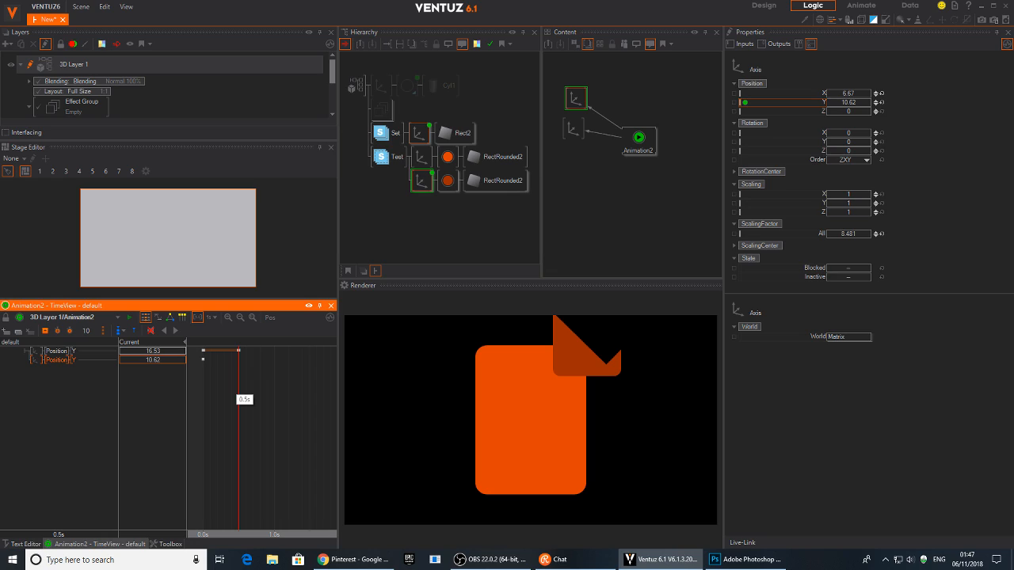
mouse_move(160, 359)
left_mouse_down()
mouse_move(186, 358)
mouse_move(150, 355)
left_mouse_up()
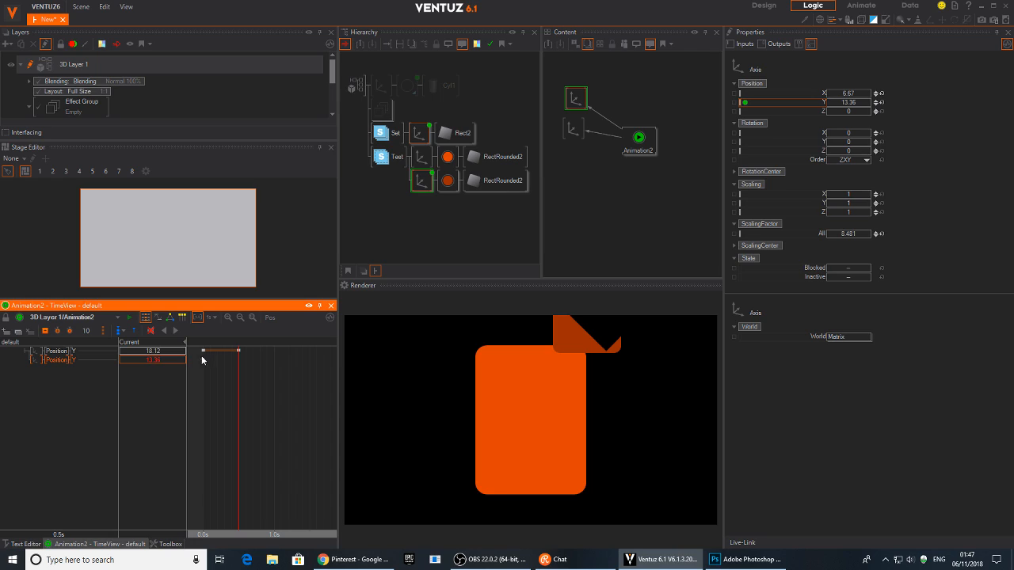
mouse_move(233, 386)
left_mouse_down()
mouse_move(204, 388)
mouse_move(239, 396)
left_mouse_up()
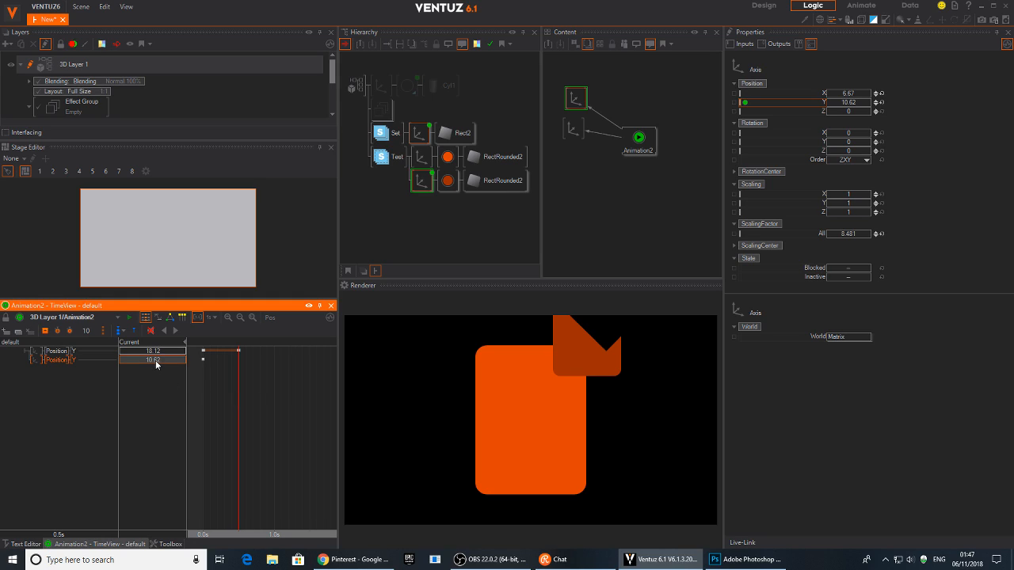
left_click_drag(155, 361, 124, 362)
Step: Bind the fold axis's X position to Animation2 as well and key it at 0 s
left_click_drag(575, 104, 591, 104)
left_click(418, 182)
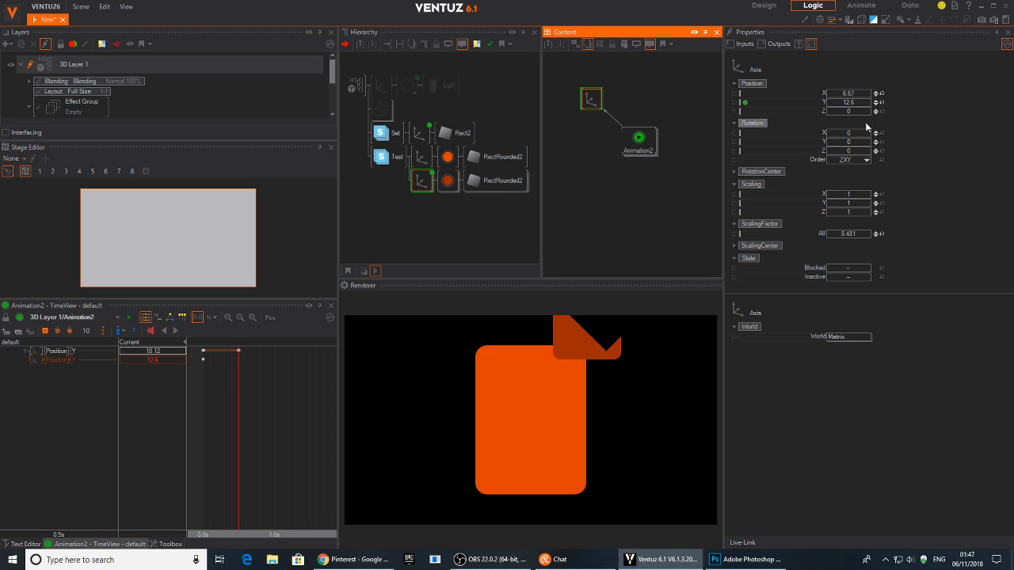
left_click_drag(828, 93, 638, 141)
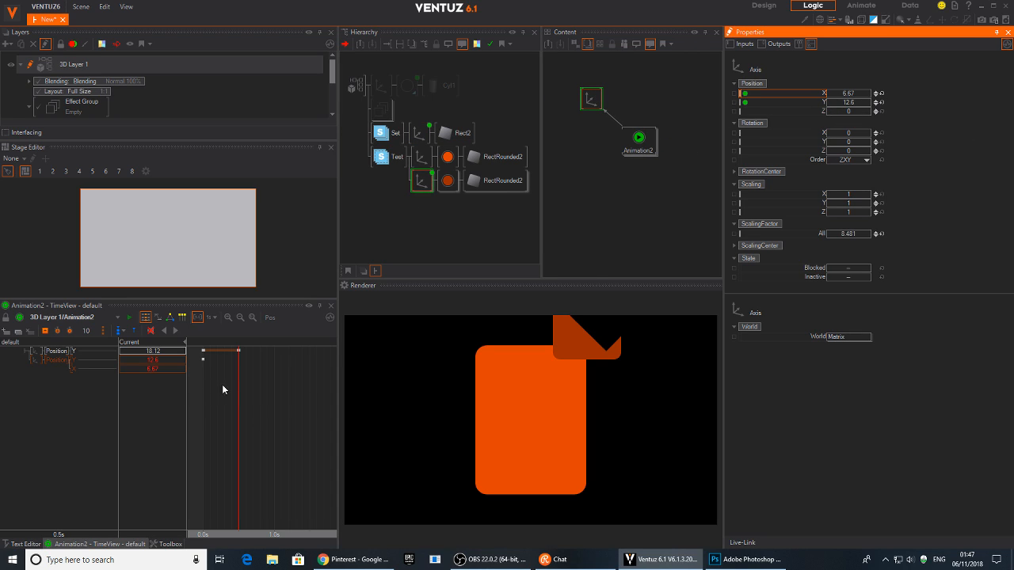
left_click_drag(222, 385, 191, 386)
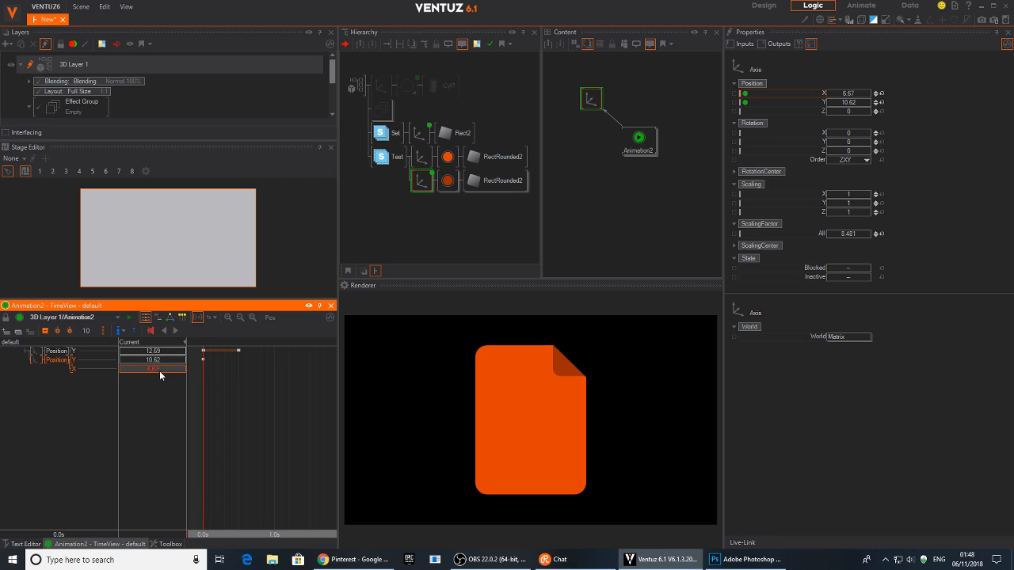
left_click_drag(159, 368, 155, 365)
Step: Key the fold's position at 0.5 s with Y at 14.12 and X at 10.46
left_click_drag(202, 391, 238, 390)
left_click_drag(163, 369, 156, 373)
left_click_drag(181, 363, 187, 369)
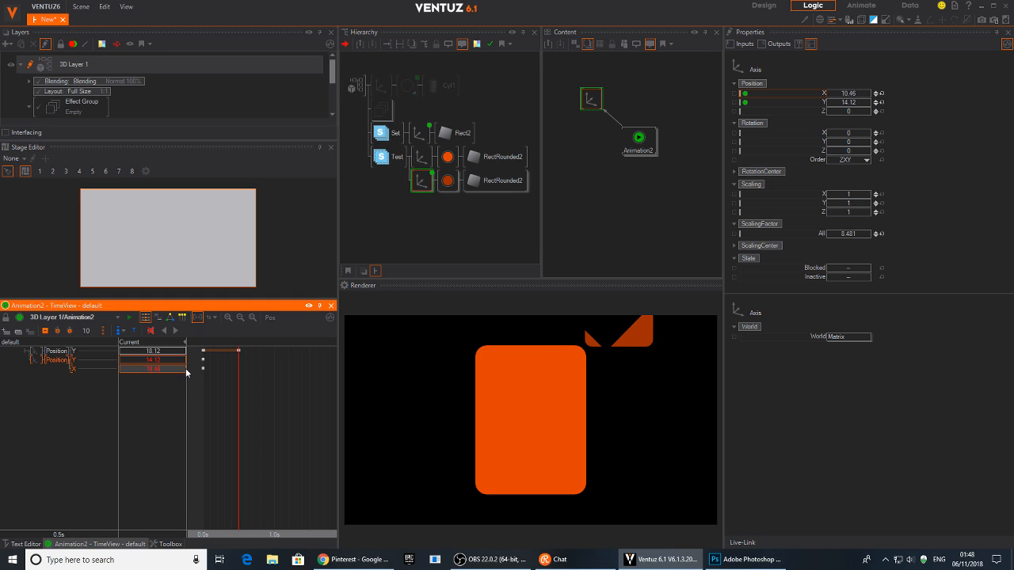
left_click(45, 332)
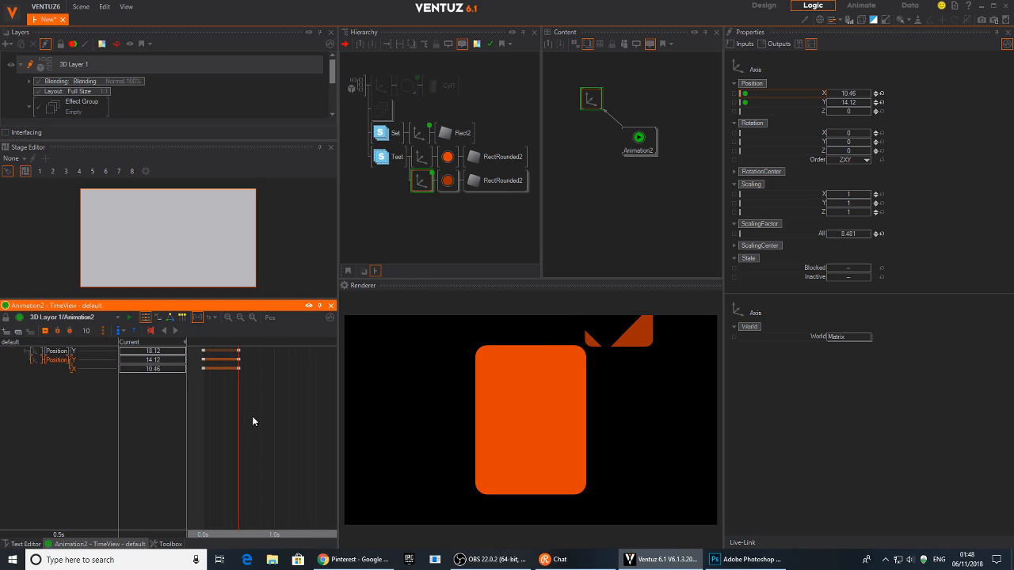
Step: Shift the fold's Position Y and Position X end keyframes to 0.3 s and scrub through the animation
mouse_move(239, 422)
left_mouse_down()
mouse_move(204, 413)
mouse_move(227, 410)
left_mouse_up()
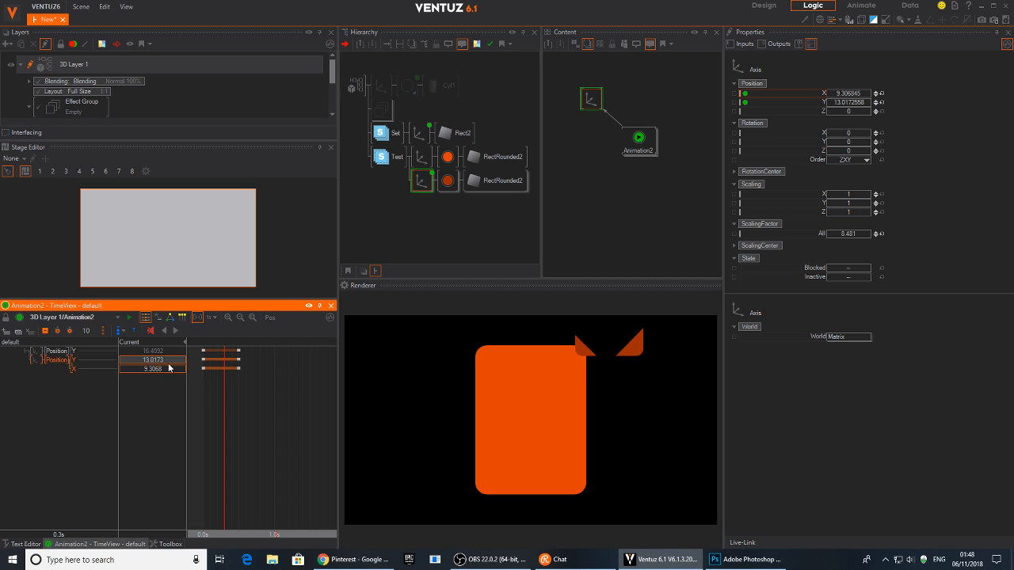
left_click(223, 363)
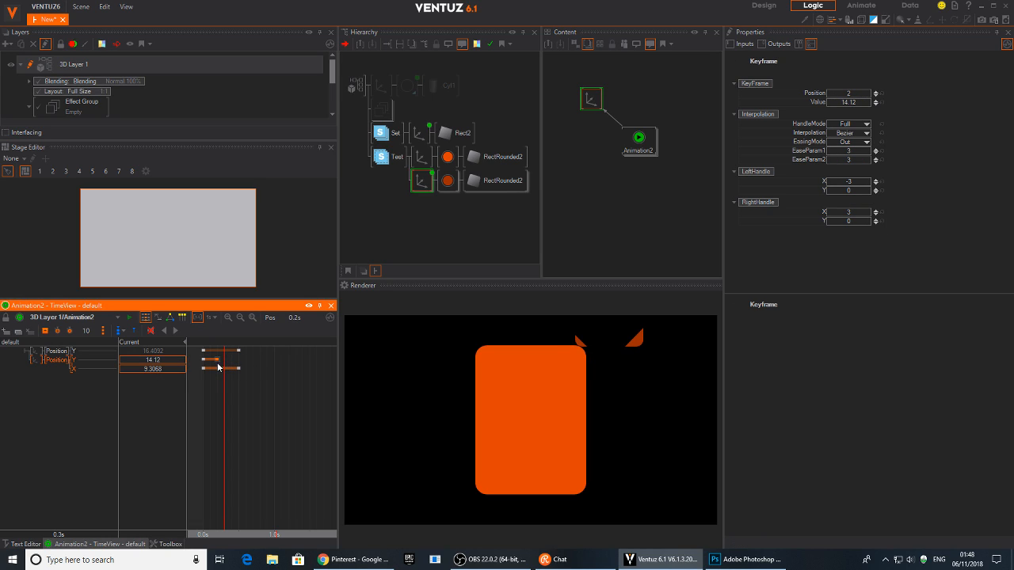
left_click_drag(239, 369, 246, 404)
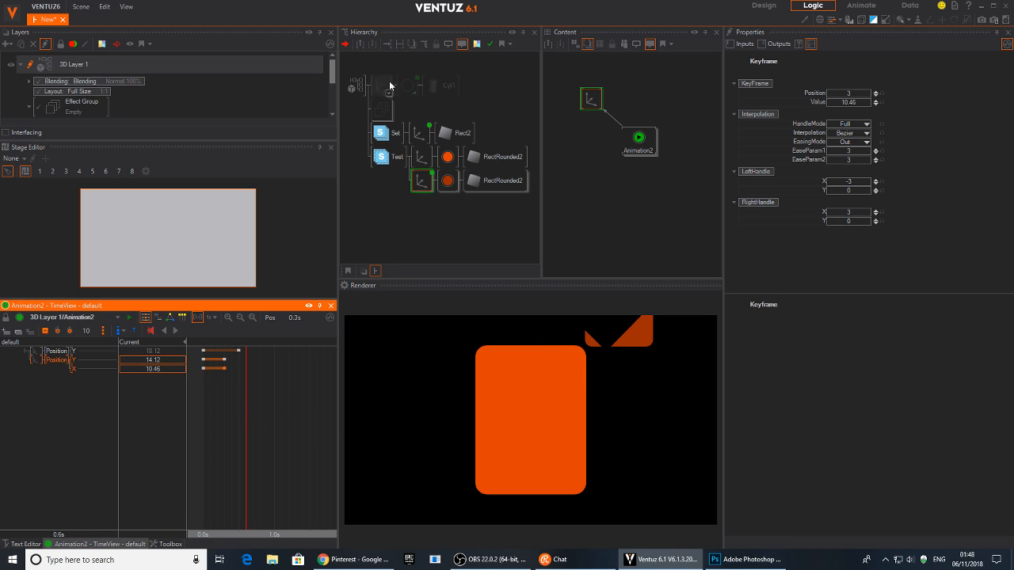
Step: Add an Axis node to the layer and place both the Stencil Set and Stencil Test branches under it
left_click(377, 190)
key("space")
type("ax")
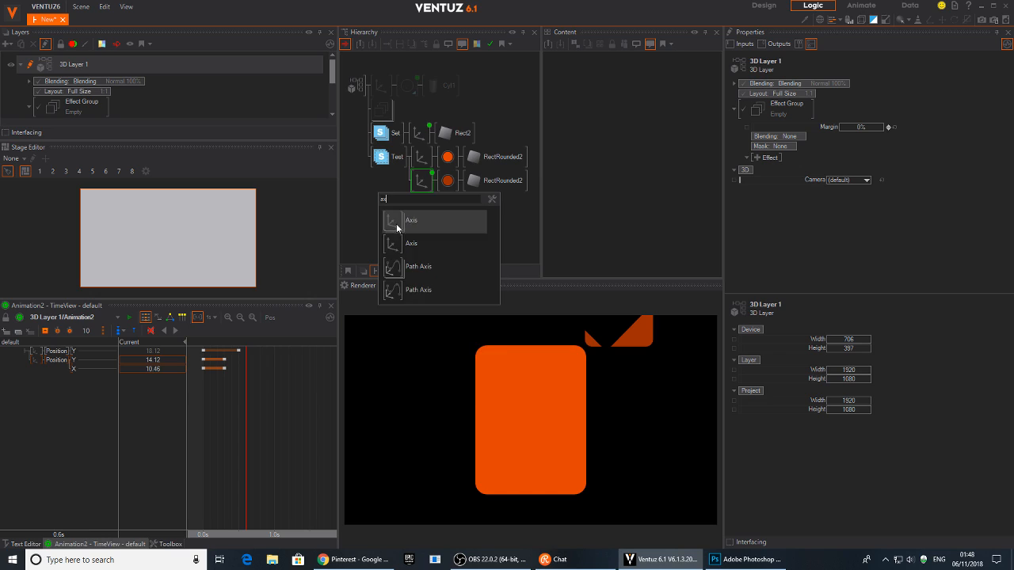
left_click(398, 225)
left_click(381, 134)
left_click(380, 159)
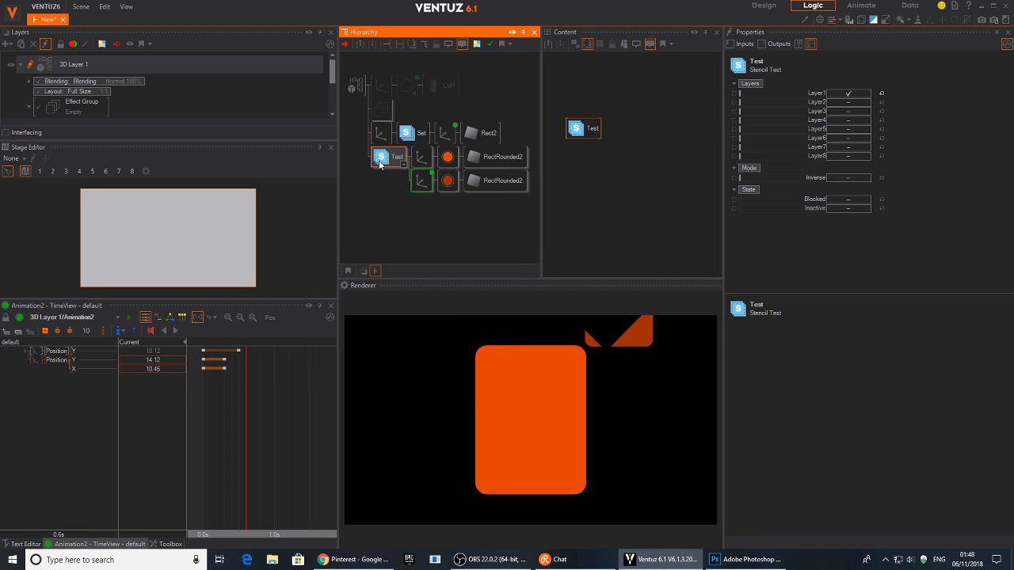
left_click_drag(414, 134, 415, 134)
Step: Set the new parent axis's Z position to 10.8 to push the whole page icon back
left_click(381, 133)
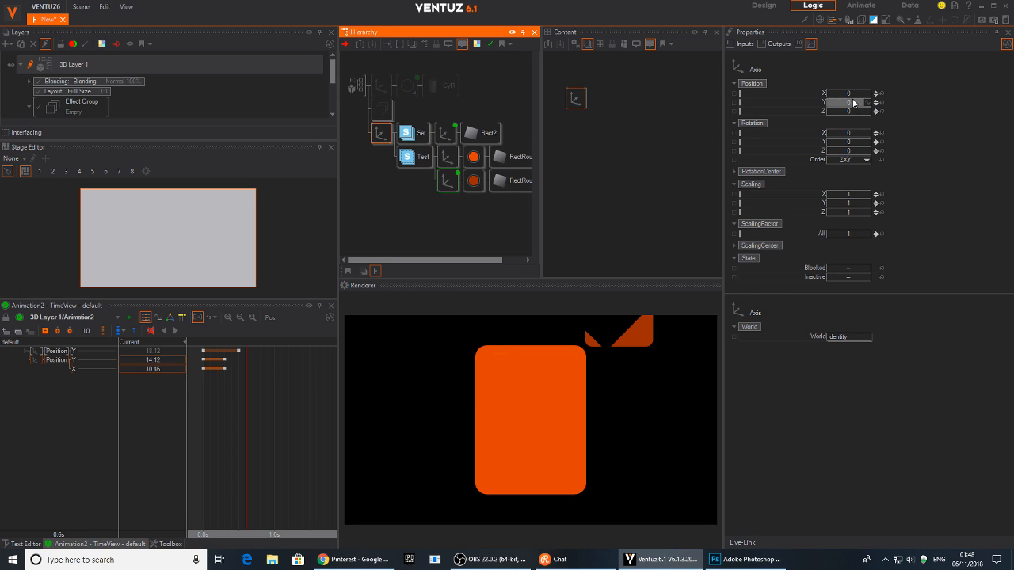
left_click_drag(841, 112, 873, 114)
left_click_drag(246, 413, 267, 398)
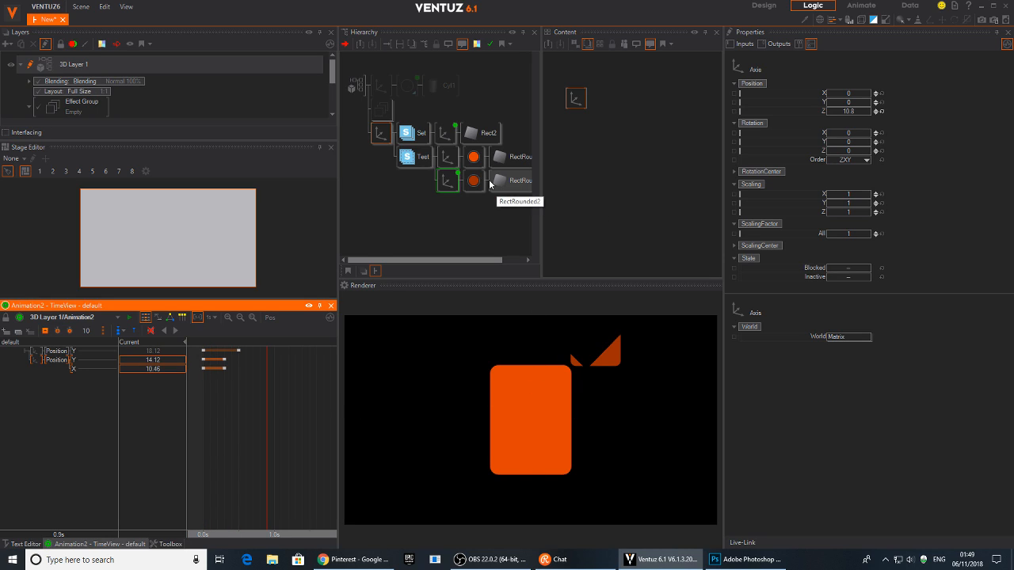
Step: Delete the parent axis with the entire page icon, and unblock the group holding the submit buttons
left_click(387, 136)
key("Delete")
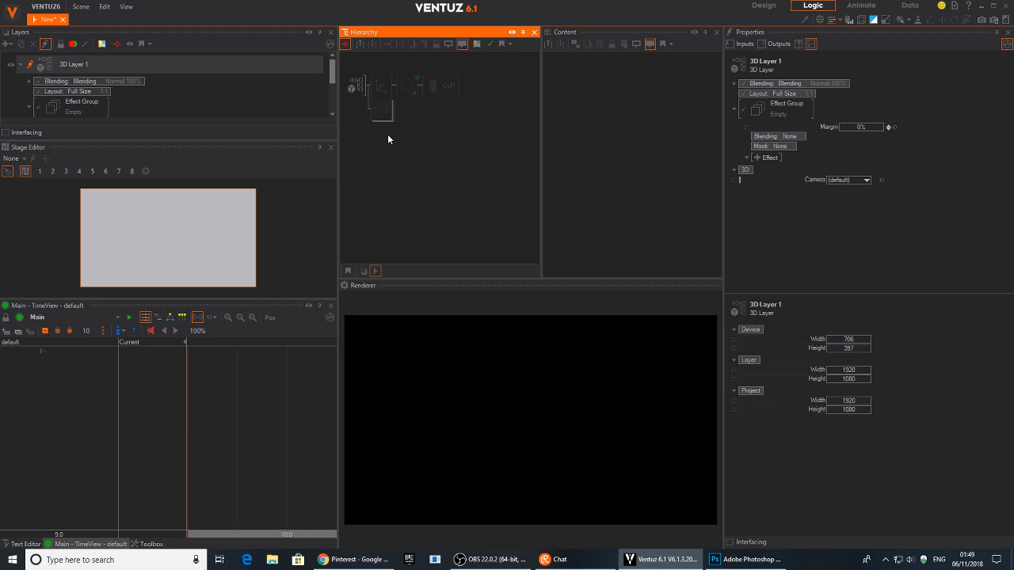
left_click(381, 106)
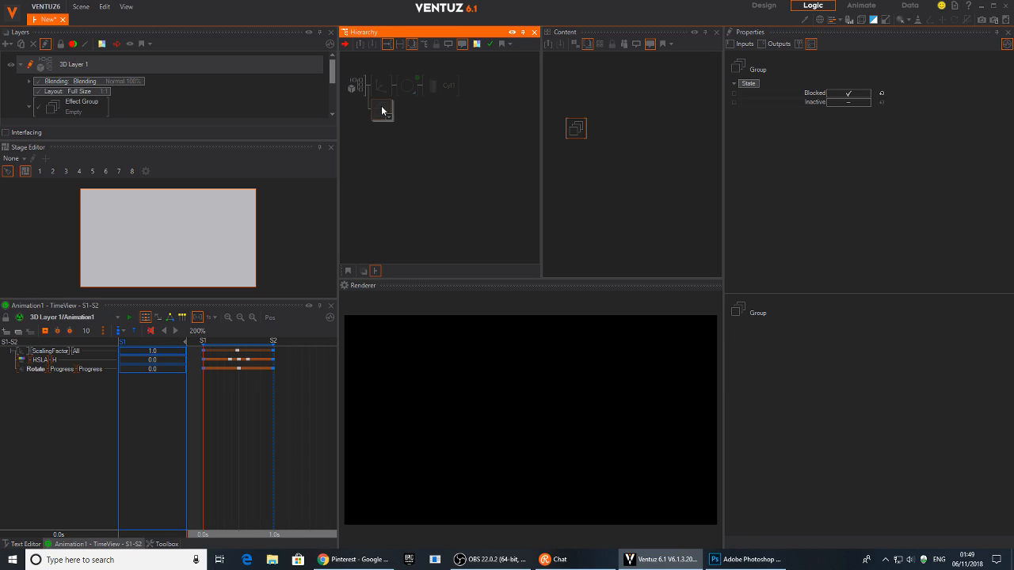
key("ctrl+b")
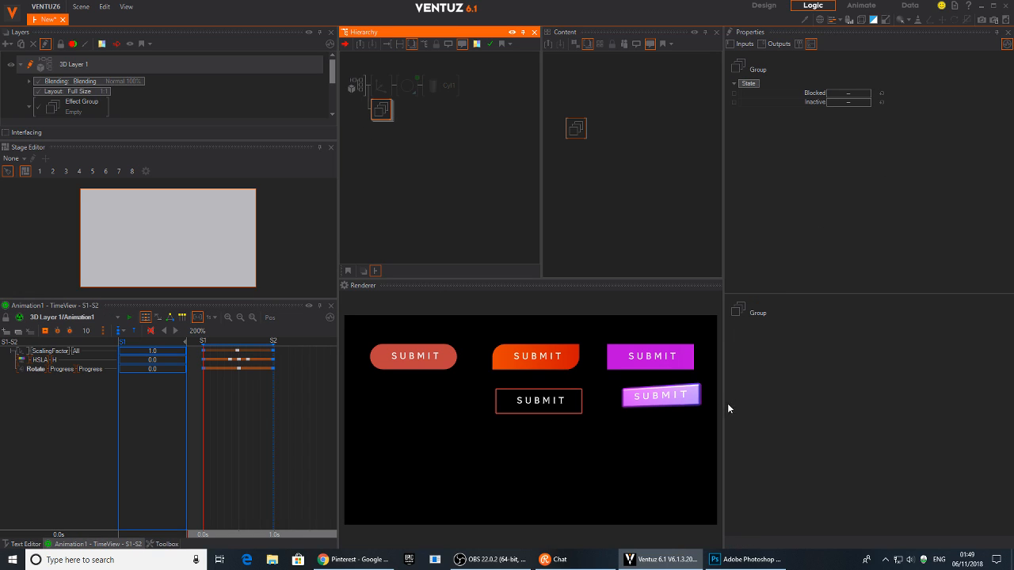
left_click(647, 428)
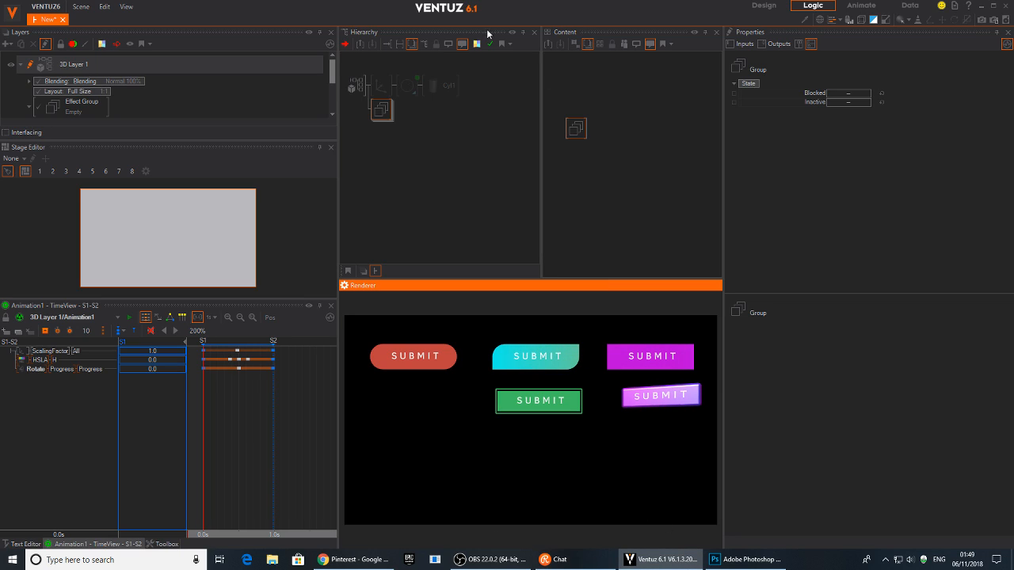
Step: Exit Ventuz through its closing confirmations and switch to OBS
left_click(1008, 10)
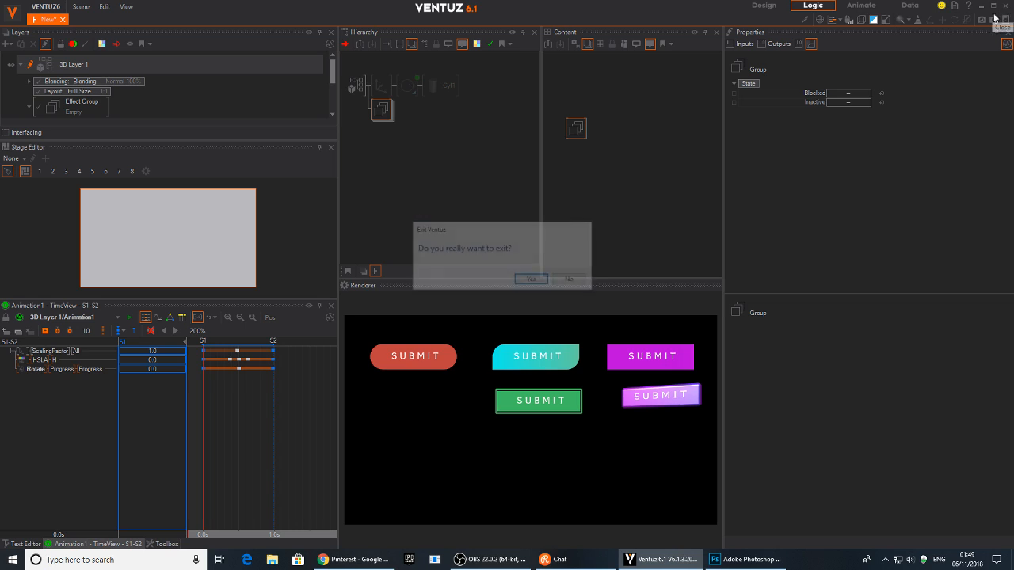
left_click(529, 278)
left_click(541, 285)
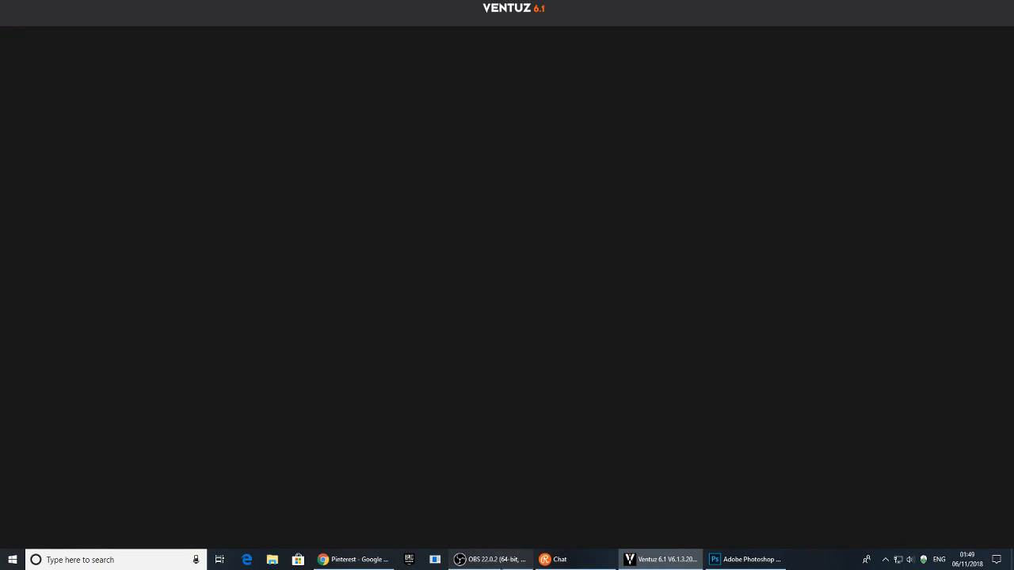
left_click(491, 559)
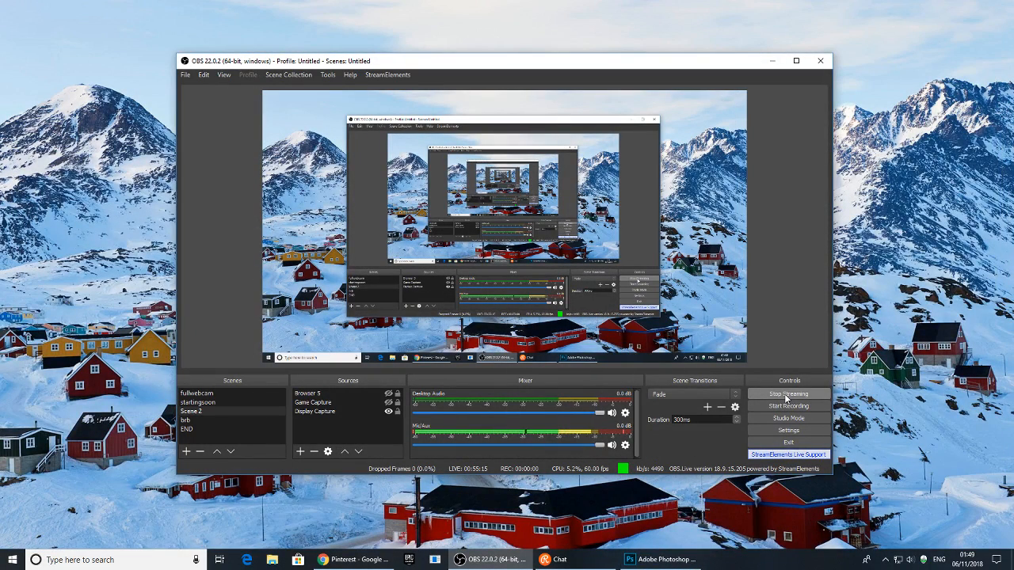